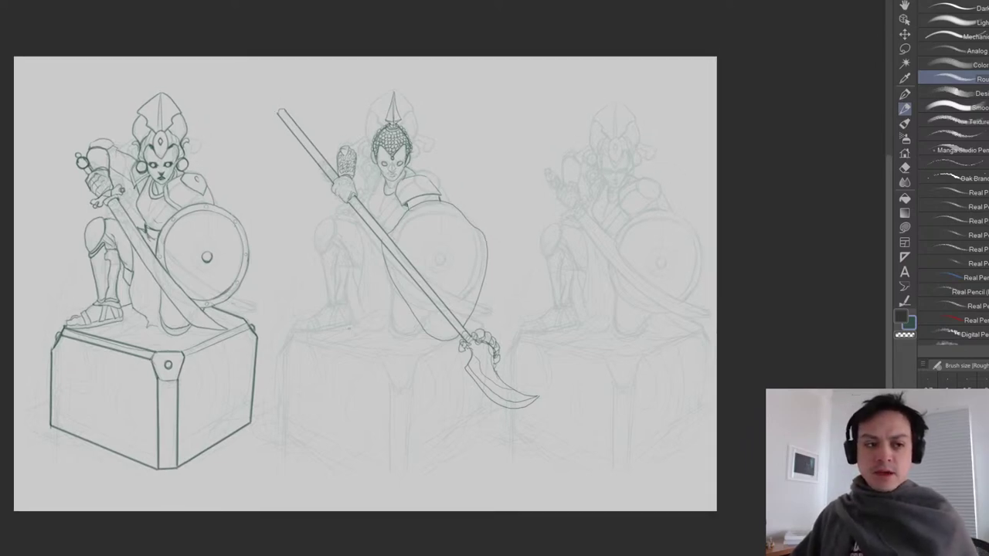
Clean up the angled cap on the upper end of the middle figure's polearm shaft.
left_click_drag(357, 340, 377, 333)
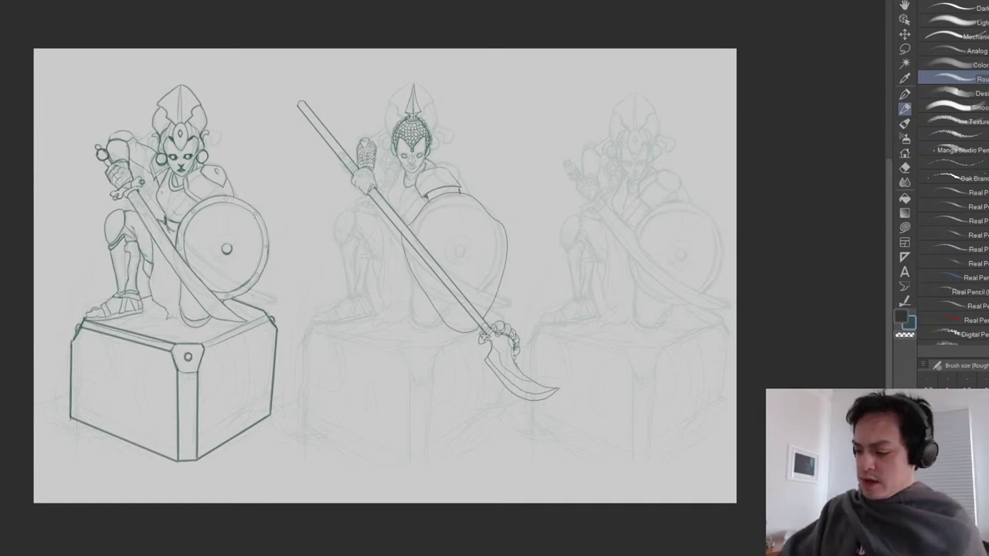
mouse_move(275, 283)
left_mouse_down()
mouse_move(300, 350)
mouse_move(282, 297)
left_mouse_up()
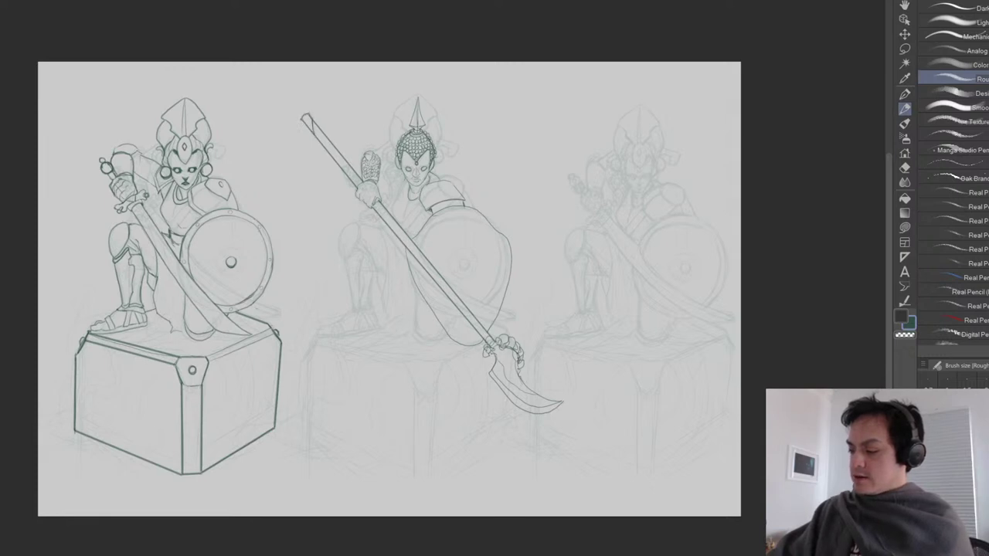
key("e")
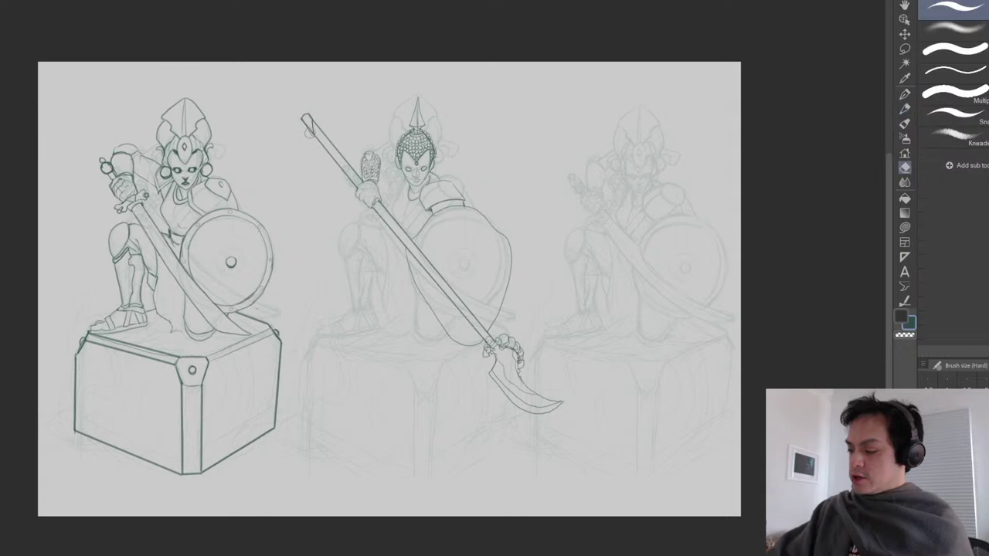
key("p")
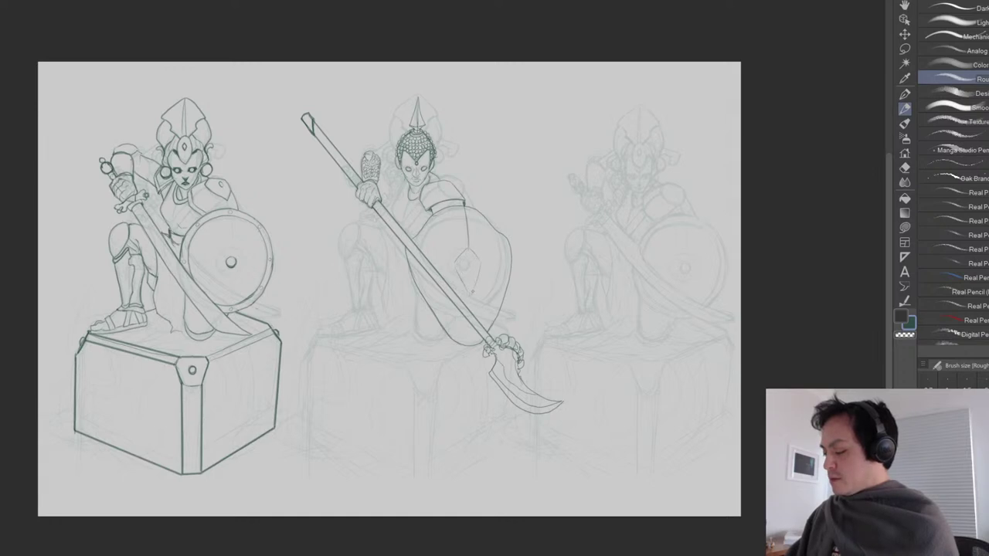
Draw panel seams on the middle figure's shield, meeting at a diamond-shaped centre plate with an oval boss.
left_click_drag(481, 260, 470, 296)
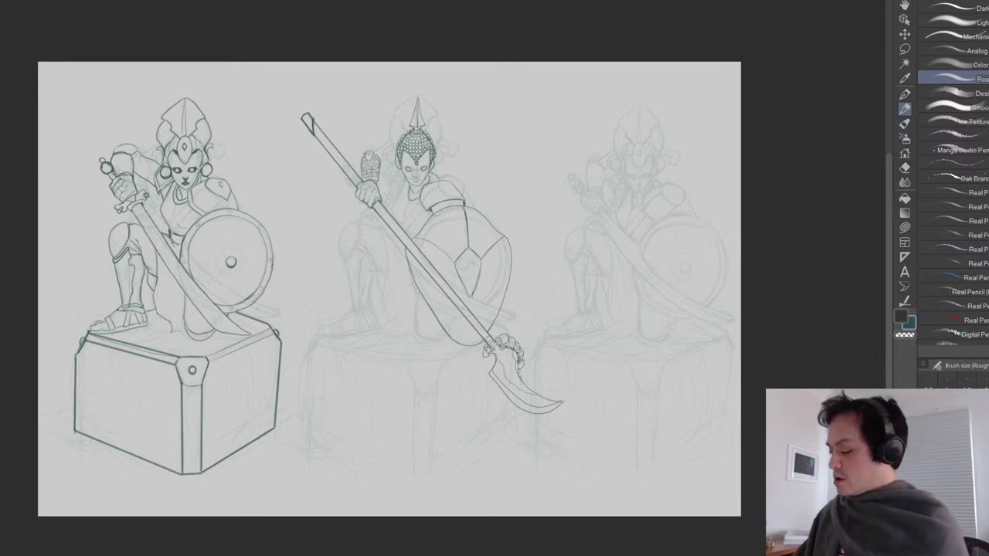
left_click_drag(468, 265, 472, 266)
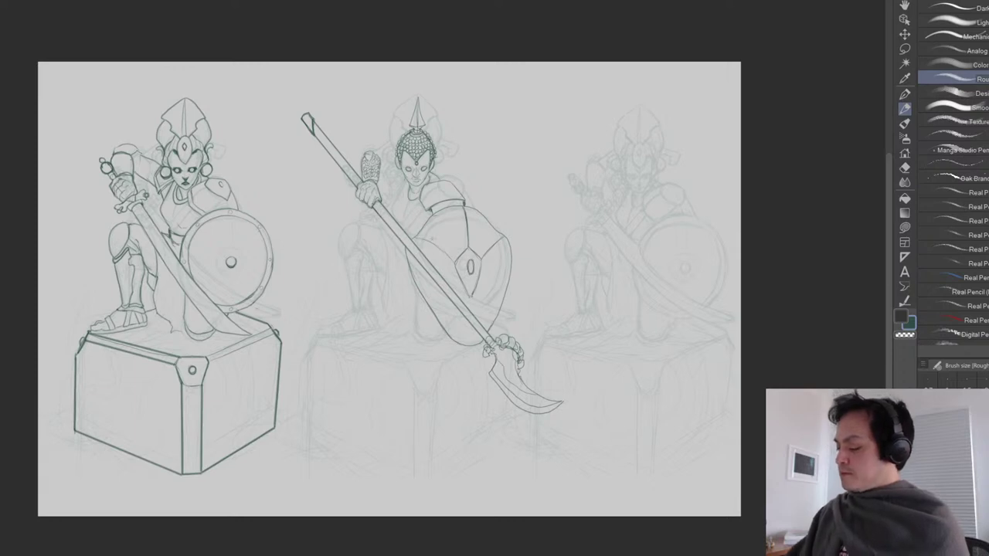
mouse_move(413, 236)
left_mouse_down()
mouse_move(441, 248)
mouse_move(433, 244)
left_mouse_up()
key("e")
key("p")
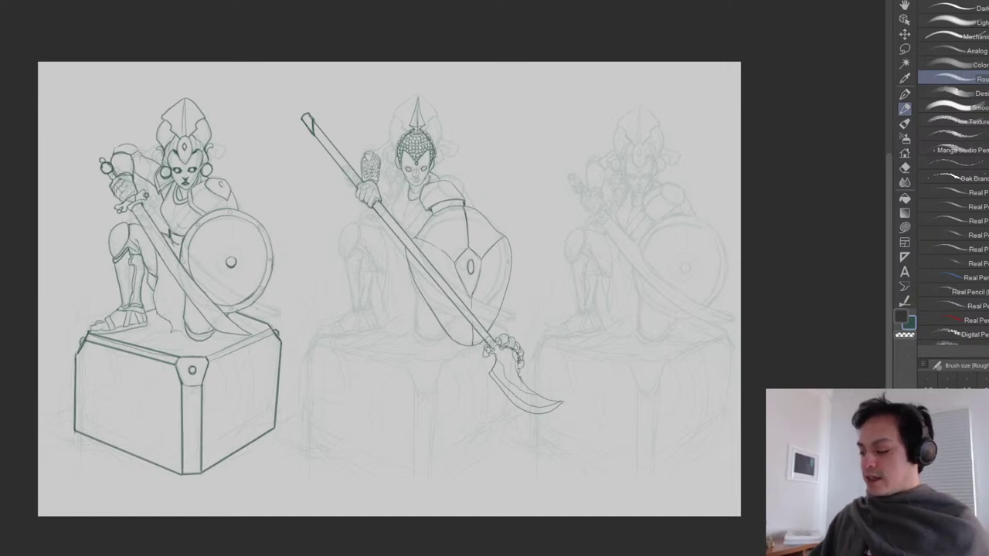
Erase the beaded ornament at the base of the polearm's blade and sketch small round studs in its place.
key("e")
mouse_move(501, 339)
left_mouse_down()
mouse_move(517, 367)
mouse_move(486, 354)
mouse_move(495, 357)
mouse_move(487, 344)
mouse_move(504, 353)
left_mouse_up()
key("p")
key("e")
key("p")
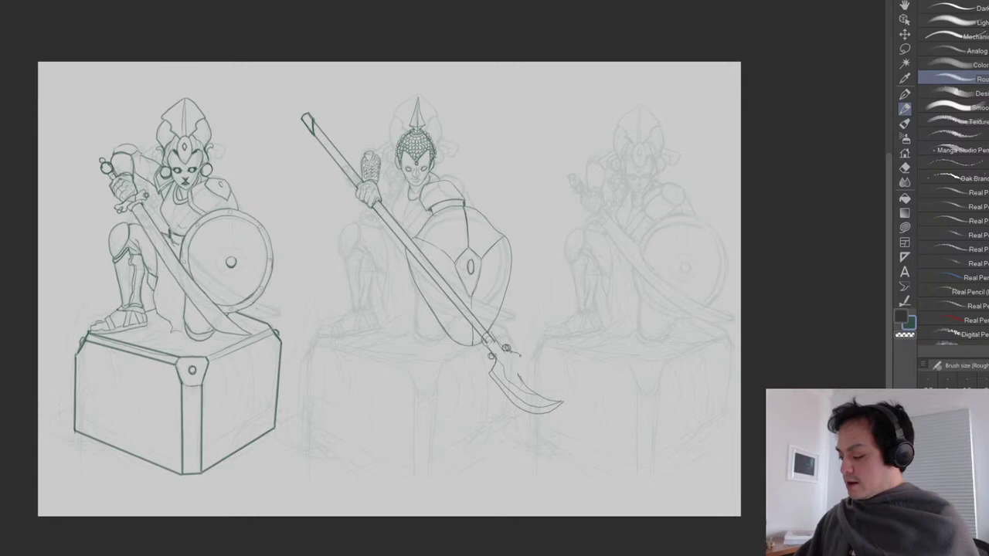
Redraw the back edge of the polearm's blade with a rounded spur and a circular detail, and refine the socket joining the shaft.
left_click_drag(521, 362, 518, 375)
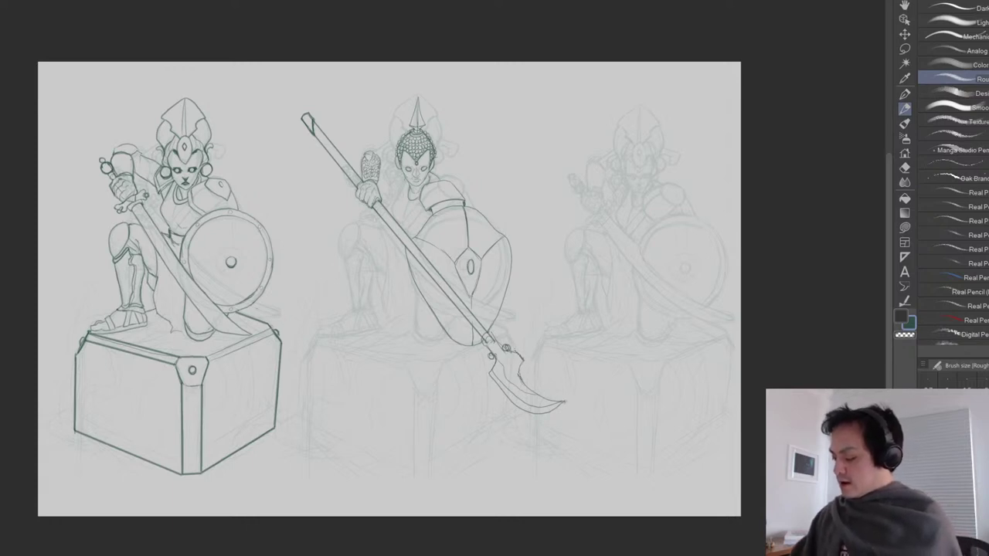
mouse_move(522, 374)
left_mouse_down()
mouse_move(530, 360)
mouse_move(521, 375)
mouse_move(566, 400)
mouse_move(527, 388)
mouse_move(560, 405)
left_mouse_up()
key("e")
key("p")
left_click_drag(529, 370, 573, 418)
key("e")
mouse_move(533, 374)
left_mouse_down()
mouse_move(559, 413)
mouse_move(525, 361)
mouse_move(529, 374)
left_mouse_up()
key("p")
mouse_move(526, 354)
left_mouse_down()
mouse_move(522, 374)
mouse_move(514, 366)
mouse_move(556, 411)
left_mouse_up()
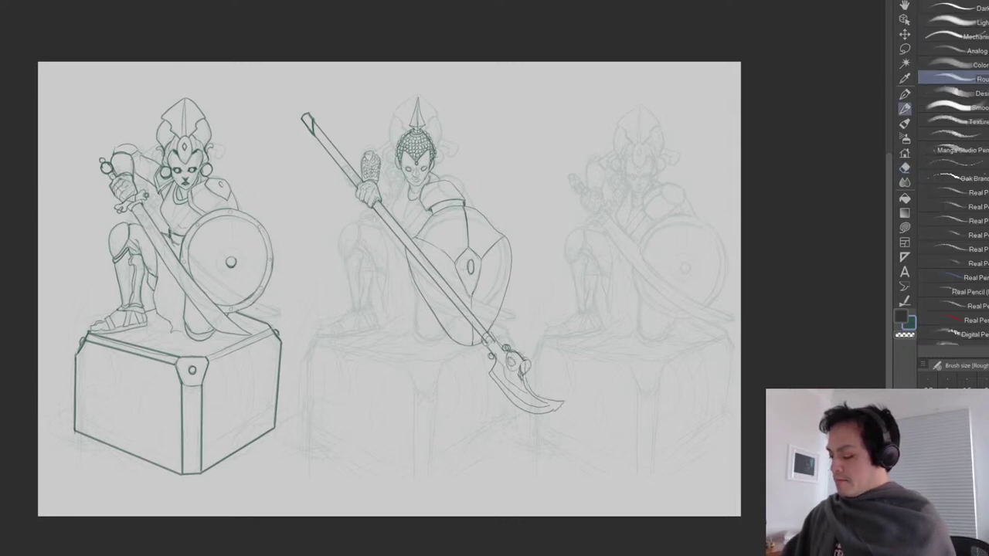
left_click_drag(494, 337, 505, 352)
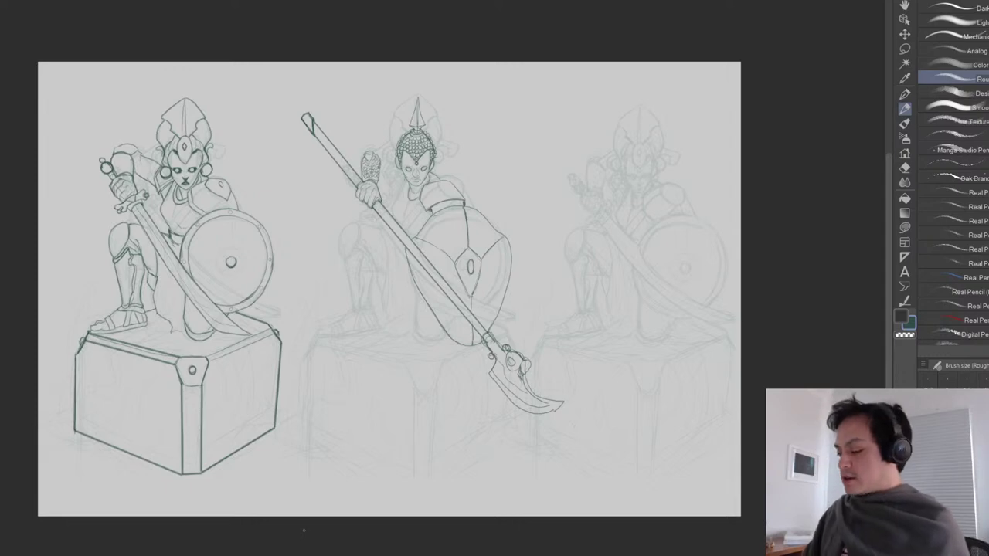
Outline the middle figure's shoulder and chest from the neck down to the polearm shaft.
left_click_drag(448, 175, 465, 233)
scroll(450, 267, "up", 3)
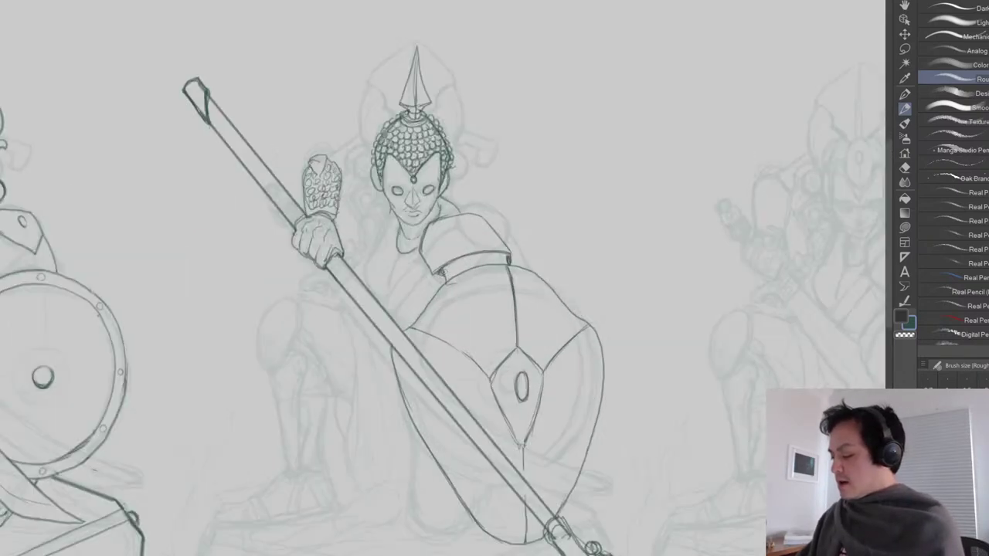
mouse_move(393, 220)
left_mouse_down()
mouse_move(366, 263)
mouse_move(371, 296)
left_mouse_up()
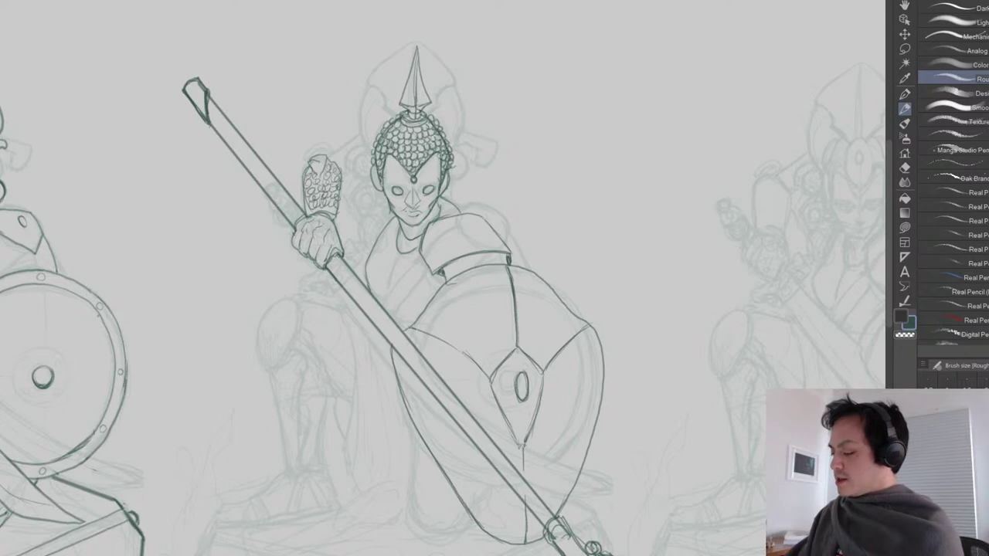
Draw elongated ears on the middle figure and replace the first hoop earrings with smaller ones close to the jaw.
left_click_drag(384, 167, 379, 193)
mouse_move(452, 168)
left_mouse_down()
mouse_move(440, 195)
mouse_move(465, 201)
mouse_move(455, 200)
left_mouse_up()
left_click_drag(380, 195, 374, 210)
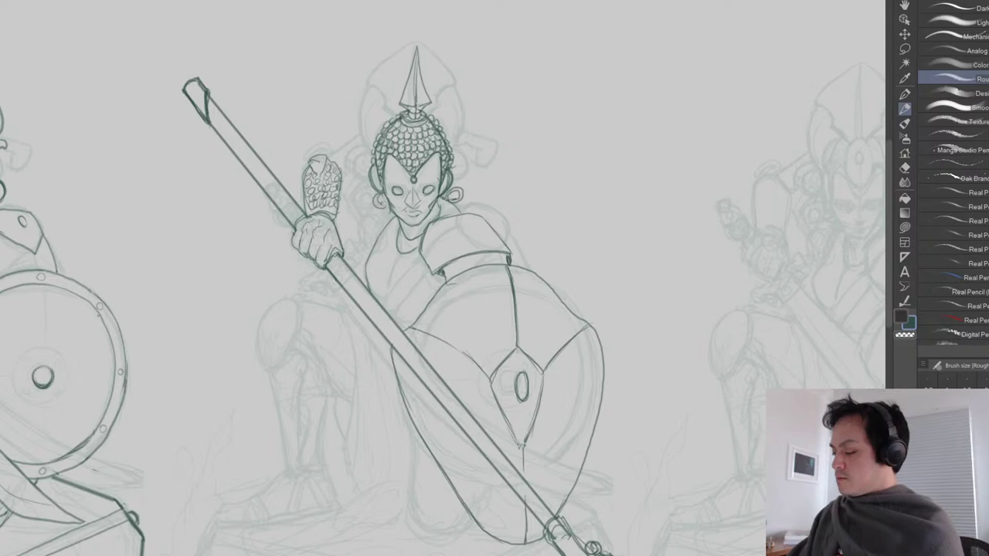
key("e")
mouse_move(447, 184)
left_mouse_down()
mouse_move(468, 206)
mouse_move(450, 195)
mouse_move(451, 204)
left_mouse_up()
key("p")
left_click_drag(375, 194, 382, 204)
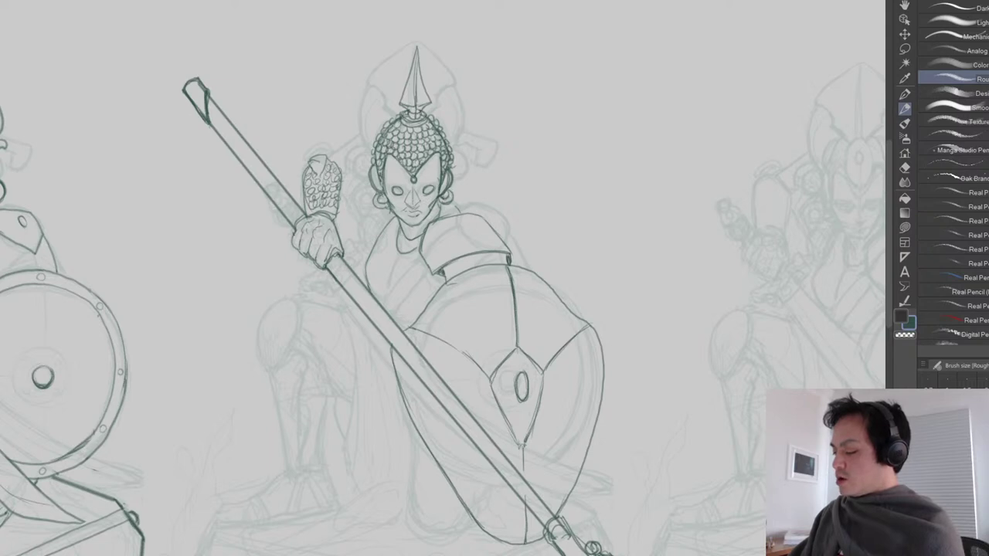
Add rounded curls along the sides and outer edge of the middle figure's hair, correcting stray lines.
left_click_drag(375, 163, 372, 154)
mouse_move(376, 145)
left_mouse_down()
mouse_move(400, 112)
mouse_move(436, 121)
mouse_move(455, 169)
left_mouse_up()
key("e")
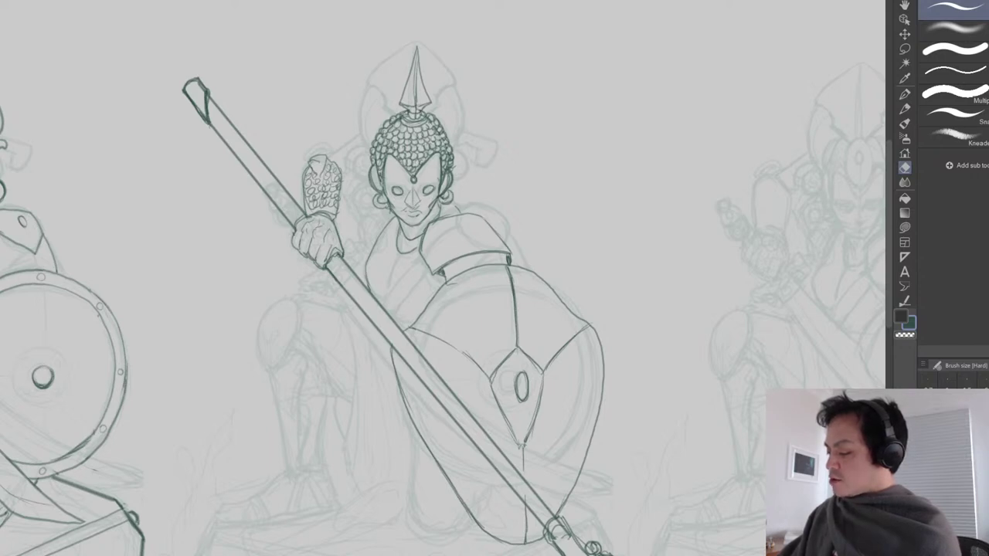
key("p")
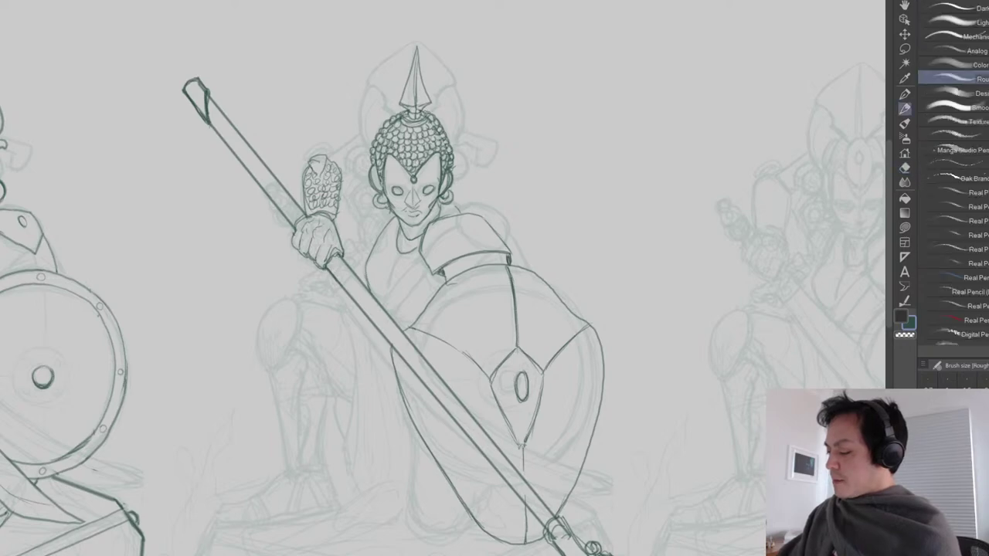
key("e")
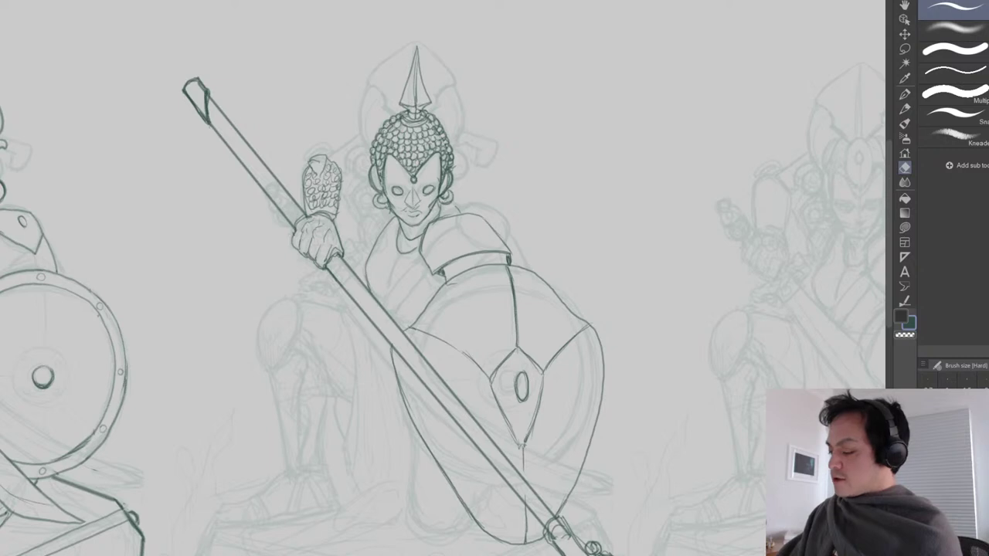
key("p")
key("e")
key("p")
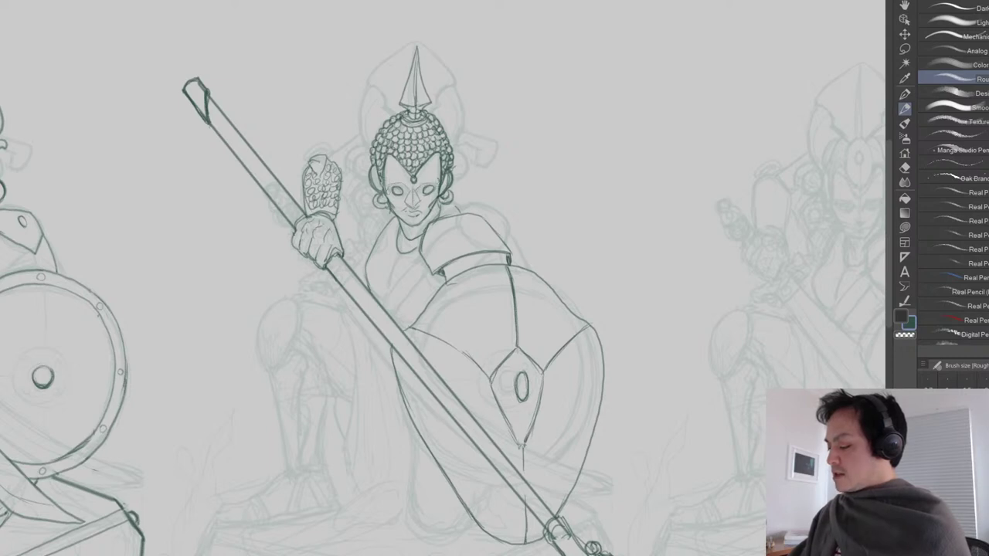
Rework the middle figure's mouth into fuller lips and tidy the surrounding facial lines.
mouse_move(410, 209)
left_mouse_down()
mouse_move(425, 213)
mouse_move(402, 214)
mouse_move(424, 213)
left_mouse_up()
key("ctrl+z")
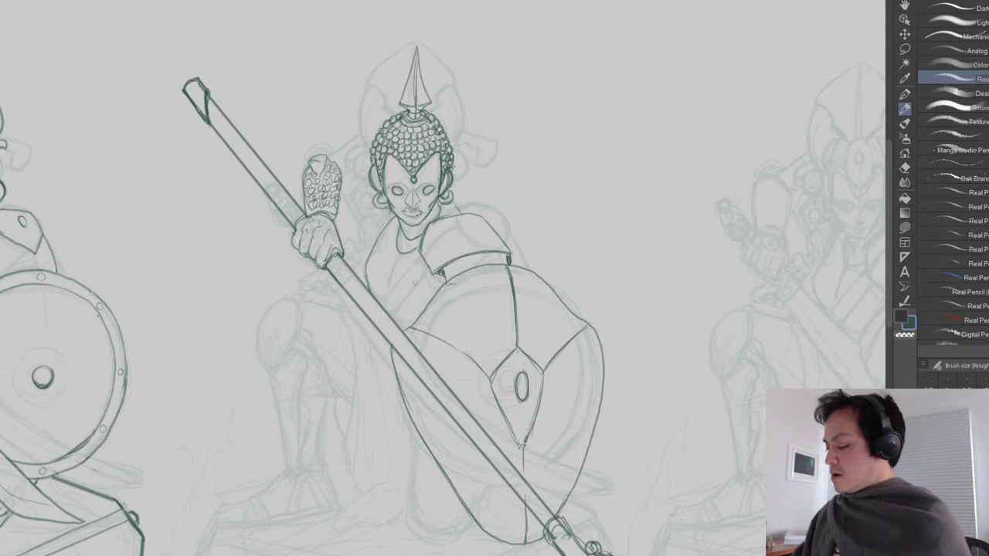
key("e")
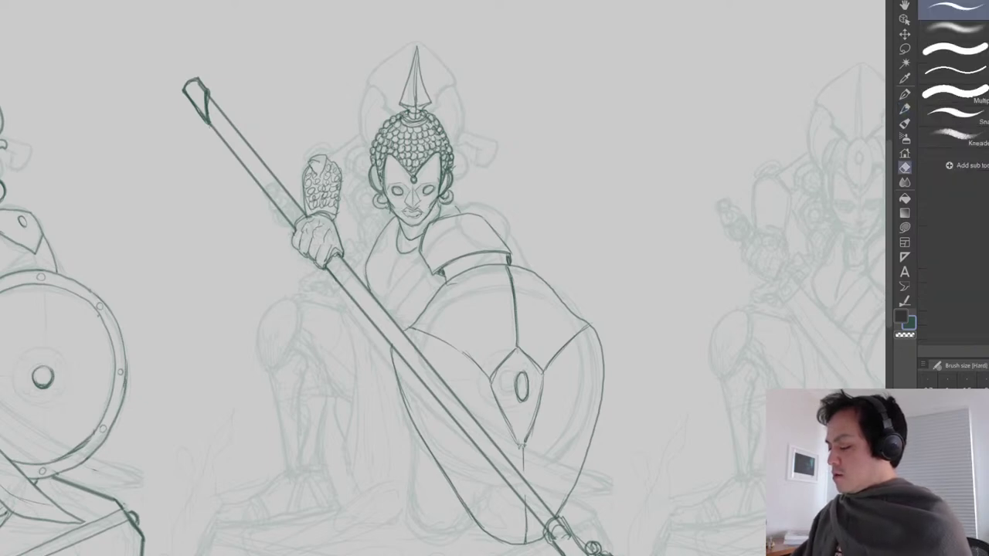
key("p")
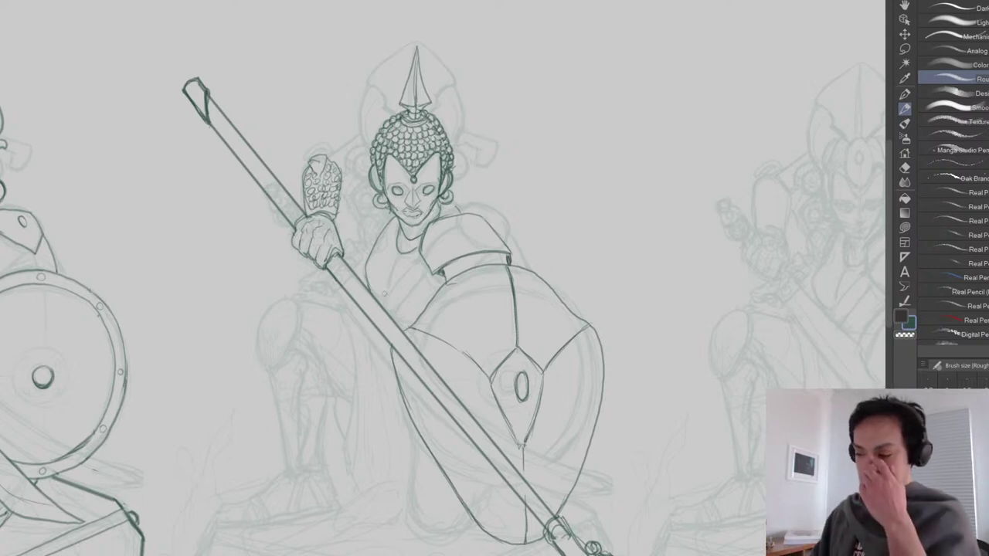
Erase the excess lines inside the middle figure's ear and strengthen the cheek and jaw contours on both sides.
left_click_drag(418, 319, 321, 290)
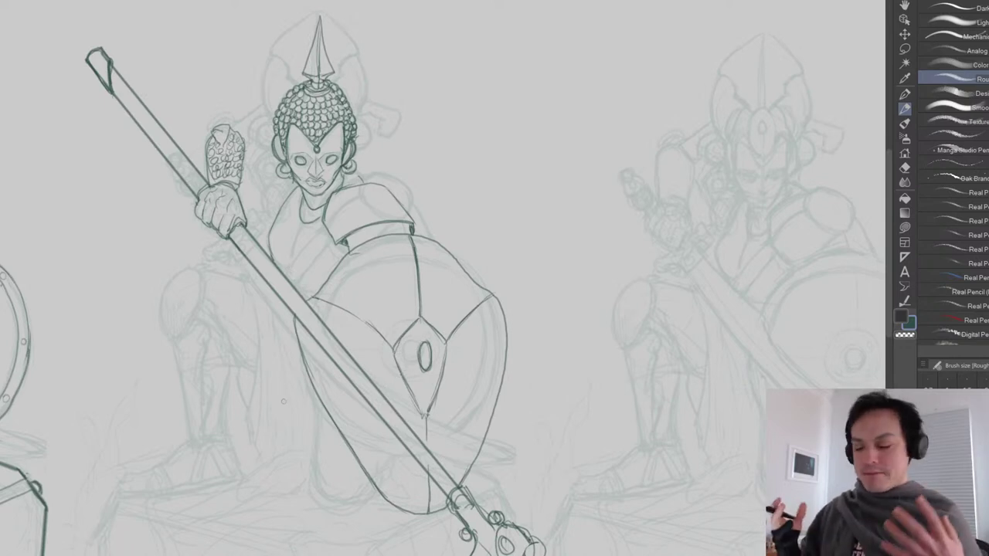
mouse_move(355, 181)
left_mouse_down()
mouse_move(356, 288)
mouse_move(333, 248)
left_mouse_up()
scroll(356, 287, "up", 2)
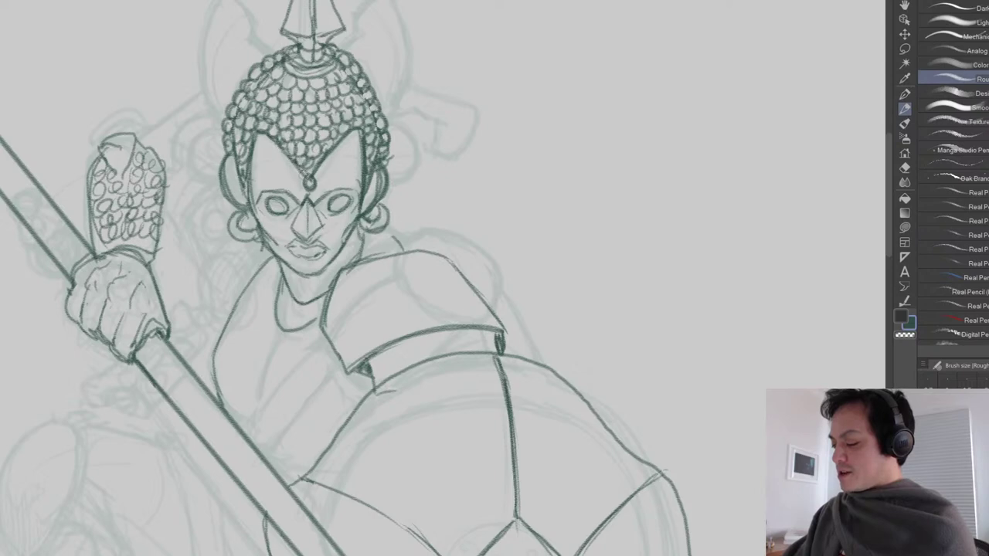
left_click_drag(344, 132, 335, 139)
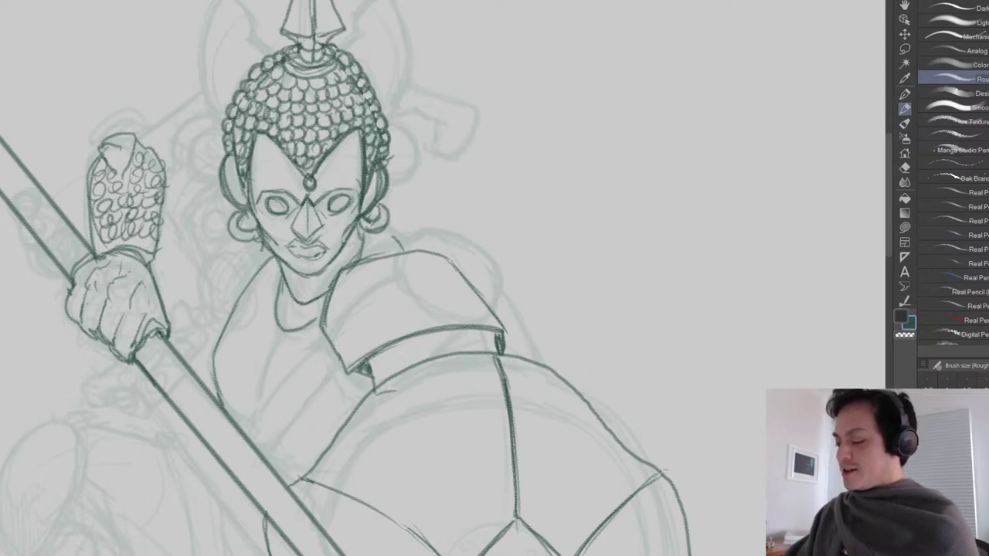
left_click_drag(384, 171, 391, 170)
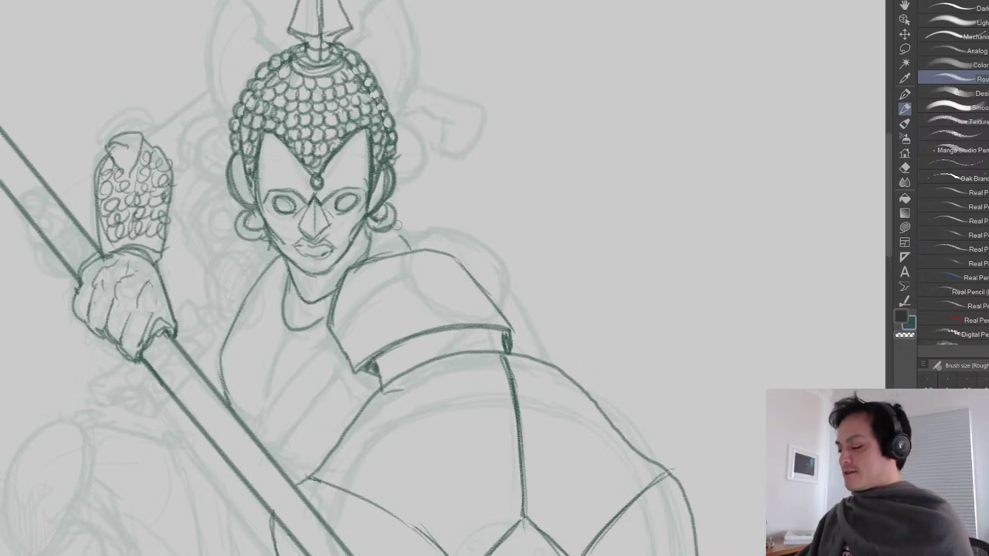
key("e")
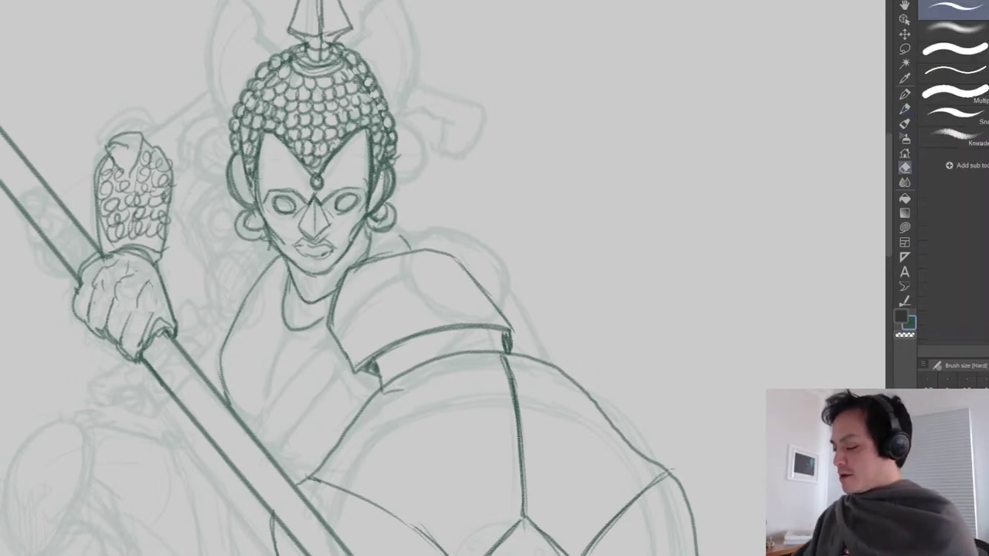
mouse_move(380, 175)
left_mouse_down()
mouse_move(386, 165)
mouse_move(377, 199)
mouse_move(384, 163)
mouse_move(375, 204)
left_mouse_up()
key("p")
left_click_drag(263, 218, 279, 242)
left_click_drag(369, 211, 349, 238)
mouse_move(270, 234)
left_mouse_down()
mouse_move(300, 266)
mouse_move(337, 265)
mouse_move(367, 220)
left_mouse_up()
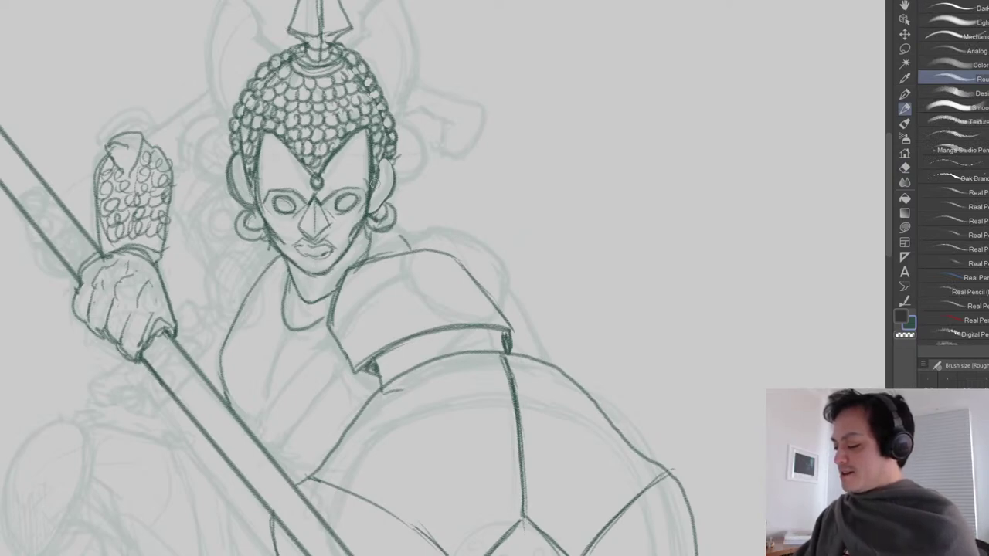
Replace the small forehead jewel below the hairline with a larger round one.
key("e")
mouse_move(315, 184)
left_mouse_down()
mouse_move(307, 177)
mouse_move(314, 186)
left_mouse_up()
key("p")
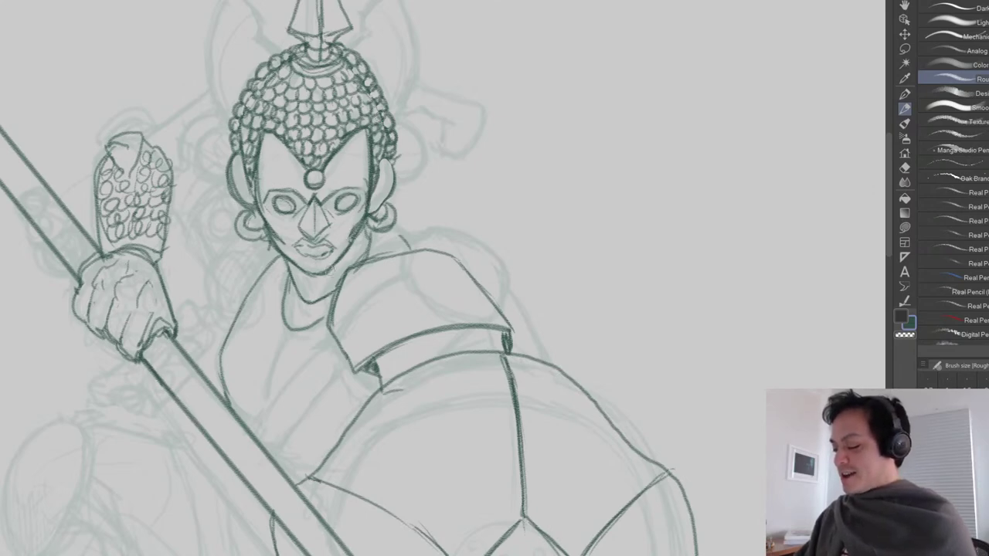
Refine the outlines of both ears down to the lobes, and darken the line of the middle figure's lips.
mouse_move(248, 209)
left_mouse_down()
mouse_move(258, 226)
mouse_move(241, 238)
mouse_move(243, 148)
left_mouse_up()
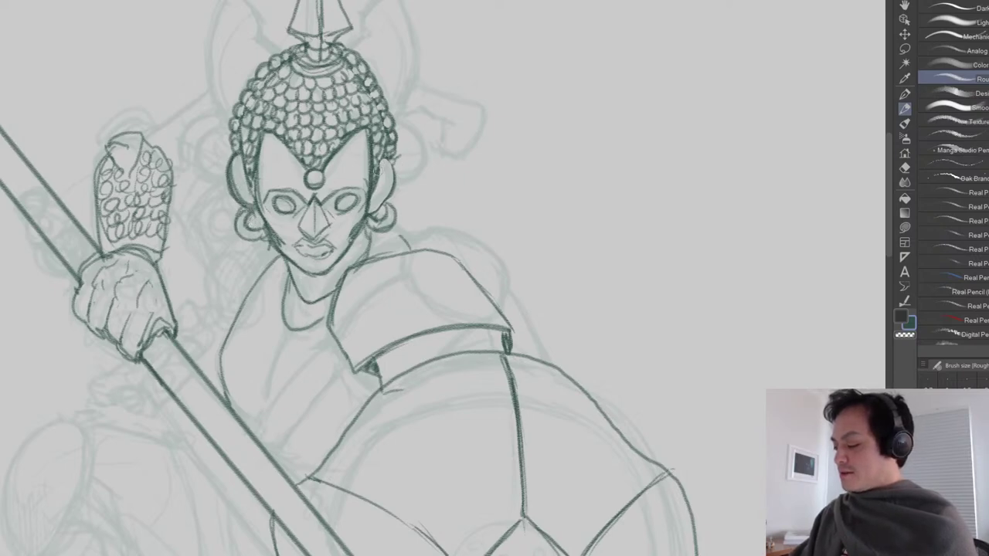
key("e")
key("p")
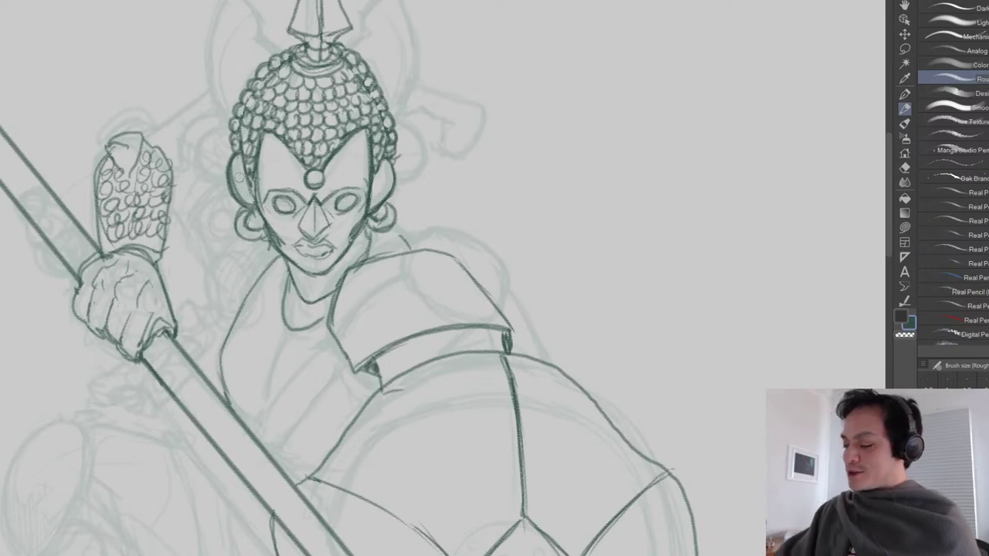
key("e")
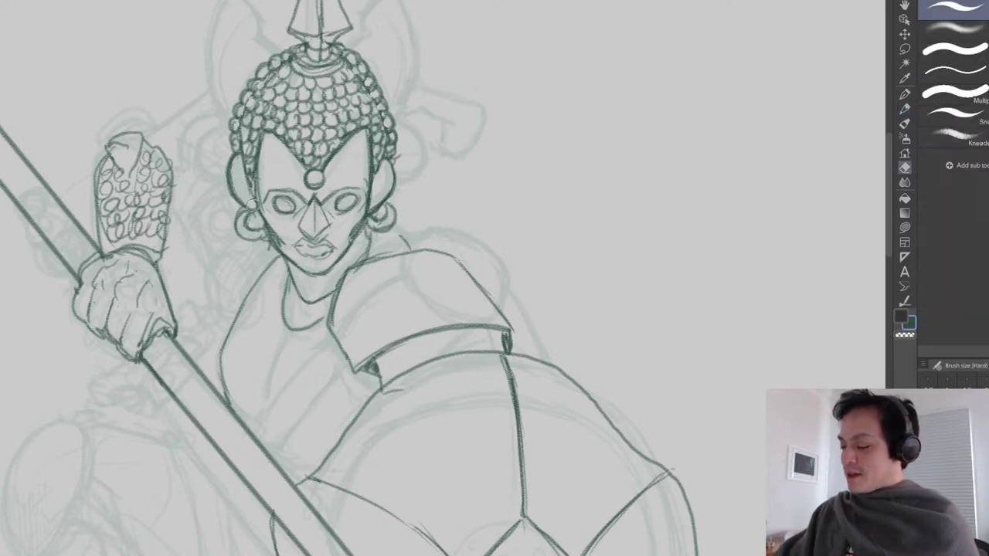
key("p")
left_click_drag(244, 204, 256, 211)
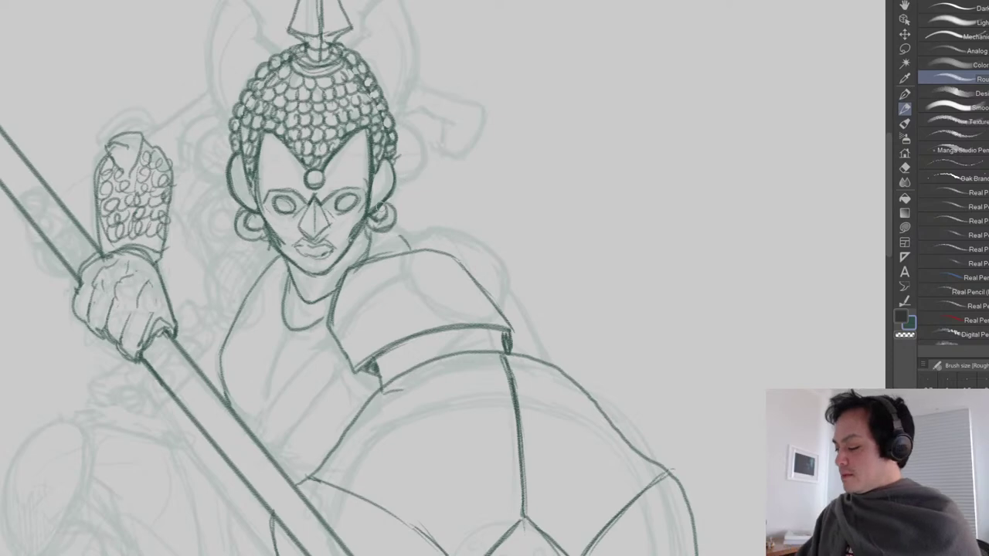
left_click_drag(391, 161, 391, 176)
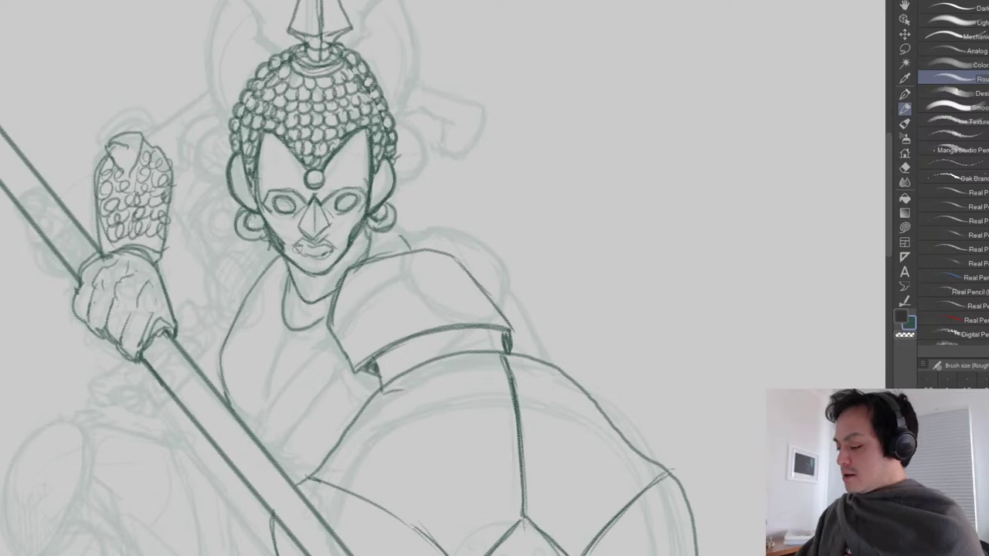
left_click_drag(305, 248, 321, 250)
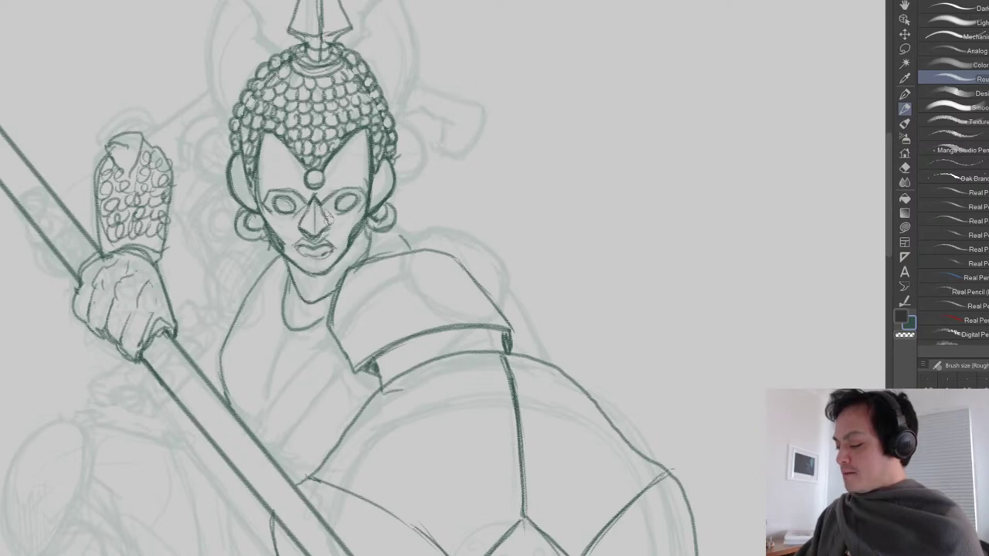
Clean up the lines on the middle figure's nose bridge and strengthen the neck and collar contours below the chin.
key("e")
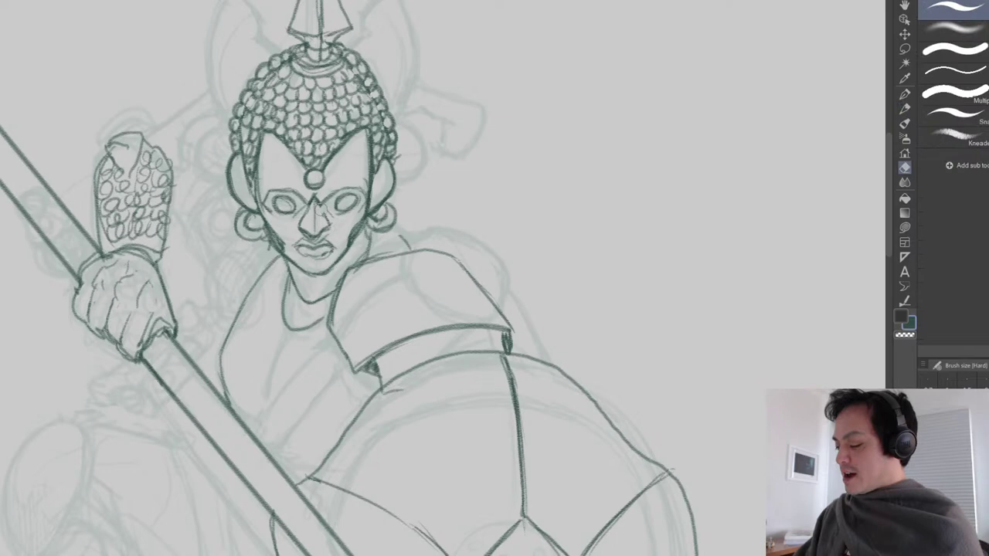
key("p")
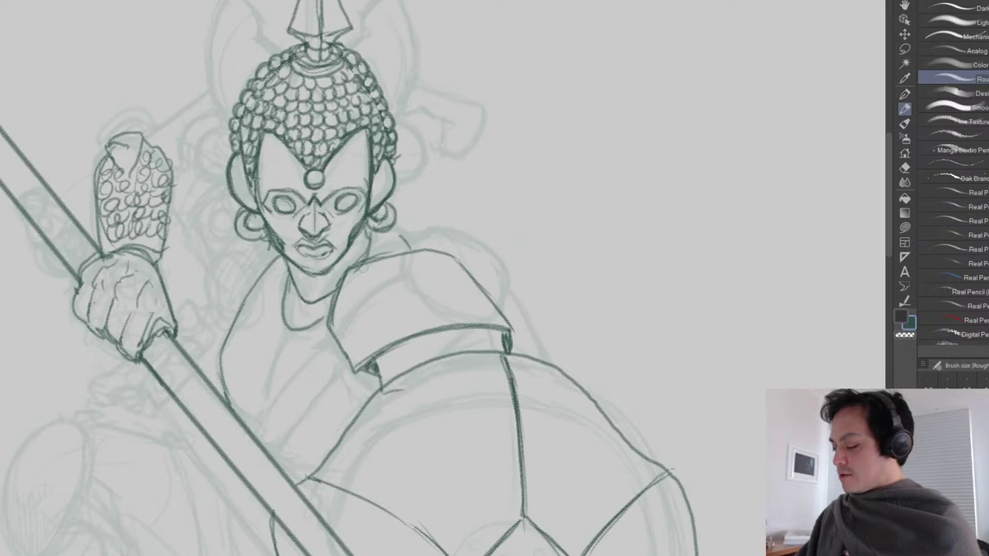
left_click_drag(361, 273, 377, 239)
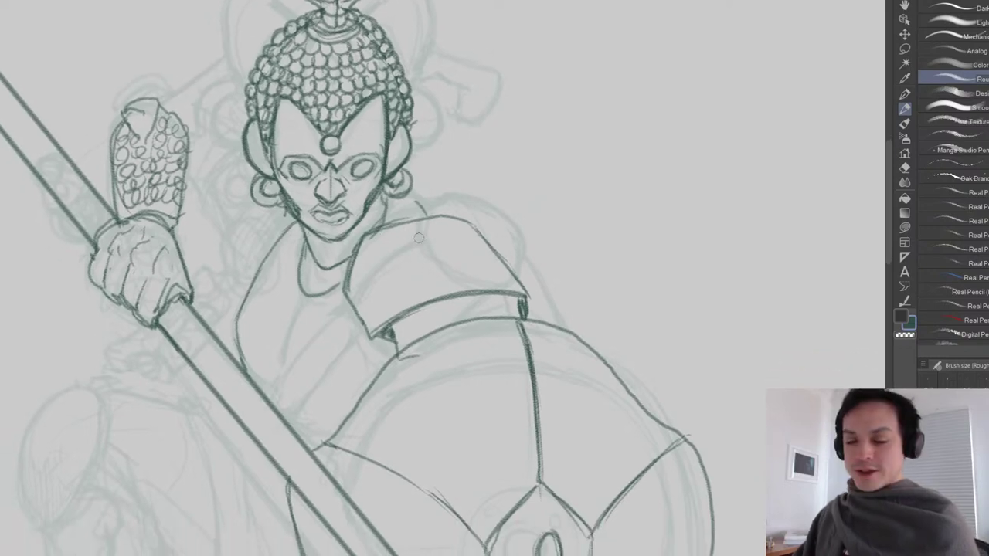
left_click_drag(380, 290, 425, 309)
left_click_drag(385, 418, 376, 317)
left_click_drag(453, 413, 450, 342)
left_click_drag(352, 318, 337, 413)
scroll(336, 413, "up", 1)
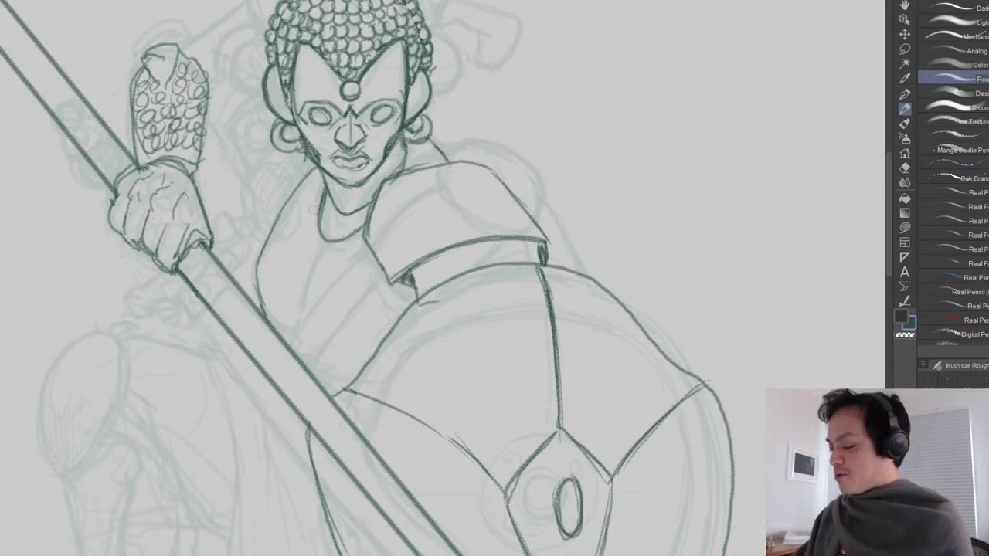
Draw the shoulder contour running from the middle figure's neck toward the raised arm on the polearm side.
mouse_move(278, 199)
left_mouse_down()
mouse_move(317, 166)
mouse_move(267, 211)
left_mouse_up()
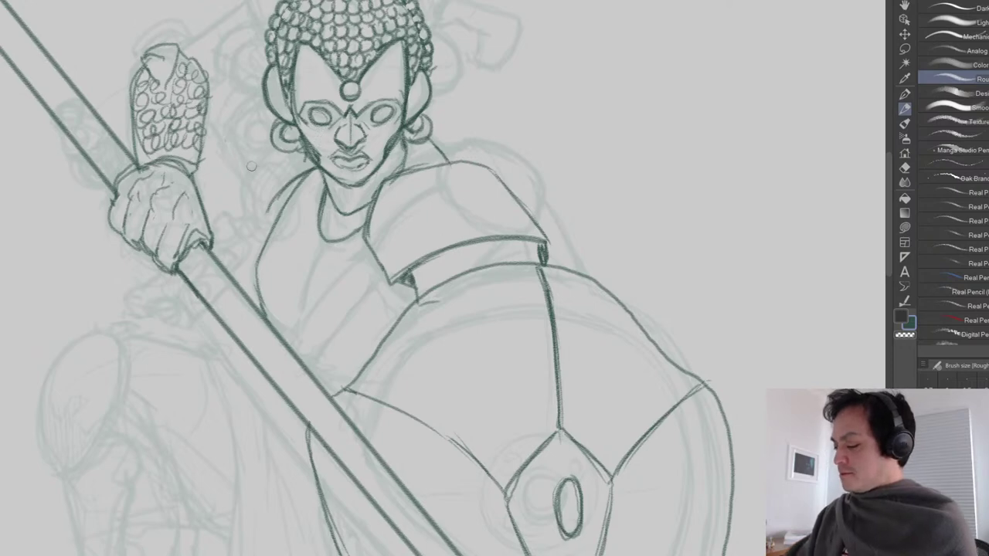
mouse_move(266, 209)
left_mouse_down()
mouse_move(230, 157)
mouse_move(270, 211)
mouse_move(280, 194)
mouse_move(248, 192)
mouse_move(283, 191)
left_mouse_up()
key("e")
key("p")
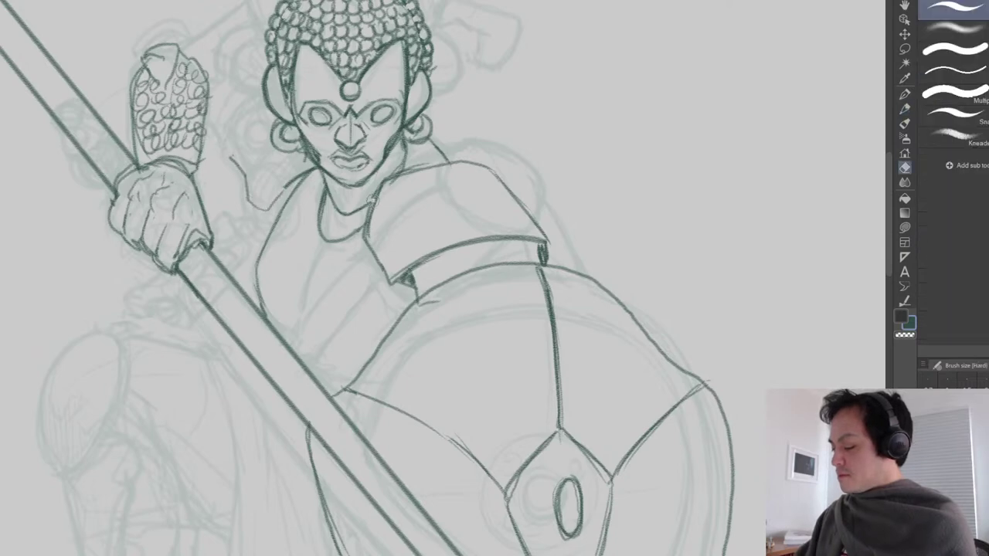
Draw two large round discs on the middle figure's upper chest, one on each side of the collar, and erase the overlapping lines.
mouse_move(372, 199)
left_mouse_down()
mouse_move(357, 243)
mouse_move(372, 258)
left_mouse_up()
mouse_move(303, 202)
left_mouse_down()
mouse_move(287, 230)
mouse_move(284, 175)
mouse_move(287, 230)
left_mouse_up()
mouse_move(333, 262)
left_mouse_down()
mouse_move(358, 209)
mouse_move(341, 251)
left_mouse_up()
scroll(475, 294, "down", 3)
left_click_drag(496, 323, 490, 342)
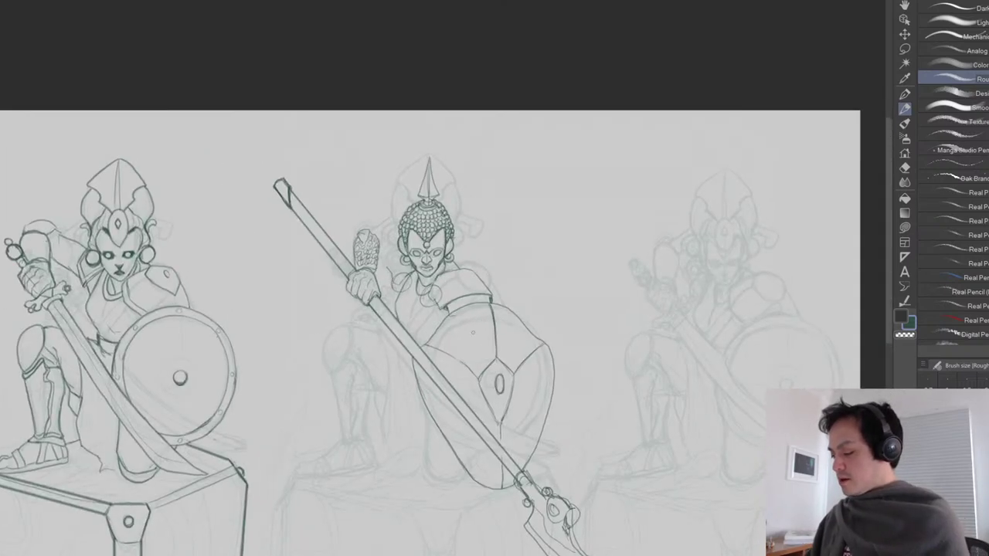
scroll(461, 310, "up", 2)
key("e")
mouse_move(350, 244)
left_mouse_down()
mouse_move(340, 263)
mouse_move(348, 255)
mouse_move(411, 281)
mouse_move(394, 275)
mouse_move(410, 280)
mouse_move(402, 294)
mouse_move(386, 282)
mouse_move(390, 298)
mouse_move(395, 263)
mouse_move(380, 295)
mouse_move(424, 284)
mouse_move(424, 293)
left_mouse_up()
key("p")
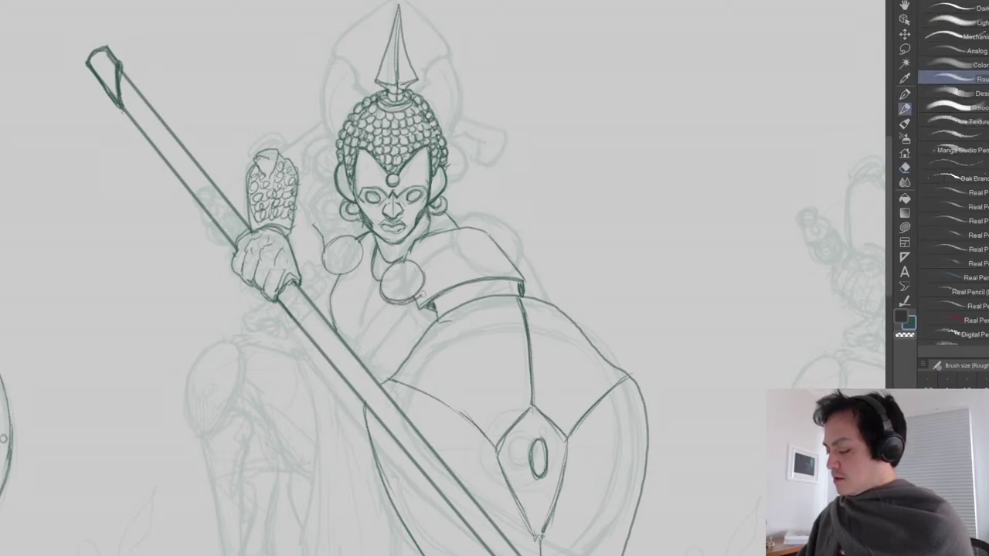
Firm up the two chest discs and draw a knotted cord between them with ribbon ends hanging down the chest.
mouse_move(334, 275)
left_mouse_down()
mouse_move(364, 263)
mouse_move(364, 241)
left_mouse_up()
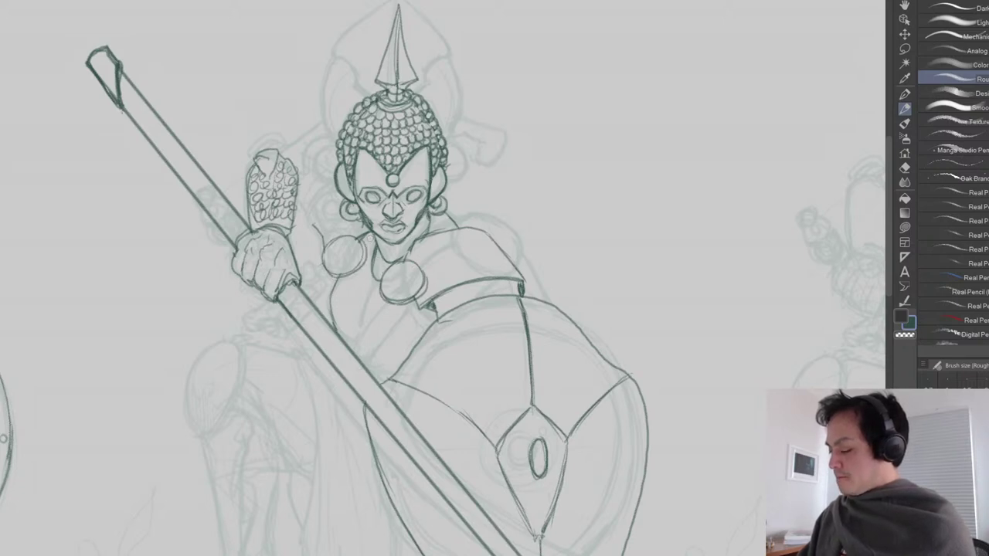
left_click_drag(353, 266, 363, 289)
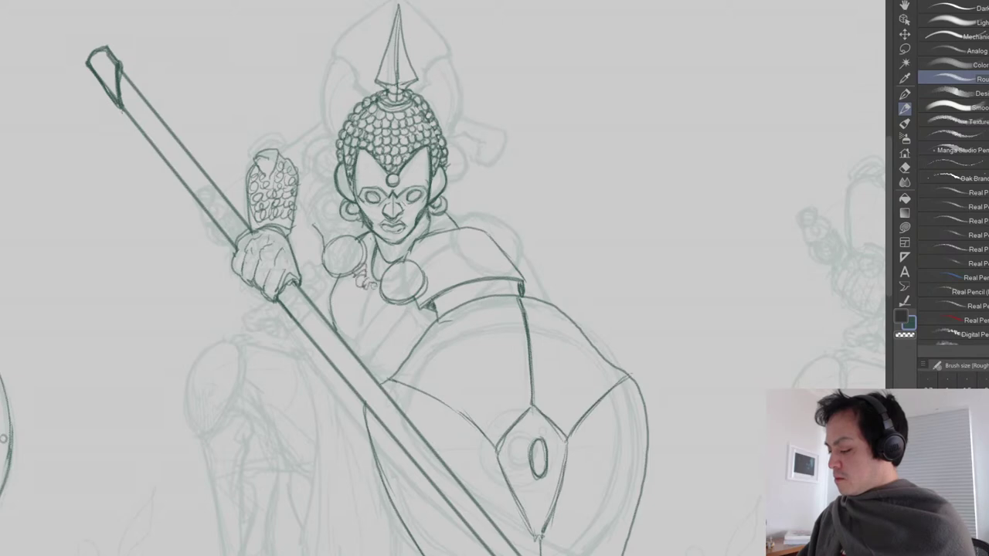
mouse_move(371, 281)
left_mouse_down()
mouse_move(367, 337)
mouse_move(374, 310)
mouse_move(340, 310)
mouse_move(341, 325)
mouse_move(361, 292)
left_mouse_up()
key("ctrl+minus")
key("ctrl+minus")
left_click_drag(431, 326, 369, 387)
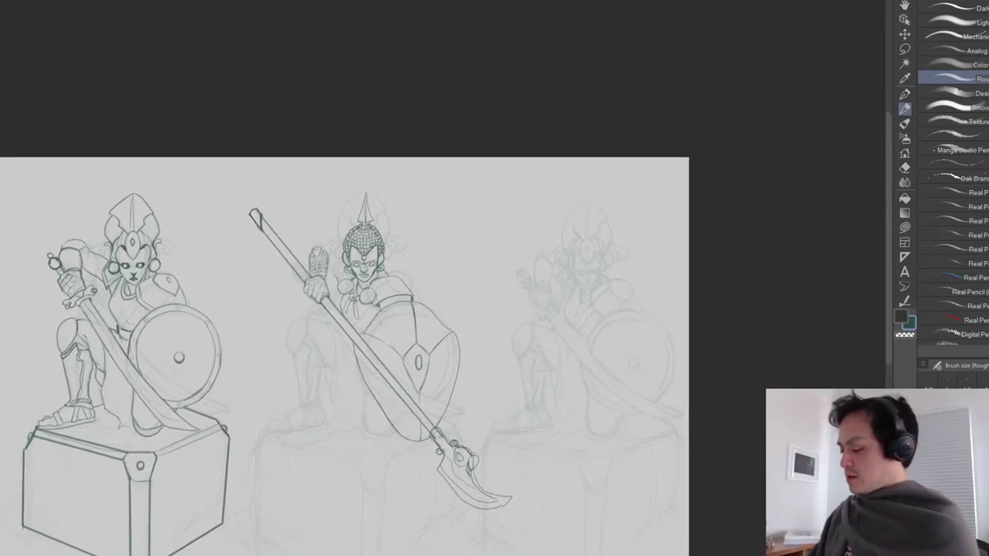
key("ctrl+plus")
left_click_drag(370, 309, 366, 354)
key("ctrl+plus")
key("ctrl+plus")
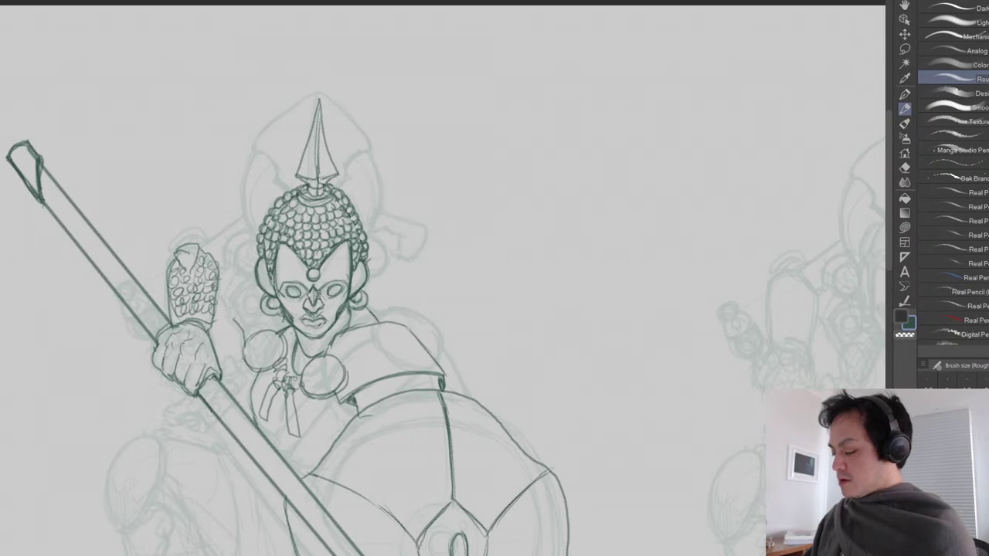
Draw the pointed elbow plate above the scaled forearm and the banded upper arm behind it, reaching toward the shoulder.
left_click_drag(337, 312, 313, 194)
key("ctrl+minus")
key("ctrl+minus")
key("ctrl+minus")
left_click_drag(193, 215, 206, 220)
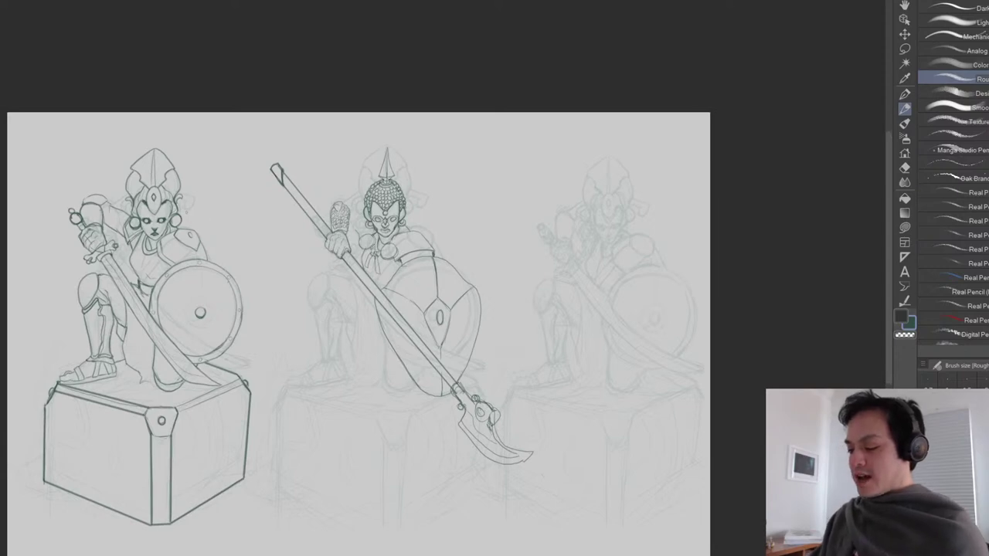
key("ctrl+plus")
key("ctrl+plus")
left_click_drag(196, 285, 227, 307)
key("ctrl+plus")
key("ctrl+plus")
mouse_move(170, 280)
left_mouse_down()
mouse_move(177, 319)
mouse_move(182, 275)
mouse_move(232, 272)
mouse_move(285, 325)
mouse_move(245, 390)
left_mouse_up()
left_click_drag(250, 355, 238, 375)
mouse_move(280, 310)
left_mouse_down()
mouse_move(240, 361)
mouse_move(245, 386)
left_mouse_up()
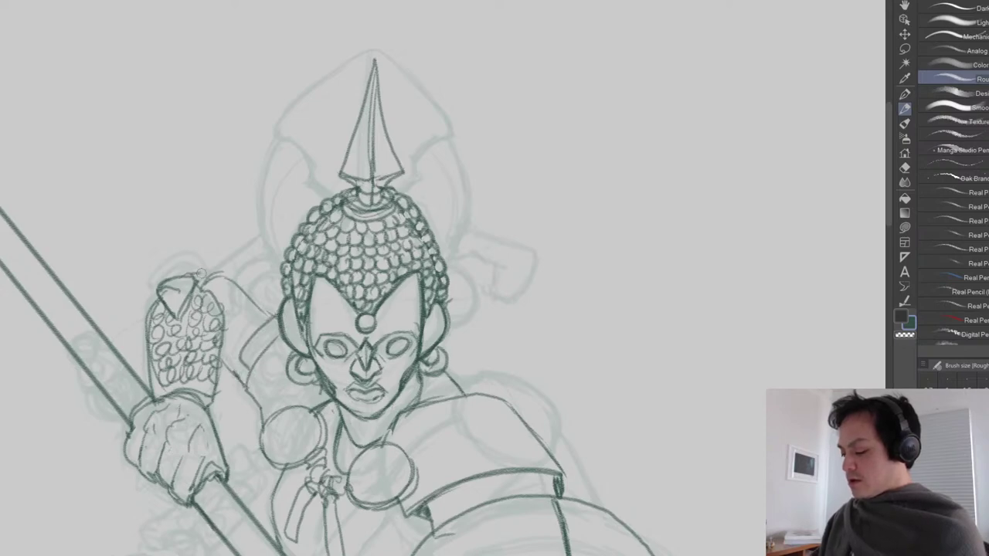
Draw and rework the middle figure's waist contour where it emerges behind the polearm shaft beside the shield.
scroll(341, 376, "down", 5)
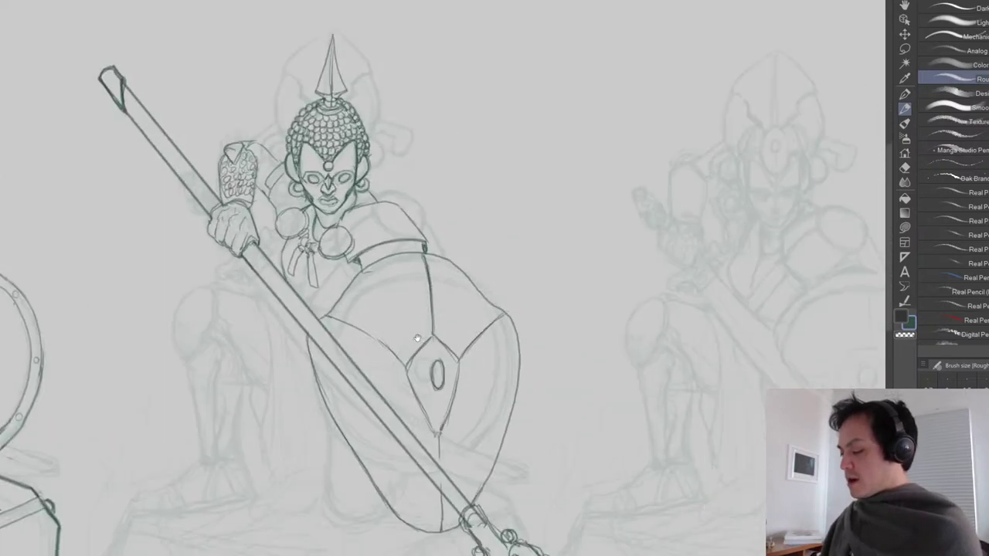
scroll(216, 280, "down", 2)
left_click_drag(386, 333, 408, 257)
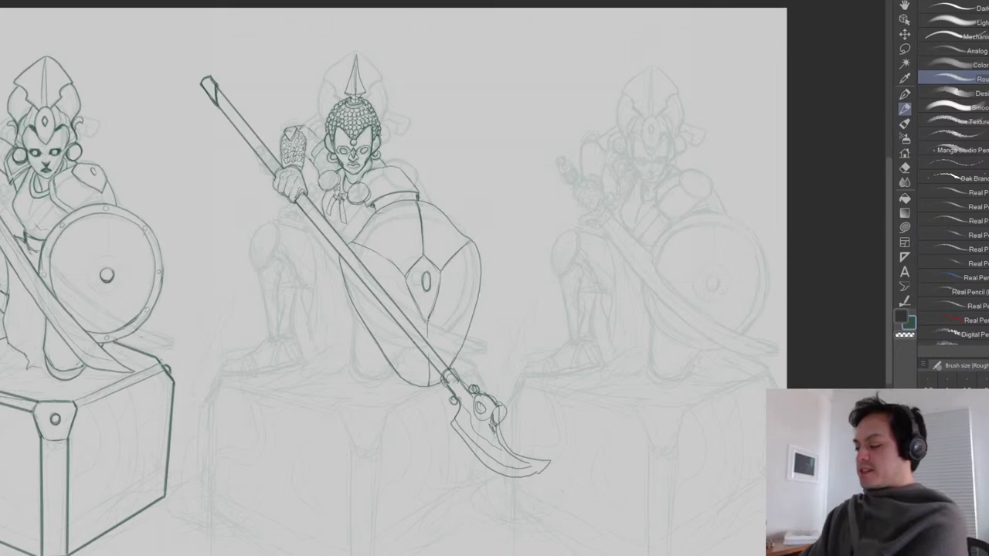
scroll(275, 226, "up", 2)
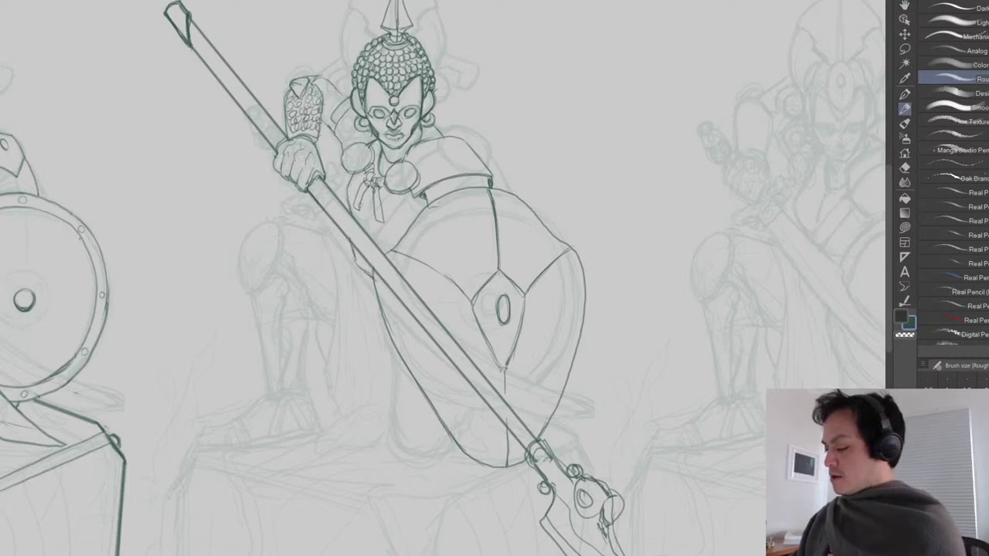
key("e")
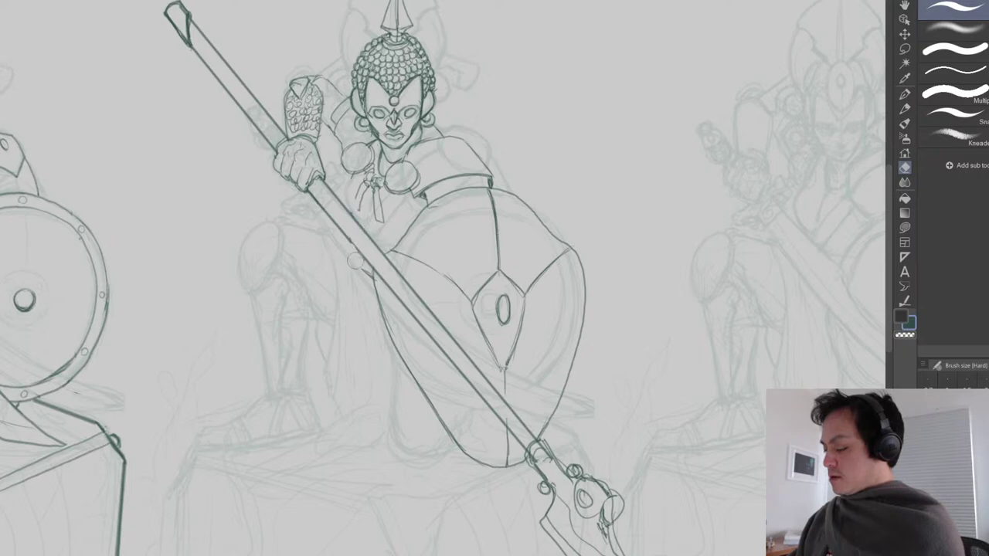
key("p")
left_click_drag(341, 228, 372, 275)
mouse_move(348, 172)
left_mouse_down()
mouse_move(342, 203)
mouse_move(374, 284)
left_mouse_up()
key("e")
key("p")
left_click_drag(342, 231, 377, 280)
Tidy the torso edge beneath the raised arm and darken the upper edge of the shoulder plate.
key("e")
left_click_drag(339, 171, 347, 204)
key("p")
left_click_drag(345, 169, 334, 193)
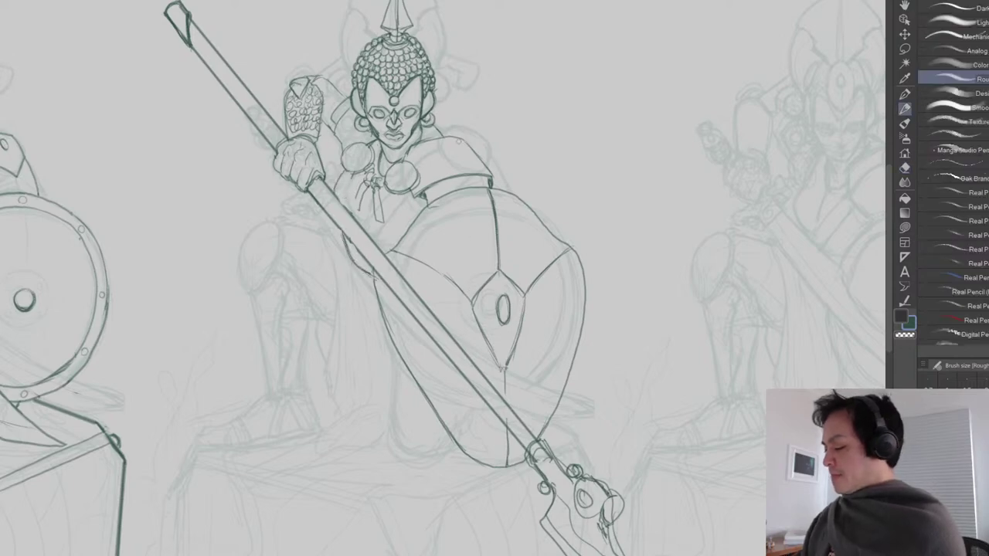
mouse_move(404, 159)
left_mouse_down()
mouse_move(426, 137)
mouse_move(461, 135)
mouse_move(470, 147)
left_mouse_up()
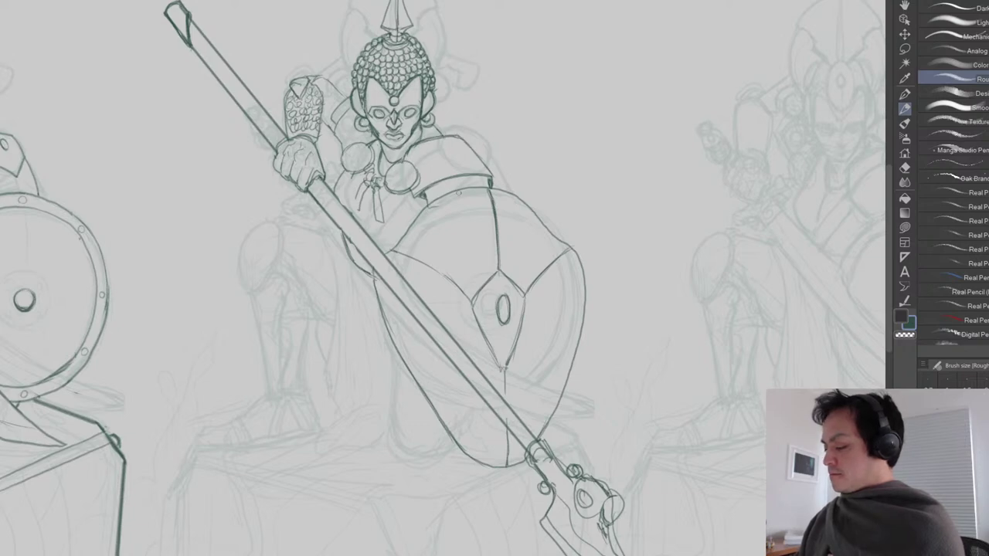
Outline the raised leg's rounded kneecap and thigh, with a long curved contour running down behind the leg.
left_click_drag(413, 315, 446, 326)
left_click_drag(386, 273, 406, 298)
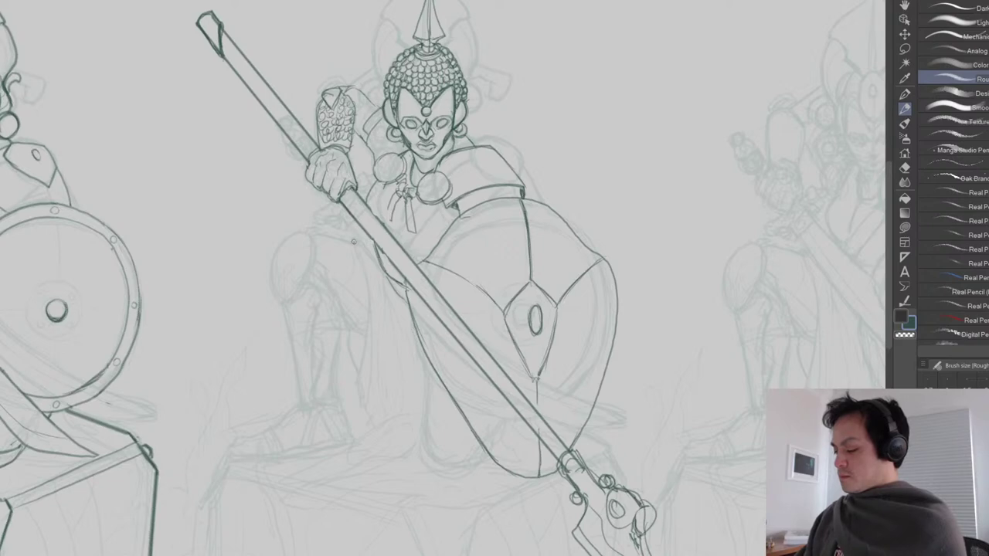
mouse_move(349, 241)
left_mouse_down()
mouse_move(365, 278)
mouse_move(370, 345)
mouse_move(372, 253)
left_mouse_up()
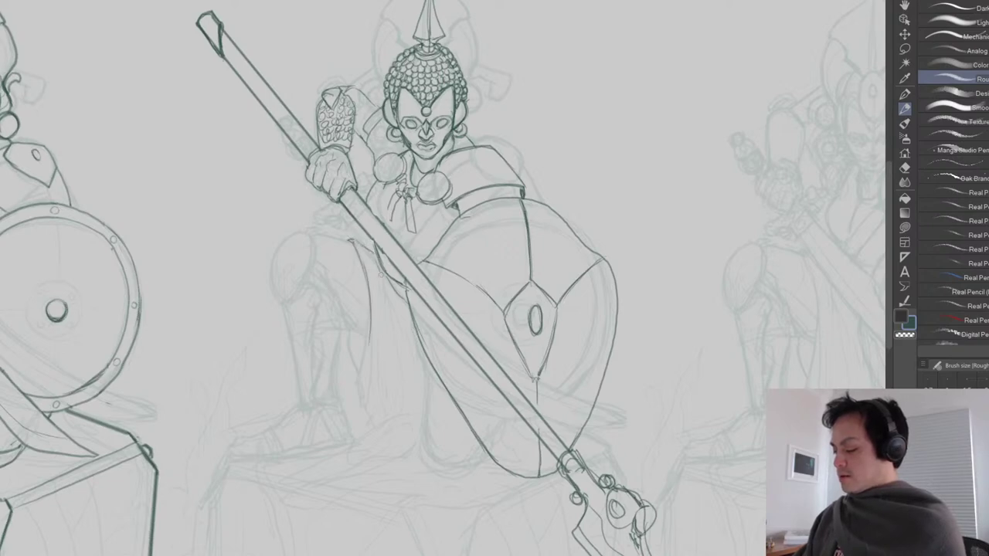
left_click_drag(368, 332, 356, 388)
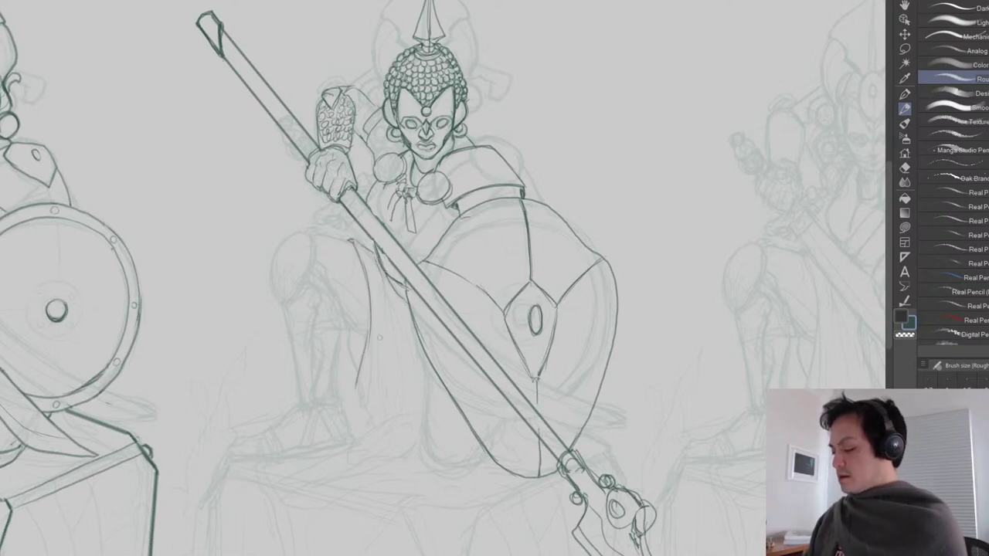
mouse_move(303, 232)
left_mouse_down()
mouse_move(272, 270)
mouse_move(288, 294)
mouse_move(311, 258)
mouse_move(305, 242)
mouse_move(317, 237)
left_mouse_up()
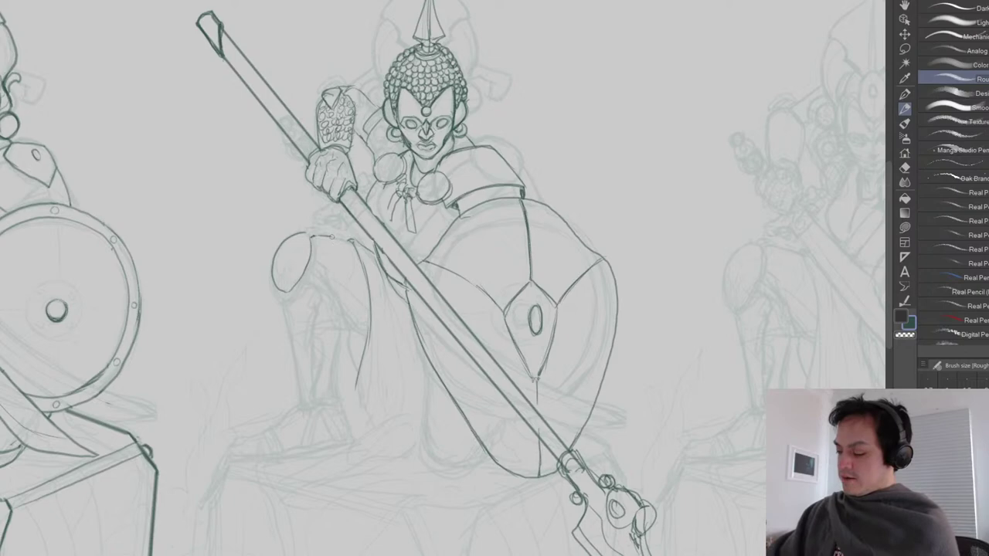
left_click_drag(325, 268, 333, 289)
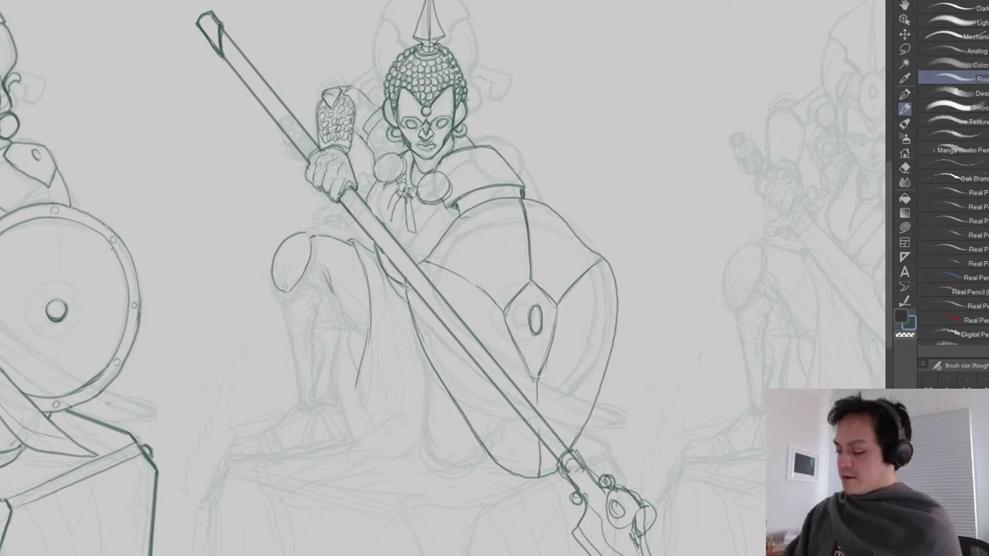
Draw the raised leg's shin guard from below the kneecap to the ankle, redoing its wobbly inner edge.
mouse_move(283, 291)
left_mouse_down()
mouse_move(283, 301)
mouse_move(309, 285)
mouse_move(321, 293)
mouse_move(312, 337)
left_mouse_up()
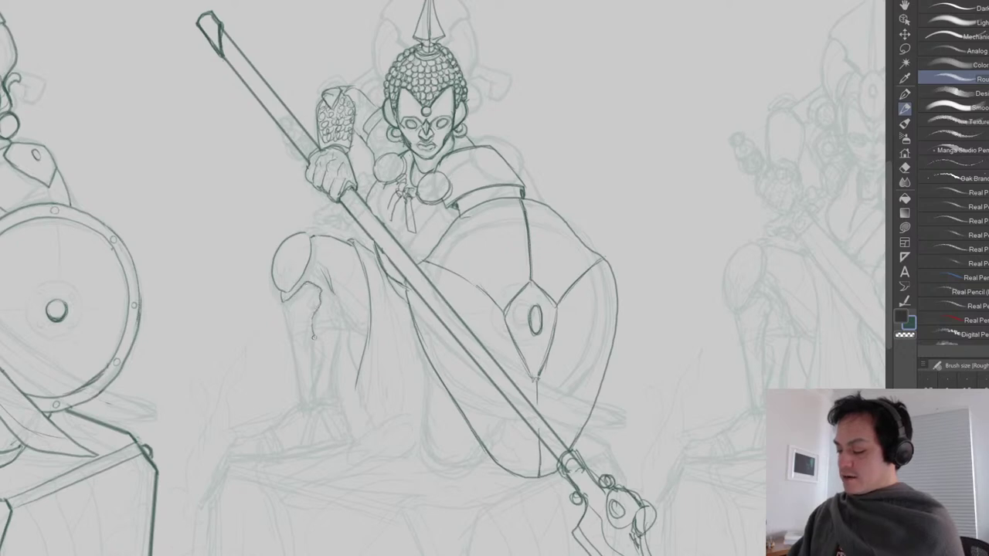
key("e")
left_click_drag(320, 294, 314, 341)
key("p")
mouse_move(321, 290)
left_mouse_down()
mouse_move(319, 398)
mouse_move(302, 404)
mouse_move(282, 297)
left_mouse_up()
left_click_drag(300, 402, 318, 400)
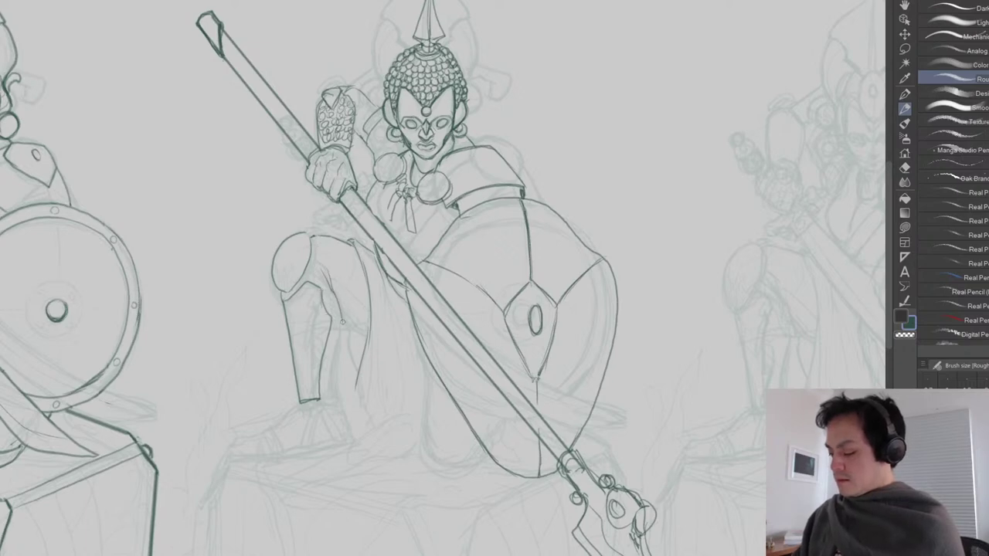
Add the strap and calf piece behind the shin guard, and the fold line behind the knee.
mouse_move(329, 309)
left_mouse_down()
mouse_move(345, 324)
mouse_move(332, 327)
left_mouse_up()
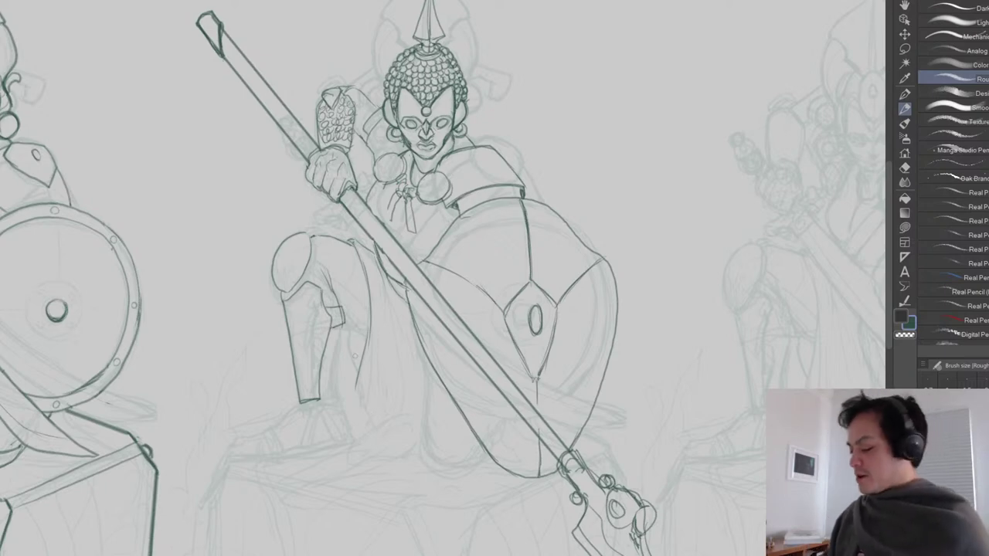
left_click_drag(320, 384, 338, 391)
left_click_drag(340, 321, 337, 381)
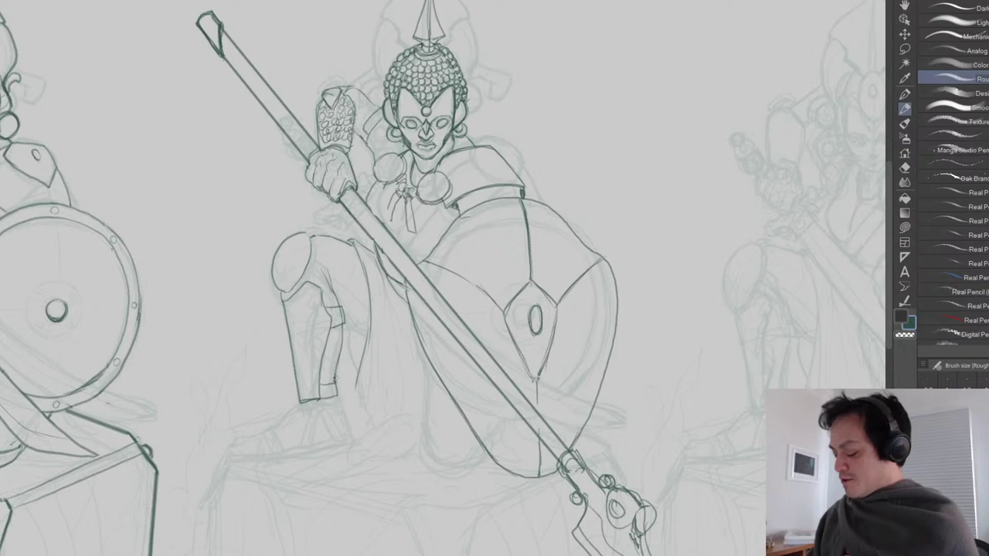
left_click_drag(341, 316, 366, 335)
Darken the kneecap and shin guard outlines down to the ankle, and clean up the shin guard's lower edge.
mouse_move(347, 239)
left_mouse_down()
mouse_move(353, 246)
mouse_move(310, 251)
left_mouse_up()
left_click_drag(283, 289, 286, 301)
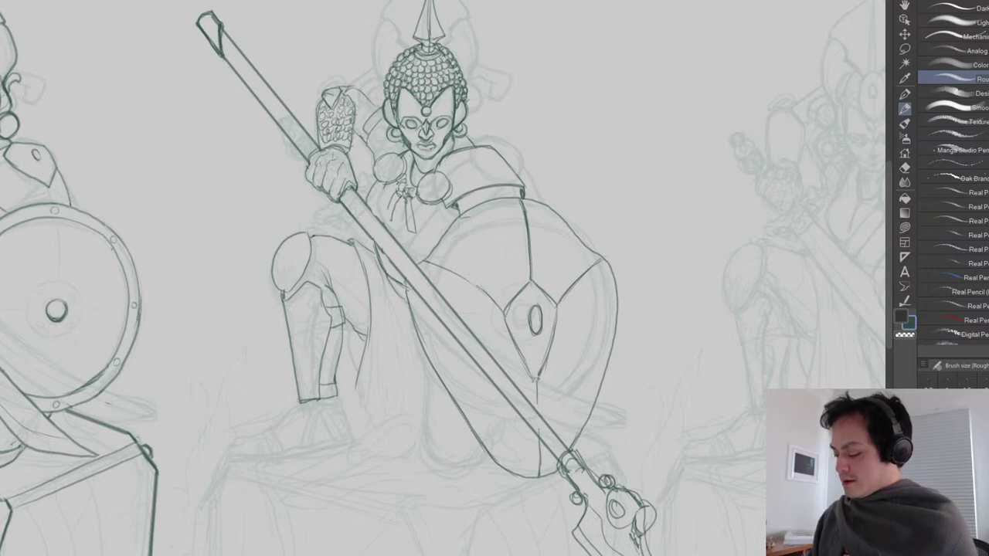
left_click_drag(300, 402, 318, 398)
mouse_move(320, 300)
left_mouse_down()
mouse_move(330, 323)
mouse_move(317, 398)
left_mouse_up()
left_click_drag(322, 350, 318, 388)
mouse_move(315, 285)
left_mouse_down()
mouse_move(283, 307)
mouse_move(306, 287)
mouse_move(331, 318)
left_mouse_up()
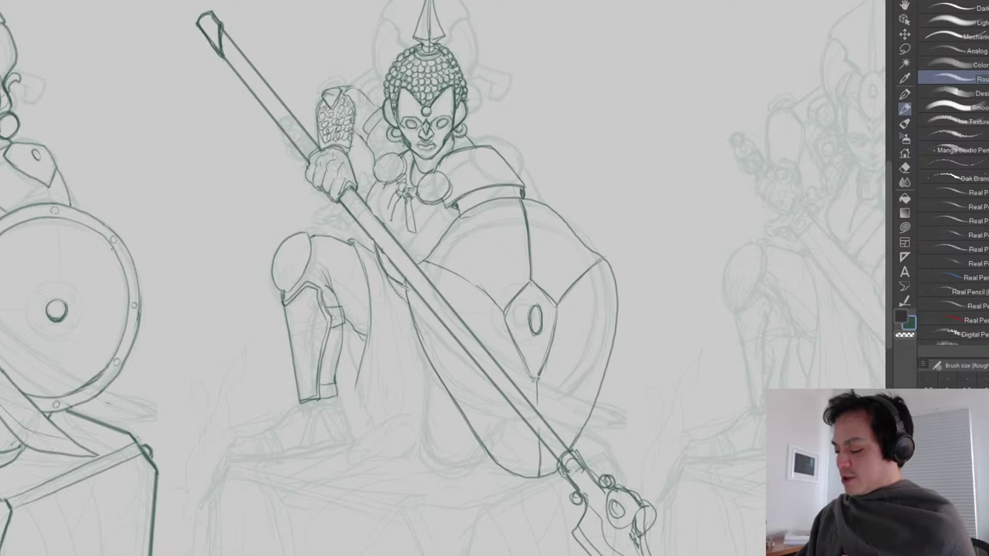
key("e")
mouse_move(315, 398)
left_mouse_down()
mouse_move(298, 401)
mouse_move(309, 399)
left_mouse_up()
key("p")
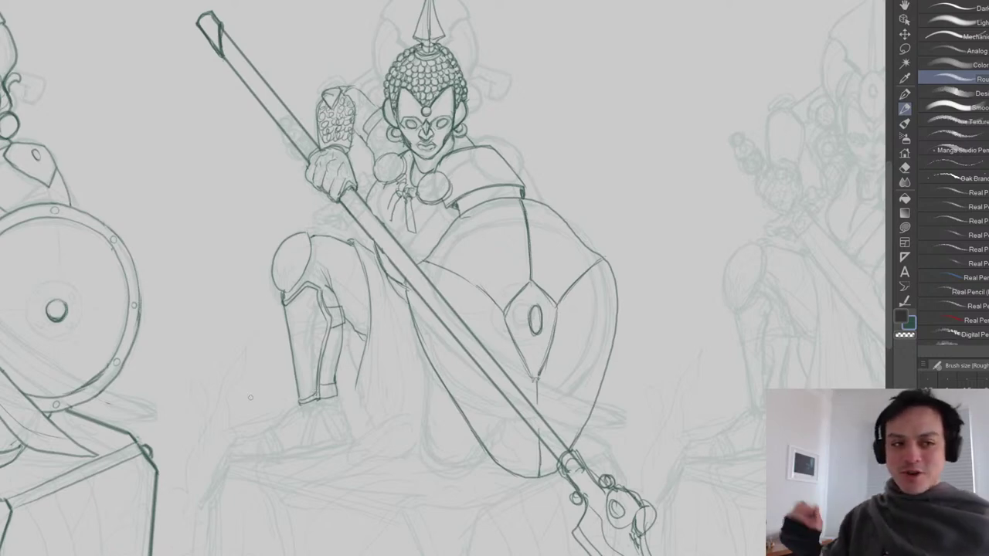
Draw the raised leg's armoured foot with an ankle cuff, instep, heel and toe band.
left_click_drag(251, 398, 270, 384)
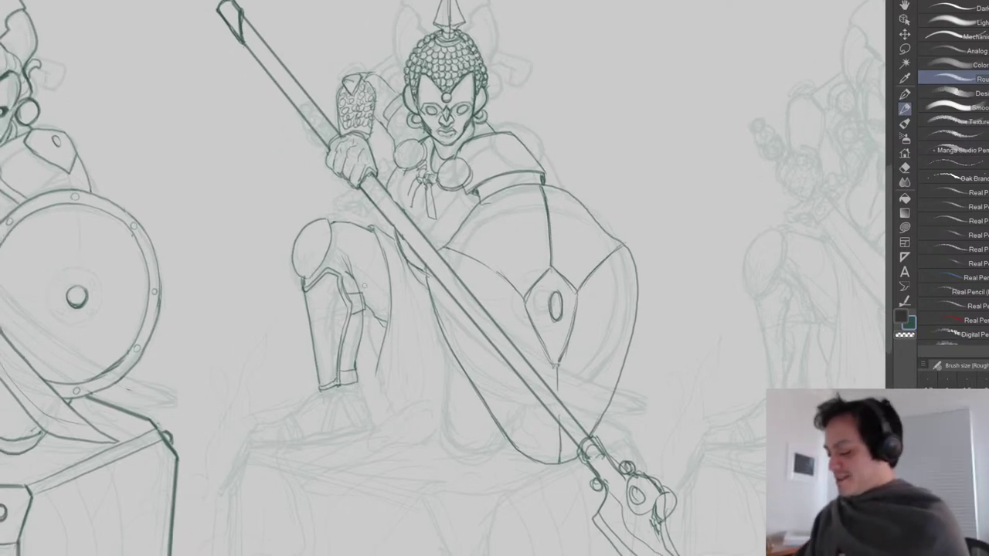
mouse_move(357, 384)
left_mouse_down()
mouse_move(387, 381)
mouse_move(330, 388)
mouse_move(324, 394)
mouse_move(346, 413)
left_mouse_up()
left_click_drag(332, 401, 343, 387)
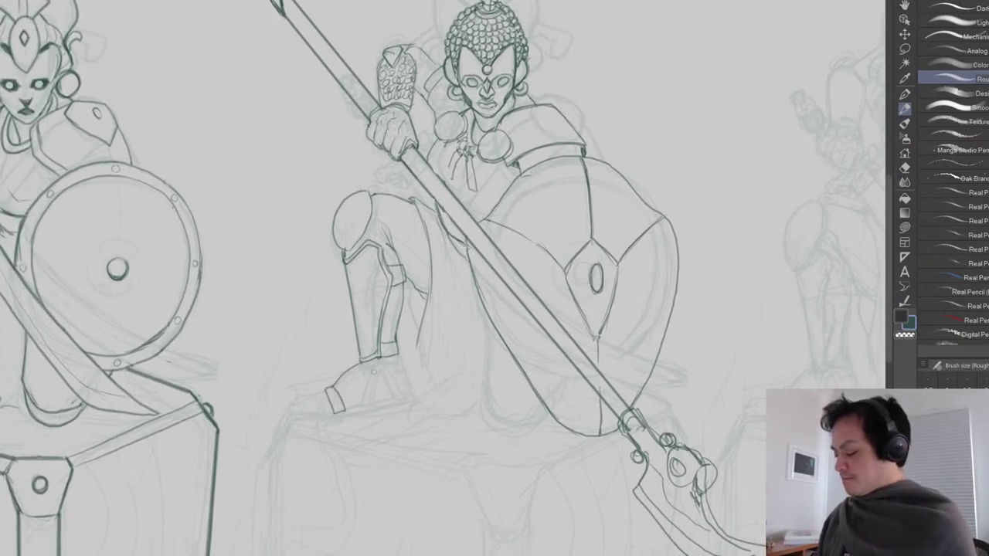
mouse_move(355, 366)
left_mouse_down()
mouse_move(404, 351)
mouse_move(412, 394)
left_mouse_up()
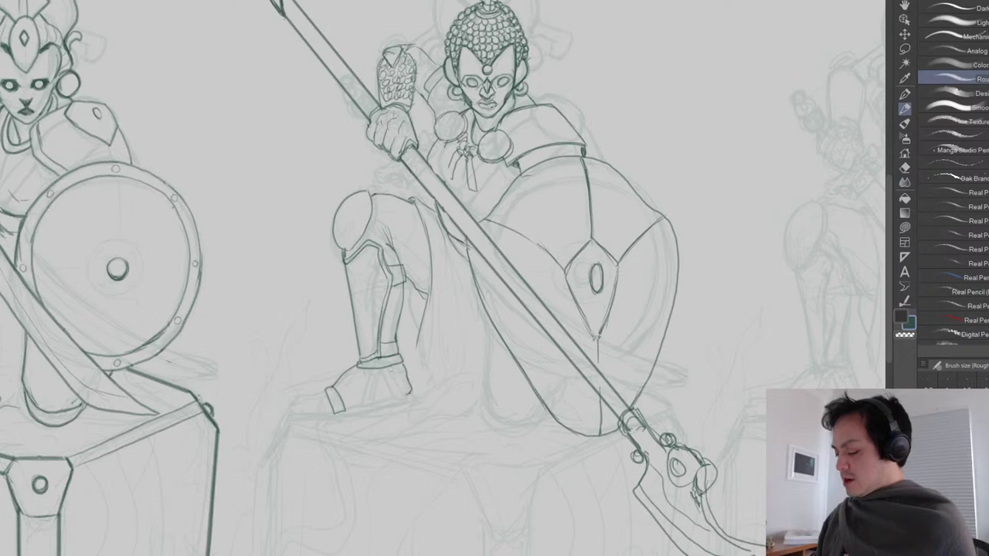
Draw a round stud on the ankle cuff and V-shaped sandal straps down the side of the raised leg's foot.
mouse_move(379, 360)
left_mouse_down()
mouse_move(363, 407)
mouse_move(382, 369)
mouse_move(397, 401)
mouse_move(406, 394)
left_mouse_up()
mouse_move(406, 394)
left_mouse_down()
mouse_move(387, 369)
mouse_move(405, 395)
left_mouse_up()
key("e")
key("p")
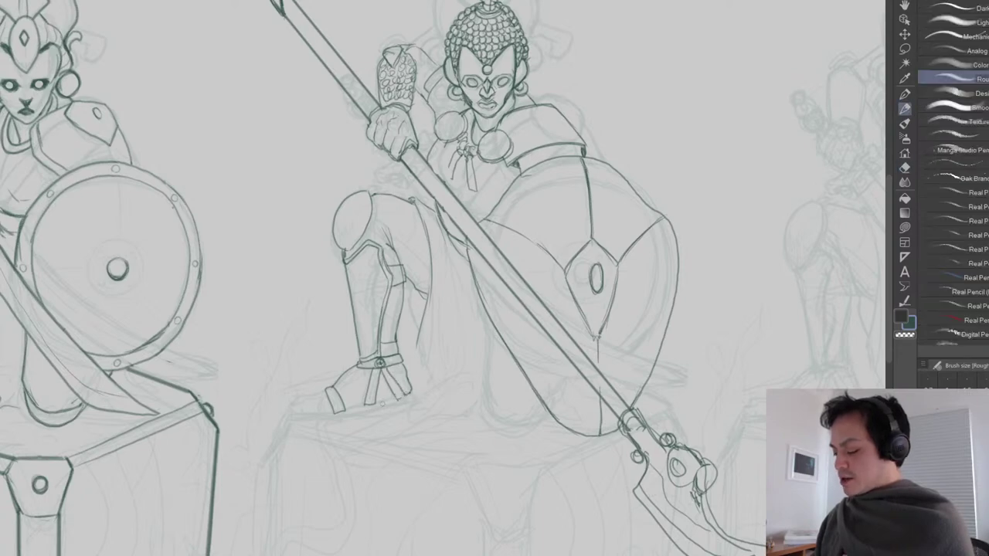
Draw the sandal's sole and the toes ahead of the toe band, refine the side strap ends, and darken the sole line.
left_click_drag(345, 409, 411, 406)
left_click_drag(293, 417, 413, 401)
mouse_move(322, 398)
left_mouse_down()
mouse_move(328, 391)
mouse_move(296, 412)
mouse_move(386, 393)
left_mouse_up()
left_click_drag(321, 390, 303, 397)
mouse_move(307, 391)
left_mouse_down()
mouse_move(301, 403)
mouse_move(321, 396)
mouse_move(332, 418)
left_mouse_up()
key("e")
mouse_move(378, 392)
left_mouse_down()
mouse_move(363, 409)
mouse_move(393, 407)
left_mouse_up()
key("p")
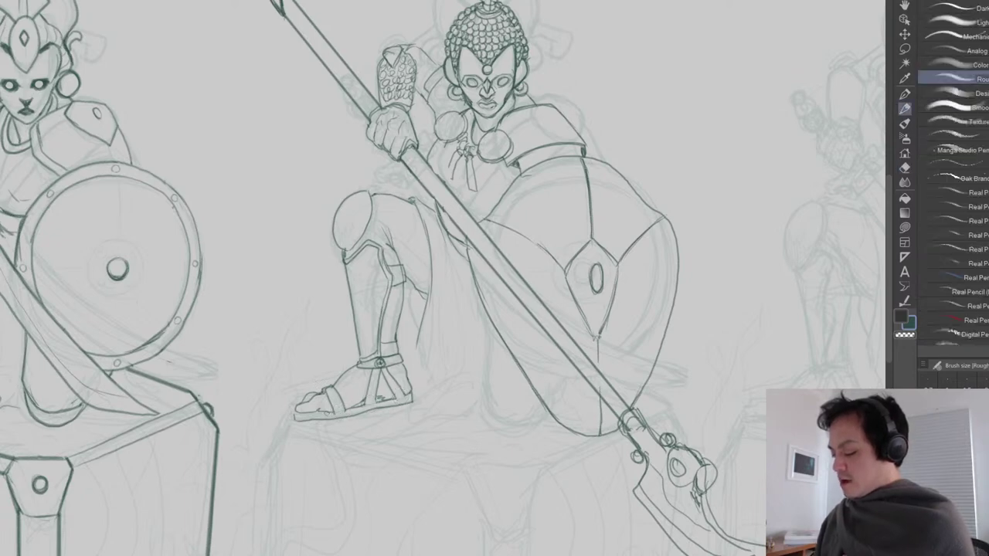
left_click_drag(295, 420, 376, 409)
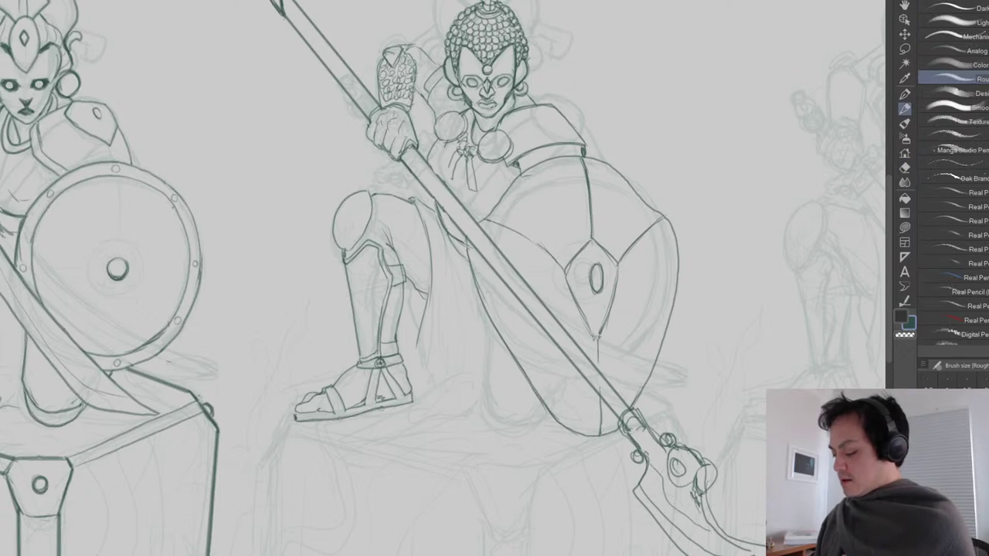
Draw the ragged cloth edge behind the raised calf and a long drape line falling from the thigh.
mouse_move(450, 379)
left_mouse_down()
mouse_move(346, 391)
mouse_move(397, 423)
left_mouse_up()
scroll(390, 400, "down", 2)
scroll(393, 420, "up", 2)
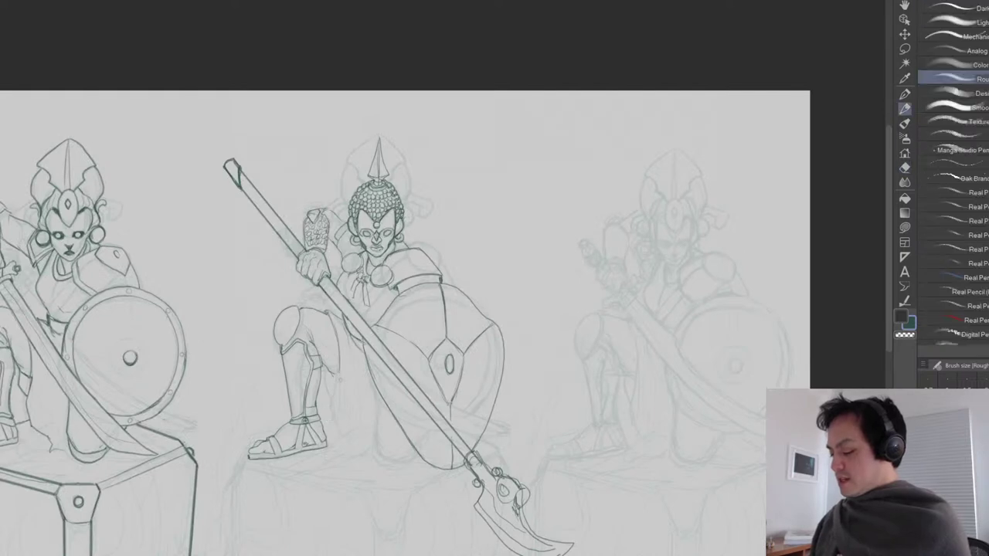
left_click_drag(334, 412, 344, 438)
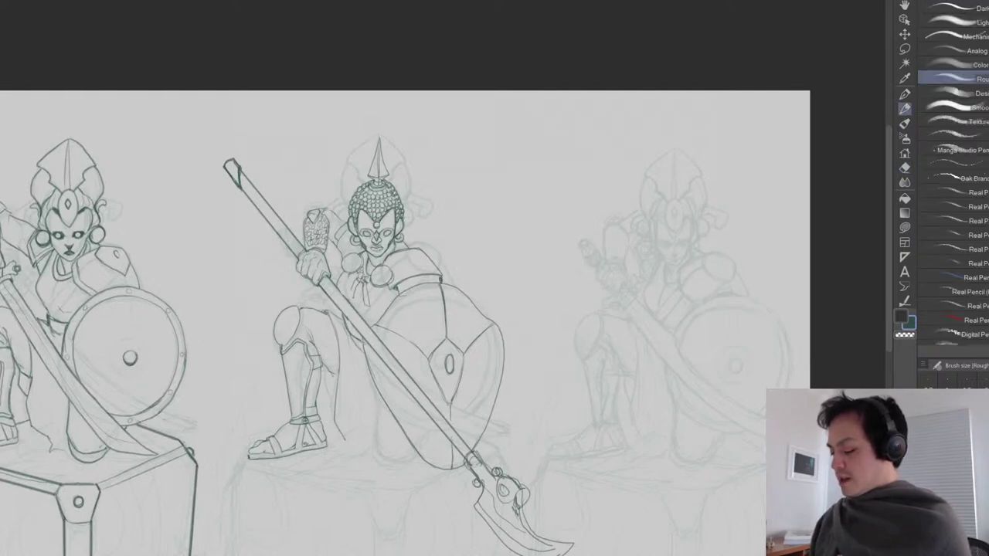
left_click_drag(330, 365, 324, 391)
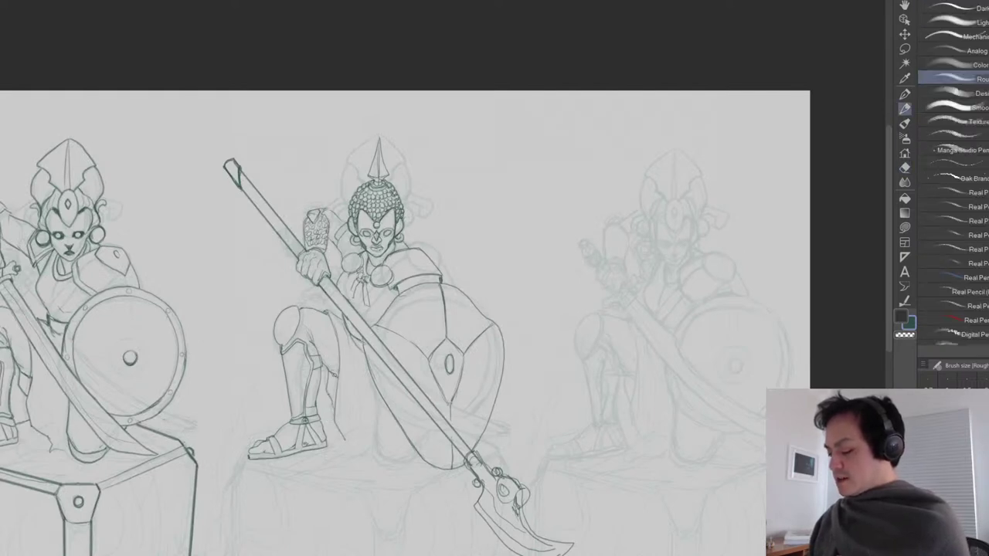
mouse_move(331, 316)
left_mouse_down()
mouse_move(341, 361)
mouse_move(349, 336)
mouse_move(372, 390)
left_mouse_up()
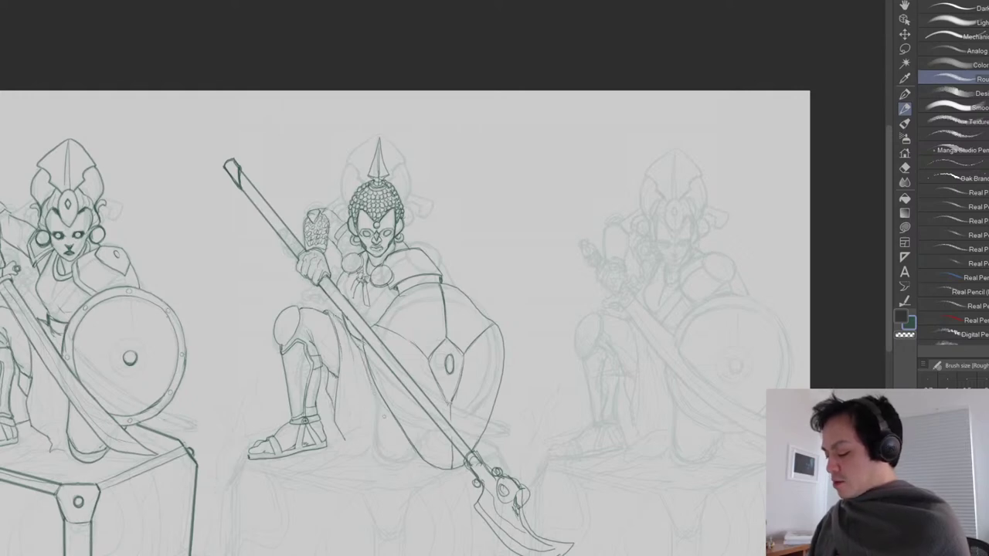
Draw the kneeling leg's contour and rounded knee below the shield, redoing the rough parts of the line.
mouse_move(377, 391)
left_mouse_down()
mouse_move(380, 460)
mouse_move(408, 464)
left_mouse_up()
key("e")
mouse_move(378, 396)
left_mouse_down()
mouse_move(378, 444)
mouse_move(398, 461)
mouse_move(410, 454)
left_mouse_up()
key("p")
mouse_move(380, 397)
left_mouse_down()
mouse_move(380, 456)
mouse_move(422, 456)
mouse_move(396, 480)
mouse_move(423, 466)
mouse_move(406, 476)
left_mouse_up()
key("e")
key("p")
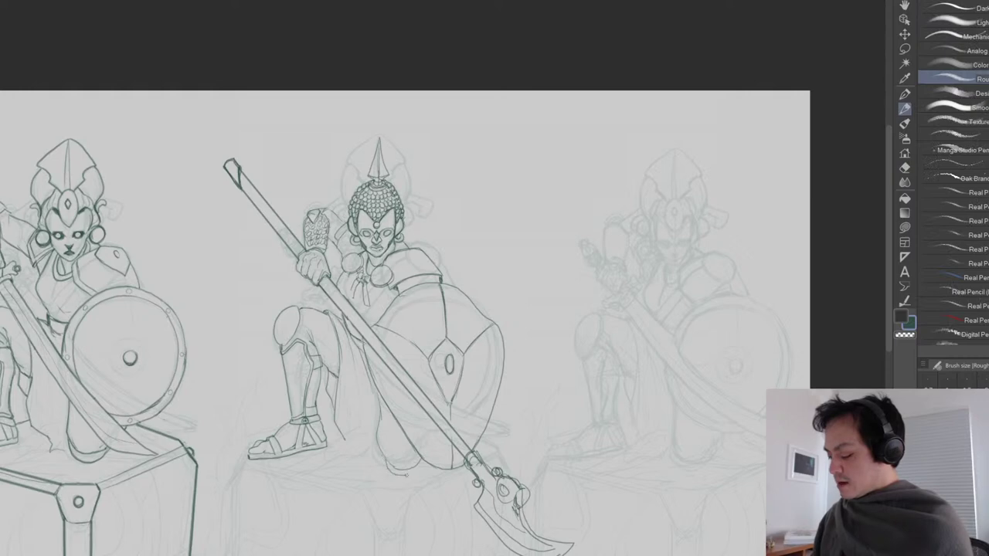
Draw the folds of the cloth hanging between the legs and its curved hem on the ground.
left_click_drag(337, 455, 366, 431)
left_click_drag(357, 369, 367, 431)
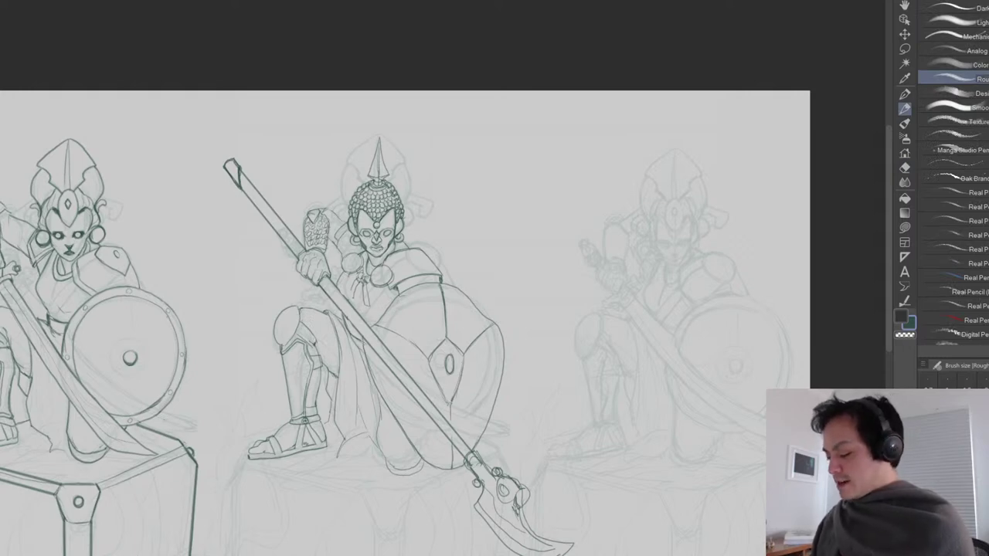
left_click_drag(437, 420, 467, 356)
scroll(467, 356, "down", 3)
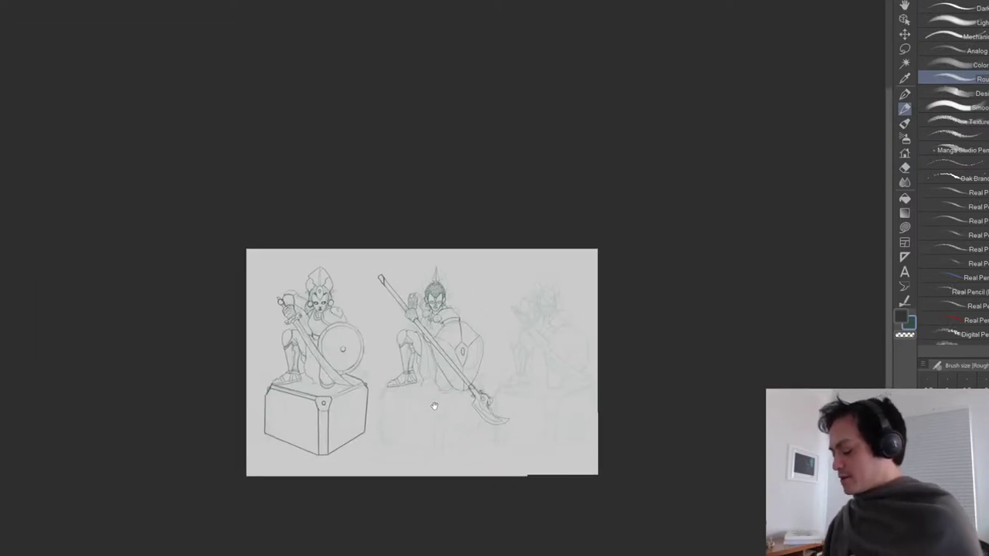
scroll(469, 426, "up", 5)
scroll(423, 393, "down", 1)
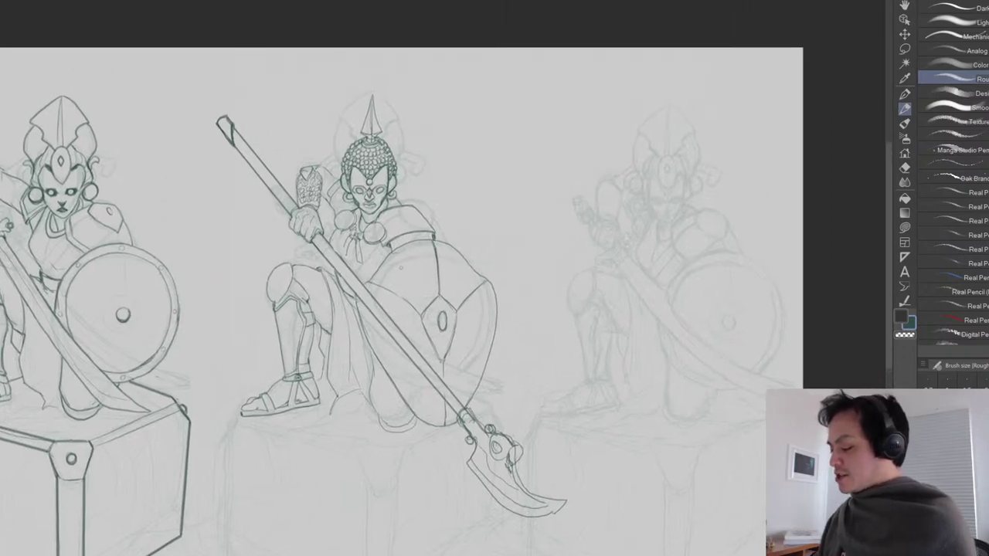
Darken the shield's upper edge, the seams meeting its central plate and the plate's outline, and clean up the lower seam to the tip.
scroll(423, 393, "up", 3)
mouse_move(337, 294)
left_mouse_down()
mouse_move(324, 300)
mouse_move(418, 215)
mouse_move(462, 208)
left_mouse_up()
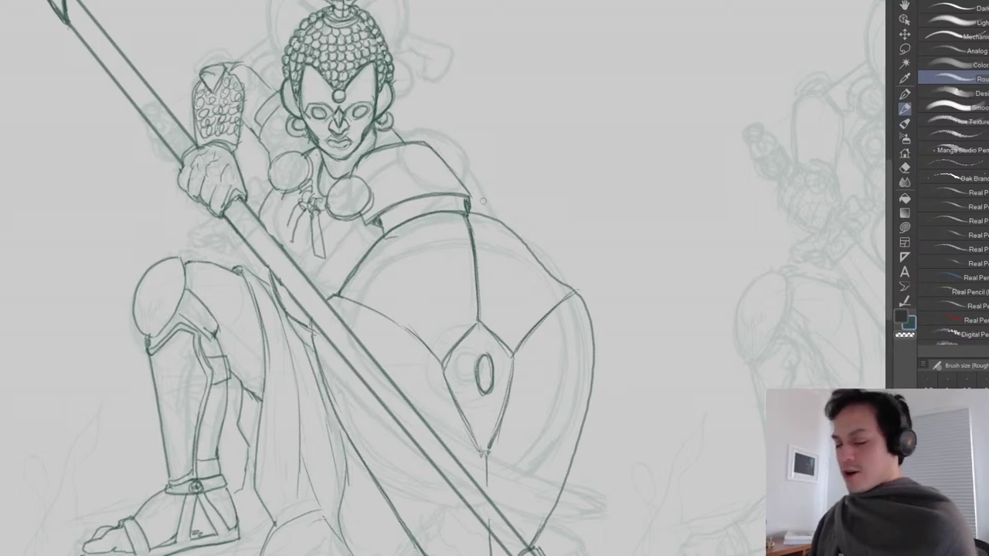
mouse_move(468, 212)
left_mouse_down()
mouse_move(511, 232)
mouse_move(586, 319)
mouse_move(514, 355)
left_mouse_up()
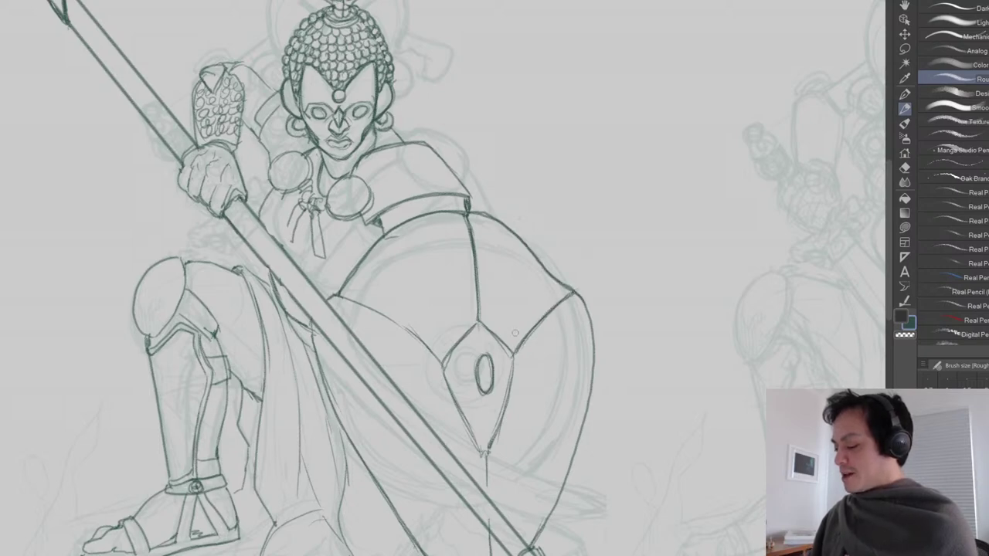
mouse_move(480, 321)
left_mouse_down()
mouse_move(442, 368)
mouse_move(457, 408)
left_mouse_up()
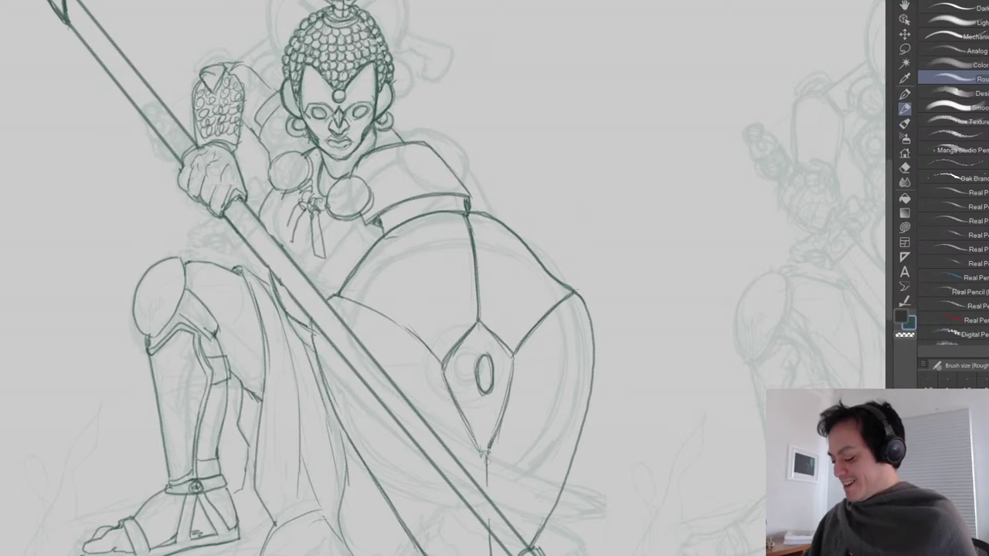
left_click_drag(478, 446, 482, 458)
key("e")
key("p")
mouse_move(462, 414)
left_mouse_down()
mouse_move(489, 459)
mouse_move(493, 528)
left_mouse_up()
scroll(489, 502, "down", 5)
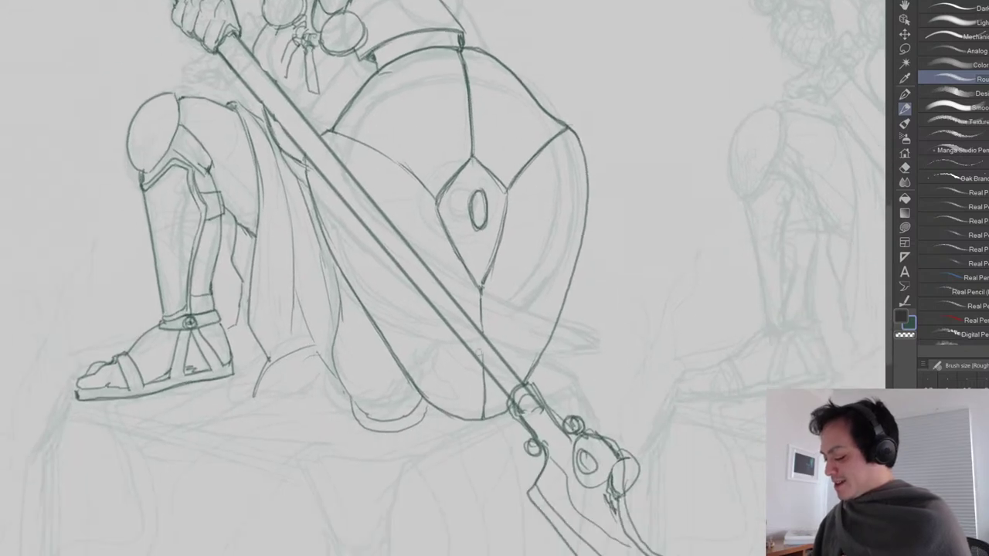
key("e")
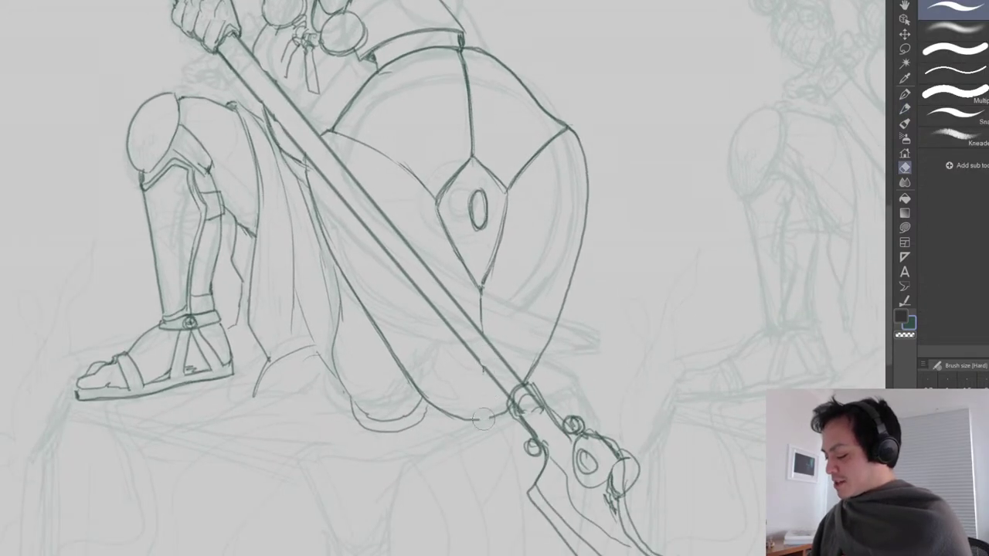
key("p")
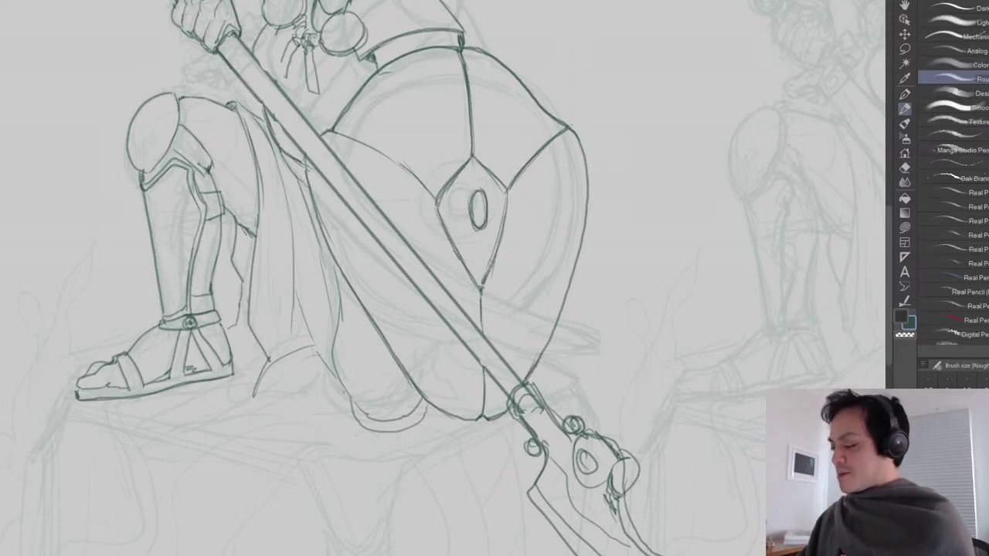
Redraw the shield's curved seam from the spear shaft to the central plate with a darker line.
left_click_drag(509, 261, 441, 348)
mouse_move(265, 218)
left_mouse_down()
mouse_move(340, 251)
mouse_move(365, 281)
left_mouse_up()
key("e")
left_click_drag(300, 230, 368, 283)
key("p")
left_click_drag(300, 231, 371, 288)
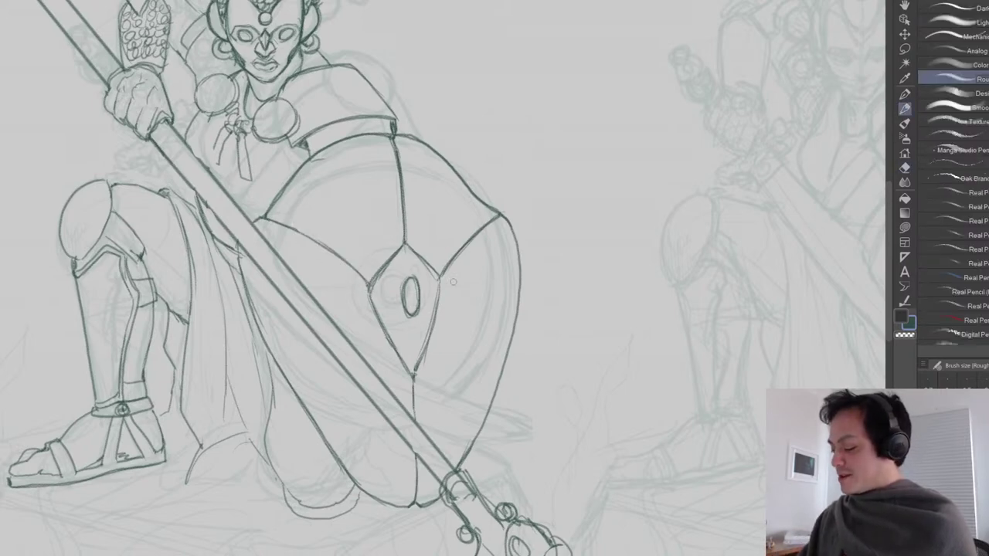
Thicken both sides of the shield's central plate from its upper point down to its lower tip.
left_click_drag(439, 281, 418, 372)
left_click_drag(434, 328, 414, 373)
left_click_drag(442, 272, 411, 374)
mouse_move(402, 244)
left_mouse_down()
mouse_move(442, 282)
mouse_move(372, 291)
mouse_move(408, 363)
left_mouse_up()
left_click_drag(429, 285, 431, 318)
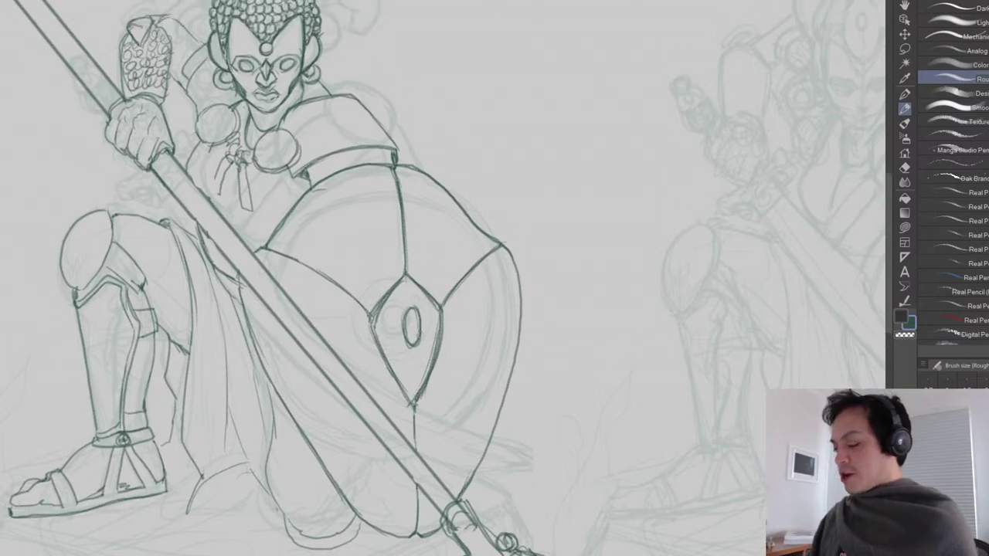
Draw the upper arm and sleeve edge behind the raised forearm, and extend the scale pattern to the top of the forearm.
key("ctrl+minus")
key("ctrl+minus")
key("ctrl+minus")
left_click_drag(462, 400, 463, 368)
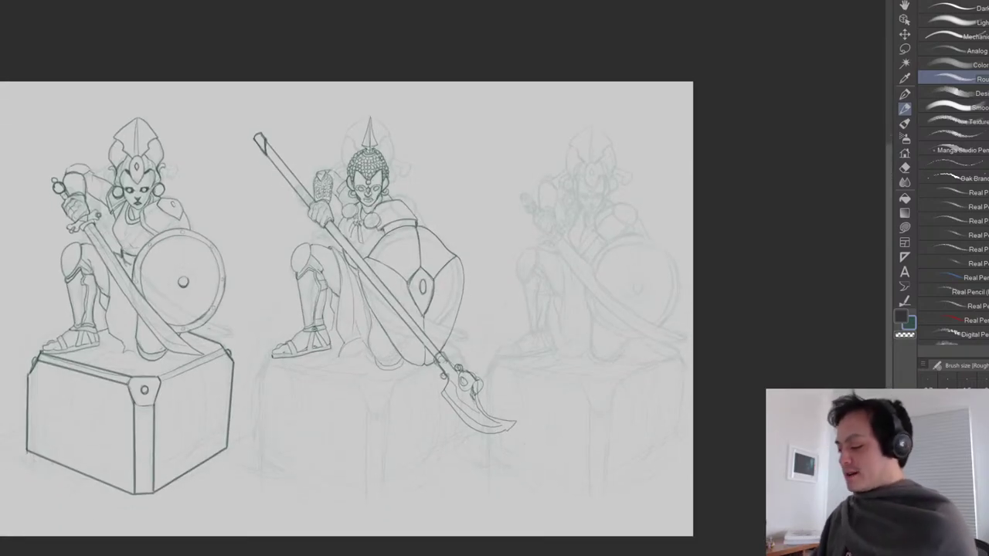
left_click_drag(381, 243, 378, 267)
scroll(377, 267, "up", 3)
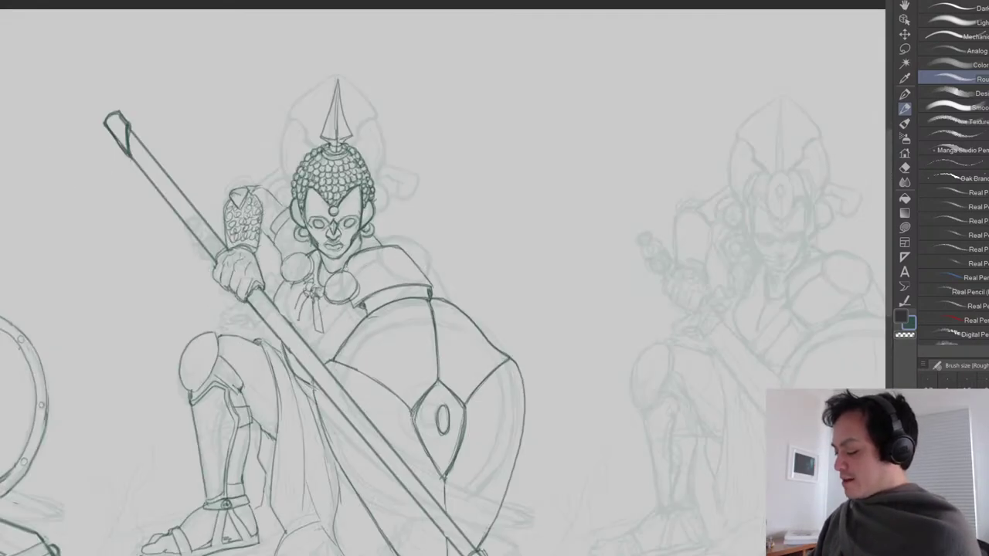
mouse_move(278, 231)
left_mouse_down()
mouse_move(272, 248)
mouse_move(282, 261)
left_mouse_up()
key("e")
key("p")
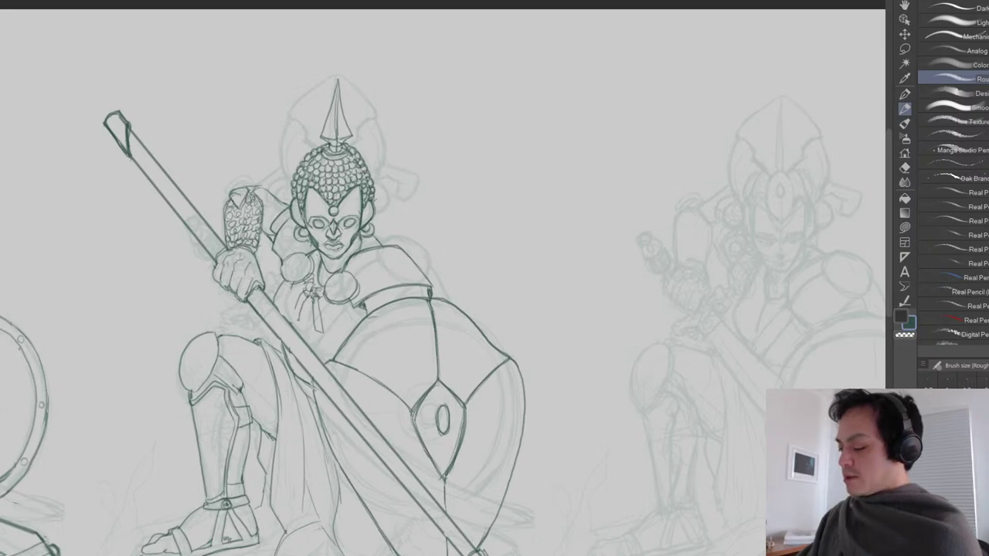
mouse_move(242, 205)
left_mouse_down()
mouse_move(249, 208)
mouse_move(231, 220)
mouse_move(240, 216)
left_mouse_up()
Darken the shield's long lower edge beside the spear shaft down to the shield's tip.
left_click_drag(396, 336, 386, 280)
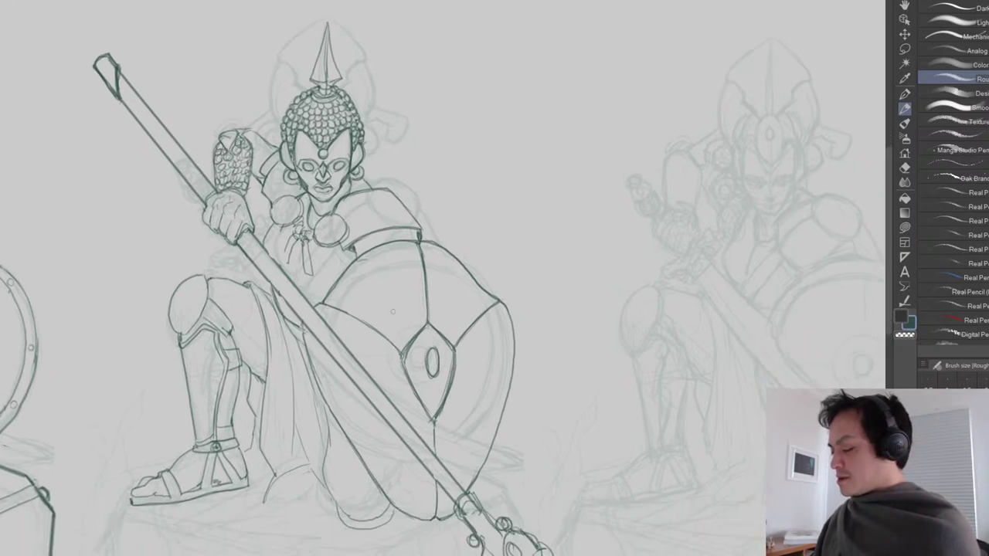
left_click_drag(395, 384, 340, 296)
mouse_move(251, 231)
left_mouse_down()
mouse_move(283, 336)
mouse_move(343, 415)
mouse_move(384, 428)
left_mouse_up()
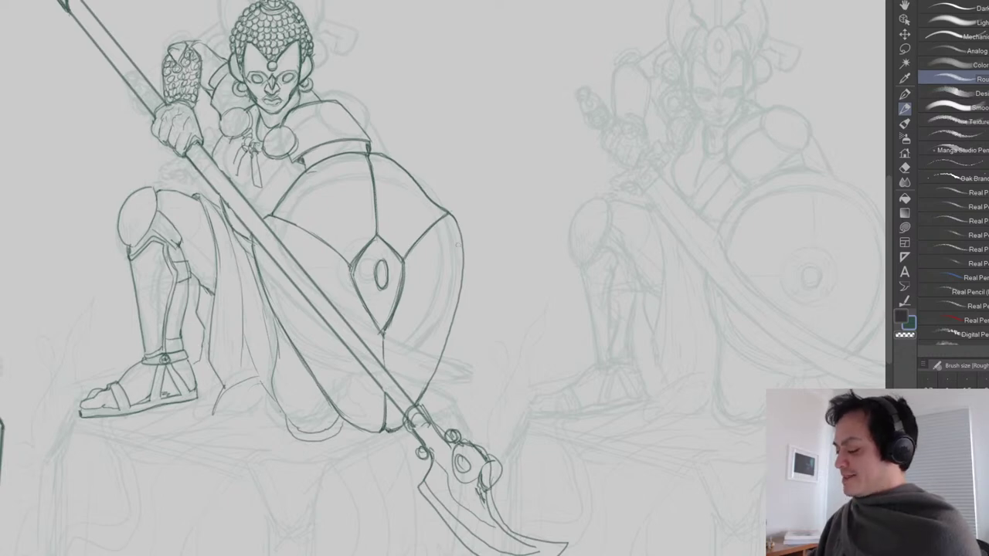
left_click_drag(391, 363, 478, 350)
scroll(466, 332, "down", 5)
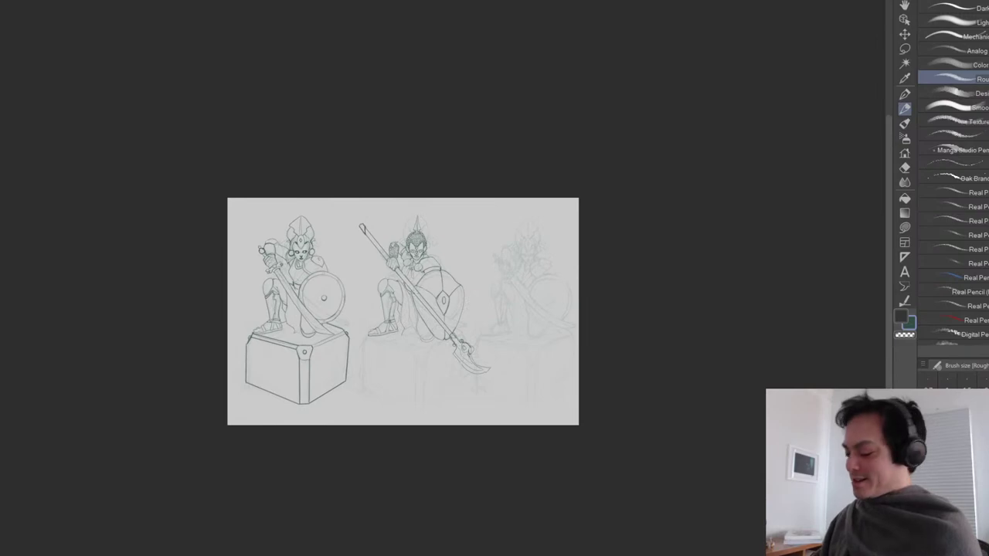
Darken the kneecap's inner edge, the armour joint beneath it, and the contour where the thigh meets the spear shaft.
scroll(402, 286, "up", 8)
left_click_drag(282, 232, 289, 283)
mouse_move(275, 231)
left_mouse_down()
mouse_move(248, 240)
mouse_move(212, 340)
mouse_move(257, 355)
left_mouse_up()
left_click_drag(275, 313, 285, 321)
mouse_move(359, 250)
left_mouse_down()
mouse_move(384, 254)
mouse_move(422, 301)
left_mouse_up()
left_click_drag(399, 265, 423, 280)
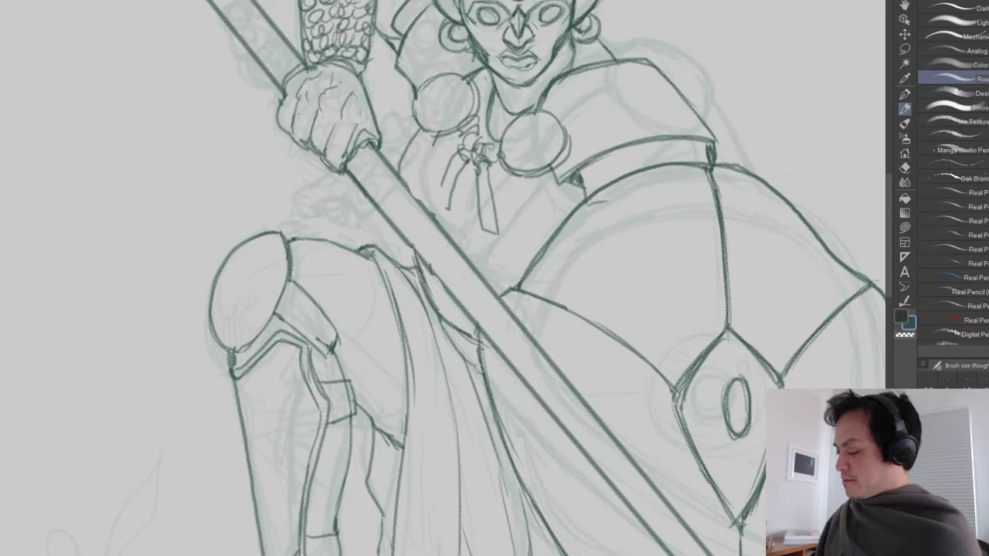
Add a curved inner band to the raised leg's kneecap and fill it with small scales.
scroll(503, 396, "down", 8)
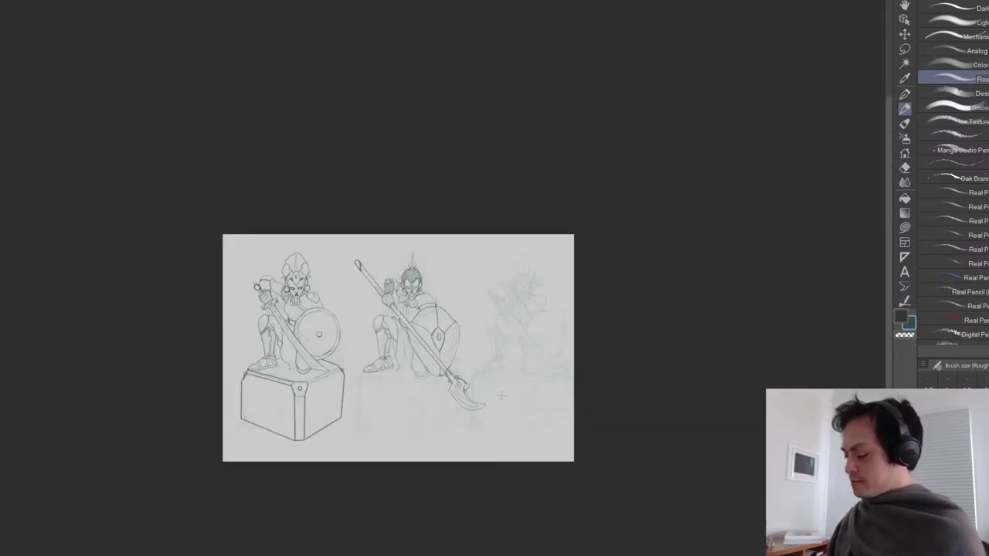
left_click_drag(504, 396, 439, 376)
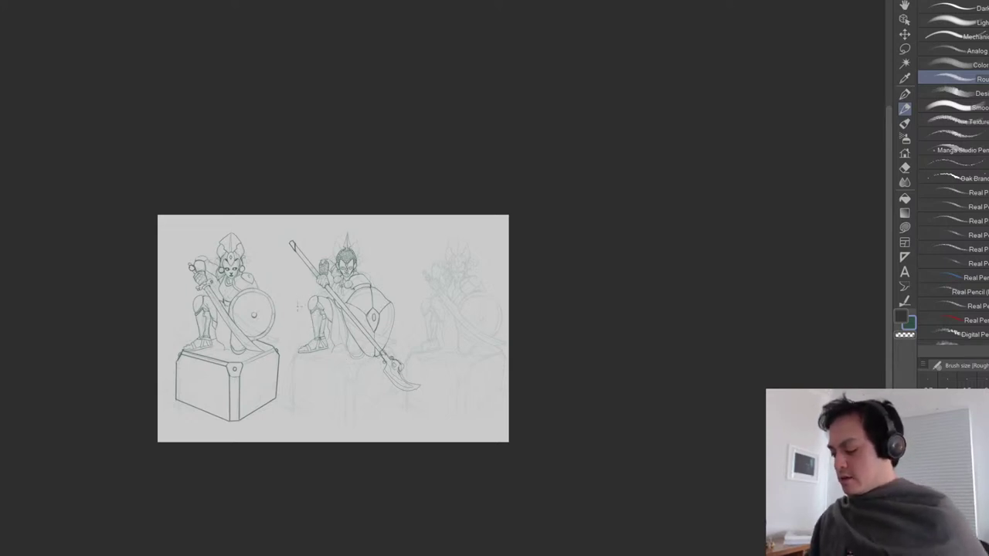
left_click_drag(308, 319, 325, 347)
scroll(326, 346, "up", 4)
scroll(329, 330, "up", 1)
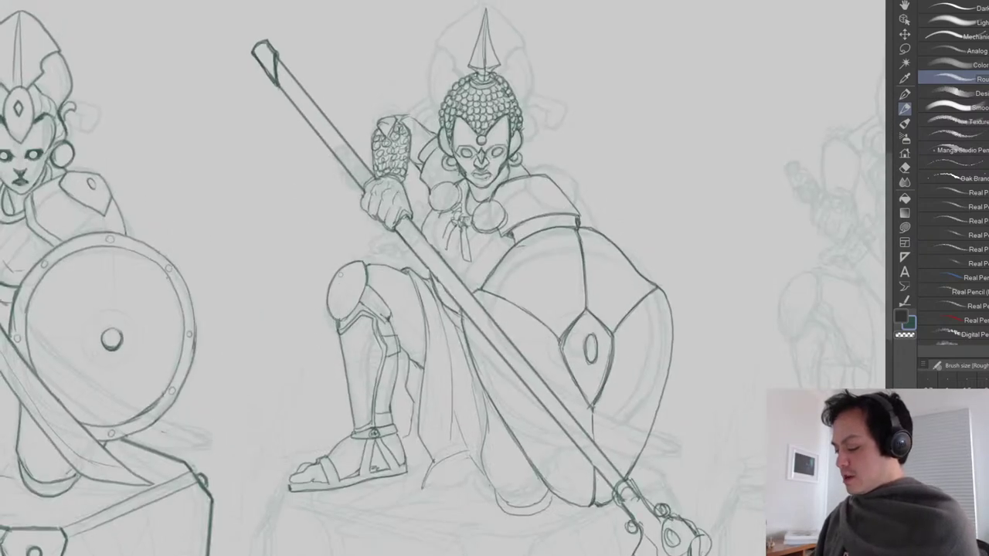
key("e")
key("p")
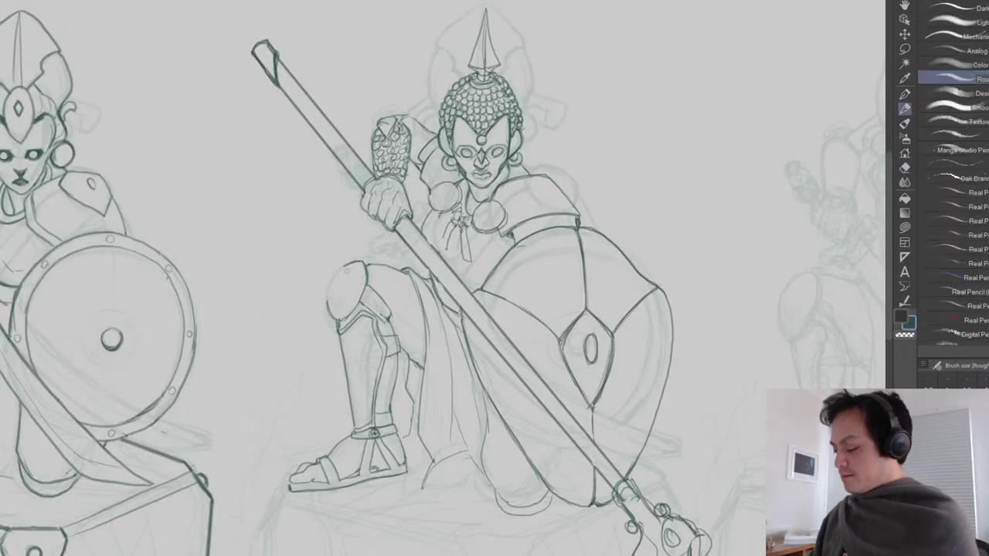
left_click_drag(349, 267, 332, 309)
mouse_move(346, 266)
left_mouse_down()
mouse_move(330, 305)
mouse_move(346, 292)
mouse_move(350, 272)
mouse_move(329, 313)
mouse_move(361, 284)
mouse_move(366, 265)
mouse_move(341, 321)
left_mouse_up()
key("e")
key("p")
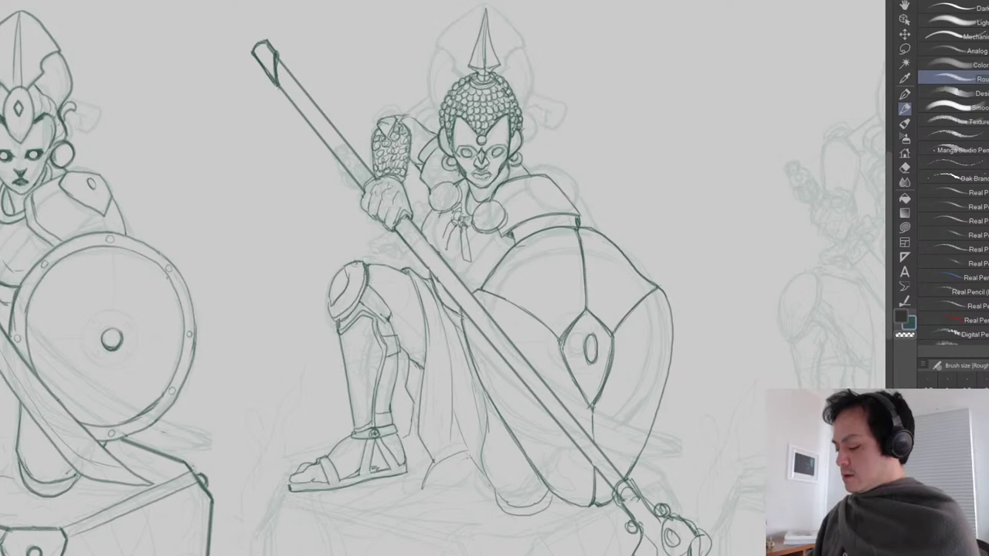
mouse_move(358, 267)
left_mouse_down()
mouse_move(359, 290)
mouse_move(341, 306)
left_mouse_up()
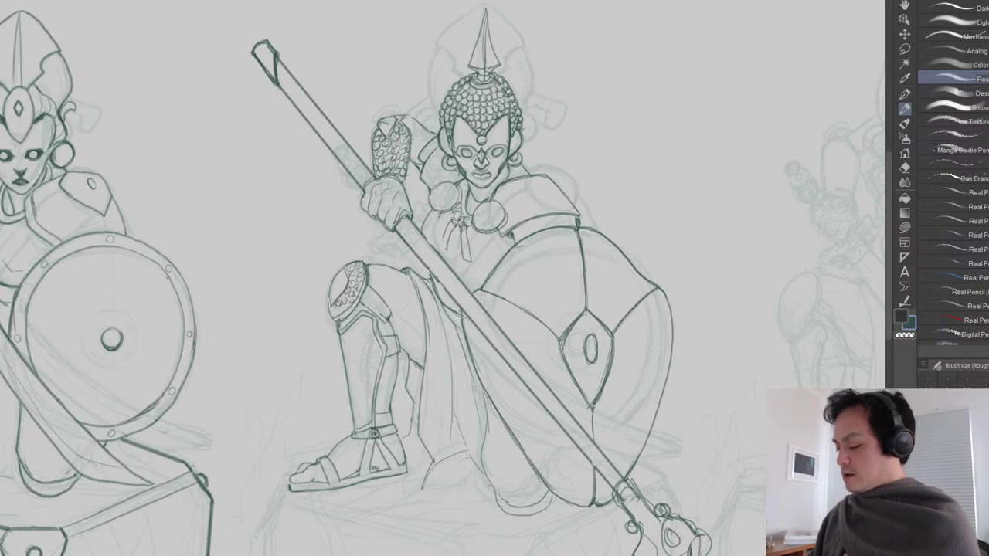
left_click_drag(439, 279, 367, 254)
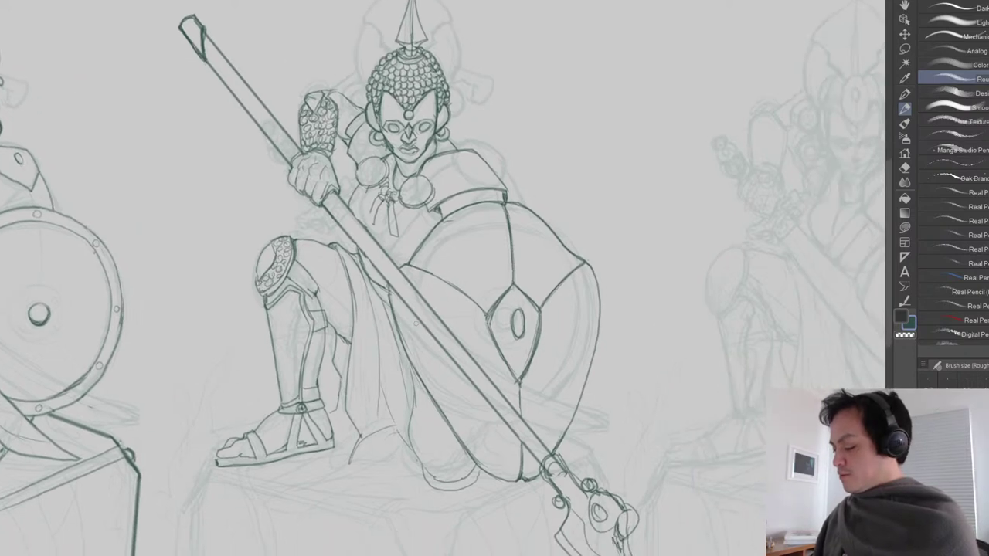
key("ctrl+minus")
key("ctrl+minus")
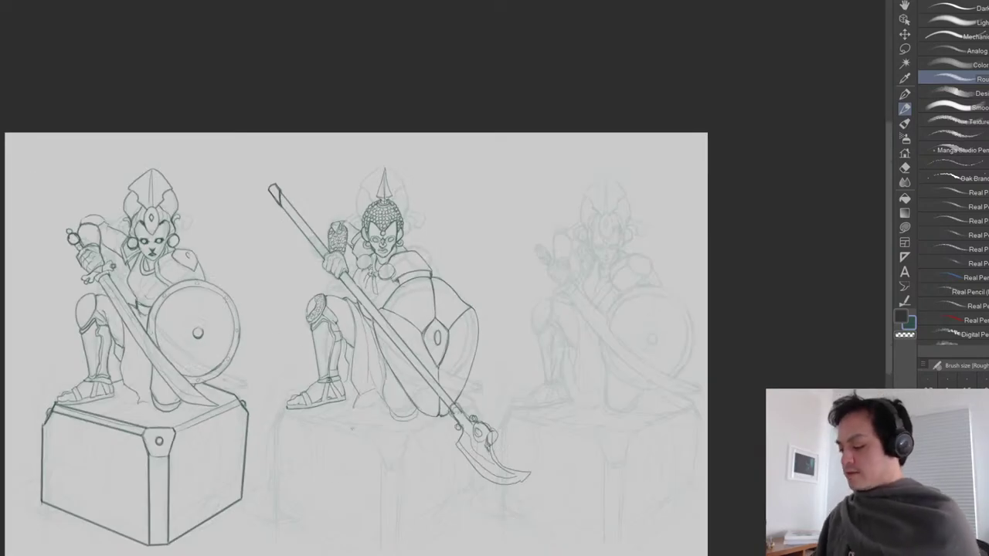
scroll(360, 325, "up", 4)
scroll(359, 325, "up", 2)
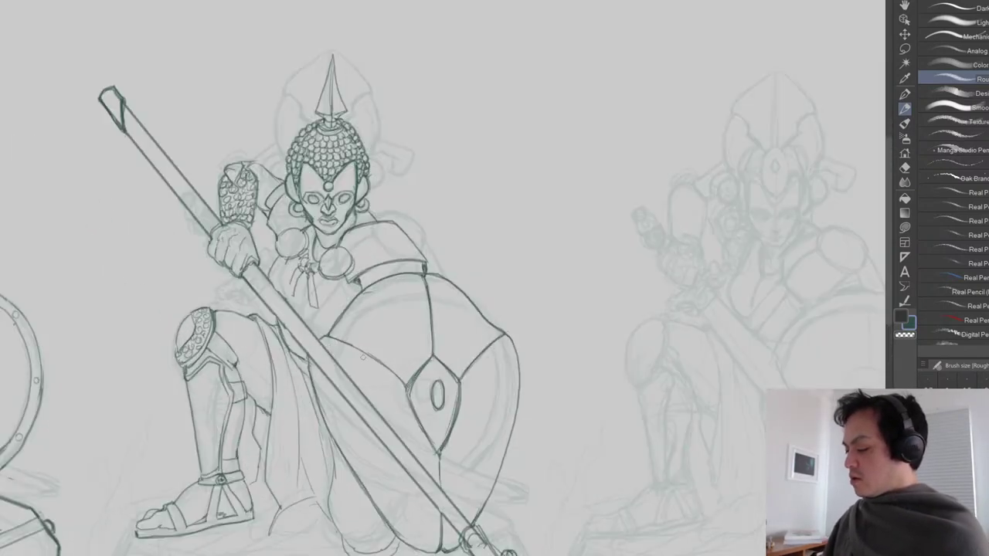
Draw small scales beneath the raised leg's kneecap and down the outer edge of its shin guard.
scroll(359, 325, "down", 4)
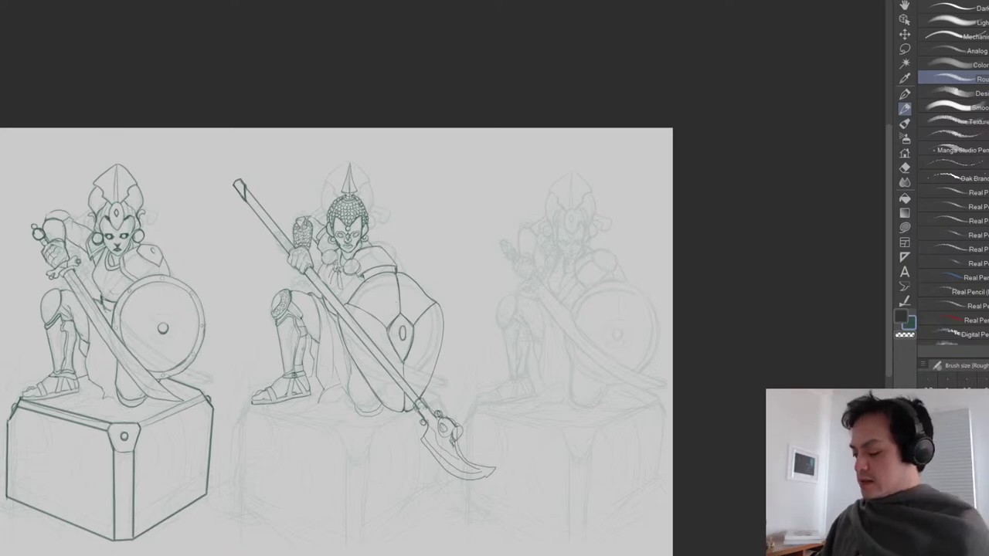
key("ctrl+plus")
key("ctrl+plus")
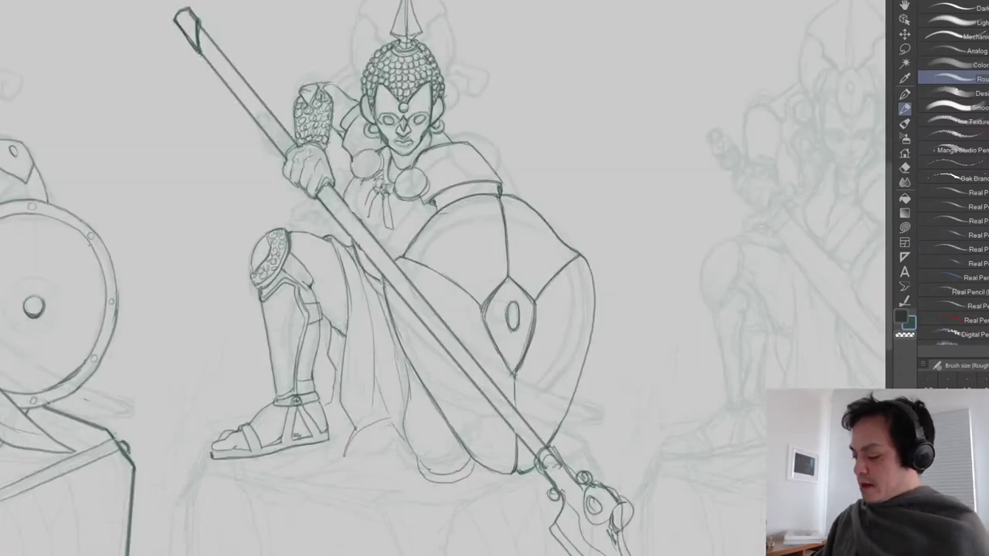
left_click_drag(267, 299, 274, 299)
mouse_move(274, 299)
left_mouse_down()
mouse_move(296, 288)
mouse_move(286, 297)
left_mouse_up()
mouse_move(285, 301)
left_mouse_down()
mouse_move(292, 293)
mouse_move(275, 309)
left_mouse_up()
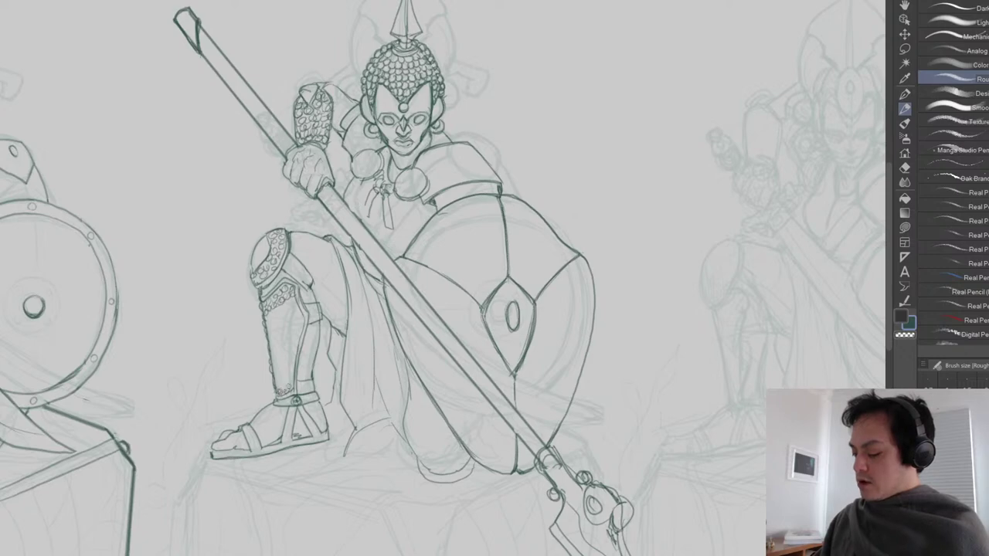
Fill the rest of the raised leg's shin guard with overlapping scales between the ankle and the knee joint.
mouse_move(275, 389)
left_mouse_down()
mouse_move(294, 374)
mouse_move(284, 367)
mouse_move(295, 364)
mouse_move(292, 350)
left_mouse_up()
mouse_move(288, 358)
left_mouse_down()
mouse_move(297, 350)
mouse_move(284, 348)
left_mouse_up()
mouse_move(281, 349)
left_mouse_down()
mouse_move(301, 344)
mouse_move(290, 336)
left_mouse_up()
mouse_move(285, 346)
left_mouse_down()
mouse_move(294, 336)
mouse_move(272, 317)
mouse_move(293, 301)
mouse_move(282, 319)
mouse_move(293, 313)
left_mouse_up()
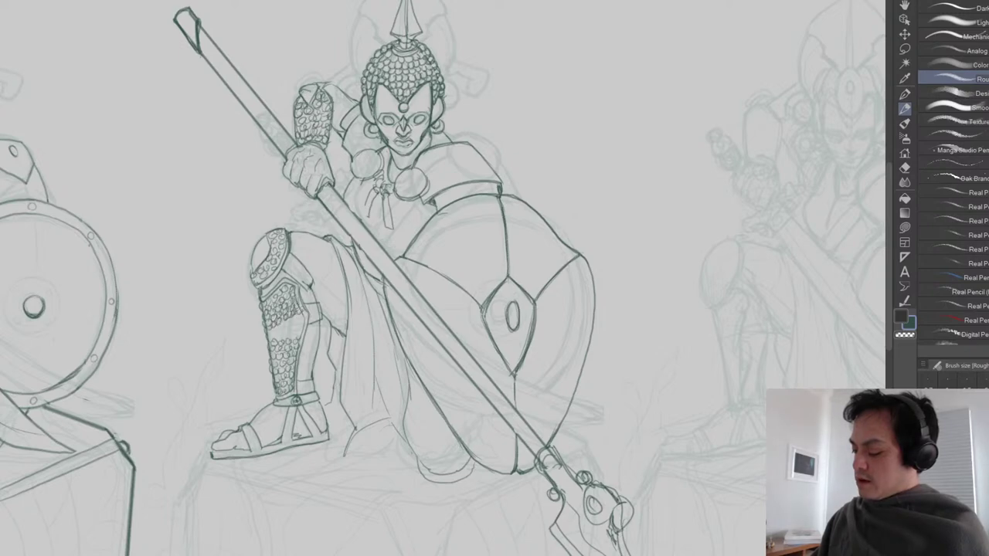
mouse_move(287, 325)
left_mouse_down()
mouse_move(305, 314)
mouse_move(275, 330)
mouse_move(297, 325)
left_mouse_up()
mouse_move(295, 331)
left_mouse_down()
mouse_move(301, 322)
mouse_move(286, 332)
mouse_move(307, 327)
left_mouse_up()
left_click_drag(372, 372, 370, 319)
Reinforce the scaly outer contour of the shin guard from mid-shin down to the ankle.
scroll(370, 318, "down", 4)
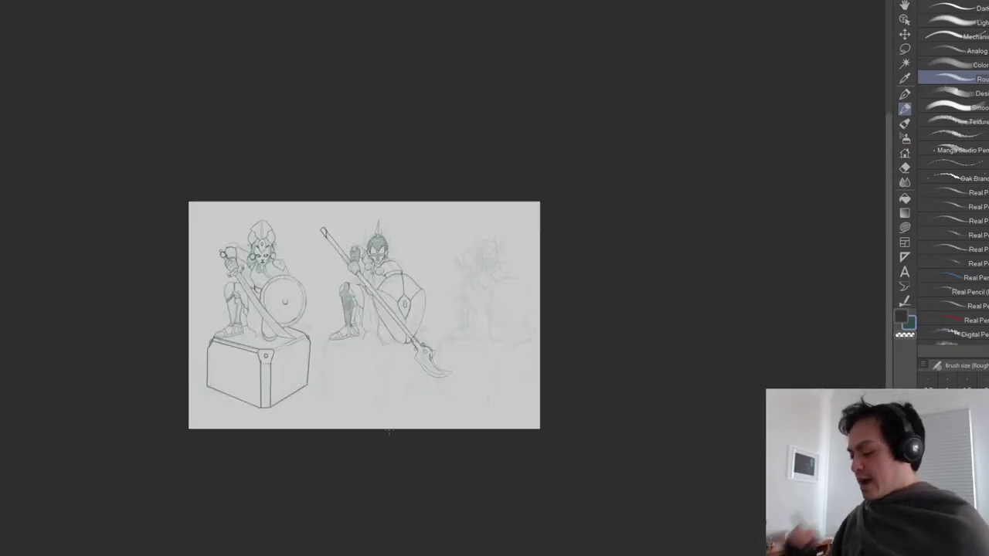
left_click_drag(391, 349, 402, 333)
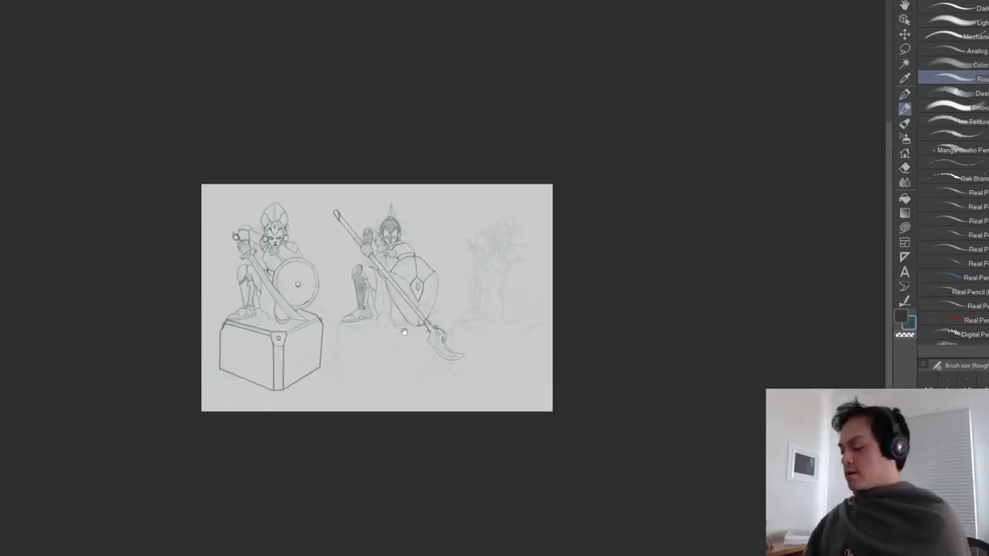
scroll(401, 333, "up", 3)
scroll(312, 272, "up", 3)
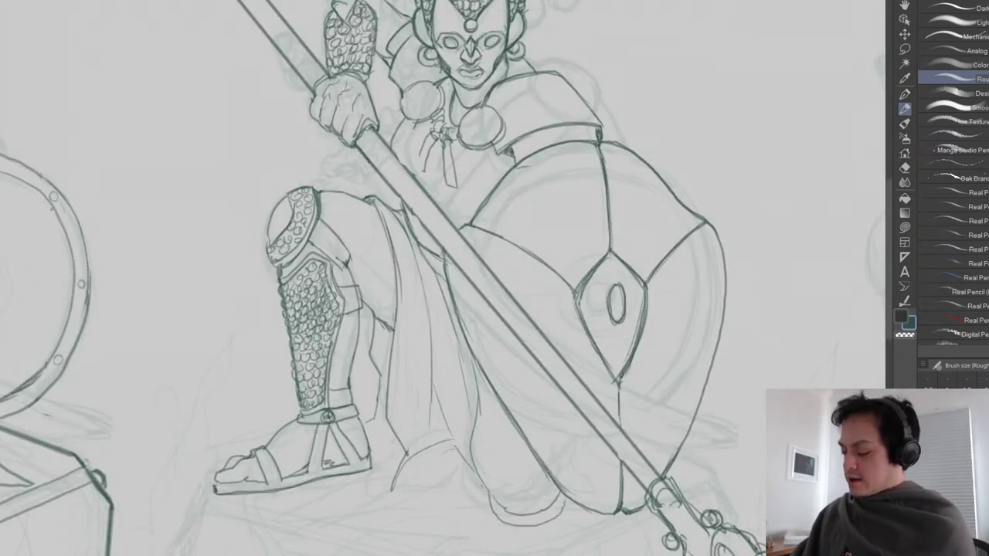
left_click_drag(284, 321, 289, 335)
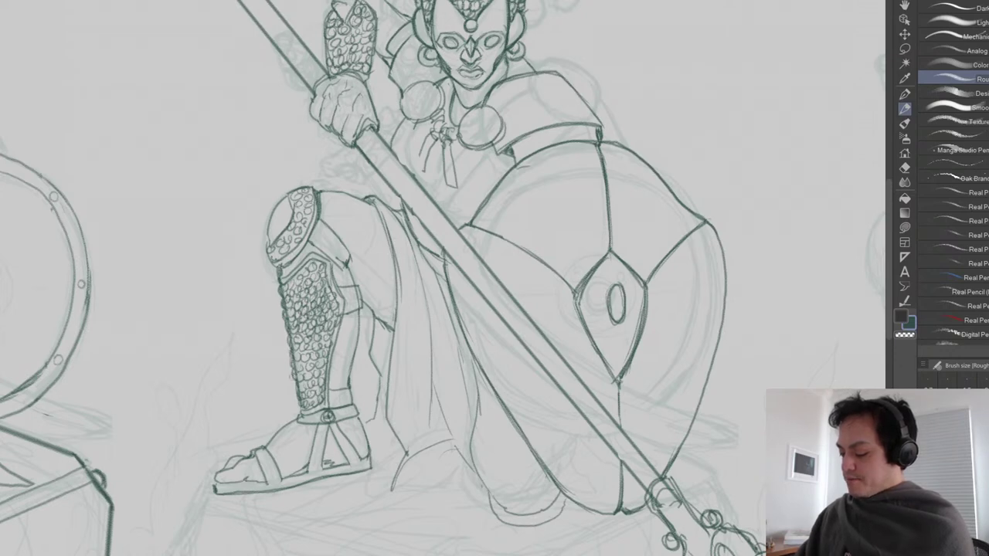
left_click_drag(294, 378, 300, 398)
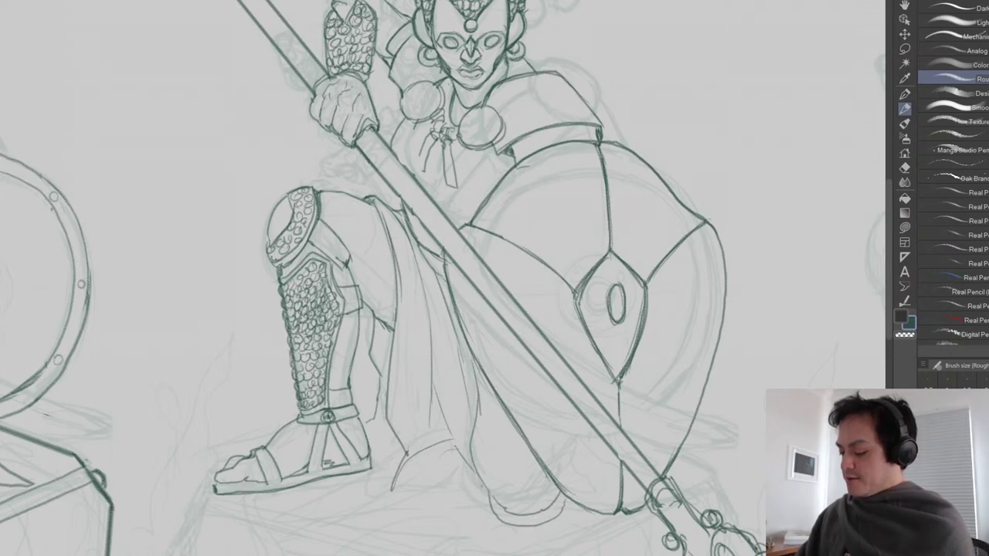
Clean up the shin guard's inner edge with the eraser and redraw its line down to the ankle strap.
key("e")
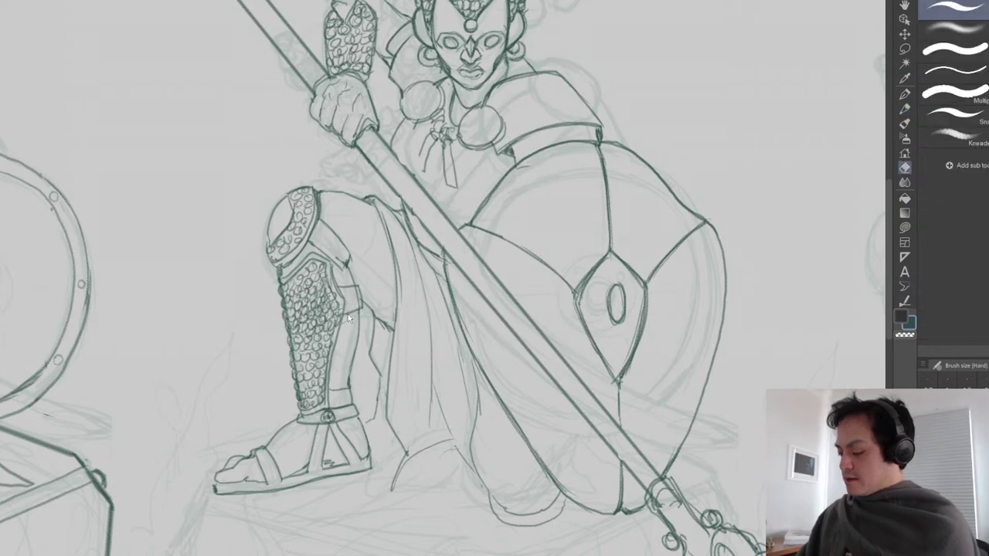
left_click_drag(341, 312, 326, 406)
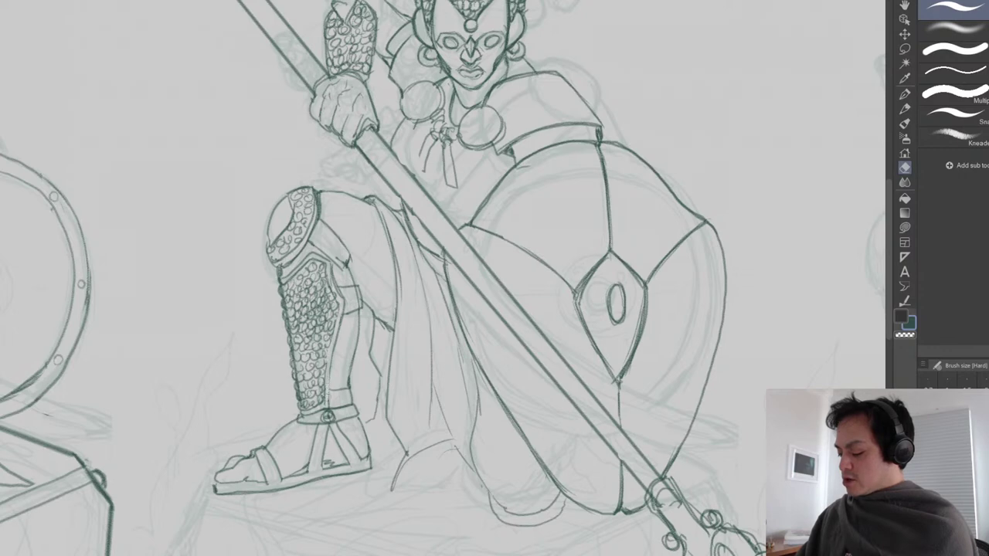
key("p")
mouse_move(328, 408)
left_mouse_down()
mouse_move(332, 353)
mouse_move(326, 377)
left_mouse_up()
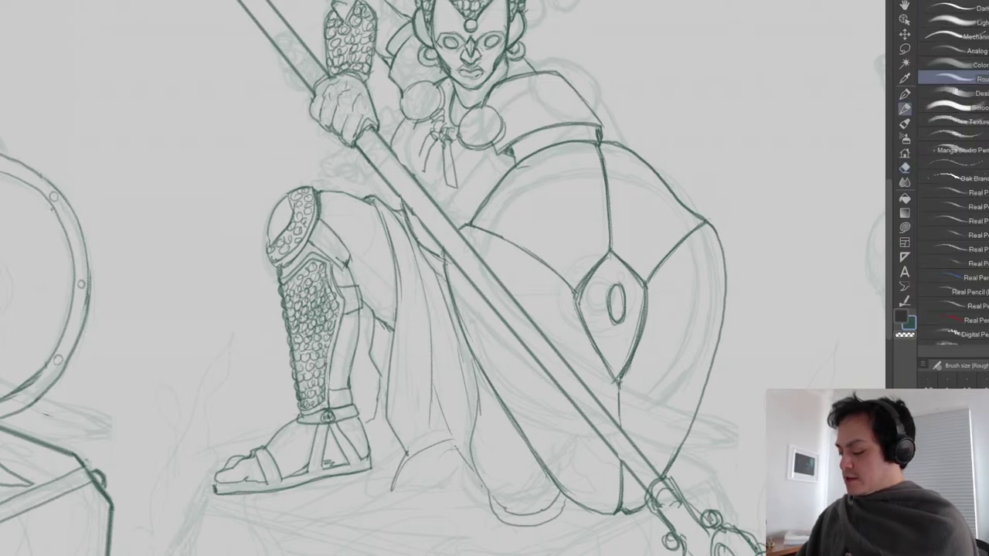
key("e")
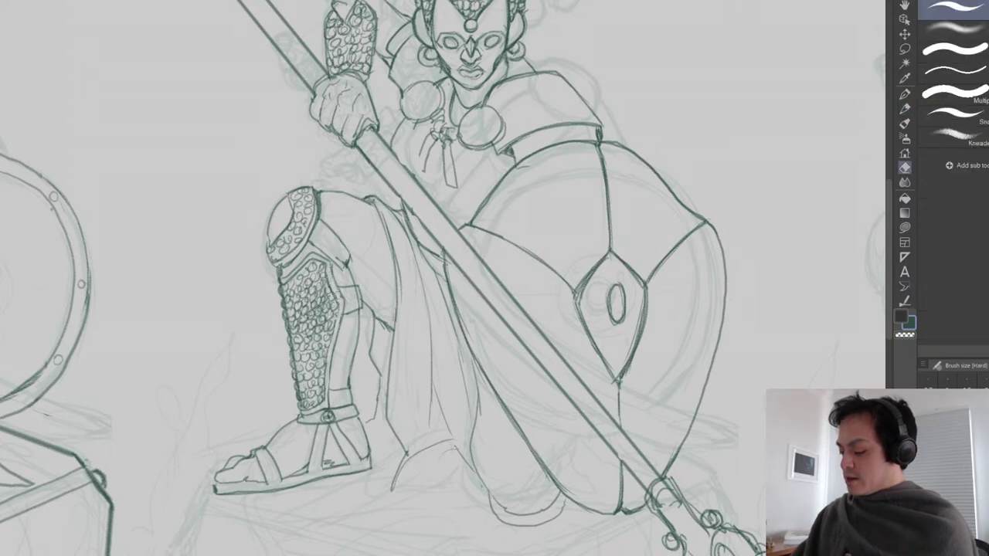
key("p")
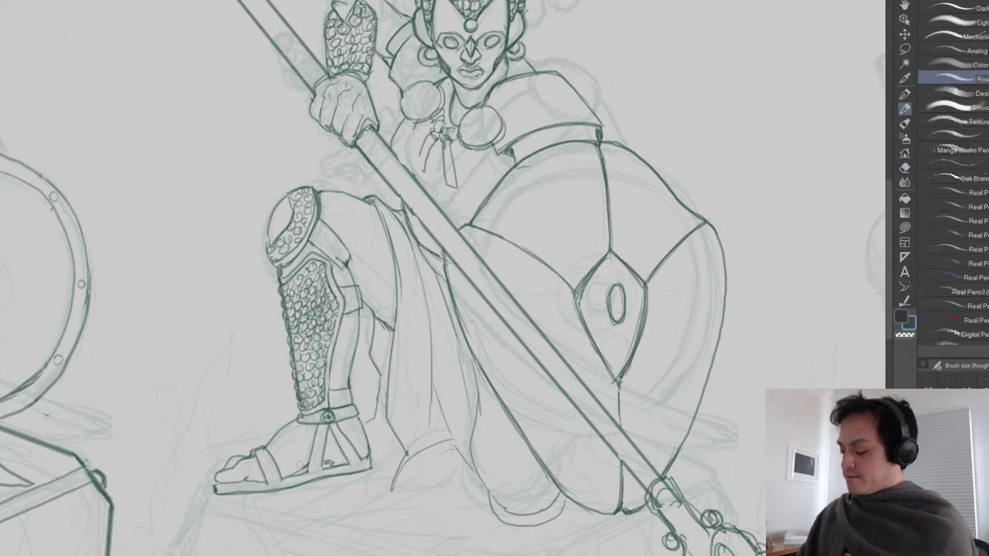
left_click_drag(331, 380, 328, 403)
left_click_drag(332, 356, 329, 401)
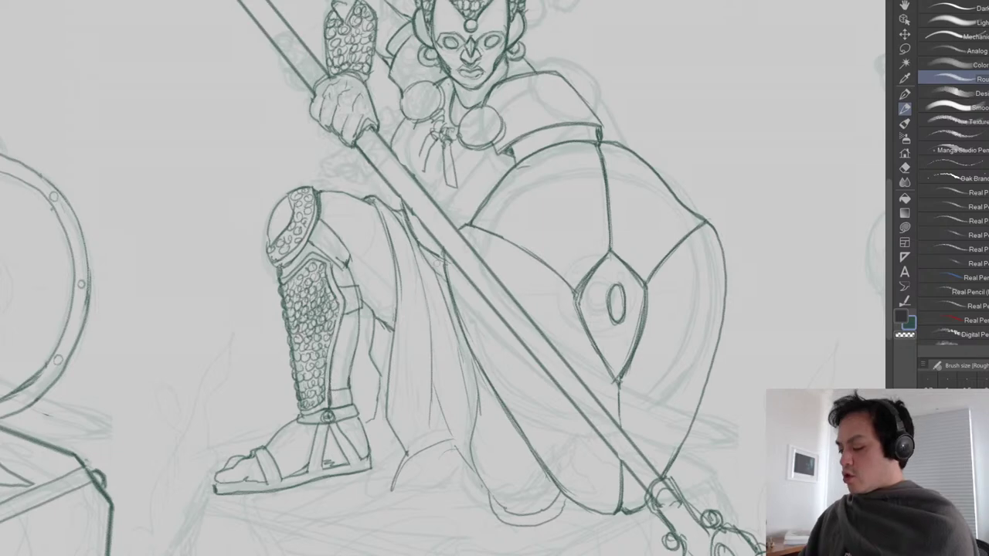
left_click_drag(426, 335, 428, 290)
Erase the smooth upper edge of the shoulder guard above the shield, and redraw its outer contour and lower edge.
key("ctrl+0")
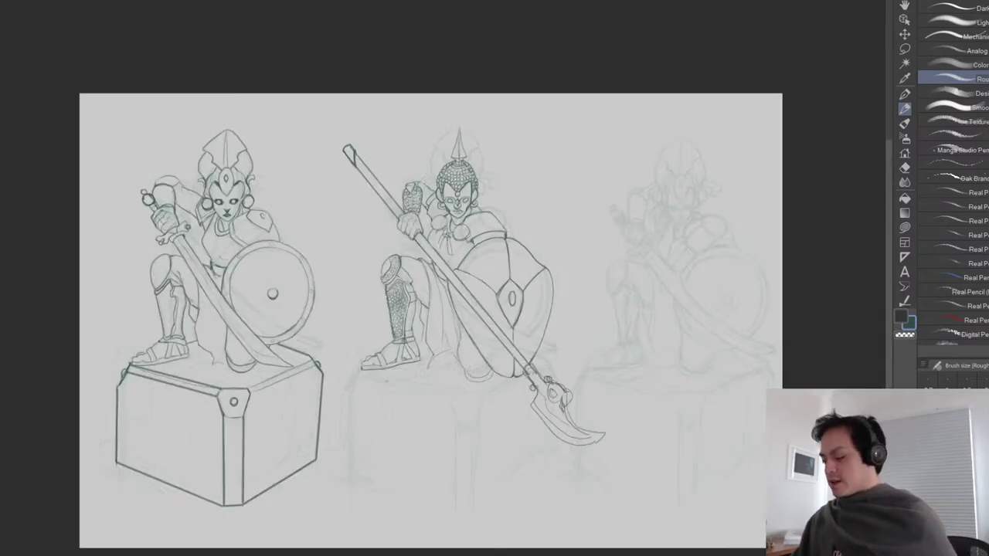
mouse_move(479, 280)
left_mouse_down()
mouse_move(467, 296)
mouse_move(466, 380)
left_mouse_up()
scroll(499, 315, "up", 3)
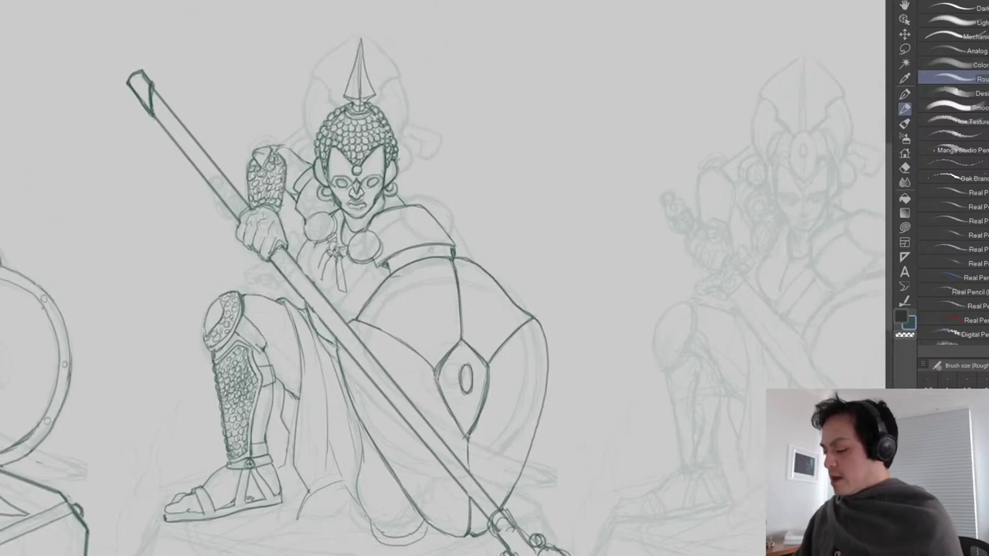
key("e")
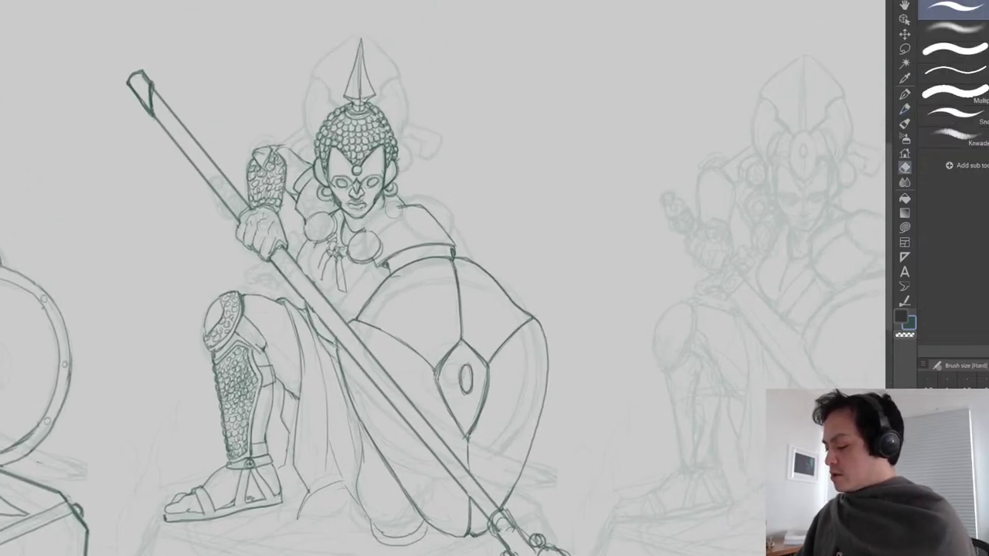
mouse_move(434, 215)
left_mouse_down()
mouse_move(457, 241)
mouse_move(386, 260)
mouse_move(402, 202)
left_mouse_up()
key("p")
left_click_drag(434, 210, 454, 253)
left_click_drag(380, 259, 454, 250)
Fill the shoulder guard with rows of overlapping scales from its upper edge down to the lower band.
mouse_move(369, 229)
left_mouse_down()
mouse_move(424, 204)
mouse_move(452, 226)
left_mouse_up()
mouse_move(376, 232)
left_mouse_down()
mouse_move(384, 255)
mouse_move(455, 249)
mouse_move(445, 225)
mouse_move(377, 226)
mouse_move(417, 206)
mouse_move(446, 226)
mouse_move(383, 233)
mouse_move(411, 215)
mouse_move(448, 232)
left_mouse_up()
mouse_move(398, 226)
left_mouse_down()
mouse_move(382, 236)
mouse_move(421, 220)
mouse_move(450, 234)
left_mouse_up()
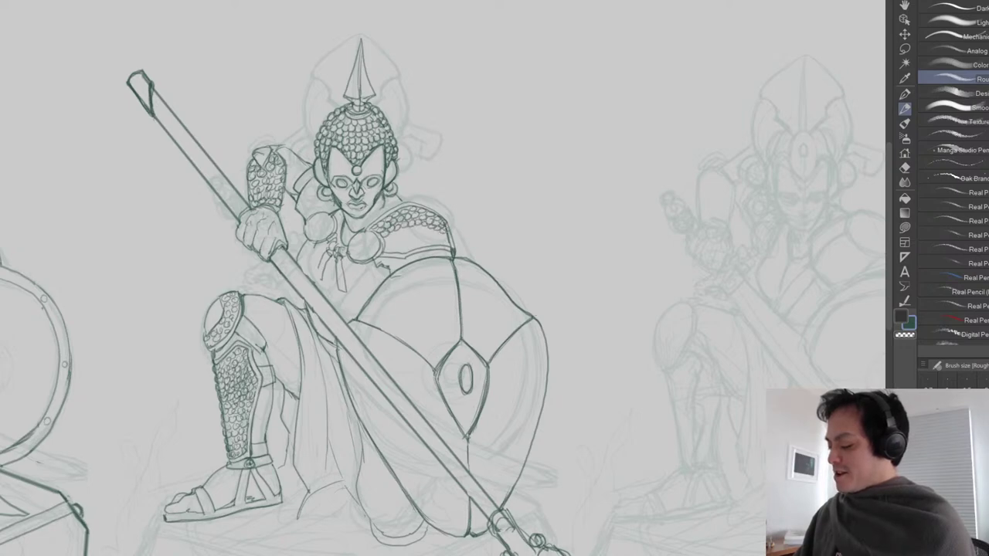
left_click_drag(383, 244, 404, 230)
left_click_drag(398, 236, 411, 228)
left_click_drag(407, 235, 452, 230)
mouse_move(382, 248)
left_mouse_down()
mouse_move(417, 229)
mouse_move(451, 238)
left_mouse_up()
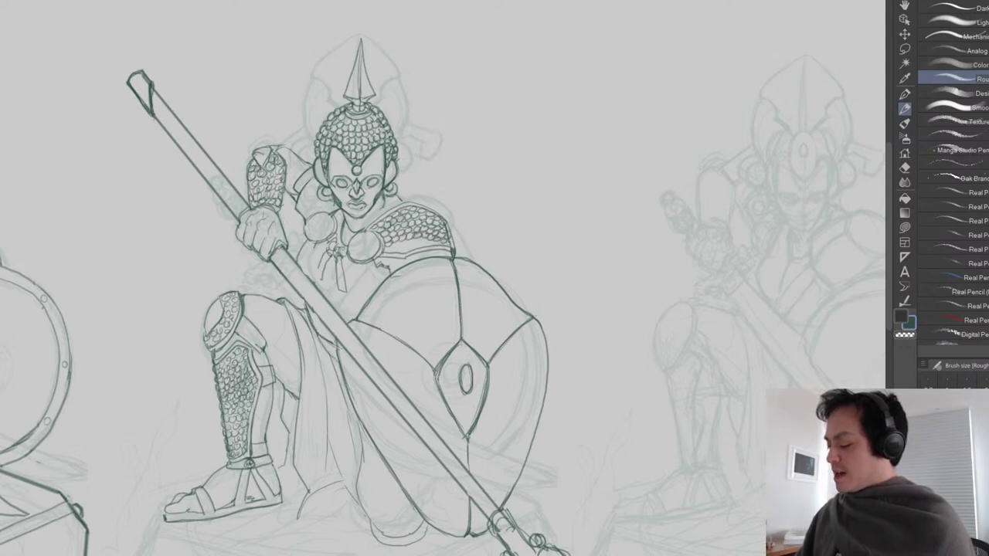
mouse_move(383, 252)
left_mouse_down()
mouse_move(414, 236)
mouse_move(446, 241)
left_mouse_up()
left_click_drag(390, 253, 421, 246)
Add a row of small scales along the shoulder guard's lower band above the shield.
scroll(494, 266, "down", 3)
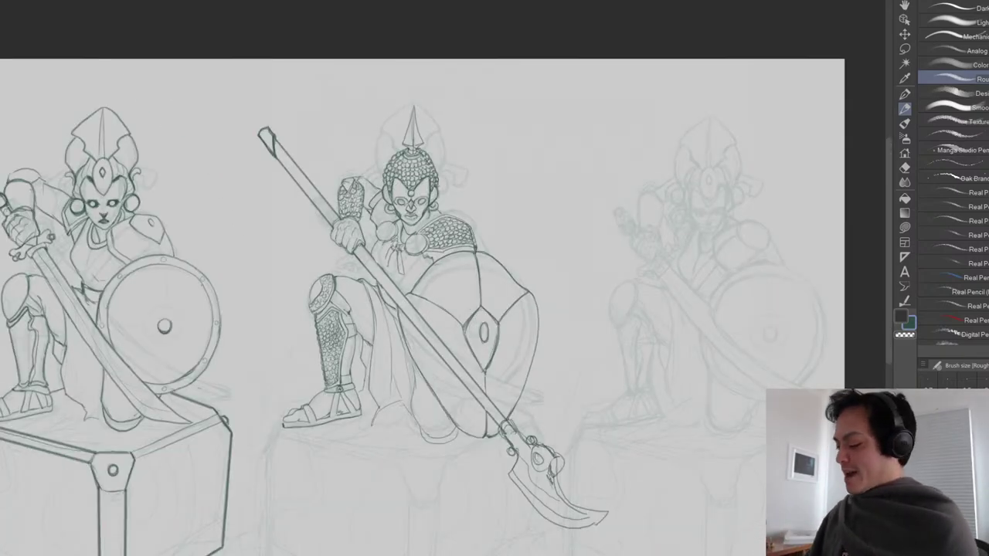
key("ctrl+plus")
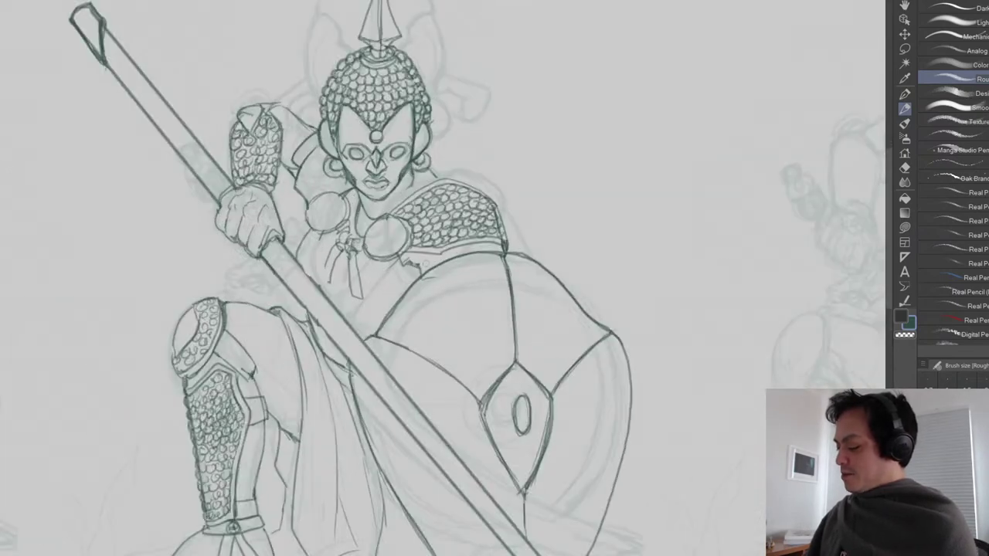
mouse_move(418, 263)
left_mouse_down()
mouse_move(422, 275)
mouse_move(411, 259)
mouse_move(426, 269)
mouse_move(423, 255)
mouse_move(495, 244)
left_mouse_up()
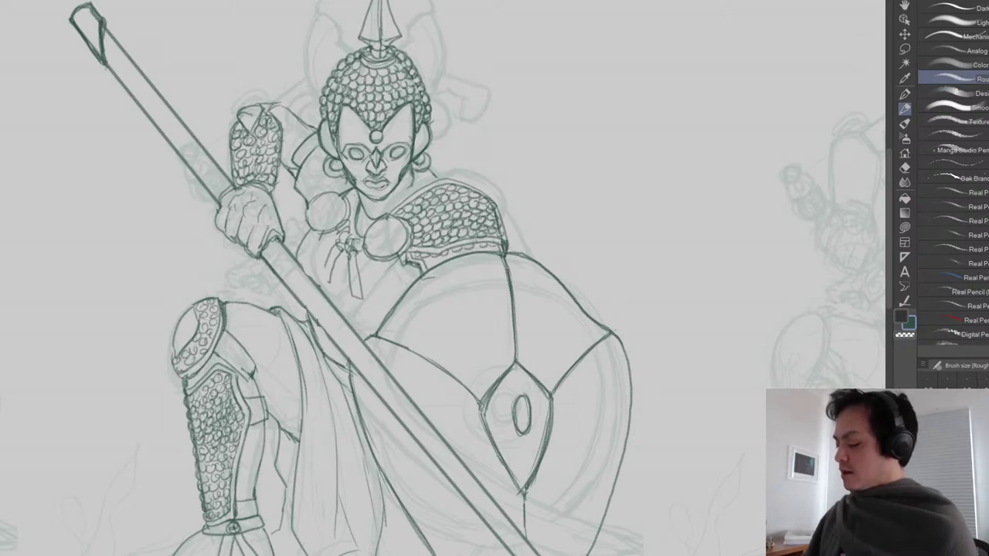
mouse_move(426, 258)
left_mouse_down()
mouse_move(499, 249)
mouse_move(429, 267)
mouse_move(441, 263)
mouse_move(414, 259)
left_mouse_up()
left_click_drag(498, 297, 488, 279)
Erase stray marks at the shoulder guard's lower corners and tidy where the band meets the shield.
key("e")
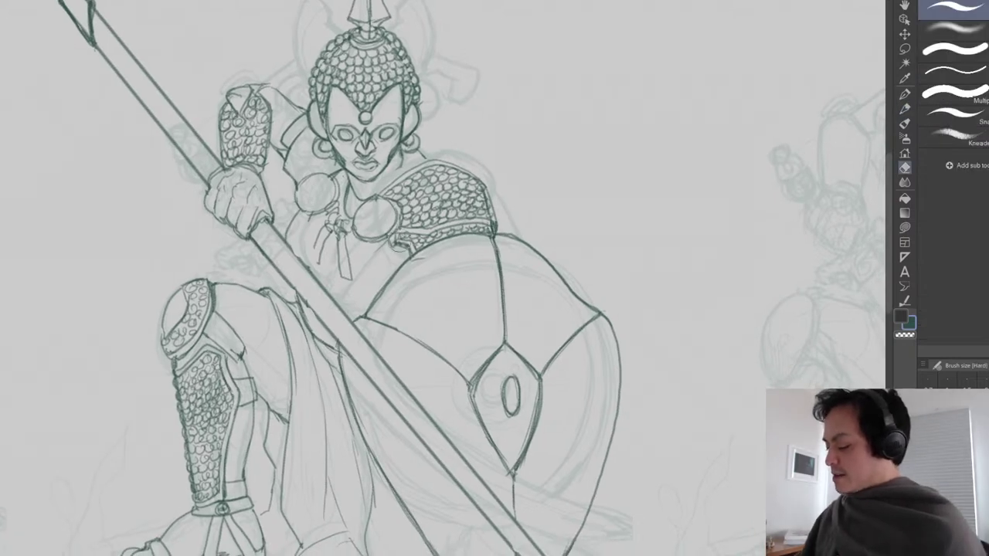
mouse_move(402, 248)
left_mouse_down()
mouse_move(396, 237)
mouse_move(411, 260)
left_mouse_up()
key("p")
key("e")
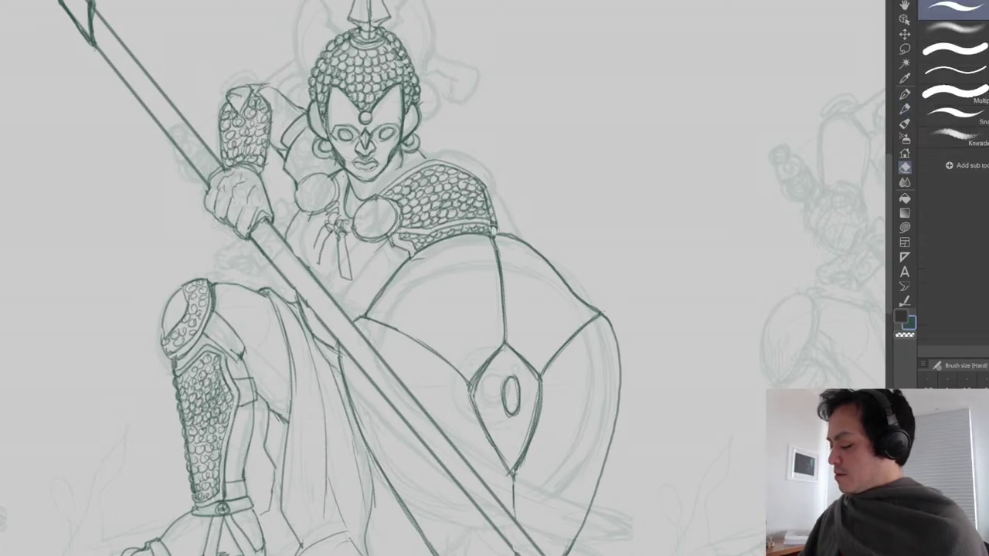
key("p")
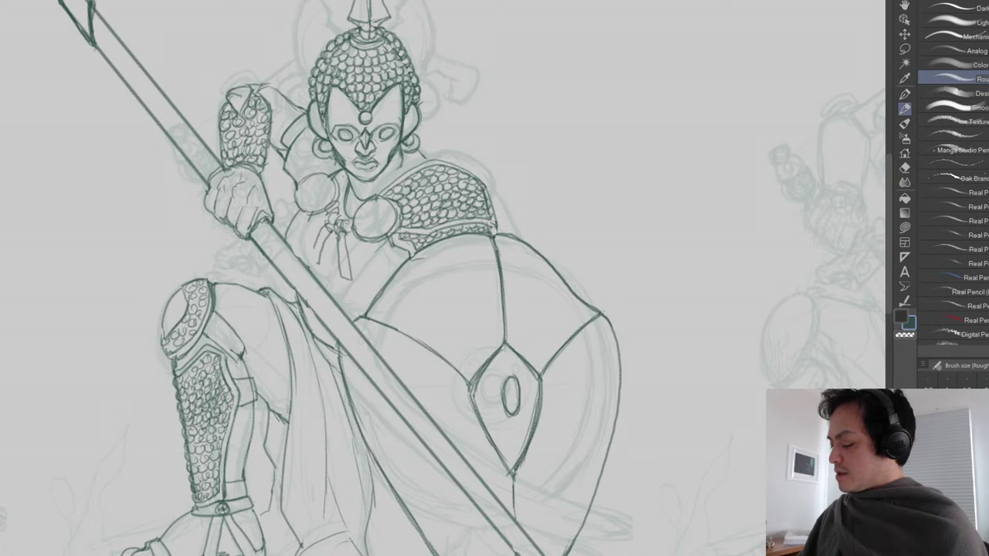
key("e")
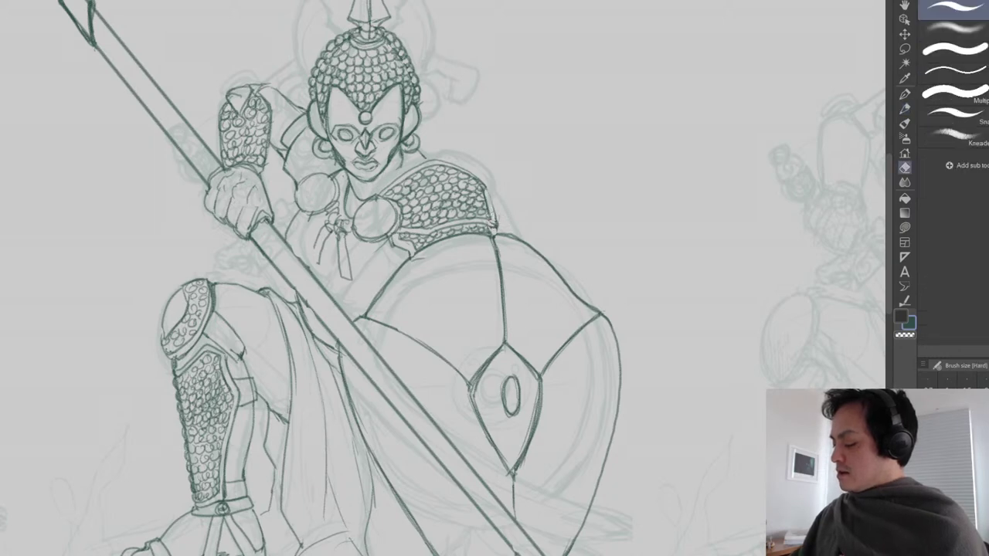
key("p")
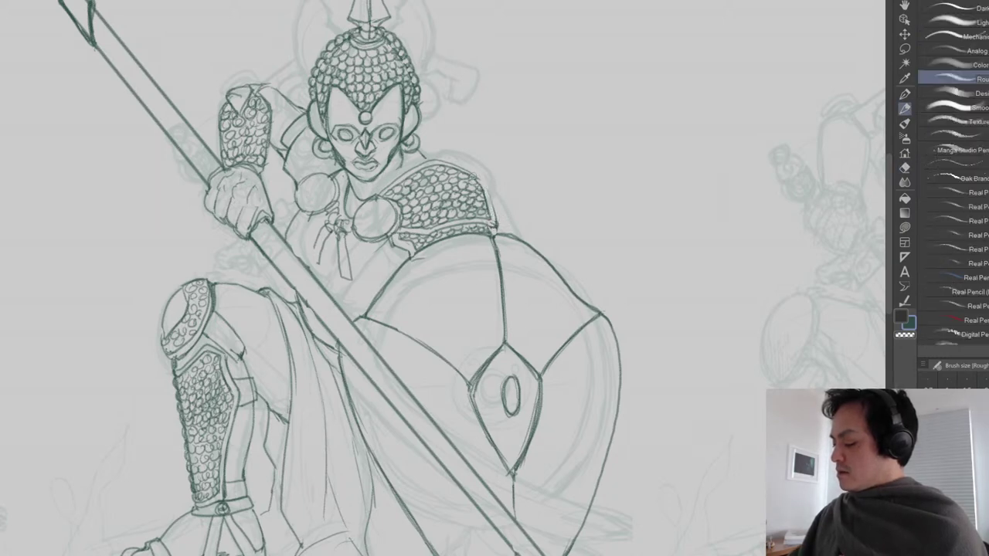
Darken the shoulder guard's outer edge, the line above its lower band, and the edge beside the round brooch.
left_click_drag(483, 182, 497, 233)
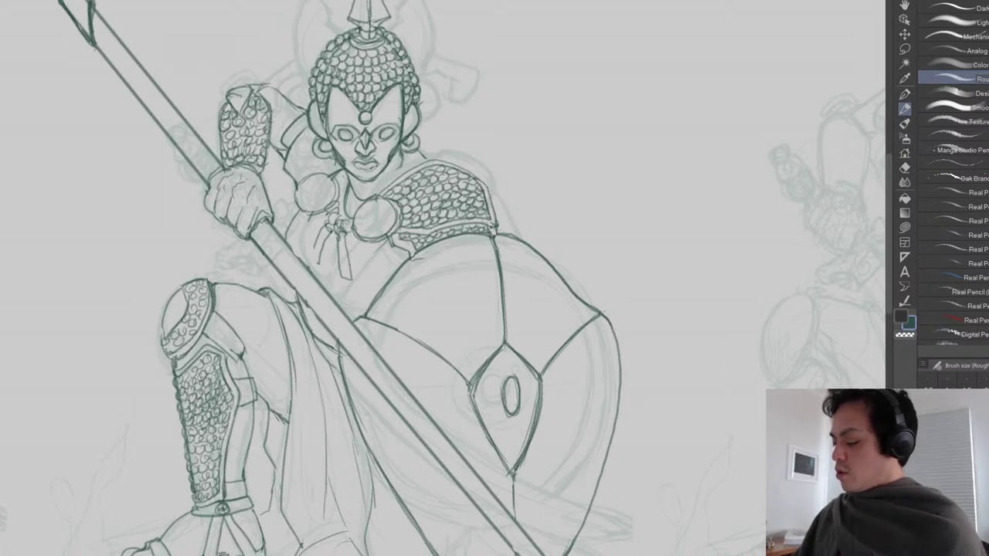
mouse_move(433, 230)
left_mouse_down()
mouse_move(493, 223)
mouse_move(397, 231)
left_mouse_up()
key("e")
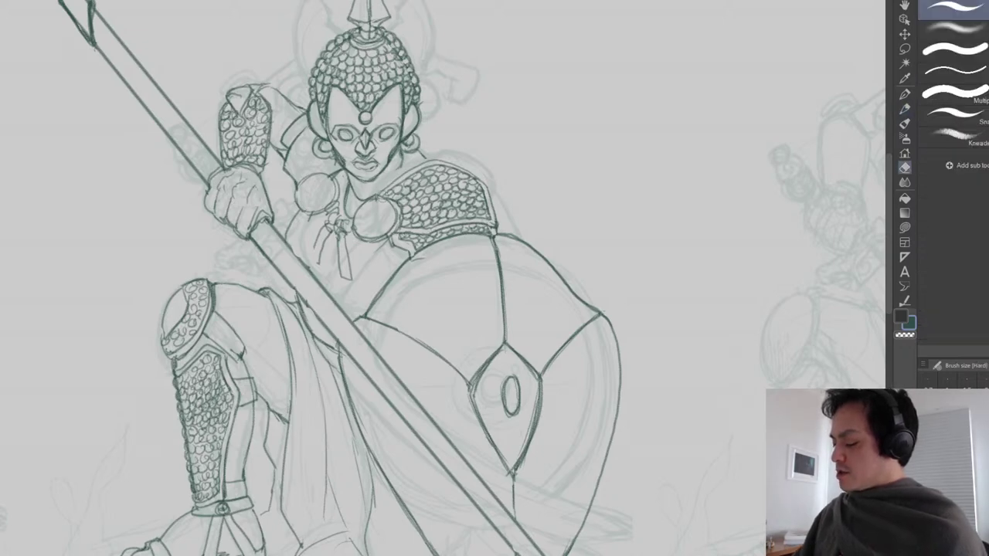
key("p")
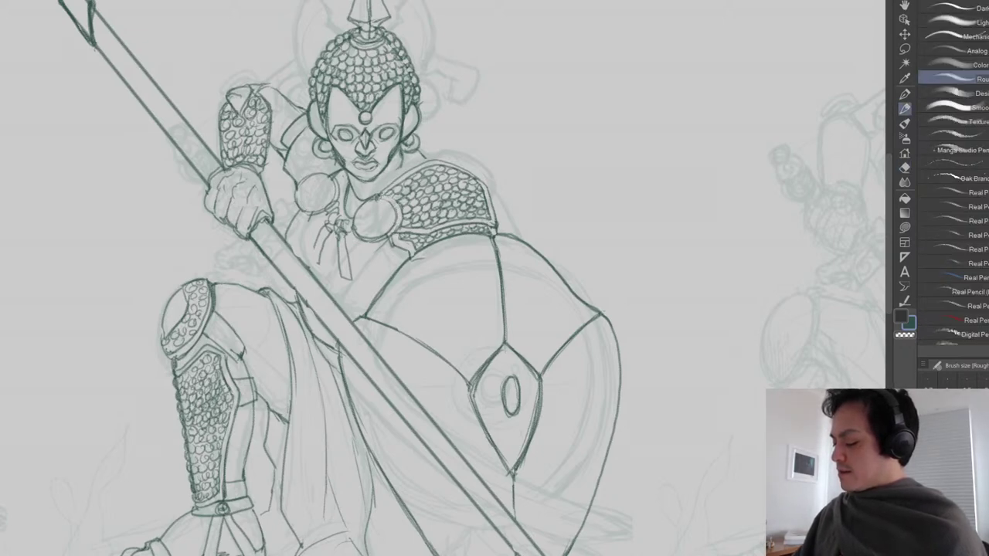
left_click_drag(392, 197, 401, 217)
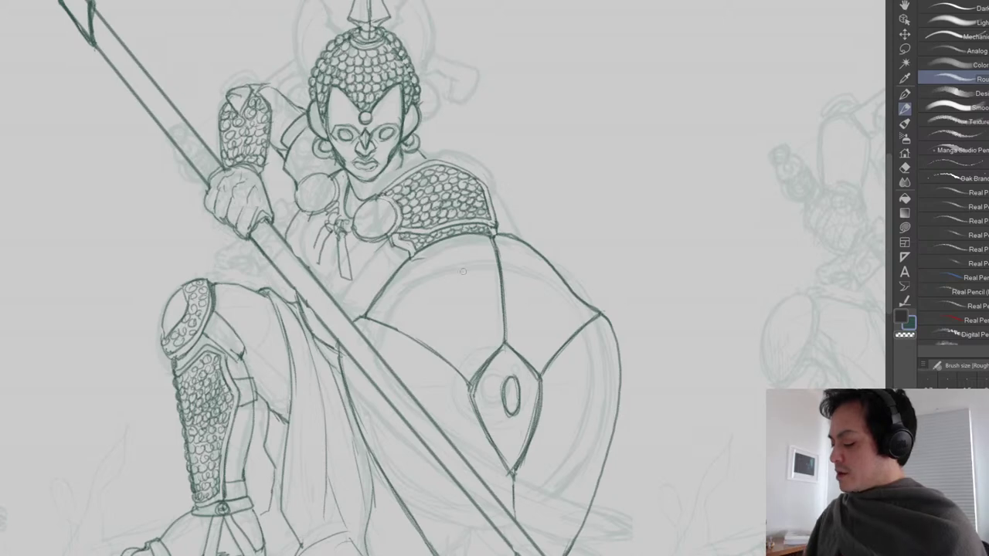
left_click_drag(494, 232, 497, 255)
scroll(506, 265, "down", 3)
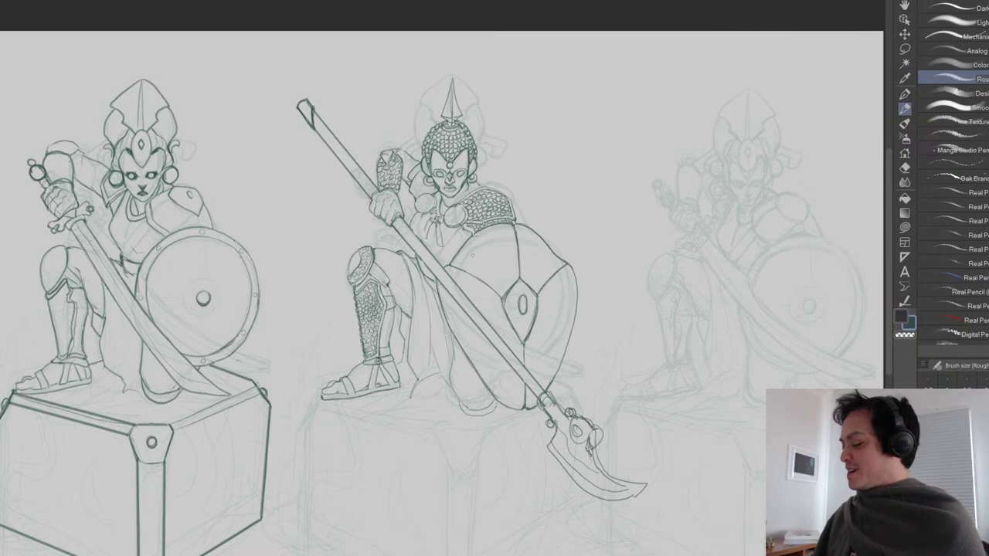
left_click_drag(563, 355, 512, 406)
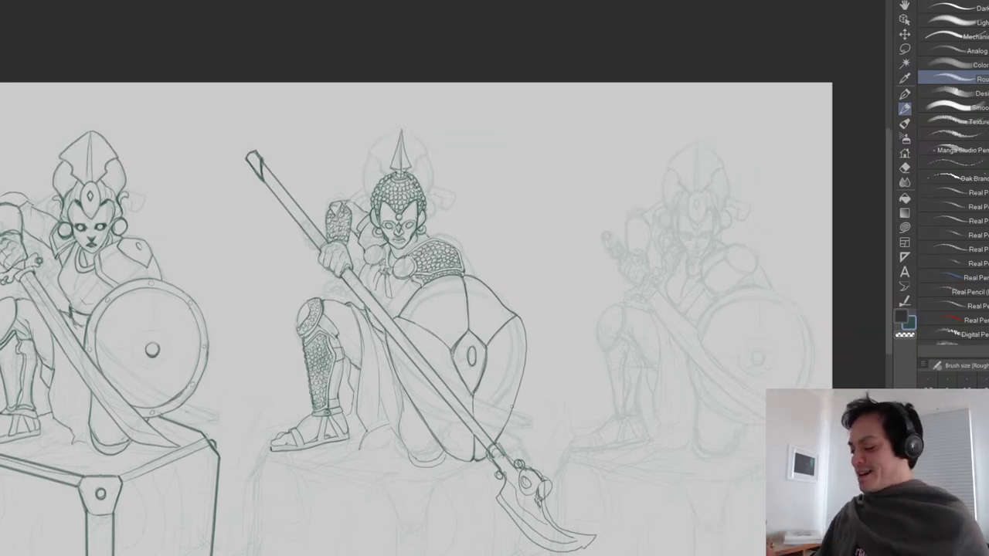
left_click_drag(511, 406, 498, 444)
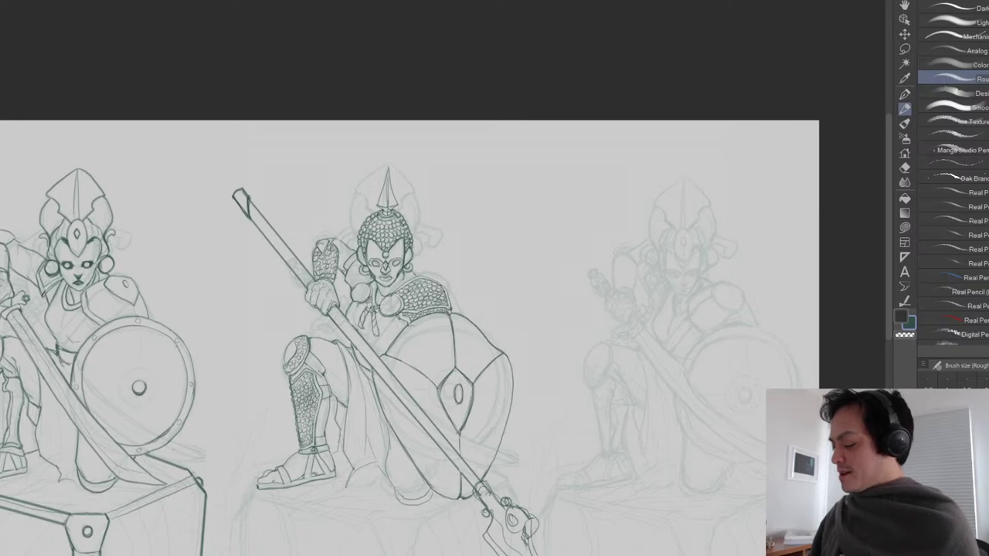
Touch up the lines beside the chest brooches and along the shield's upper edge below the shoulder guard.
left_click_drag(370, 285, 372, 297)
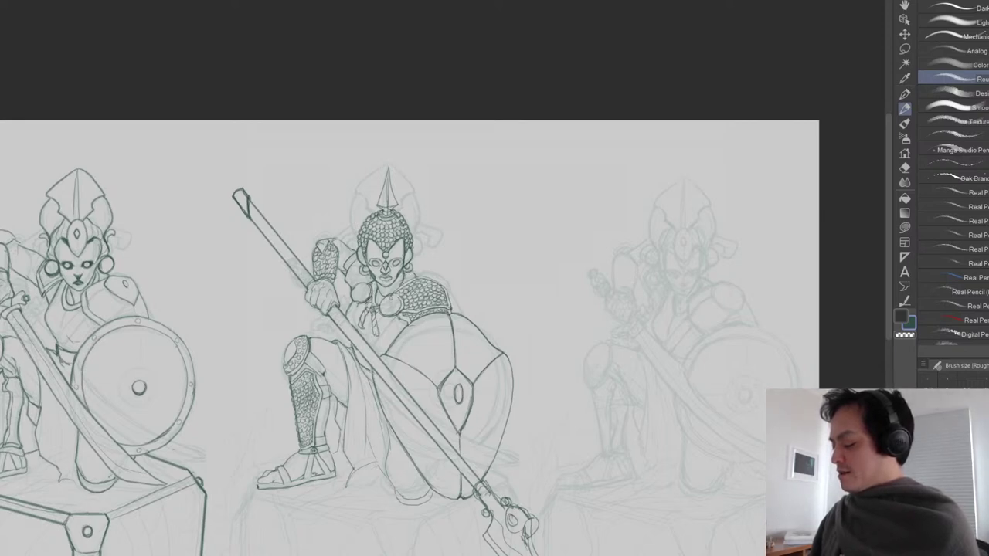
left_click_drag(378, 286, 374, 308)
mouse_move(447, 322)
left_mouse_down()
mouse_move(436, 292)
mouse_move(421, 293)
mouse_move(420, 330)
left_mouse_up()
Examine the armoured turtle warrior and the robed plant creature with the staff in the other drawings, checking their costume details up close.
scroll(436, 292, "down", 5)
key("ctrl+plus")
key("ctrl+plus")
left_click_drag(486, 357, 348, 288)
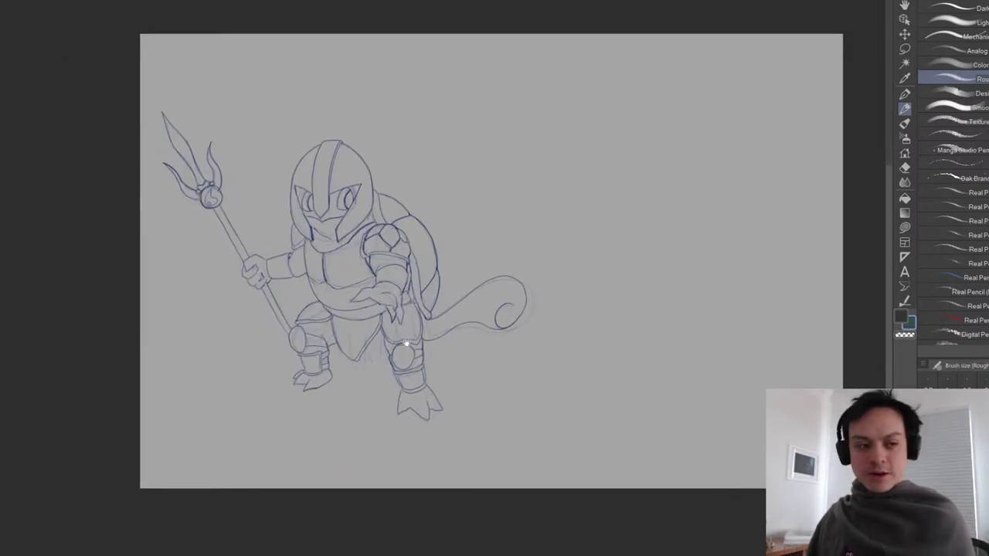
left_click_drag(490, 261, 496, 271)
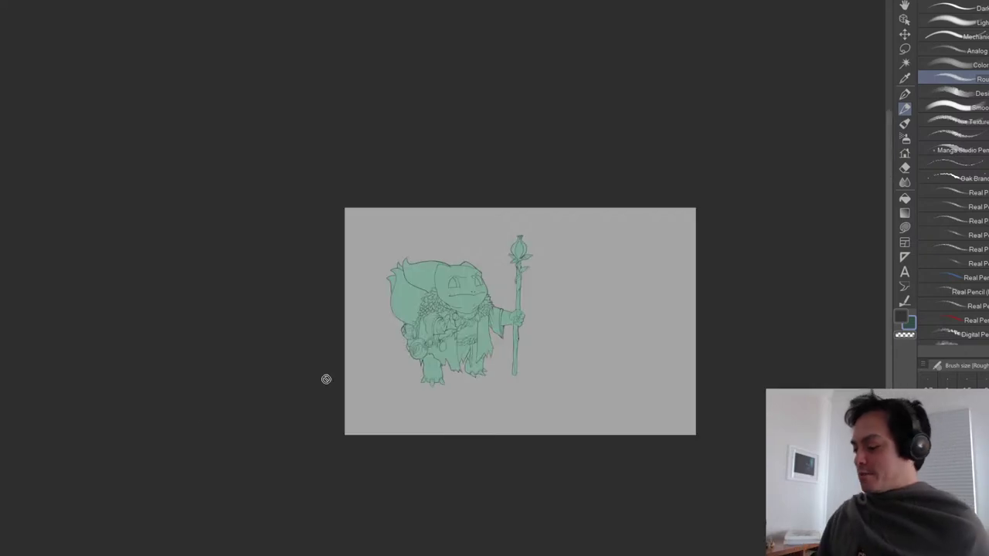
scroll(409, 353, "up", 5)
left_click_drag(443, 318, 437, 370)
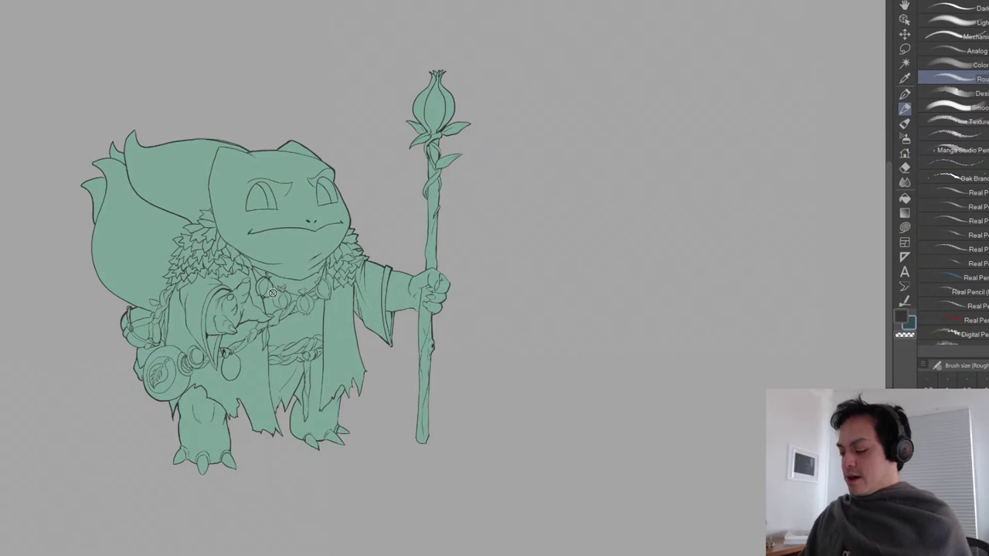
left_click_drag(334, 373, 380, 386)
scroll(384, 388, "up", 2)
left_click_drag(380, 343, 394, 391)
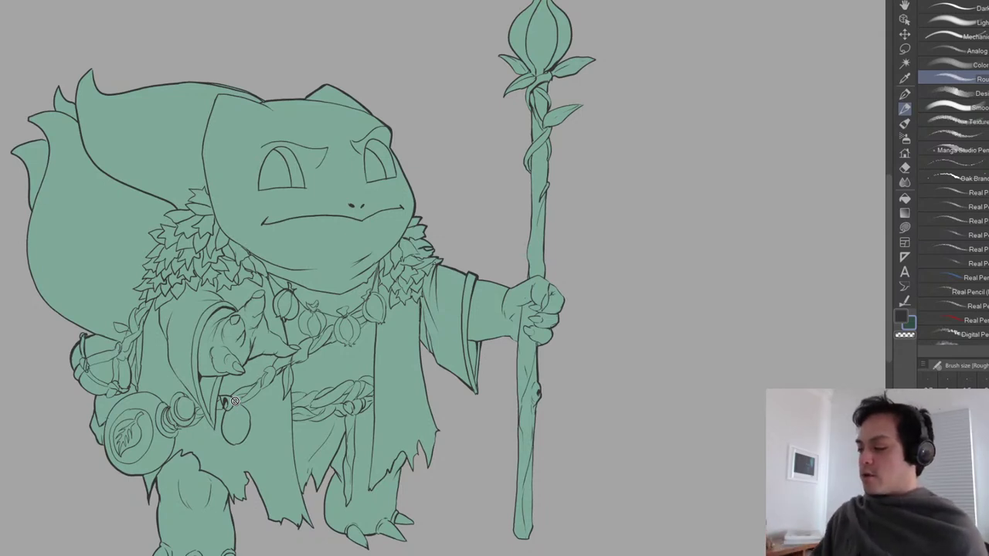
scroll(234, 401, "down", 1)
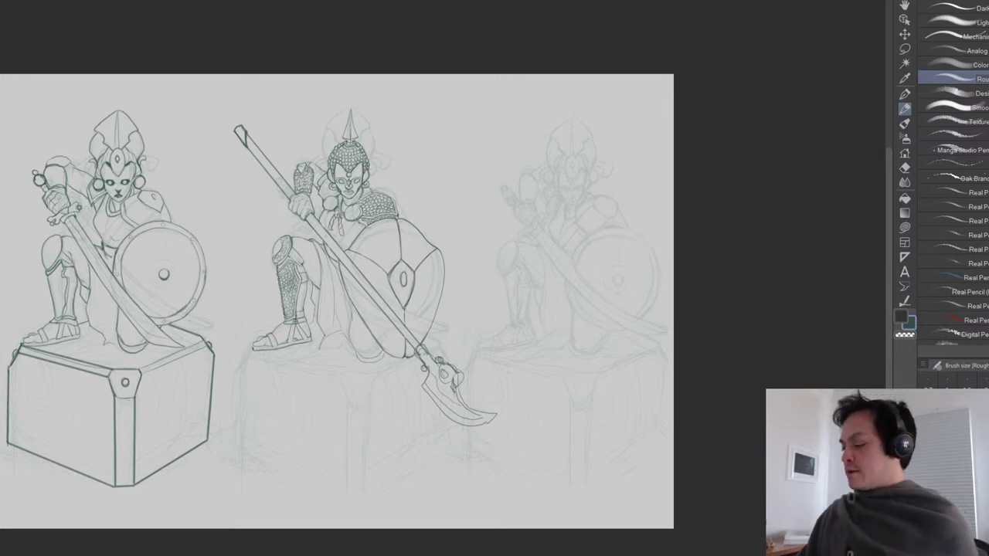
Return to the statue sketches and erase the middle warrior's diamond boss and dividing lines inside the shield outline.
left_click_drag(418, 290, 422, 308)
scroll(426, 303, "up", 3)
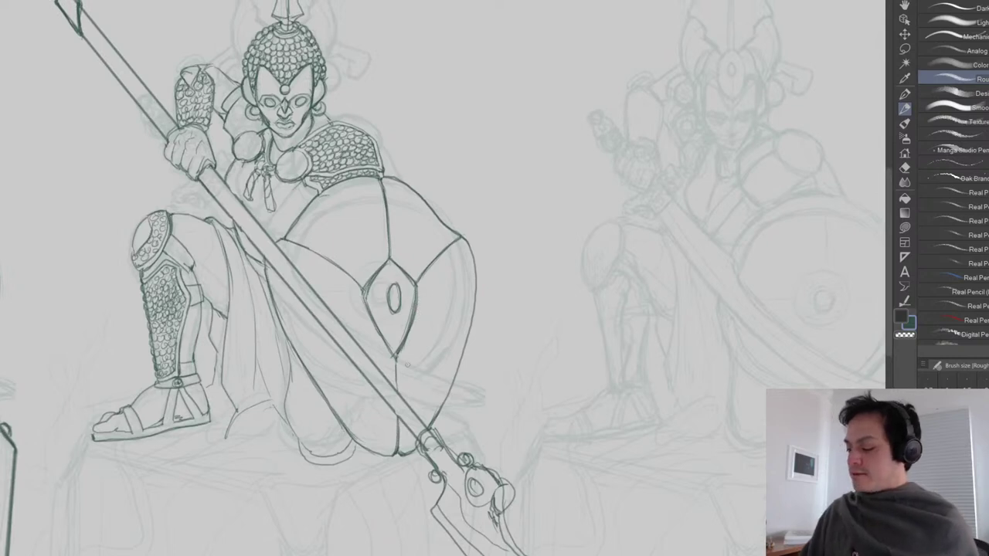
key("e")
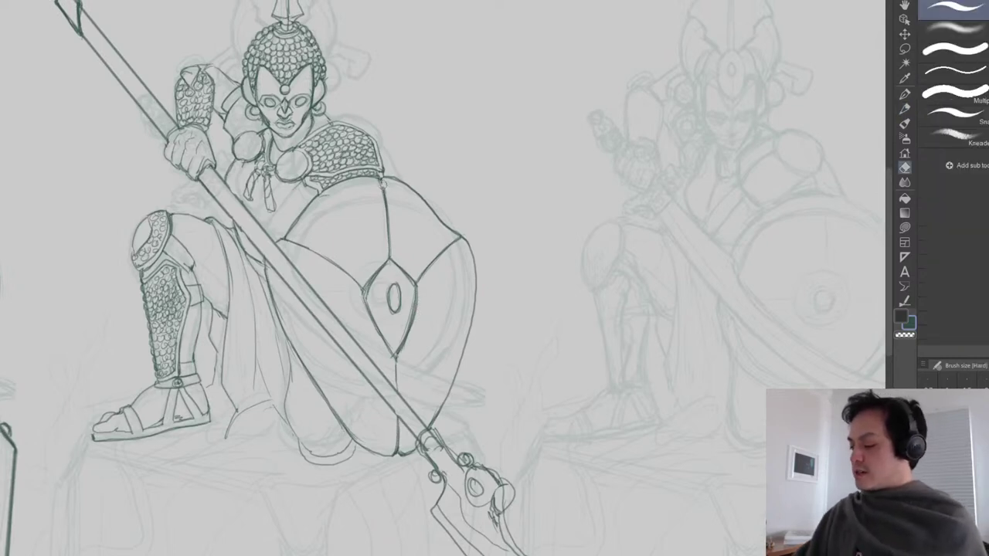
mouse_move(390, 204)
left_mouse_down()
mouse_move(372, 310)
mouse_move(395, 356)
mouse_move(412, 273)
mouse_move(391, 310)
mouse_move(300, 242)
mouse_move(447, 269)
mouse_move(430, 273)
mouse_move(455, 246)
left_mouse_up()
left_click_drag(403, 371, 404, 386)
left_click_drag(397, 432, 395, 429)
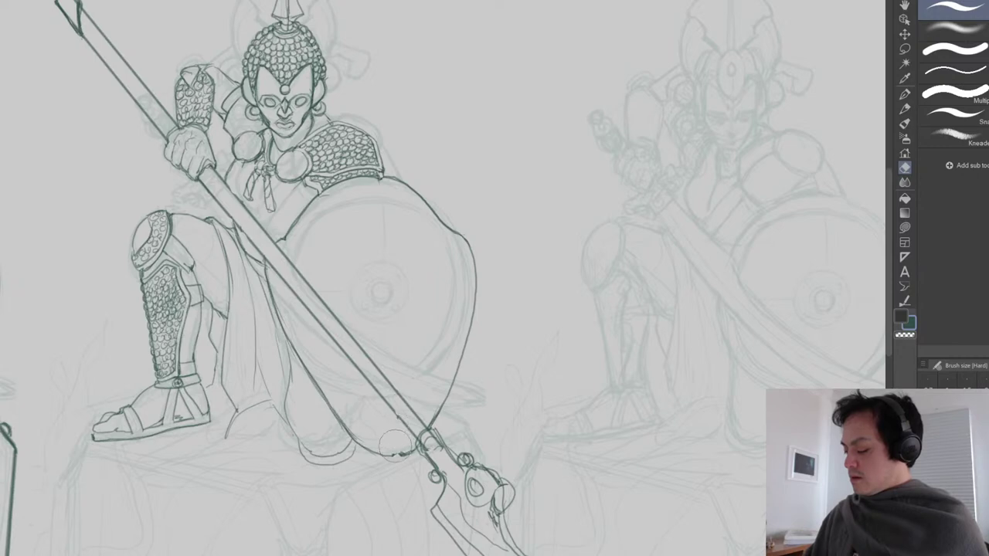
Draw a second line parallel to the shield's outline to form a raised rim around it.
key("p")
mouse_move(267, 264)
left_mouse_down()
mouse_move(336, 402)
mouse_move(363, 437)
mouse_move(408, 454)
left_mouse_up()
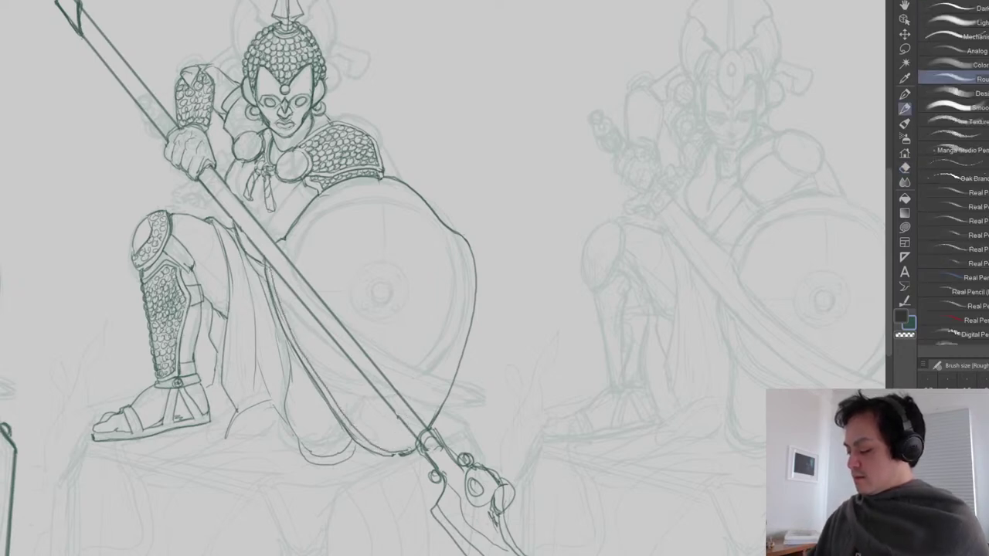
mouse_move(279, 251)
left_mouse_down()
mouse_move(312, 207)
mouse_move(357, 182)
mouse_move(402, 183)
mouse_move(443, 223)
left_mouse_up()
mouse_move(405, 187)
left_mouse_down()
mouse_move(464, 251)
mouse_move(470, 303)
mouse_move(453, 378)
mouse_move(432, 413)
left_mouse_up()
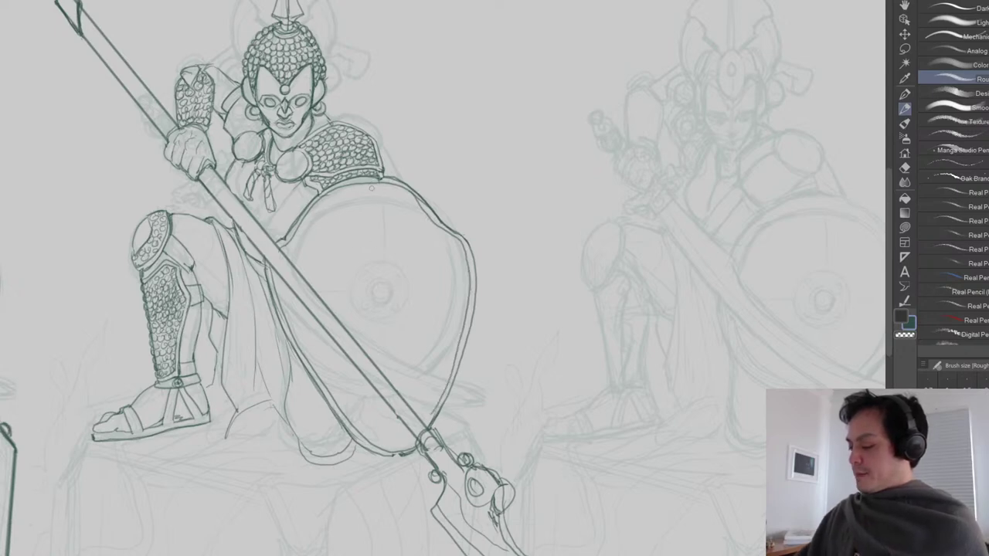
Sketch the angled sides of a large faceted panel in the shield's centre, tapering down towards the polearm shaft.
mouse_move(374, 185)
left_mouse_down()
mouse_move(377, 231)
mouse_move(341, 295)
left_mouse_up()
key("ctrl+z")
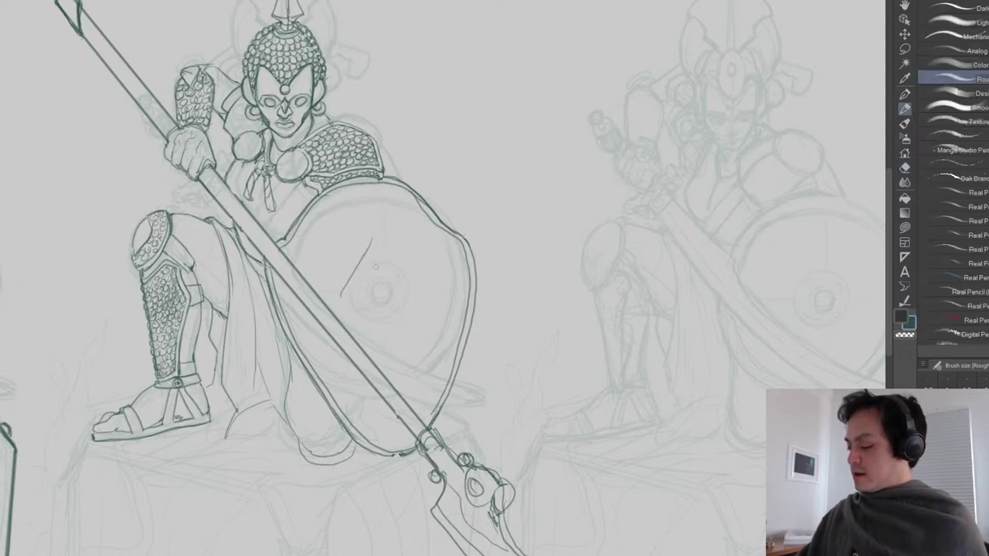
mouse_move(372, 236)
left_mouse_down()
mouse_move(394, 236)
mouse_move(419, 274)
left_mouse_up()
mouse_move(391, 240)
left_mouse_down()
mouse_move(430, 294)
mouse_move(420, 394)
left_mouse_up()
key("e")
left_click_drag(430, 315, 422, 393)
key("p")
left_click_drag(431, 294, 414, 389)
left_click_drag(428, 327, 406, 390)
left_click_drag(340, 296, 364, 351)
mouse_move(372, 236)
left_mouse_down()
mouse_move(391, 238)
mouse_move(434, 293)
left_mouse_up()
Flatten the top of the shield's central panel and strengthen its sides down to the polearm shaft.
key("e")
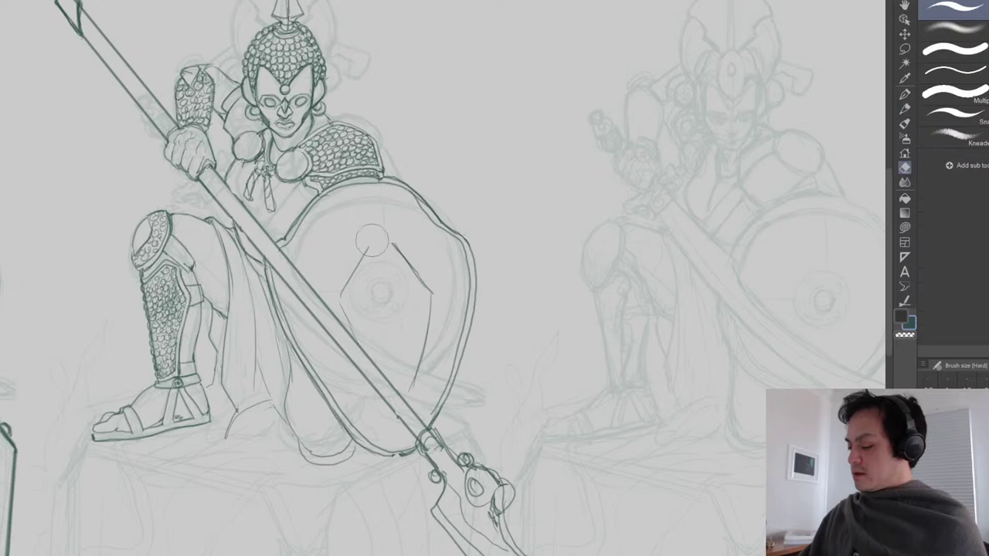
key("p")
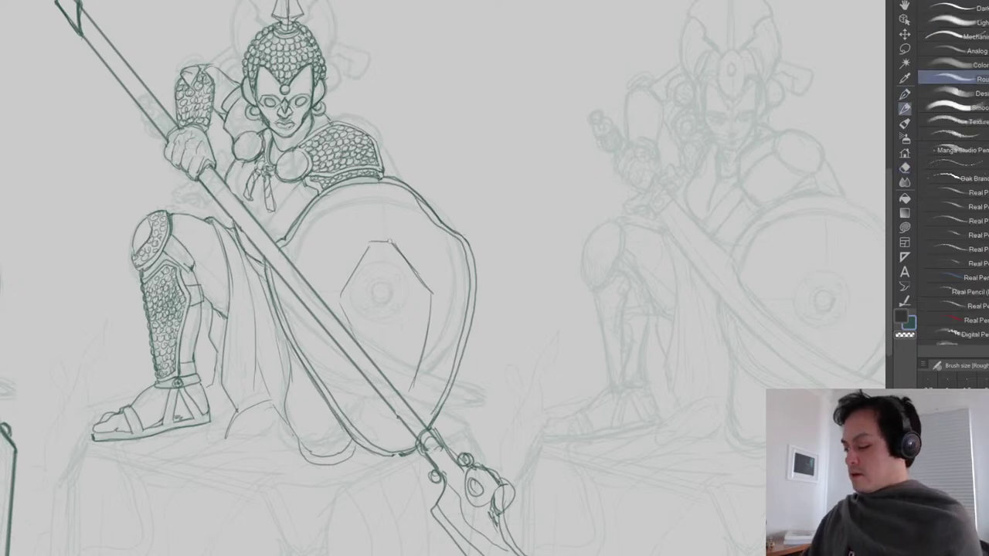
mouse_move(395, 244)
left_mouse_down()
mouse_move(421, 280)
mouse_move(430, 331)
left_mouse_up()
left_click_drag(414, 383, 409, 399)
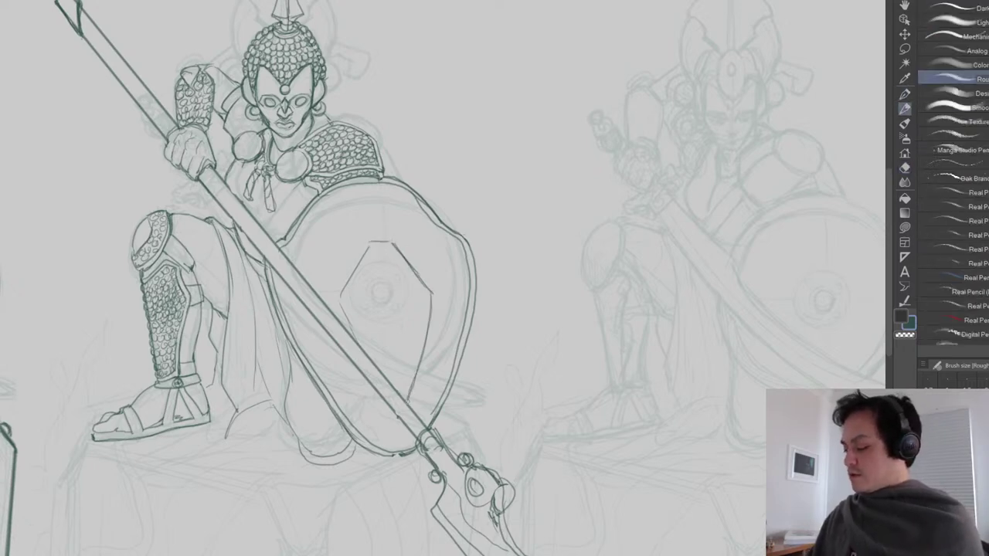
mouse_move(343, 284)
left_mouse_down()
mouse_move(336, 302)
mouse_move(349, 324)
left_mouse_up()
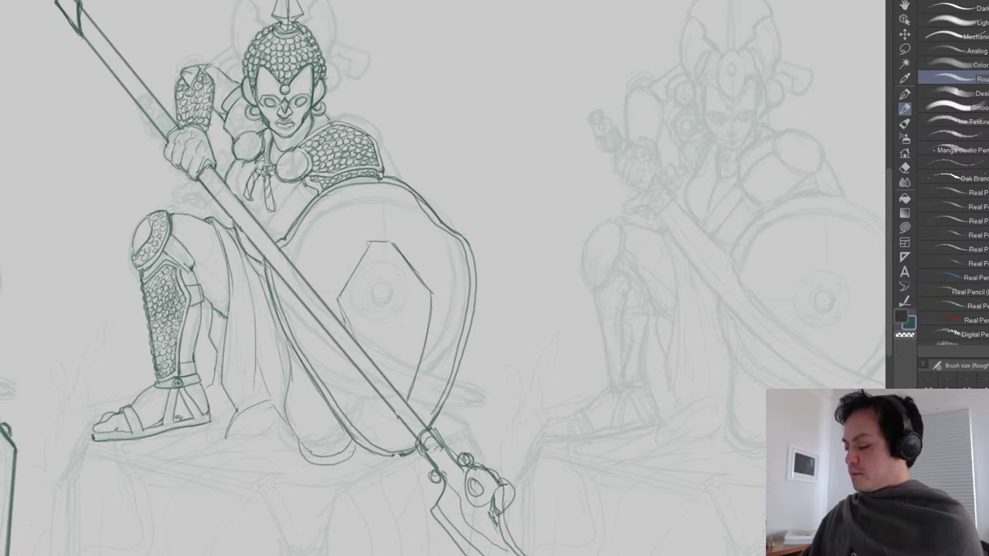
Draw a small upright oval boss in the centre of the shield's faceted panel.
mouse_move(384, 292)
left_mouse_down()
mouse_move(384, 326)
mouse_move(397, 311)
mouse_move(389, 300)
left_mouse_up()
key("e")
key("p")
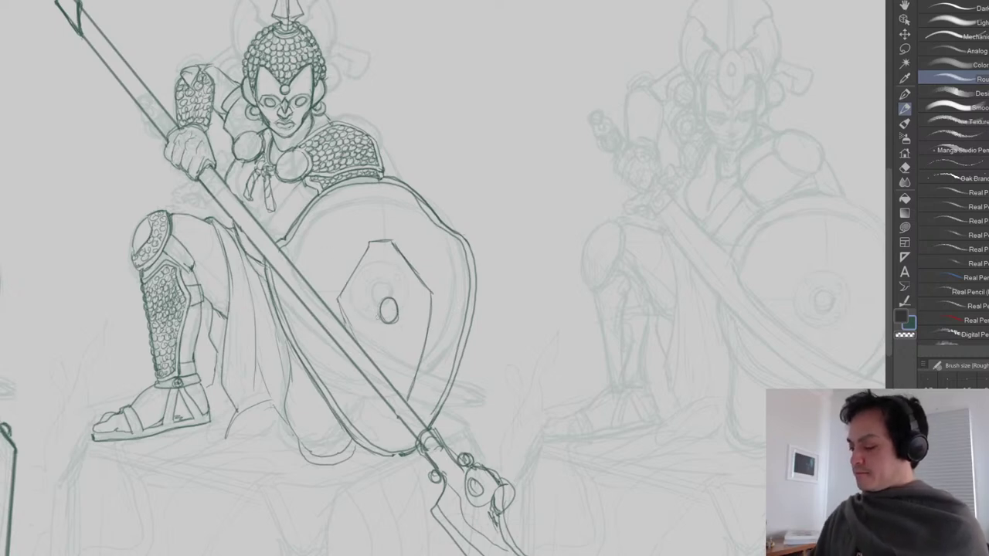
Draw ridge lines from the central panel's corners out to the shield's rim.
left_click_drag(328, 249, 325, 226)
key("ctrl+minus")
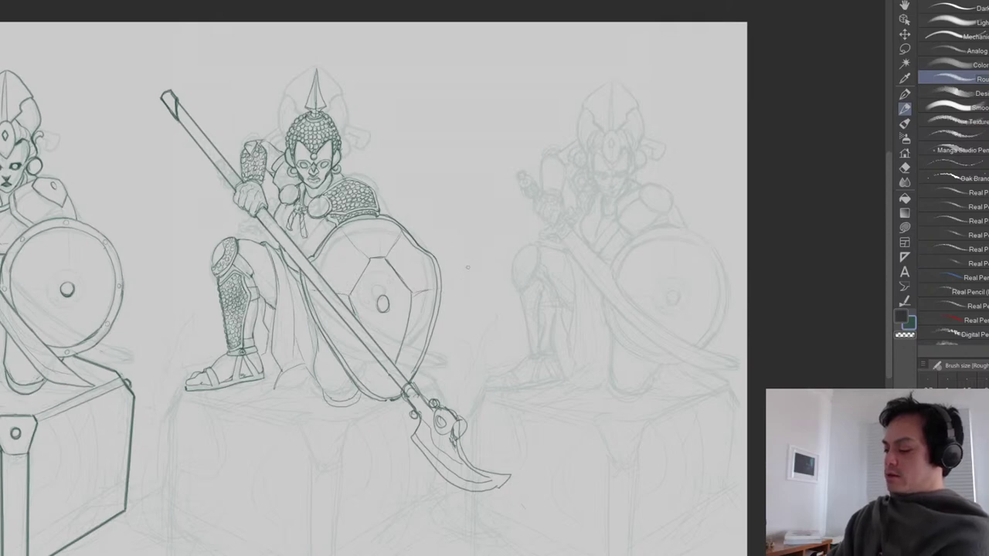
left_click_drag(410, 294, 435, 287)
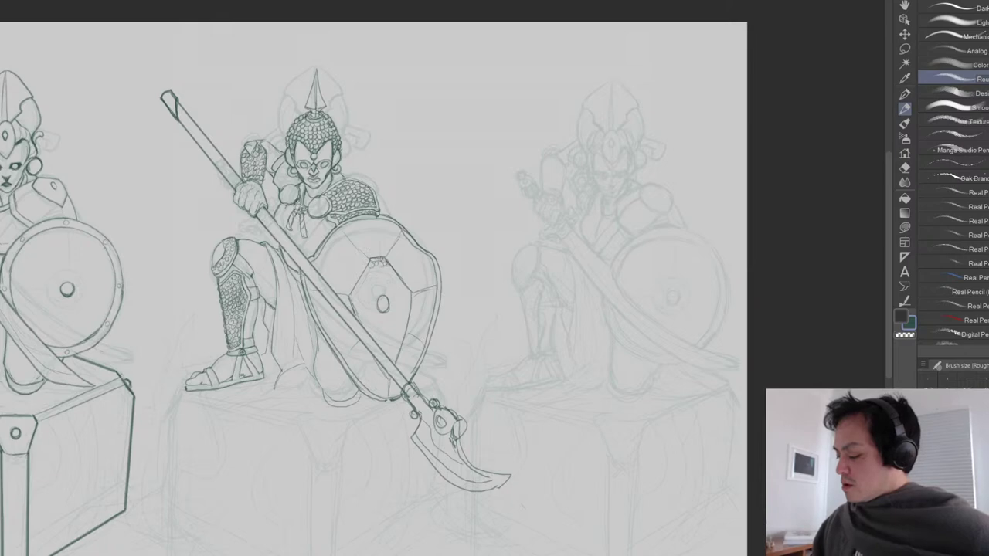
Fill the shield's central panel with rows of small overlapping scales around the oval boss.
mouse_move(370, 267)
left_mouse_down()
mouse_move(391, 272)
mouse_move(382, 275)
left_mouse_up()
mouse_move(381, 271)
left_mouse_down()
mouse_move(391, 274)
mouse_move(364, 280)
mouse_move(390, 279)
left_mouse_up()
mouse_move(386, 274)
left_mouse_down()
mouse_move(395, 279)
mouse_move(365, 288)
left_mouse_up()
left_click_drag(363, 281, 387, 284)
mouse_move(384, 278)
left_mouse_down()
mouse_move(392, 284)
mouse_move(365, 291)
mouse_move(404, 290)
mouse_move(356, 296)
mouse_move(407, 293)
mouse_move(359, 302)
mouse_move(395, 299)
left_mouse_up()
mouse_move(394, 292)
left_mouse_down()
mouse_move(410, 299)
mouse_move(361, 311)
mouse_move(402, 304)
left_mouse_up()
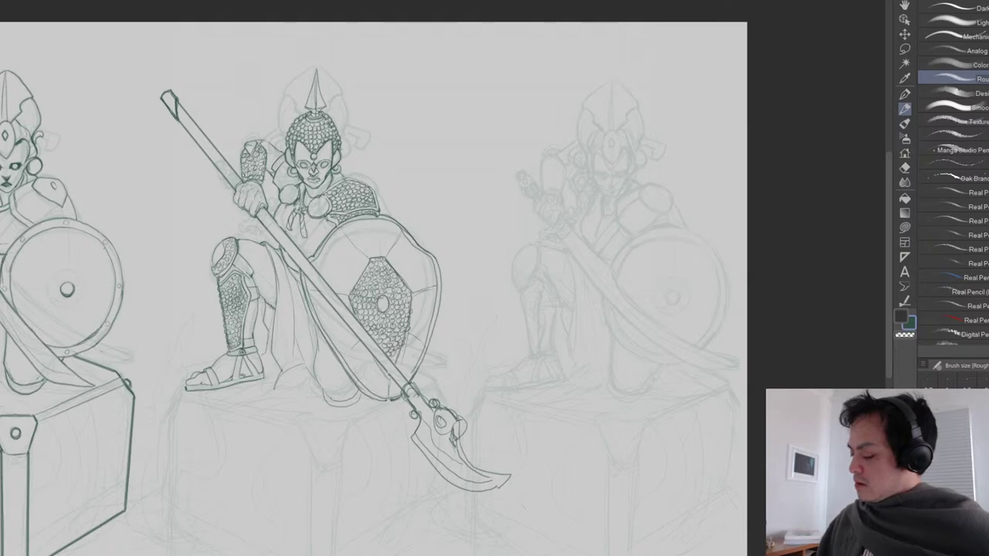
Clear the scales around the shield's oval boss and redraw the boss as a larger, cleaner oval.
key("e")
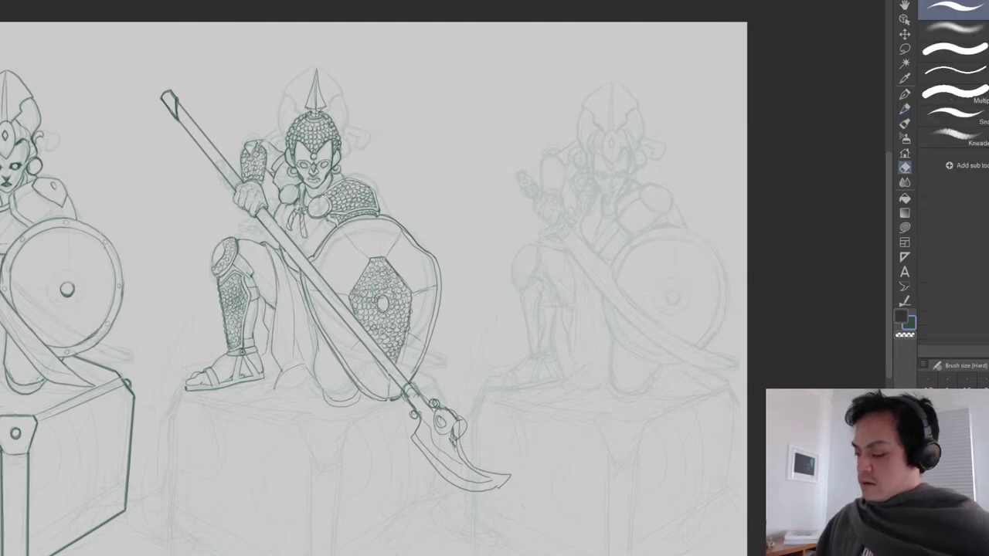
key("p")
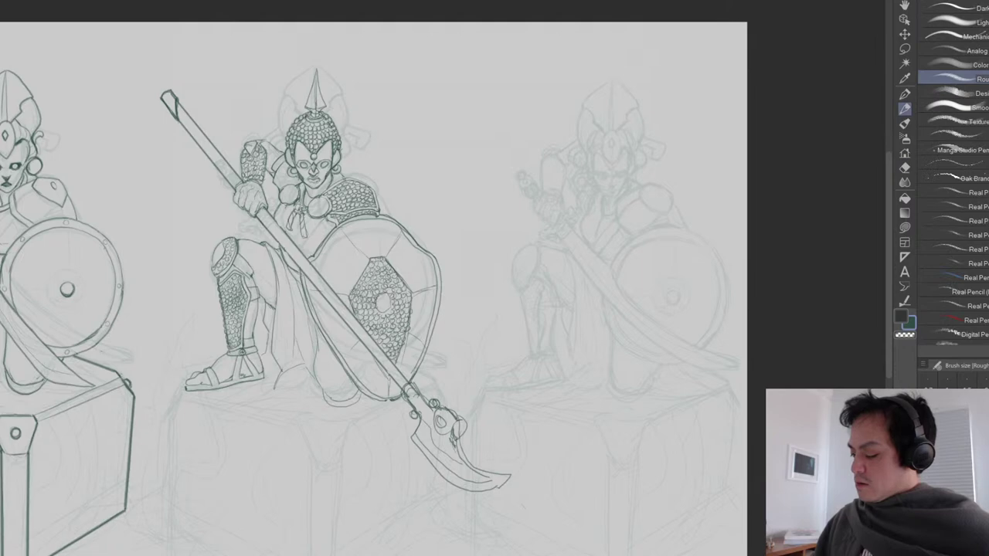
key("e")
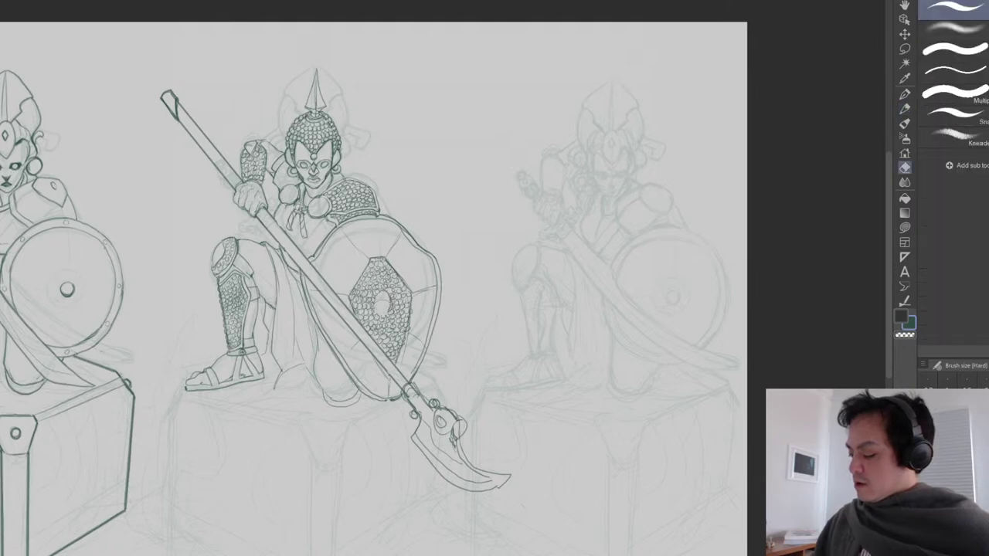
key("p")
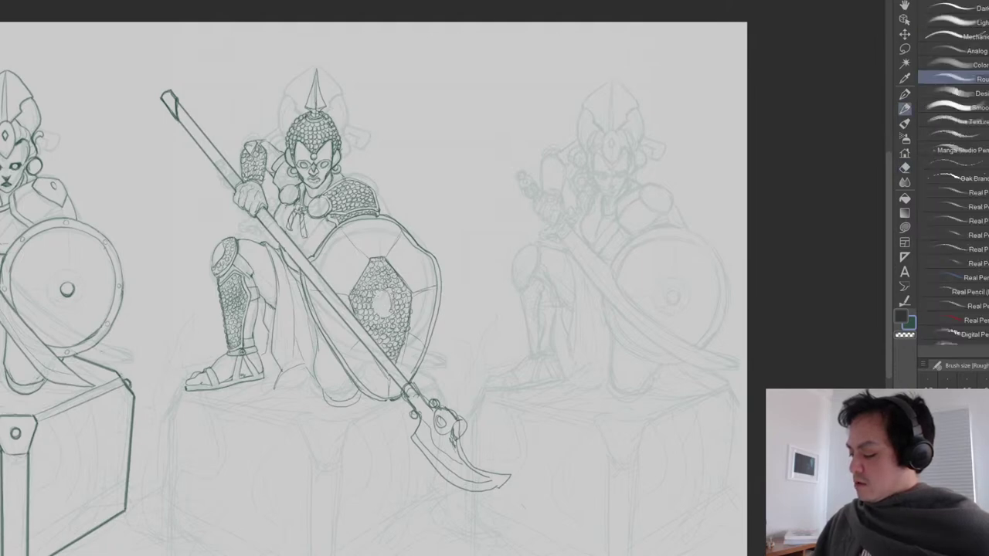
left_click_drag(384, 290, 377, 313)
Refine the cloth beside the middle warrior's raised leg and extend its hem across the pedestal top.
left_click_drag(470, 442, 476, 371)
scroll(475, 371, "down", 5)
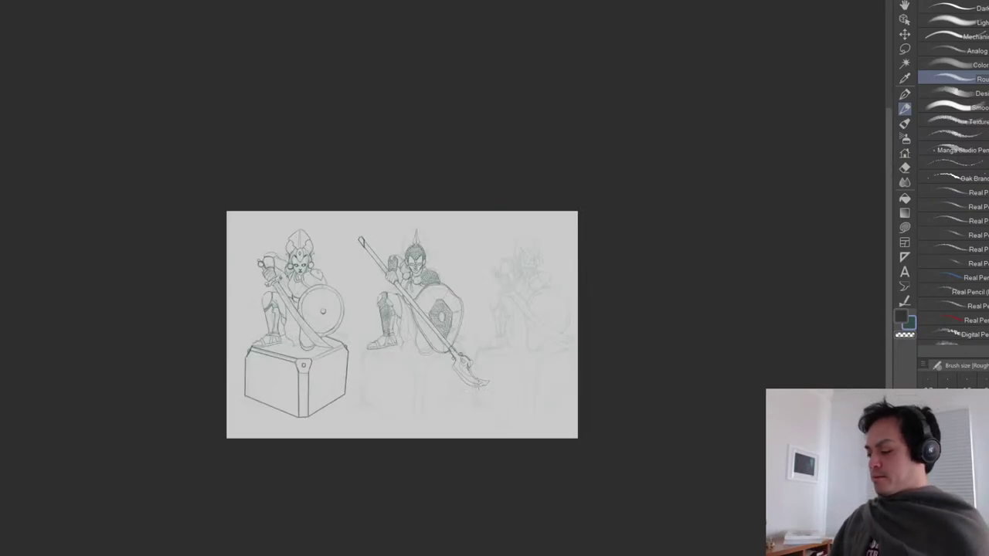
left_click_drag(446, 468, 448, 462)
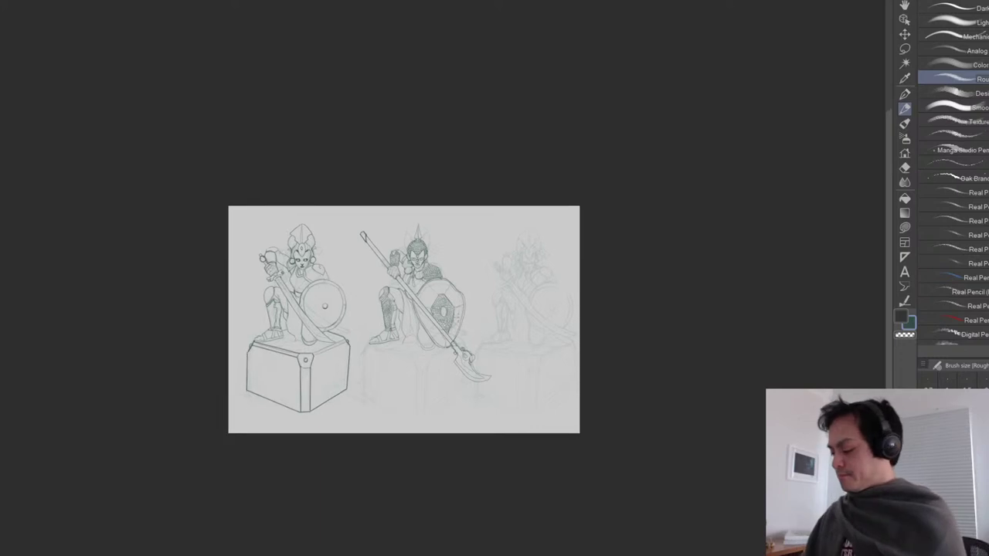
scroll(463, 319, "up", 5)
left_click_drag(371, 223, 395, 249)
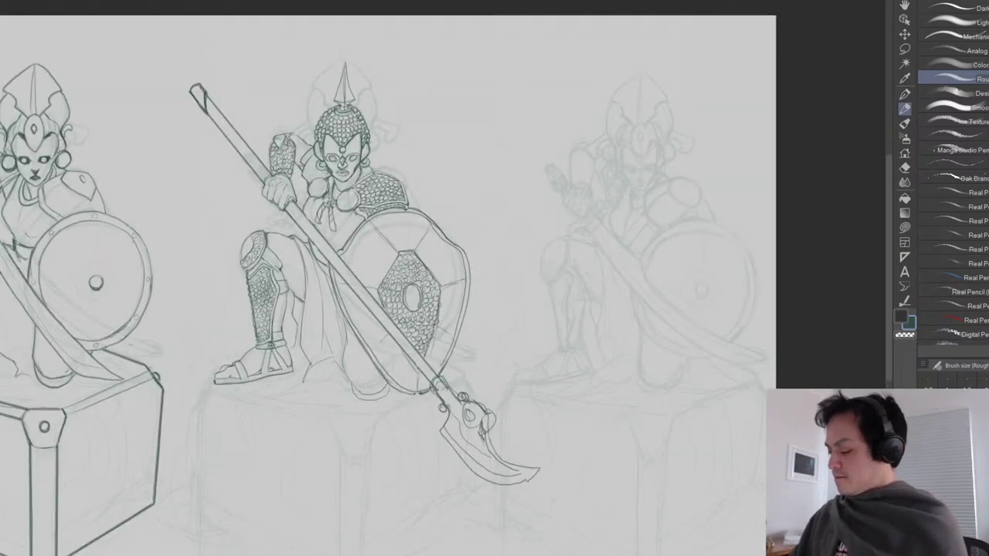
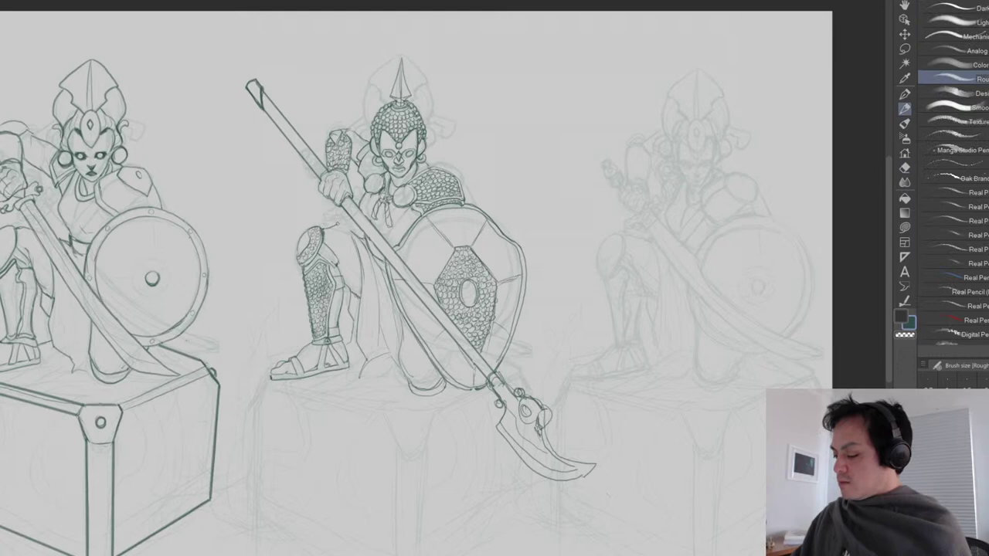
mouse_move(338, 224)
left_mouse_down()
mouse_move(352, 234)
mouse_move(343, 284)
left_mouse_up()
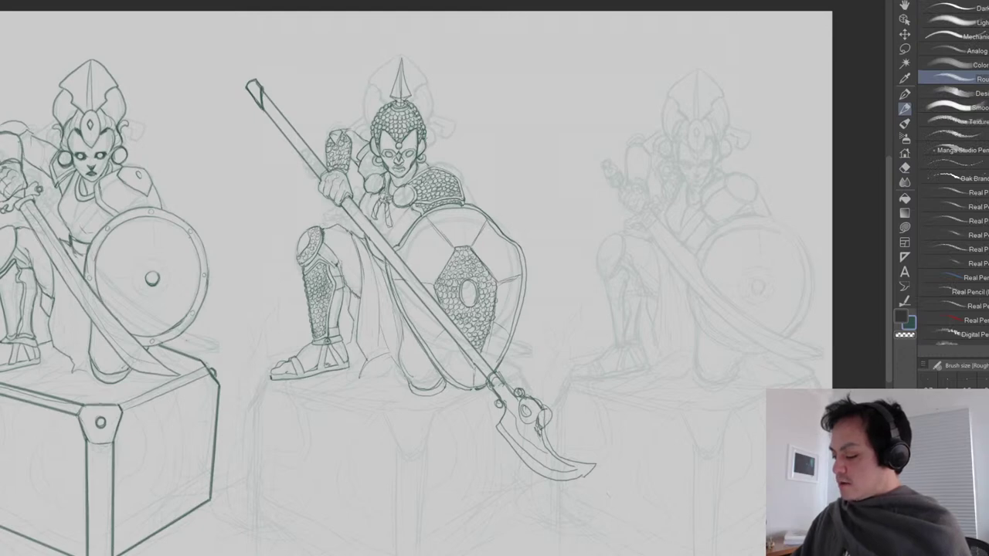
left_click_drag(335, 247, 340, 258)
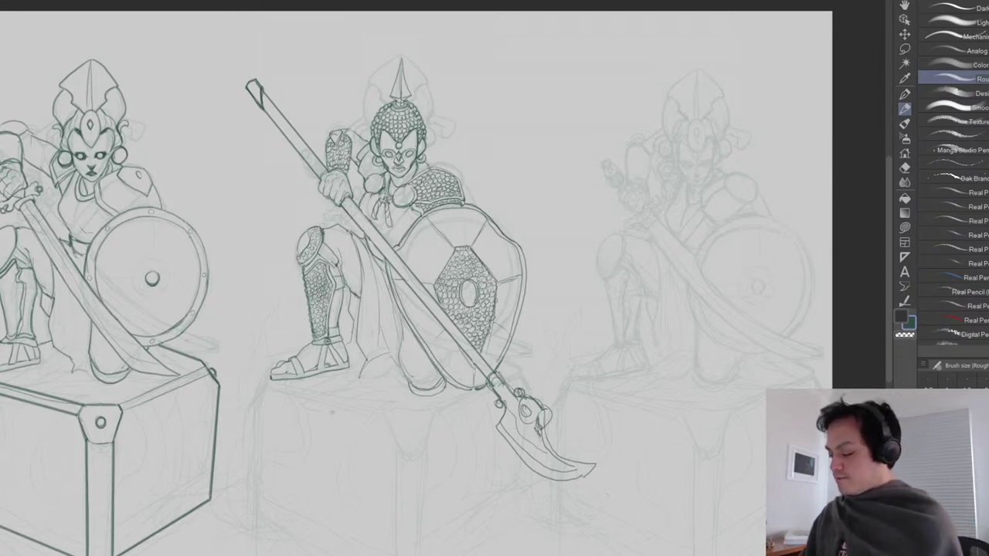
mouse_move(379, 360)
left_mouse_down()
mouse_move(342, 388)
mouse_move(400, 375)
left_mouse_up()
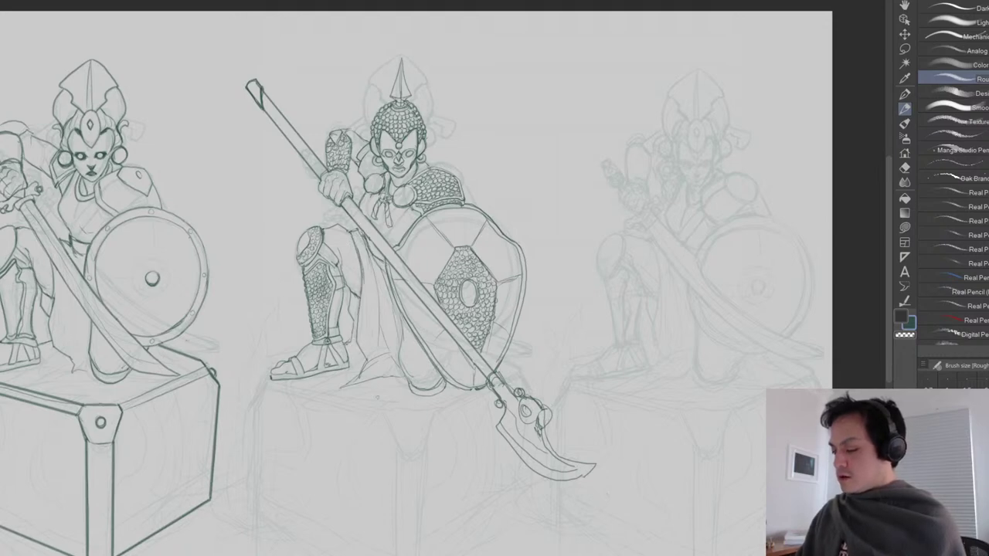
left_click_drag(387, 437, 393, 418)
Erase a round patch in the middle of the shoulder guard's scales and draw a round stud there.
left_click_drag(477, 428, 459, 353)
scroll(472, 399, "down", 1)
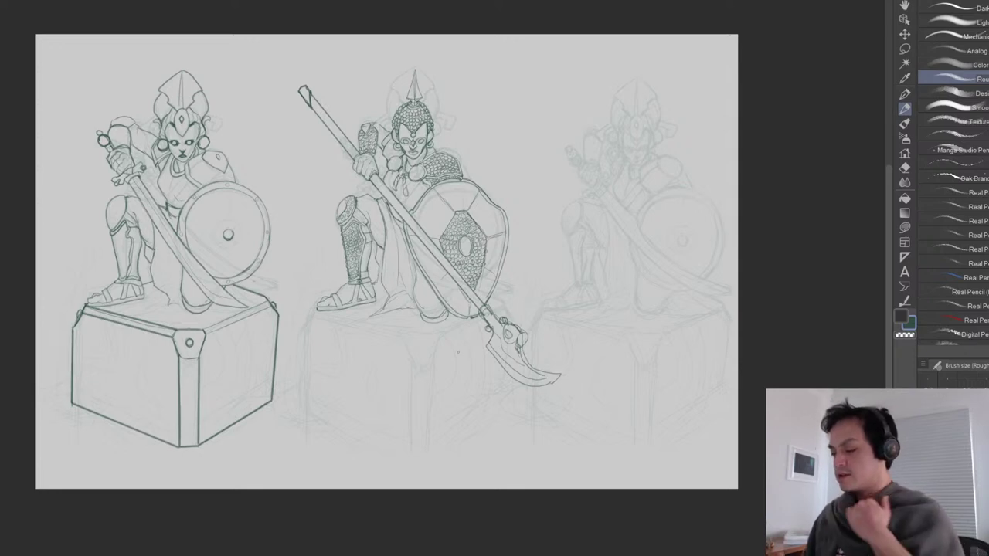
scroll(351, 190, "up", 3)
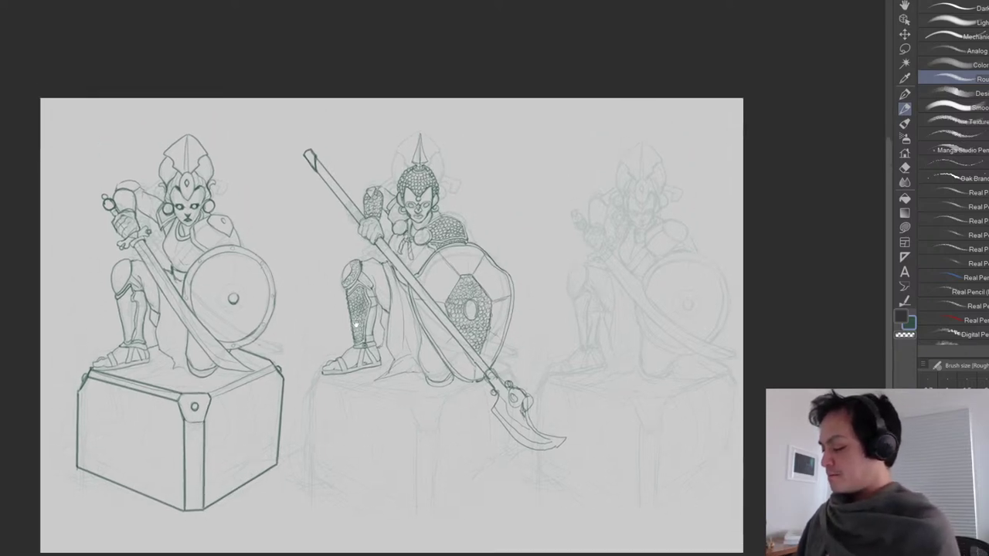
mouse_move(331, 213)
left_mouse_down()
mouse_move(331, 242)
mouse_move(340, 213)
mouse_move(332, 245)
mouse_move(342, 205)
left_mouse_up()
key("e")
key("p")
mouse_move(336, 220)
left_mouse_down()
mouse_move(343, 209)
mouse_move(328, 240)
left_mouse_up()
left_click_drag(335, 224, 272, 300)
scroll(514, 386, "down", 1)
scroll(514, 325, "up", 2)
key("e")
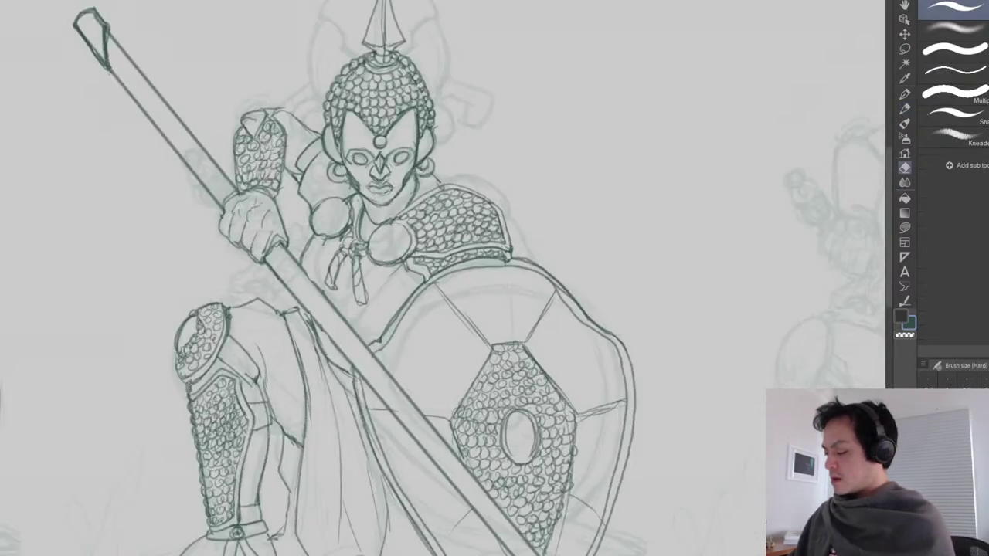
mouse_move(454, 221)
left_mouse_down()
mouse_move(469, 210)
mouse_move(449, 227)
mouse_move(480, 210)
mouse_move(445, 225)
mouse_move(479, 214)
mouse_move(478, 206)
mouse_move(465, 201)
mouse_move(449, 232)
left_mouse_up()
key("p")
scroll(556, 313, "down", 5)
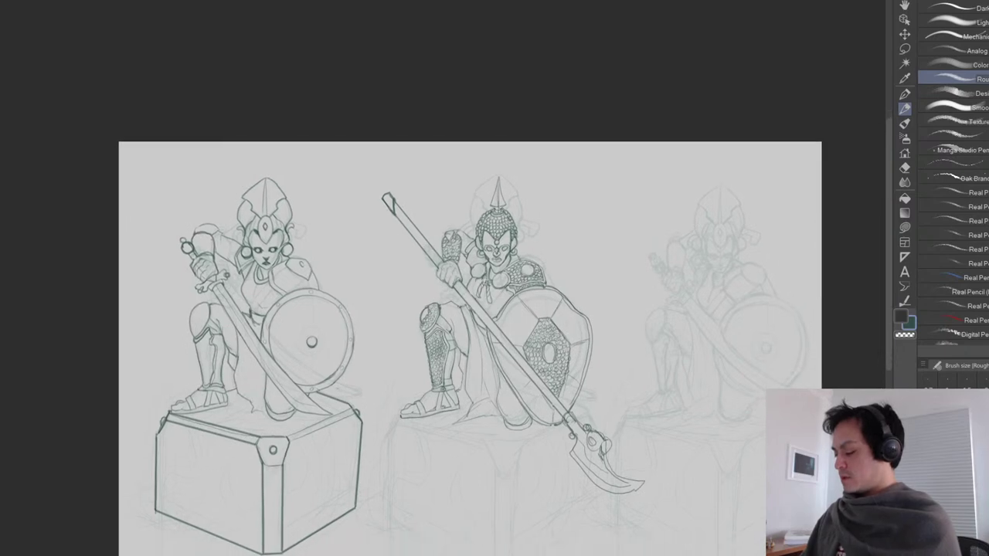
Clear a patch of scales on the front of the middle warrior's helmet and draw an oval gem there.
key("ctrl+plus")
key("e")
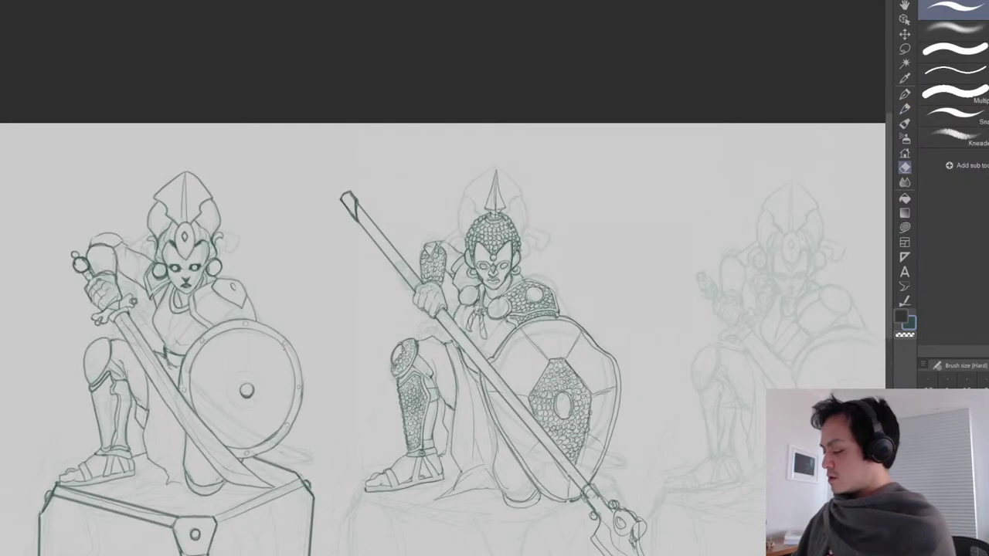
key("p")
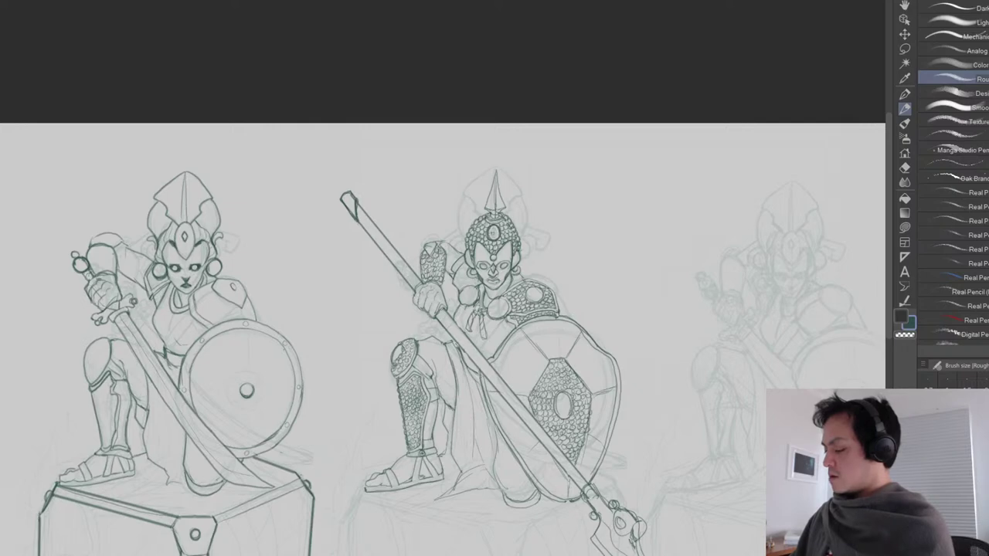
scroll(546, 329, "up", 2)
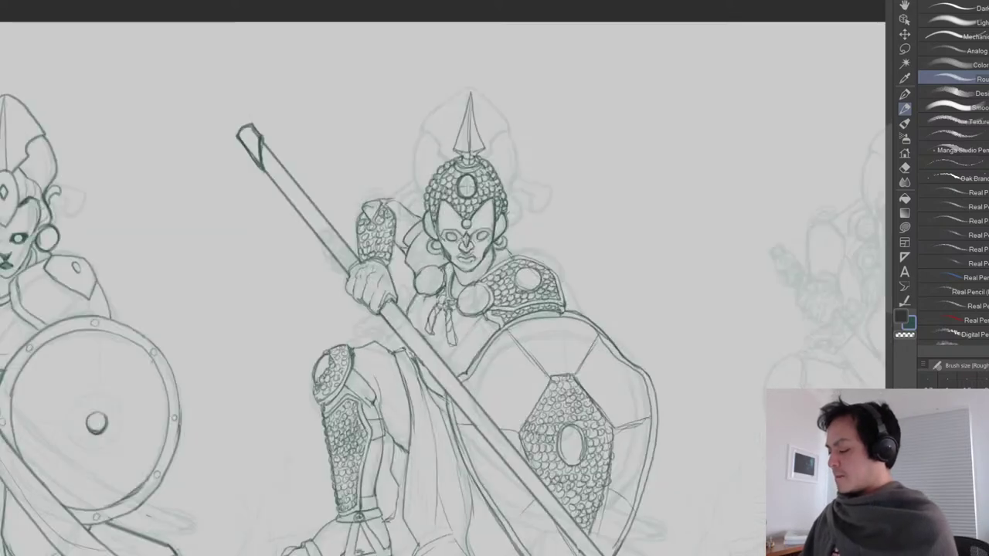
scroll(480, 438, "down", 5)
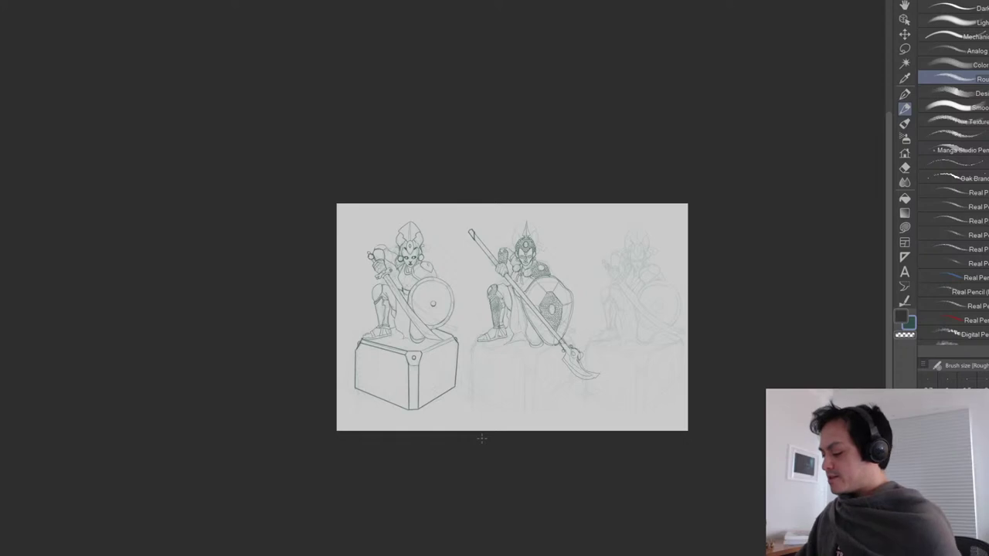
Erase the short spike on the middle warrior's helmet and draw a round knob as the base for a new one.
scroll(480, 438, "up", 4)
left_click_drag(476, 198, 467, 239)
scroll(467, 240, "up", 2)
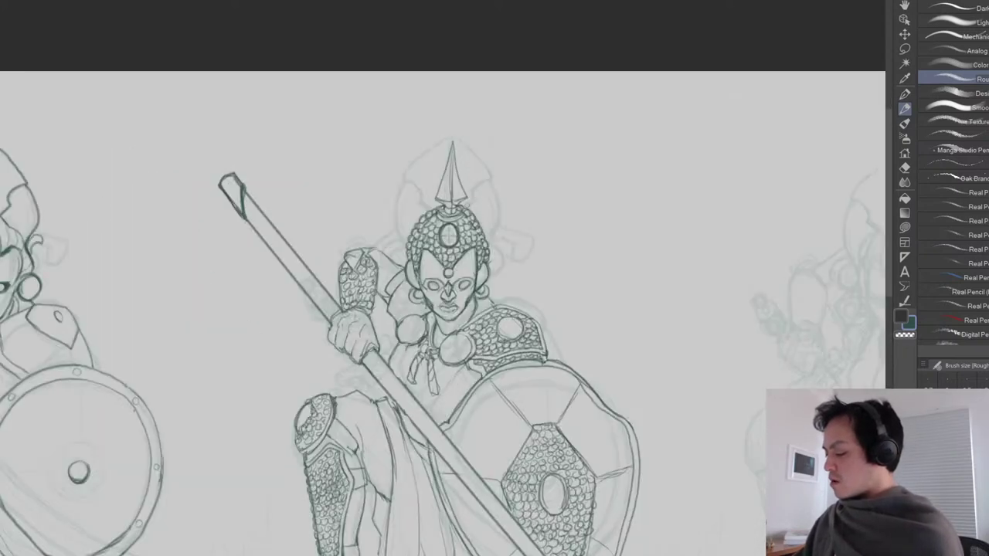
key("e")
mouse_move(444, 197)
left_mouse_down()
mouse_move(449, 144)
mouse_move(461, 185)
mouse_move(447, 180)
mouse_move(454, 200)
mouse_move(447, 196)
mouse_move(458, 199)
mouse_move(448, 198)
mouse_move(452, 188)
mouse_move(444, 207)
mouse_move(441, 197)
mouse_move(456, 196)
mouse_move(446, 202)
mouse_move(433, 169)
mouse_move(448, 118)
left_mouse_up()
key("p")
key("e")
key("p")
key("e")
key("p")
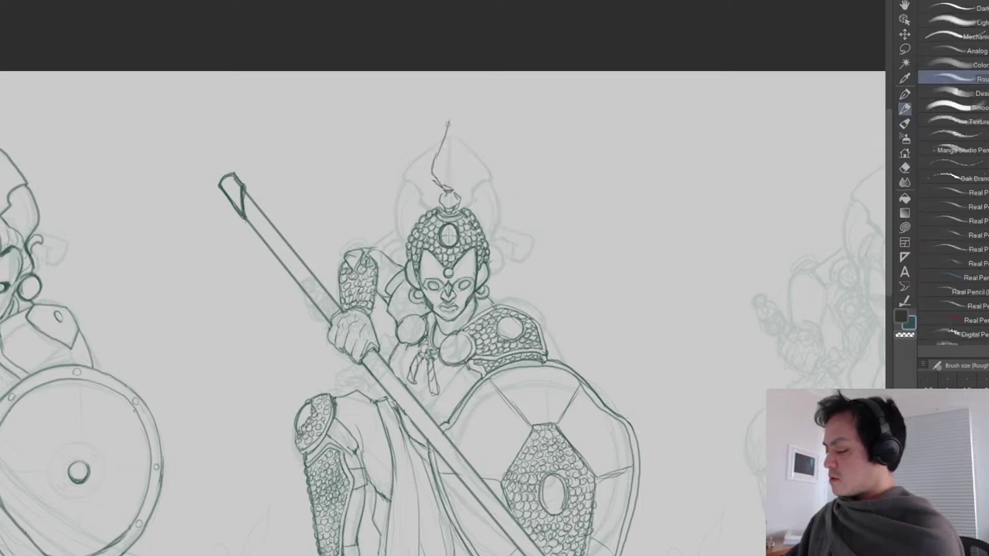
Draw a taller, slender spearhead-shaped spike above the helmet's knob, flaring to a pointed base.
key("e")
mouse_move(442, 184)
left_mouse_down()
mouse_move(448, 119)
mouse_move(433, 174)
mouse_move(455, 87)
mouse_move(454, 137)
left_mouse_up()
key("p")
left_click_drag(455, 91, 468, 160)
key("ctrl+z")
key("ctrl+z")
mouse_move(455, 125)
left_mouse_down()
mouse_move(466, 165)
mouse_move(452, 190)
mouse_move(456, 98)
left_mouse_up()
key("e")
key("p")
mouse_move(433, 170)
left_mouse_down()
mouse_move(450, 87)
mouse_move(466, 165)
left_mouse_up()
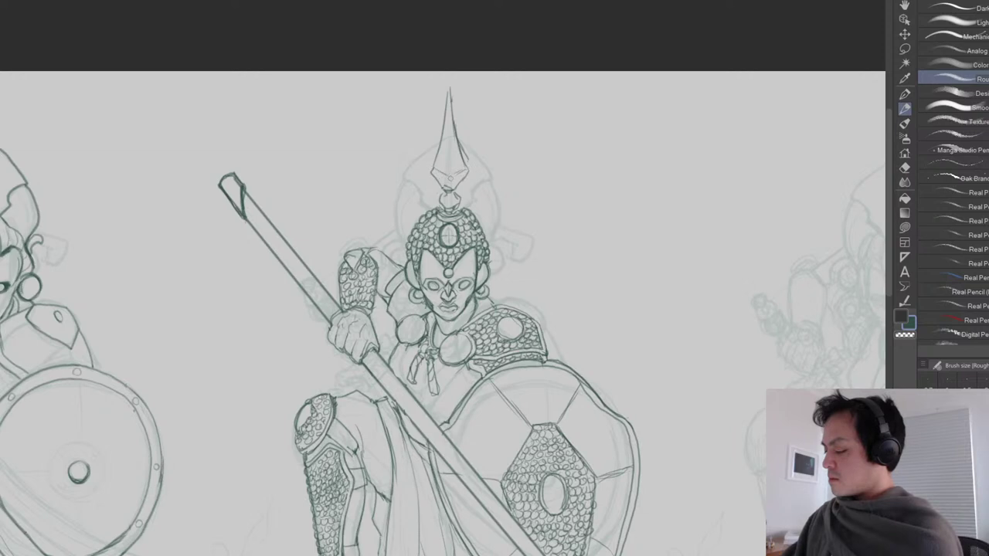
Add a centre ridge to the helmet spike and strengthen its outline and the collar beneath it.
mouse_move(449, 86)
left_mouse_down()
mouse_move(450, 181)
mouse_move(440, 193)
mouse_move(461, 193)
mouse_move(461, 210)
left_mouse_up()
mouse_move(452, 100)
left_mouse_down()
mouse_move(447, 79)
mouse_move(456, 132)
left_mouse_up()
left_click_drag(474, 195, 486, 157)
scroll(510, 222, "down", 3)
mouse_move(510, 222)
left_mouse_down()
mouse_move(475, 261)
mouse_move(490, 316)
left_mouse_up()
scroll(526, 258, "up", 3)
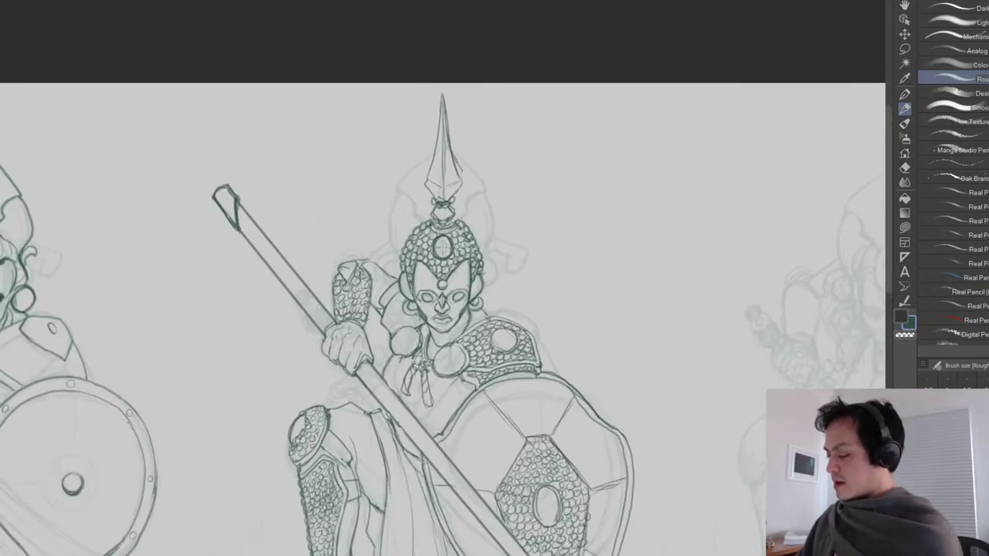
Draw a pair of upward-curving horns on either side of the helmet spike's base.
mouse_move(429, 215)
left_mouse_down()
mouse_move(408, 196)
mouse_move(411, 220)
mouse_move(434, 226)
mouse_move(492, 199)
mouse_move(477, 216)
mouse_move(493, 192)
mouse_move(449, 230)
left_mouse_up()
key("e")
key("p")
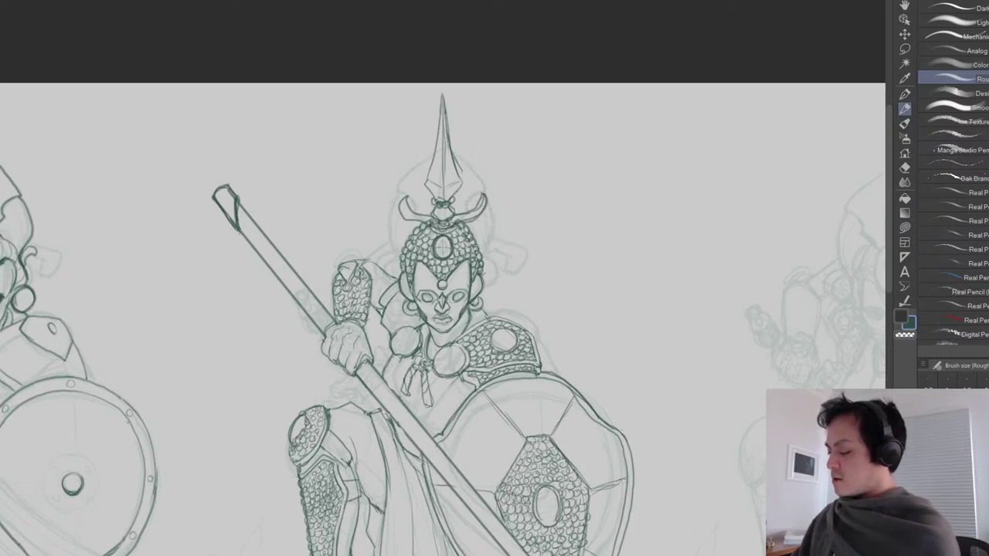
Clear the scales between the spike's base and the oval gem and draw a small ornament there.
left_click_drag(448, 224, 445, 235)
key("e")
key("p")
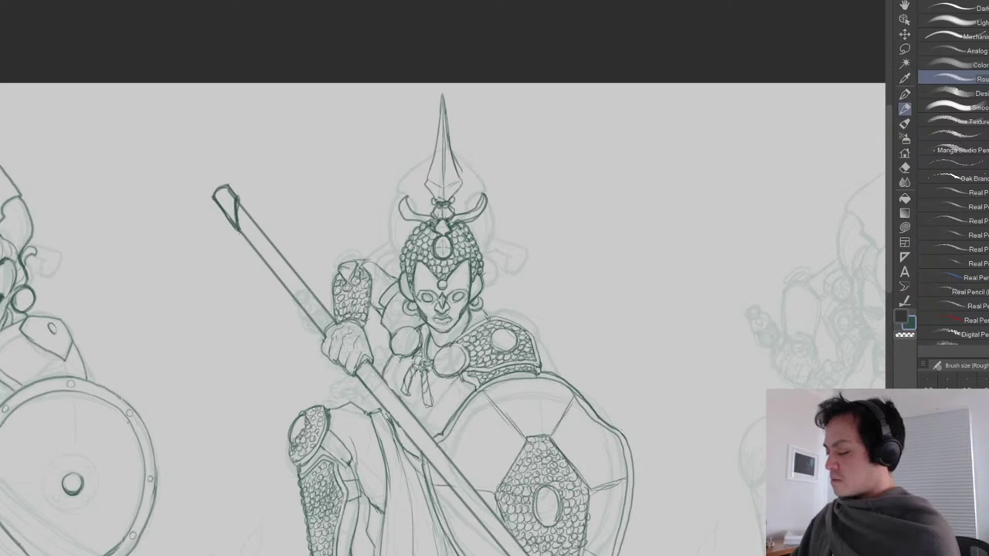
mouse_move(443, 210)
left_mouse_down()
mouse_move(458, 218)
mouse_move(442, 213)
left_mouse_up()
left_click_drag(418, 178, 411, 159)
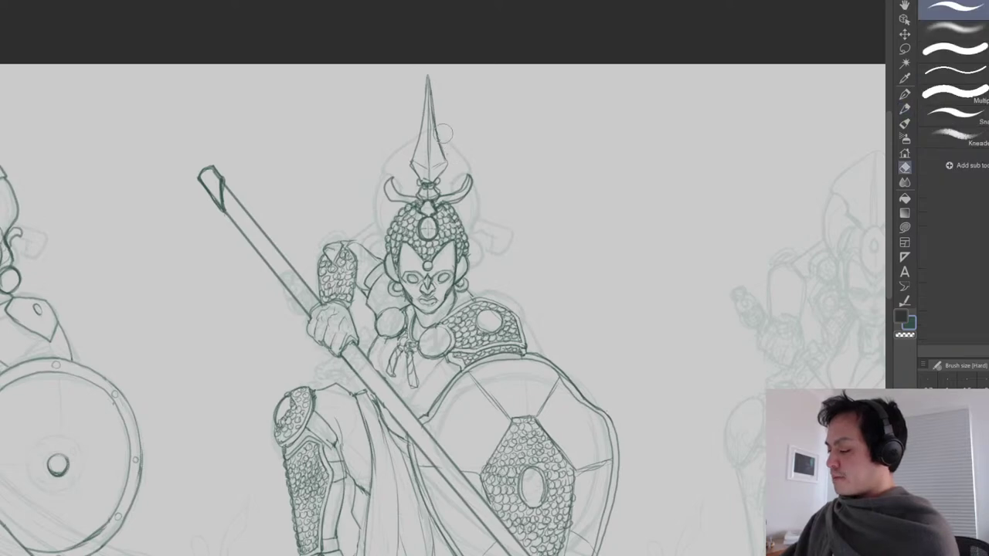
Add a round stud on each side of the small ornament at the top of the helmet.
left_click_drag(468, 216, 497, 175)
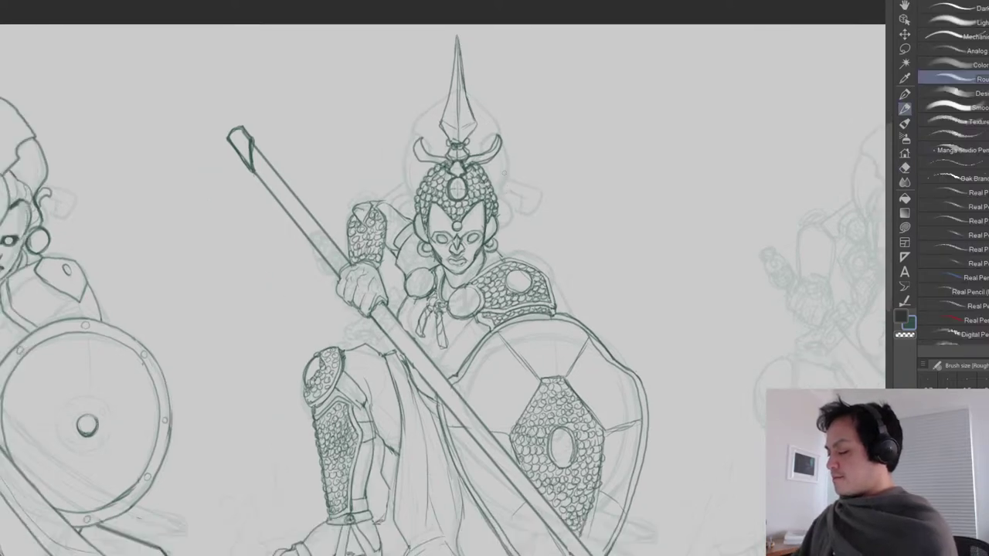
scroll(506, 166, "down", 2)
left_click_drag(501, 248, 502, 319)
scroll(502, 319, "up", 1)
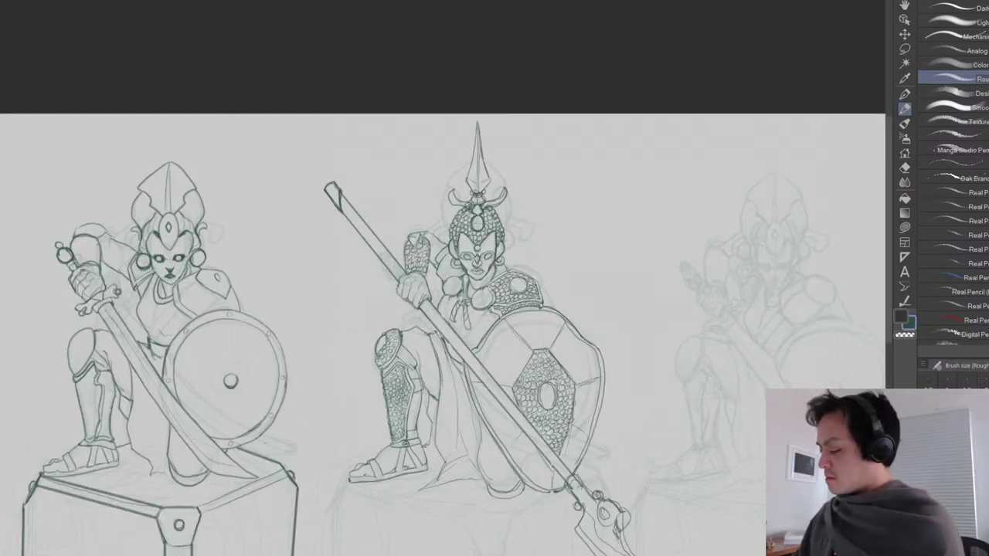
key("e")
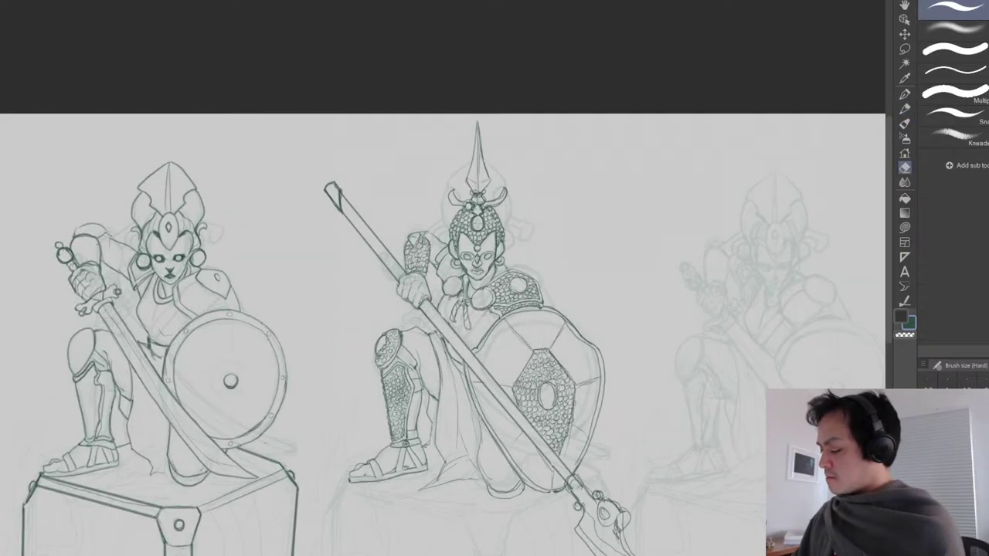
key("p")
key("e")
key("p")
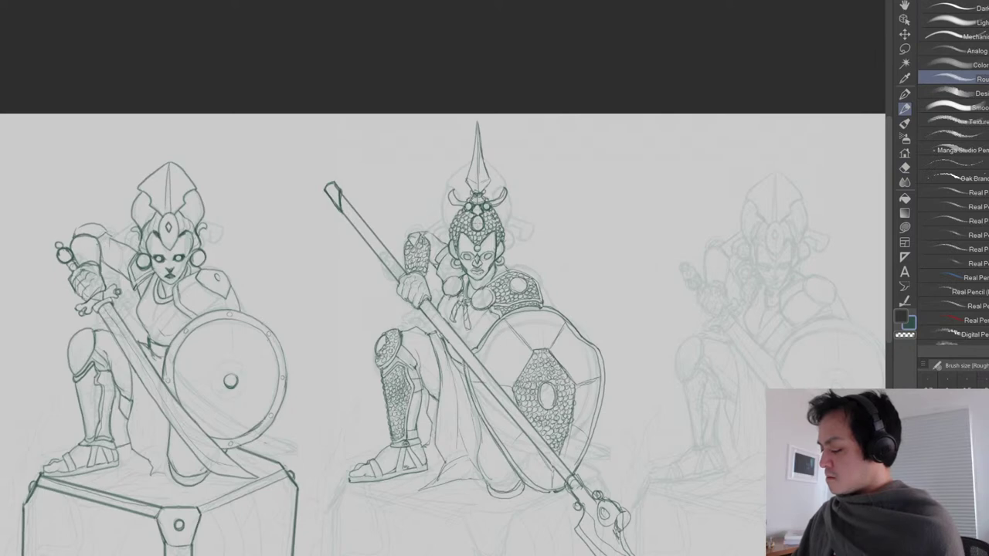
left_click_drag(537, 268, 538, 247)
scroll(537, 246, "down", 3)
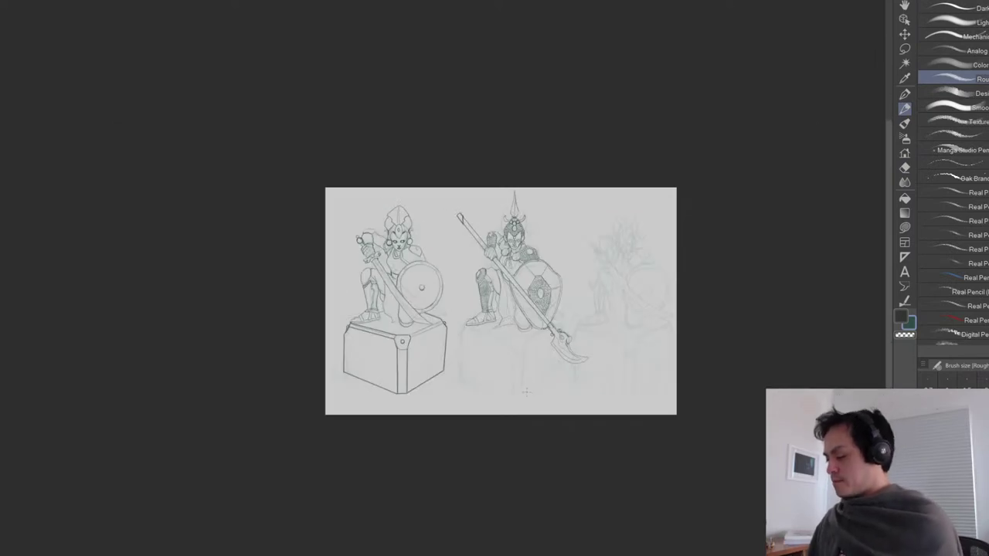
left_click_drag(534, 297, 520, 365)
scroll(521, 365, "up", 4)
left_click_drag(459, 276, 442, 496)
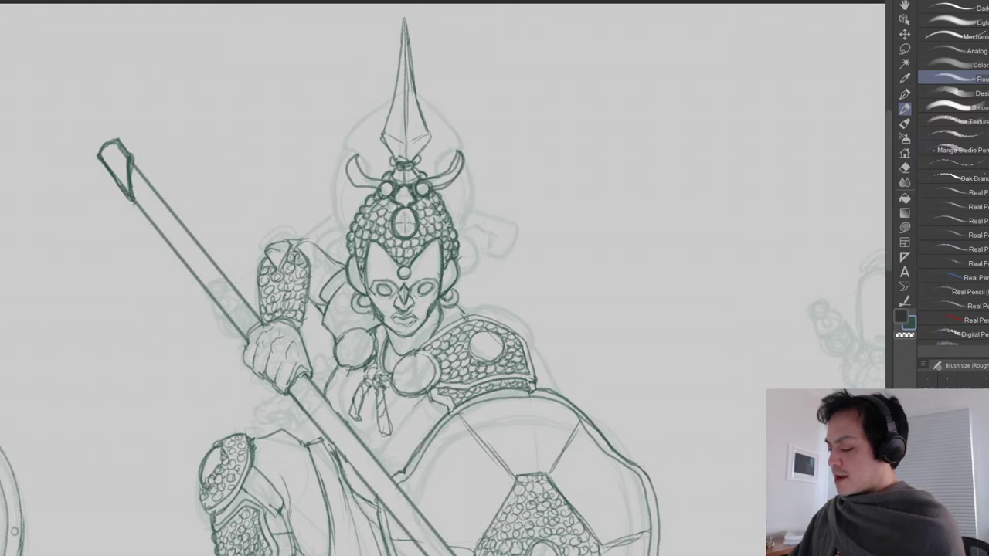
key("e")
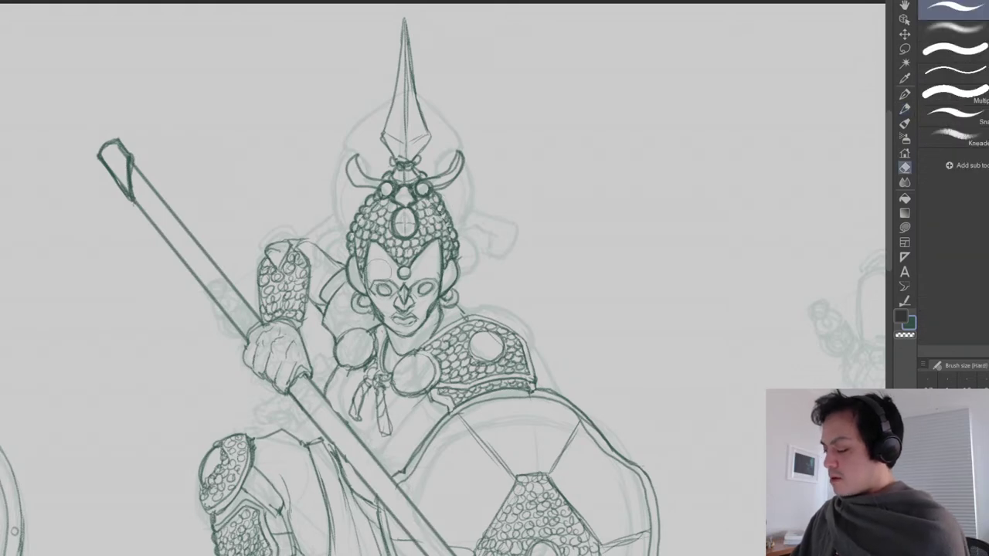
key("p")
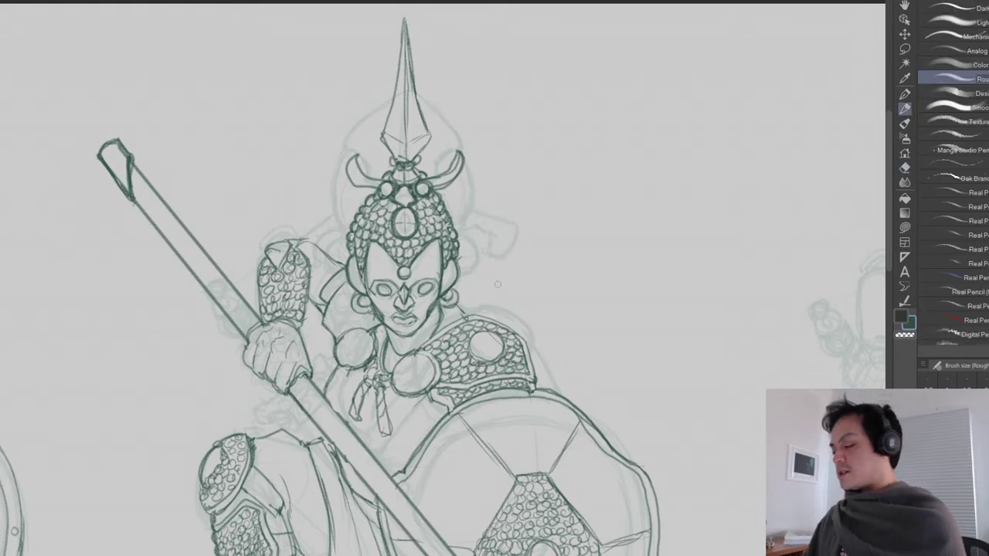
key("ctrl+minus")
key("ctrl+minus")
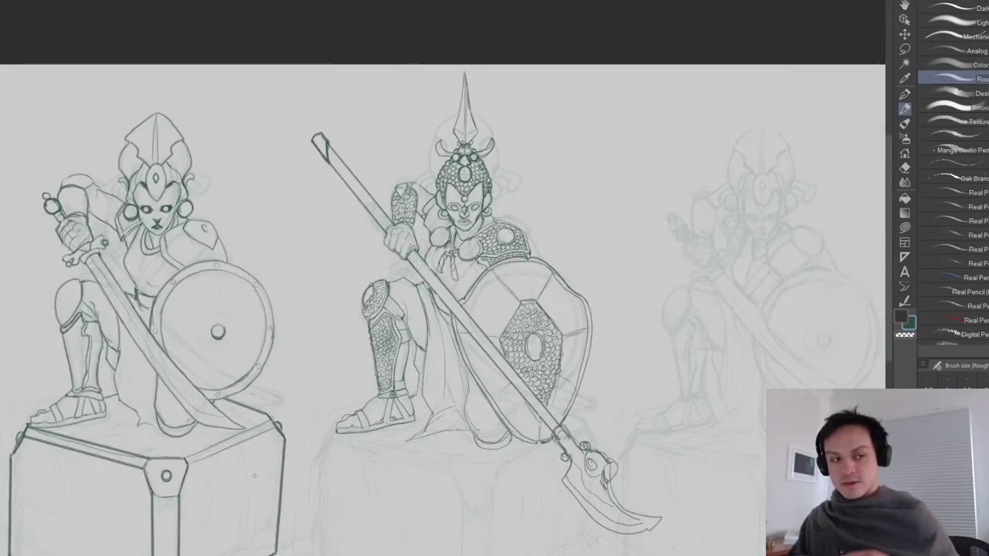
Erase and redraw the contour lines behind the middle warrior's raised calf, beside the hanging cloth.
left_click_drag(471, 346, 451, 289)
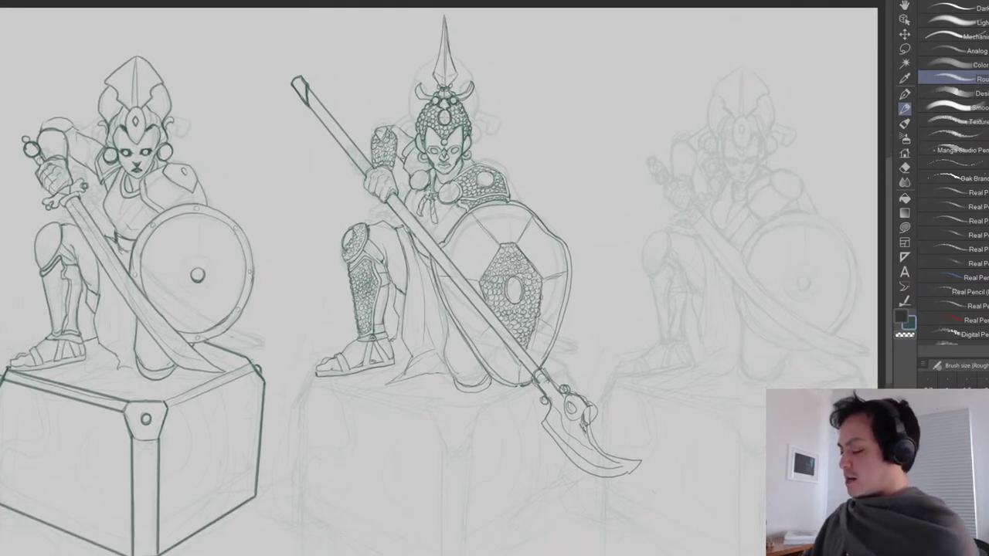
key("e")
left_click_drag(397, 282, 406, 297)
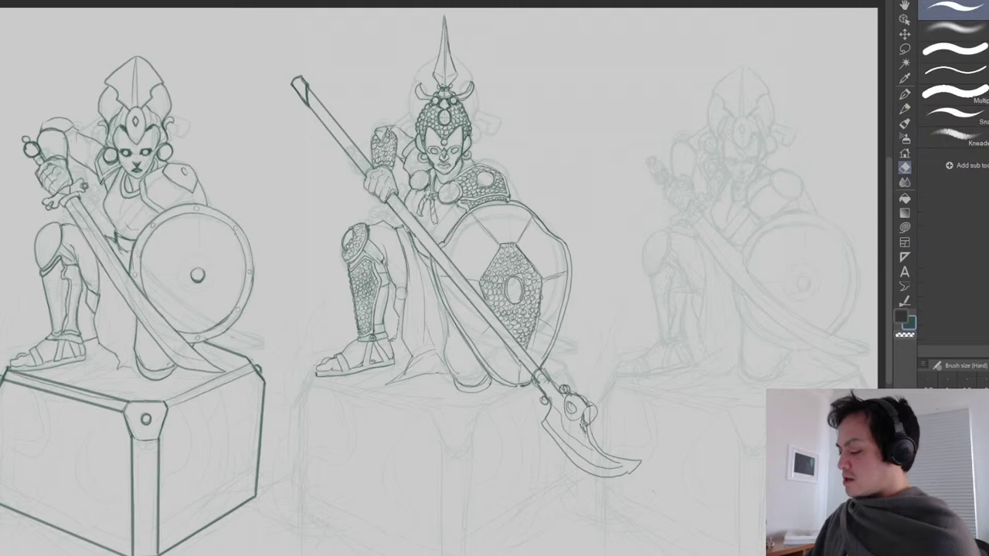
key("p")
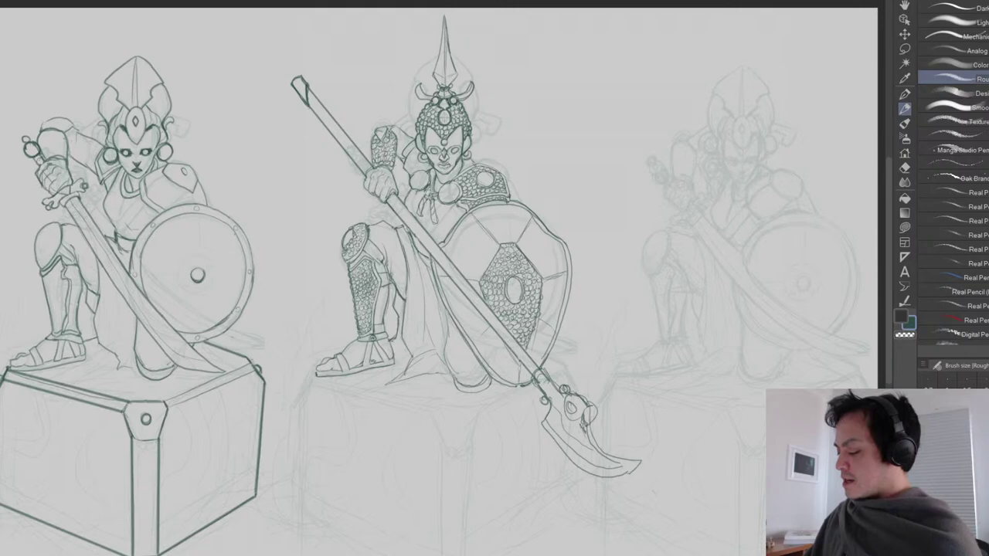
key("e")
key("p")
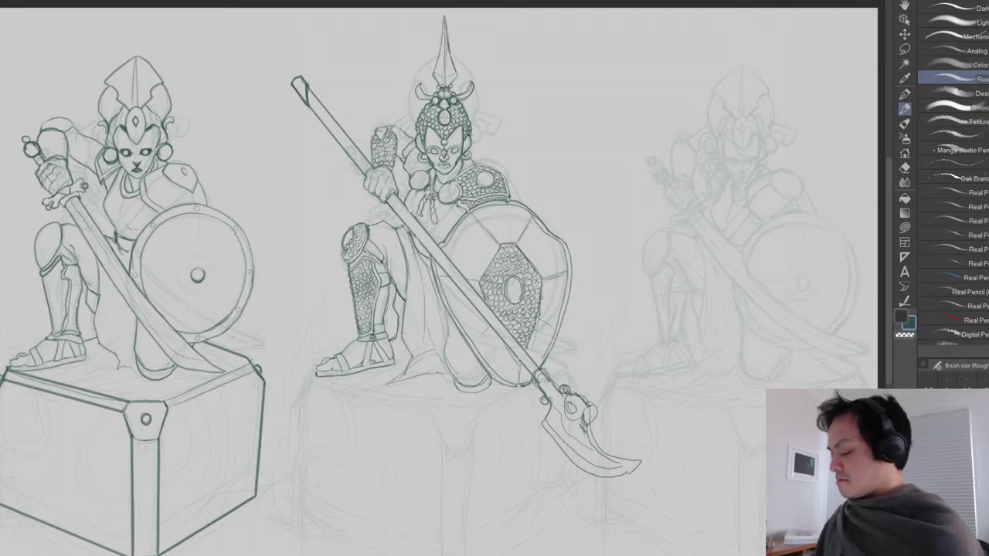
key("e")
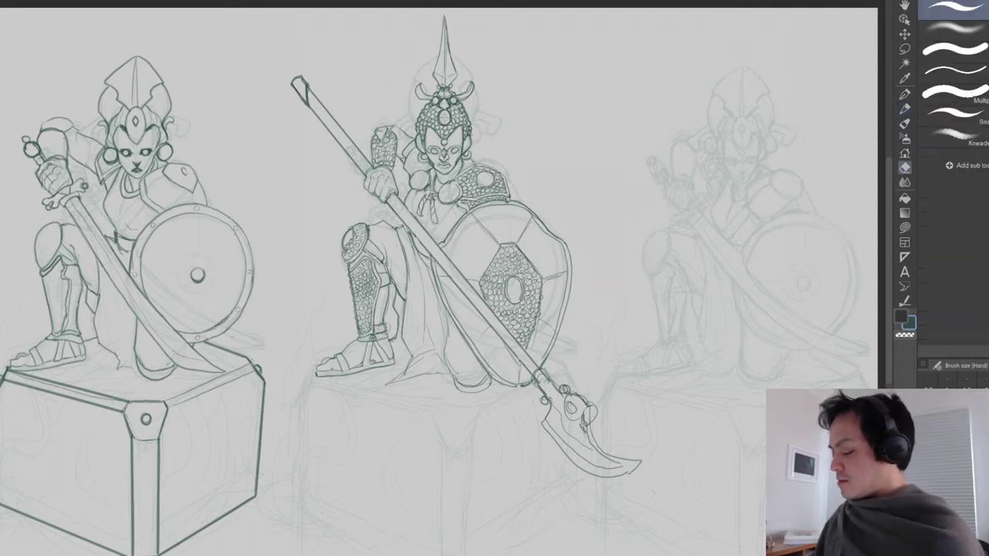
key("p")
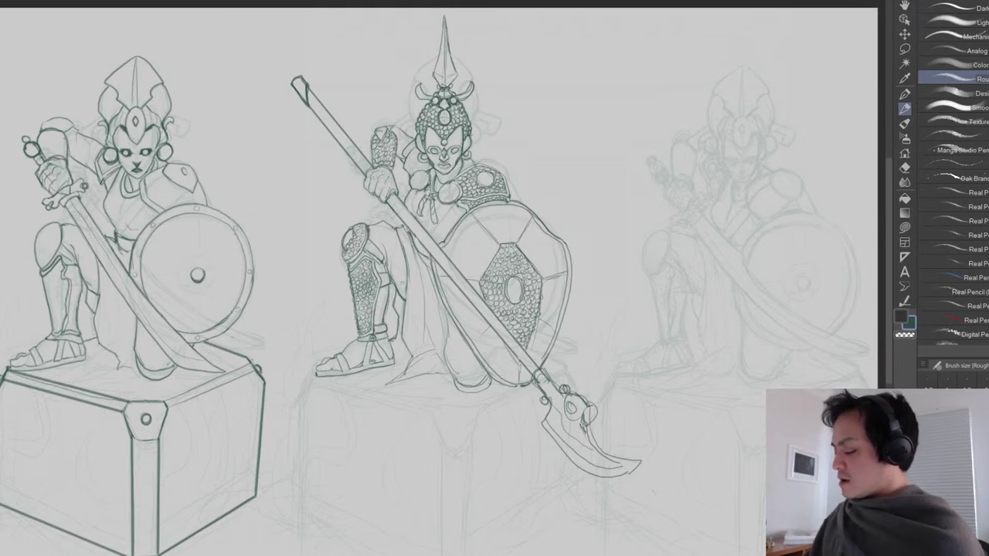
Erase and redraw the knotted cord between the two round clasps on the middle warrior's chest.
key("ctrl+0")
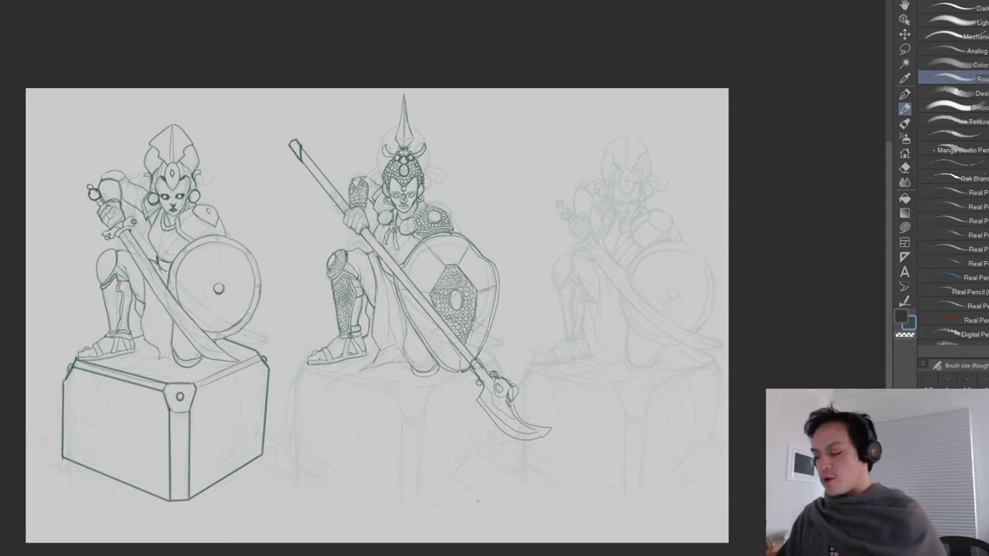
left_click_drag(412, 244, 433, 306)
scroll(433, 306, "up", 3)
key("e")
mouse_move(377, 279)
left_mouse_down()
mouse_move(377, 307)
mouse_move(394, 306)
mouse_move(403, 318)
mouse_move(407, 309)
mouse_move(376, 302)
mouse_move(387, 317)
mouse_move(379, 308)
left_mouse_up()
key("p")
key("e")
key("p")
key("e")
key("p")
mouse_move(385, 264)
left_mouse_down()
mouse_move(389, 282)
mouse_move(401, 285)
mouse_move(365, 245)
mouse_move(362, 264)
mouse_move(390, 262)
left_mouse_up()
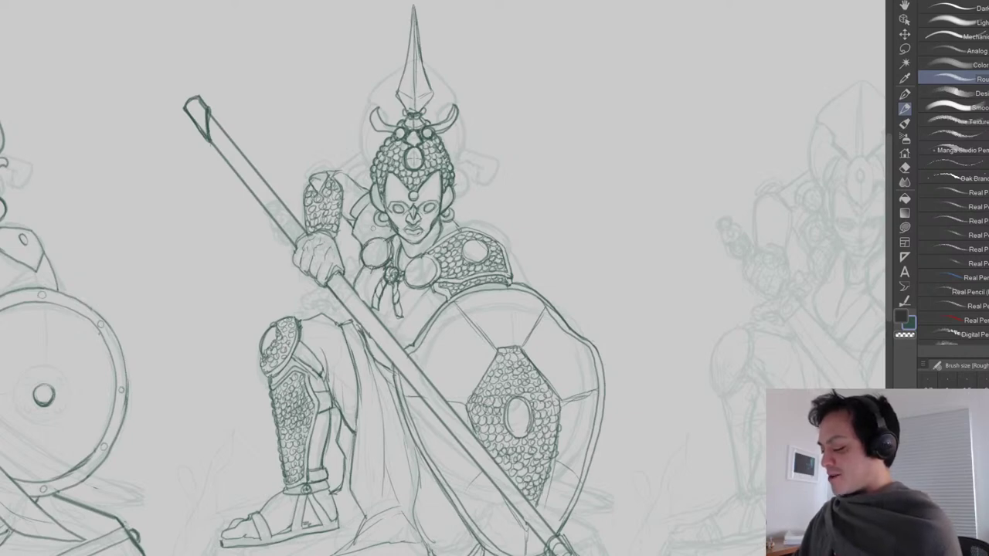
Fill the far shoulder guard behind the middle warrior's head with small overlapping scales.
mouse_move(358, 222)
left_mouse_down()
mouse_move(366, 243)
mouse_move(371, 207)
left_mouse_up()
left_click_drag(366, 211, 375, 204)
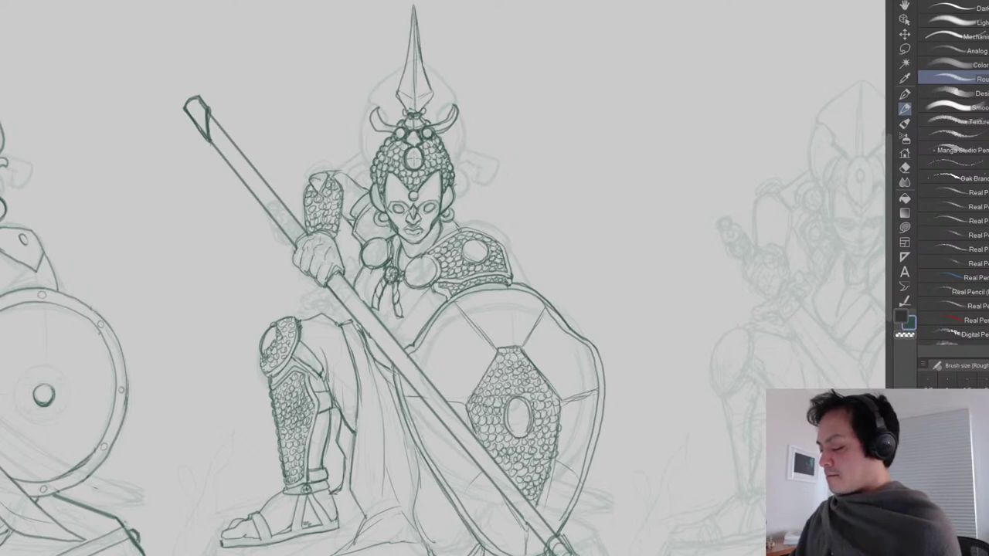
left_click_drag(402, 309, 417, 287)
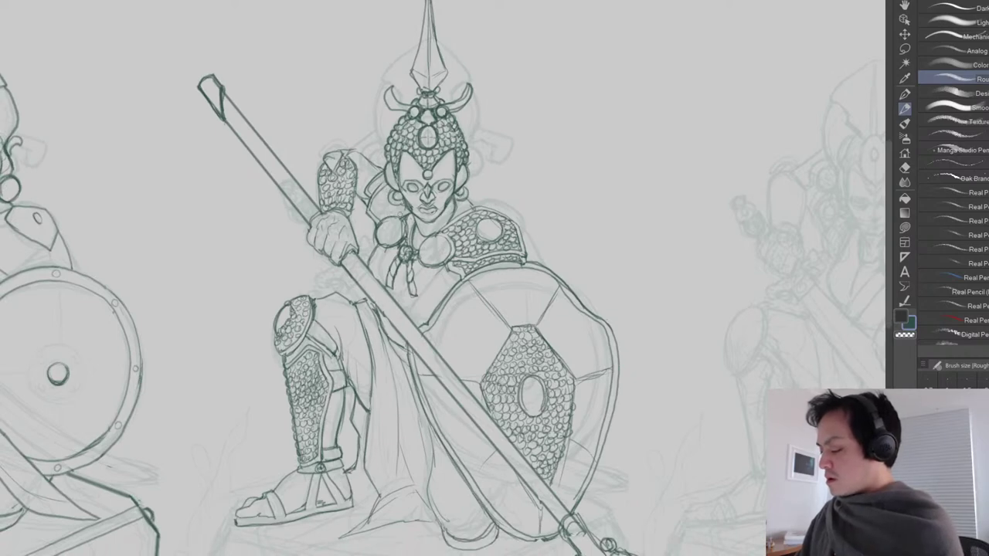
left_click_drag(403, 215, 413, 210)
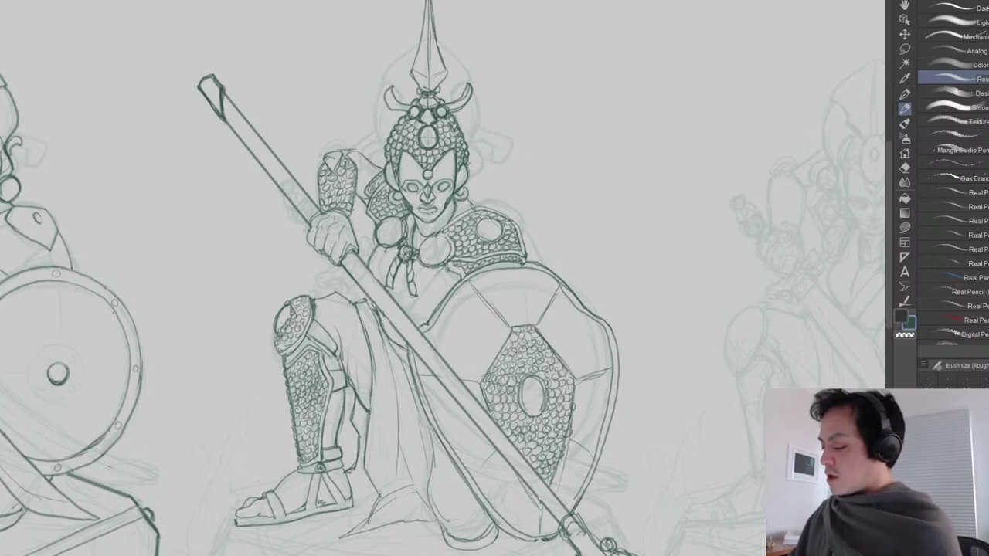
Erase the cloth beside the middle warrior's raised leg and redraw its folds with a shorter, rounded hem on the pedestal.
key("ctrl+0")
left_click_drag(554, 369, 438, 356)
scroll(439, 357, "up", 4)
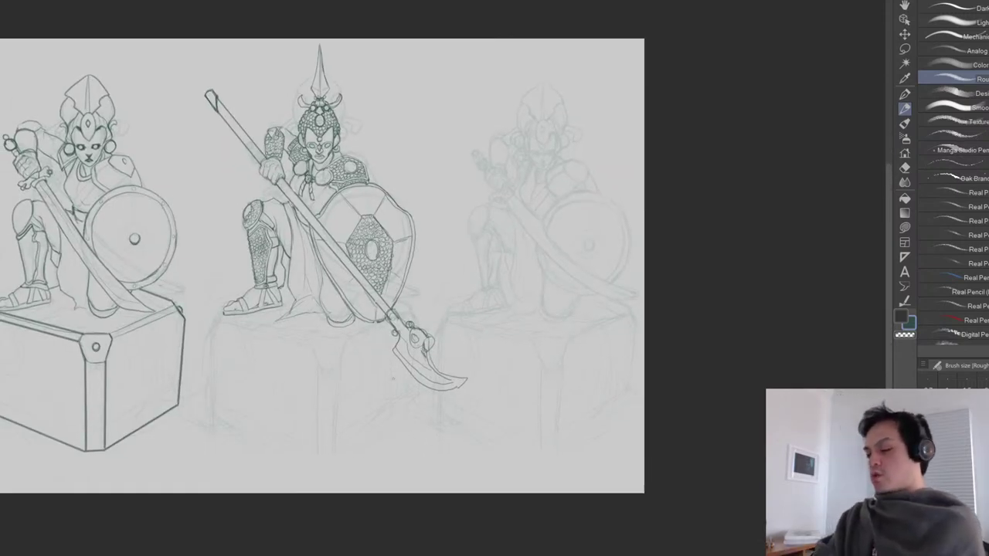
key("e")
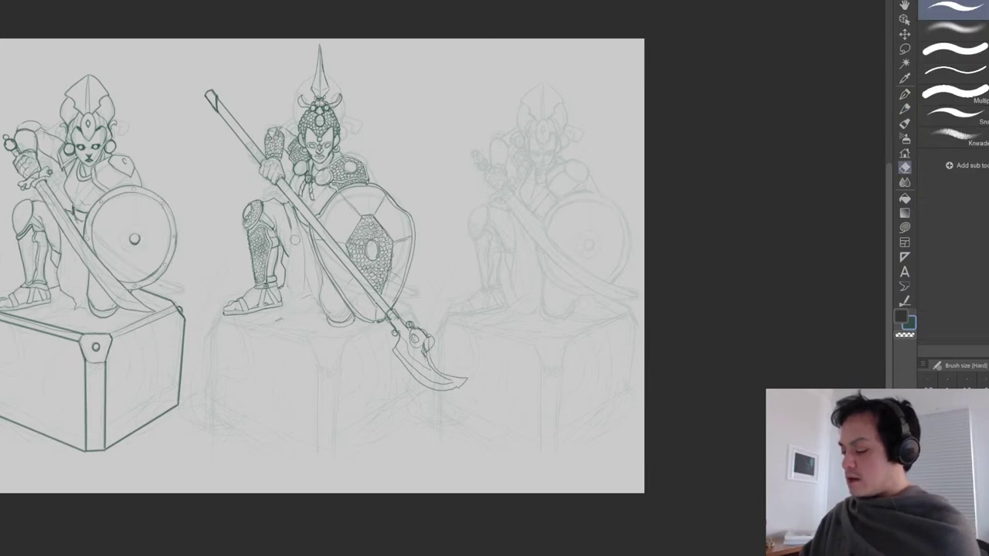
key("p")
left_click_drag(298, 239, 299, 269)
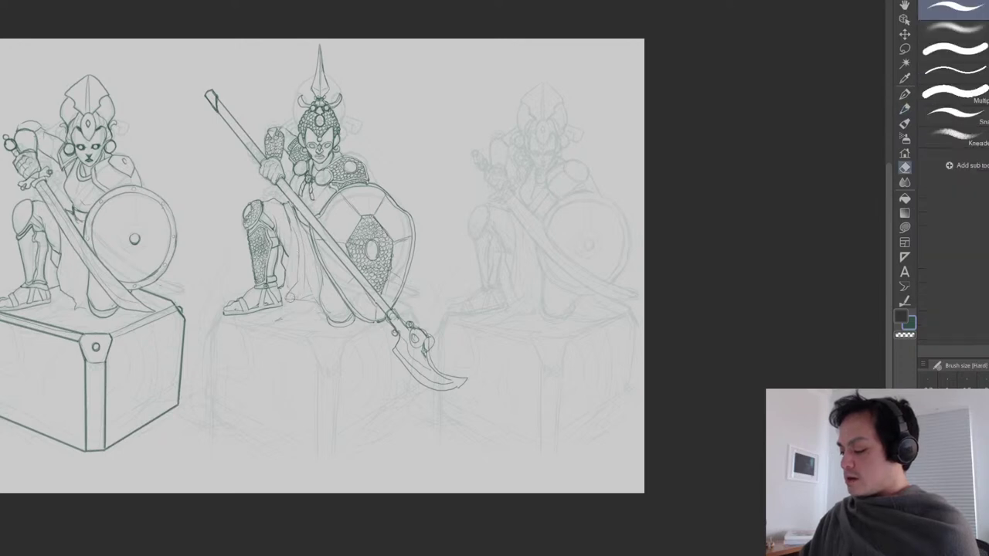
left_click_drag(285, 307, 312, 312)
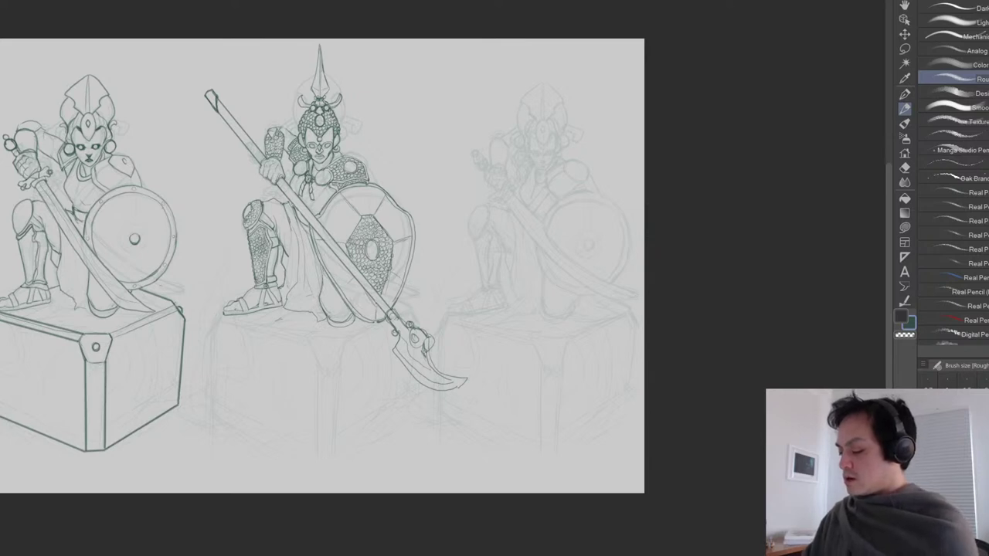
Clean up the stray lines beneath the middle warrior's lowered knee on the pedestal.
key("e")
mouse_move(329, 317)
left_mouse_down()
mouse_move(352, 316)
mouse_move(352, 324)
left_mouse_up()
key("p")
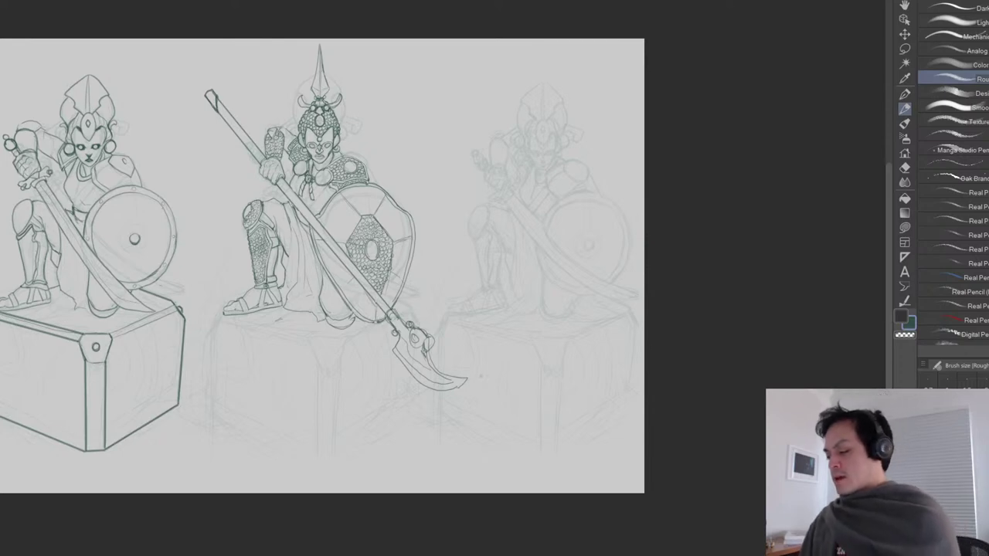
Redraw the upper rim and upper panel lines of the middle warrior's shield, erasing the excess along its curved edge.
left_click_drag(382, 207, 398, 252)
key("ctrl+plus")
key("ctrl+plus")
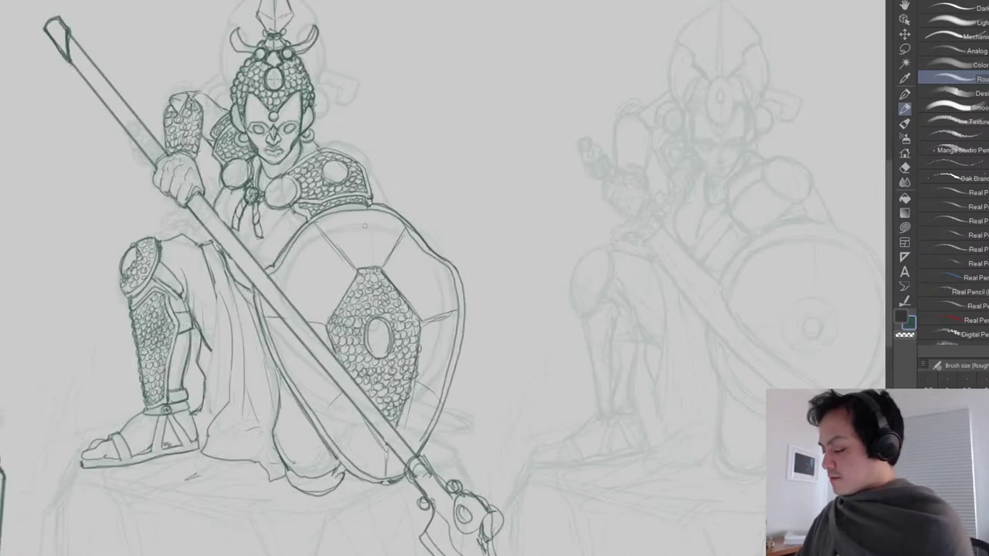
left_click_drag(317, 222, 356, 268)
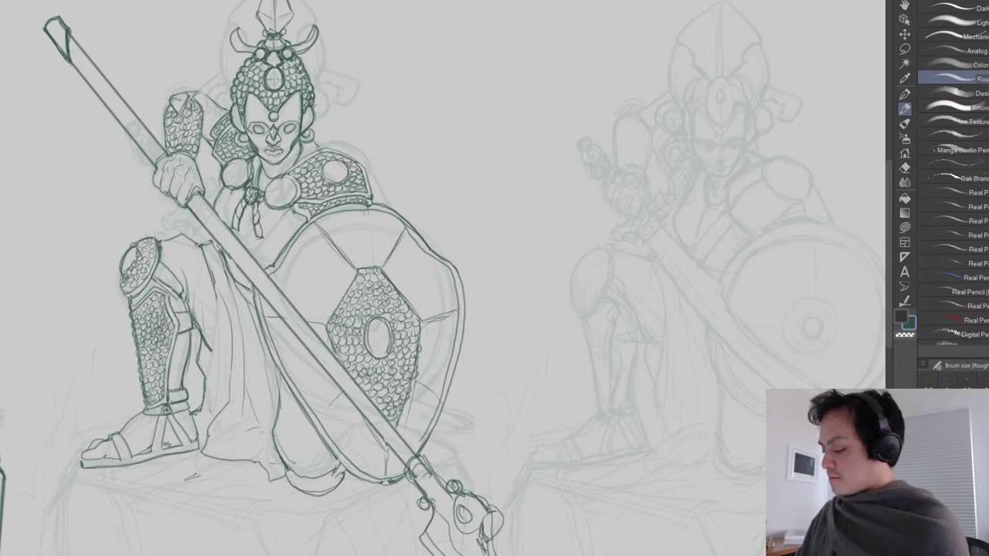
left_click_drag(313, 219, 389, 206)
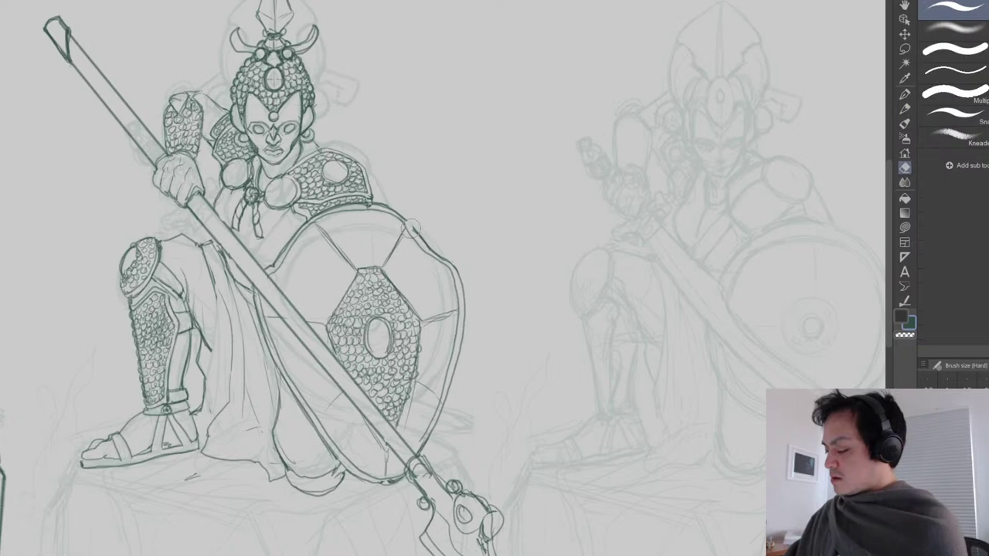
left_click_drag(410, 224, 441, 255)
left_click_drag(390, 487, 446, 354)
key("e")
key("p")
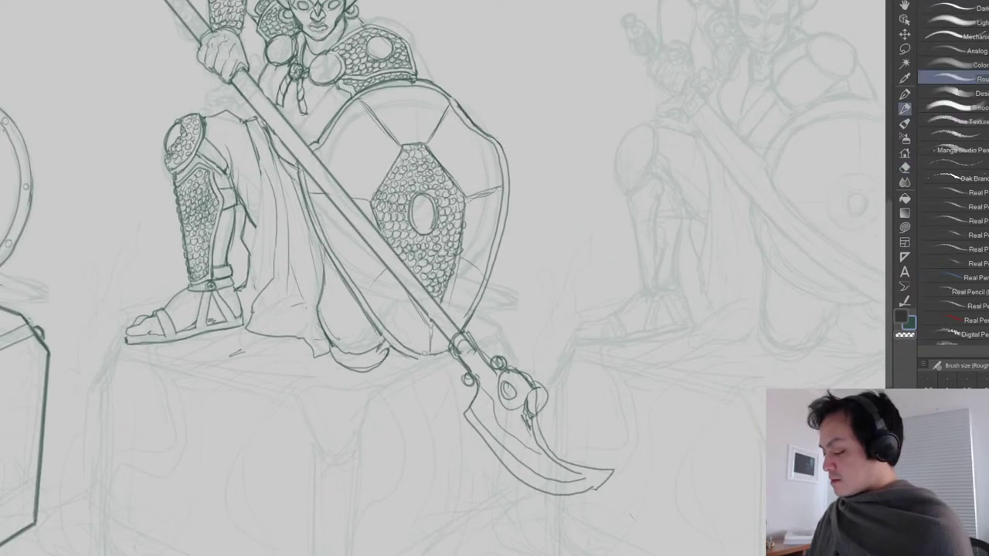
Erase and redraw the lower rim of the middle warrior's shield around the polearm shaft.
left_click_drag(414, 362, 448, 351)
mouse_move(464, 308)
left_mouse_down()
mouse_move(465, 328)
mouse_move(476, 291)
mouse_move(458, 332)
left_mouse_up()
key("e")
key("p")
key("e")
key("p")
left_click_drag(493, 286, 430, 351)
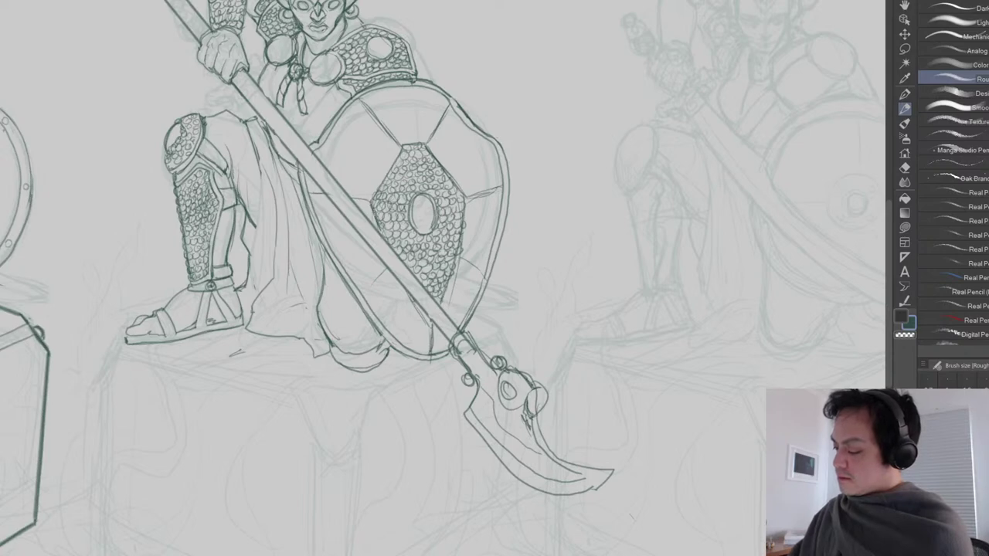
Strengthen the outline of the scaled centre panel and the nearby seams on the middle warrior's shield.
mouse_move(373, 199)
left_mouse_down()
mouse_move(405, 147)
mouse_move(425, 148)
left_mouse_up()
left_click_drag(415, 150, 416, 157)
left_click_drag(470, 120, 472, 104)
left_click_drag(462, 304, 524, 428)
Lasso the middle warrior's head and spiked helmet, enlarge them slightly, reposition them over the neck and clear the selection.
scroll(523, 428, "down", 3)
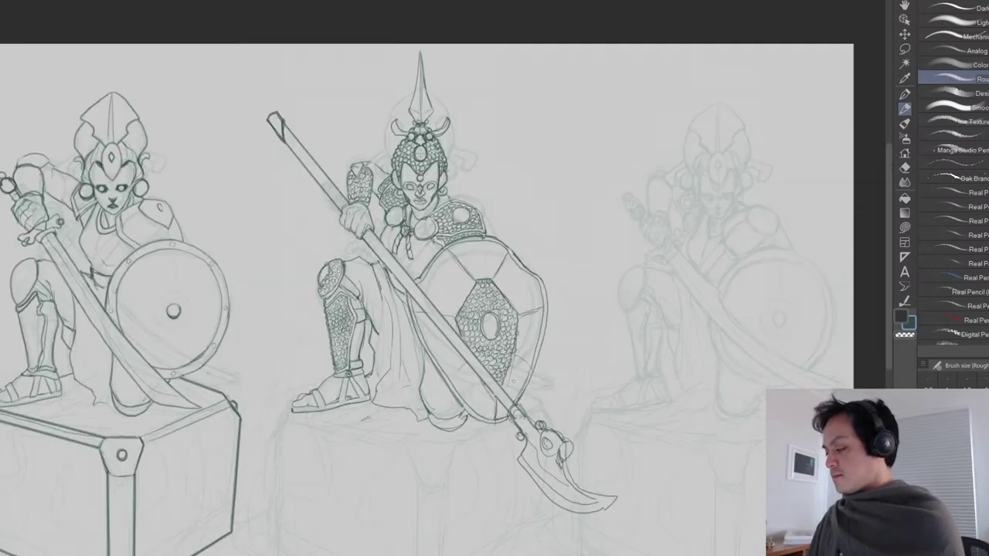
scroll(486, 403, "down", 2)
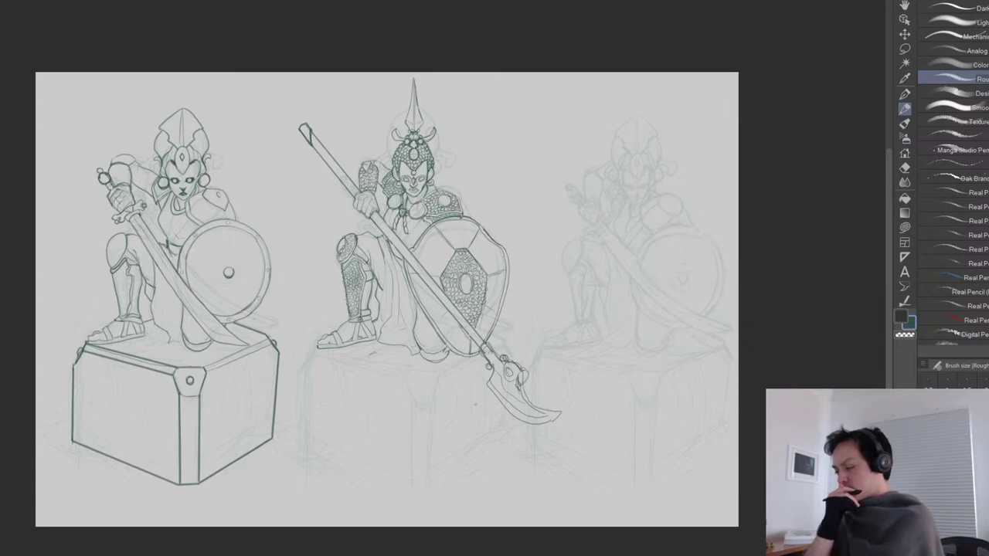
left_click_drag(439, 214, 451, 291)
scroll(451, 291, "up", 1)
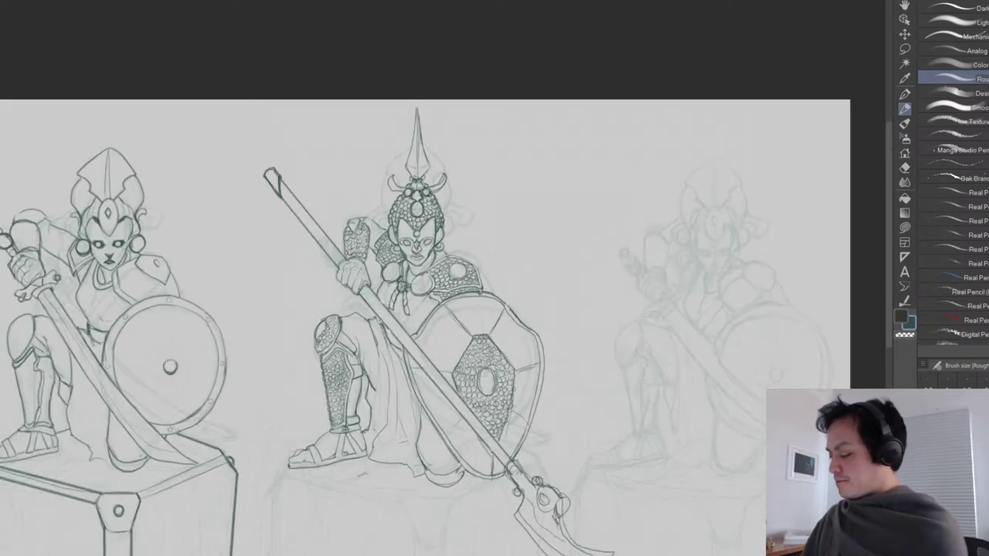
key("m")
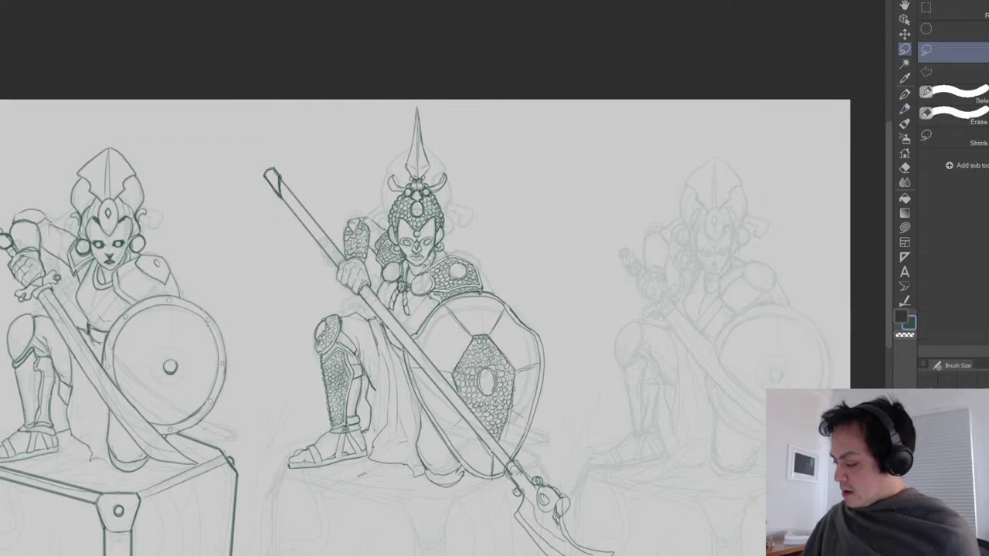
mouse_move(437, 251)
left_mouse_down()
mouse_move(450, 247)
mouse_move(455, 128)
mouse_move(363, 158)
mouse_move(391, 225)
mouse_move(376, 250)
mouse_move(382, 266)
left_mouse_up()
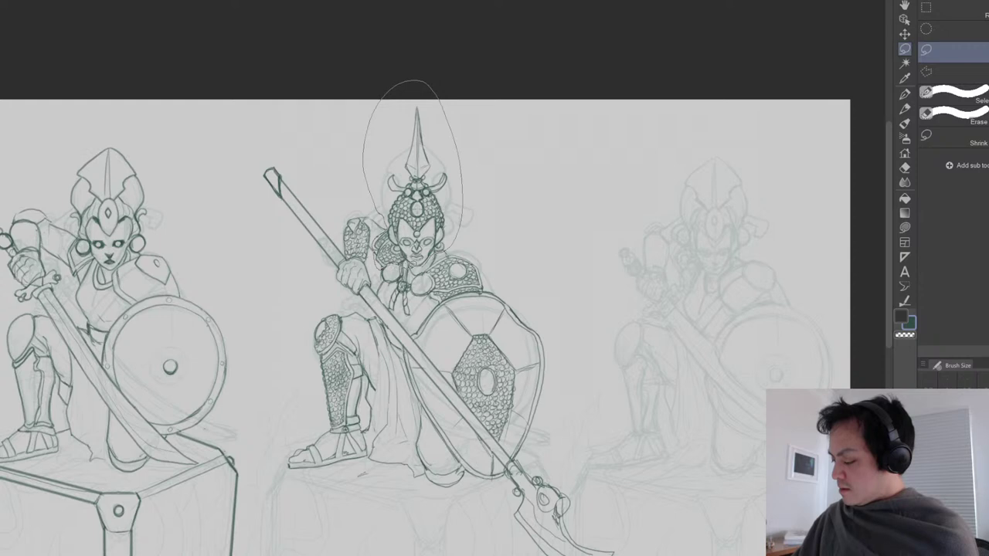
left_click_drag(382, 267, 387, 255)
key("p")
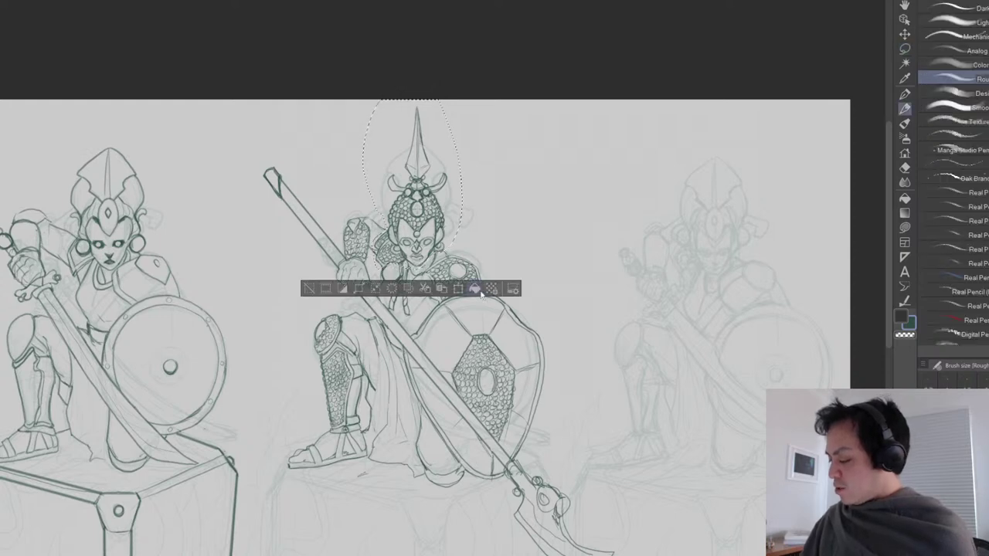
key("ctrl+t")
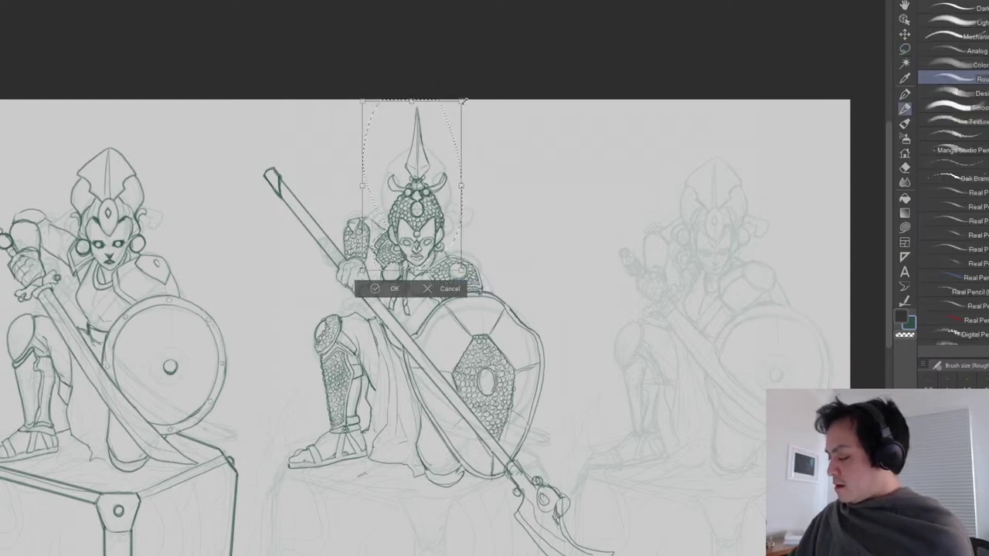
left_click_drag(477, 88, 478, 85)
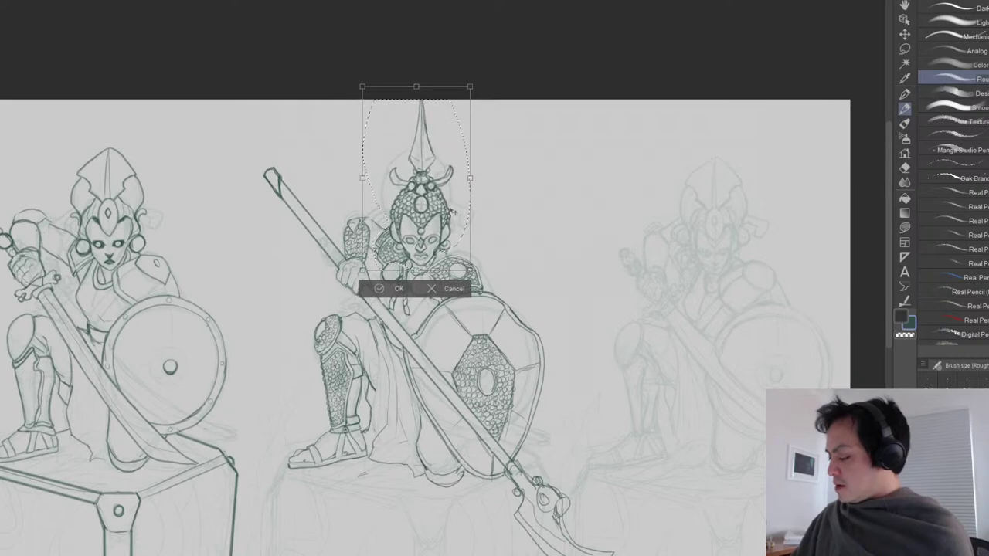
left_click_drag(447, 247, 444, 248)
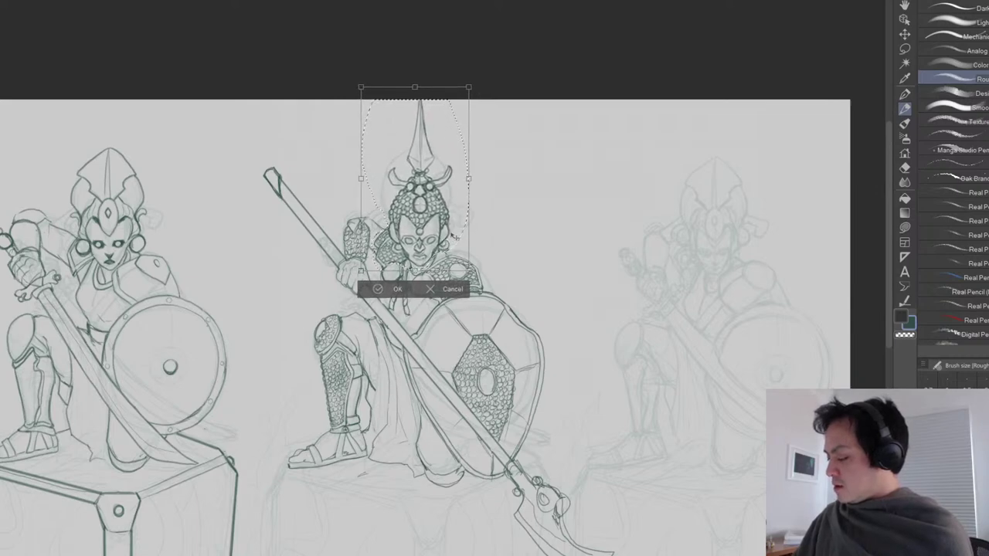
left_click_drag(474, 83, 477, 81)
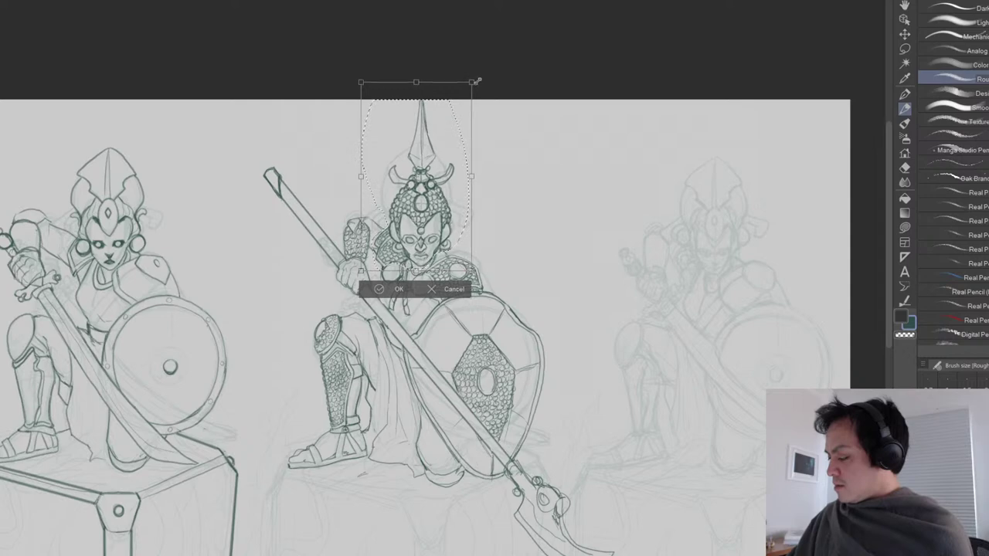
left_click_drag(454, 228, 451, 226)
key("Down")
key("Down")
key("Left")
key("Left")
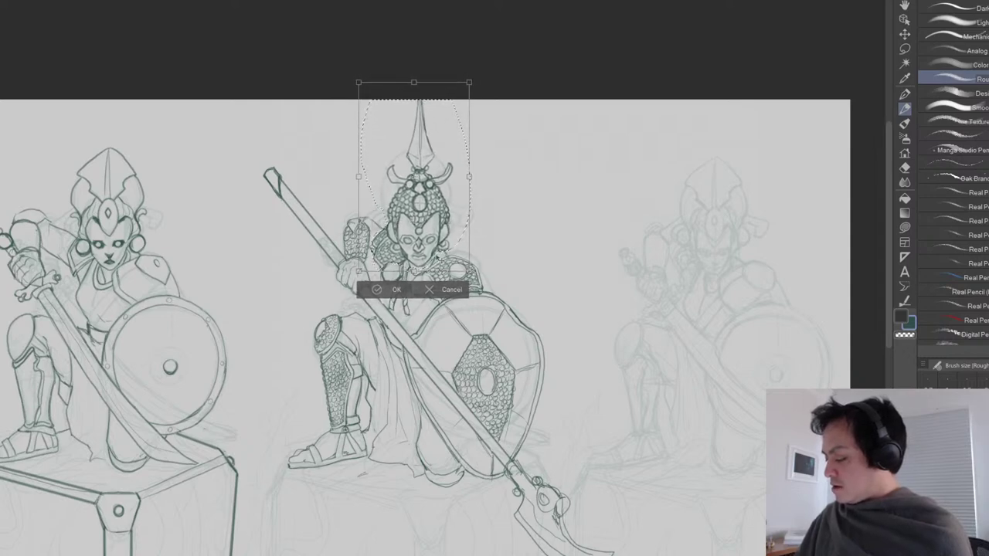
left_click(383, 291)
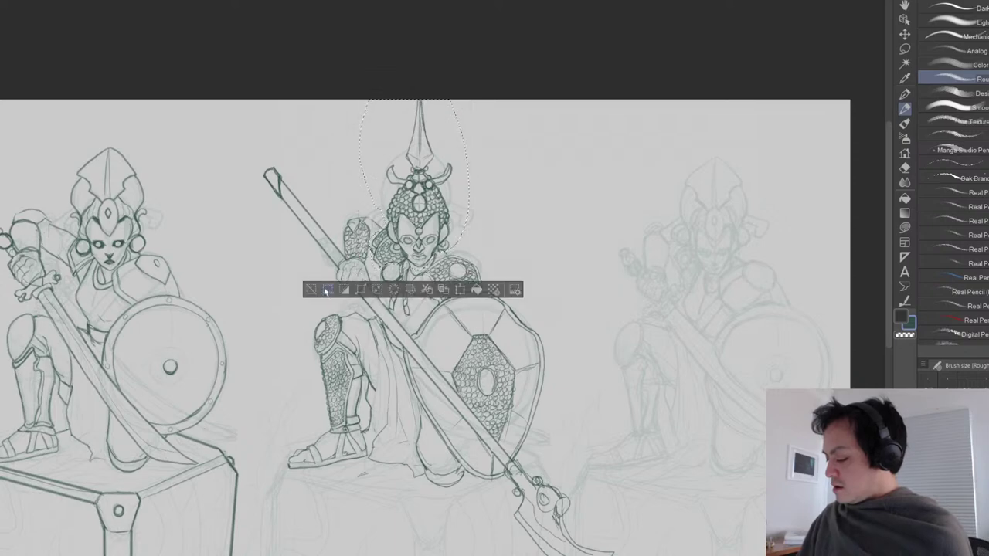
left_click(316, 291)
Erase part of the scales on the middle warrior's raised forearm guard and draw an oval ornament in their place.
left_click_drag(448, 343, 461, 288)
scroll(472, 336, "down", 3)
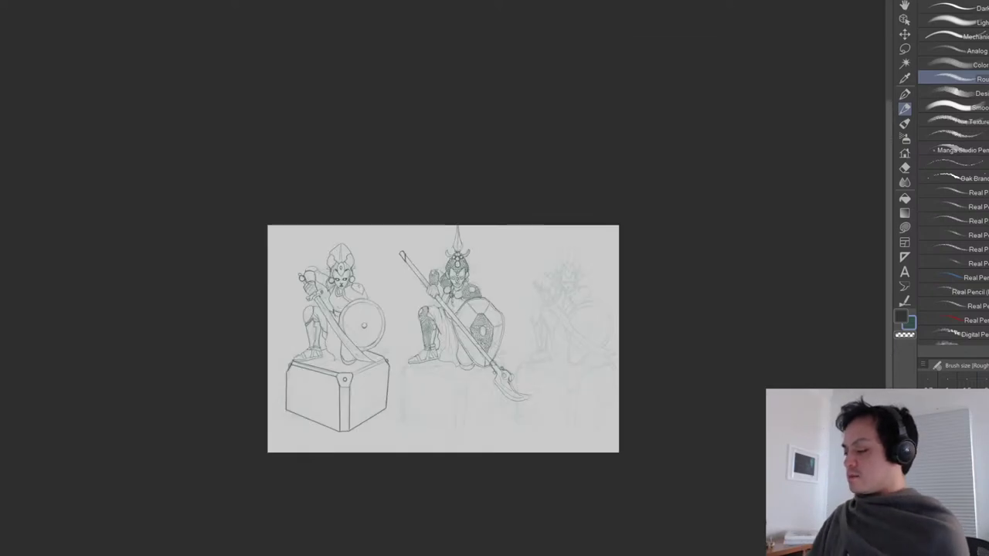
left_click_drag(481, 439, 495, 458)
scroll(495, 372, "up", 3)
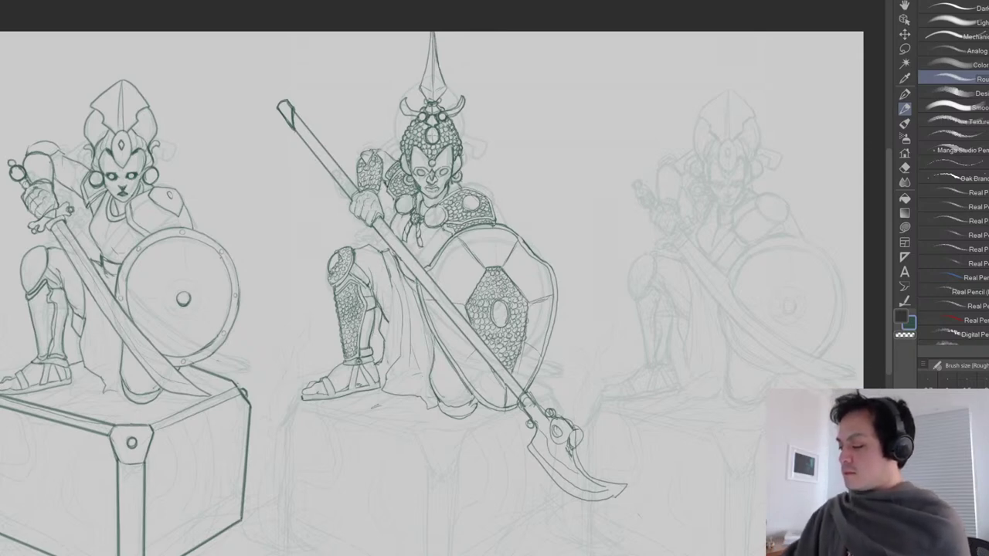
left_click_drag(363, 146, 388, 153)
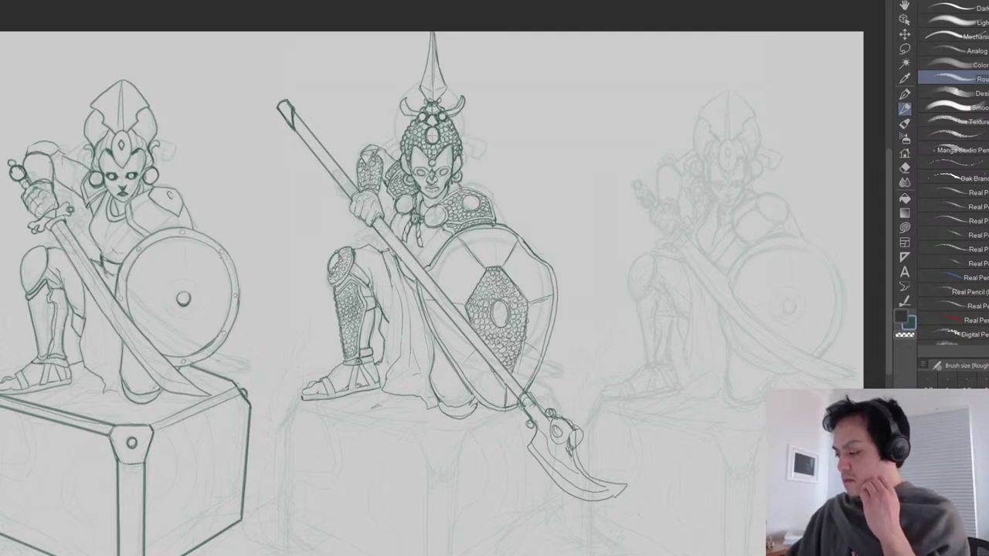
key("e")
left_click_drag(371, 165, 363, 180)
key("p")
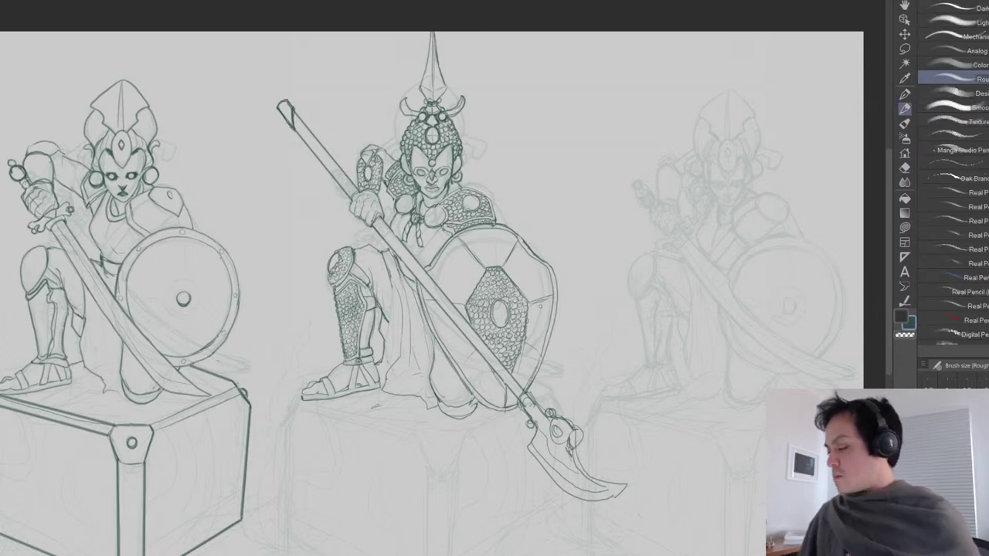
Erase scales along the centre of the middle warrior's shin guard and draw a vertical row of rounded ornaments there.
left_click_drag(512, 307, 488, 277)
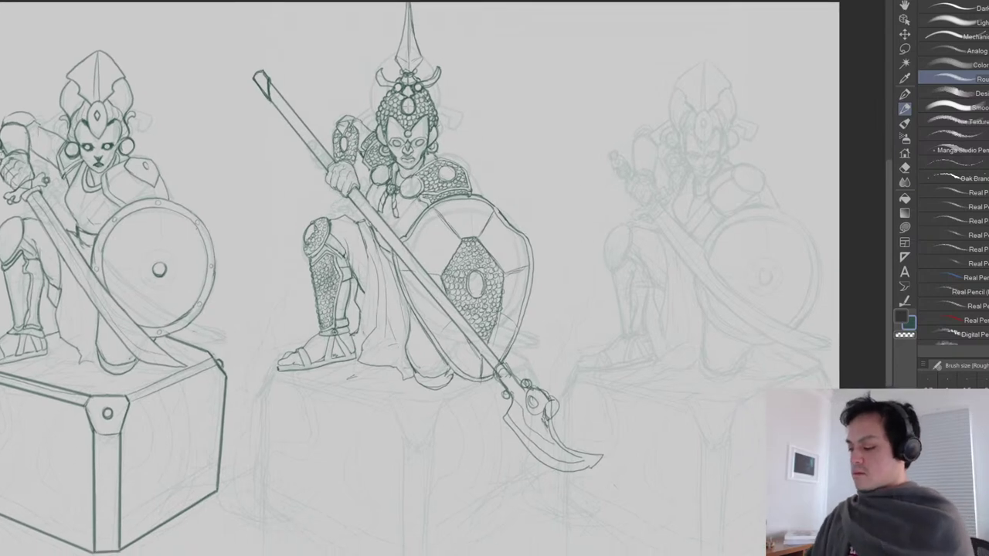
key("e")
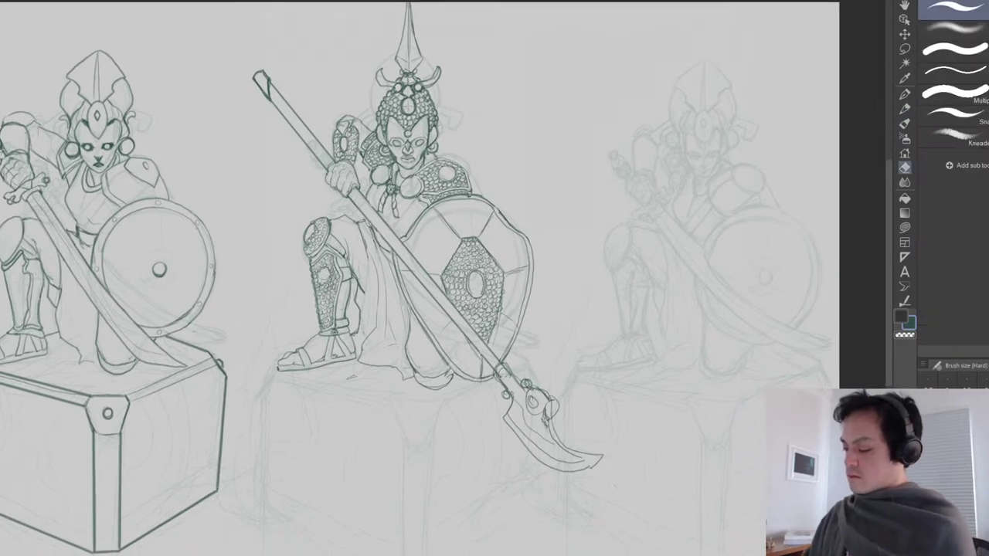
key("p")
mouse_move(321, 271)
left_mouse_down()
mouse_move(328, 277)
mouse_move(310, 282)
mouse_move(328, 302)
left_mouse_up()
key("ctrl+minus")
key("ctrl+plus")
key("e")
key("p")
left_click_drag(323, 294, 328, 302)
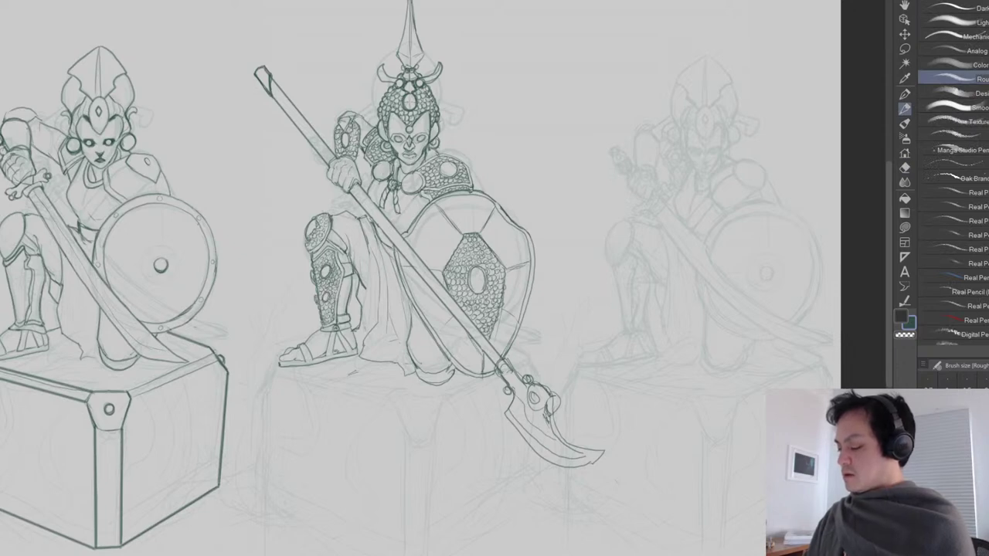
Add a small scaled trim along the bottom of the middle warrior's lowered knee.
key("ctrl+minus")
key("ctrl+minus")
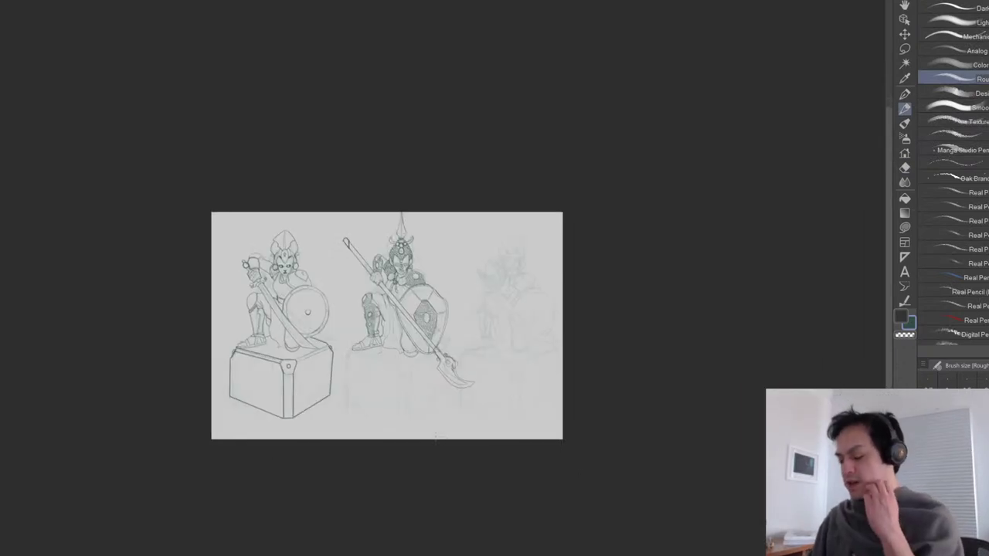
left_click_drag(399, 369, 331, 452)
scroll(371, 380, "up", 2)
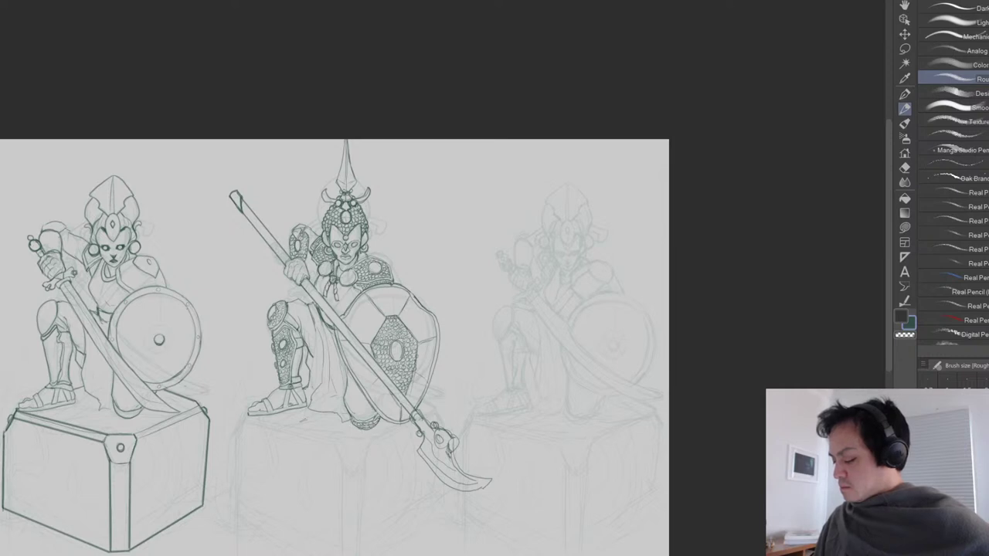
left_click_drag(343, 423, 355, 414)
Draw a curved bracket with a tapering post down the front corner of the middle warrior's pedestal.
left_click_drag(396, 454, 391, 349)
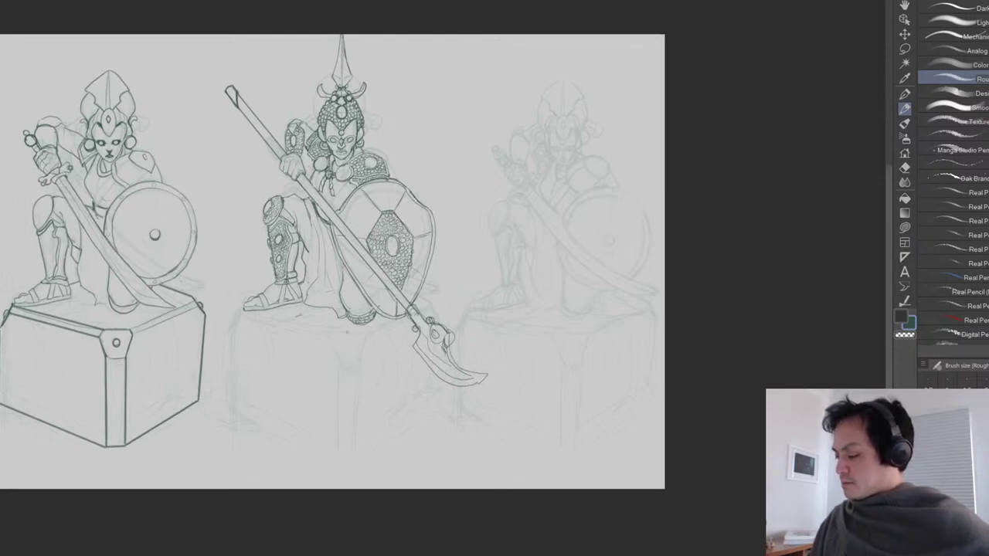
left_click_drag(323, 328, 343, 369)
mouse_move(342, 332)
left_mouse_down()
mouse_move(369, 336)
mouse_move(345, 383)
mouse_move(348, 459)
left_mouse_up()
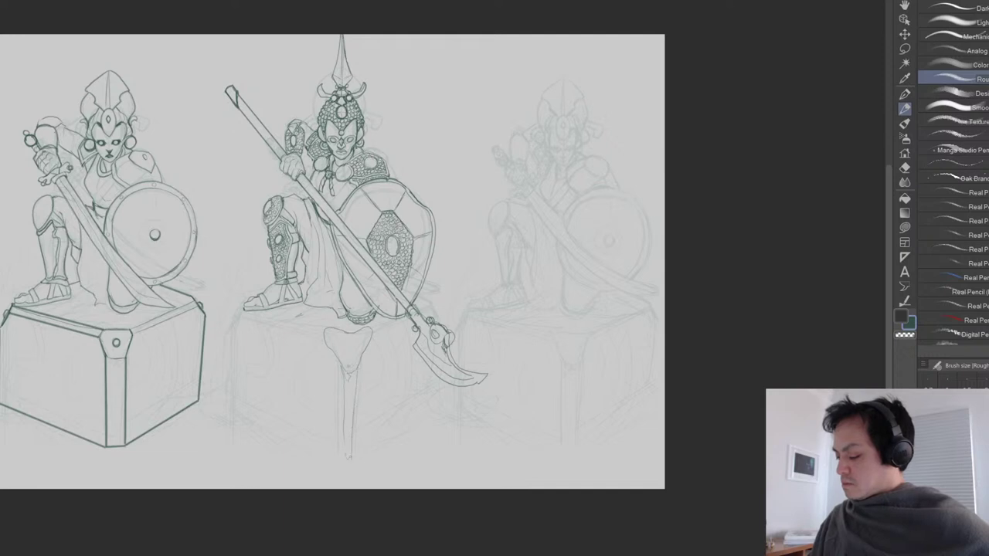
Sketch the ornate side corner brackets and posts of the middle pedestal and outline its bottom and top edges.
mouse_move(241, 303)
left_mouse_down()
mouse_move(219, 332)
mouse_move(228, 417)
left_mouse_up()
mouse_move(236, 354)
left_mouse_down()
mouse_move(231, 415)
mouse_move(339, 469)
mouse_move(425, 403)
left_mouse_up()
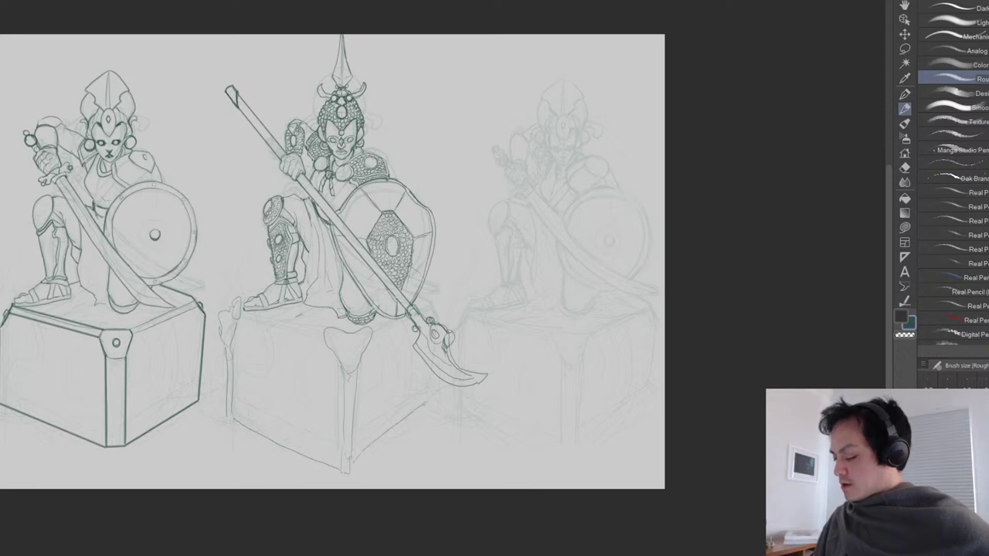
left_click_drag(429, 291, 436, 315)
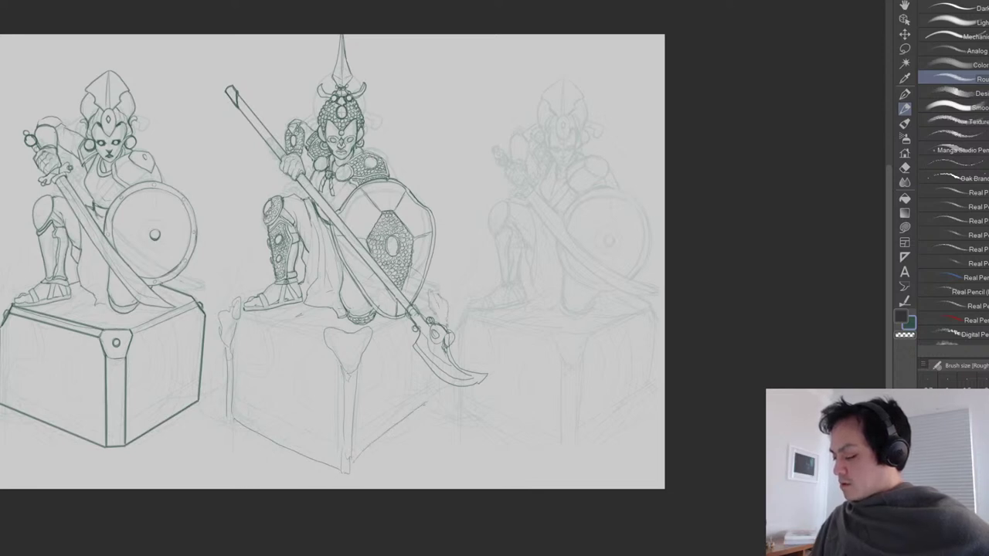
mouse_move(437, 378)
left_mouse_down()
mouse_move(439, 394)
mouse_move(421, 405)
left_mouse_up()
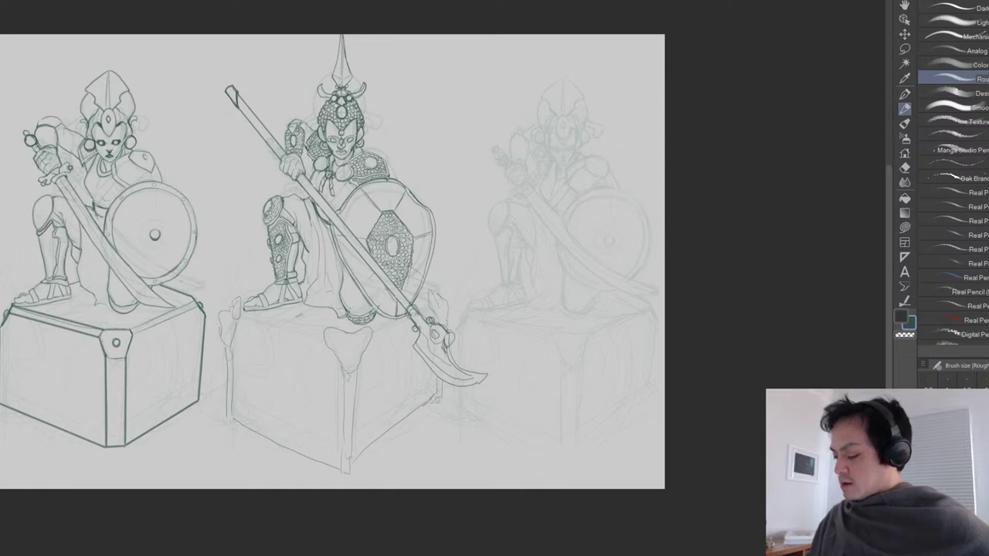
mouse_move(275, 323)
left_mouse_down()
mouse_move(321, 337)
mouse_move(414, 316)
left_mouse_up()
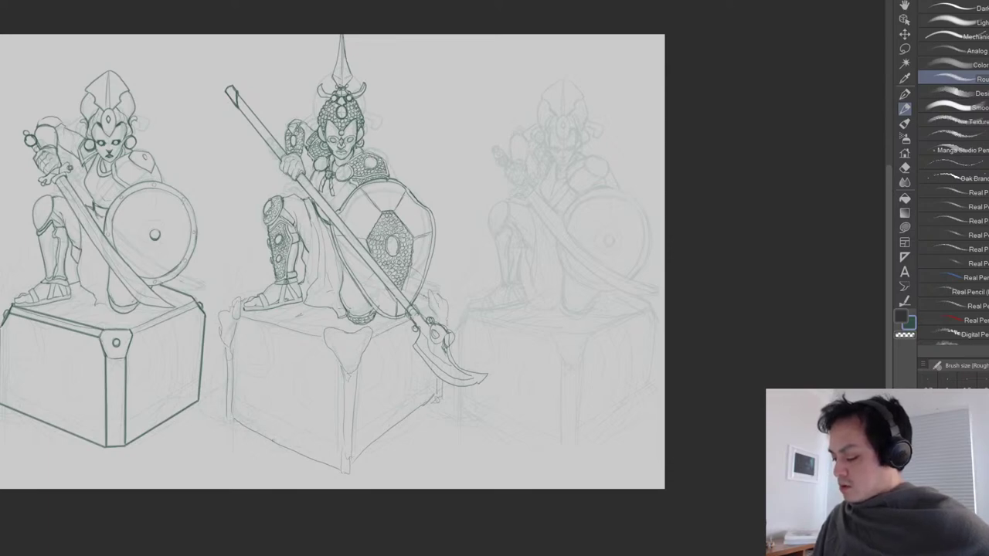
Sketch a wider base outline on the ground around the middle pedestal.
left_click_drag(214, 405, 199, 410)
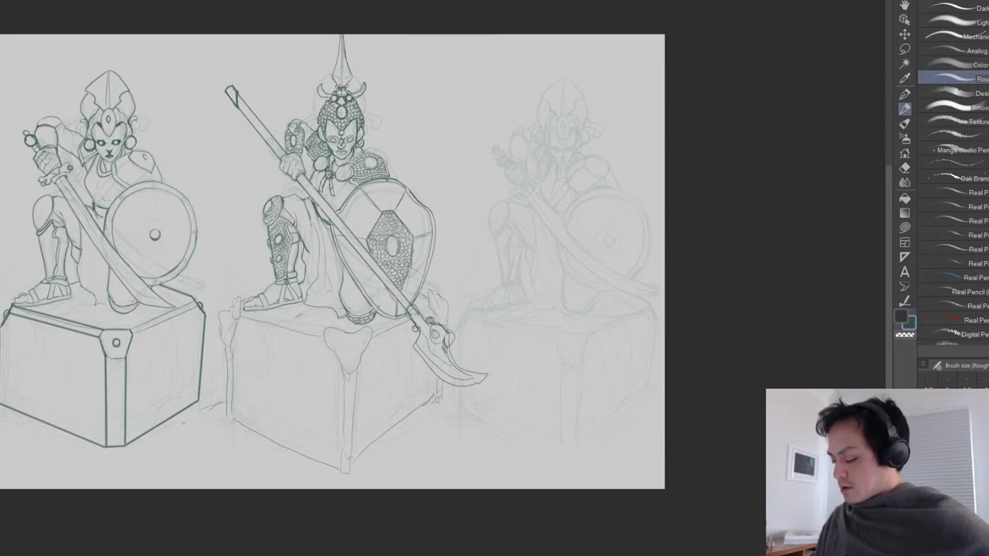
left_click_drag(225, 456, 283, 488)
left_click_drag(397, 488, 448, 443)
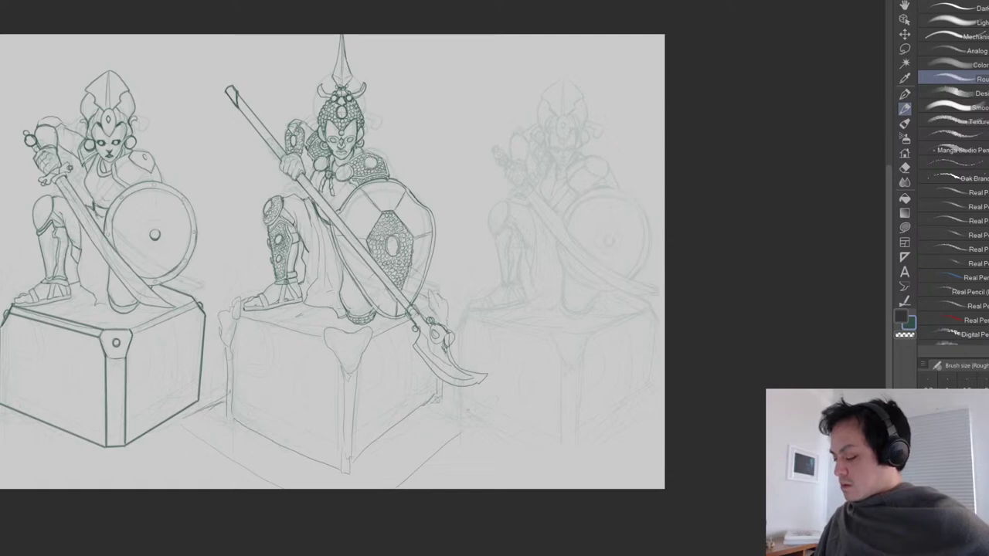
Add vertical corner edges to the wide ground base around the middle warrior's pedestal.
left_click_drag(486, 424, 479, 385)
scroll(481, 379, "down", 4)
scroll(479, 385, "up", 3)
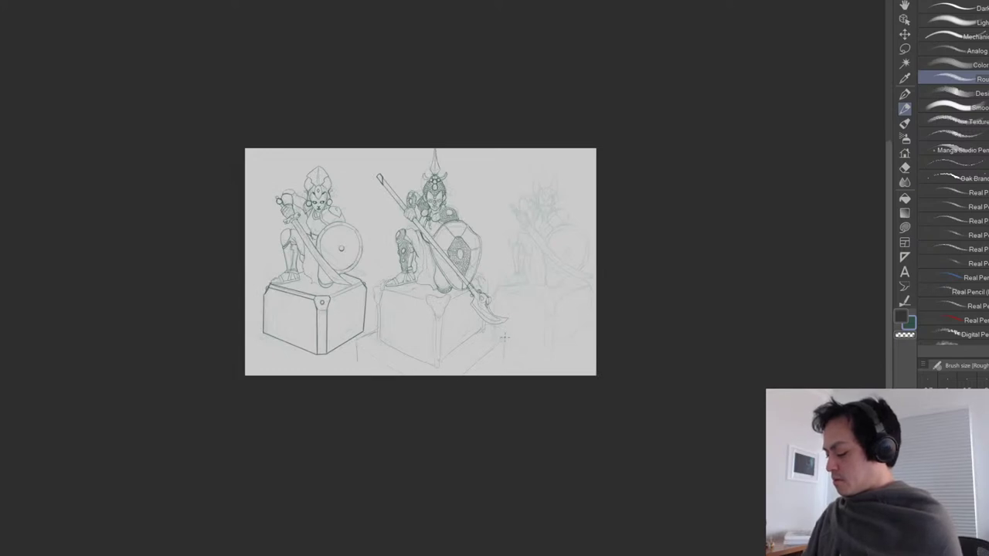
left_click_drag(495, 390, 430, 385)
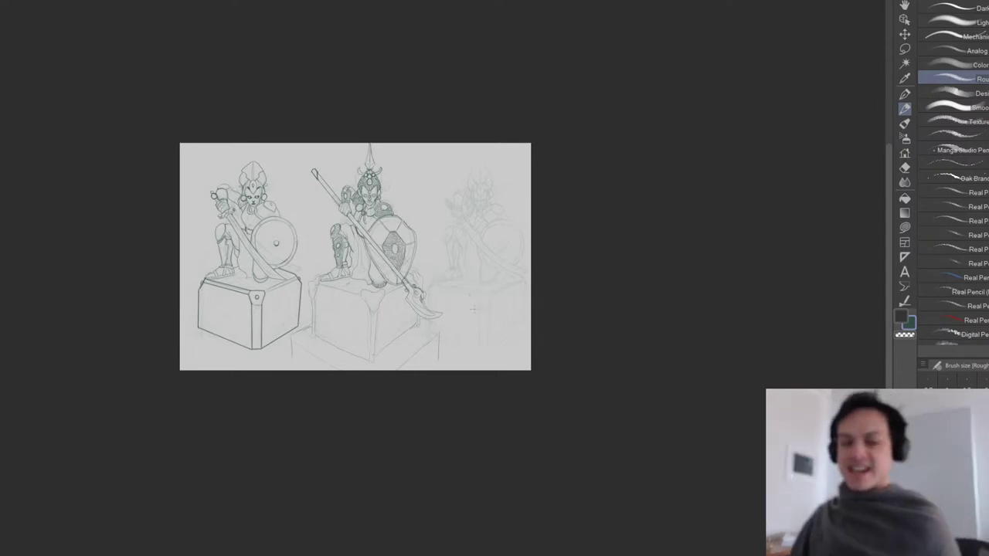
Compare the finished left and middle warriors with the faint underdrawing of the third statue, especially its head.
left_click_drag(485, 294, 479, 333)
scroll(479, 332, "up", 3)
left_click_drag(480, 189, 470, 264)
scroll(469, 264, "up", 1)
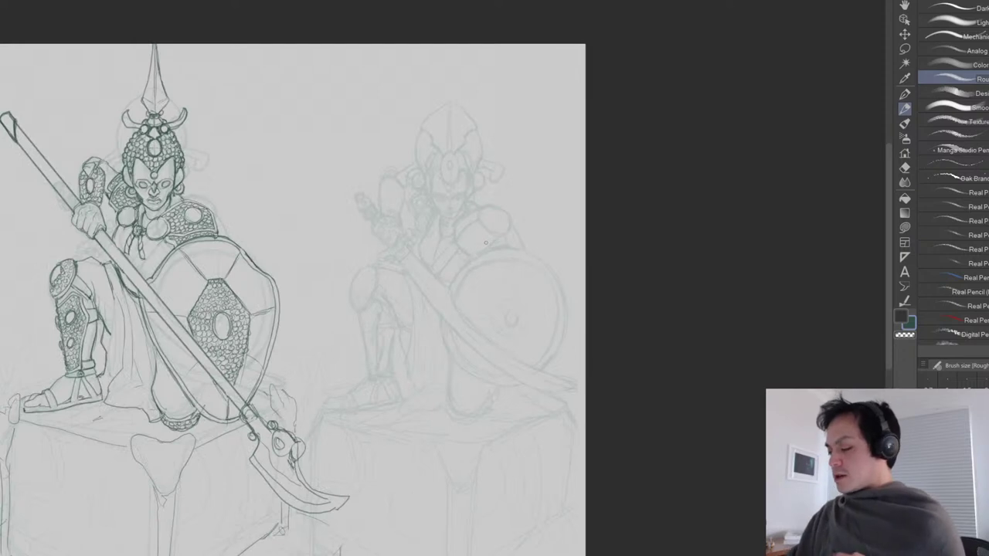
left_click_drag(289, 362, 608, 324)
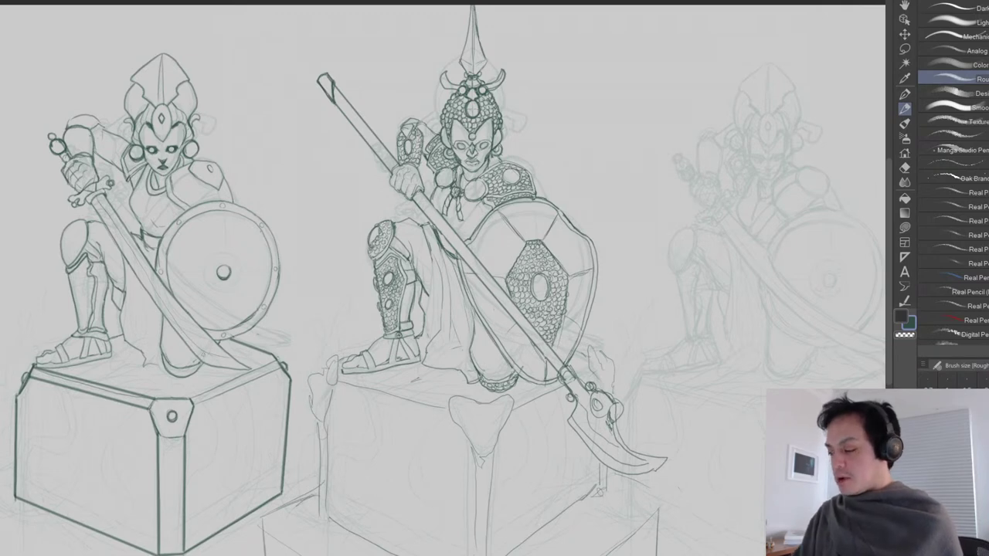
left_click_drag(667, 302, 420, 315)
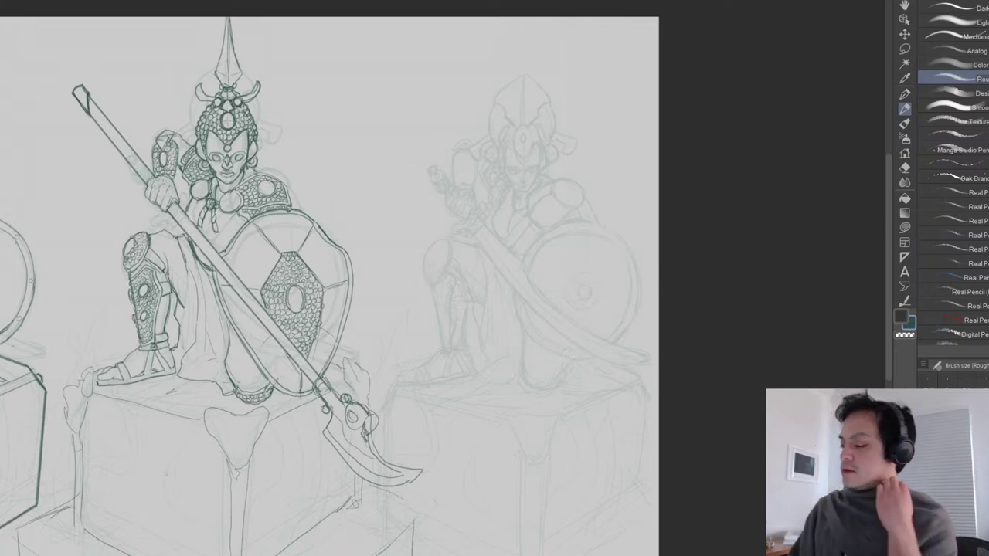
left_click_drag(520, 256, 509, 275)
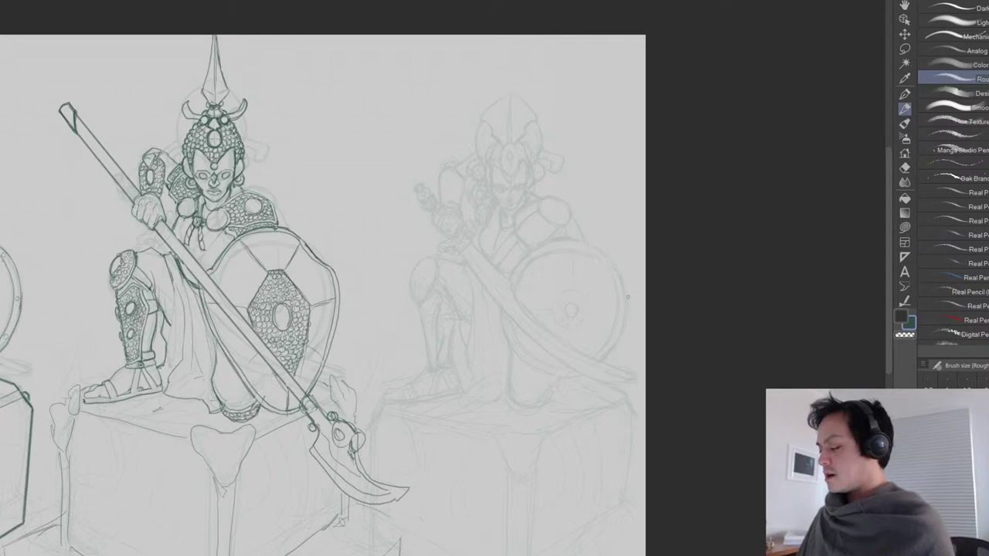
left_click_drag(564, 275, 547, 285)
scroll(499, 209, "up", 1)
scroll(498, 211, "up", 2)
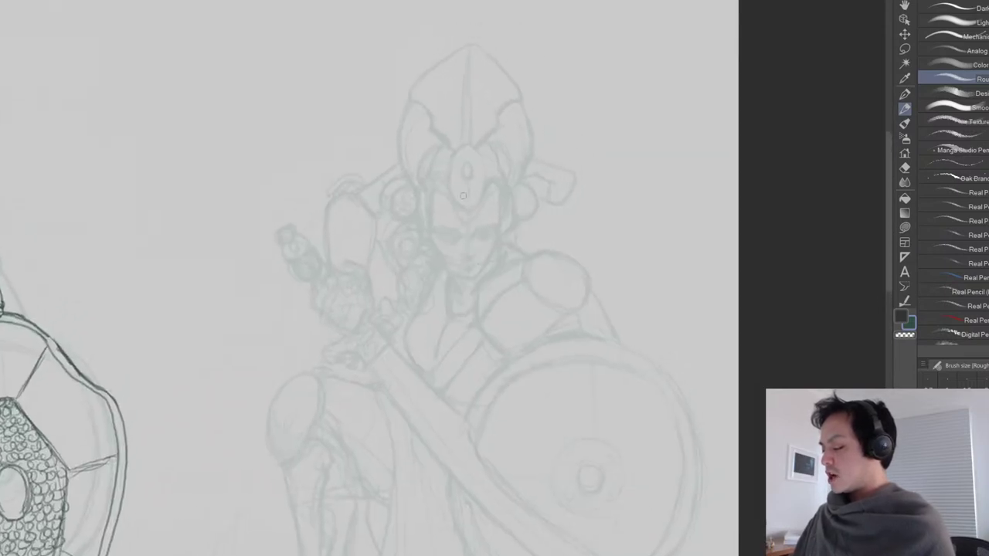
Draw a pair of long upward-curving horns with rounded bases on either side of the third warrior's helmet.
mouse_move(437, 172)
left_mouse_down()
mouse_move(444, 198)
mouse_move(434, 171)
mouse_move(380, 128)
mouse_move(355, 126)
left_mouse_up()
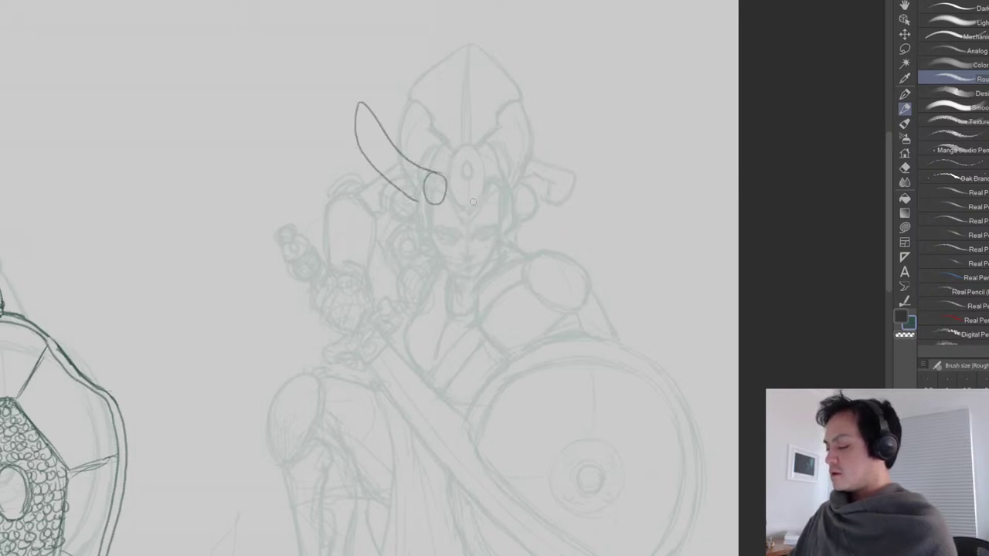
key("ctrl+z")
mouse_move(433, 197)
left_mouse_down()
mouse_move(439, 173)
mouse_move(403, 151)
mouse_move(364, 103)
mouse_move(401, 183)
mouse_move(437, 200)
left_mouse_up()
mouse_move(493, 172)
left_mouse_down()
mouse_move(595, 99)
mouse_move(570, 152)
mouse_move(517, 190)
mouse_move(498, 196)
mouse_move(492, 168)
mouse_move(491, 190)
mouse_move(491, 172)
mouse_move(498, 184)
mouse_move(431, 187)
left_mouse_up()
key("e")
key("p")
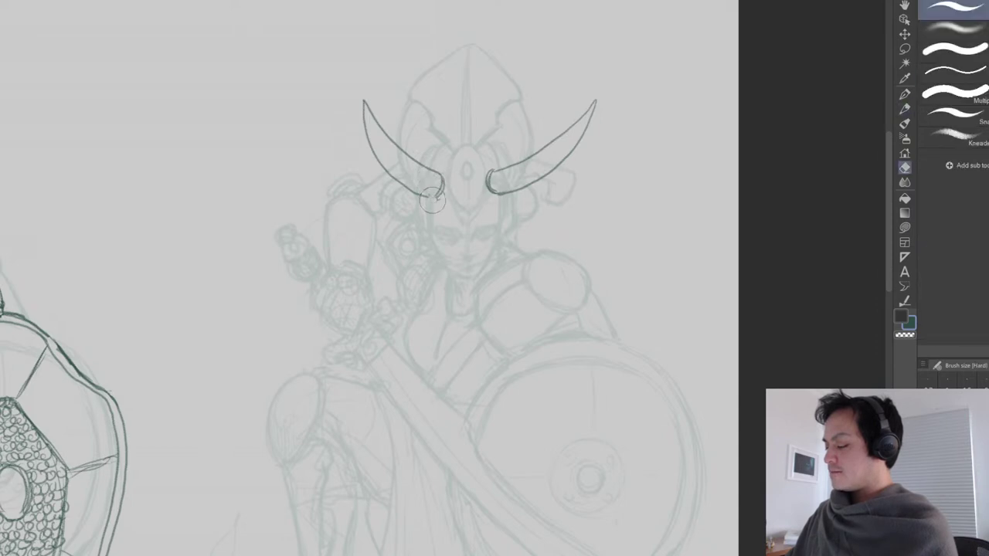
mouse_move(432, 196)
left_mouse_down()
mouse_move(443, 187)
mouse_move(500, 194)
left_mouse_up()
key("e")
key("p")
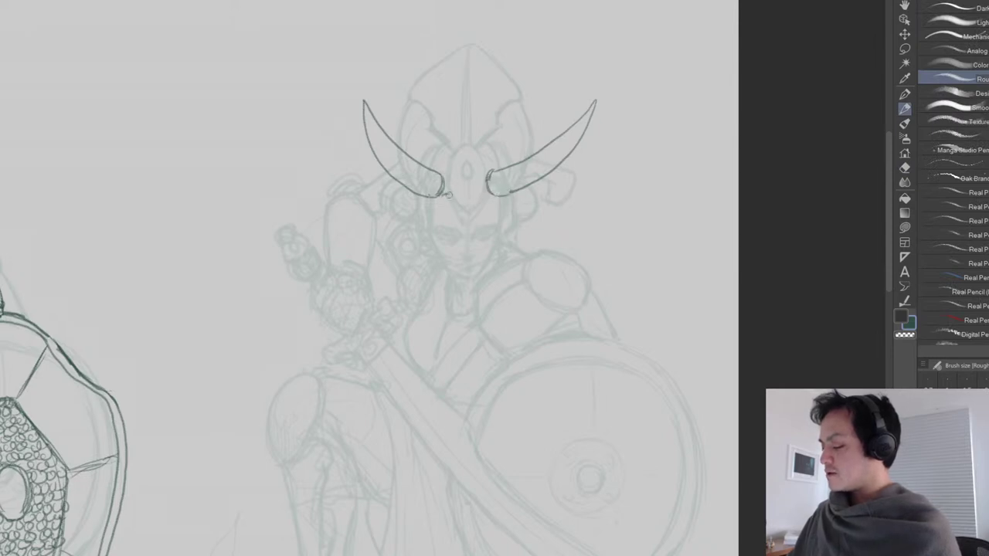
Outline the helmet's pointed brow and jagged cheek guards framing the third warrior's face.
mouse_move(446, 196)
left_mouse_down()
mouse_move(469, 225)
mouse_move(484, 205)
mouse_move(429, 198)
mouse_move(432, 229)
left_mouse_up()
left_click_drag(503, 196, 501, 239)
left_click_drag(431, 225, 431, 242)
mouse_move(417, 195)
left_mouse_down()
mouse_move(420, 229)
mouse_move(433, 243)
left_mouse_up()
mouse_move(512, 193)
left_mouse_down()
mouse_move(520, 218)
mouse_move(506, 240)
left_mouse_up()
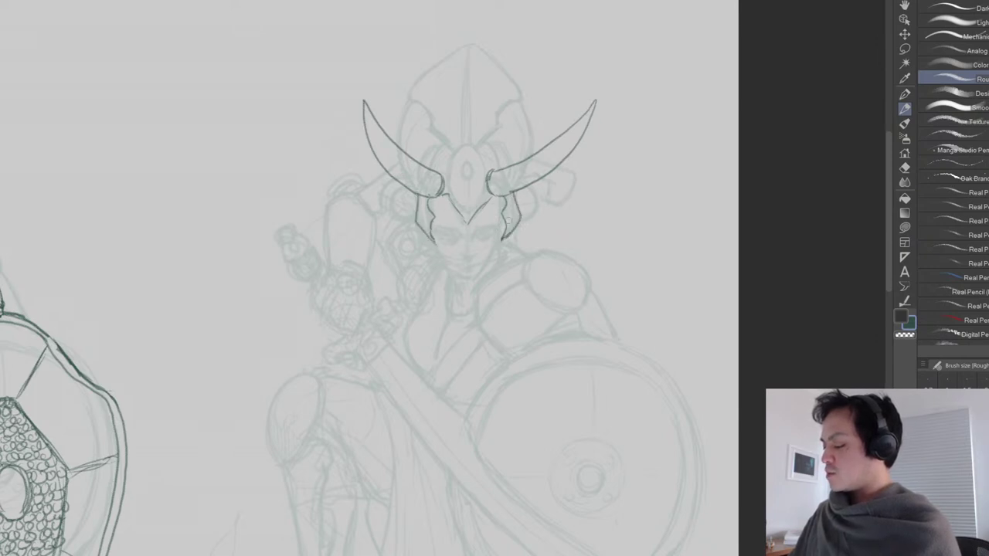
Add small curved ridges above the horn bases and concave side plates to the third warrior's helmet.
left_click_drag(442, 145, 427, 175)
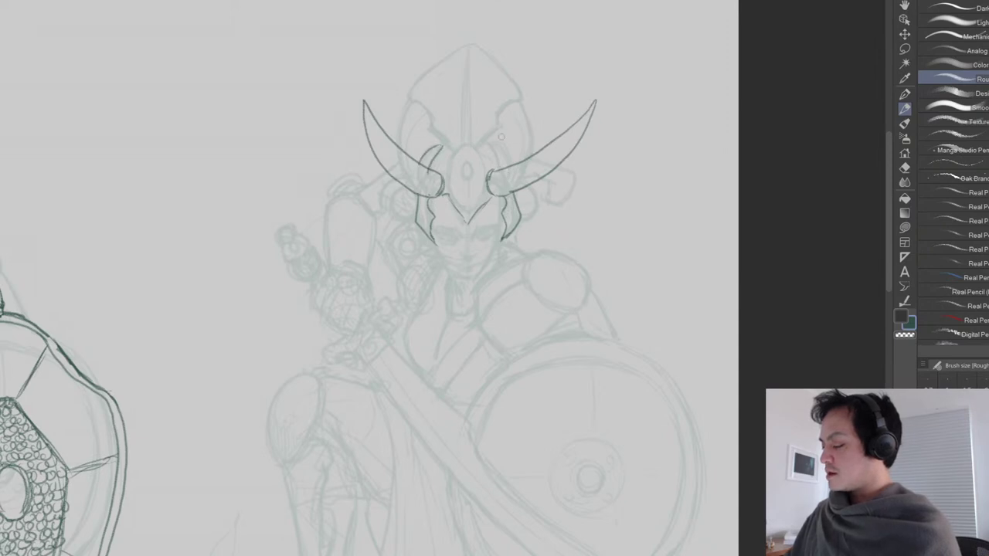
left_click_drag(492, 144, 501, 169)
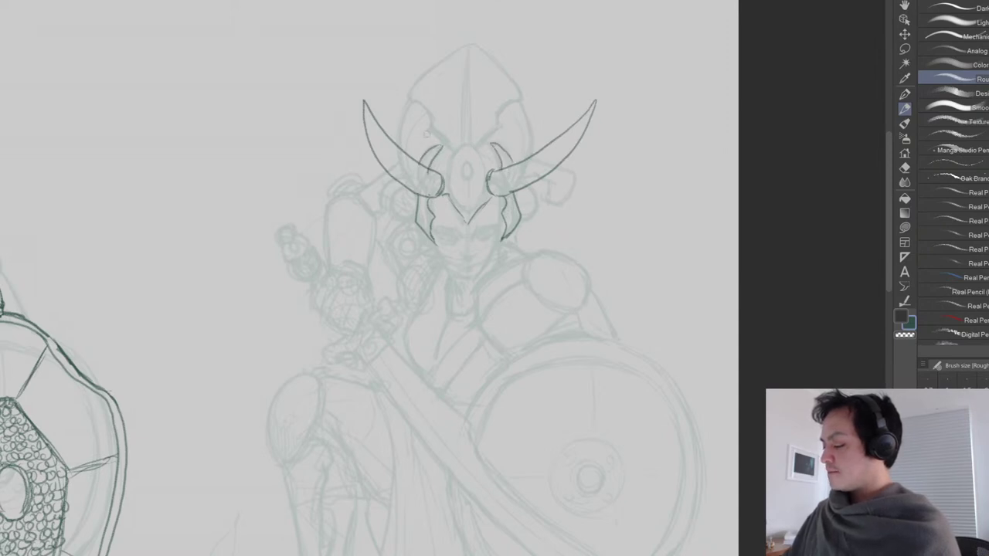
mouse_move(413, 103)
left_mouse_down()
mouse_move(411, 125)
mouse_move(392, 139)
left_mouse_up()
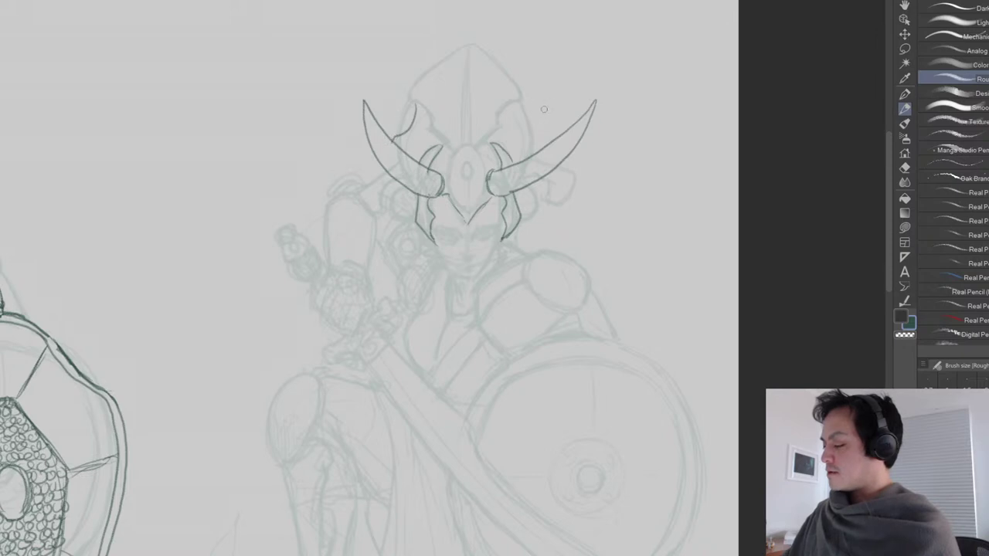
left_click_drag(517, 101, 539, 143)
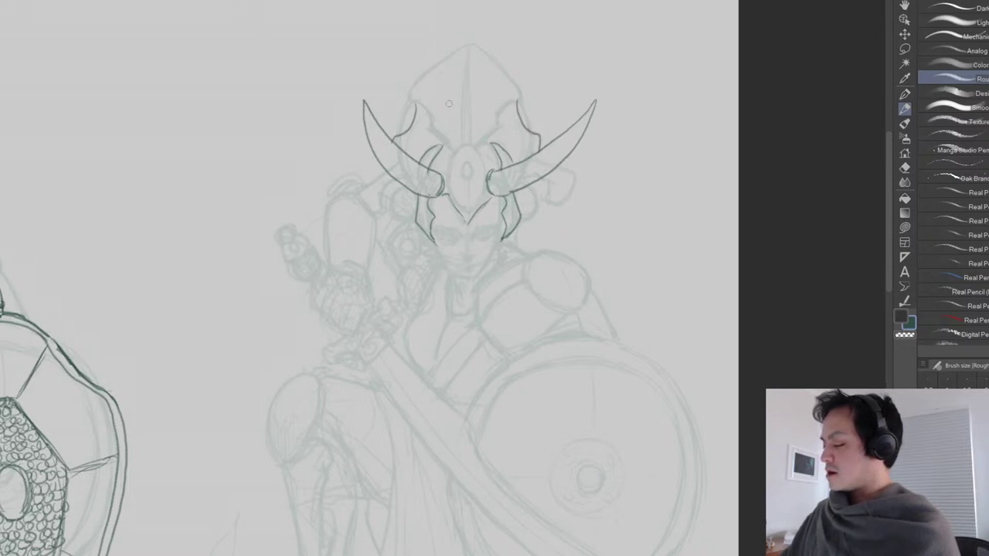
Draw the helmet's spiked crest with two prongs at the peak and small spikes along its sides.
mouse_move(398, 98)
left_mouse_down()
mouse_move(454, 58)
mouse_move(467, 78)
mouse_move(492, 56)
mouse_move(530, 96)
left_mouse_up()
mouse_move(456, 65)
left_mouse_down()
mouse_move(444, 37)
mouse_move(451, 62)
mouse_move(506, 37)
mouse_move(466, 133)
left_mouse_up()
left_click_drag(402, 91, 388, 100)
mouse_move(534, 94)
left_mouse_down()
mouse_move(523, 101)
mouse_move(531, 131)
mouse_move(550, 126)
mouse_move(532, 139)
left_mouse_up()
mouse_move(398, 133)
left_mouse_down()
mouse_move(389, 123)
mouse_move(394, 139)
left_mouse_up()
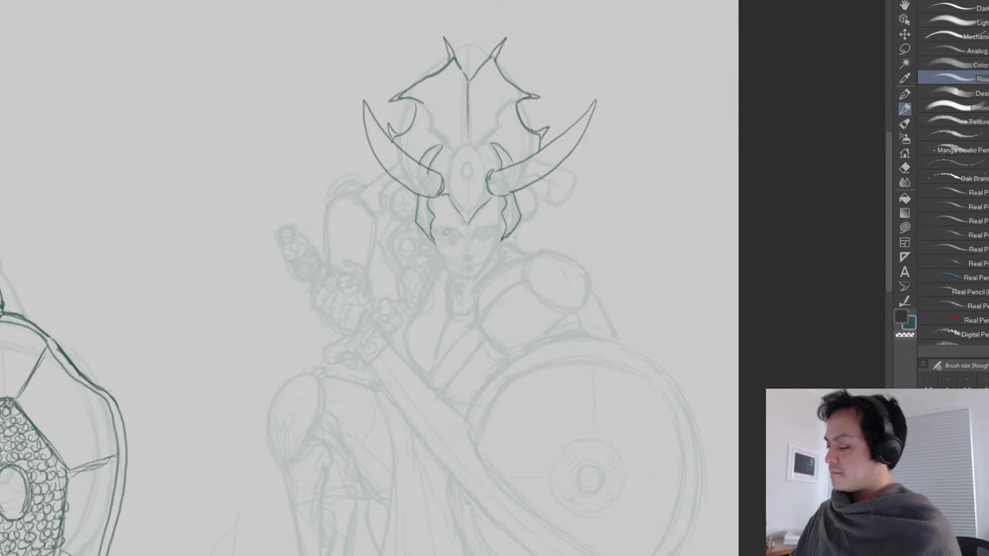
Draw the crest's centre ridge and inner panel edges down to the brow and add oval openings to its plates.
mouse_move(455, 55)
left_mouse_down()
mouse_move(467, 78)
mouse_move(467, 150)
left_mouse_up()
left_click_drag(418, 104, 447, 148)
left_click_drag(516, 100, 491, 142)
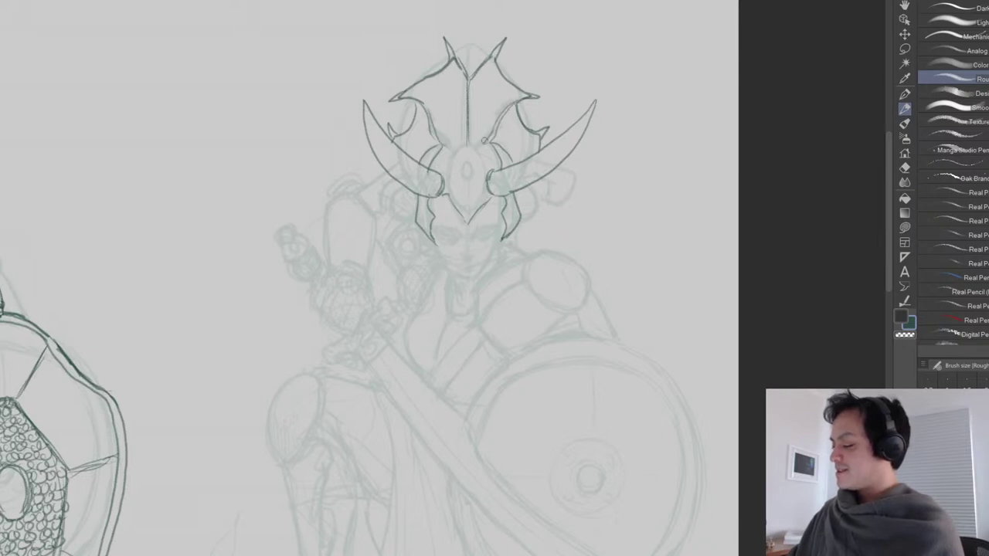
left_click_drag(487, 141, 473, 169)
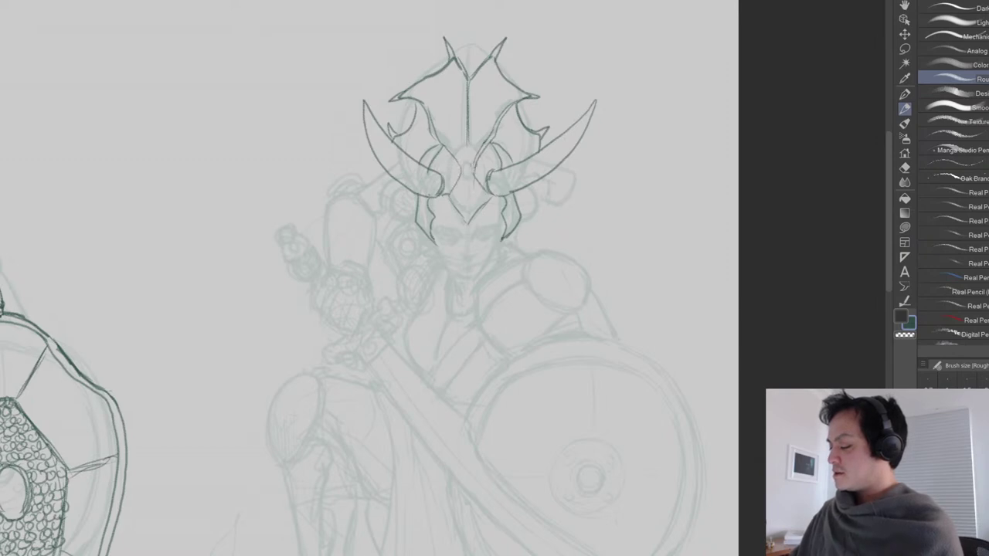
key("e")
key("p")
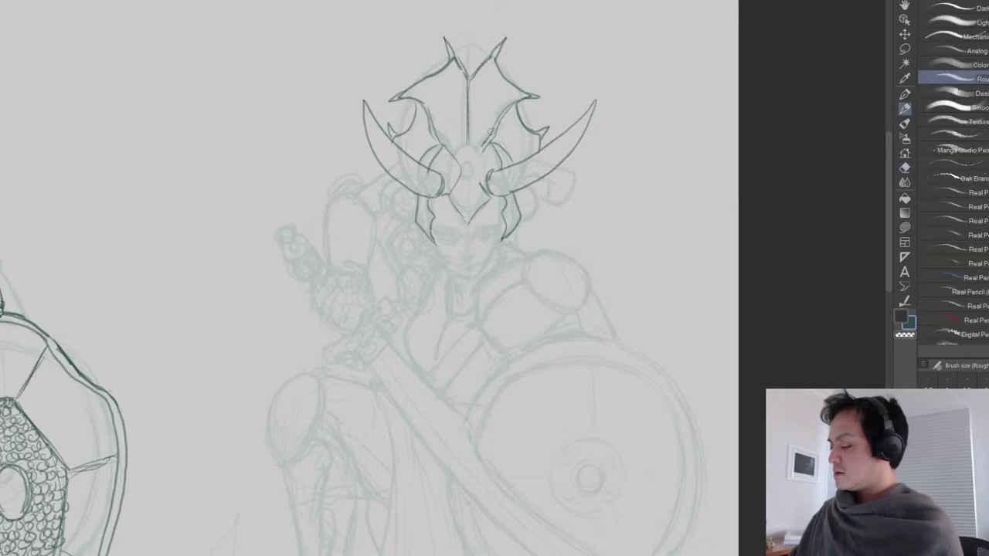
left_click_drag(467, 139, 467, 221)
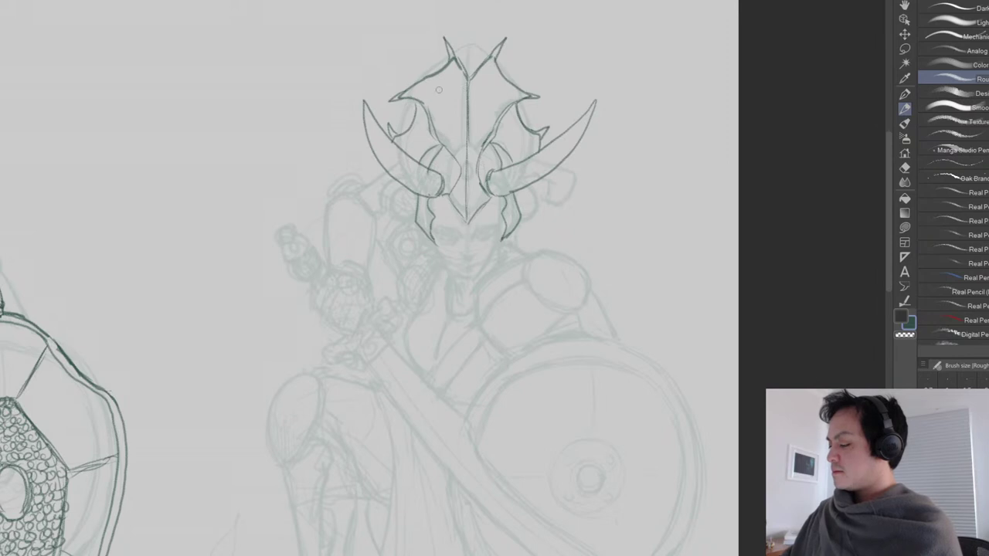
mouse_move(446, 88)
left_mouse_down()
mouse_move(437, 107)
mouse_move(444, 80)
mouse_move(484, 106)
mouse_move(500, 87)
mouse_move(486, 113)
left_mouse_up()
Draw pointed side frills below the horns and outline the third warrior's lower cheeks and pointed jaw.
left_click_drag(550, 203, 558, 188)
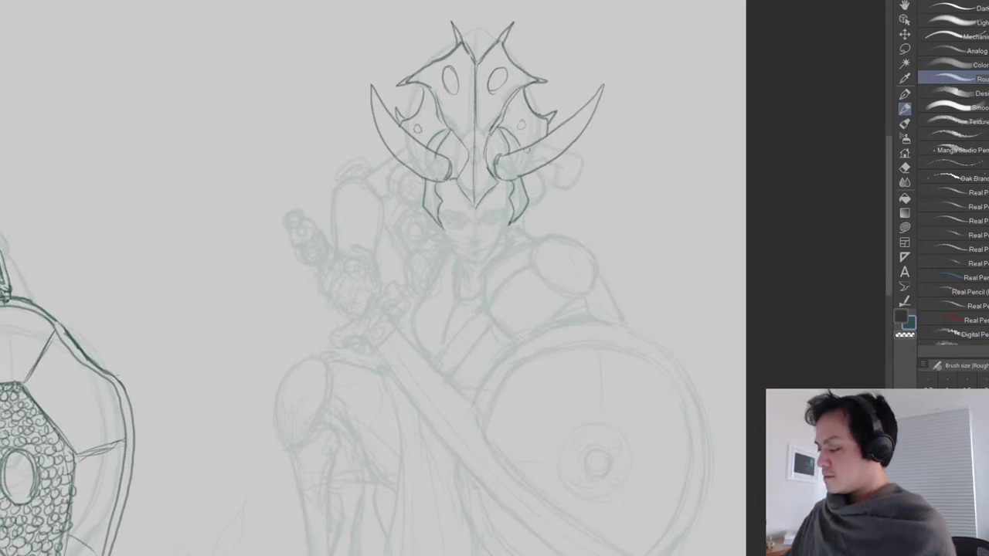
mouse_move(544, 166)
left_mouse_down()
mouse_move(553, 191)
mouse_move(521, 205)
left_mouse_up()
mouse_move(402, 163)
left_mouse_down()
mouse_move(397, 190)
mouse_move(425, 199)
left_mouse_up()
left_click_drag(527, 211, 507, 235)
mouse_move(426, 213)
left_mouse_down()
mouse_move(476, 263)
mouse_move(510, 220)
mouse_move(485, 253)
left_mouse_up()
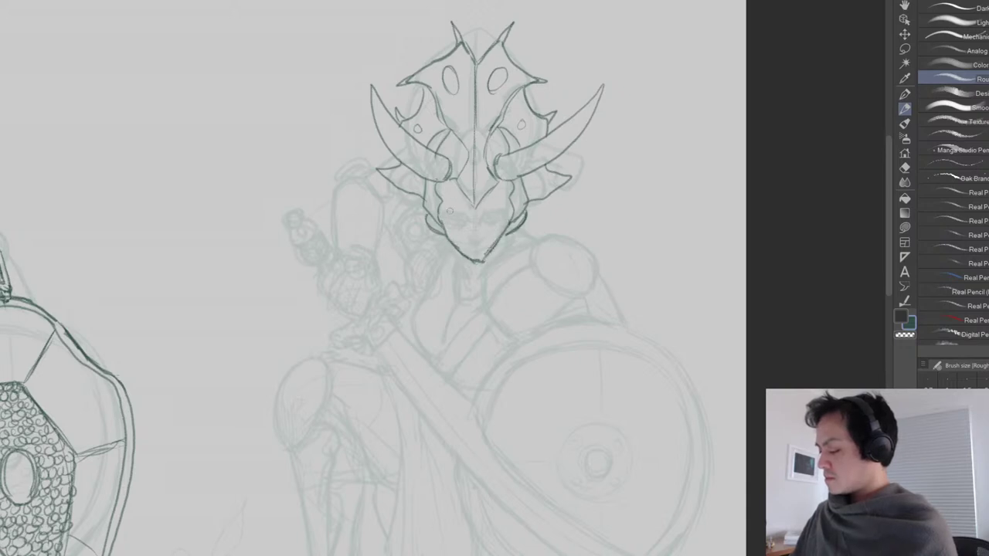
Shape the third warrior's face into a mask with diagonal cheek lines from the brow and a flared, beast-like muzzle.
left_click_drag(493, 186, 510, 180)
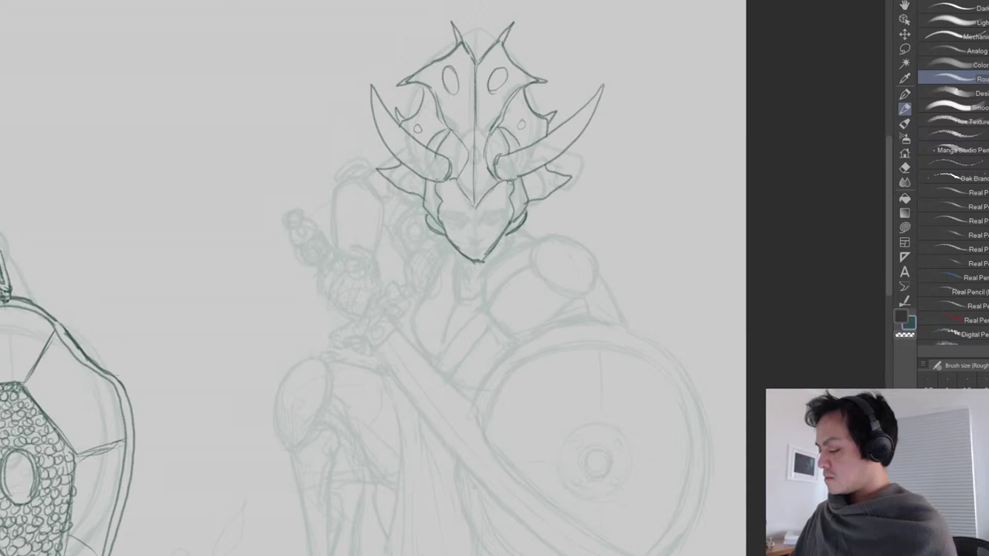
mouse_move(469, 207)
left_mouse_down()
mouse_move(468, 240)
mouse_move(477, 208)
mouse_move(489, 232)
mouse_move(459, 225)
mouse_move(453, 238)
mouse_move(489, 237)
left_mouse_up()
key("e")
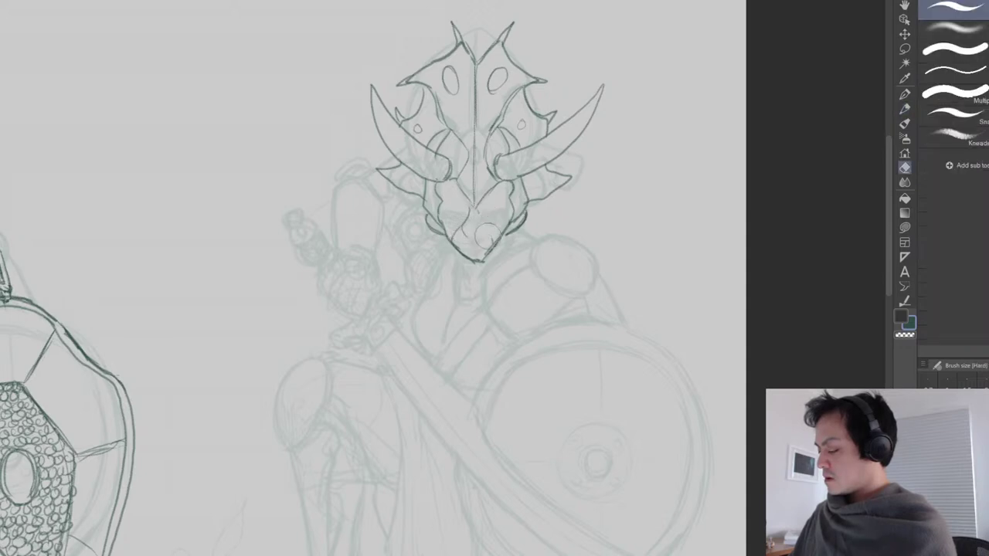
key("p")
mouse_move(480, 199)
left_mouse_down()
mouse_move(503, 238)
mouse_move(492, 255)
left_mouse_up()
mouse_move(461, 224)
left_mouse_down()
mouse_move(475, 267)
mouse_move(481, 242)
mouse_move(451, 246)
mouse_move(478, 261)
mouse_move(493, 244)
mouse_move(446, 240)
mouse_move(495, 252)
mouse_move(503, 236)
mouse_move(491, 253)
mouse_move(453, 249)
mouse_move(462, 258)
mouse_move(503, 239)
left_mouse_up()
key("e")
key("p")
key("e")
key("p")
mouse_move(437, 236)
left_mouse_down()
mouse_move(503, 237)
mouse_move(509, 250)
mouse_move(485, 261)
mouse_move(458, 256)
mouse_move(490, 262)
left_mouse_up()
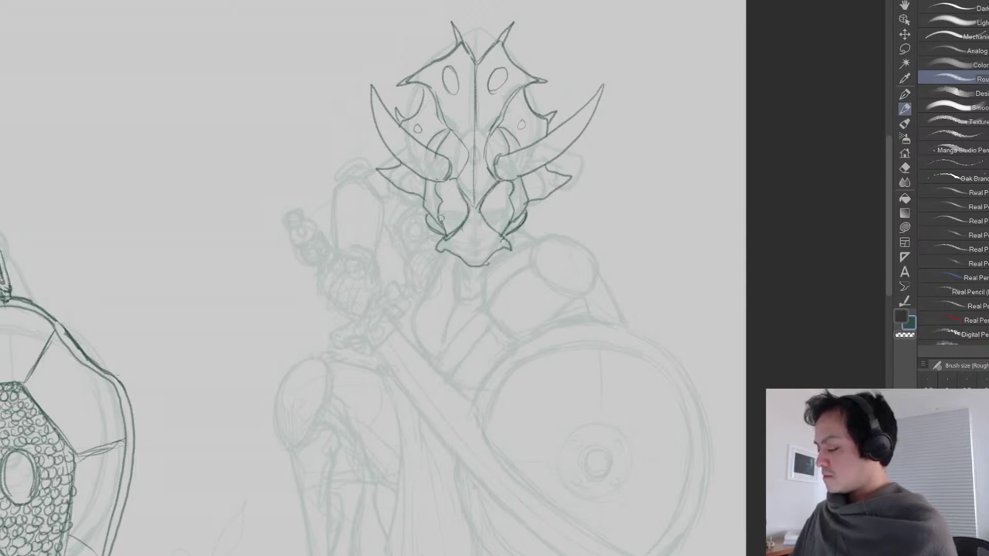
Draw the third warrior's eyes and the inner edges of the mask around them.
left_click_drag(446, 210, 506, 208)
left_click_drag(443, 218, 507, 215)
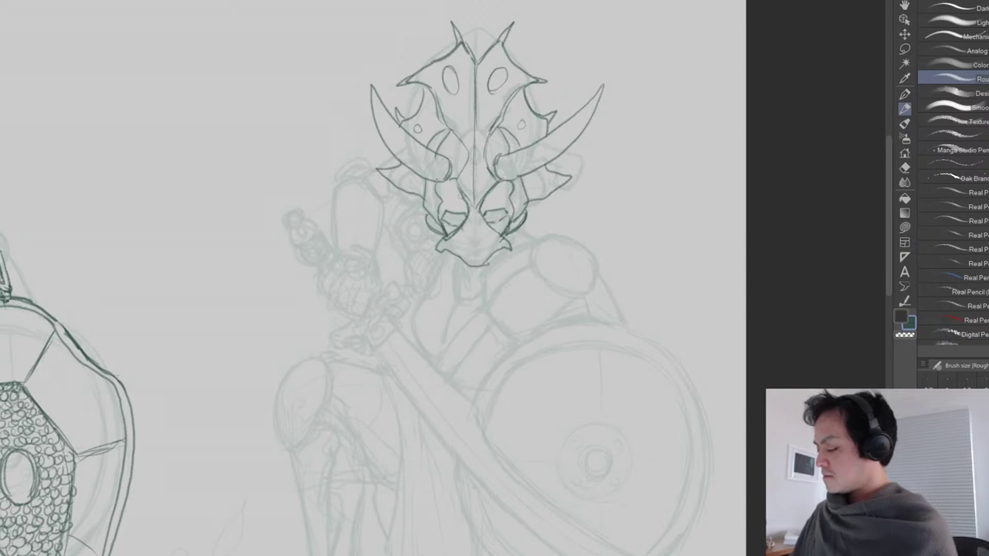
left_click_drag(437, 183, 443, 202)
left_click_drag(514, 184, 510, 221)
Refine the notch and twin prongs at the peak of the third warrior's crest.
left_click_drag(547, 341, 537, 277)
scroll(537, 277, "down", 3)
left_click_drag(534, 312, 530, 298)
left_click_drag(508, 253, 494, 284)
scroll(494, 284, "up", 3)
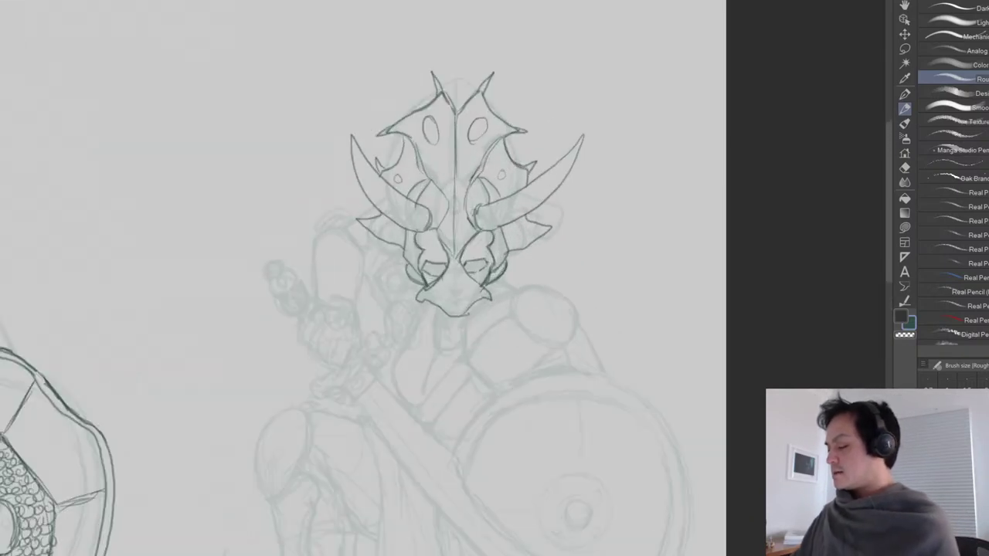
mouse_move(458, 114)
left_mouse_down()
mouse_move(493, 73)
mouse_move(484, 96)
left_mouse_up()
left_click_drag(434, 74, 457, 117)
key("e")
key("p")
Check the third warrior's horned helmet against the other two statues at overview and close range.
left_click_drag(554, 370, 621, 281)
left_click_drag(618, 282, 603, 334)
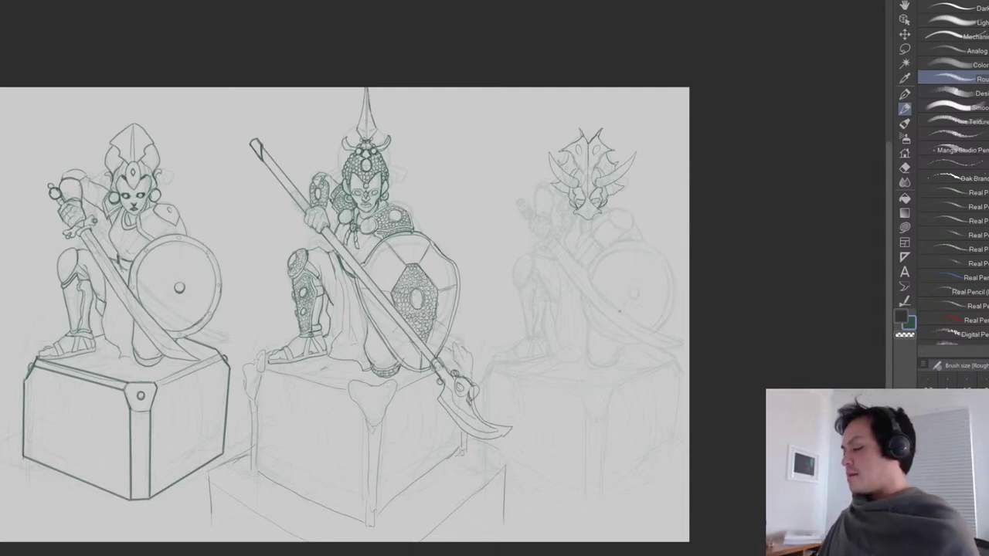
left_click_drag(623, 321, 493, 322)
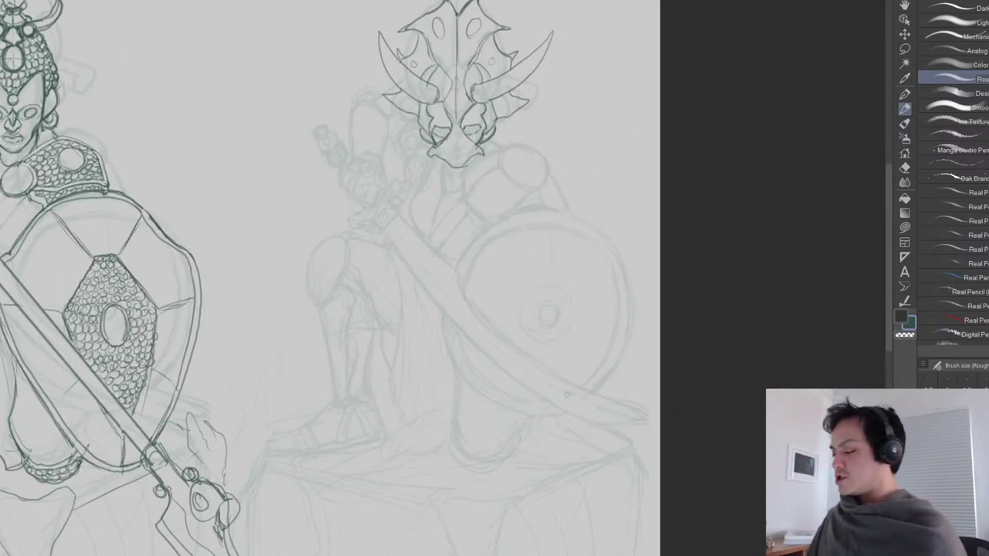
scroll(571, 394, "down", 5)
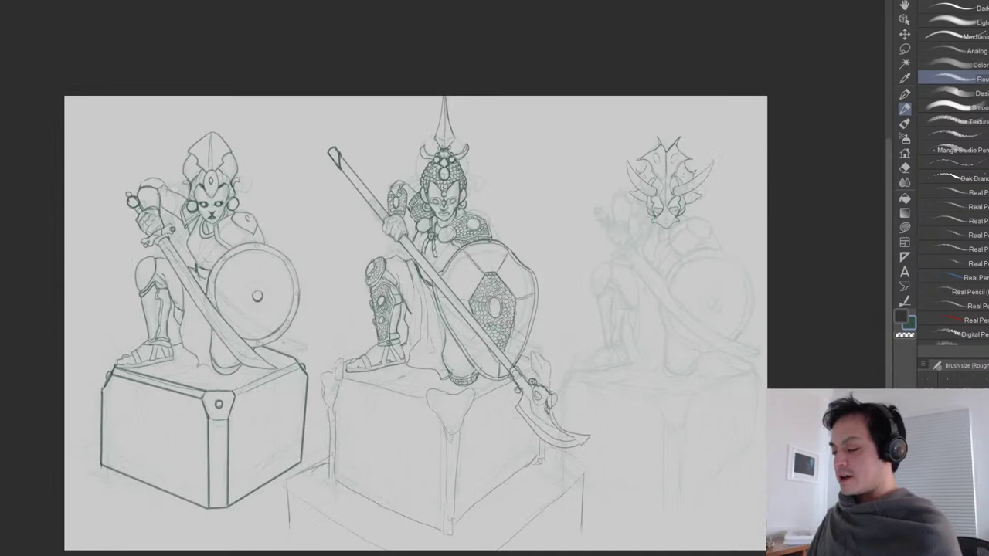
scroll(607, 349, "up", 3)
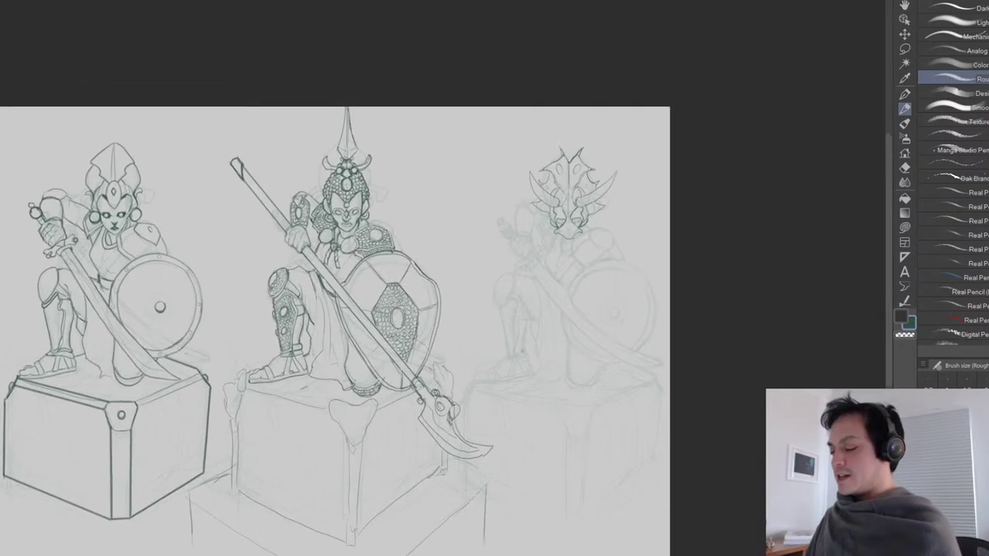
scroll(585, 334, "up", 3)
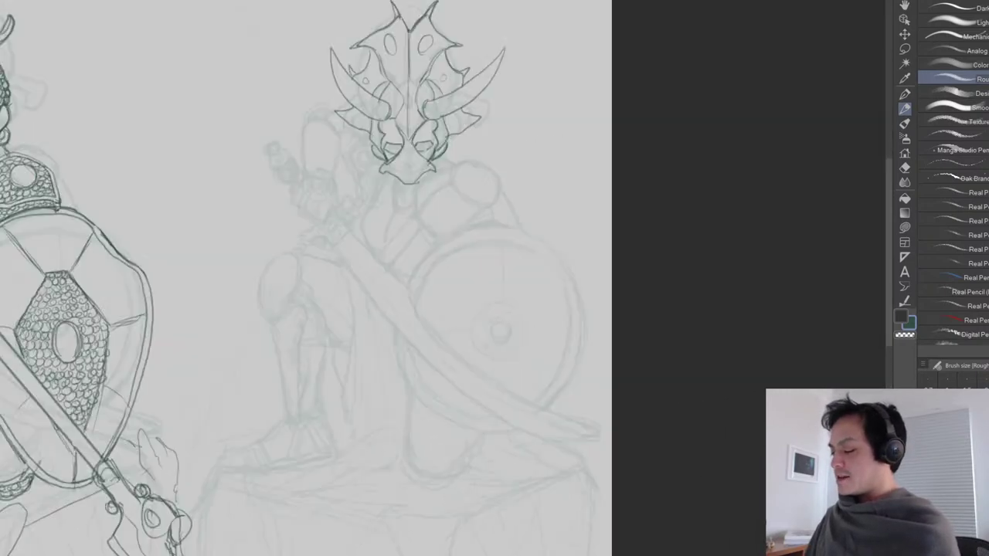
left_click_drag(435, 292, 481, 293)
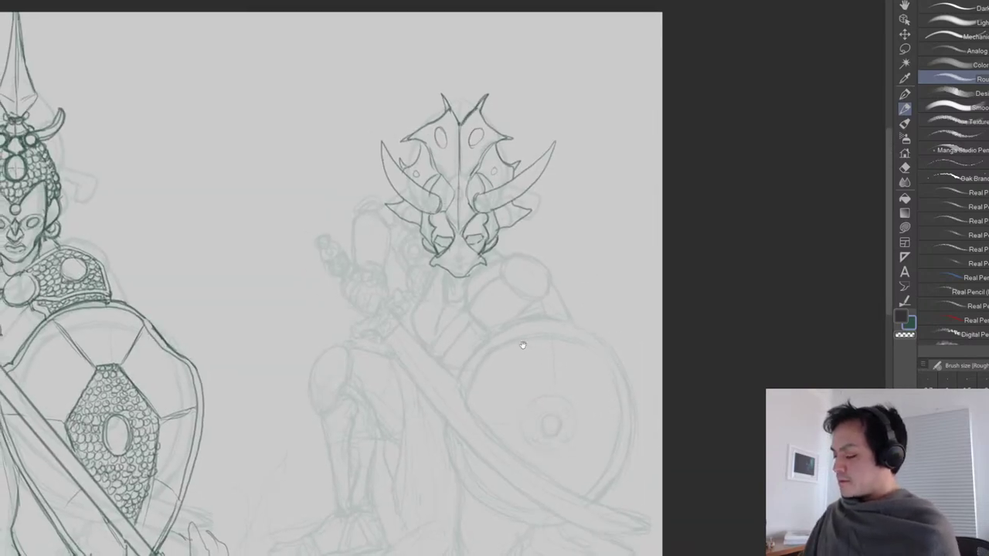
scroll(609, 405, "down", 3)
left_click_drag(560, 390, 687, 315)
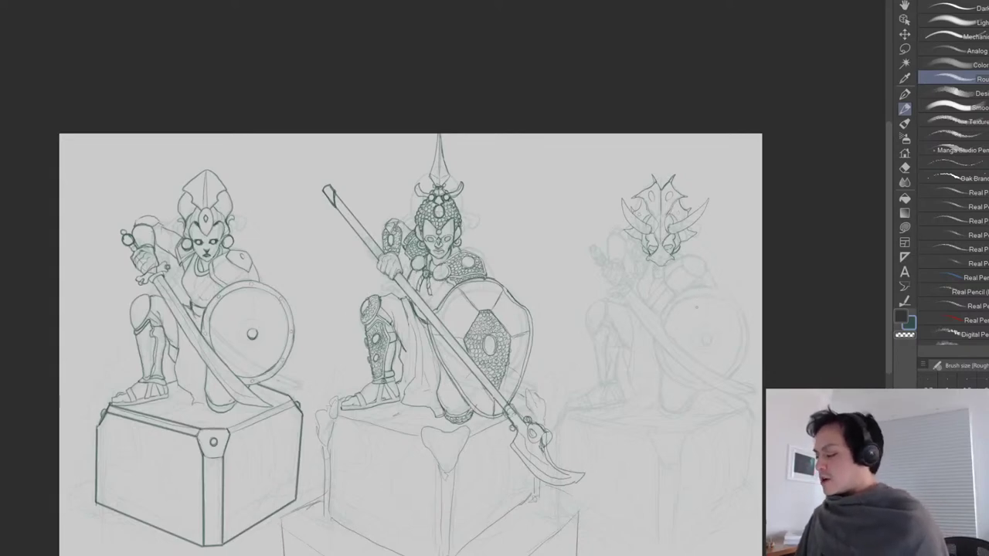
scroll(680, 314, "up", 2)
scroll(680, 314, "up", 2)
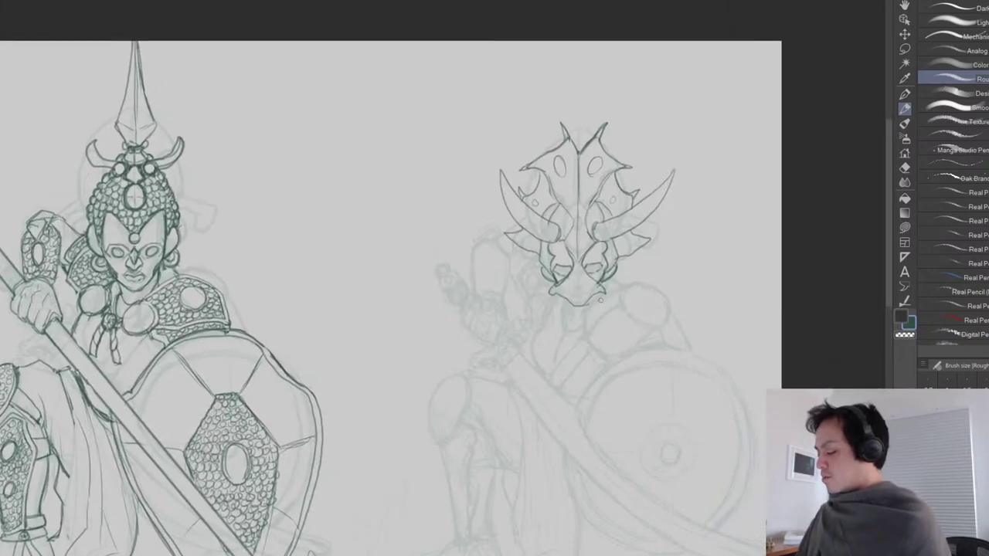
Draw the third warrior's shoulder armor above the shield with a pointed outer corner and a layered, curving lower rim.
mouse_move(595, 307)
left_mouse_down()
mouse_move(587, 332)
mouse_move(621, 286)
mouse_move(649, 287)
mouse_move(681, 323)
left_mouse_up()
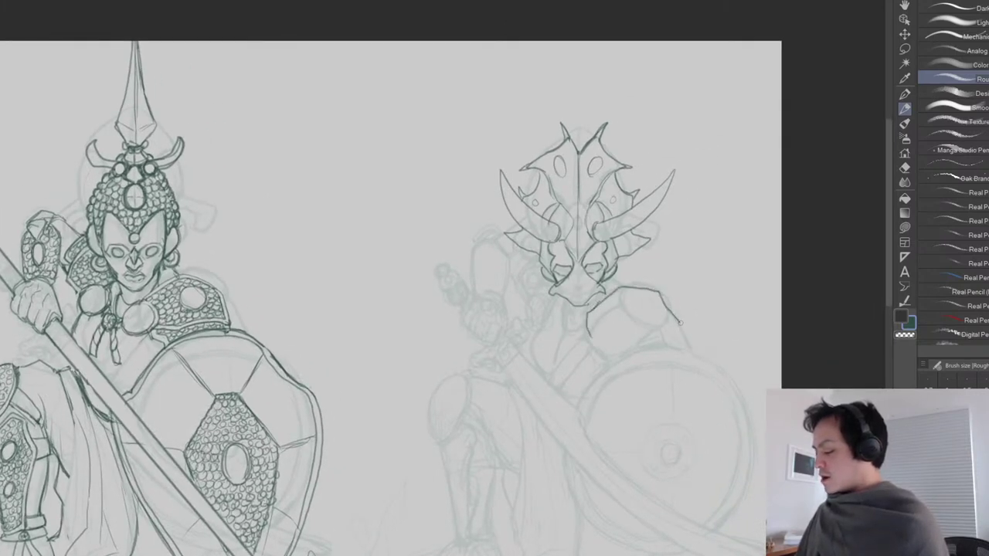
mouse_move(598, 336)
left_mouse_down()
mouse_move(686, 330)
mouse_move(642, 323)
mouse_move(600, 340)
mouse_move(597, 326)
left_mouse_up()
key("e")
key("p")
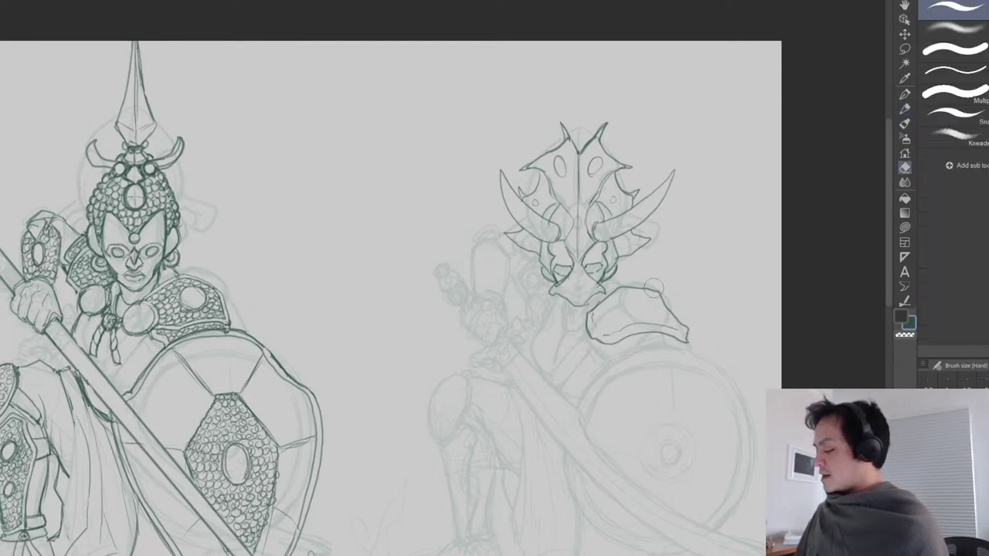
mouse_move(649, 286)
left_mouse_down()
mouse_move(669, 292)
mouse_move(587, 323)
left_mouse_up()
key("e")
key("p")
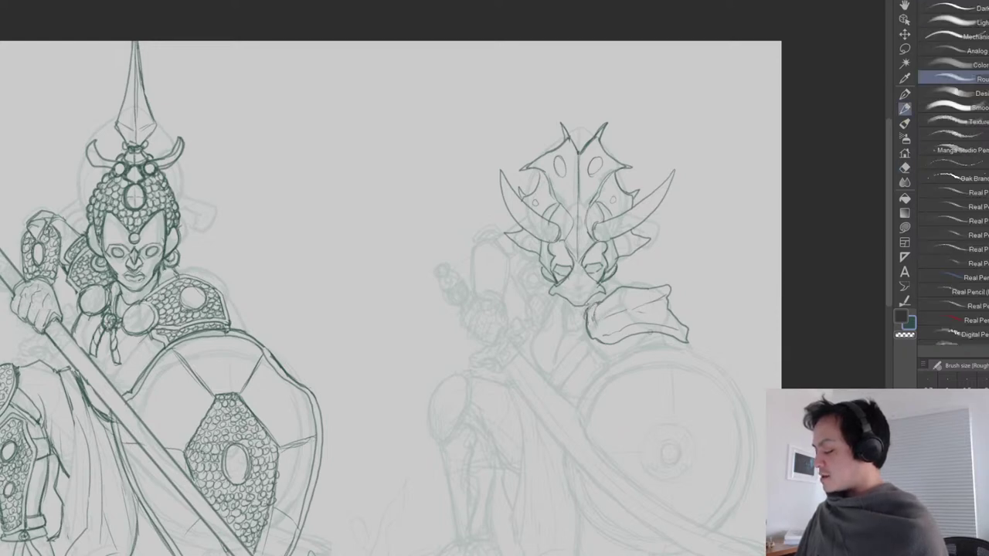
left_click_drag(620, 355, 662, 348)
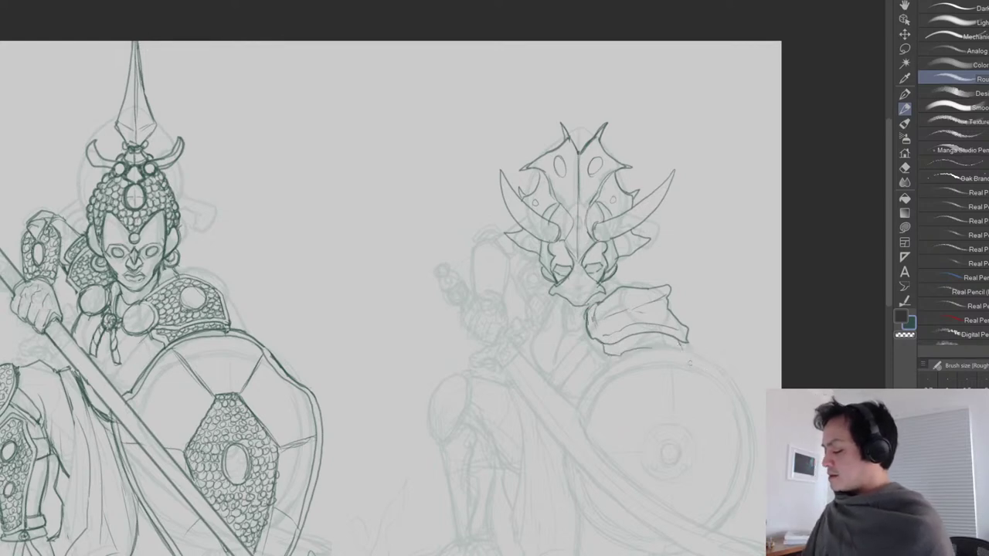
Outline the smaller angular shoulder plate beside the third warrior's mask and the short neck line on the shield side.
scroll(680, 345, "down", 1)
mouse_move(539, 224)
left_mouse_down()
mouse_move(513, 247)
mouse_move(520, 269)
mouse_move(542, 267)
mouse_move(548, 266)
left_mouse_up()
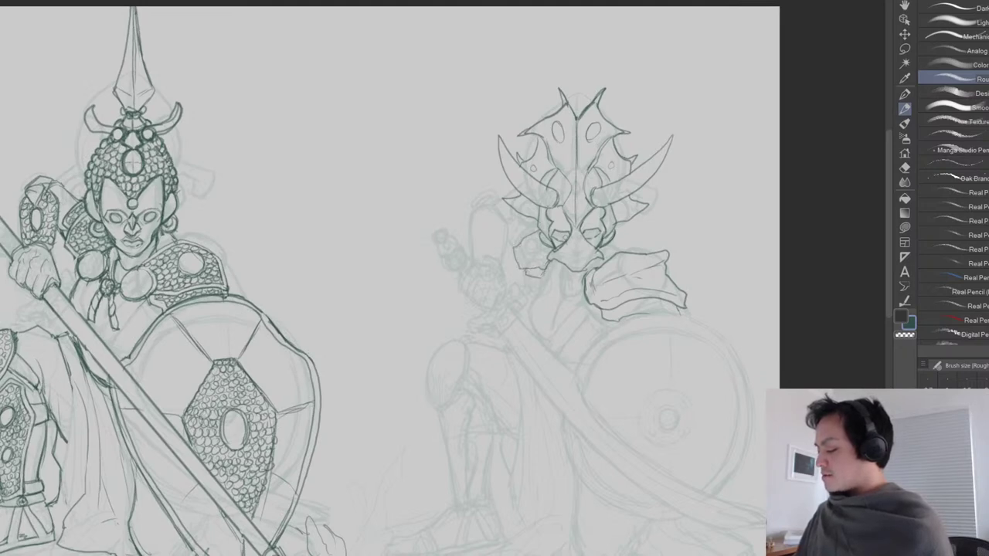
left_click_drag(538, 226, 522, 240)
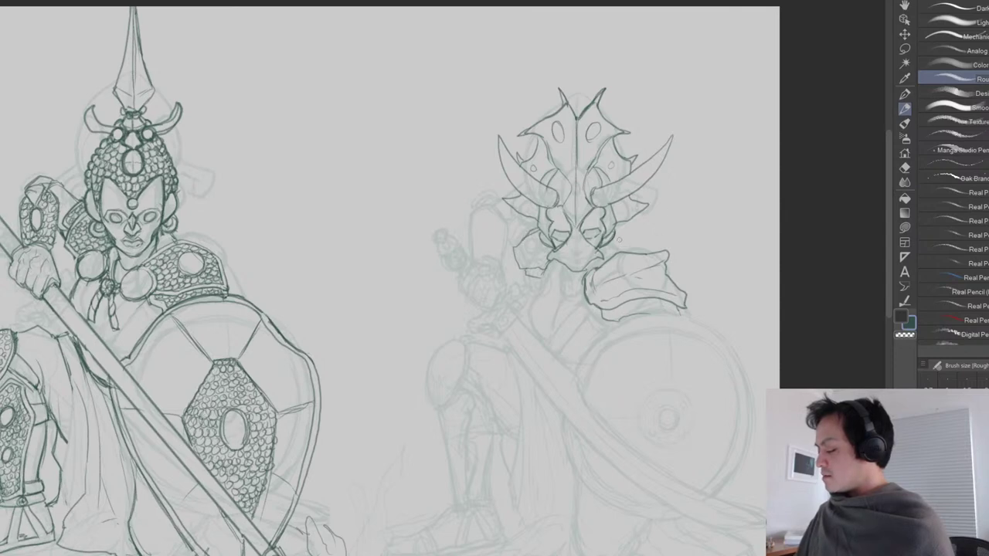
left_click_drag(610, 239, 622, 253)
Draw the flared, notched collar beneath the third warrior's mask and the side contour of the chest below it.
mouse_move(561, 264)
left_mouse_down()
mouse_move(560, 287)
mouse_move(583, 291)
left_mouse_up()
mouse_move(547, 261)
left_mouse_down()
mouse_move(535, 295)
mouse_move(549, 299)
mouse_move(561, 284)
mouse_move(582, 321)
mouse_move(604, 320)
left_mouse_up()
mouse_move(535, 286)
left_mouse_down()
mouse_move(531, 333)
mouse_move(542, 343)
left_mouse_up()
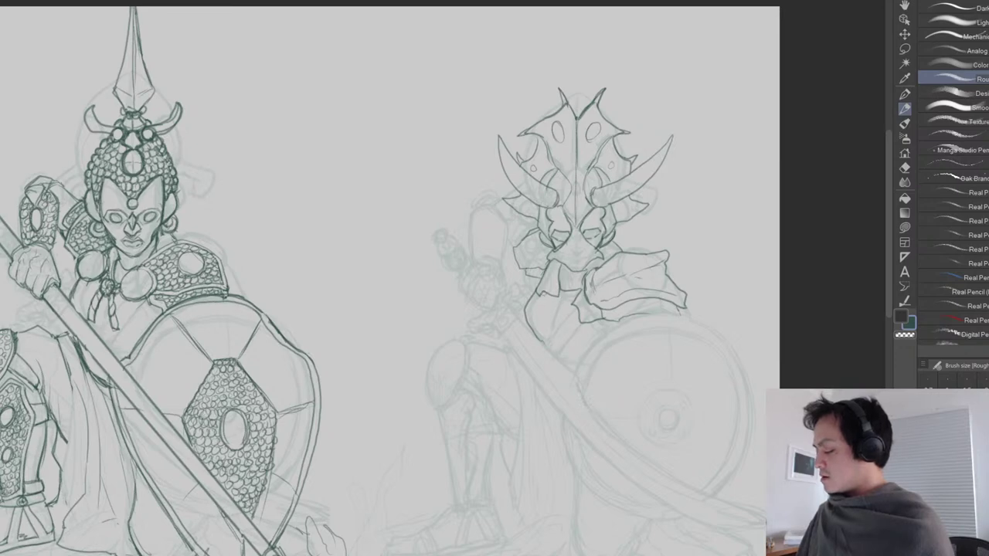
mouse_move(533, 272)
left_mouse_down()
mouse_move(537, 294)
mouse_move(550, 295)
mouse_move(546, 277)
mouse_move(564, 286)
mouse_move(573, 318)
mouse_move(609, 318)
left_mouse_up()
key("e")
key("p")
mouse_move(612, 238)
left_mouse_down()
mouse_move(601, 269)
mouse_move(622, 252)
left_mouse_up()
left_click_drag(661, 303, 645, 287)
Draw the third warrior's raised forearm as an armored guard with a rounded elbow, a curved cuff edge and light surface marks.
scroll(648, 288, "down", 2)
left_click_drag(669, 363, 662, 352)
scroll(663, 352, "up", 1)
left_click_drag(580, 280, 540, 311)
scroll(540, 311, "up", 1)
mouse_move(435, 202)
left_mouse_down()
mouse_move(436, 185)
mouse_move(459, 184)
mouse_move(467, 210)
mouse_move(432, 214)
mouse_move(433, 229)
mouse_move(462, 238)
mouse_move(469, 195)
mouse_move(452, 166)
mouse_move(465, 176)
mouse_move(437, 175)
left_mouse_up()
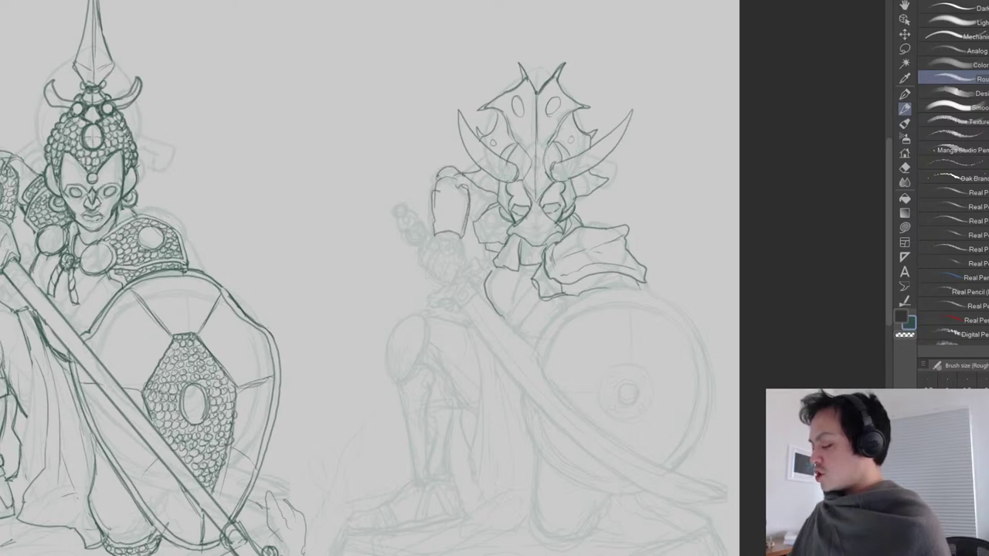
left_click_drag(431, 230, 463, 238)
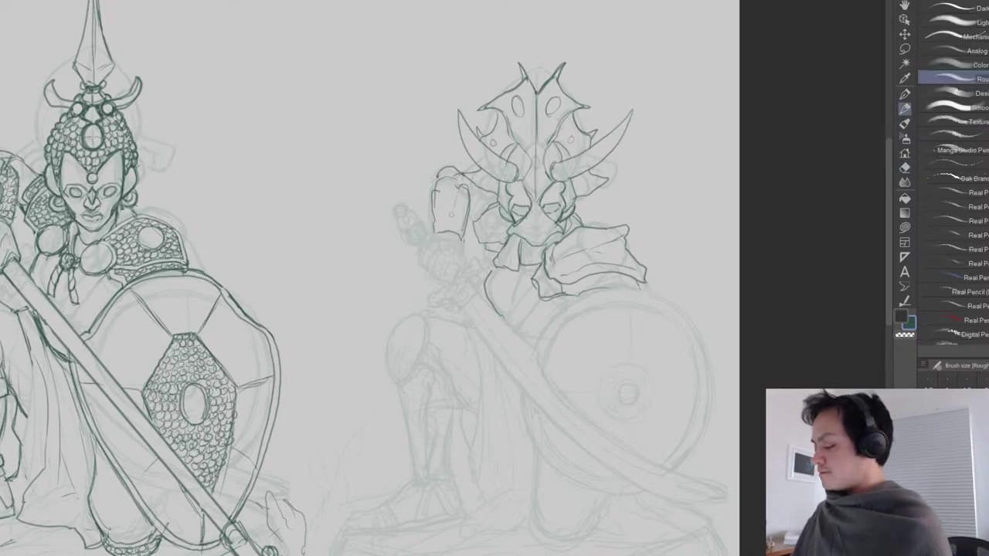
key("e")
mouse_move(437, 193)
left_mouse_down()
mouse_move(463, 246)
mouse_move(431, 224)
mouse_move(432, 238)
mouse_move(435, 223)
left_mouse_up()
key("p")
left_click_drag(533, 286, 584, 236)
Check the third warrior's shoulder and forearm armor against the other statues at overview, and examine the undrawn torso and shield area.
scroll(584, 236, "down", 2)
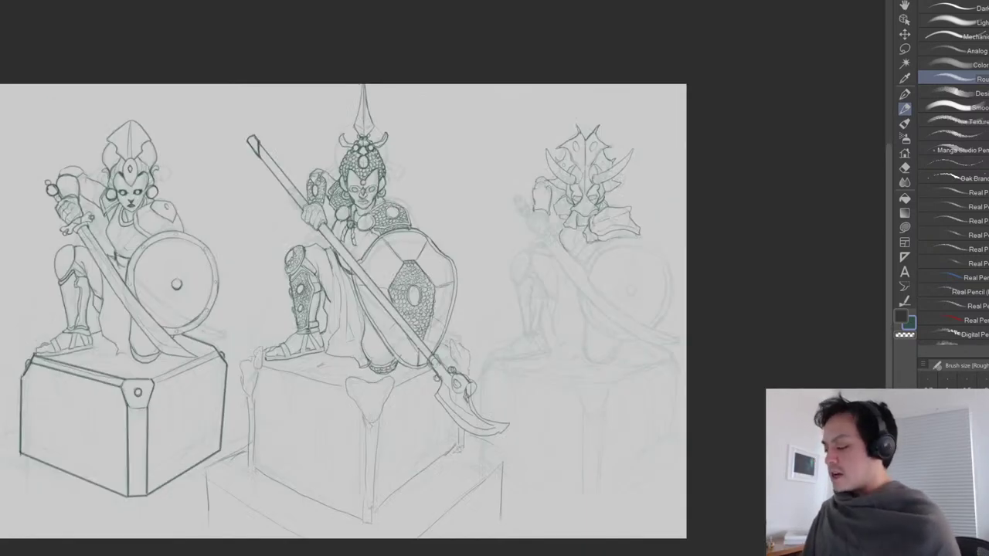
mouse_move(629, 349)
left_mouse_down()
mouse_move(559, 347)
mouse_move(472, 377)
left_mouse_up()
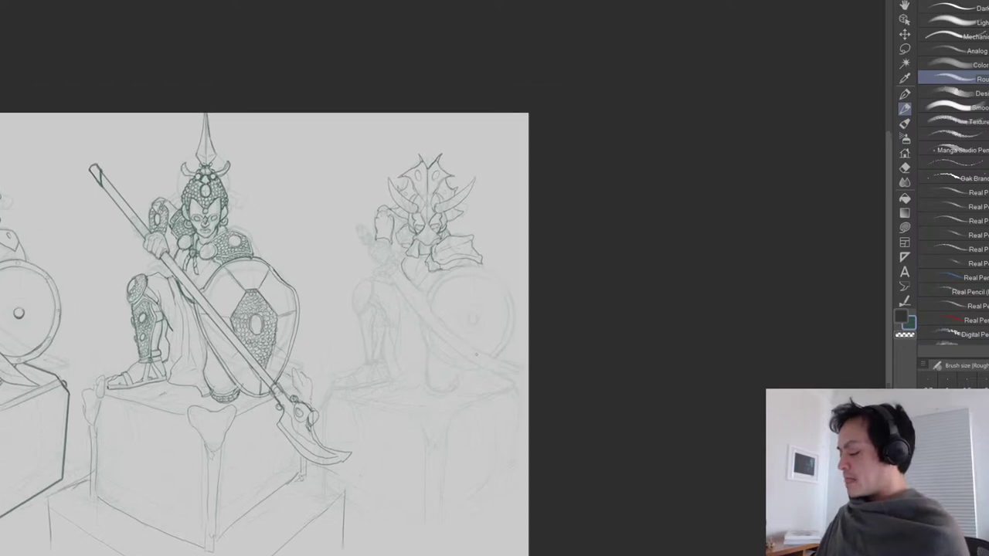
scroll(480, 352, "up", 3)
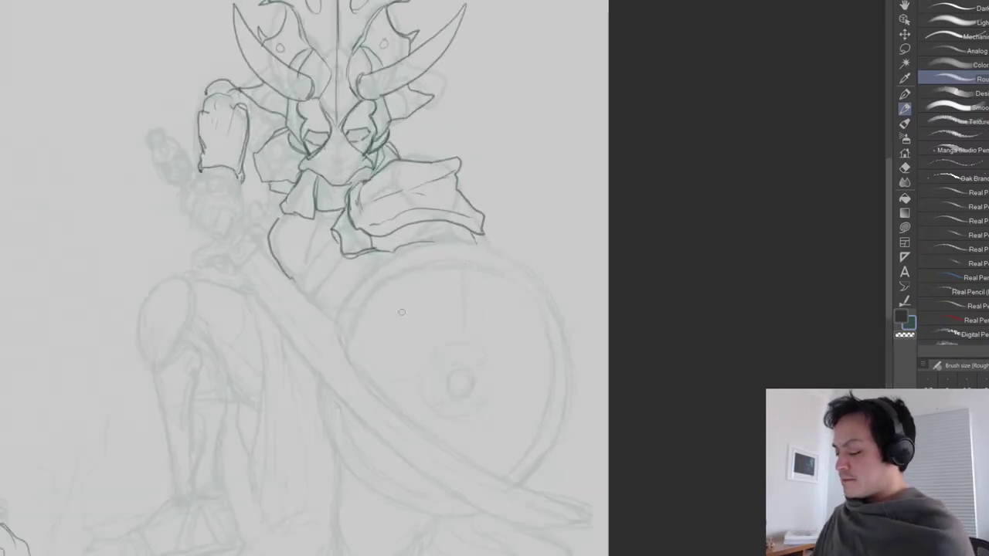
left_click_drag(402, 313, 498, 202)
left_click_drag(373, 277, 376, 342)
scroll(455, 341, "right", 3)
scroll(456, 341, "up", 2)
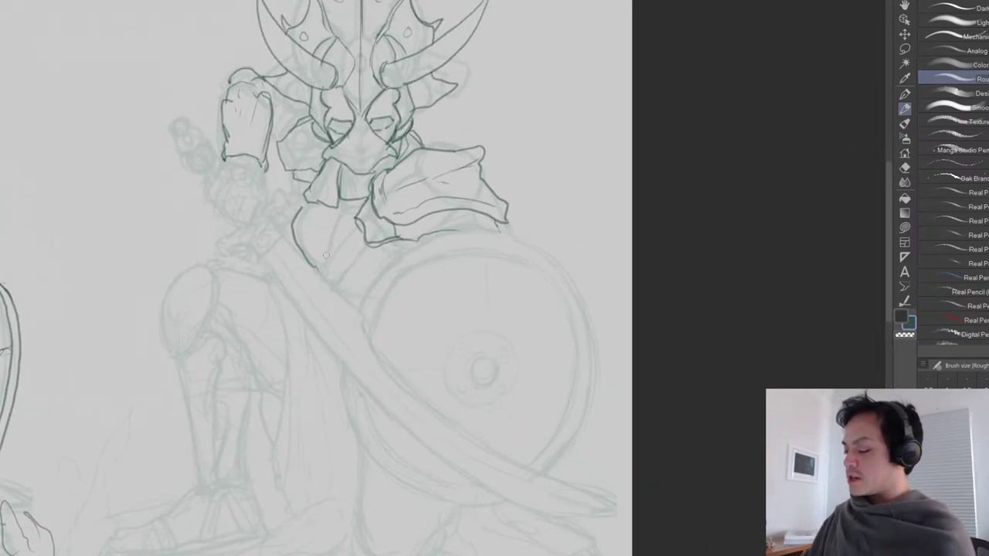
Erase the third figure's torso side contour below the collar and redraw it as a smooth curve over the sketch.
key("e")
mouse_move(302, 207)
left_mouse_down()
mouse_move(298, 234)
mouse_move(315, 268)
left_mouse_up()
key("p")
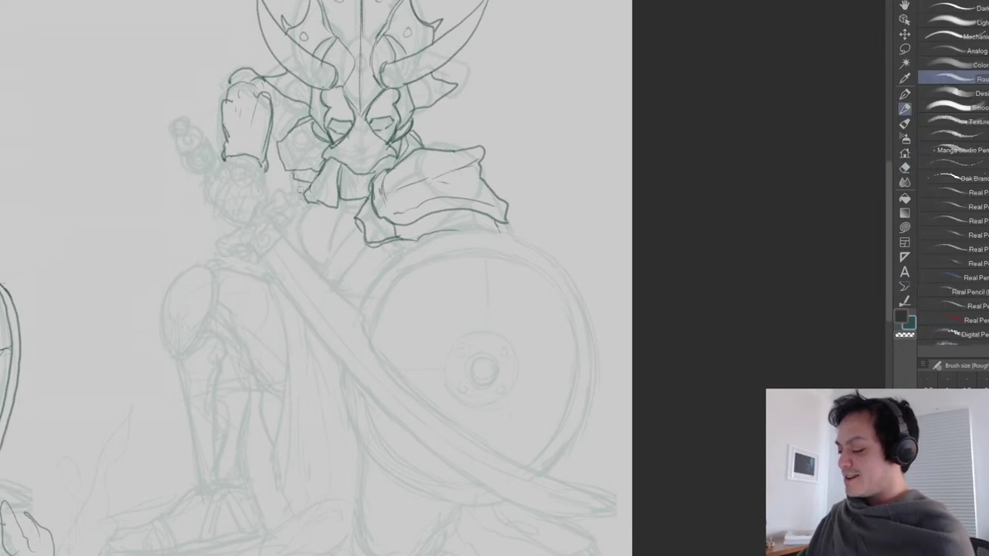
mouse_move(296, 179)
left_mouse_down()
mouse_move(302, 202)
mouse_move(294, 226)
mouse_move(311, 261)
left_mouse_up()
scroll(337, 324, "down", 5)
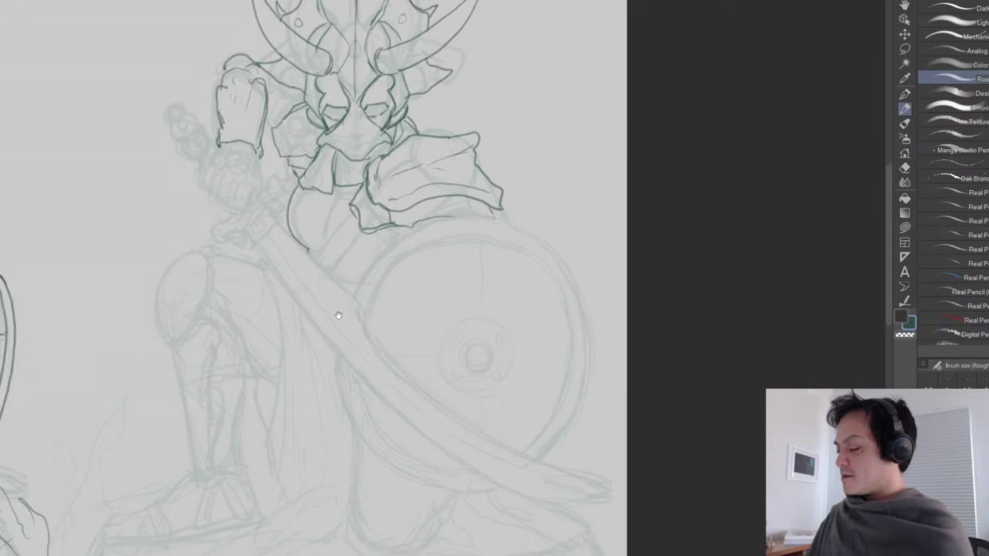
left_click_drag(398, 413, 369, 402)
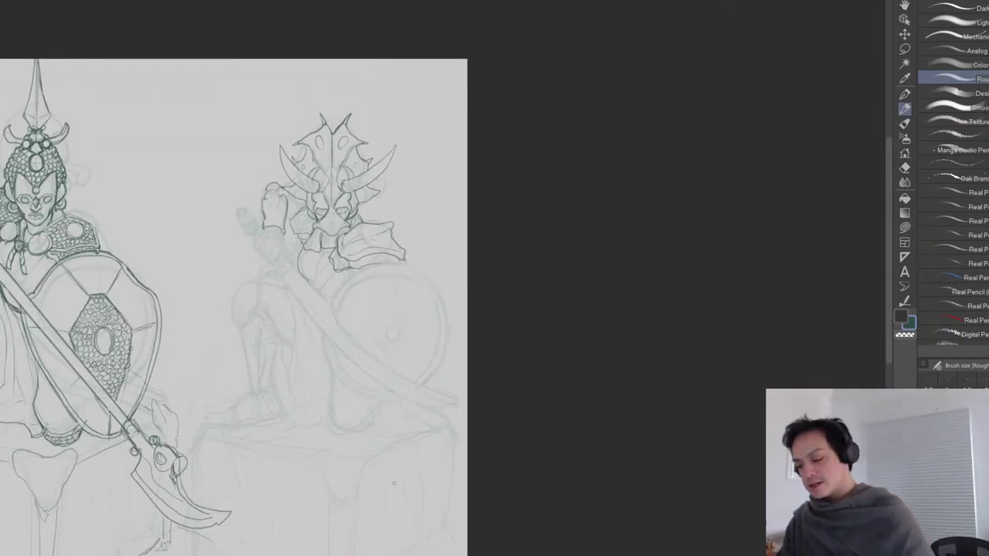
Try to outline the third figure's shield as a circle over the rough sketch.
scroll(510, 295, "up", 2)
scroll(509, 295, "down", 2)
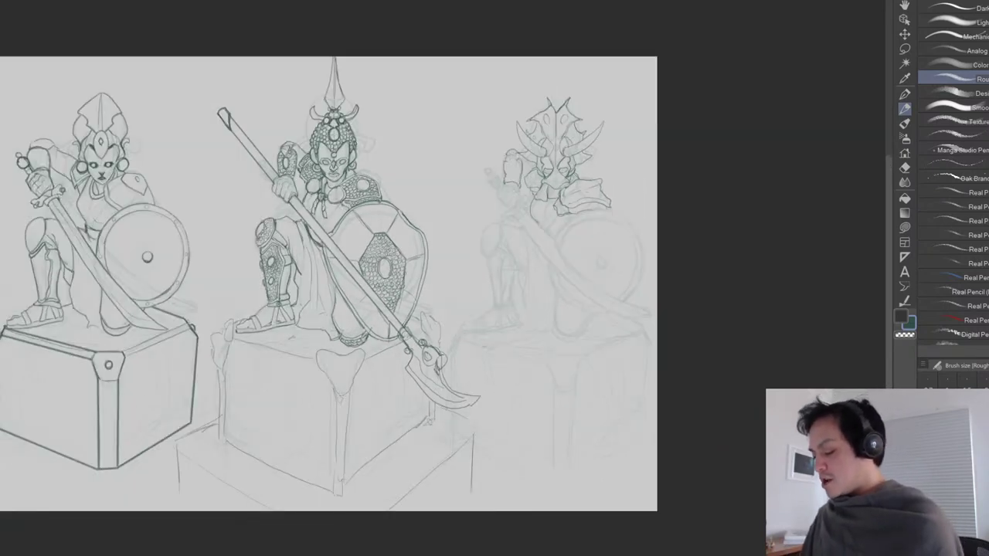
left_click_drag(520, 392, 362, 384)
scroll(409, 389, "up", 1)
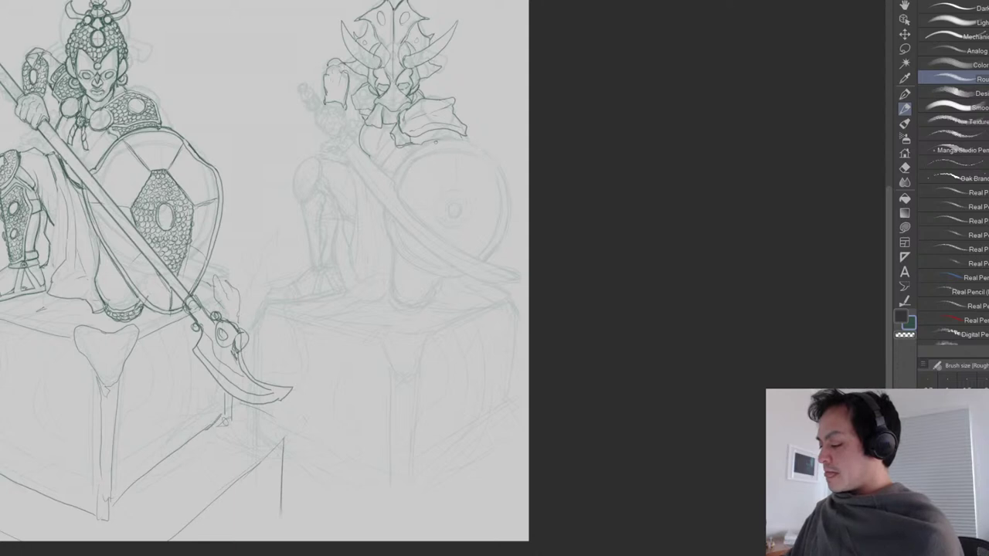
mouse_move(438, 141)
left_mouse_down()
mouse_move(387, 183)
mouse_move(380, 219)
mouse_move(393, 249)
mouse_move(429, 278)
mouse_move(478, 275)
mouse_move(513, 230)
mouse_move(509, 177)
mouse_move(473, 142)
mouse_move(437, 139)
left_mouse_up()
left_click_drag(544, 315, 627, 295)
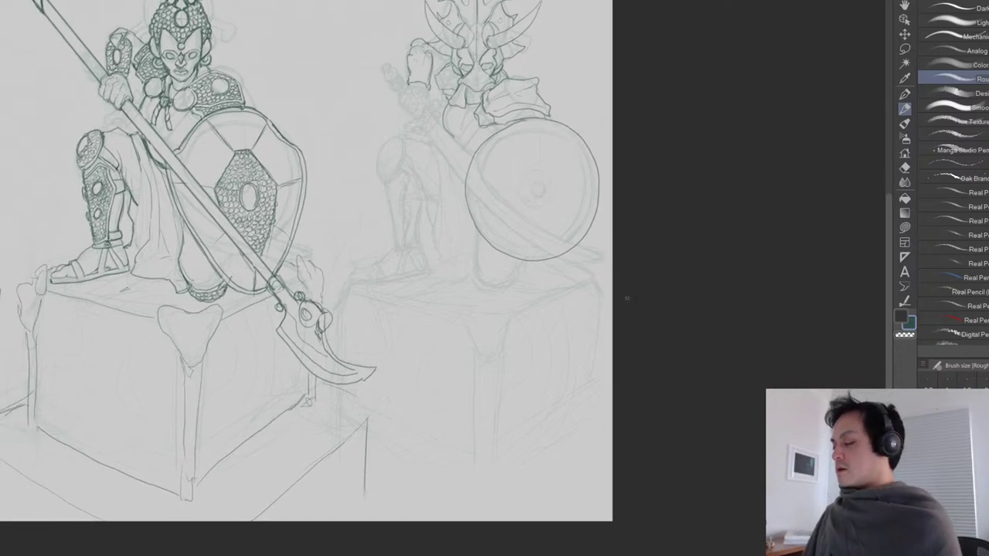
scroll(620, 341, "down", 4)
left_click_drag(523, 346, 414, 357)
left_click_drag(500, 365, 523, 393)
scroll(522, 393, "up", 4)
left_click_drag(450, 319, 451, 346)
key("ctrl+z")
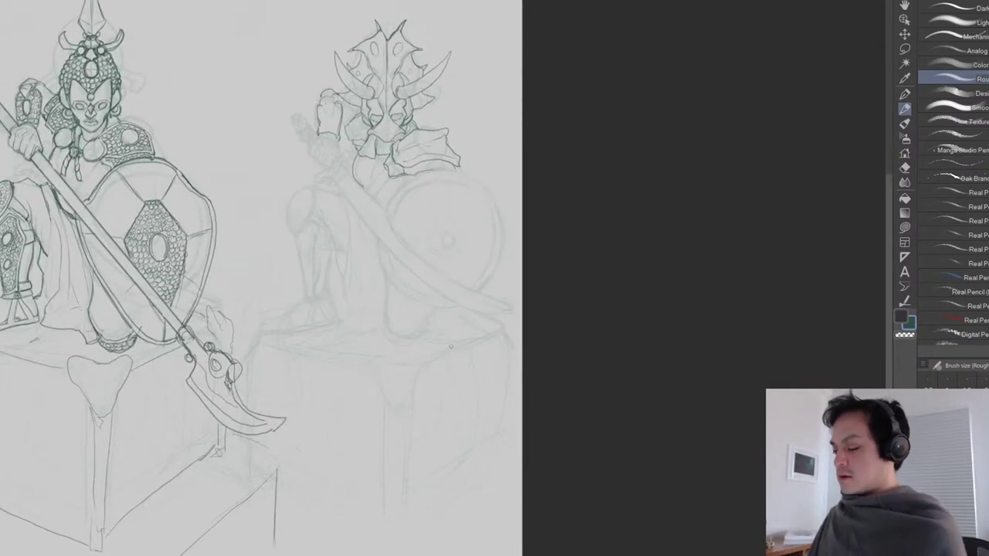
Outline the third figure's shield as a tilted ellipse and start a second line inside its edge to form a rim.
scroll(451, 347, "down", 2)
left_click_drag(521, 341, 548, 341)
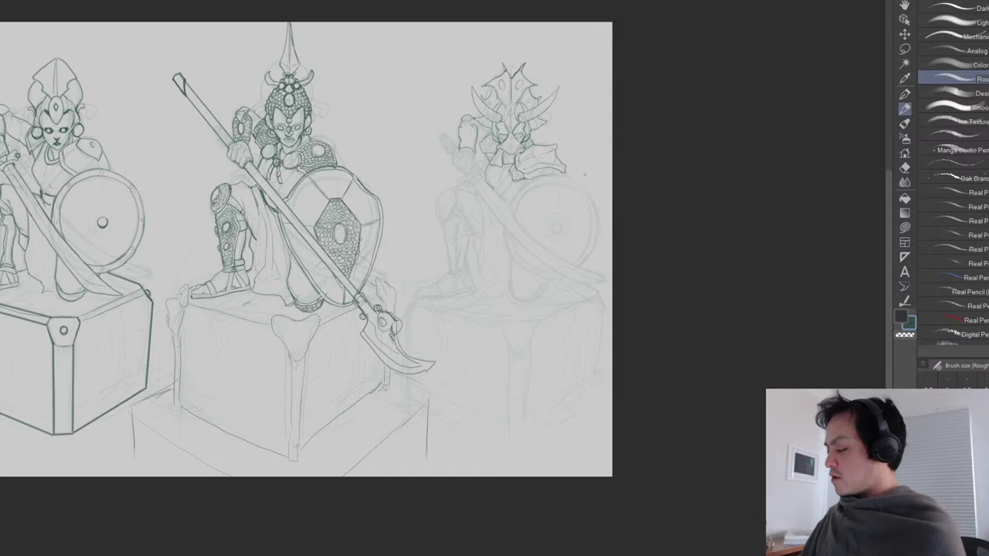
mouse_move(579, 172)
left_mouse_down()
mouse_move(535, 188)
mouse_move(495, 247)
mouse_move(560, 267)
mouse_move(603, 233)
mouse_move(606, 192)
mouse_move(583, 171)
mouse_move(533, 189)
mouse_move(491, 254)
mouse_move(525, 276)
mouse_move(592, 249)
left_mouse_up()
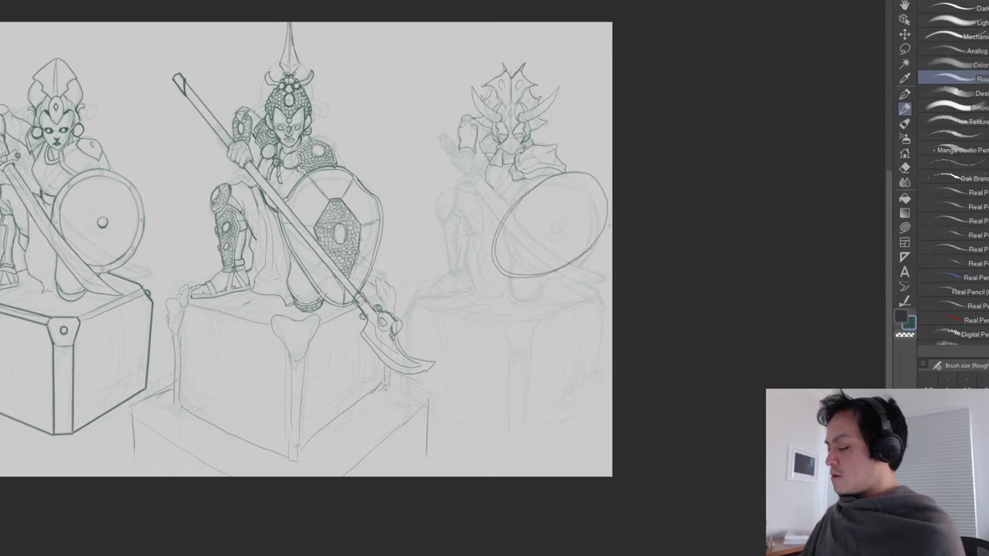
left_click_drag(530, 190, 497, 228)
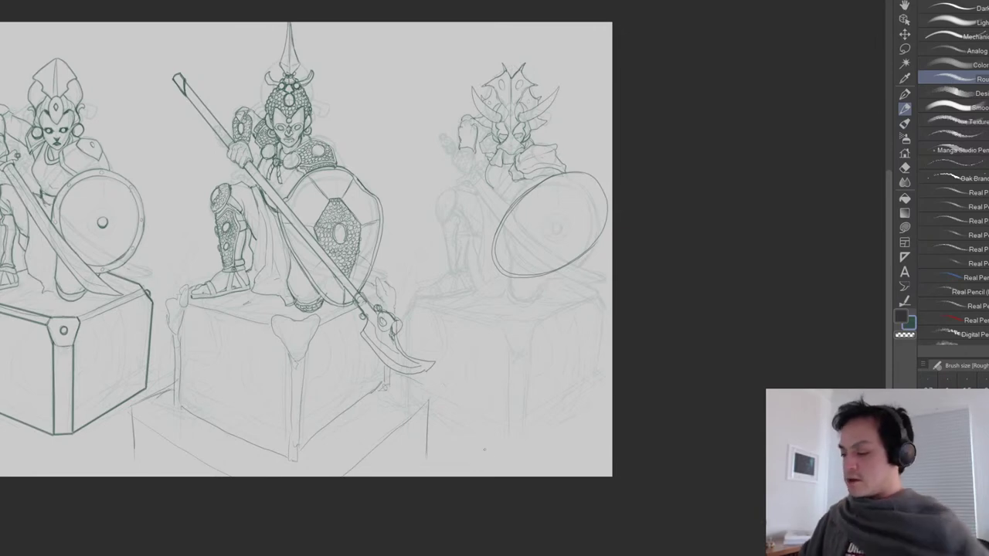
Clean up the shield's outer edge with the eraser and complete the double rim line around the tilted ellipse.
mouse_move(560, 211)
left_mouse_down()
mouse_move(547, 236)
mouse_move(577, 182)
mouse_move(611, 206)
mouse_move(580, 181)
mouse_move(588, 183)
mouse_move(569, 183)
mouse_move(607, 196)
mouse_move(622, 226)
left_mouse_up()
scroll(518, 217, "up", 1)
key("e")
key("p")
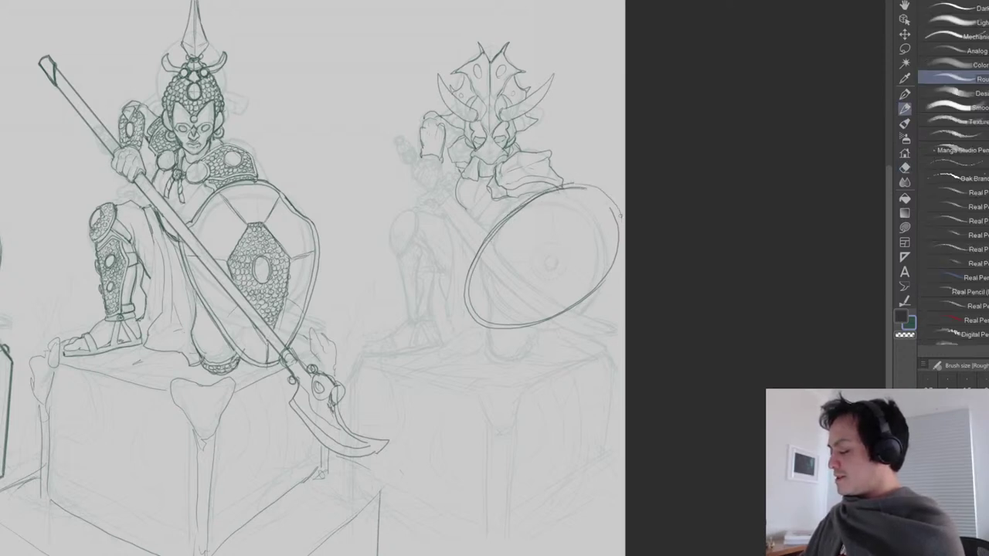
mouse_move(580, 189)
left_mouse_down()
mouse_move(605, 205)
mouse_move(607, 270)
left_mouse_up()
mouse_move(418, 395)
left_mouse_down()
mouse_move(471, 355)
mouse_move(655, 314)
mouse_move(484, 328)
mouse_move(427, 347)
mouse_move(418, 371)
left_mouse_up()
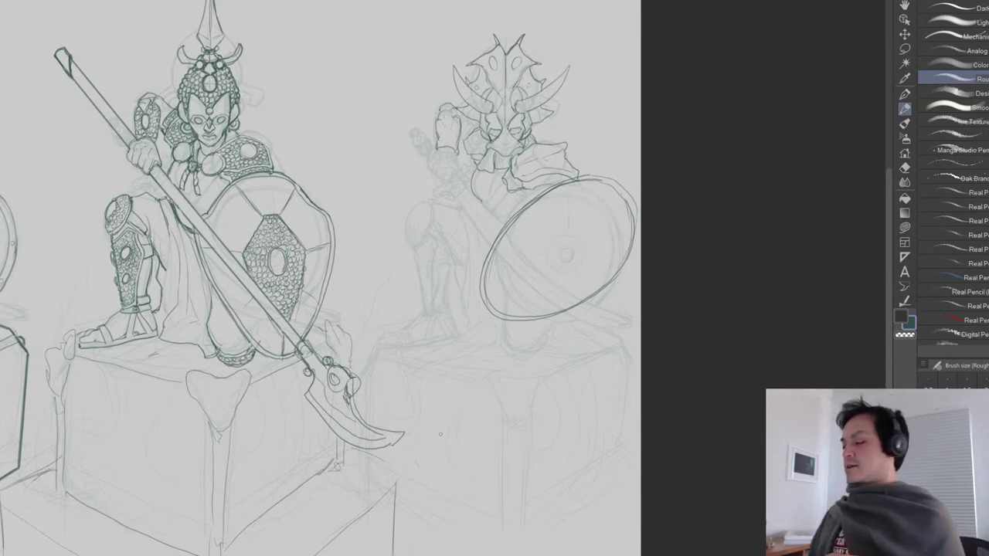
left_click_drag(441, 434, 430, 502)
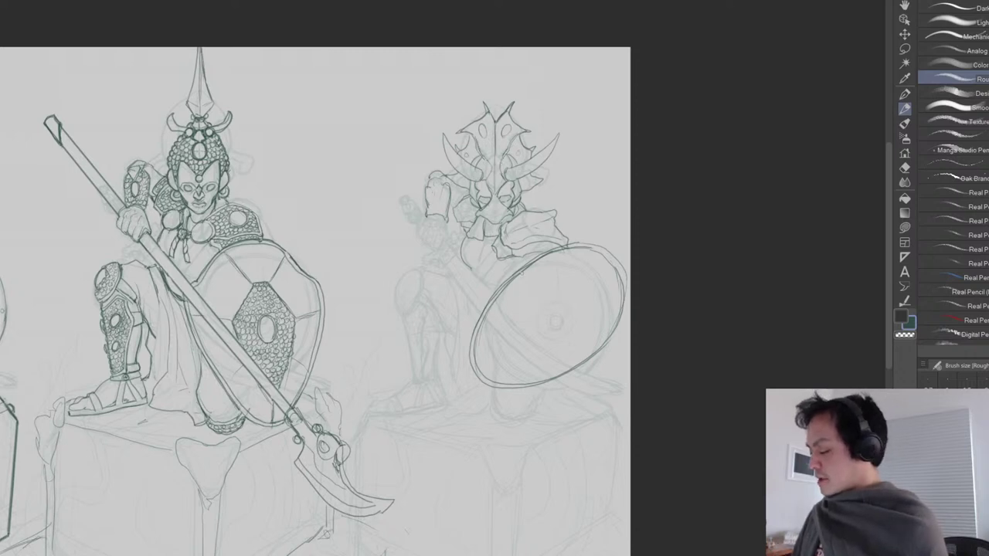
Erase a small notch in the shield's upper rim and draw irregular crack lines across the shield's face.
key("e")
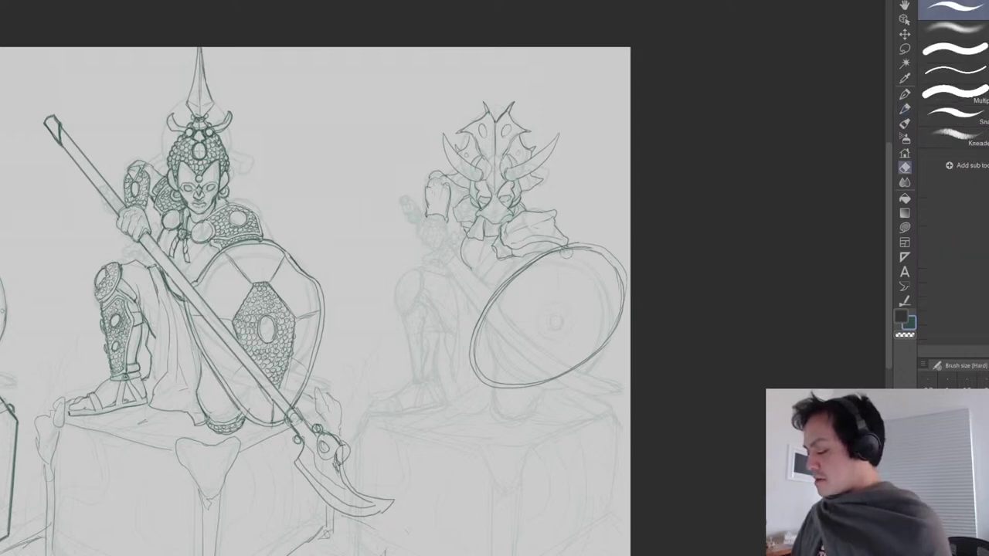
mouse_move(571, 250)
left_mouse_down()
mouse_move(516, 277)
mouse_move(484, 316)
mouse_move(539, 261)
mouse_move(577, 247)
left_mouse_up()
key("p")
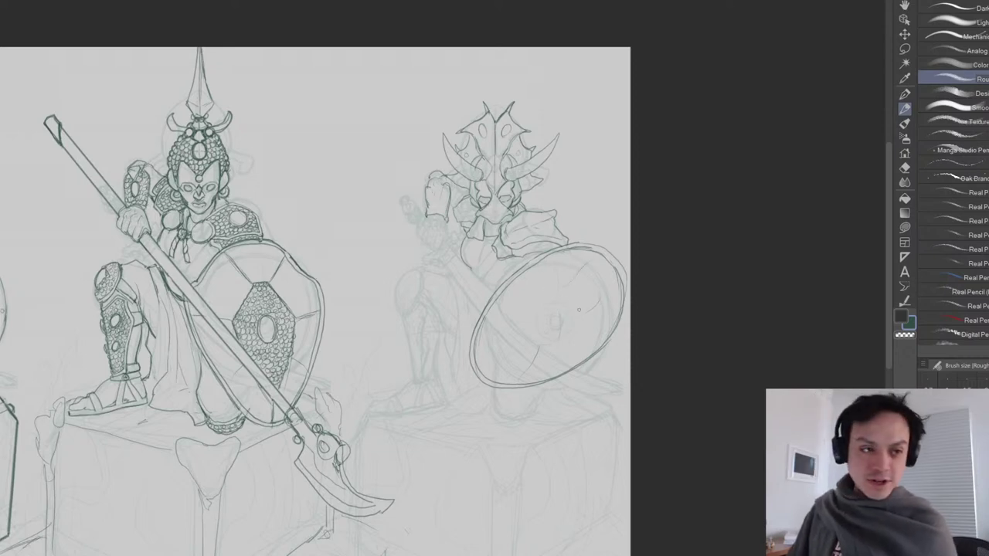
left_click_drag(597, 286, 596, 282)
scroll(599, 303, "up", 2)
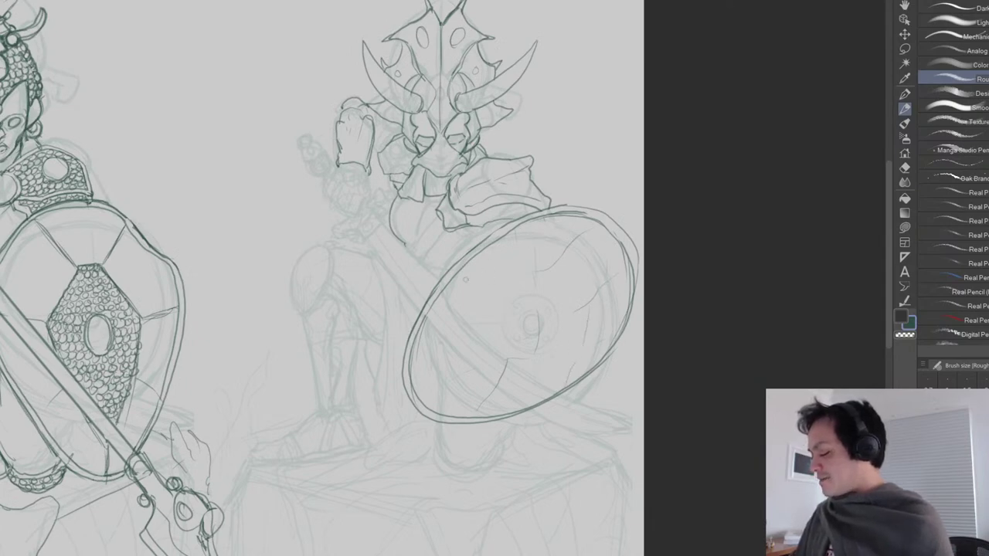
left_click_drag(493, 281, 492, 324)
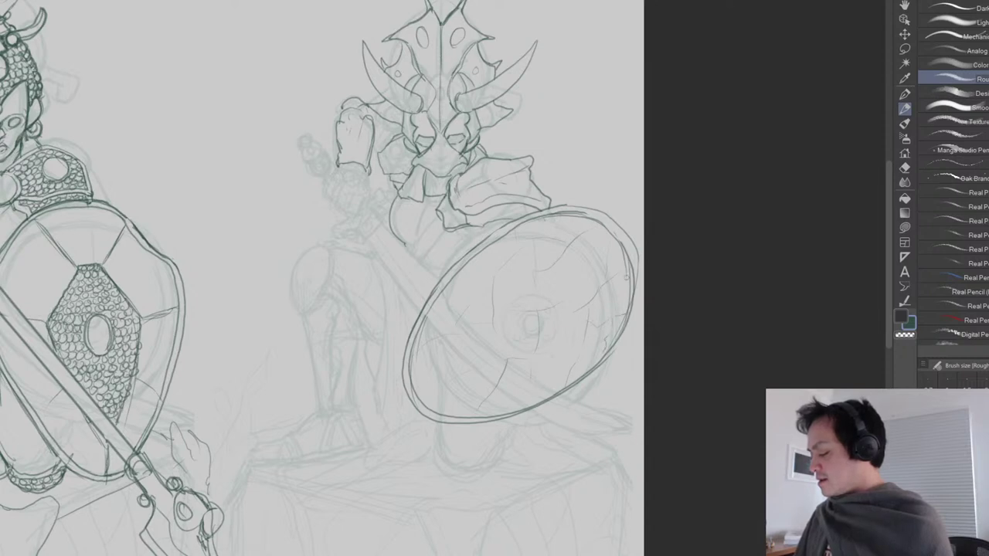
Darken the shield's rim, then erase and redraw the stretch along its lower edge.
mouse_move(633, 261)
left_mouse_down()
mouse_move(618, 349)
mouse_move(597, 366)
left_mouse_up()
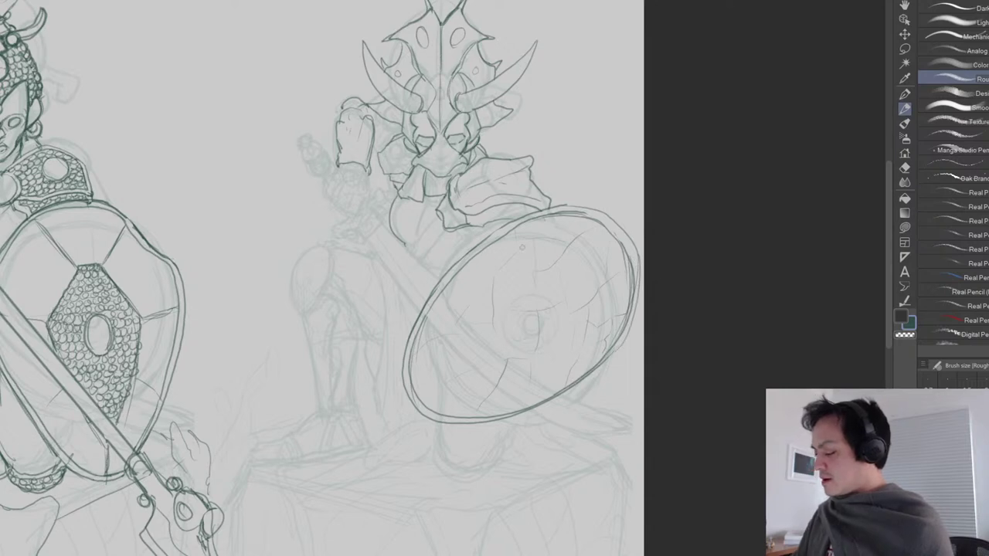
mouse_move(420, 329)
left_mouse_down()
mouse_move(411, 358)
mouse_move(438, 309)
left_mouse_up()
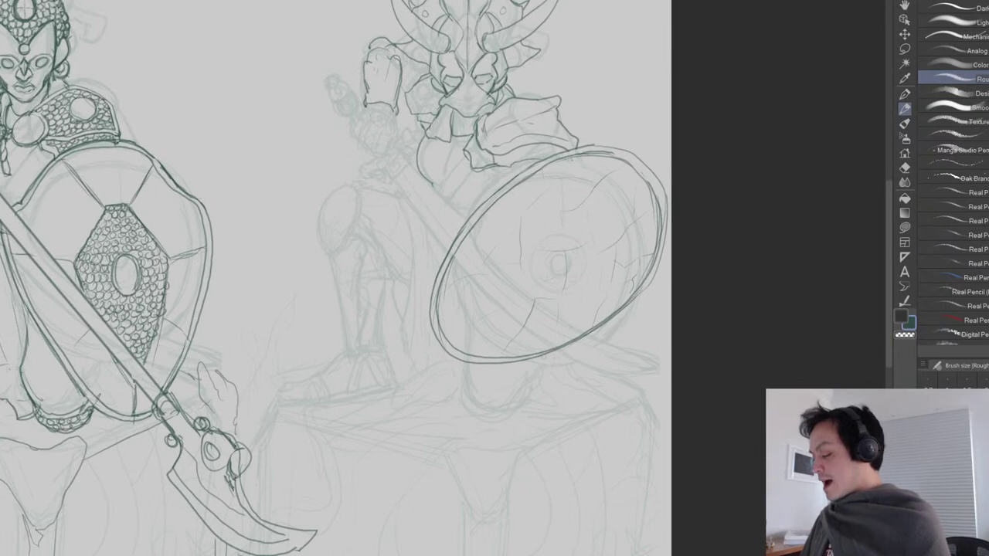
key("e")
key("p")
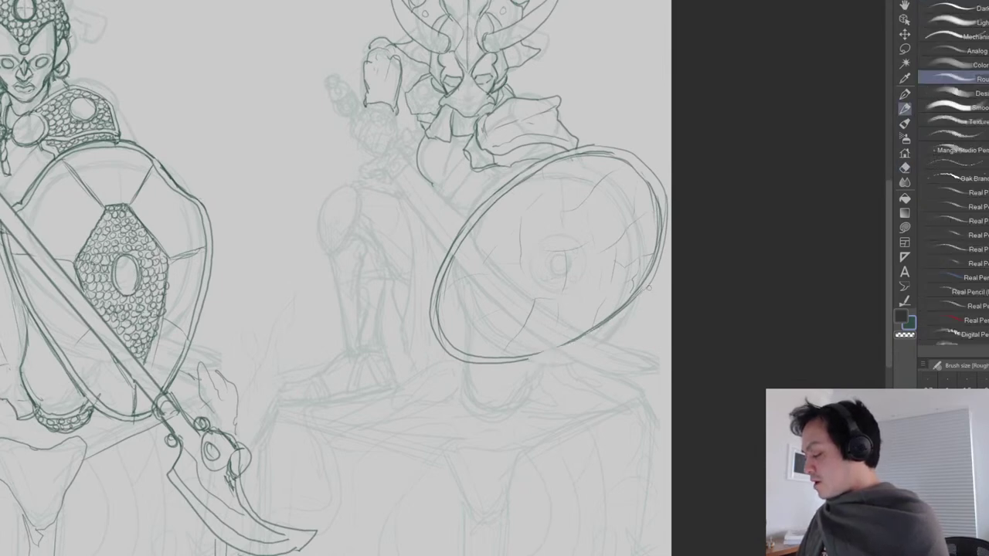
left_click_drag(530, 361, 610, 322)
left_click_drag(653, 284, 587, 338)
Add a curved, pointed spike to each side of the third figure's helmet beside the horns.
scroll(549, 372, "down", 2)
scroll(592, 329, "down", 1)
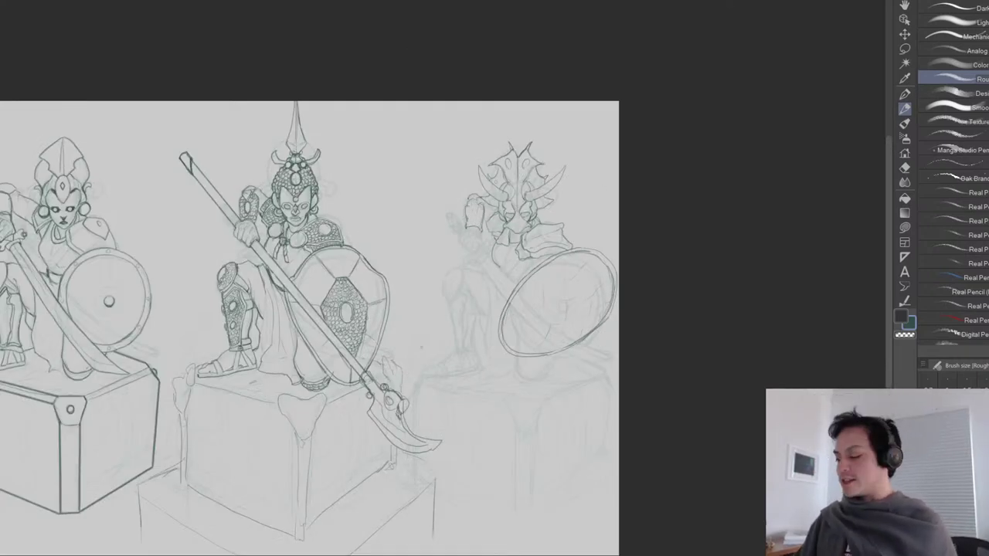
left_click_drag(541, 206, 523, 320)
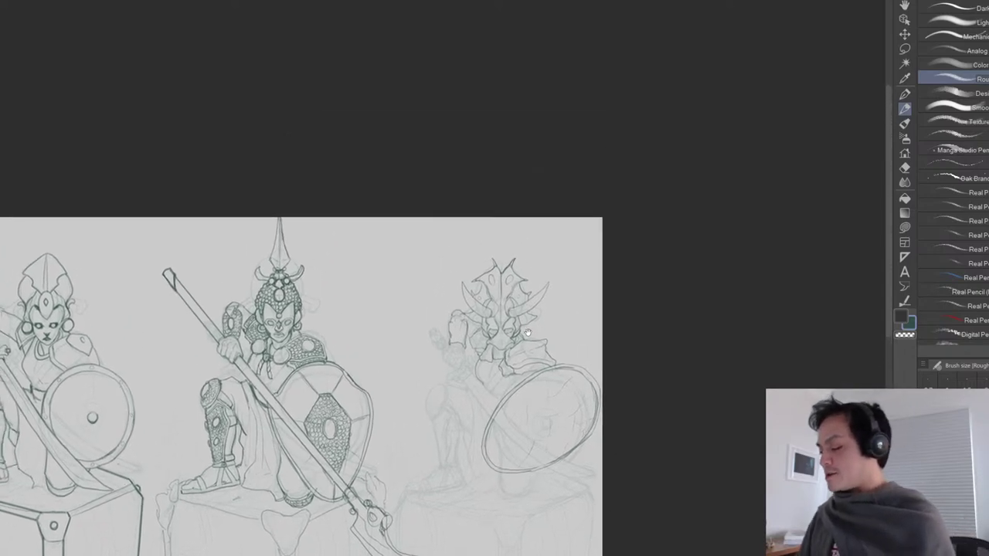
scroll(523, 320, "up", 2)
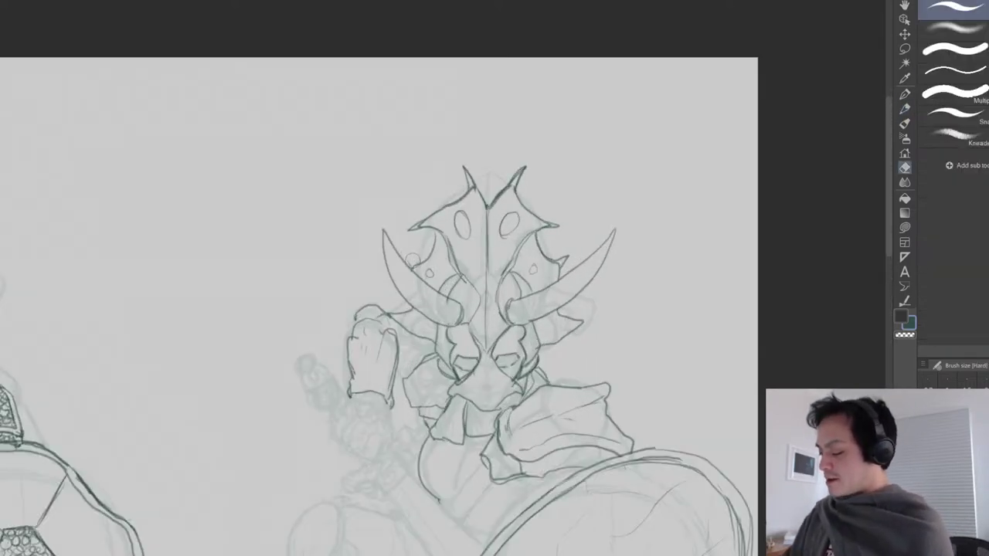
key("p")
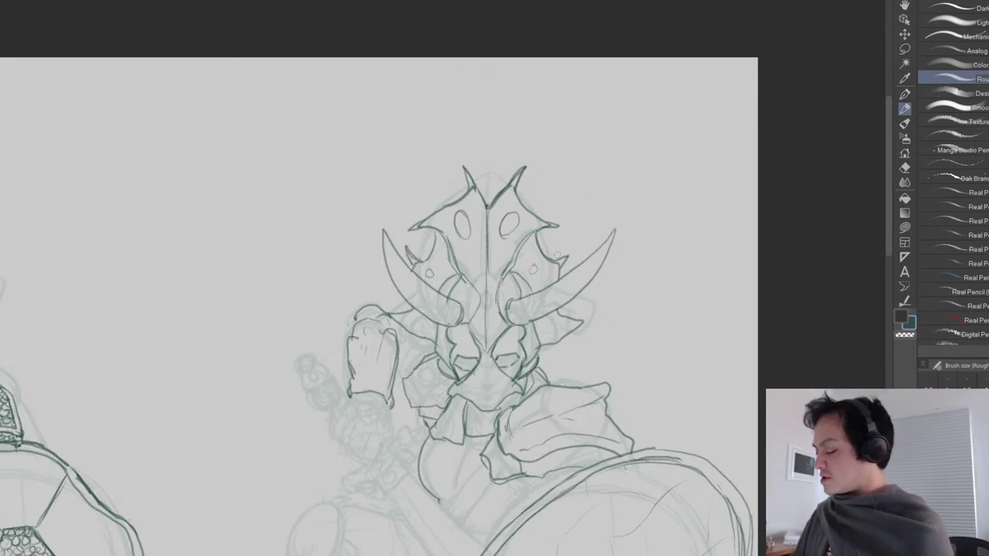
left_click_drag(573, 250, 558, 270)
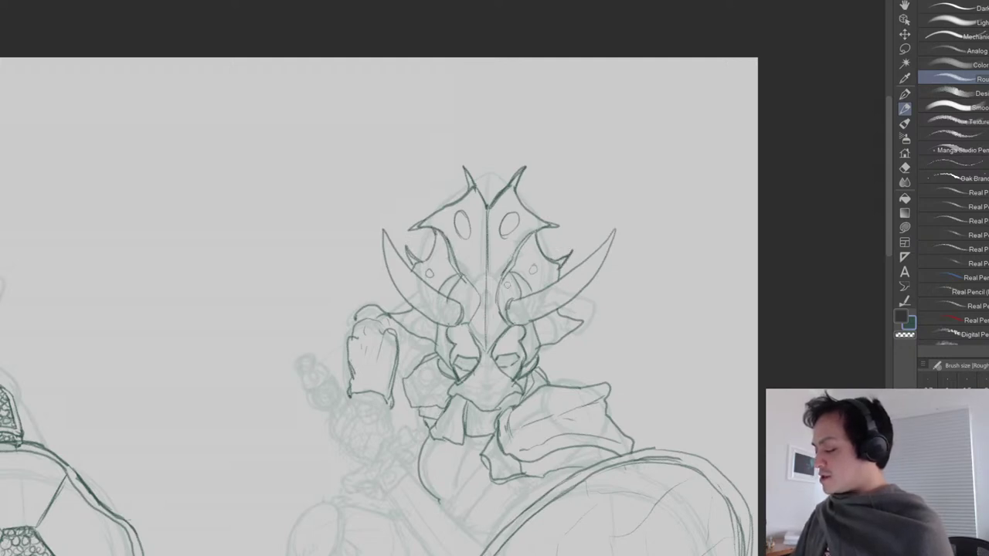
Erase the two oval holes in the helmet crest and redraw them as slanted ovals with double rims.
key("e")
left_click_drag(503, 218, 516, 229)
mouse_move(459, 218)
left_mouse_down()
mouse_move(475, 241)
mouse_move(461, 211)
mouse_move(475, 227)
mouse_move(479, 206)
mouse_move(515, 236)
mouse_move(520, 209)
mouse_move(499, 240)
left_mouse_up()
key("p")
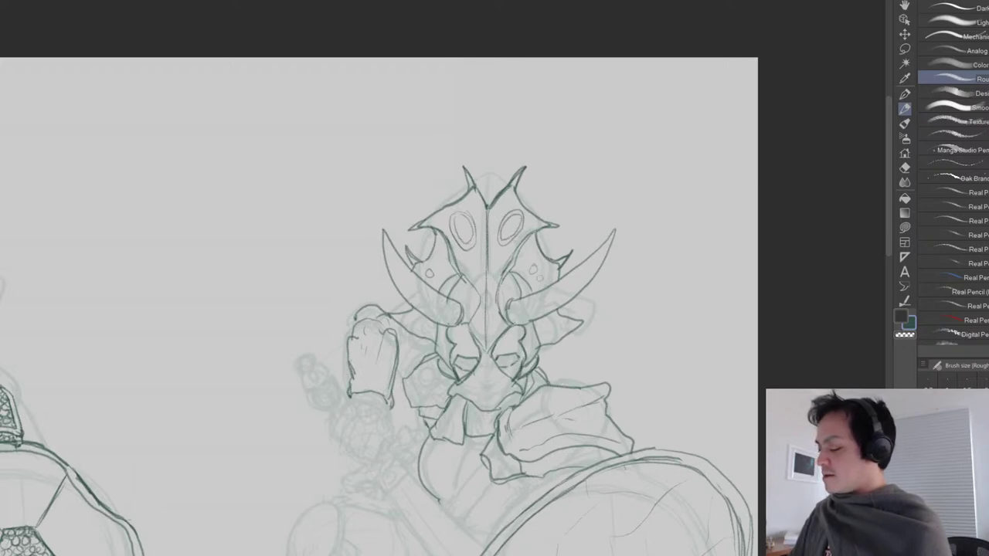
left_click_drag(534, 270, 562, 217)
Darken the vertical center ridge line running down the helmet crest.
scroll(573, 188, "down", 2)
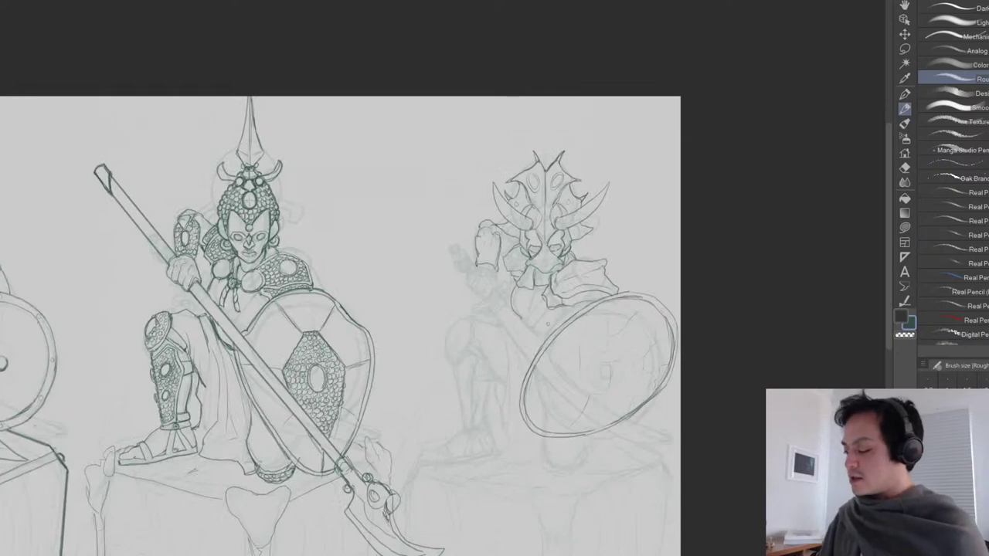
left_click_drag(550, 321, 526, 376)
scroll(527, 293, "up", 2)
left_click_drag(518, 164, 516, 275)
left_click_drag(517, 233, 515, 289)
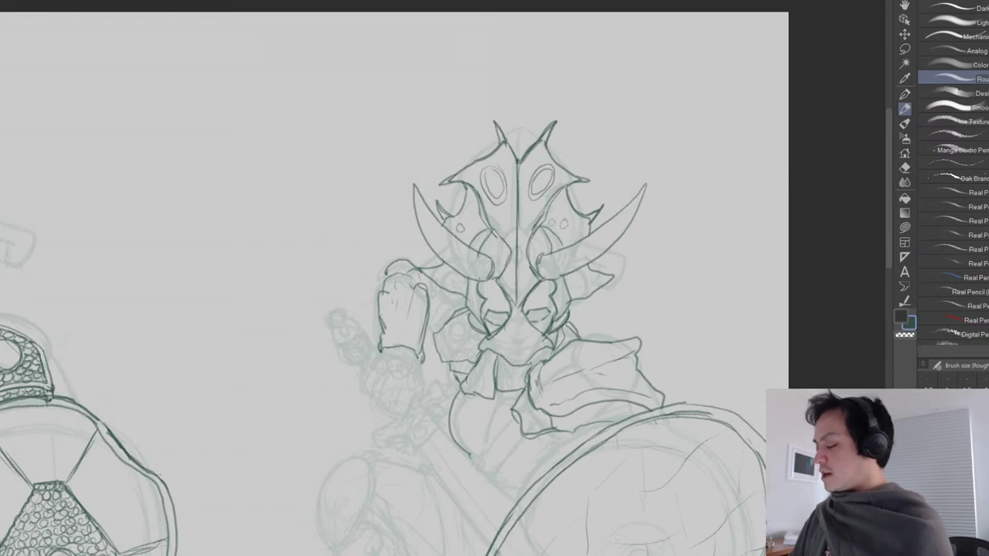
scroll(455, 108, "down", 2)
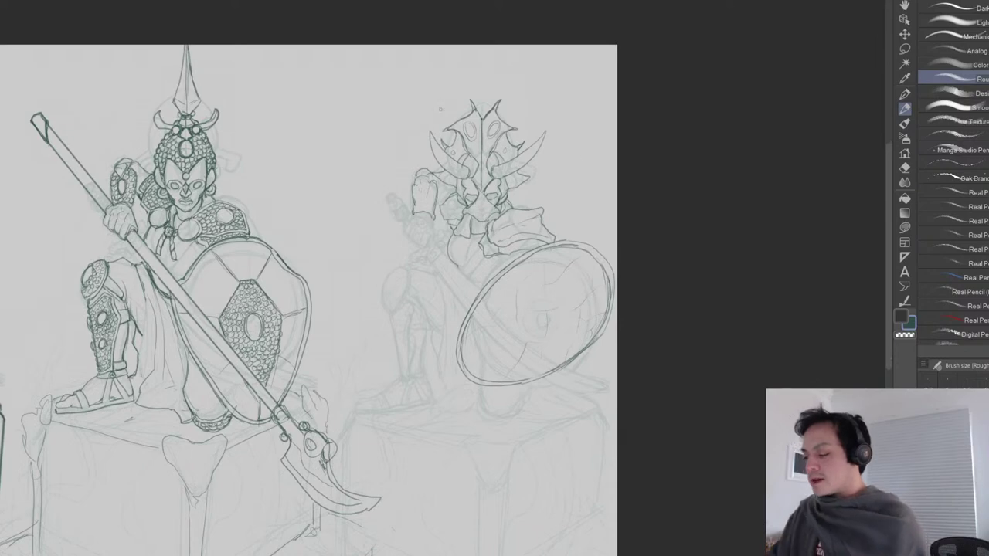
left_click_drag(490, 190, 483, 227)
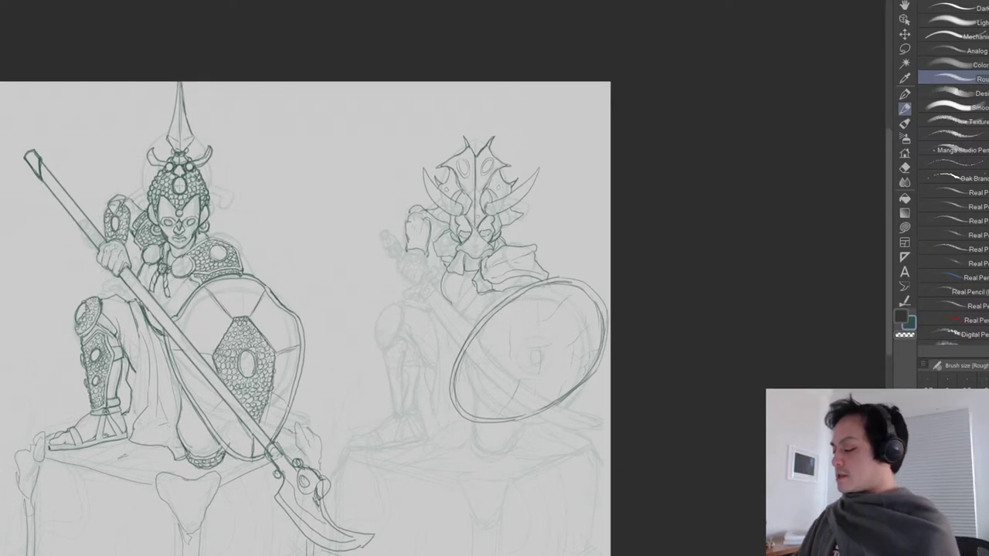
Erase the lower part of the helmet's center ridge line on the forehead, between the horns.
scroll(483, 227, "up", 3)
key("e")
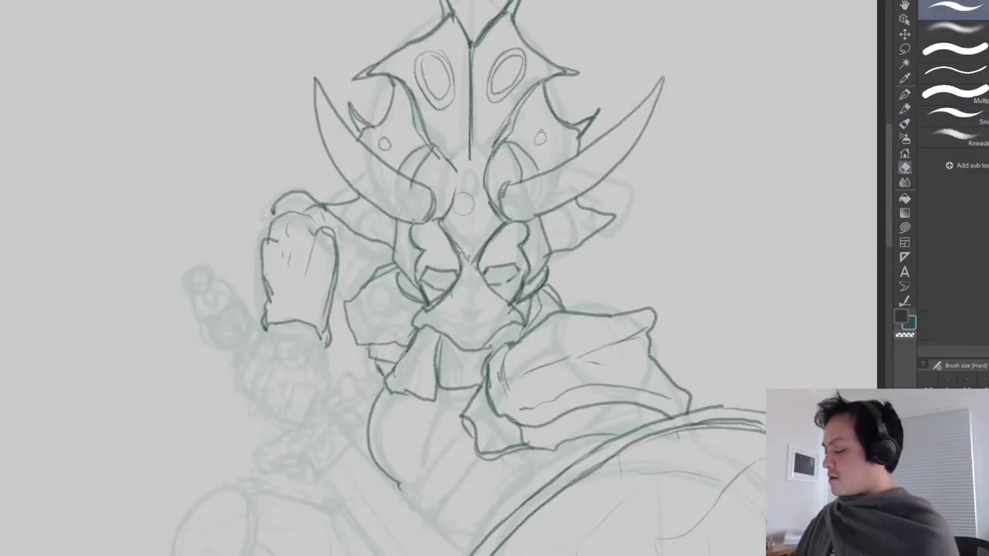
key("p")
left_click_drag(589, 381, 537, 297)
scroll(537, 297, "down", 3)
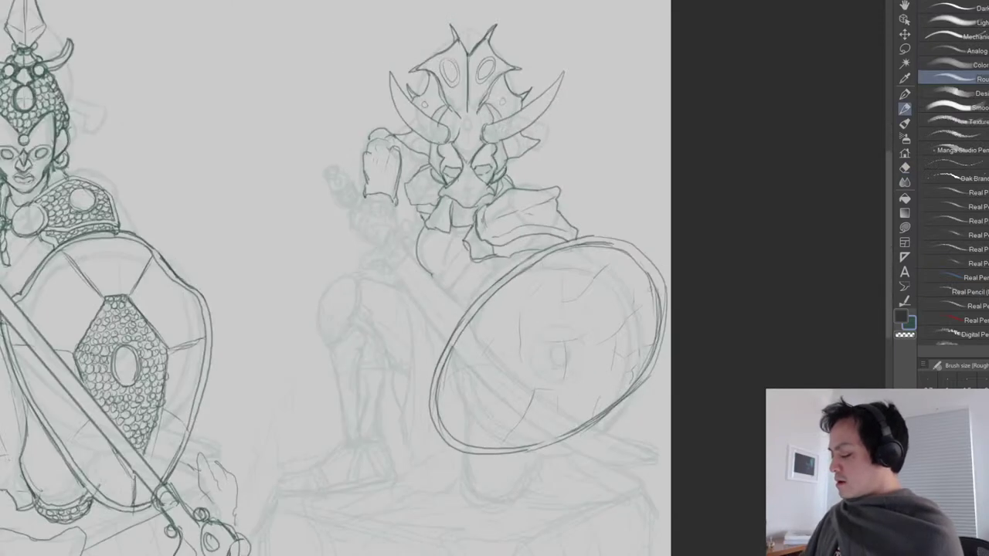
Draw a pointed oval ornament on the forehead below the center ridge and erase the stray lines inside it.
scroll(509, 187, "up", 3)
left_click_drag(427, 93, 449, 258)
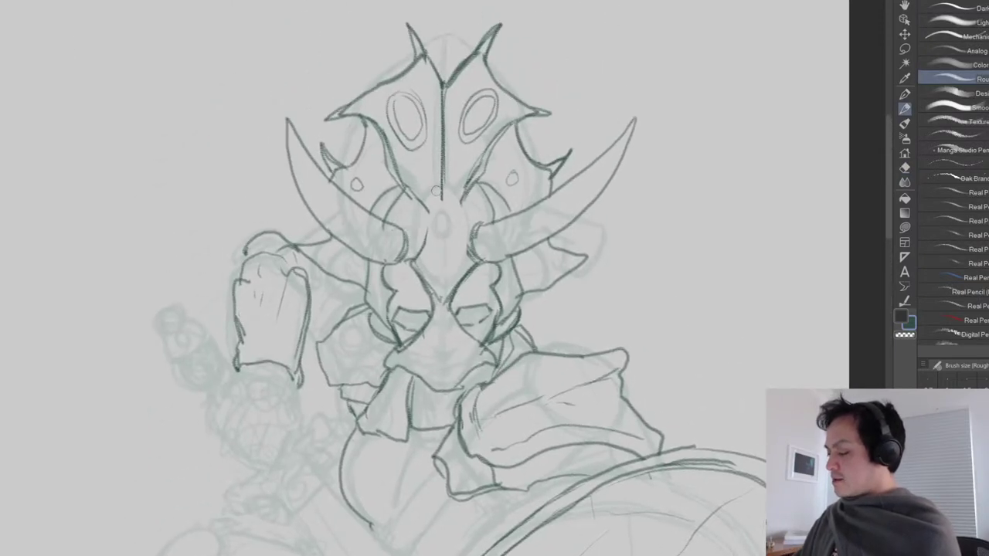
mouse_move(442, 189)
left_mouse_down()
mouse_move(418, 241)
mouse_move(425, 267)
mouse_move(448, 187)
mouse_move(458, 205)
mouse_move(466, 232)
mouse_move(456, 272)
left_mouse_up()
key("e")
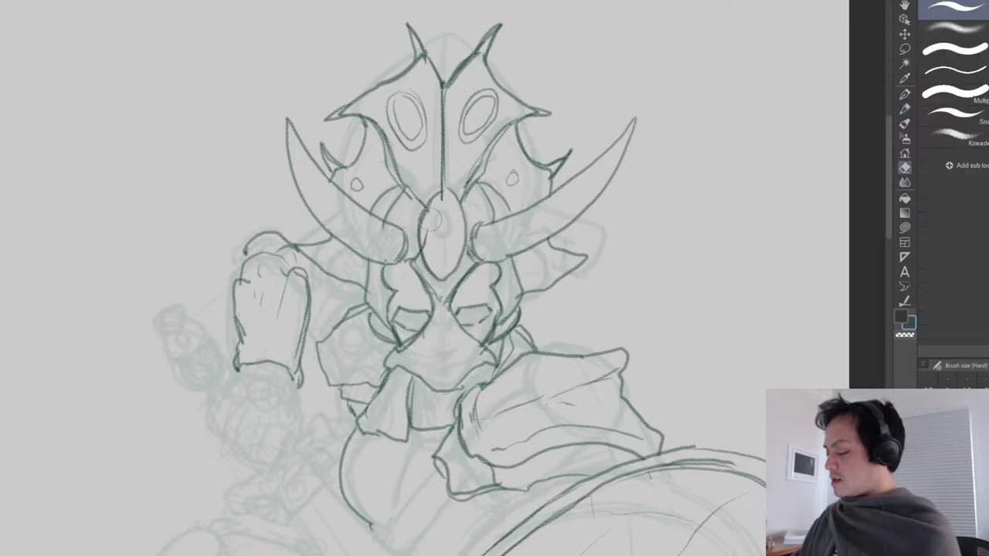
mouse_move(451, 202)
left_mouse_down()
mouse_move(434, 251)
mouse_move(428, 222)
mouse_move(450, 184)
mouse_move(428, 210)
mouse_move(425, 201)
mouse_move(430, 266)
left_mouse_up()
key("p")
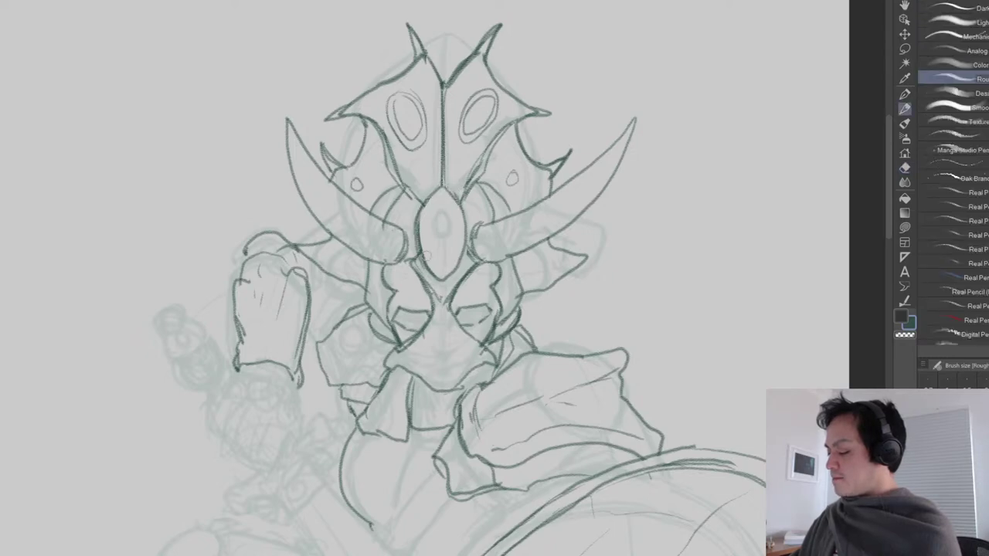
Draw a center line down the face mask from the brow point to the chin.
left_click_drag(462, 193, 442, 361)
left_click_drag(441, 308, 443, 383)
left_click_drag(442, 348, 445, 388)
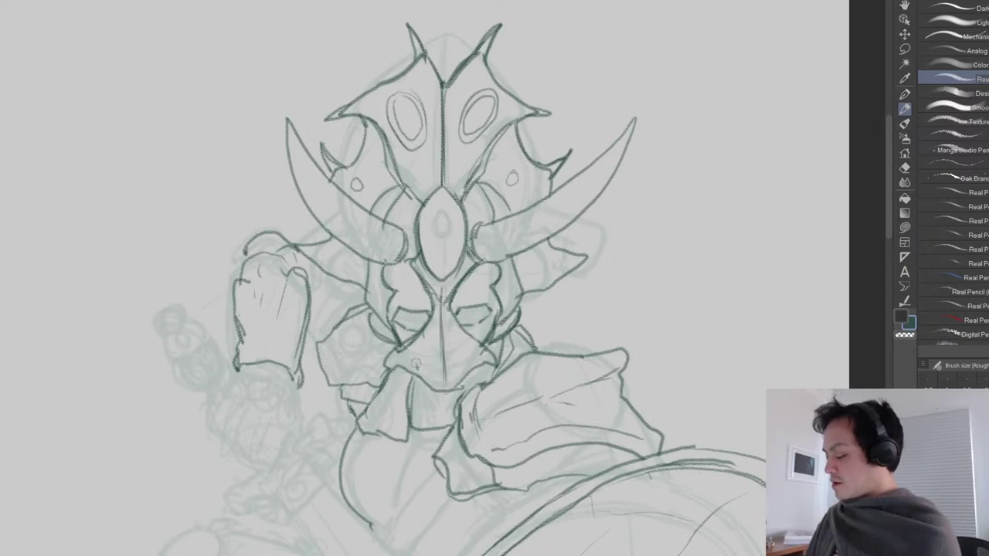
Draw a nostril on each side of the mask's center line, darken the jaw edge, and add a small diamond inside the forehead ornament.
key("e")
key("p")
mouse_move(417, 355)
left_mouse_down()
mouse_move(421, 346)
mouse_move(427, 357)
left_mouse_up()
mouse_move(452, 349)
left_mouse_down()
mouse_move(464, 340)
mouse_move(463, 353)
mouse_move(428, 361)
left_mouse_up()
key("ctrl+z")
left_click_drag(434, 300, 437, 314)
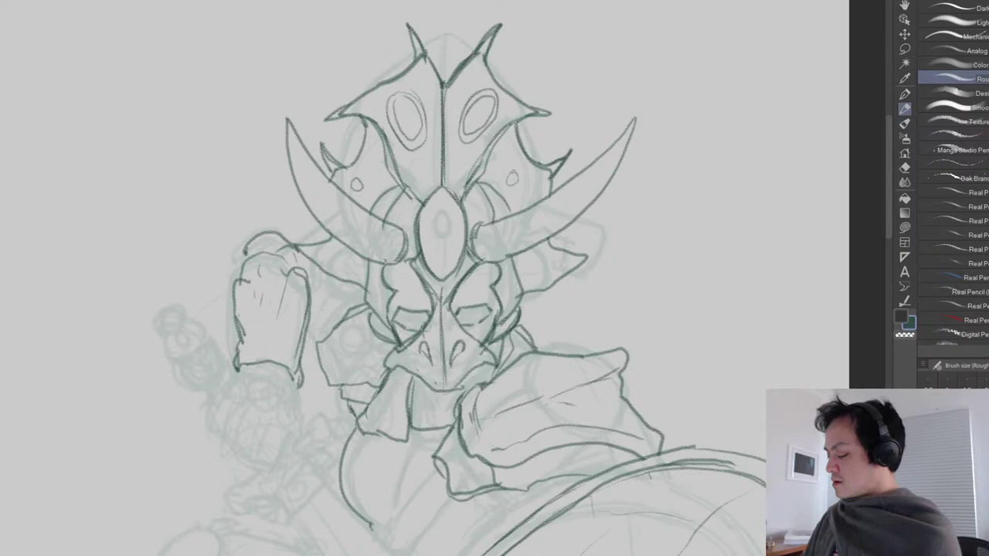
mouse_move(401, 369)
left_mouse_down()
mouse_move(459, 387)
mouse_move(475, 368)
mouse_move(497, 364)
left_mouse_up()
mouse_move(442, 213)
left_mouse_down()
mouse_move(434, 224)
mouse_move(449, 223)
mouse_move(443, 237)
mouse_move(445, 223)
left_mouse_up()
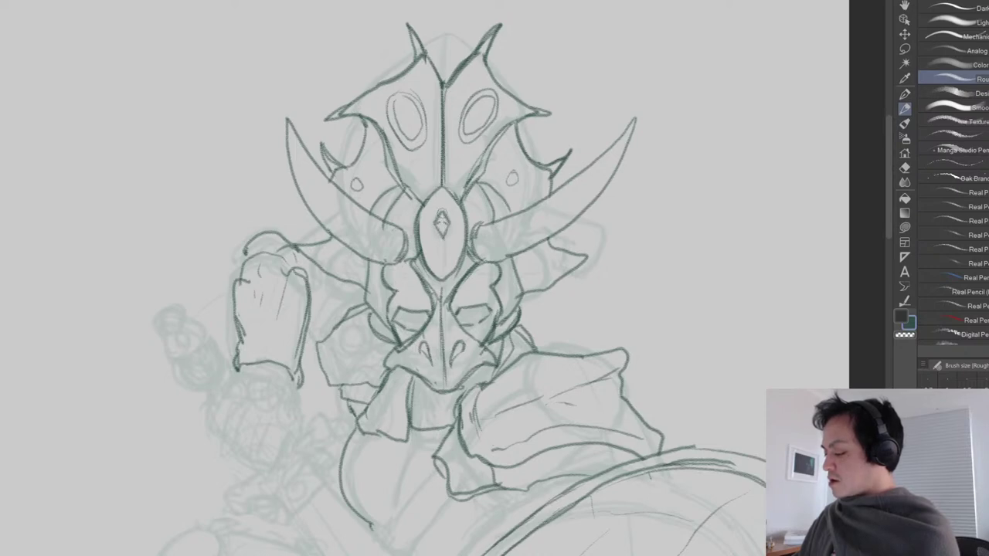
Extend the crest's lower edges down to the forehead ornament and erase the stray lines on both sides of it.
scroll(508, 233, "down", 4)
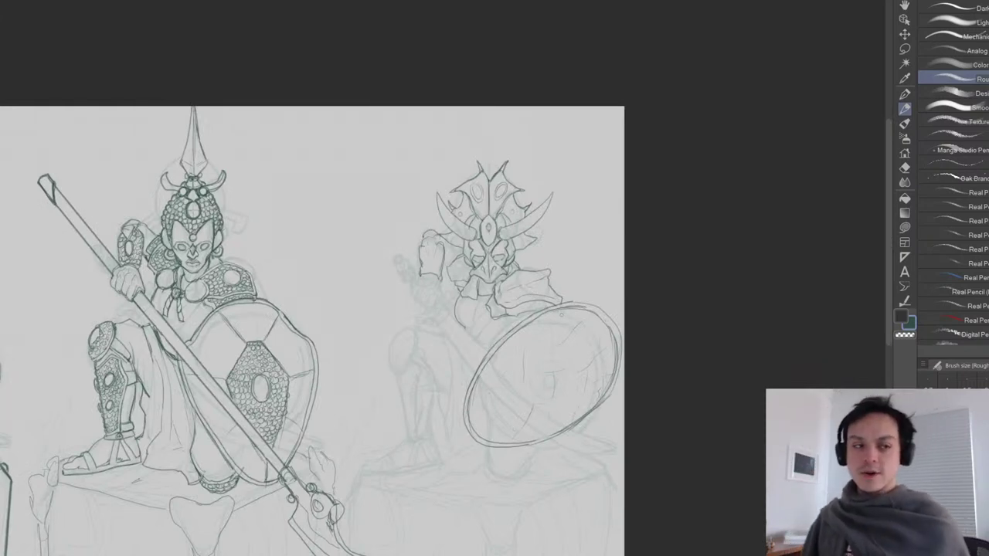
left_click_drag(517, 213, 500, 242)
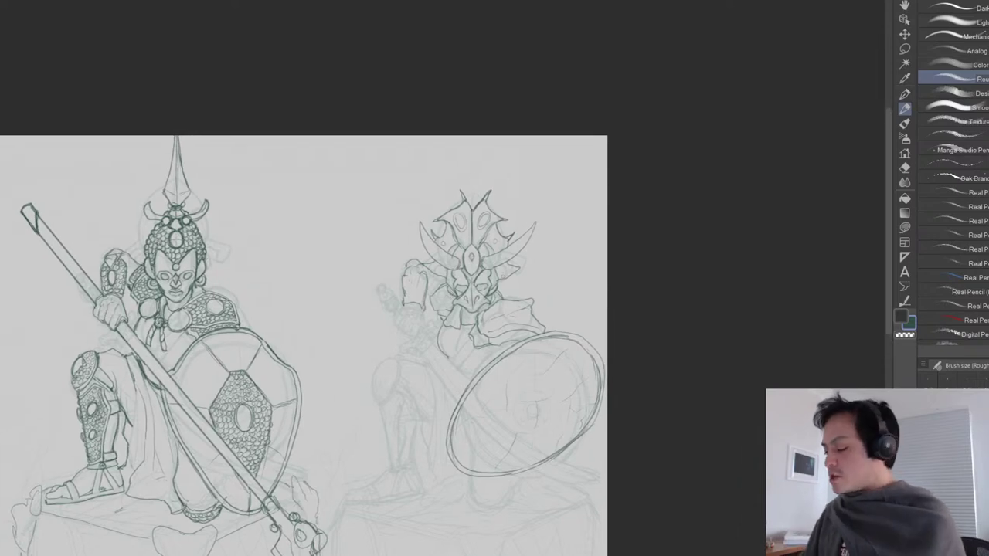
scroll(500, 241, "up", 2)
scroll(433, 220, "up", 3)
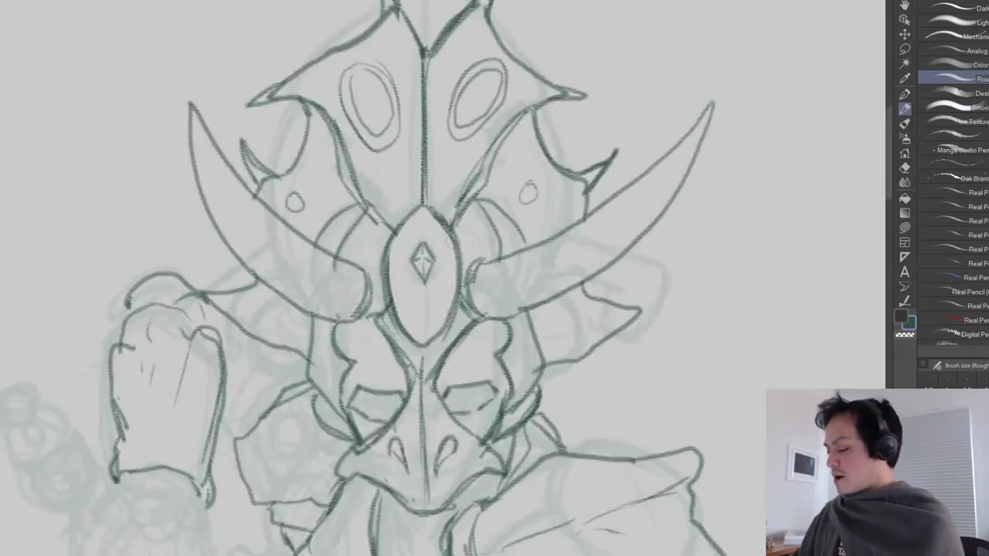
mouse_move(402, 259)
left_mouse_down()
mouse_move(375, 218)
mouse_move(390, 241)
left_mouse_up()
left_click_drag(490, 194, 456, 247)
key("e")
mouse_move(464, 211)
left_mouse_down()
mouse_move(482, 190)
mouse_move(466, 220)
mouse_move(484, 189)
mouse_move(452, 235)
left_mouse_up()
key("p")
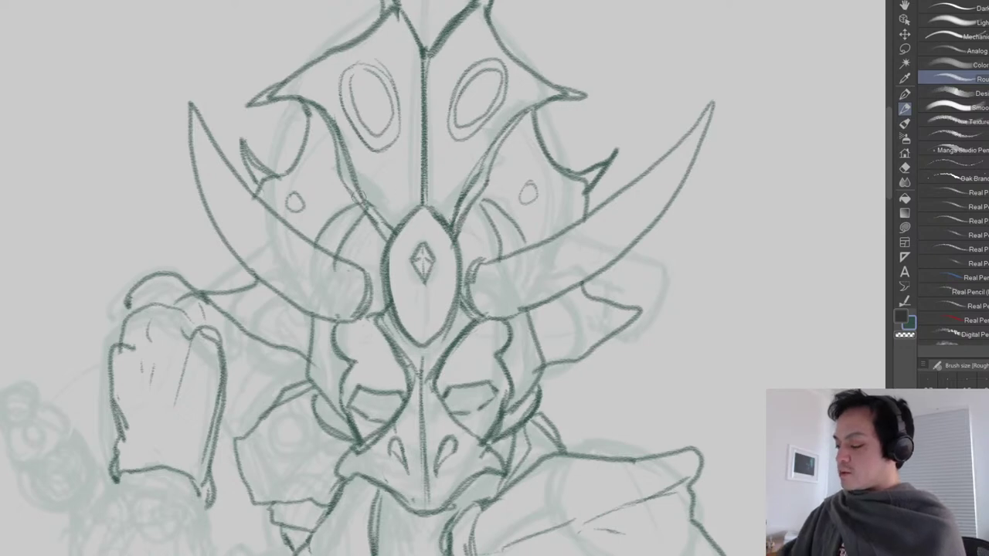
key("e")
left_click_drag(360, 198, 385, 234)
key("p")
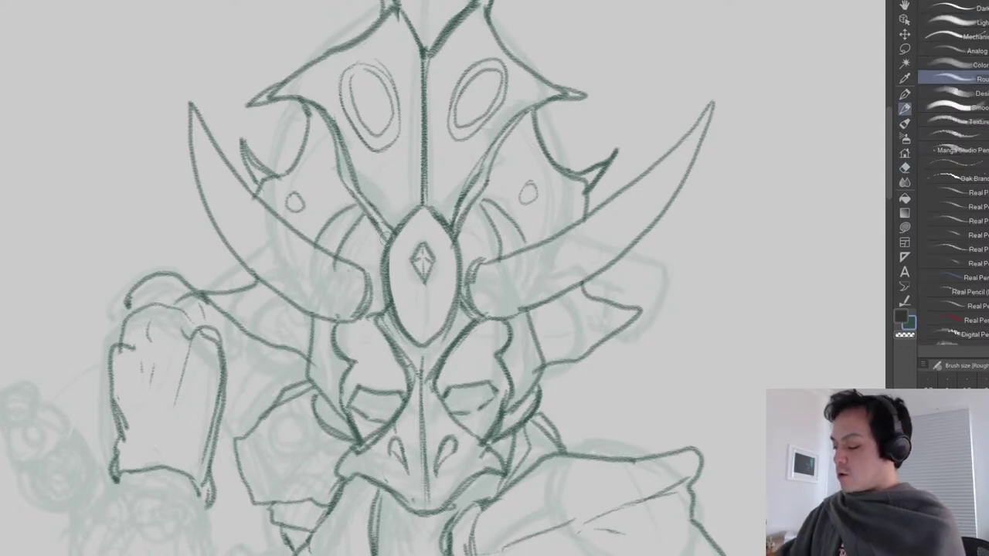
Thicken the helmet crest's outline along its lower edges, side points and upper notch between the two spikes.
left_click_drag(475, 179, 449, 222)
mouse_move(490, 184)
left_mouse_down()
mouse_move(527, 117)
mouse_move(578, 91)
mouse_move(581, 99)
left_mouse_up()
left_click_drag(264, 101, 305, 100)
left_click_drag(568, 136, 516, 246)
left_click_drag(424, 111, 434, 116)
left_click_drag(330, 116, 346, 114)
left_click_drag(217, 200, 226, 207)
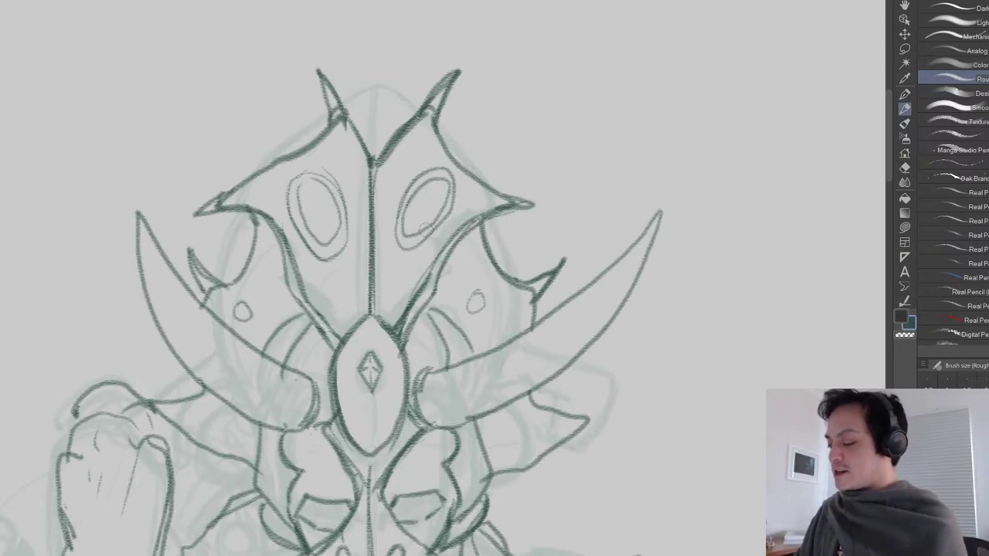
mouse_move(348, 112)
left_mouse_down()
mouse_move(381, 169)
mouse_move(423, 113)
mouse_move(432, 135)
left_mouse_up()
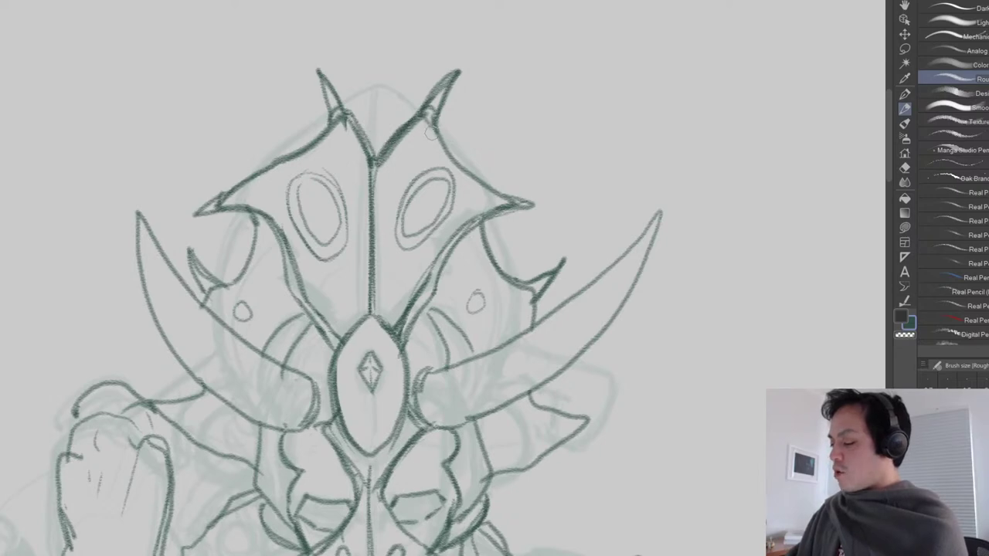
left_click_drag(405, 253, 431, 169)
Erase and redraw the tip of the small side fin below the helmet's right horn.
key("ctrl+minus")
key("ctrl+minus")
left_click_drag(494, 366, 506, 283)
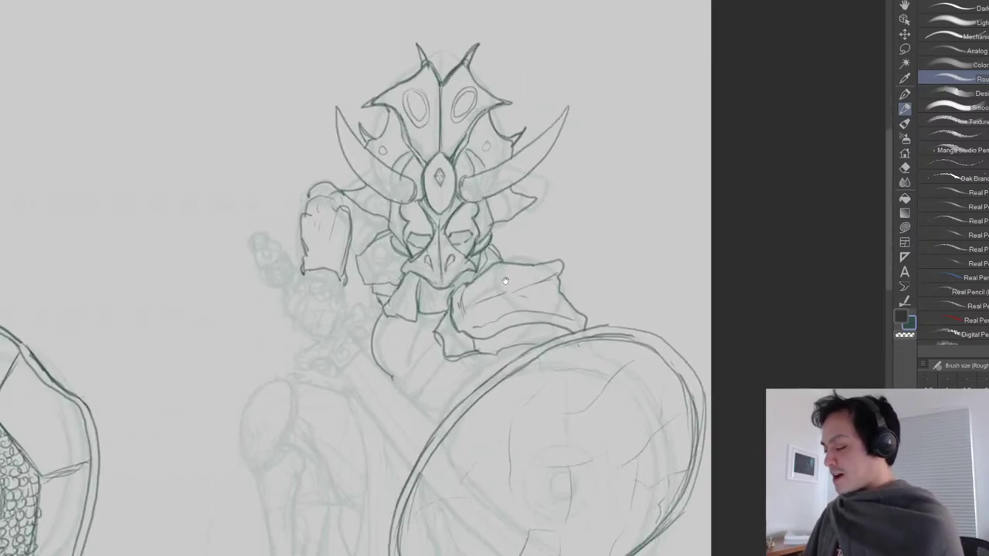
scroll(505, 283, "down", 4)
scroll(484, 352, "down", 1)
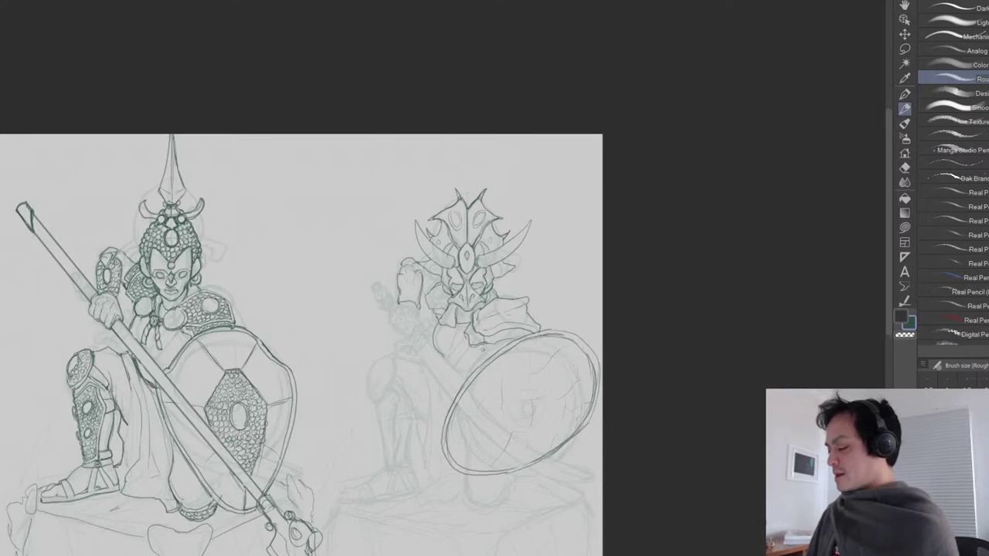
scroll(481, 324, "up", 3)
key("e")
key("p")
key("e")
left_click_drag(538, 232, 529, 235)
key("p")
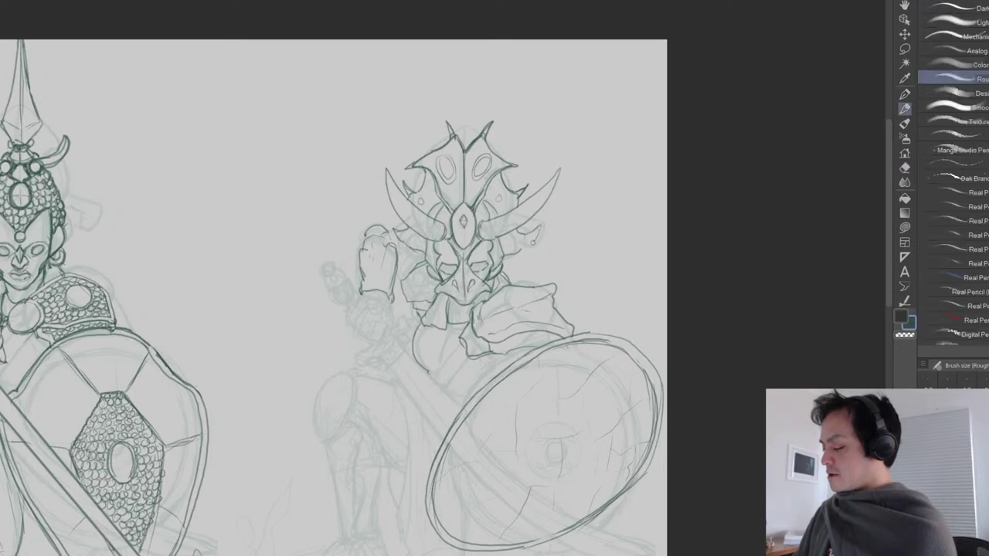
Add a small pointed spike to the fin below the left horn and touch up the base of the right fin.
mouse_move(395, 218)
left_mouse_down()
mouse_move(389, 228)
mouse_move(399, 234)
left_mouse_up()
key("e")
key("p")
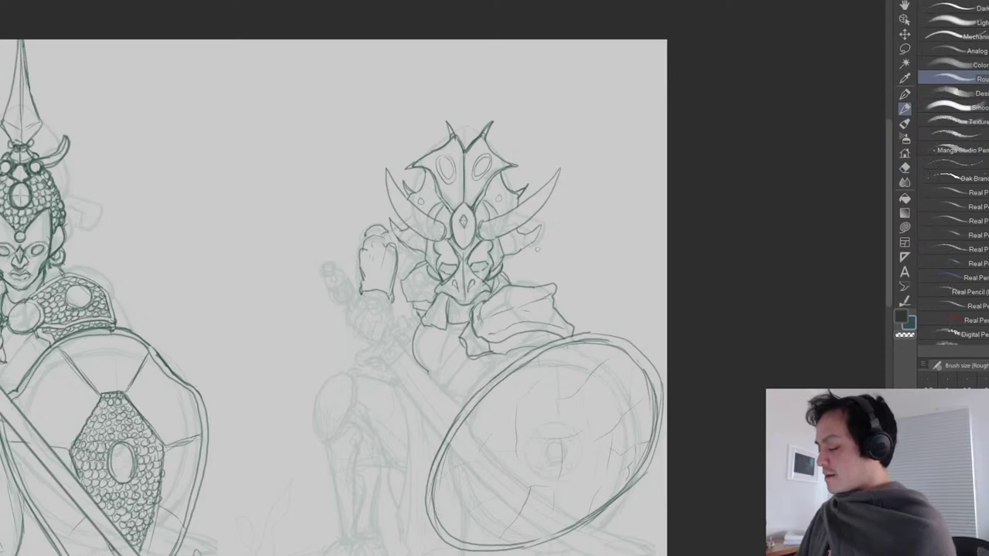
key("e")
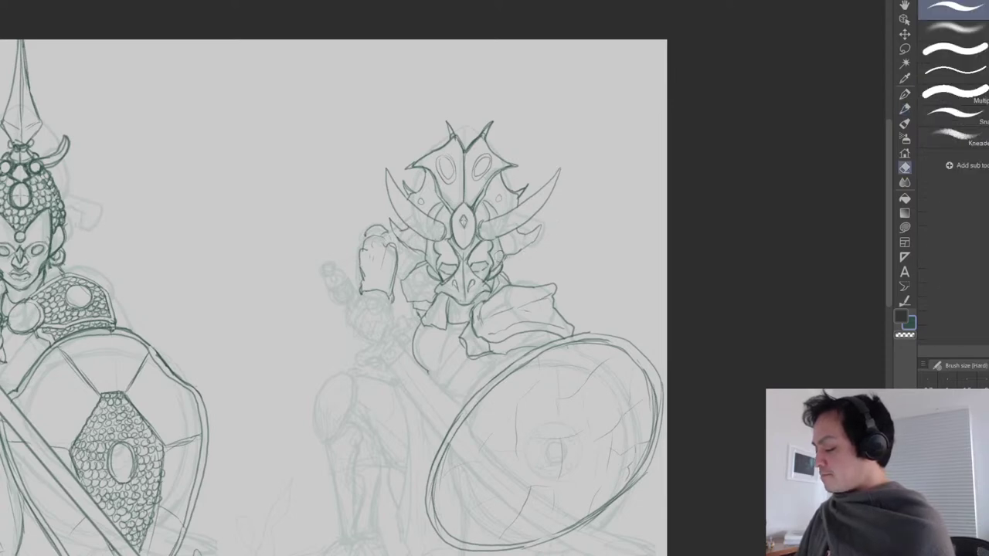
key("p")
left_click_drag(499, 263, 505, 256)
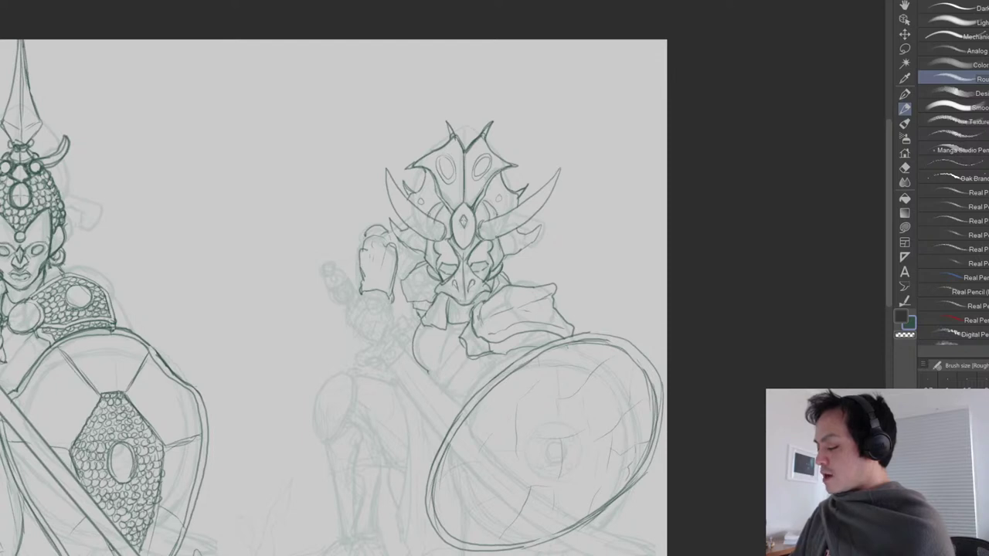
key("e")
key("p")
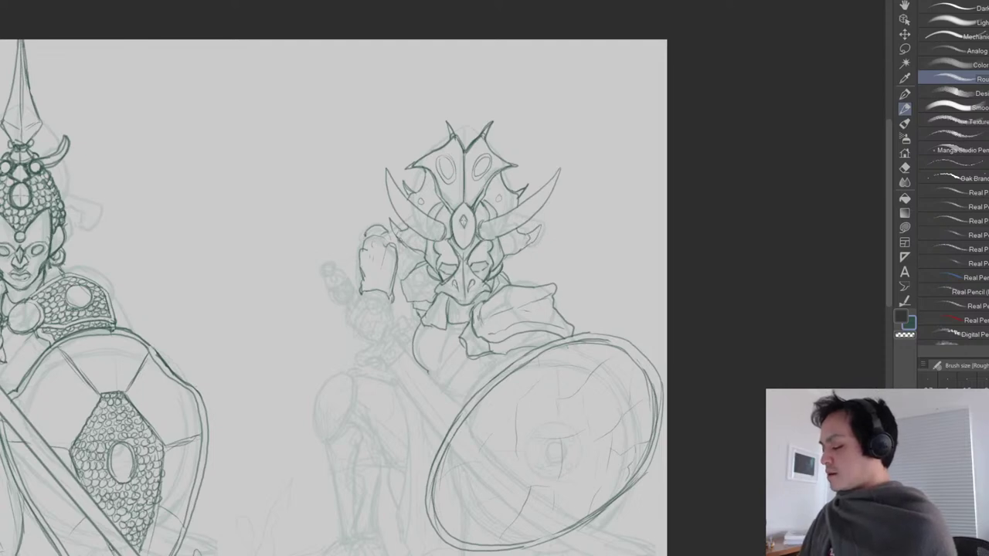
Erase the mask's nose and chin lines and redraw a shorter muzzle with small nostrils and an angular lower edge.
scroll(510, 325, "down", 2)
left_click_drag(517, 455, 476, 346)
scroll(455, 298, "up", 3)
key("e")
mouse_move(397, 208)
left_mouse_down()
mouse_move(417, 221)
mouse_move(447, 213)
mouse_move(415, 209)
mouse_move(415, 198)
mouse_move(430, 206)
mouse_move(425, 186)
mouse_move(427, 218)
mouse_move(417, 187)
left_mouse_up()
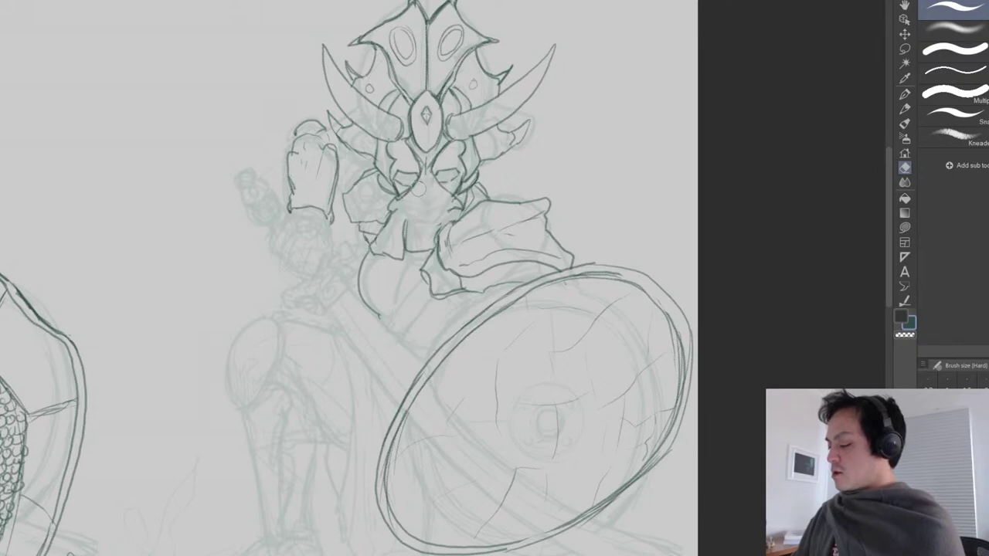
key("p")
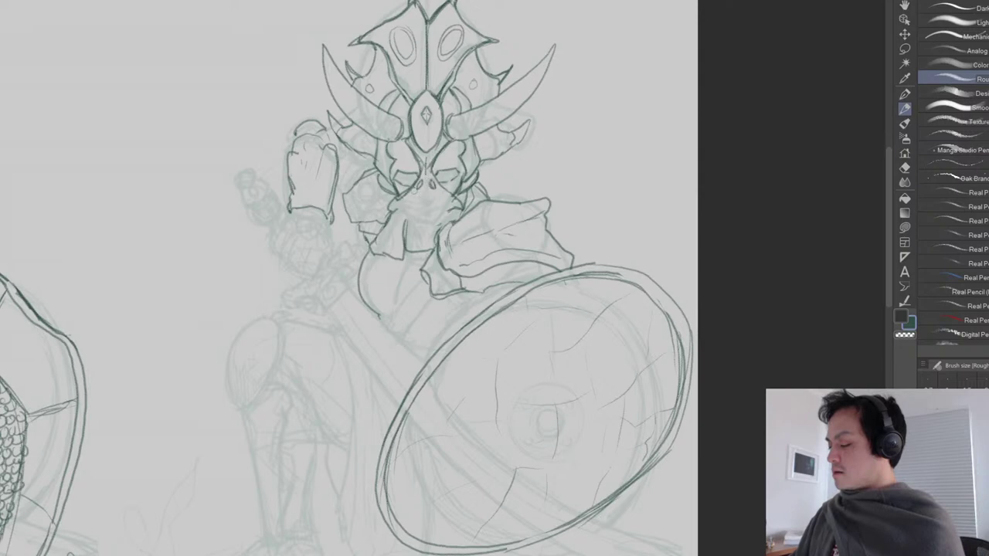
mouse_move(414, 201)
left_mouse_down()
mouse_move(429, 219)
mouse_move(452, 192)
left_mouse_up()
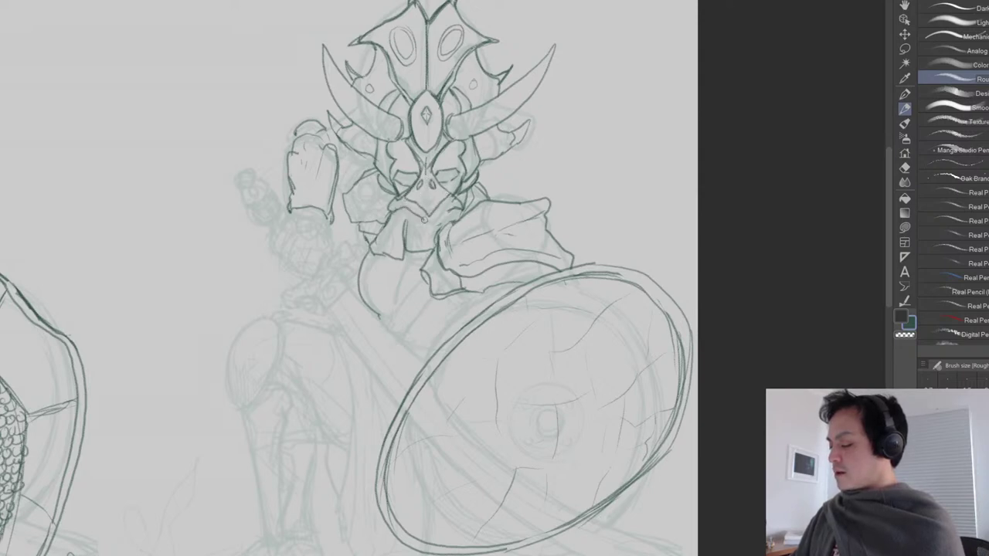
Erase the shorter muzzle and reshape the lower mask into a long pointed beak.
key("e")
mouse_move(419, 209)
left_mouse_down()
mouse_move(411, 199)
mouse_move(429, 231)
mouse_move(440, 203)
mouse_move(431, 231)
mouse_move(422, 181)
mouse_move(433, 188)
left_mouse_up()
key("p")
key("e")
key("p")
key("e")
key("p")
key("e")
key("p")
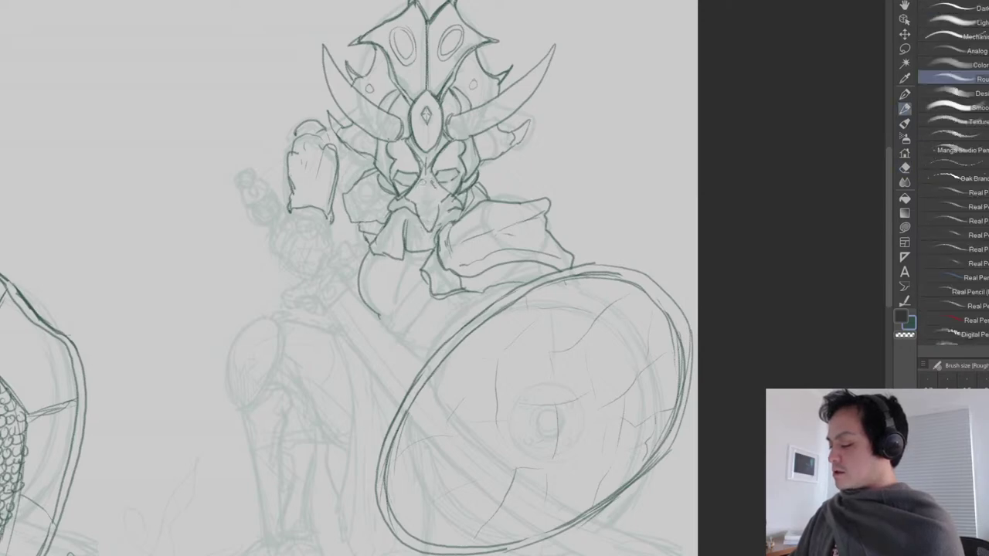
Draw a center ridge down the beak and add jaw lines beside it.
left_click_drag(425, 176, 427, 227)
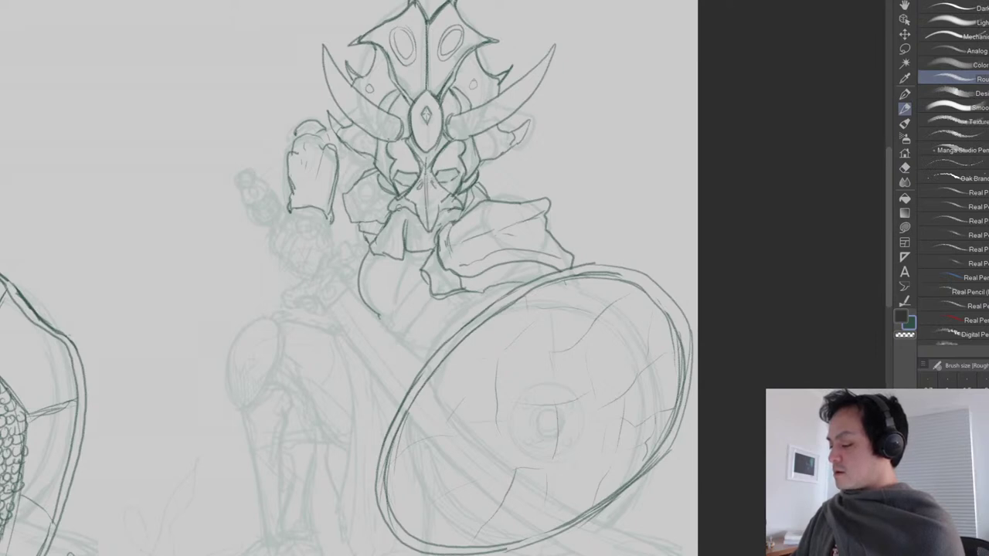
left_click_drag(499, 191, 505, 178)
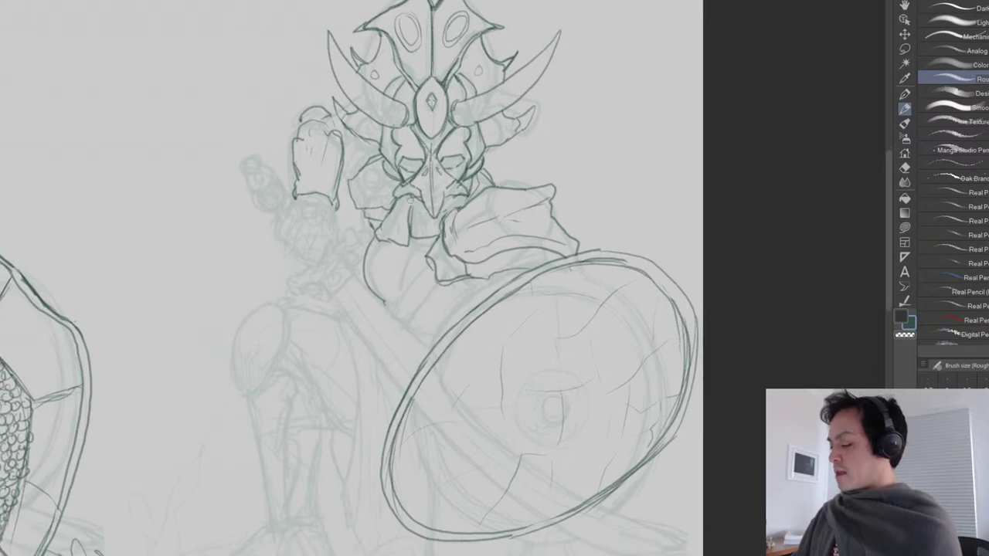
left_click_drag(405, 198, 430, 211)
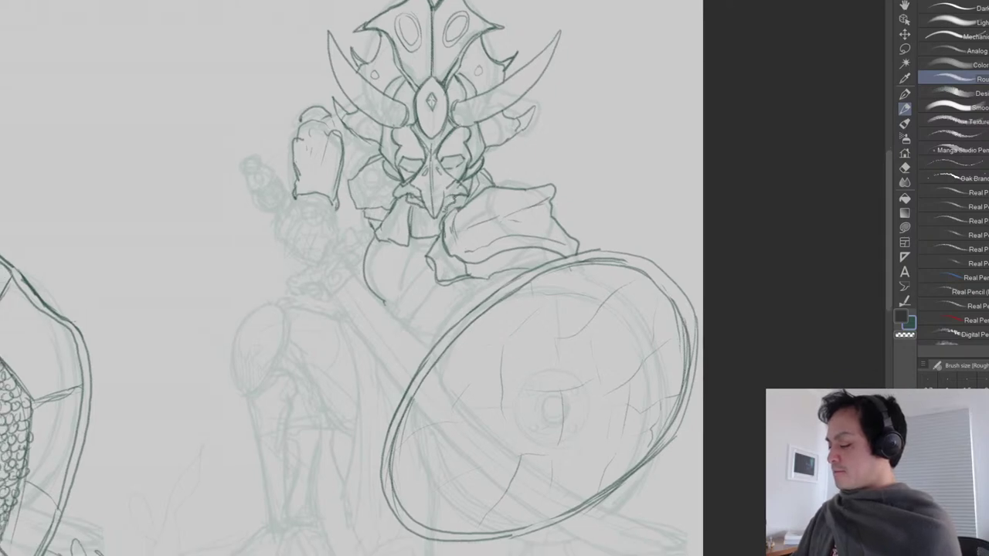
Outline the jagged knee guard on the warrior's raised leg, including its lower rim.
scroll(506, 201, "down", 2)
left_click_drag(512, 308, 503, 323)
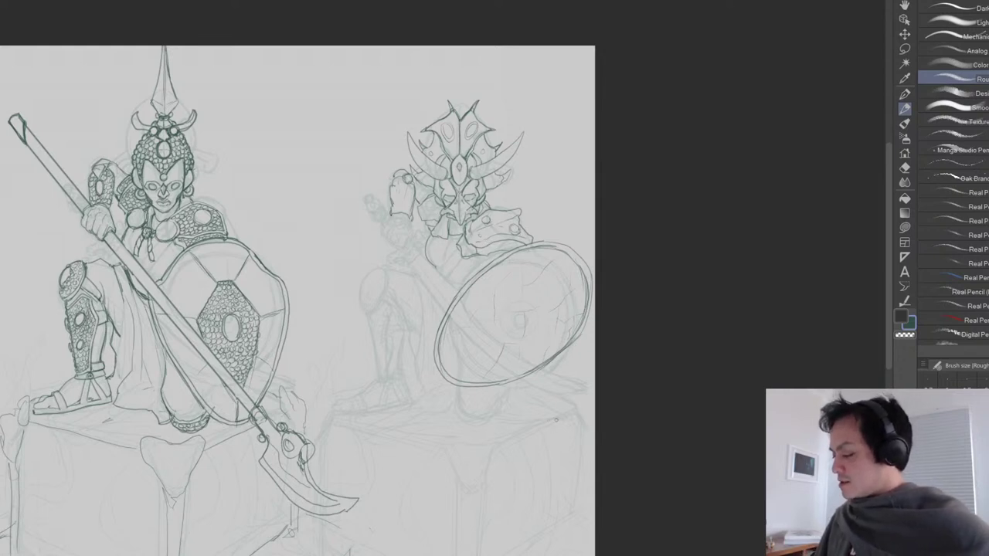
scroll(389, 287, "up", 1)
left_click_drag(371, 253, 349, 275)
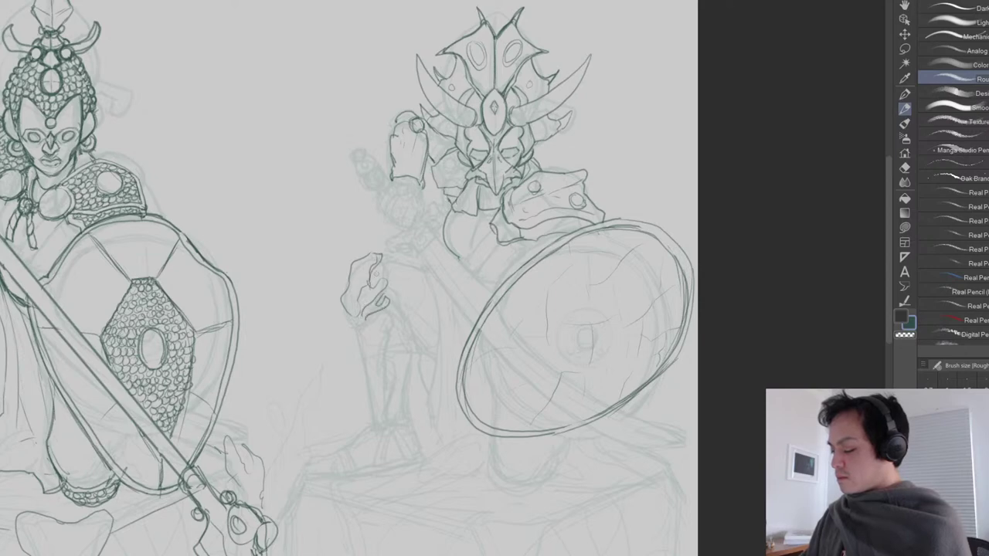
left_click_drag(346, 312, 371, 318)
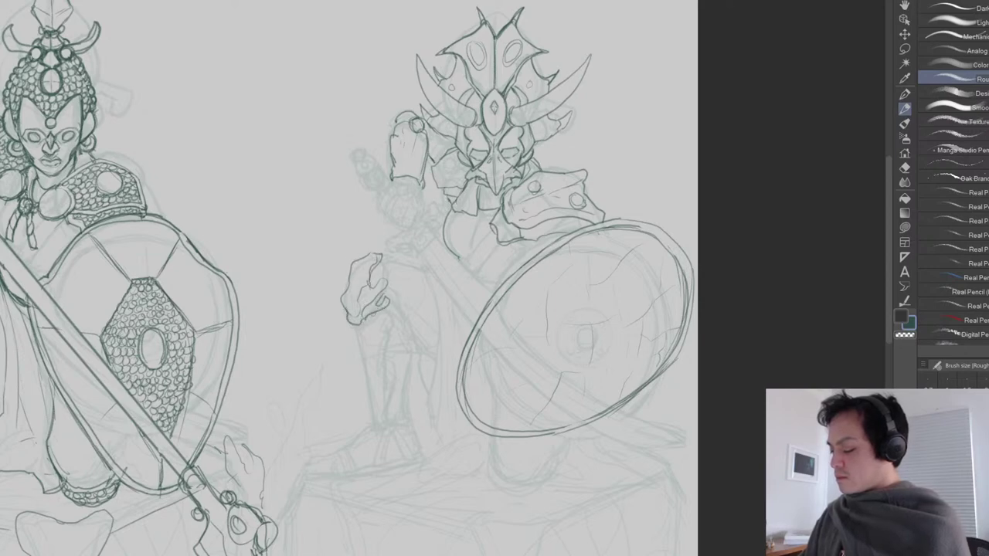
key("ctrl+z")
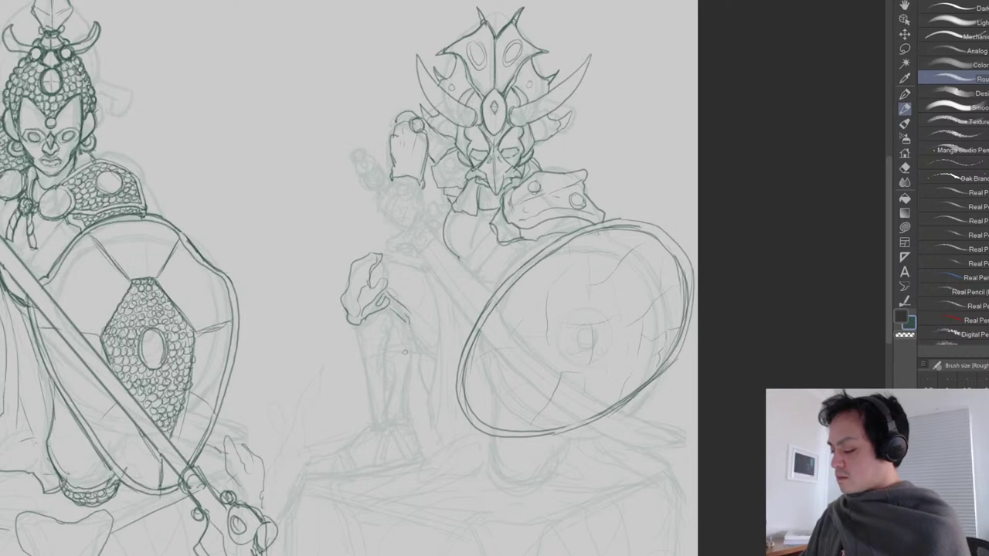
Outline the shin guard below the knee with a smooth front edge, a cracked, jagged back edge and a closed ankle end.
mouse_move(355, 328)
left_mouse_down()
mouse_move(385, 319)
mouse_move(395, 332)
mouse_move(385, 357)
mouse_move(399, 361)
mouse_move(388, 394)
left_mouse_up()
left_click_drag(355, 340, 369, 389)
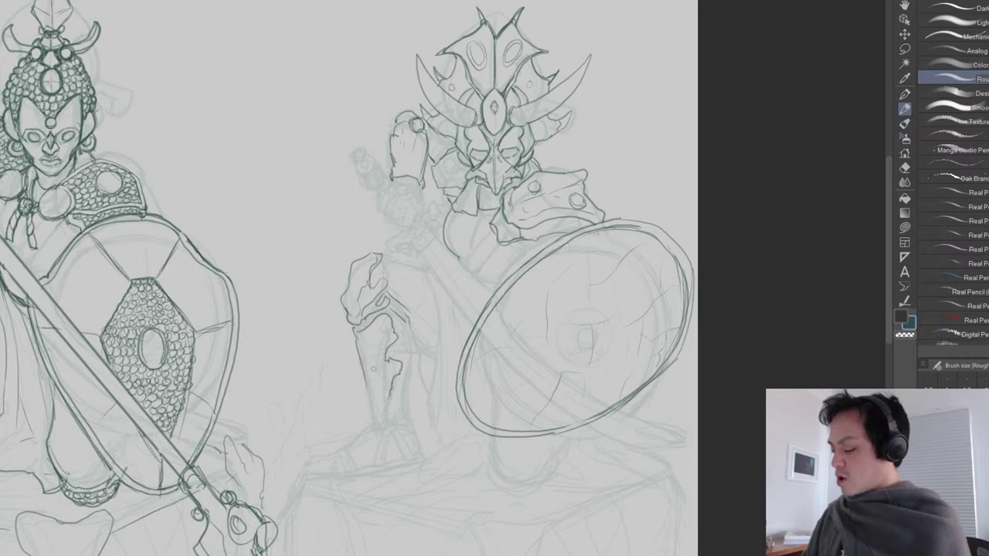
left_click_drag(367, 326, 389, 346)
key("ctrl+z")
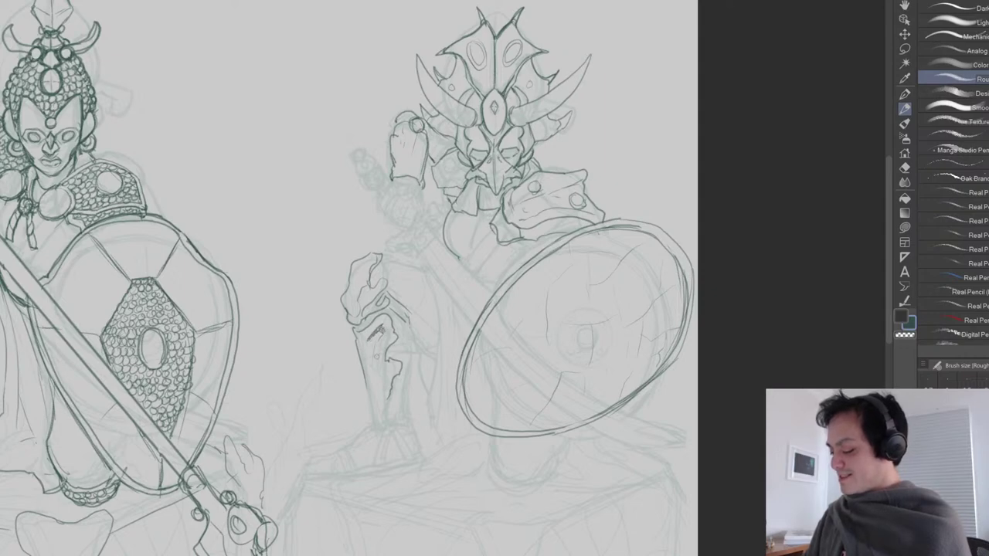
mouse_move(368, 387)
left_mouse_down()
mouse_move(370, 424)
mouse_move(394, 395)
mouse_move(388, 418)
left_mouse_up()
left_click_drag(391, 413, 380, 427)
mouse_move(394, 379)
left_mouse_down()
mouse_move(390, 399)
mouse_move(394, 380)
left_mouse_up()
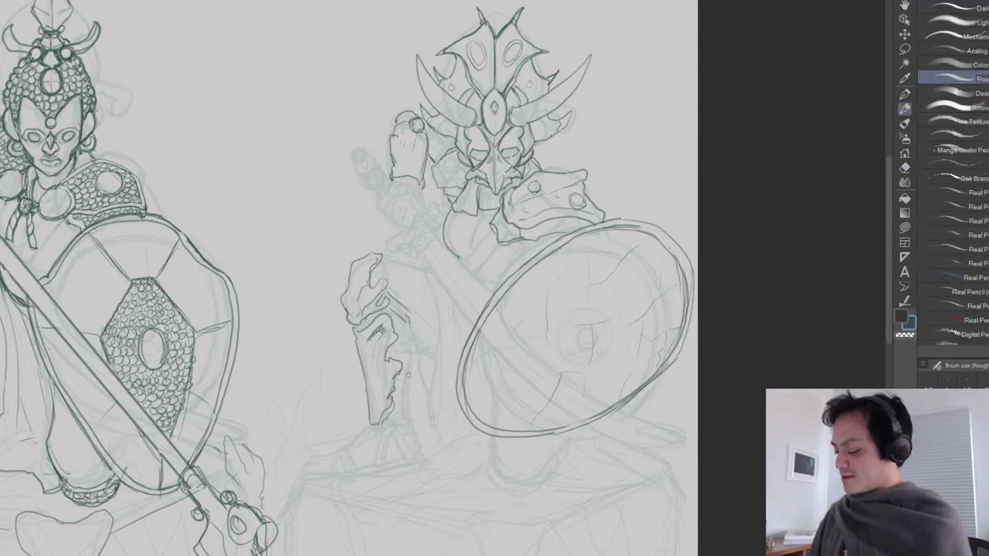
left_click_drag(354, 336, 367, 400)
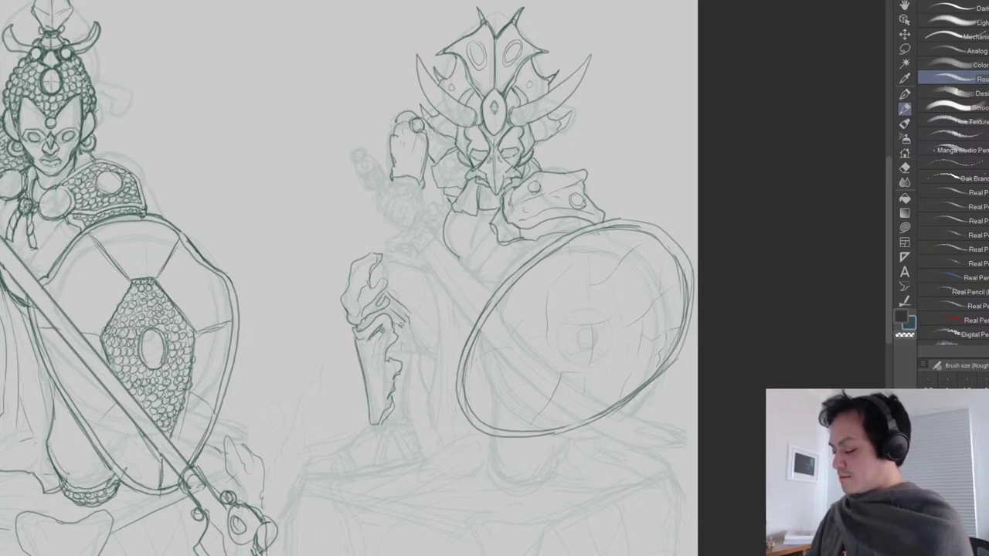
Draw the calf outline behind the shin guard and the pointed, clawed armored foot below it.
mouse_move(394, 323)
left_mouse_down()
mouse_move(414, 335)
mouse_move(412, 363)
mouse_move(415, 352)
mouse_move(411, 424)
mouse_move(394, 425)
mouse_move(389, 407)
mouse_move(458, 346)
mouse_move(386, 379)
left_mouse_up()
mouse_move(452, 349)
left_mouse_down()
mouse_move(466, 384)
mouse_move(452, 390)
left_mouse_up()
mouse_move(390, 372)
left_mouse_down()
mouse_move(377, 403)
mouse_move(397, 404)
mouse_move(405, 383)
mouse_move(409, 398)
mouse_move(456, 392)
left_mouse_up()
mouse_move(357, 395)
left_mouse_down()
mouse_move(338, 400)
mouse_move(343, 412)
mouse_move(319, 416)
mouse_move(348, 416)
mouse_move(369, 396)
mouse_move(380, 413)
mouse_move(392, 401)
mouse_move(377, 373)
mouse_move(442, 402)
mouse_move(425, 406)
mouse_move(429, 396)
mouse_move(410, 431)
left_mouse_up()
Draw a slanted oval boss at the center of the shield and erase the crack lines inside it.
scroll(425, 340, "down", 4)
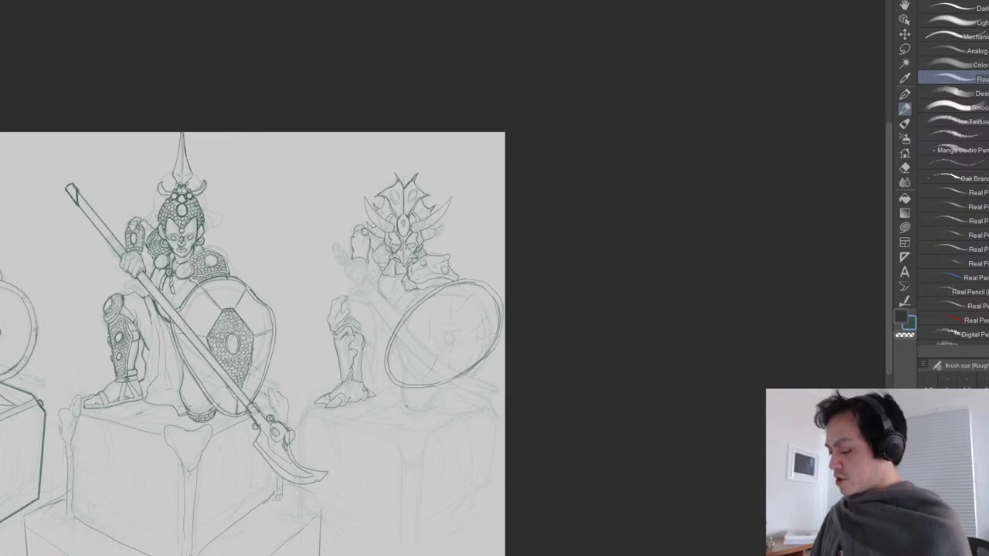
scroll(397, 356, "down", 5)
scroll(371, 387, "up", 5)
scroll(556, 218, "up", 4)
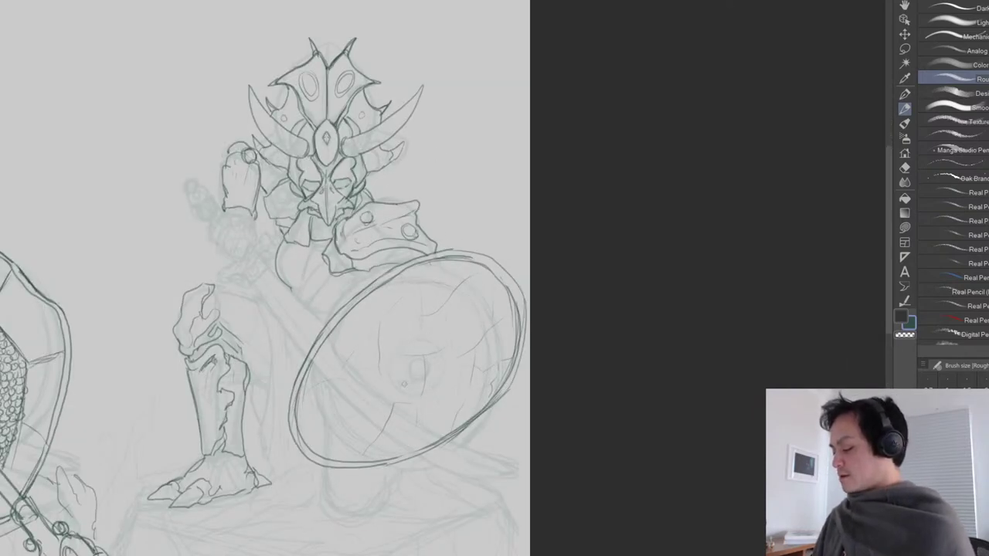
mouse_move(399, 362)
left_mouse_down()
mouse_move(464, 346)
mouse_move(432, 335)
mouse_move(399, 377)
mouse_move(429, 381)
mouse_move(457, 350)
mouse_move(451, 337)
mouse_move(401, 380)
left_mouse_up()
key("e")
mouse_move(462, 337)
left_mouse_down()
mouse_move(398, 387)
mouse_move(461, 344)
mouse_move(398, 374)
mouse_move(448, 370)
mouse_move(417, 337)
mouse_move(439, 386)
mouse_move(436, 378)
left_mouse_up()
key("p")
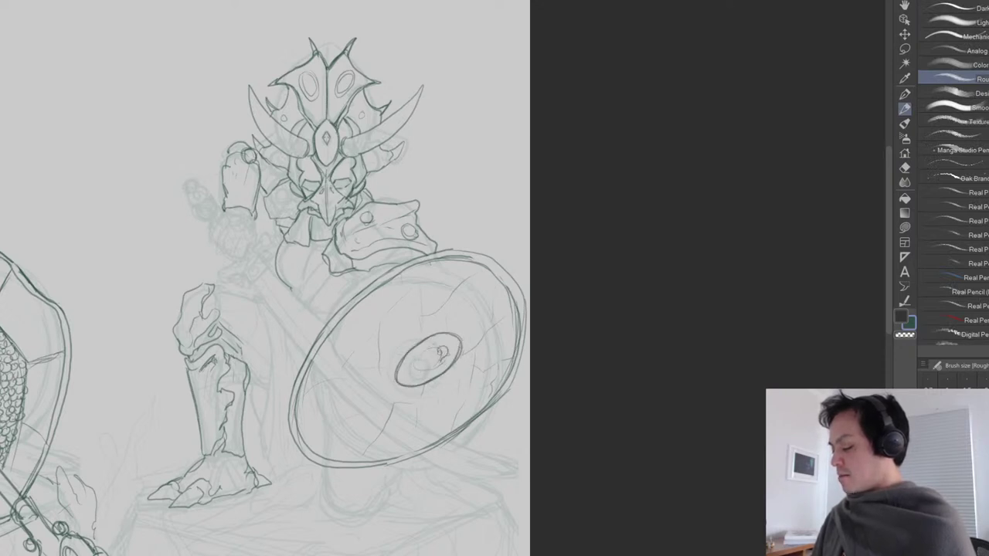
mouse_move(417, 354)
left_mouse_down()
mouse_move(419, 367)
mouse_move(451, 364)
mouse_move(419, 372)
left_mouse_up()
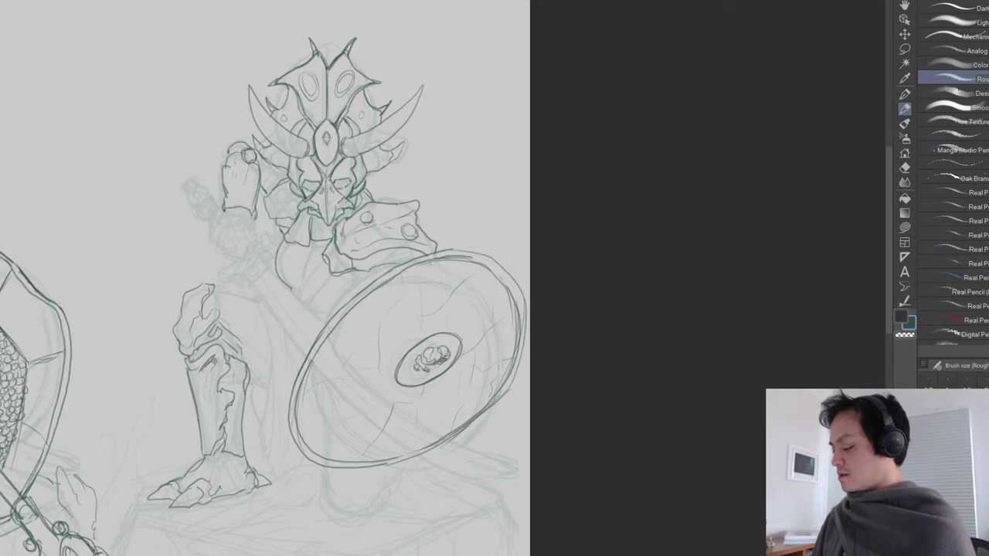
key("ctrl+z")
key("ctrl+z")
key("ctrl+z")
key("ctrl+z")
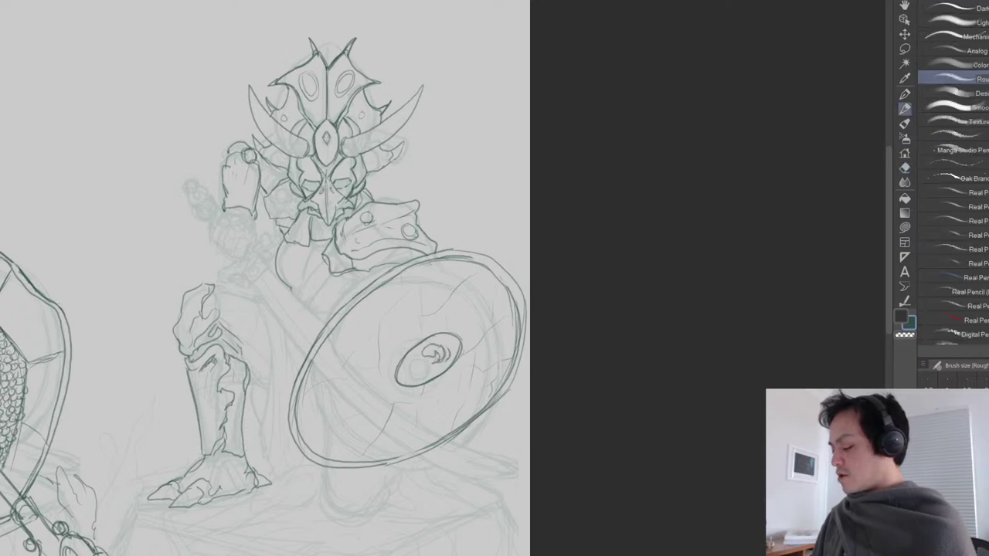
mouse_move(419, 347)
left_mouse_down()
mouse_move(422, 378)
mouse_move(433, 369)
mouse_move(414, 372)
mouse_move(431, 376)
mouse_move(448, 361)
mouse_move(395, 383)
mouse_move(413, 388)
left_mouse_up()
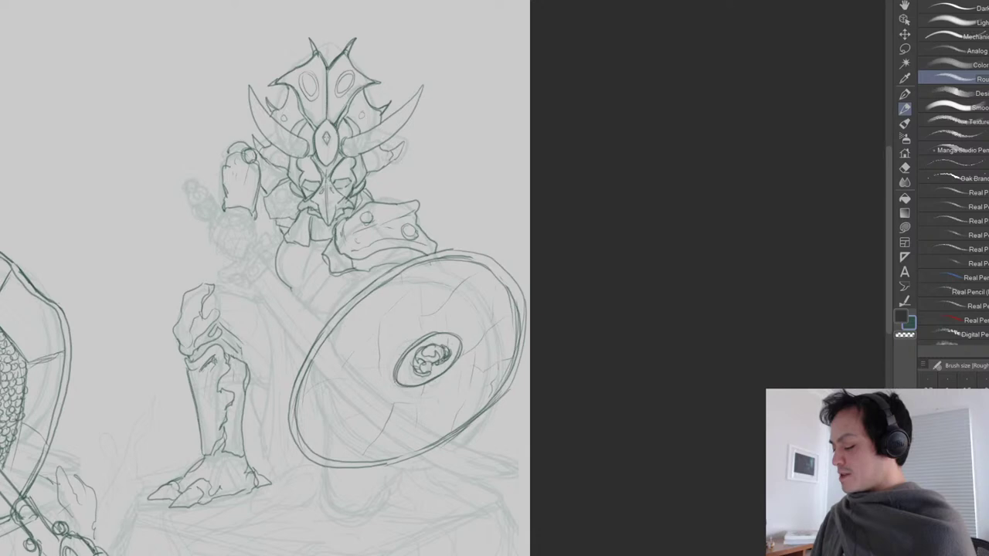
scroll(484, 341, "down", 2)
left_click_drag(489, 399, 467, 421)
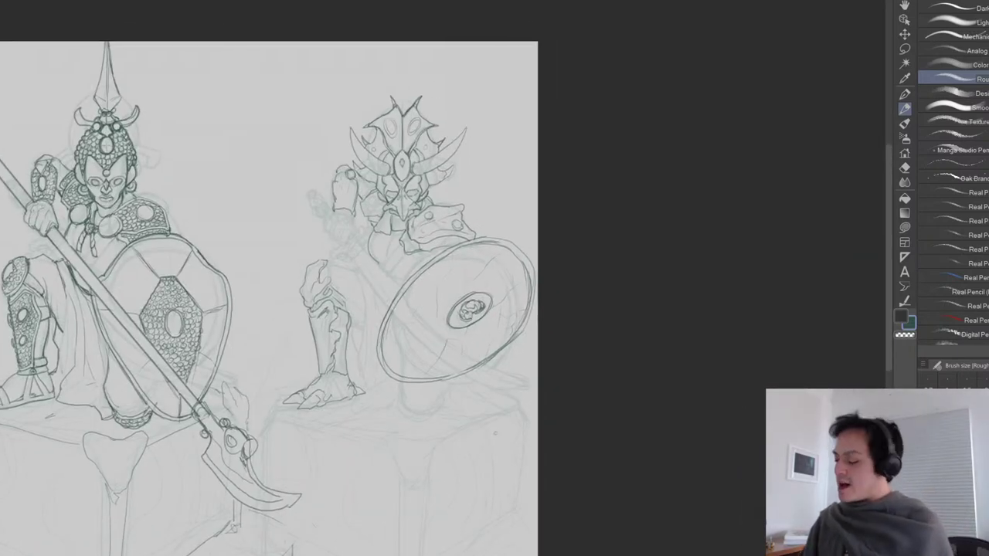
key("e")
mouse_move(479, 301)
left_mouse_down()
mouse_move(465, 317)
mouse_move(476, 302)
left_mouse_up()
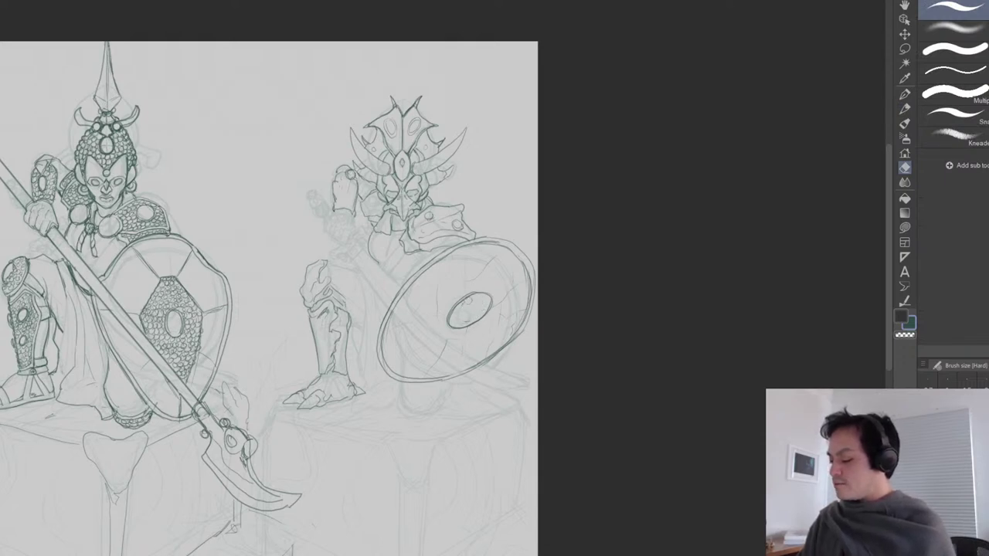
Draw four small oval studs on the shield face, spaced around the central boss.
key("p")
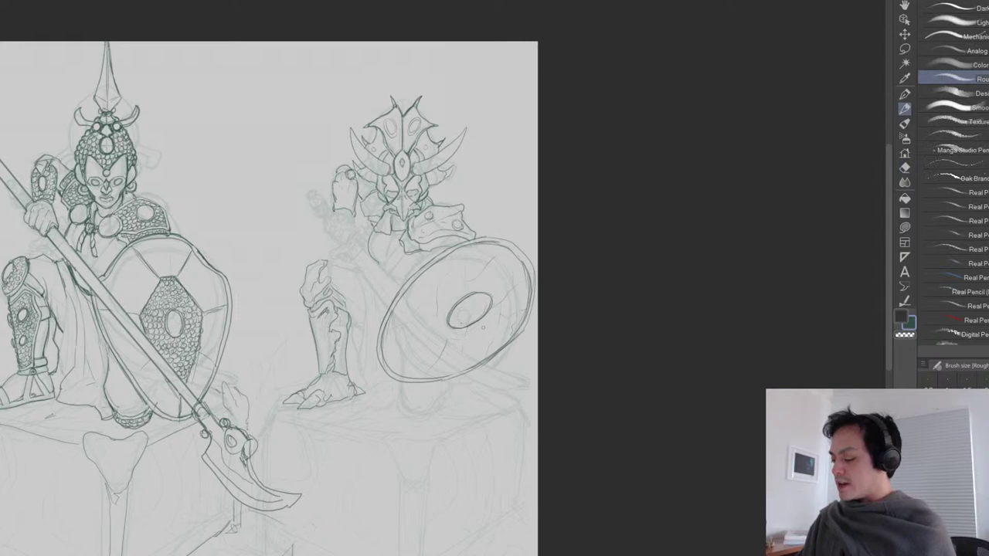
mouse_move(415, 340)
left_mouse_down()
mouse_move(409, 349)
mouse_move(425, 343)
left_mouse_up()
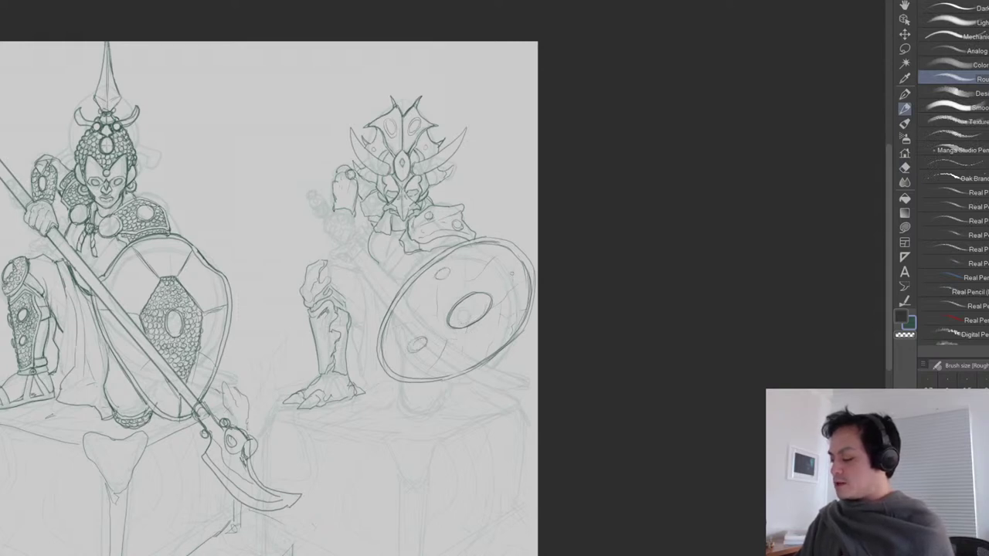
left_click_drag(505, 280, 515, 276)
mouse_move(479, 342)
left_mouse_down()
mouse_move(481, 351)
mouse_move(490, 343)
left_mouse_up()
mouse_move(445, 269)
left_mouse_down()
mouse_move(438, 276)
mouse_move(517, 280)
left_mouse_up()
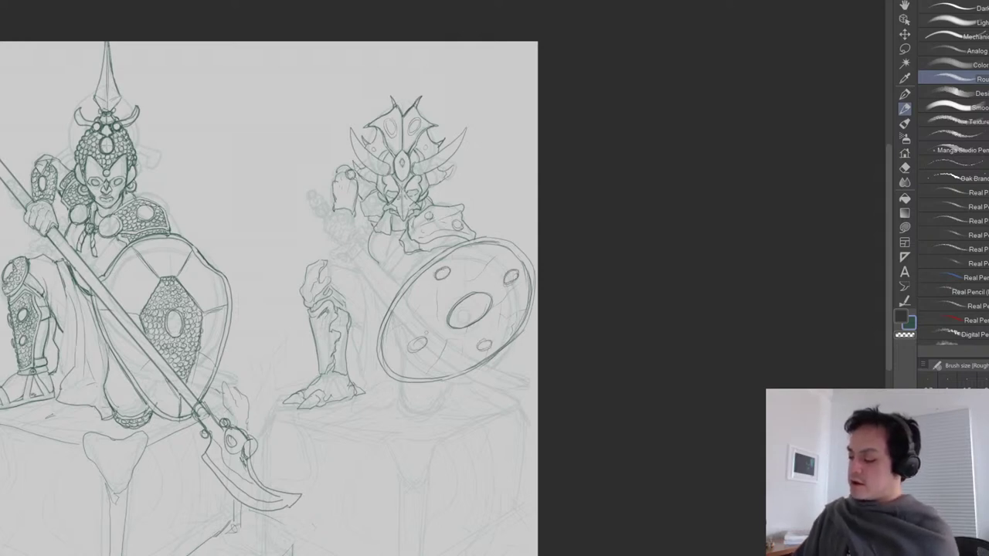
Darken the studs' outlines, and erase the lower-right stud and redraw it closer to the boss's outer side.
left_click_drag(411, 340, 487, 339)
mouse_move(478, 346)
left_mouse_down()
mouse_move(491, 343)
mouse_move(476, 350)
left_mouse_up()
key("e")
left_click_drag(477, 351, 493, 340)
key("p")
key("e")
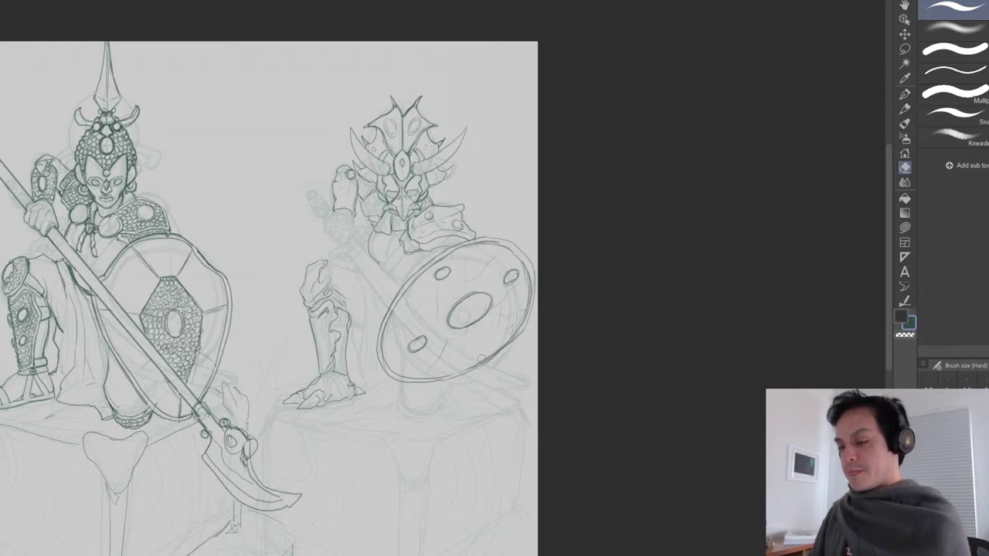
key("p")
left_click_drag(495, 334, 485, 345)
left_click_drag(494, 333, 487, 347)
left_click_drag(487, 347, 500, 334)
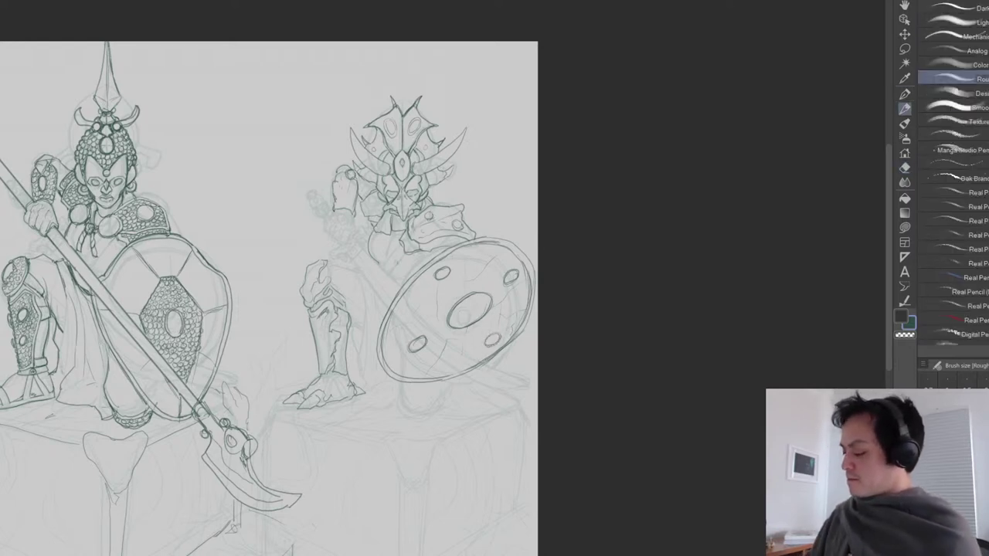
Draw the warrior's torso contour between the collar and the shield, erasing stray strokes on the belly.
left_click_drag(403, 244, 378, 268)
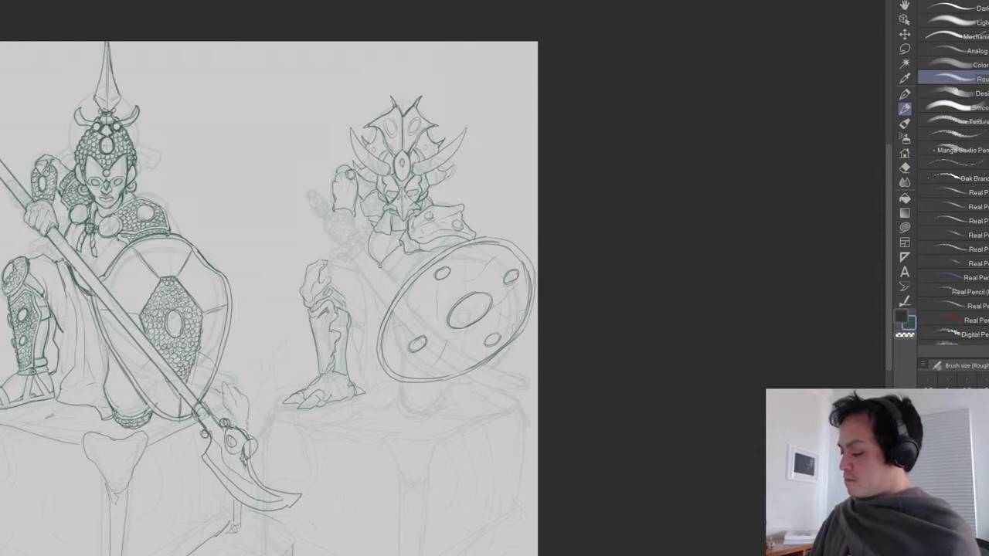
left_click_drag(388, 231, 379, 255)
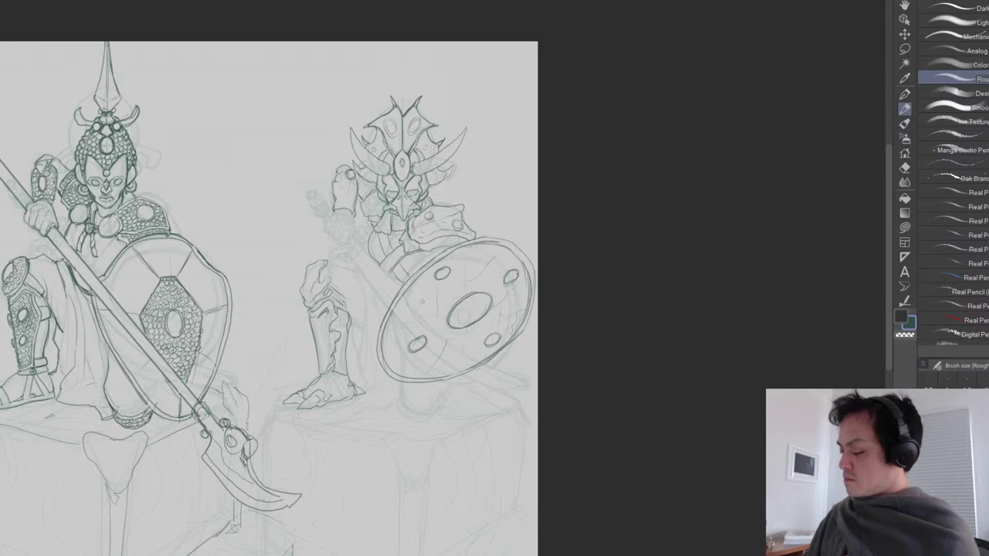
key("ctrl+minus")
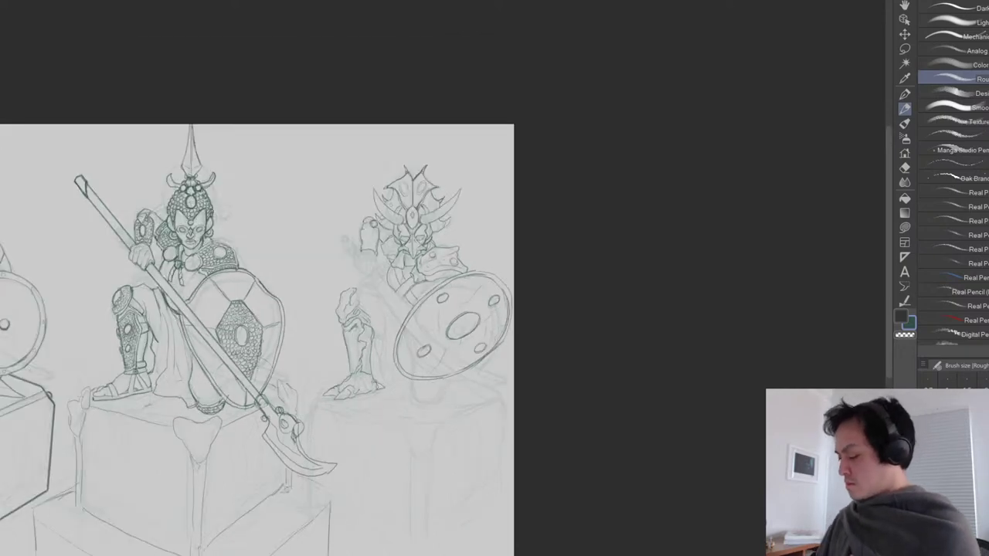
key("ctrl+plus")
key("ctrl+plus")
key("e")
mouse_move(411, 278)
left_mouse_down()
mouse_move(390, 297)
mouse_move(413, 325)
left_mouse_up()
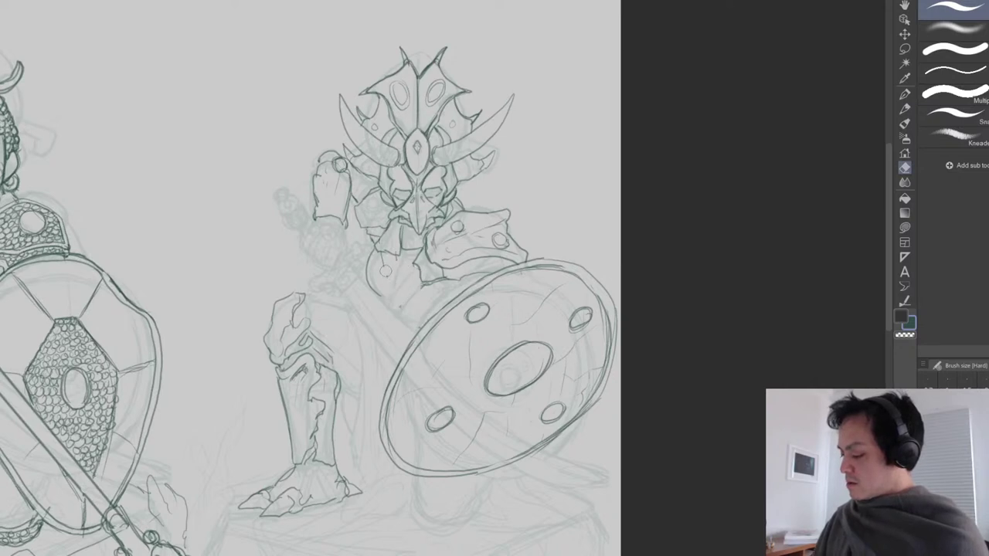
key("p")
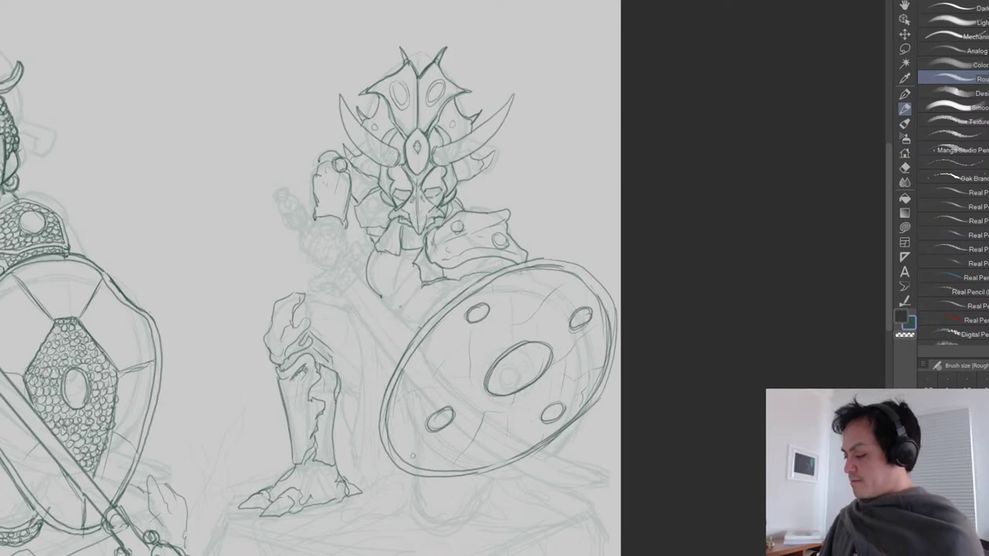
mouse_move(417, 469)
left_mouse_down()
mouse_move(414, 455)
mouse_move(415, 481)
left_mouse_up()
scroll(414, 463, "down", 2)
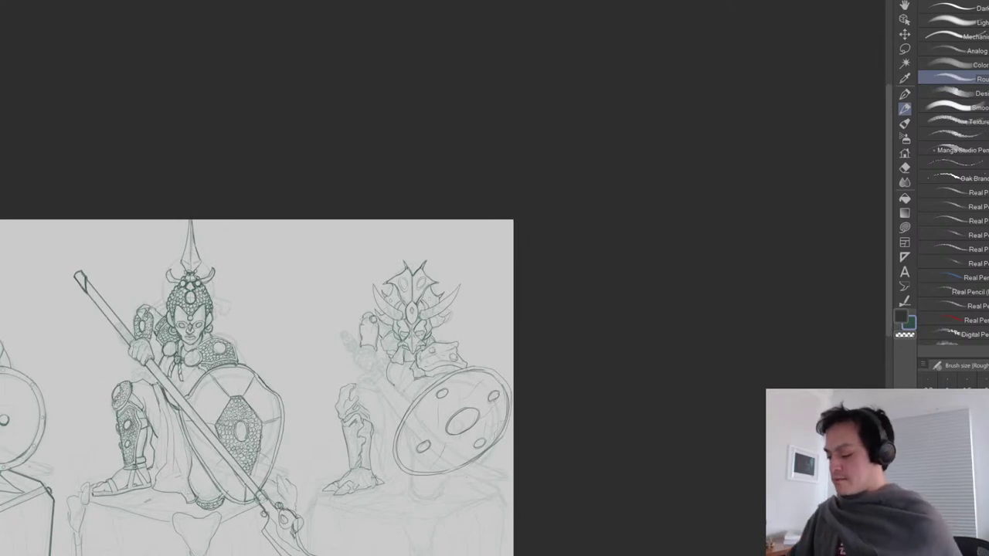
Erase the bent arm's old fist and draw a forearm with a clenched fist raised beside the helmet.
key("e")
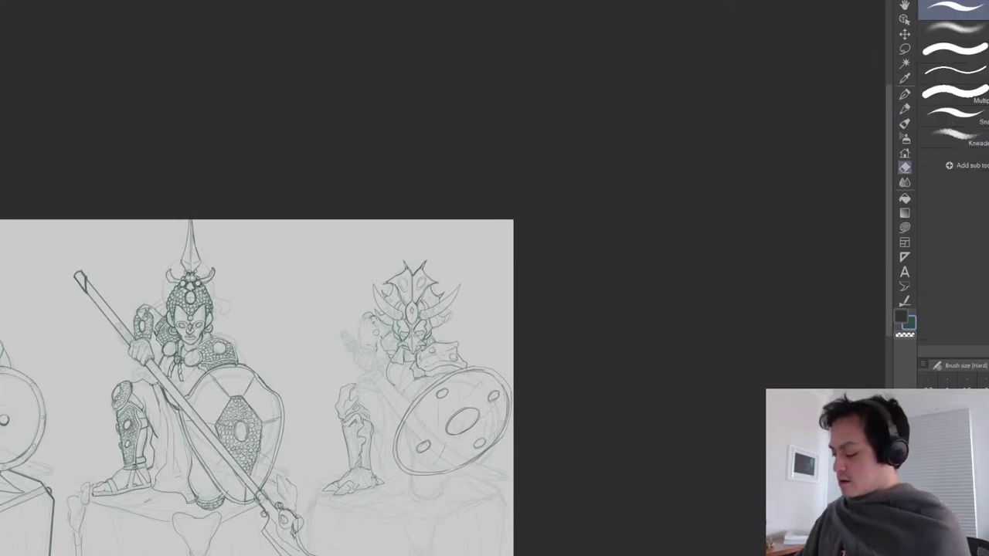
key("p")
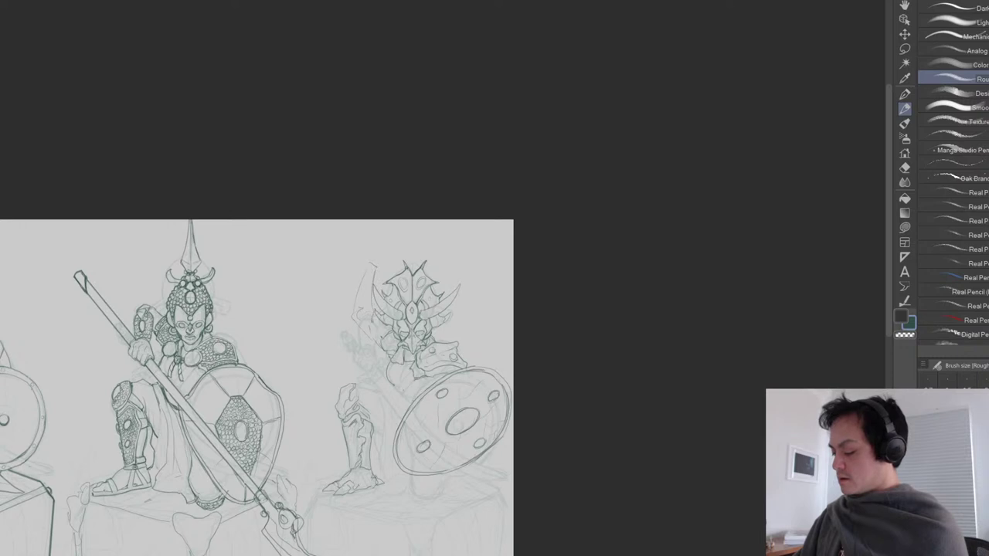
mouse_move(379, 267)
left_mouse_down()
mouse_move(361, 251)
mouse_move(379, 253)
mouse_move(356, 299)
left_mouse_up()
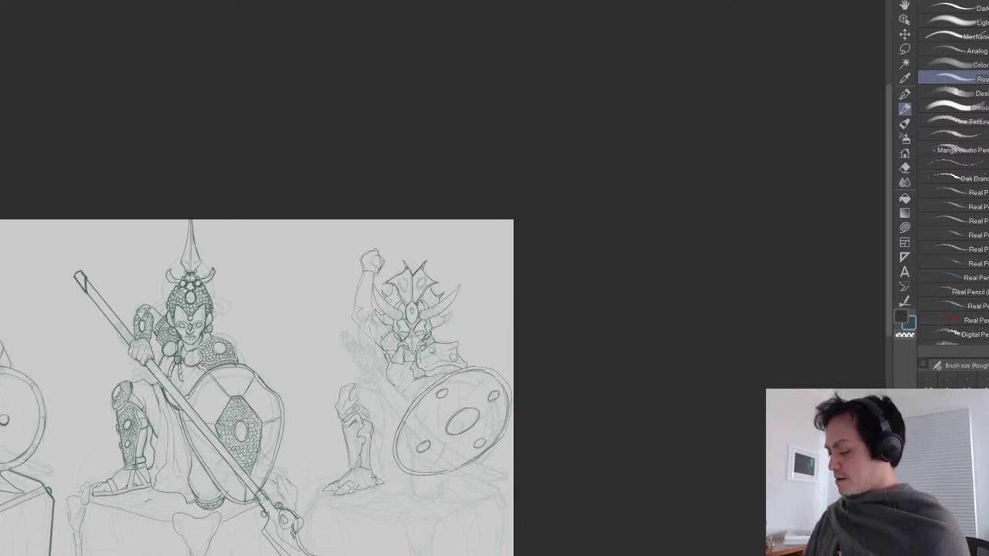
Draw a mace through the raised fist, with a long shaft, a knobbly collar and a cleanly outlined round head.
mouse_move(362, 268)
left_mouse_down()
mouse_move(325, 281)
mouse_move(334, 283)
left_mouse_up()
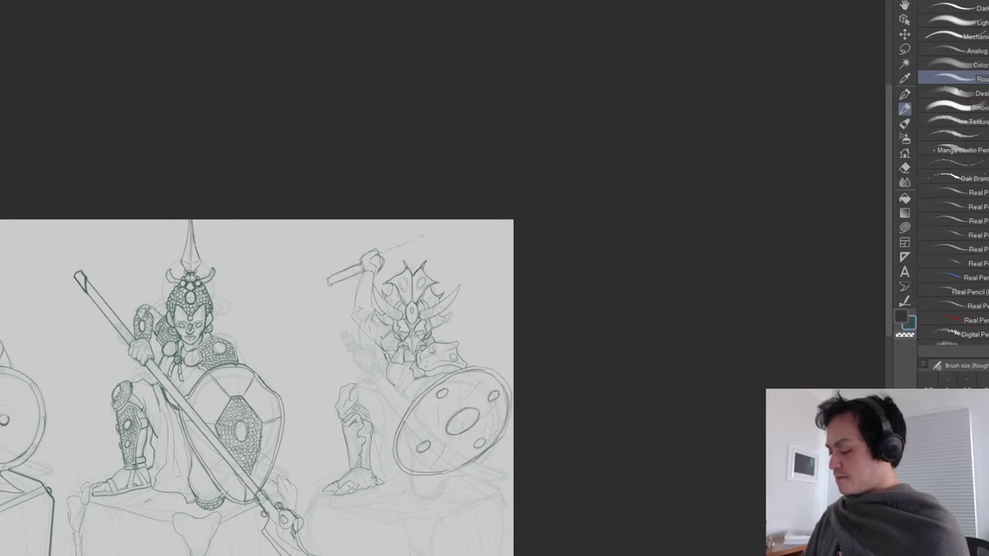
left_click_drag(386, 260, 439, 237)
left_click_drag(430, 240, 463, 224)
left_click_drag(486, 361, 477, 314)
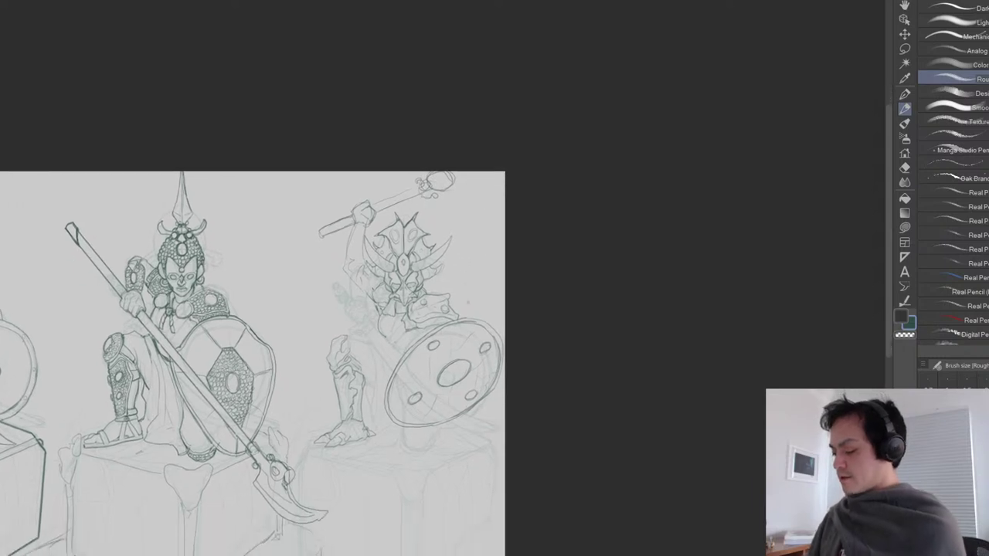
scroll(478, 315, "down", 3)
scroll(481, 310, "up", 3)
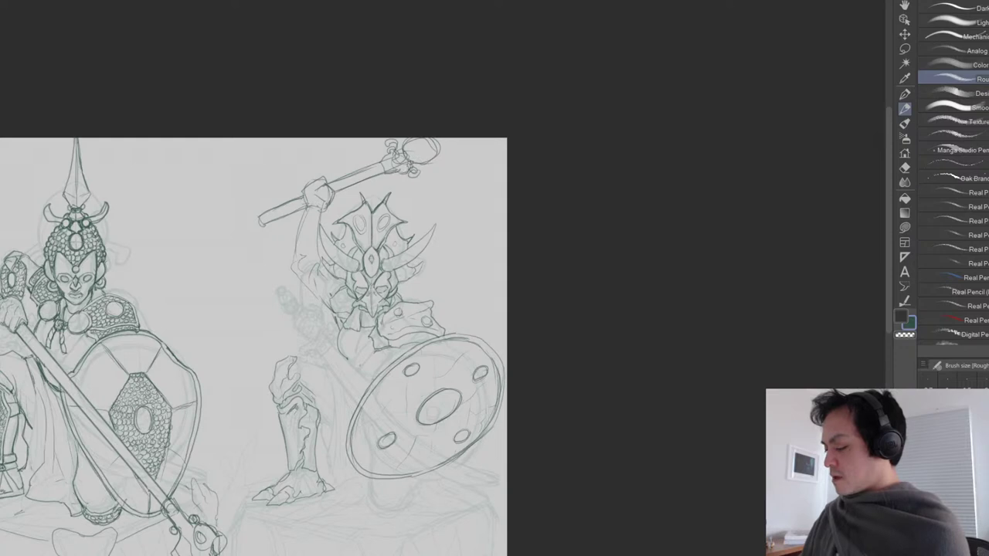
key("e")
mouse_move(435, 142)
left_mouse_down()
mouse_move(417, 144)
mouse_move(426, 148)
mouse_move(427, 172)
mouse_move(401, 140)
left_mouse_up()
key("p")
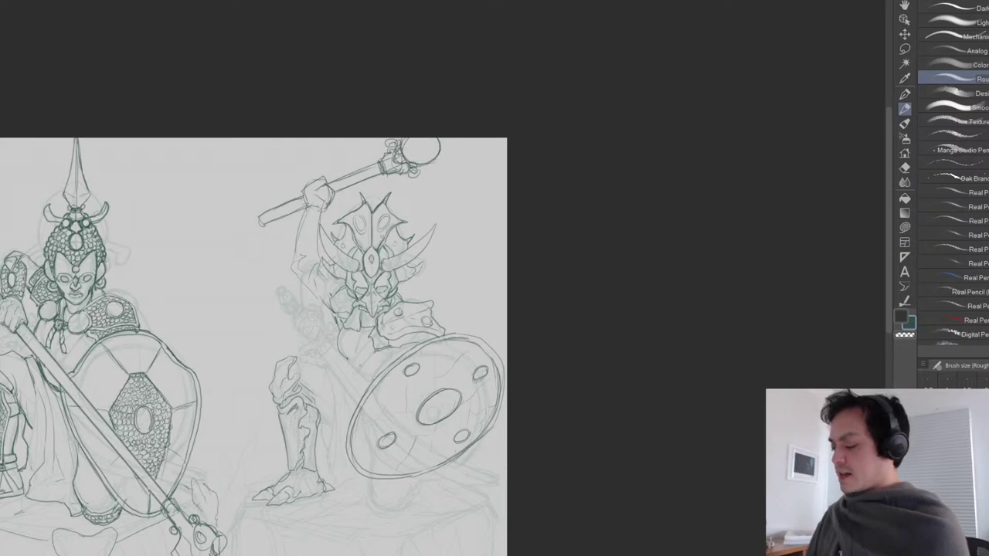
Erase the mace's butt end behind the fist and redraw it as a narrower shaft with a closed tip.
key("e")
left_click_drag(309, 206, 261, 226)
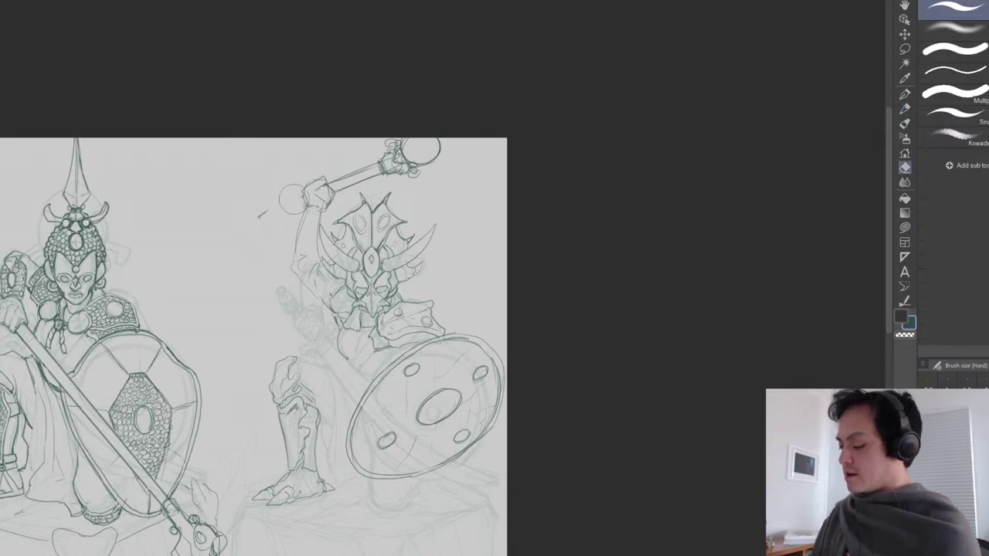
key("p")
left_click_drag(298, 198, 257, 218)
mouse_move(259, 223)
left_mouse_down()
mouse_move(307, 203)
mouse_move(262, 221)
left_mouse_up()
left_click_drag(308, 190, 261, 212)
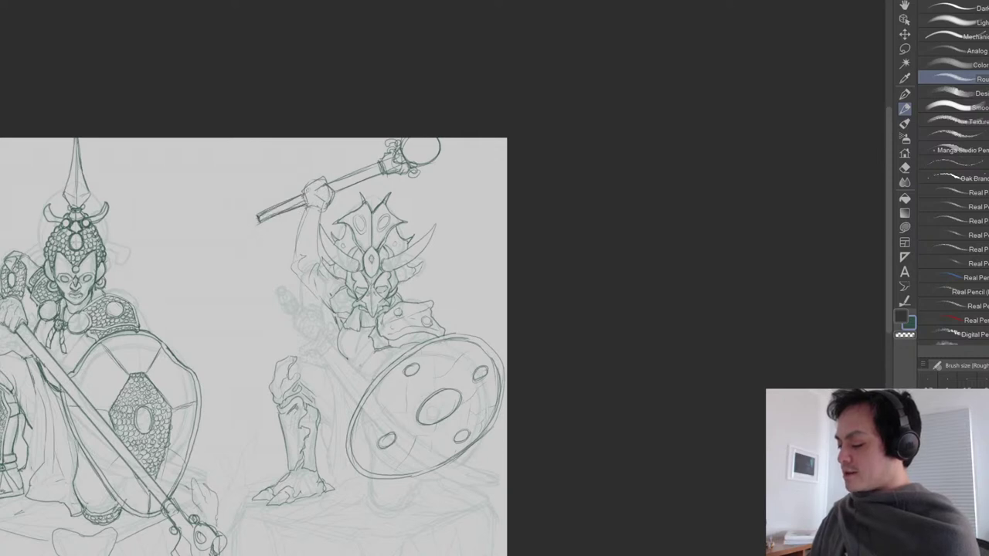
Refine the raised arm with gripping fingers, a forearm guard and jagged elbow and upper-arm armor, erasing overlapping strokes.
mouse_move(308, 183)
left_mouse_down()
mouse_move(302, 199)
mouse_move(325, 196)
mouse_move(323, 221)
mouse_move(284, 272)
mouse_move(310, 240)
mouse_move(304, 255)
mouse_move(319, 253)
mouse_move(298, 284)
mouse_move(323, 259)
mouse_move(306, 284)
mouse_move(323, 304)
mouse_move(329, 289)
mouse_move(334, 316)
left_mouse_up()
key("e")
key("p")
key("ctrl+minus")
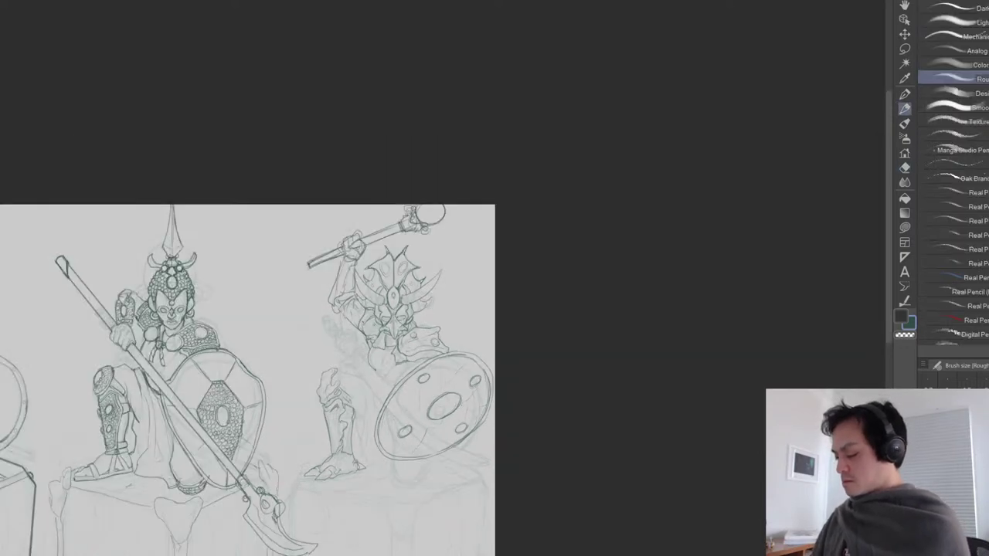
key("ctrl+plus")
key("e")
mouse_move(349, 316)
left_mouse_down()
mouse_move(365, 339)
mouse_move(351, 326)
left_mouse_up()
key("p")
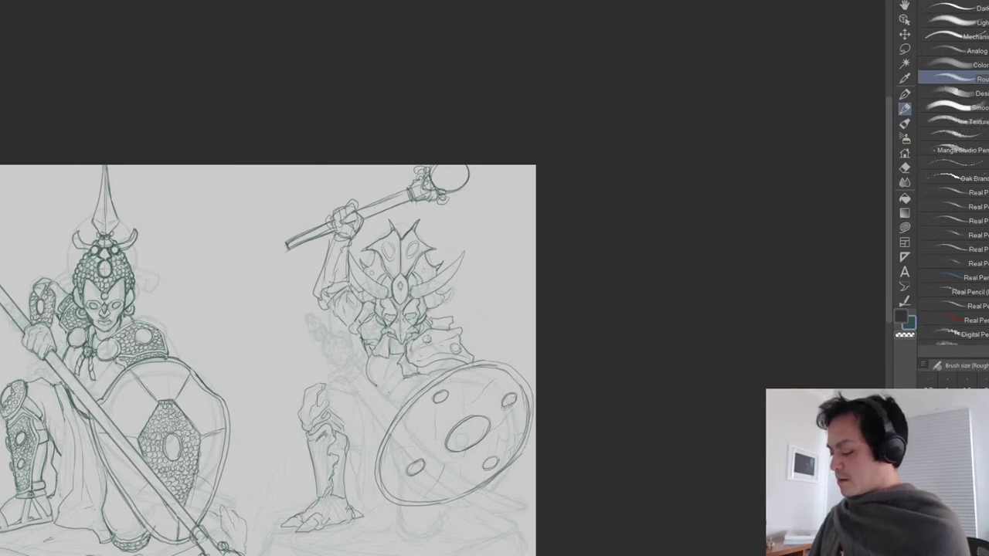
Draw the underside of the thigh behind the raised knee and erase the overlapping strokes beside the knee guard.
mouse_move(424, 421)
left_mouse_down()
mouse_move(420, 360)
mouse_move(438, 337)
left_mouse_up()
key("ctrl+minus")
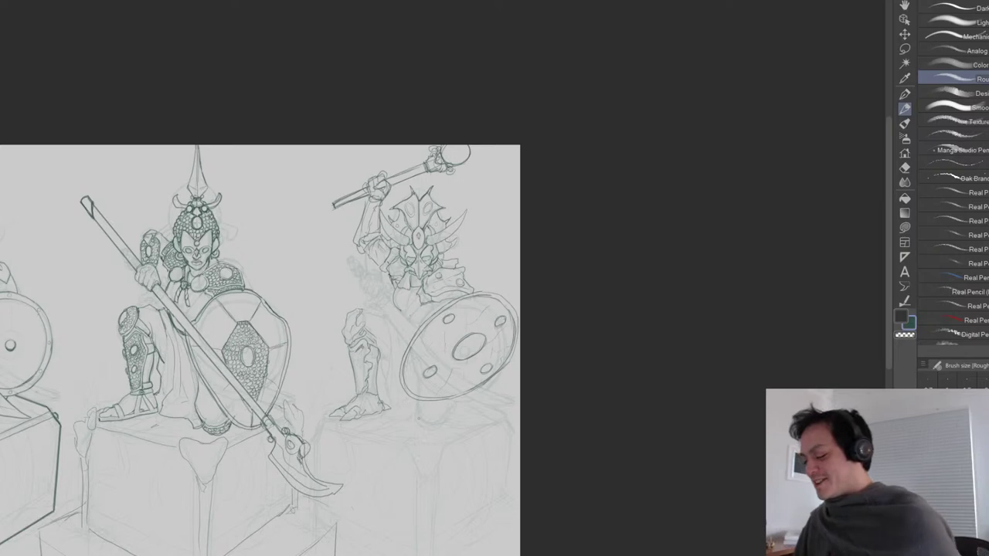
scroll(359, 455, "up", 2)
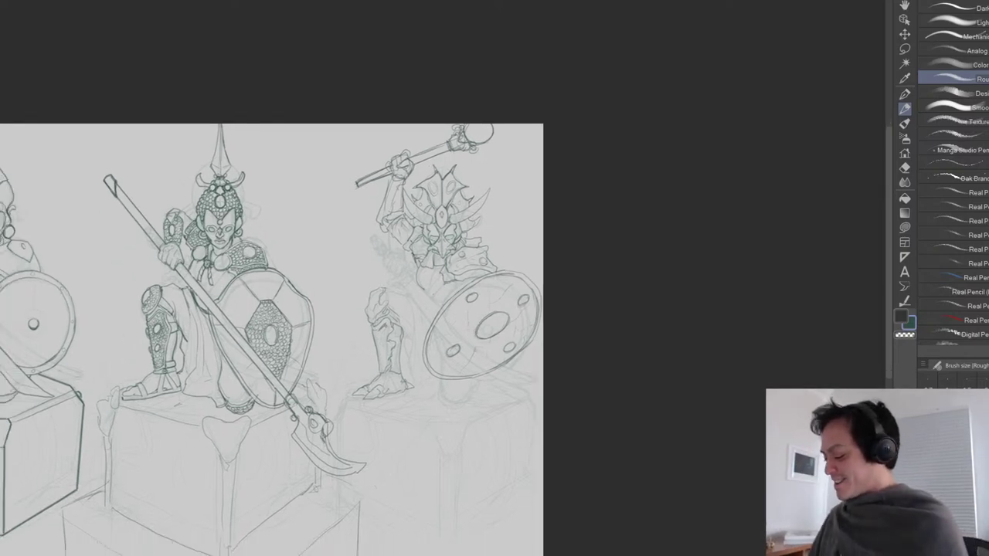
scroll(363, 286, "up", 2)
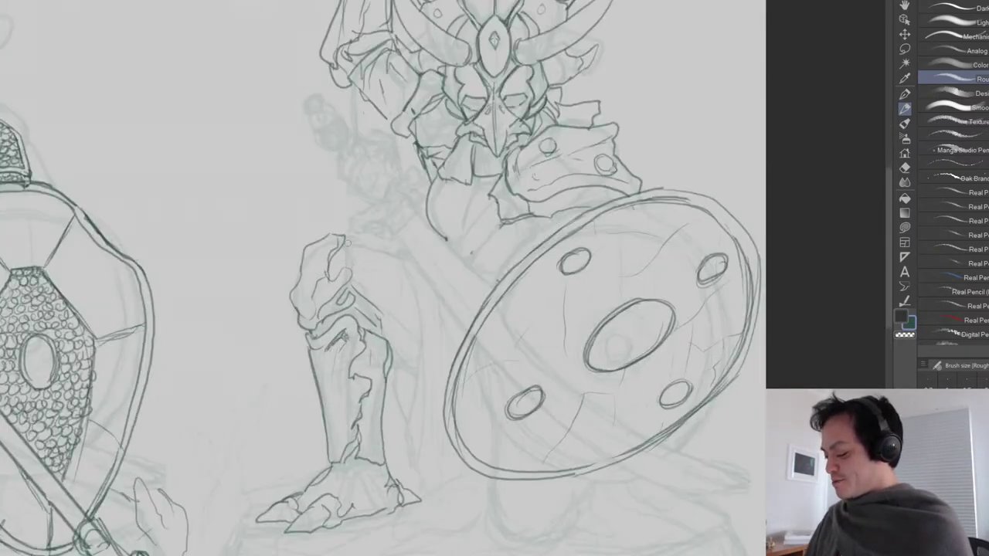
key("e")
key("p")
mouse_move(340, 249)
left_mouse_down()
mouse_move(332, 260)
mouse_move(334, 247)
mouse_move(348, 250)
mouse_move(328, 286)
mouse_move(353, 269)
mouse_move(339, 298)
mouse_move(421, 381)
left_mouse_up()
key("e")
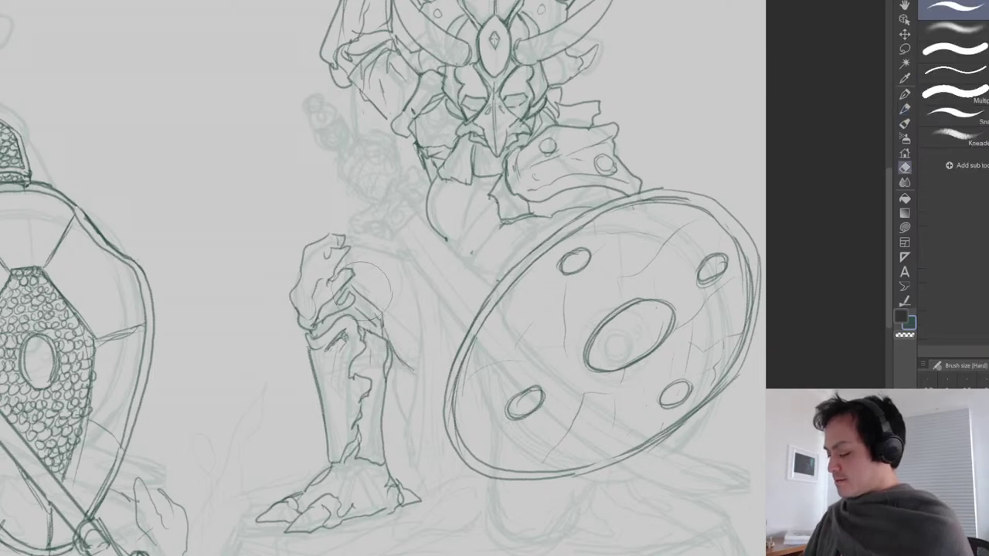
key("p")
mouse_move(355, 286)
left_mouse_down()
mouse_move(347, 311)
mouse_move(361, 294)
left_mouse_up()
left_click_drag(419, 392, 536, 312)
key("ctrl+minus")
key("ctrl+minus")
key("ctrl+minus")
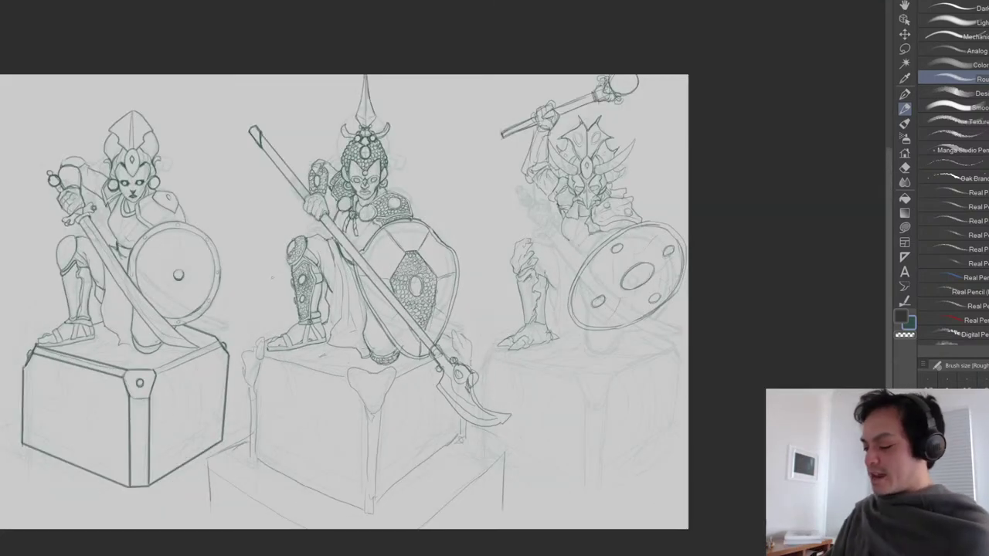
left_click_drag(464, 302, 358, 315)
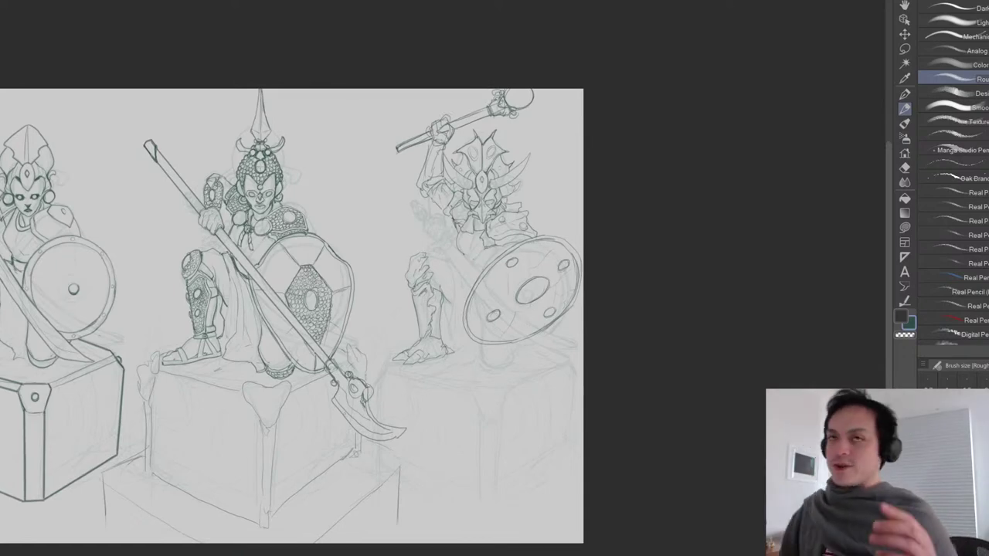
key("ctrl+plus")
left_click_drag(219, 290, 336, 340)
key("e")
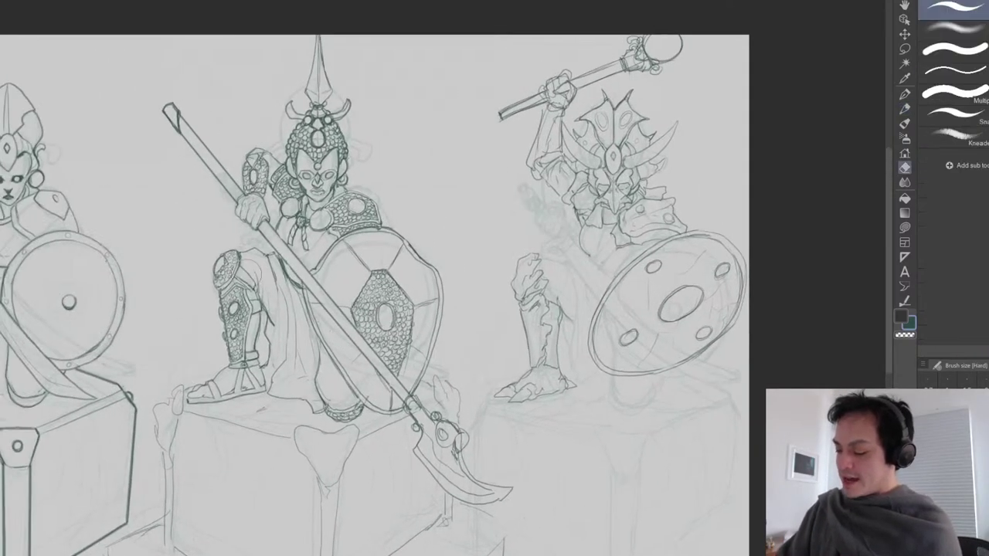
key("p")
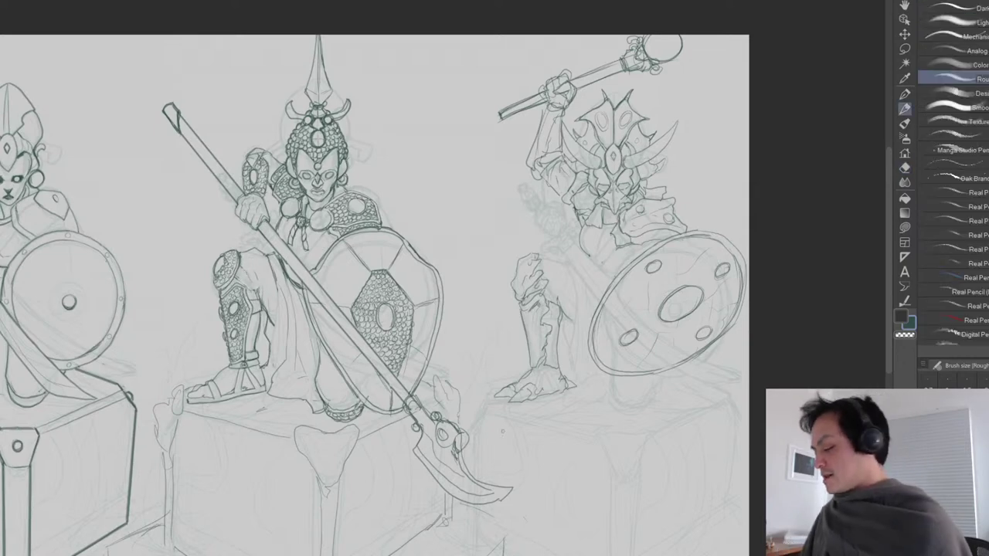
Draw long vertical fold lines and a lower hem in the second warrior's cloth hanging behind the armored shin.
left_click_drag(231, 351, 172, 353)
scroll(174, 353, "up", 2)
scroll(191, 363, "up", 1)
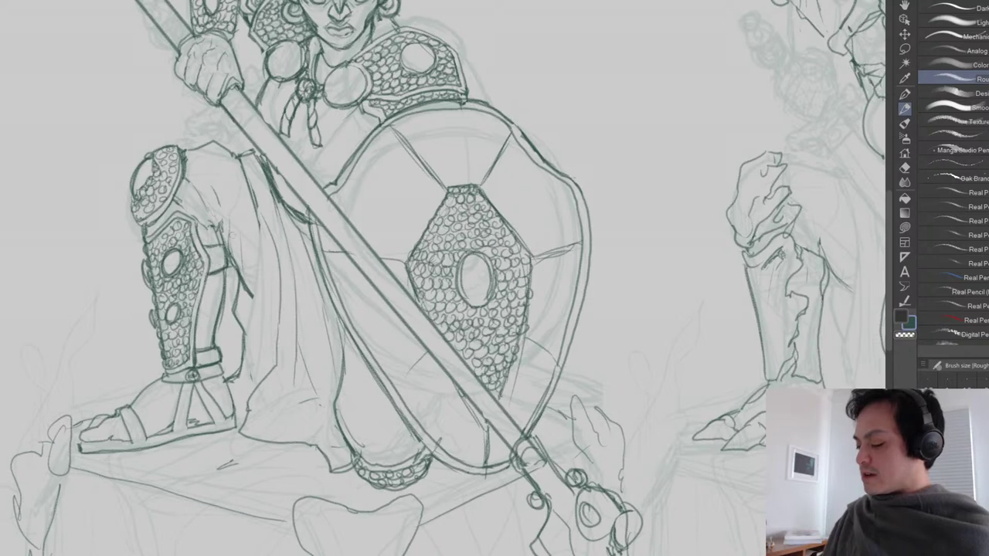
left_click_drag(227, 236, 248, 299)
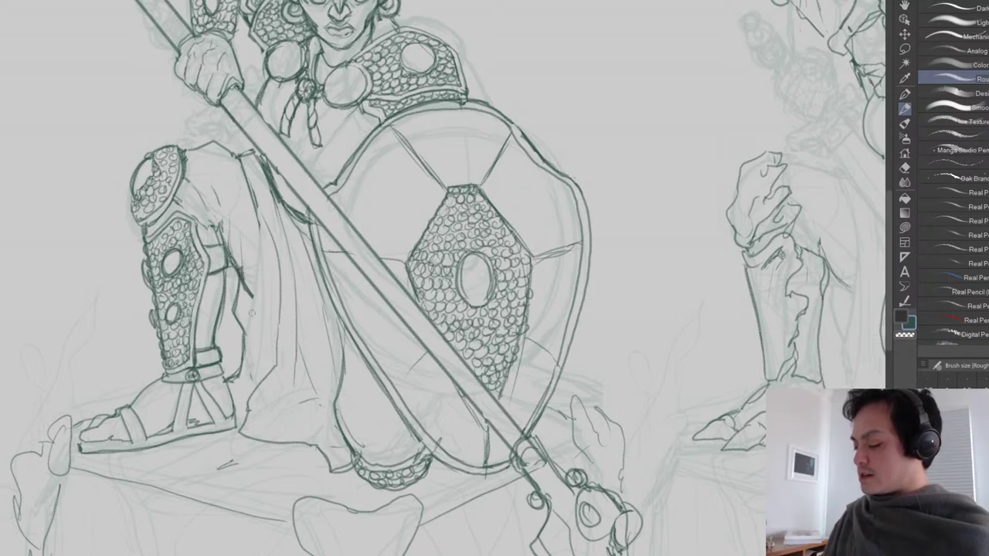
left_click_drag(237, 234, 247, 281)
left_click_drag(268, 317, 261, 295)
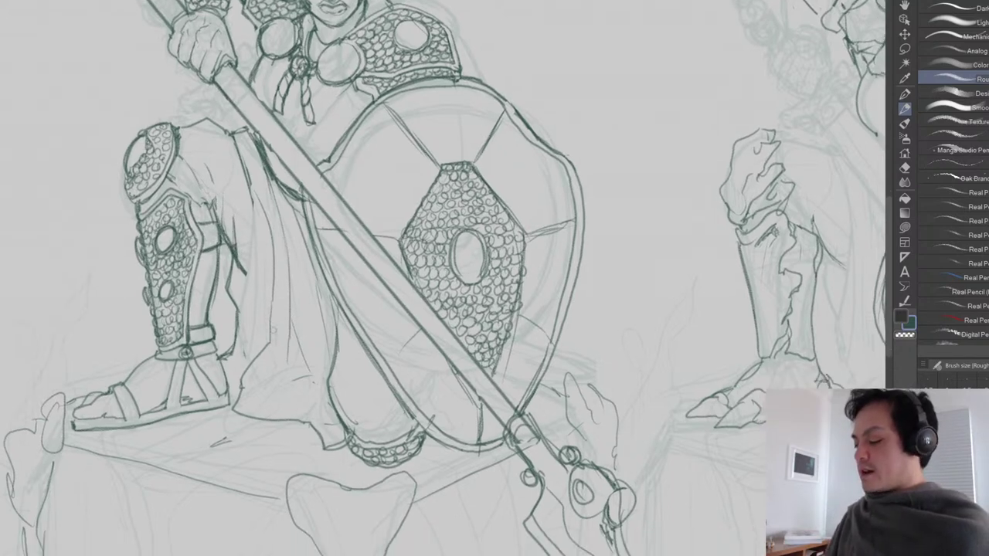
left_click_drag(255, 200, 246, 360)
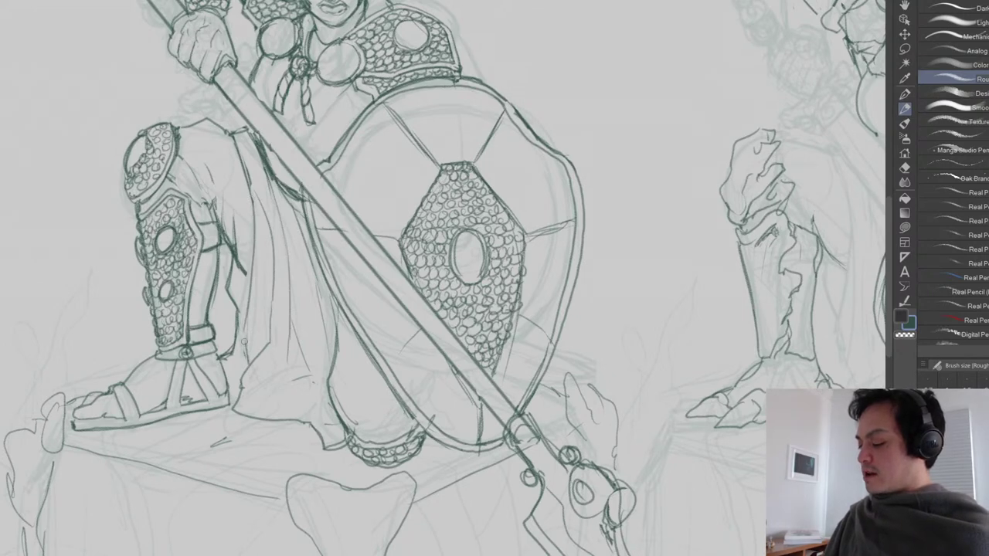
left_click_drag(246, 272, 251, 279)
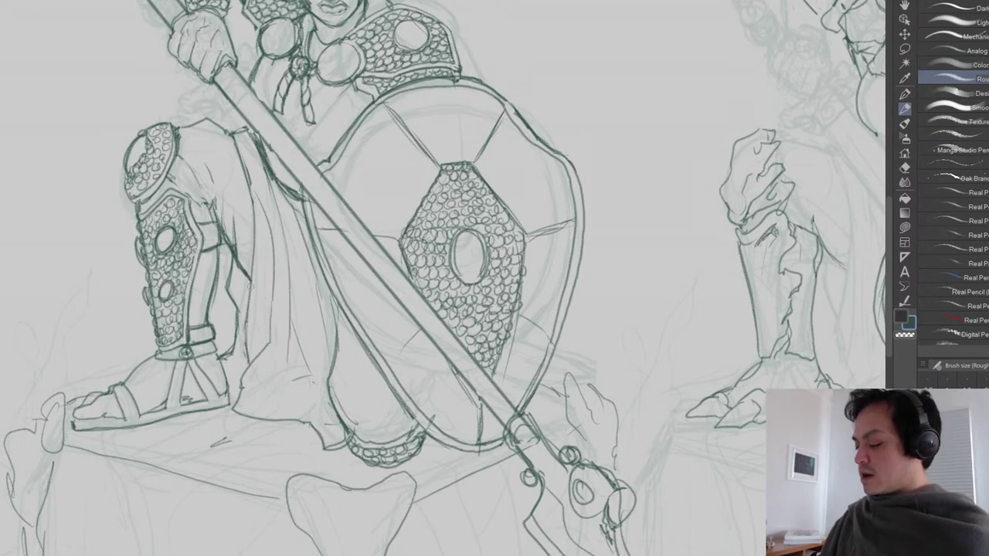
mouse_move(231, 353)
left_mouse_down()
mouse_move(228, 366)
mouse_move(245, 362)
left_mouse_up()
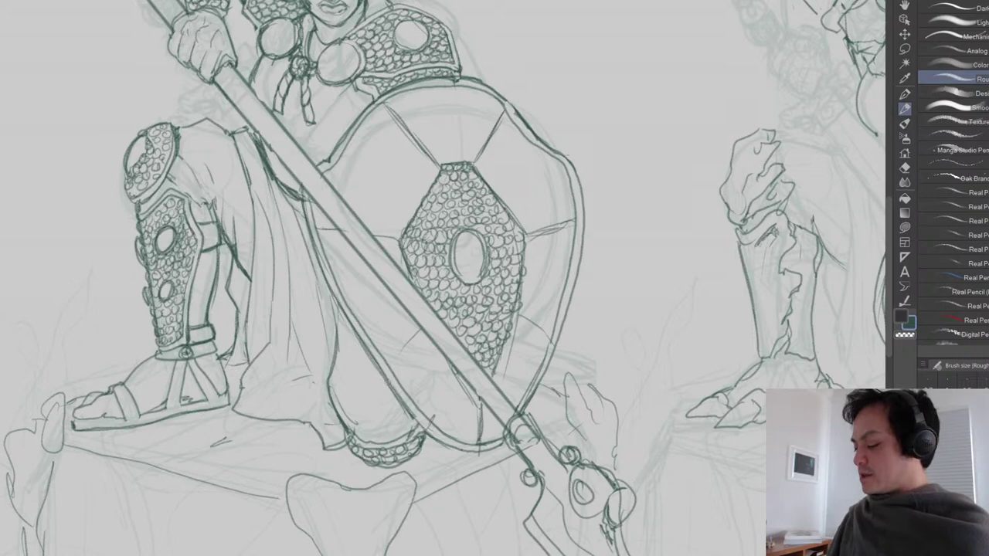
left_click_drag(330, 389, 305, 399)
left_click_drag(216, 401, 246, 381)
Erase the third warrior's rough foot lines and redraw the foot with an armored ankle and clawed, plated toes.
scroll(451, 389, "down", 2)
left_click_drag(514, 398, 390, 380)
key("ctrl+minus")
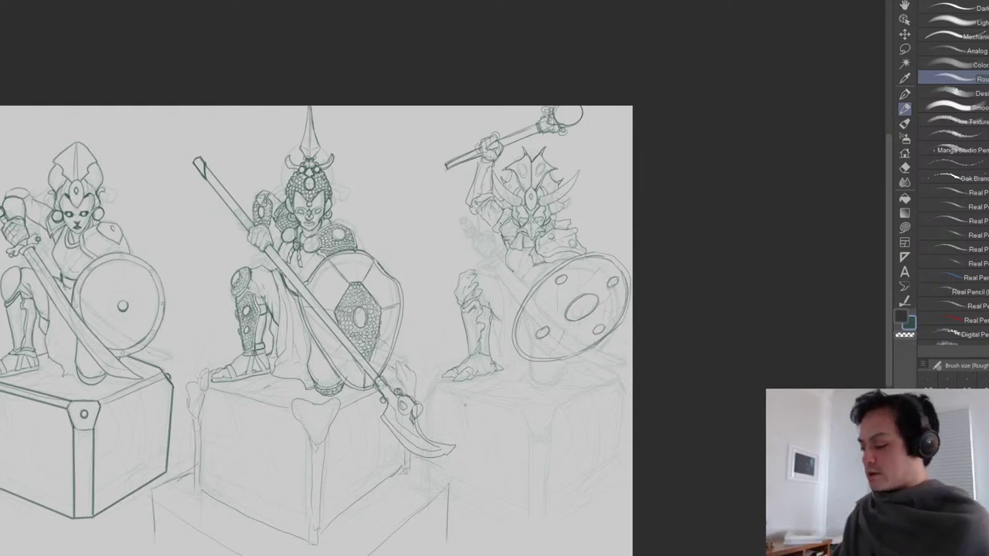
key("ctrl+plus")
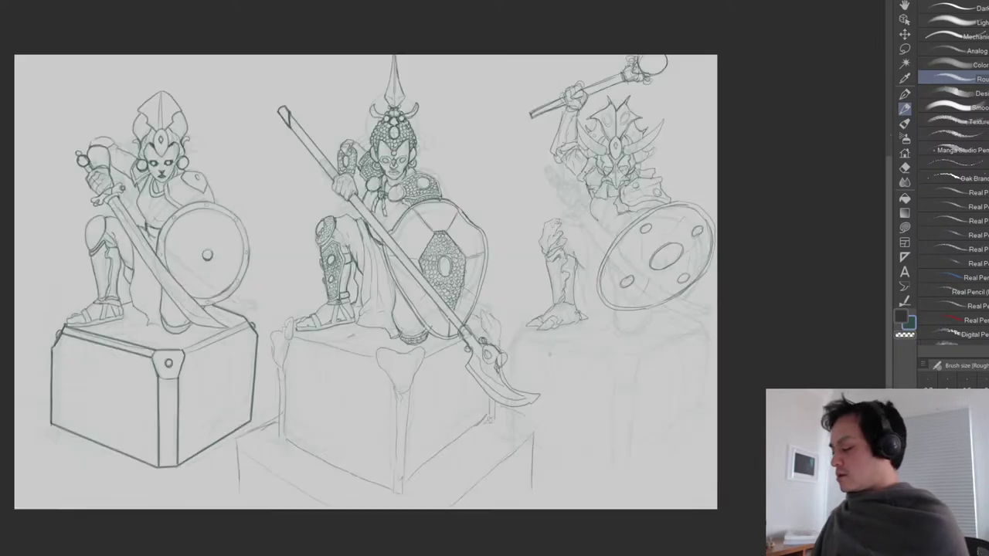
key("e")
mouse_move(574, 314)
left_mouse_down()
mouse_move(527, 313)
mouse_move(534, 306)
left_mouse_up()
key("p")
key("e")
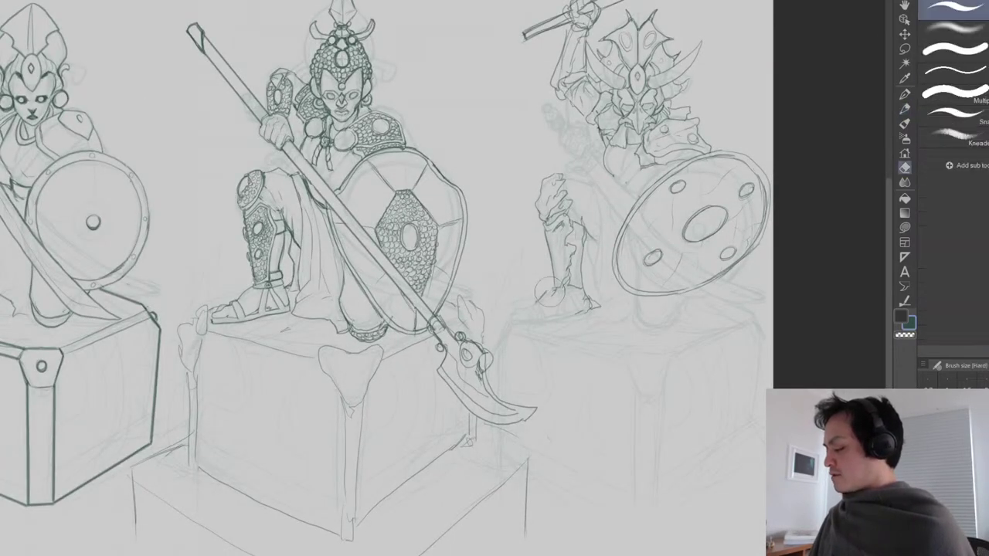
key("p")
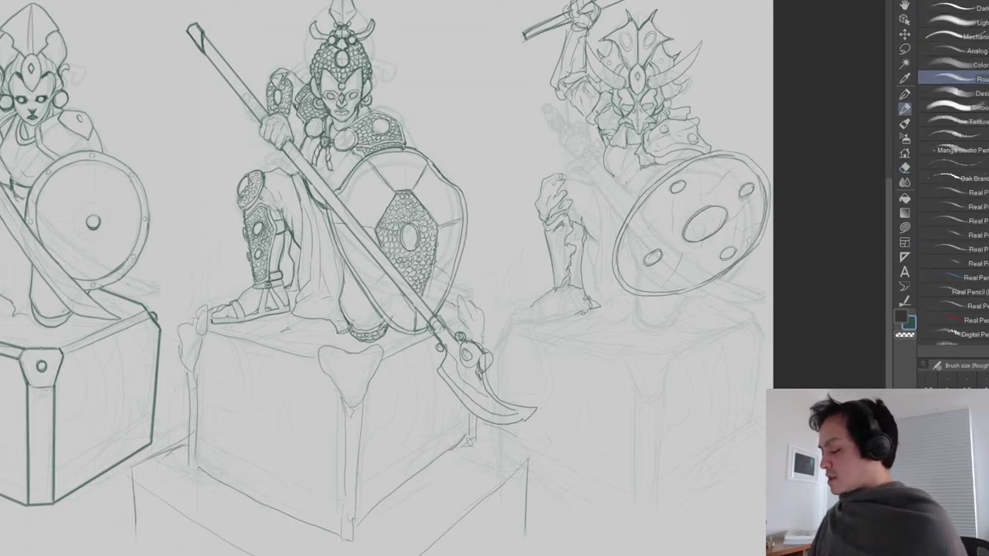
mouse_move(554, 320)
left_mouse_down()
mouse_move(571, 321)
mouse_move(556, 323)
left_mouse_up()
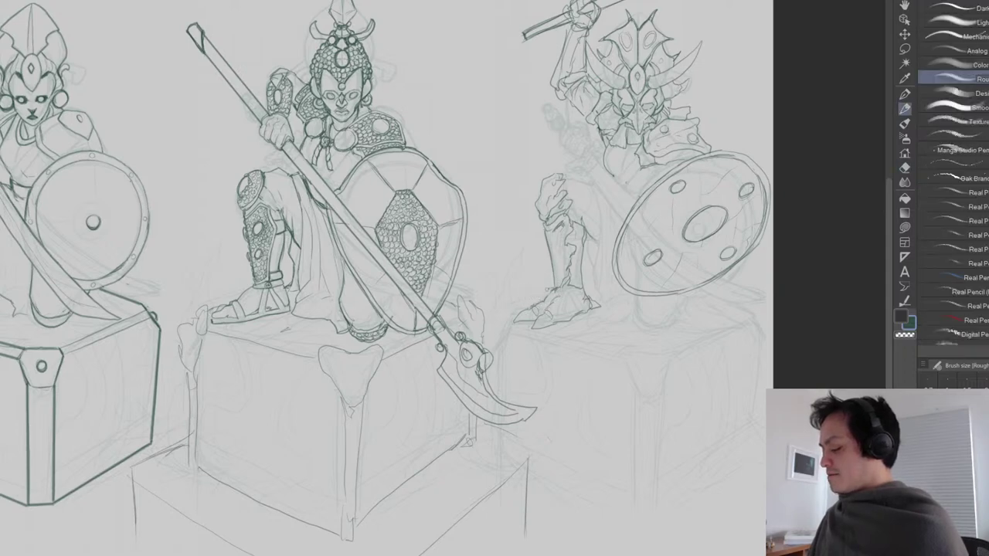
key("e")
left_click_drag(545, 281, 536, 302)
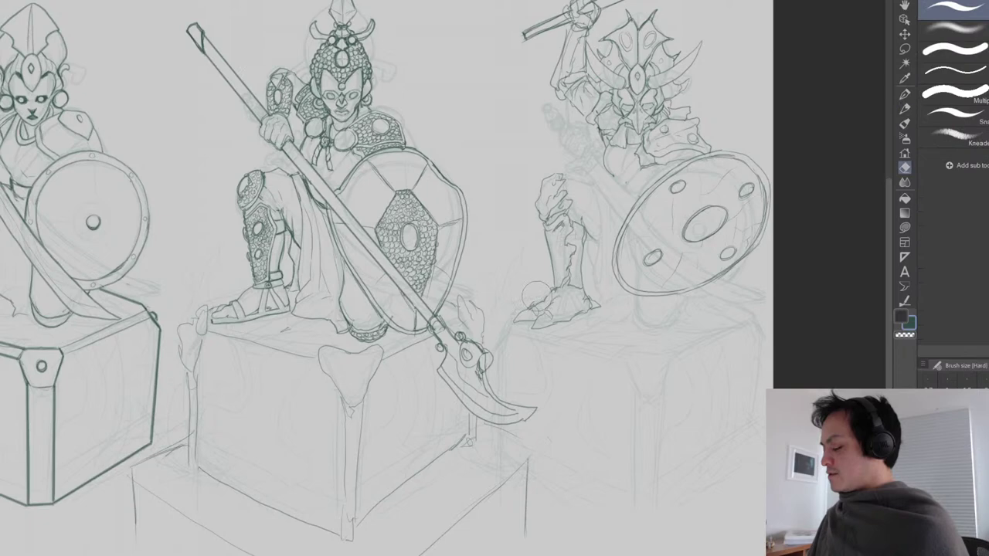
key("p")
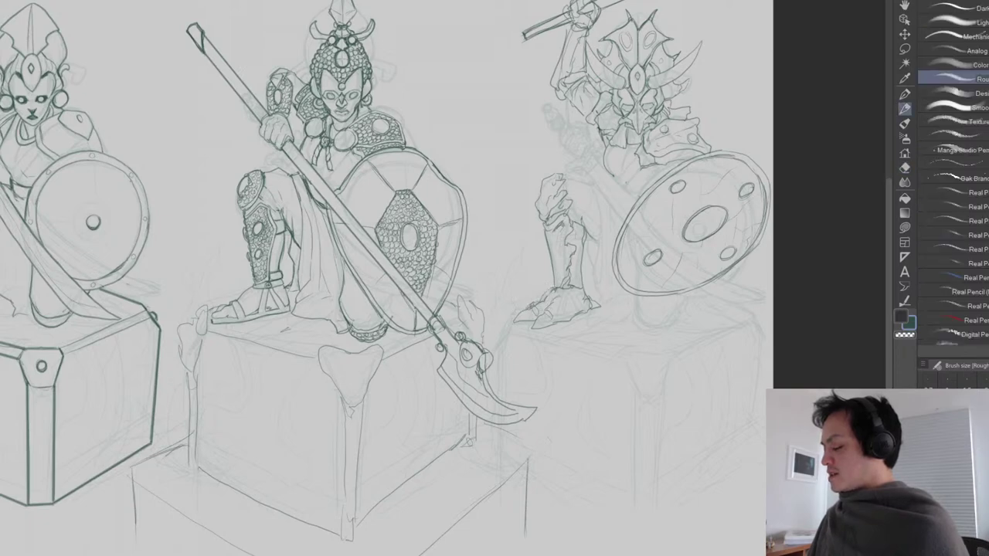
Draw the thigh and calf contours behind the third warrior's raised knee, with cloth falling between the legs onto the pedestal.
mouse_move(567, 289)
left_mouse_down()
mouse_move(583, 272)
mouse_move(586, 231)
left_mouse_up()
mouse_move(573, 178)
left_mouse_down()
mouse_move(578, 203)
mouse_move(597, 209)
left_mouse_up()
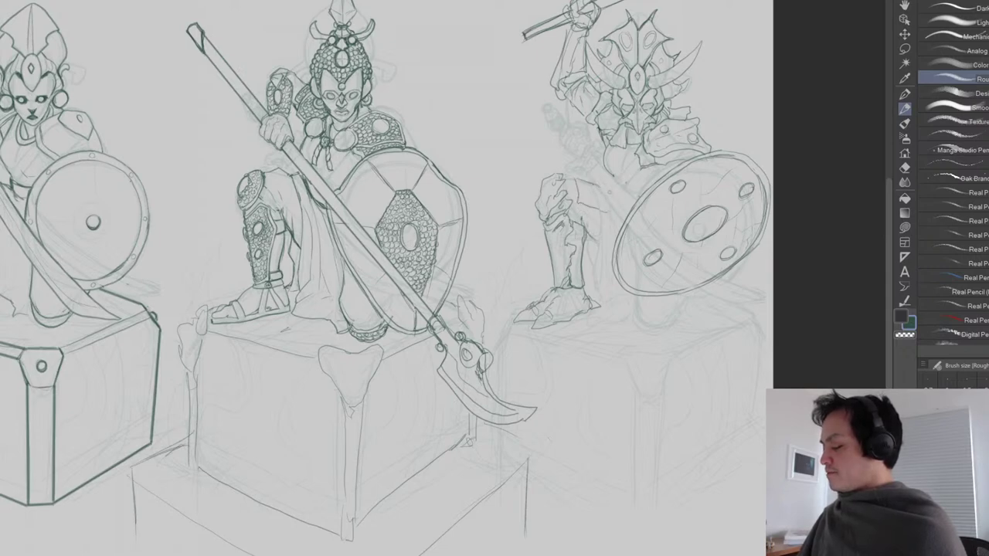
mouse_move(611, 215)
left_mouse_down()
mouse_move(607, 323)
mouse_move(626, 325)
mouse_move(623, 337)
mouse_move(599, 332)
left_mouse_up()
mouse_move(615, 218)
left_mouse_down()
mouse_move(609, 277)
mouse_move(601, 249)
mouse_move(608, 257)
left_mouse_up()
key("e")
key("p")
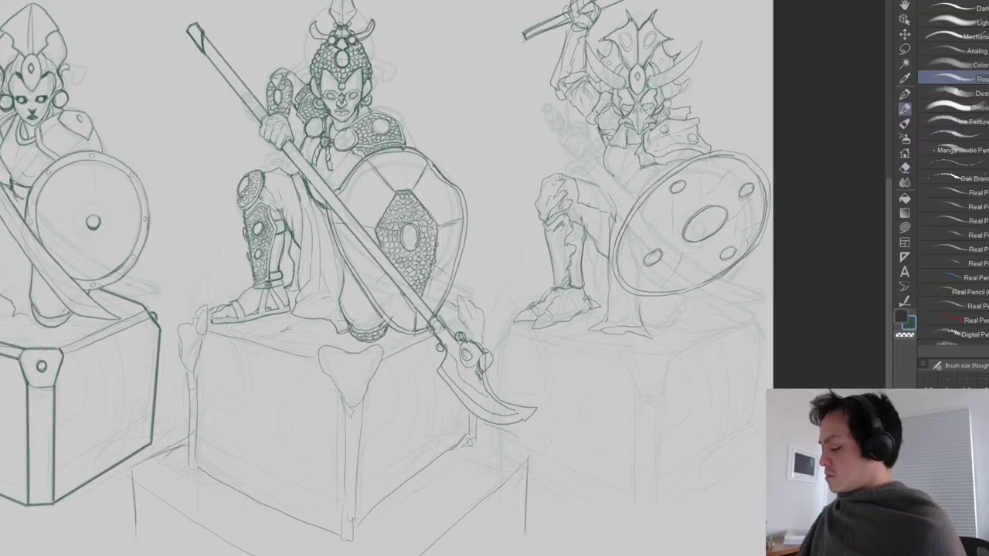
Draw the third warrior's folded far leg emerging beneath the shield and resting on the pedestal.
left_click_drag(541, 255, 475, 287)
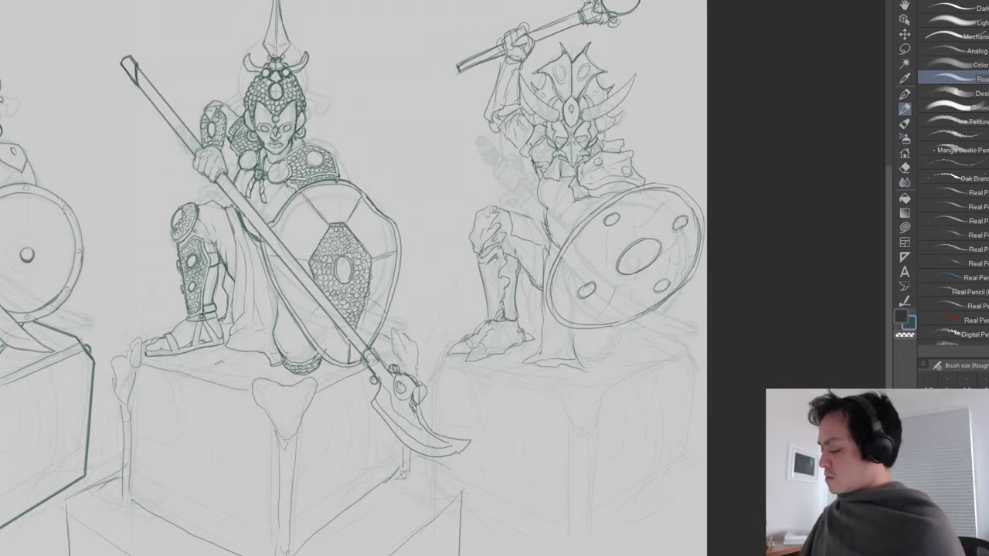
left_click_drag(613, 353, 593, 392)
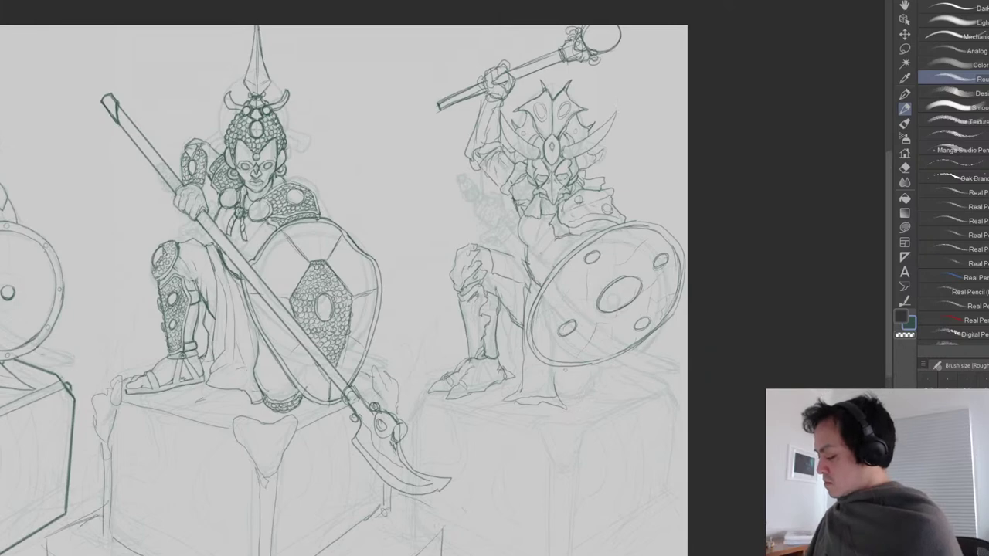
mouse_move(623, 356)
left_mouse_down()
mouse_move(605, 375)
mouse_move(618, 396)
mouse_move(624, 384)
mouse_move(592, 398)
left_mouse_up()
left_click_drag(589, 397, 622, 401)
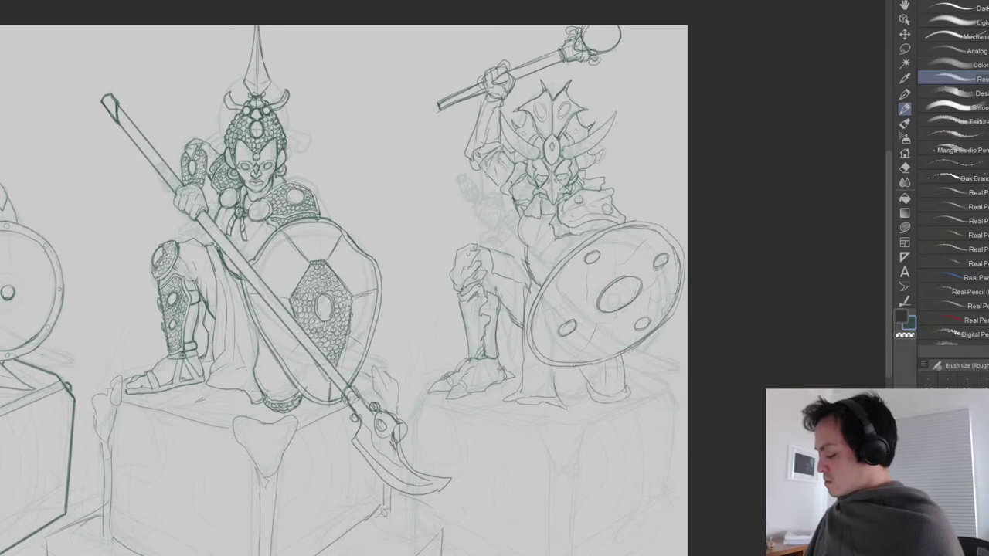
left_click_drag(573, 377, 586, 393)
Erase the long cloth line beside the third warrior's shield and redraw the shield rim next to the thigh.
key("e")
mouse_move(527, 292)
left_mouse_down()
mouse_move(524, 396)
mouse_move(533, 401)
left_mouse_up()
key("p")
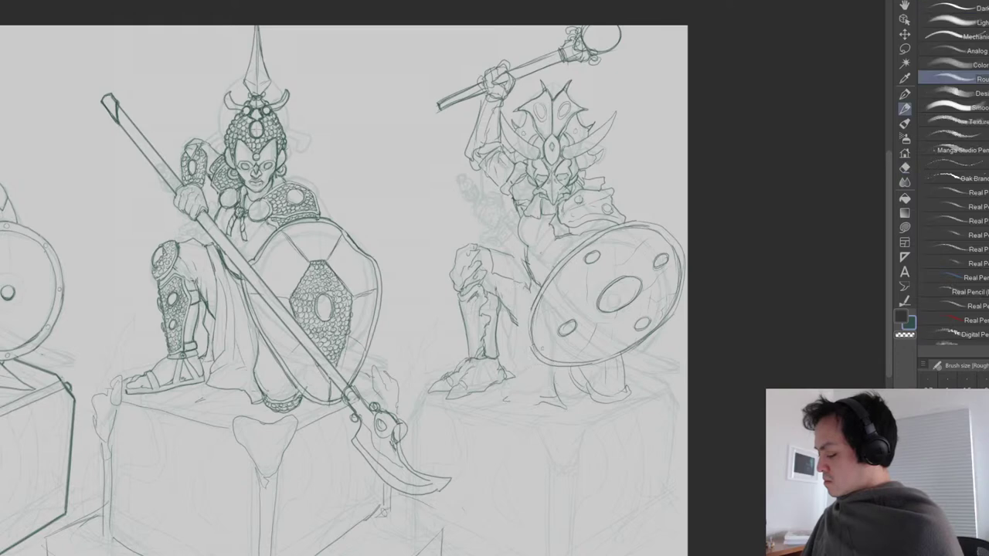
left_click_drag(540, 287, 532, 300)
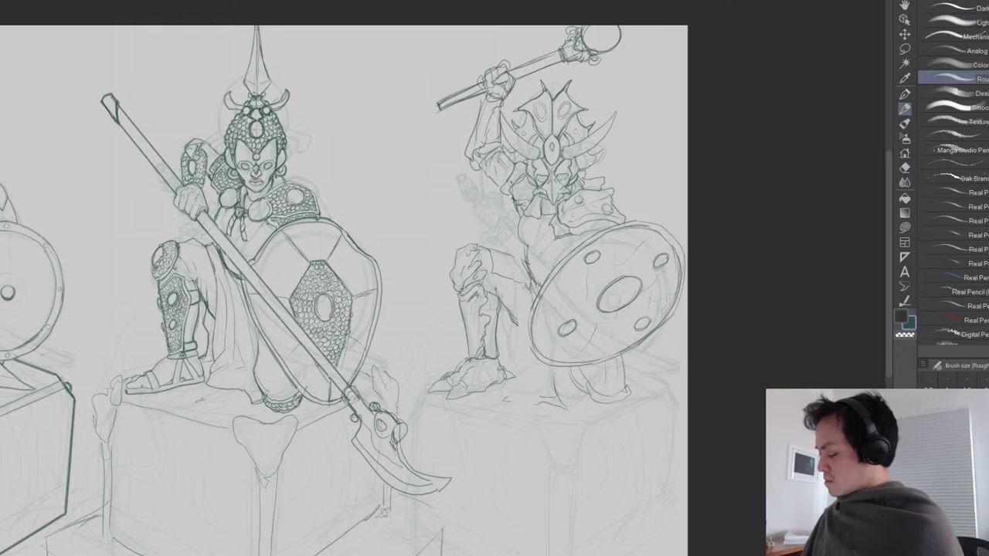
Erase the third warrior's rough chest lines and redraw the torso's side contour from the armpit down to the waist.
key("e")
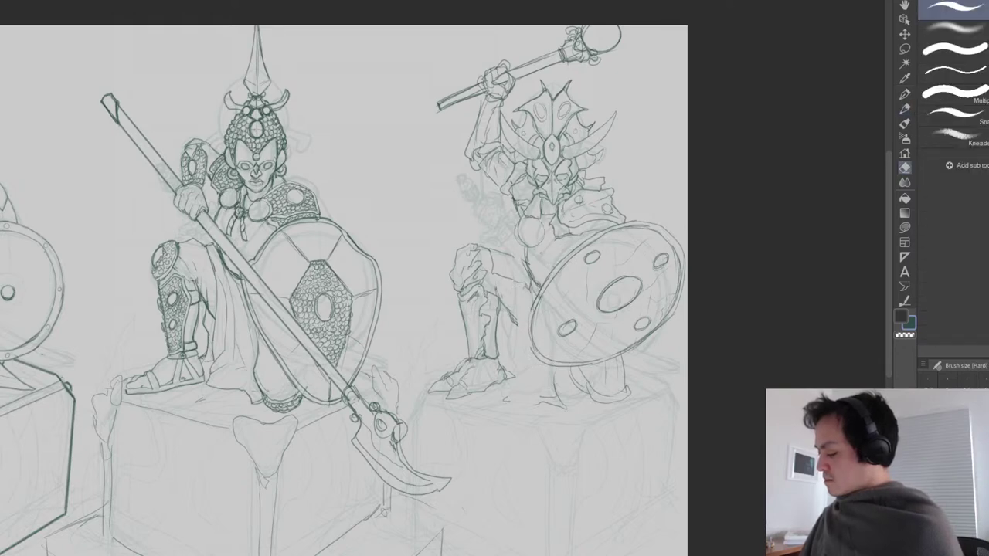
key("p")
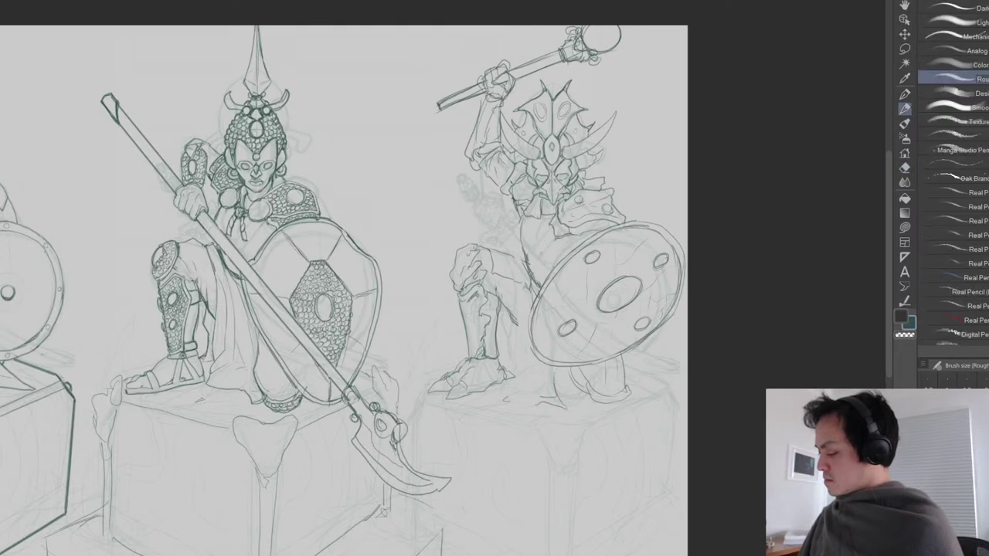
left_click_drag(518, 223, 515, 241)
left_click_drag(516, 238, 525, 264)
key("e")
mouse_move(514, 216)
left_mouse_down()
mouse_move(534, 258)
mouse_move(494, 288)
left_mouse_up()
key("p")
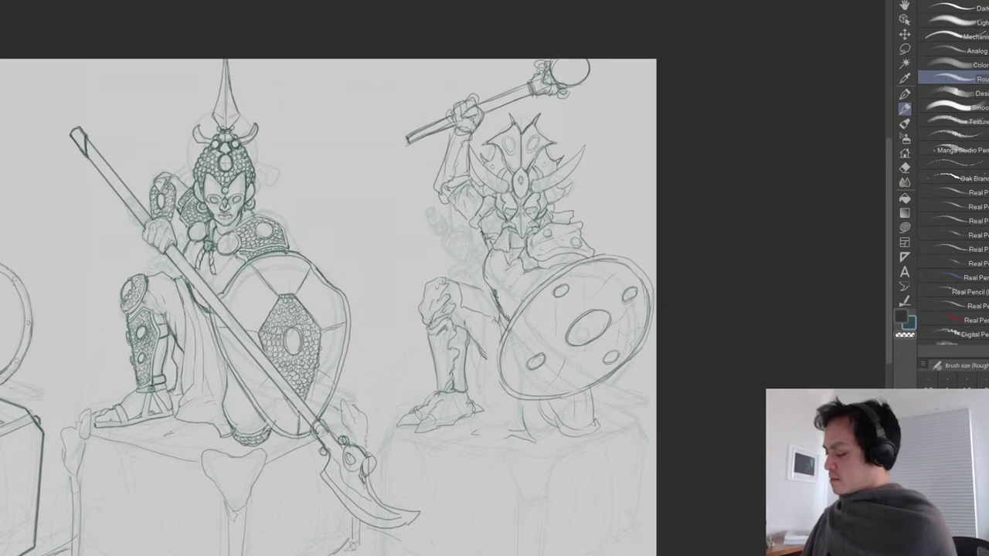
key("e")
mouse_move(501, 247)
left_mouse_down()
mouse_move(517, 264)
mouse_move(492, 291)
mouse_move(484, 257)
mouse_move(488, 292)
left_mouse_up()
key("p")
key("e")
key("p")
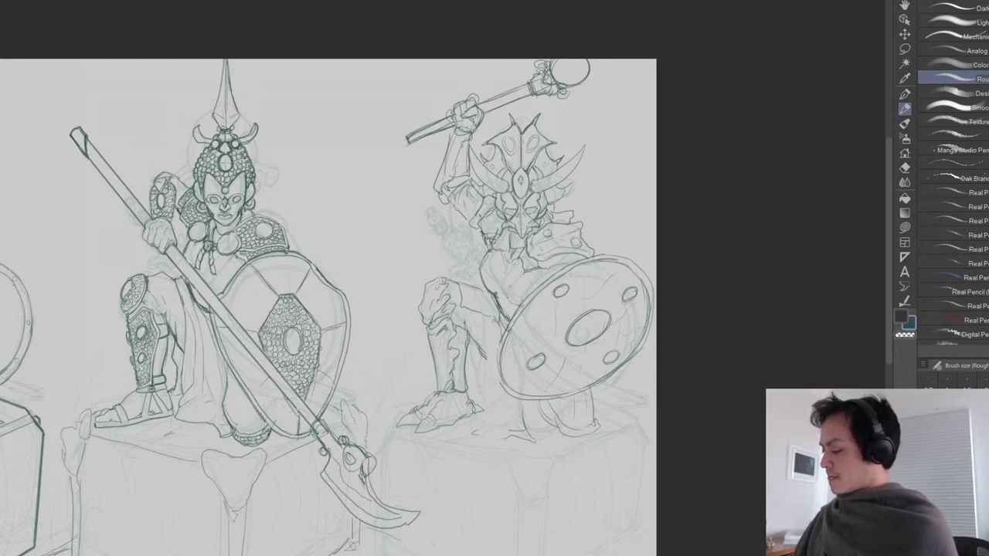
Erase the markings inside the third warrior's helmet crest and replace them with small round studs on both halves.
key("e")
mouse_move(506, 134)
left_mouse_down()
mouse_move(511, 149)
mouse_move(535, 136)
left_mouse_up()
key("p")
scroll(537, 139, "up", 3)
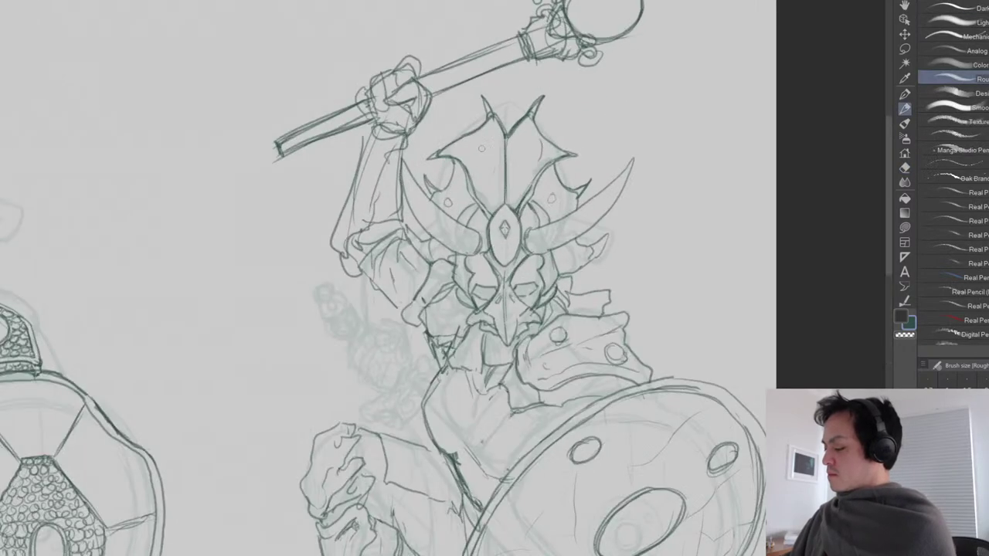
mouse_move(472, 145)
left_mouse_down()
mouse_move(487, 162)
mouse_move(479, 140)
mouse_move(528, 140)
mouse_move(533, 154)
mouse_move(530, 141)
left_mouse_up()
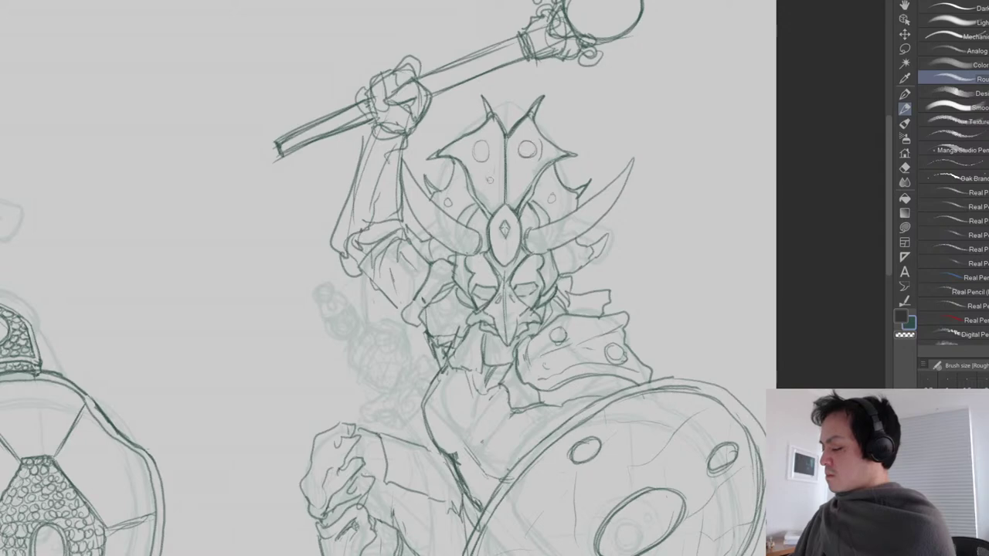
Draw the third warrior's draped cloth with folds beneath the shield and a torn, pointed end hanging over the pedestal edge.
scroll(516, 174, "down", 5)
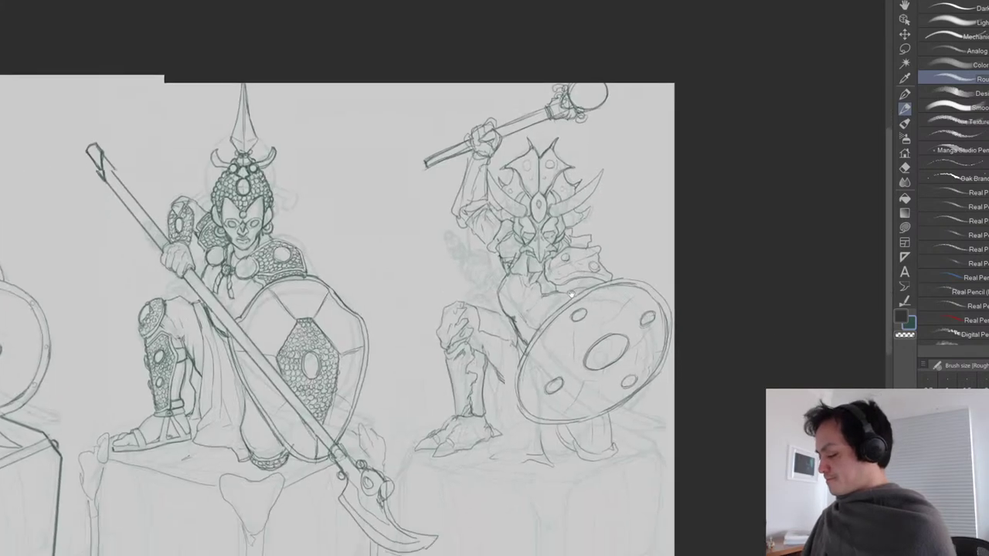
left_click_drag(519, 435, 515, 422)
left_click_drag(606, 396, 603, 411)
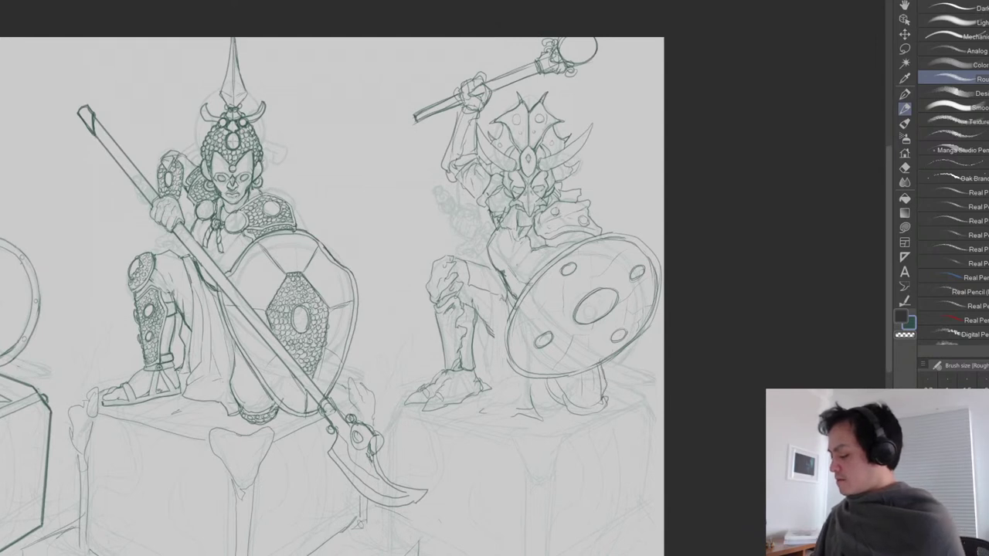
mouse_move(547, 380)
left_mouse_down()
mouse_move(564, 403)
mouse_move(547, 404)
mouse_move(561, 418)
left_mouse_up()
left_click_drag(560, 420, 578, 420)
mouse_move(503, 310)
left_mouse_down()
mouse_move(504, 348)
mouse_move(484, 411)
mouse_move(499, 424)
mouse_move(482, 429)
left_mouse_up()
mouse_move(543, 421)
left_mouse_down()
mouse_move(496, 438)
mouse_move(476, 424)
mouse_move(491, 477)
left_mouse_up()
left_click_drag(501, 439, 492, 474)
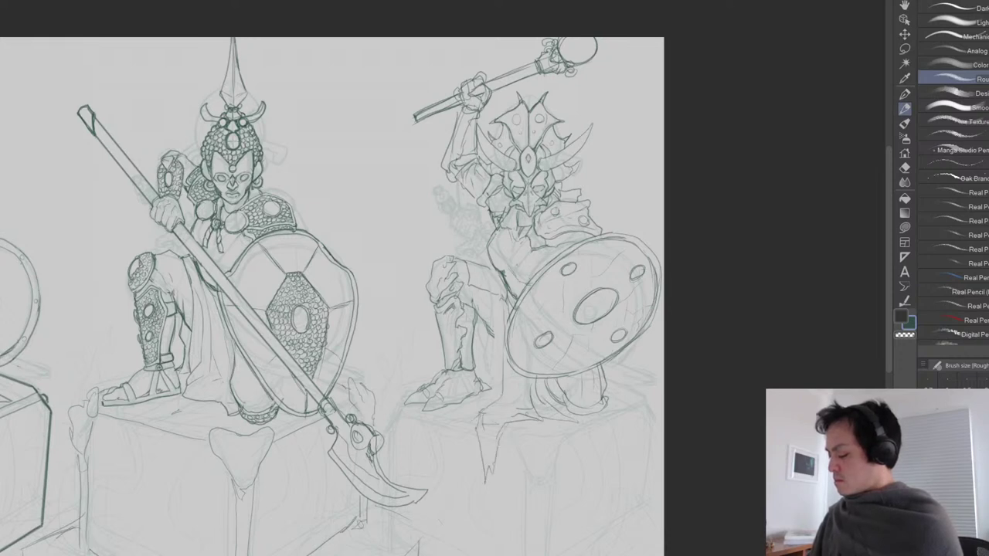
Draw an armor band around the third warrior's thigh just behind the knee guard and firm up the thigh's contour.
mouse_move(491, 334)
left_mouse_down()
mouse_move(507, 344)
mouse_move(474, 358)
mouse_move(471, 296)
left_mouse_up()
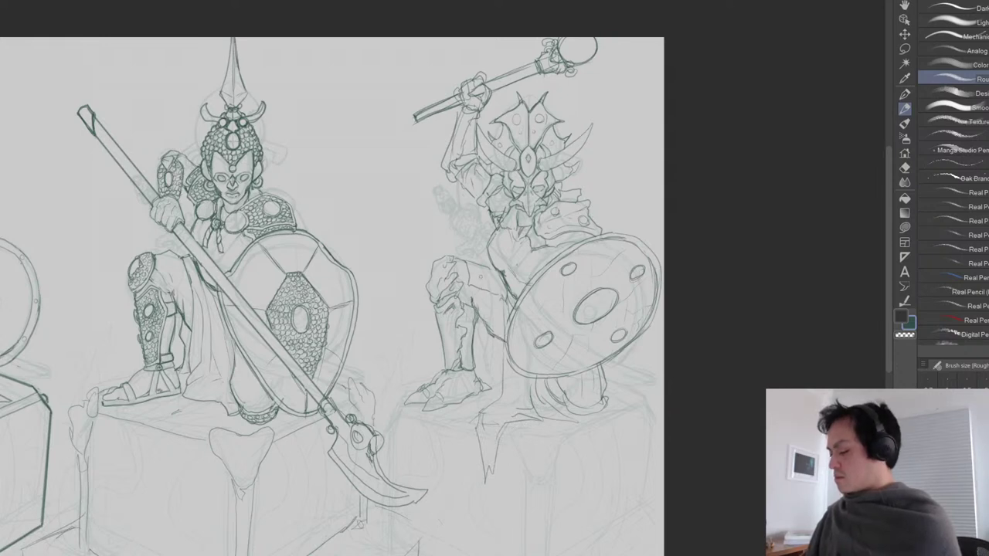
left_click_drag(465, 259, 463, 292)
mouse_move(465, 258)
left_mouse_down()
mouse_move(503, 284)
mouse_move(502, 300)
left_mouse_up()
Outline the third warrior's rounded pedestal with jagged, broken top corners and a curved lower edge beneath the hanging cloth.
scroll(542, 317, "down", 2)
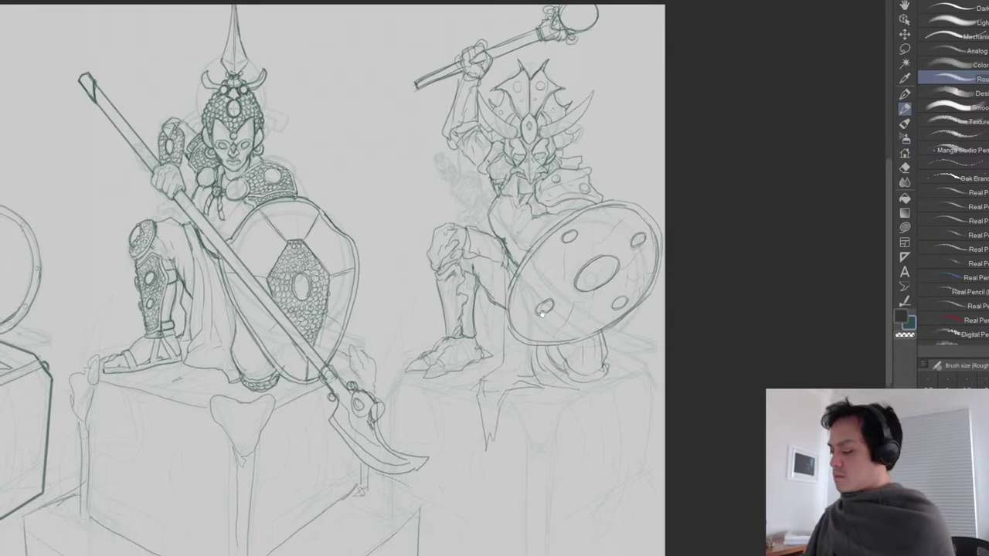
scroll(541, 317, "down", 3)
scroll(562, 535, "down", 3)
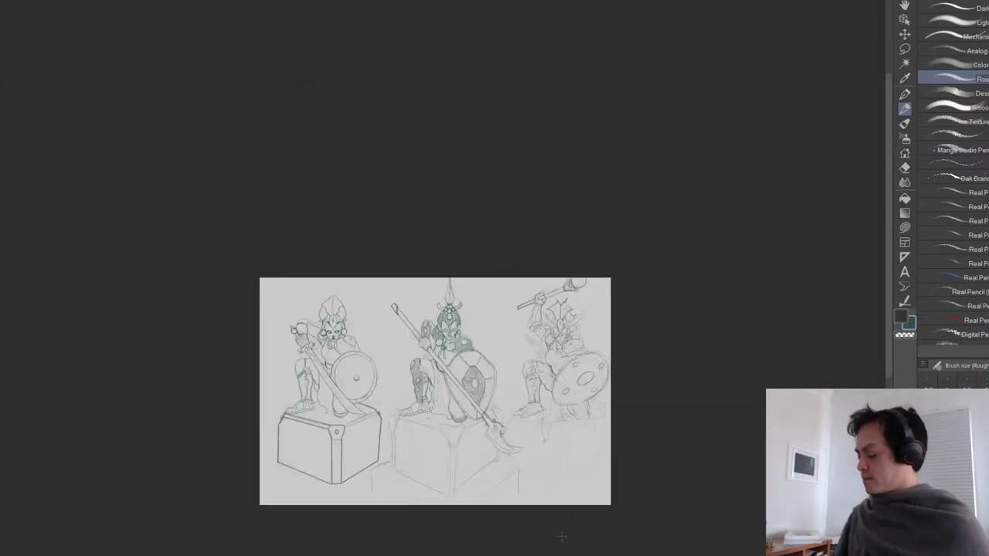
scroll(544, 384, "up", 3)
left_click_drag(544, 383, 539, 385)
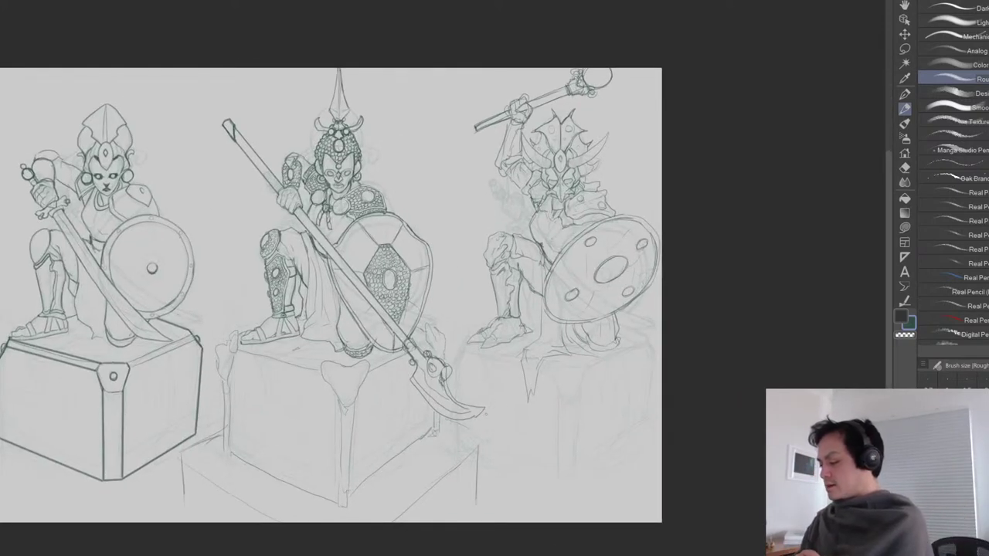
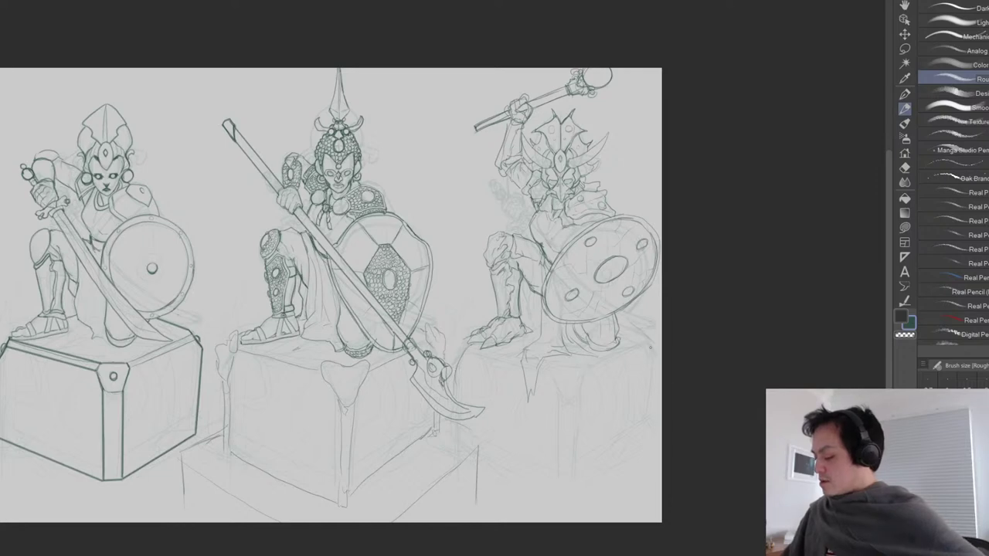
mouse_move(489, 371)
left_mouse_down()
mouse_move(504, 399)
mouse_move(523, 411)
mouse_move(592, 415)
mouse_move(621, 408)
mouse_move(611, 392)
mouse_move(627, 369)
left_mouse_up()
mouse_move(505, 388)
left_mouse_down()
mouse_move(468, 343)
mouse_move(452, 387)
left_mouse_up()
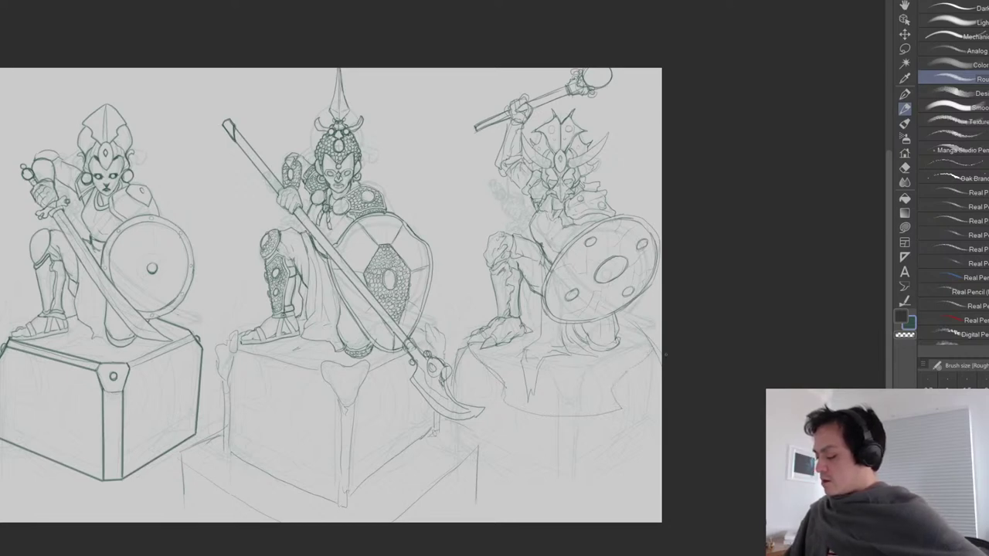
left_click_drag(652, 341, 661, 360)
left_click_drag(615, 319, 647, 337)
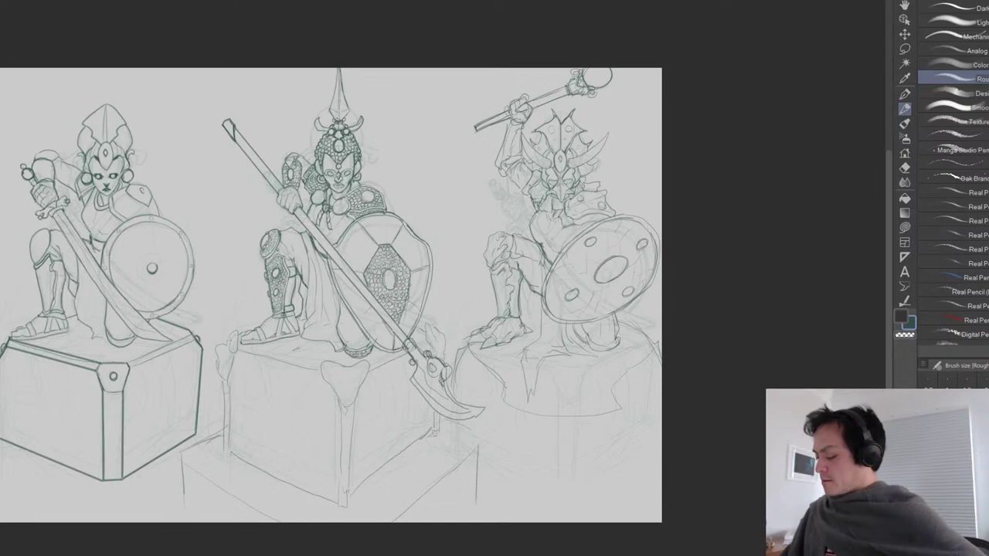
left_click_drag(477, 359, 495, 371)
mouse_move(622, 379)
left_mouse_down()
mouse_move(653, 340)
mouse_move(646, 333)
left_mouse_up()
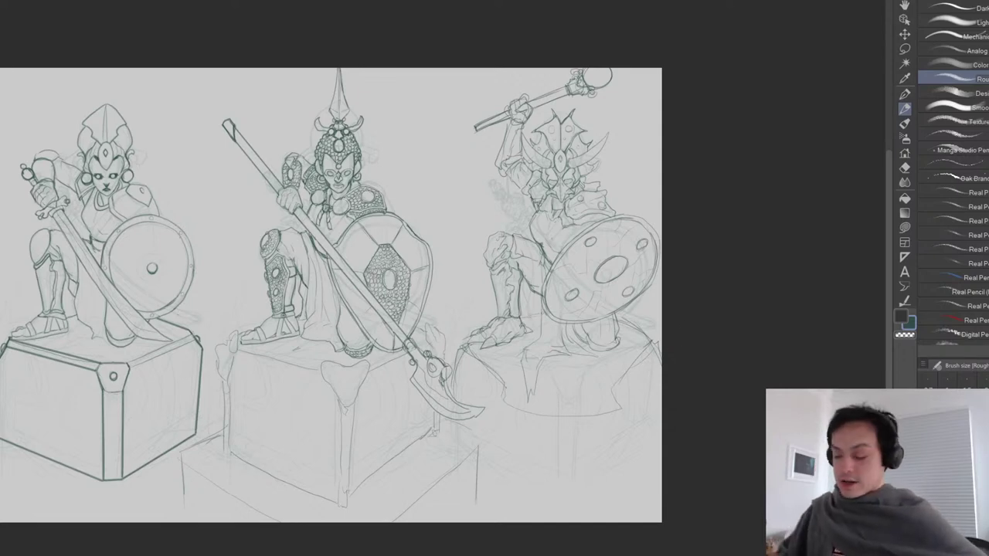
Clean up stray marks and firm up the upper and lower rim of the third warrior's shield.
key("e")
key("p")
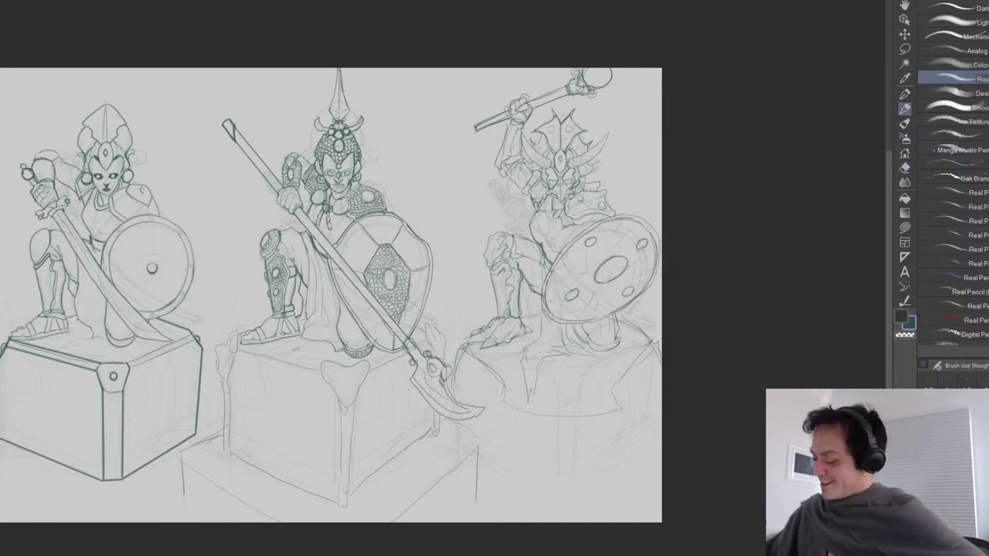
key("e")
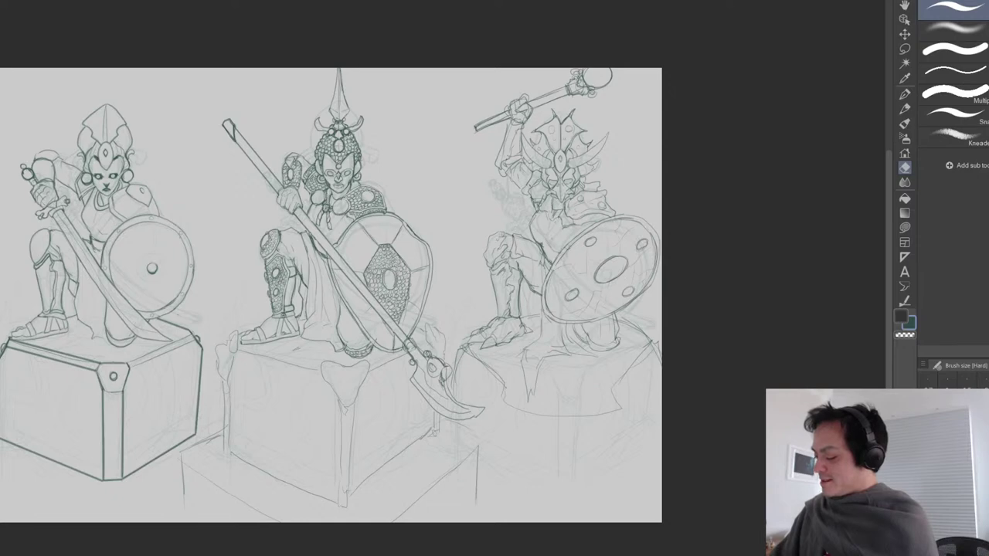
key("p")
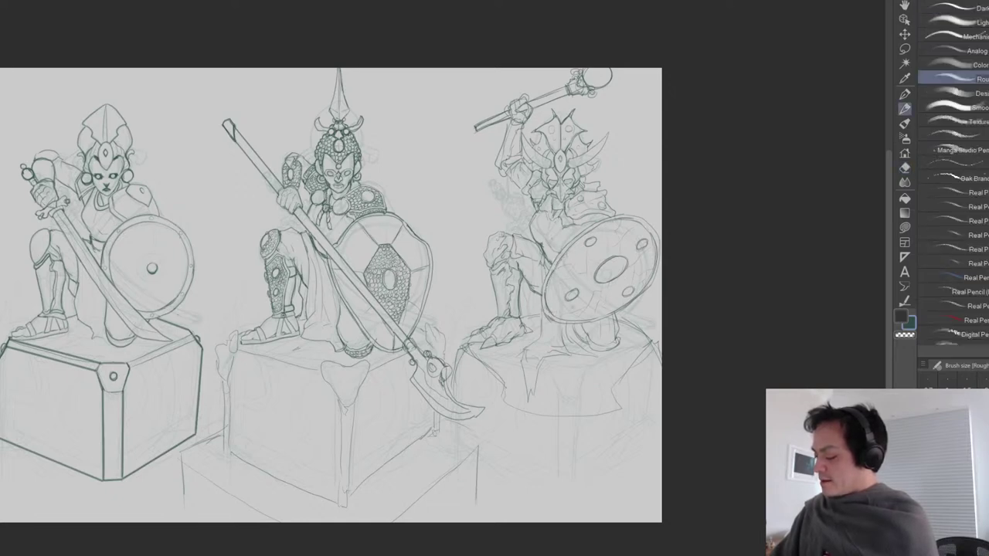
key("e")
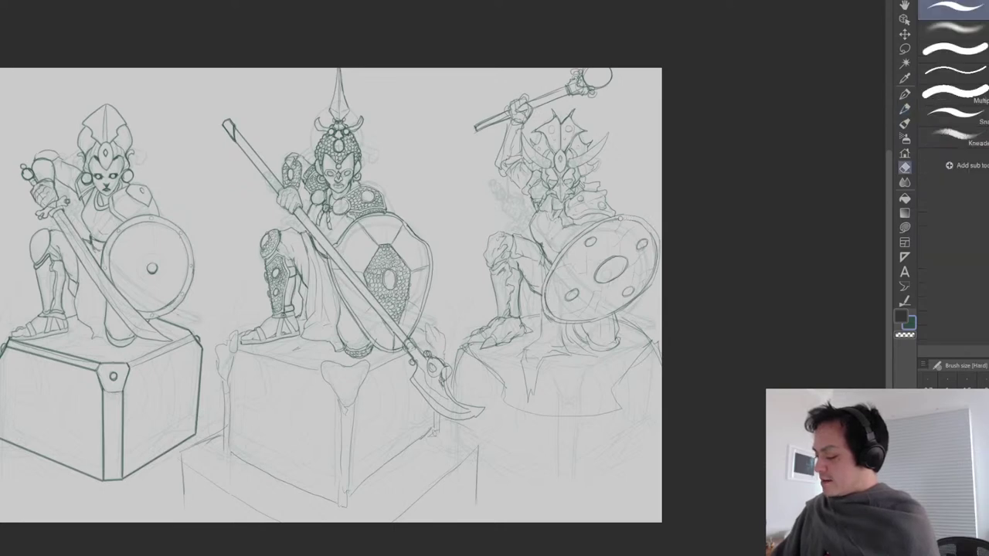
key("p")
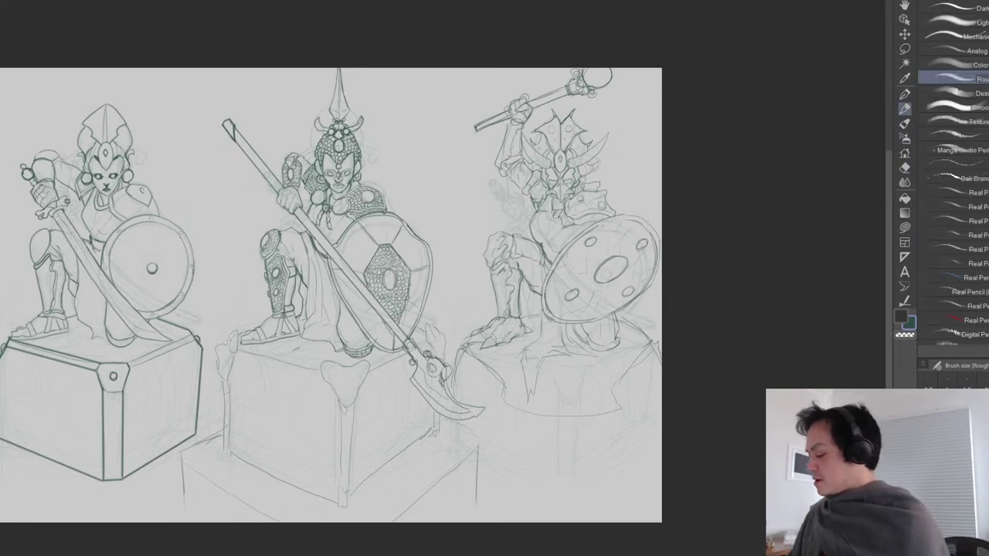
left_click_drag(597, 226, 627, 219)
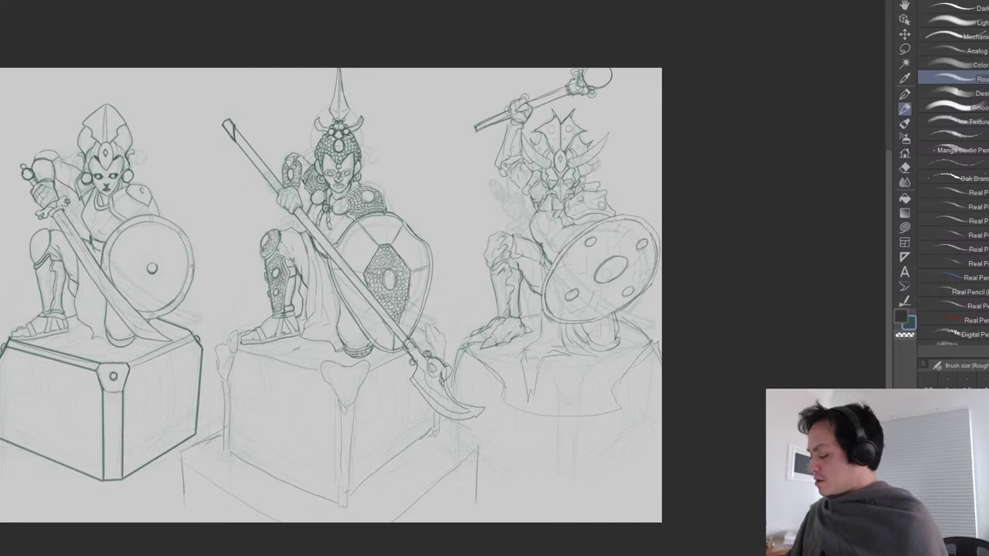
key("e")
key("p")
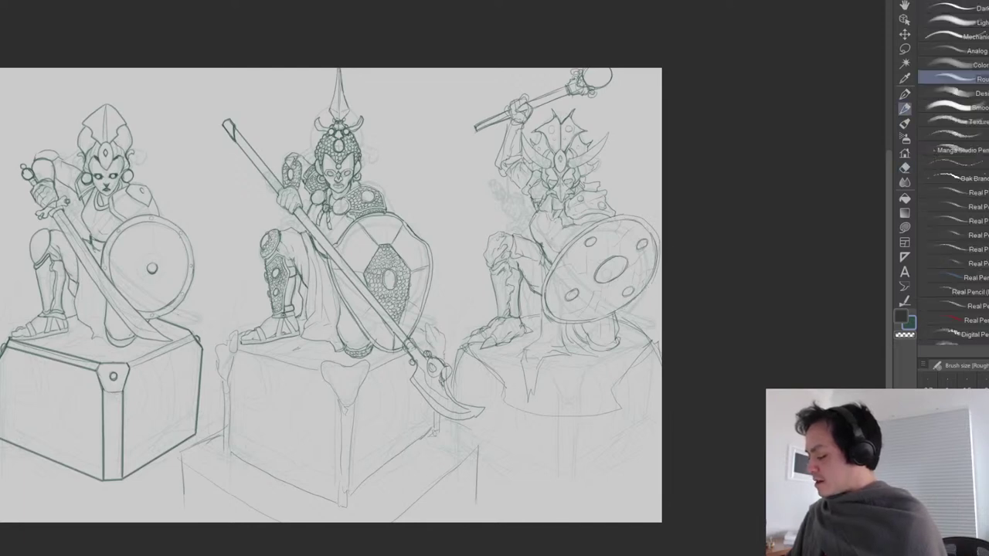
left_click_drag(618, 311, 640, 294)
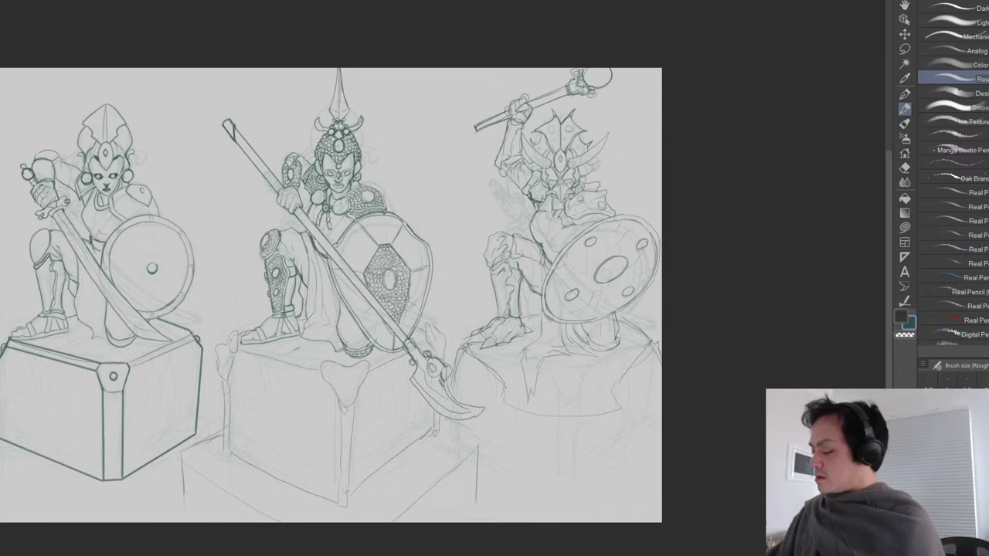
Strengthen the third warrior's raised forearm and replace one helmet horn's pointed tip with a banded end and round knob.
mouse_move(515, 129)
left_mouse_down()
mouse_move(510, 157)
mouse_move(524, 159)
mouse_move(523, 145)
left_mouse_up()
key("e")
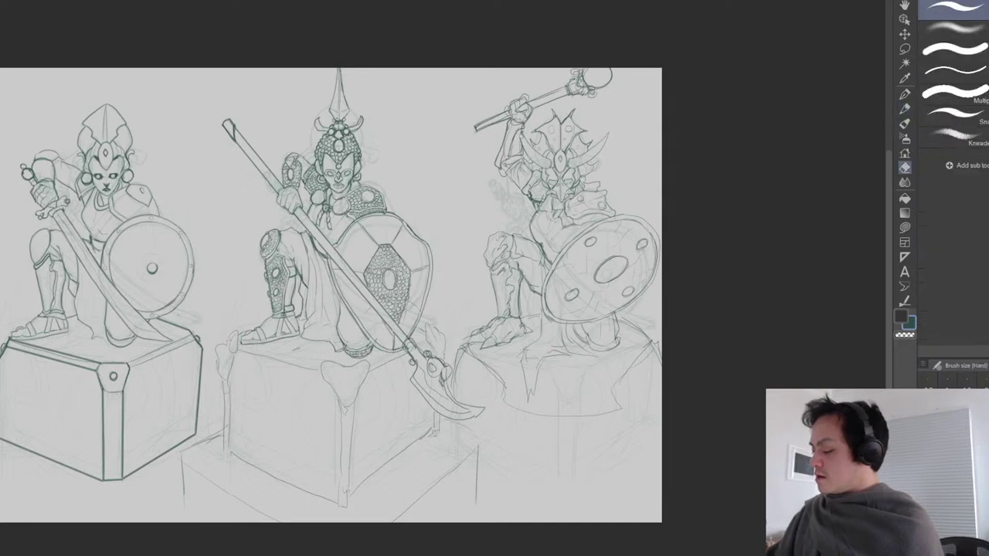
key("p")
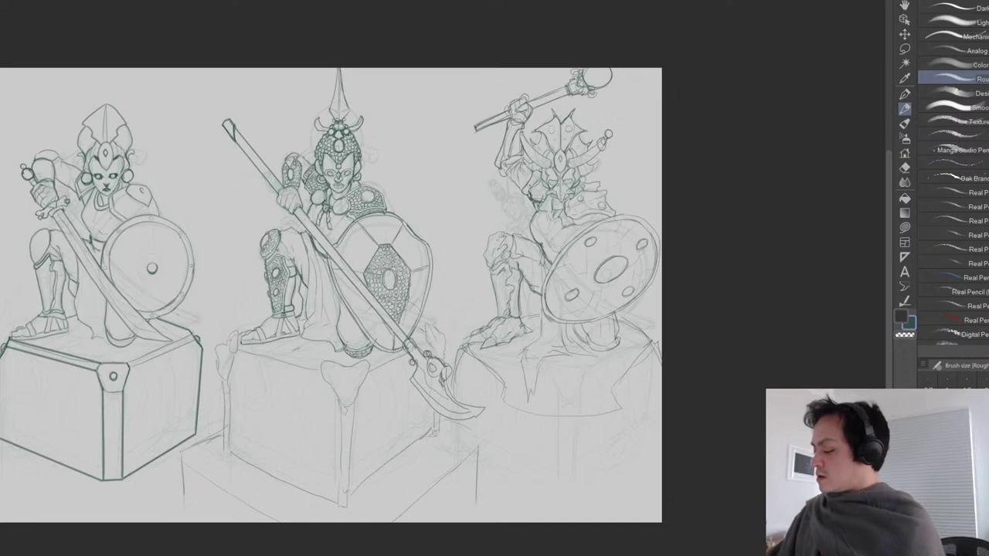
key("e")
key("p")
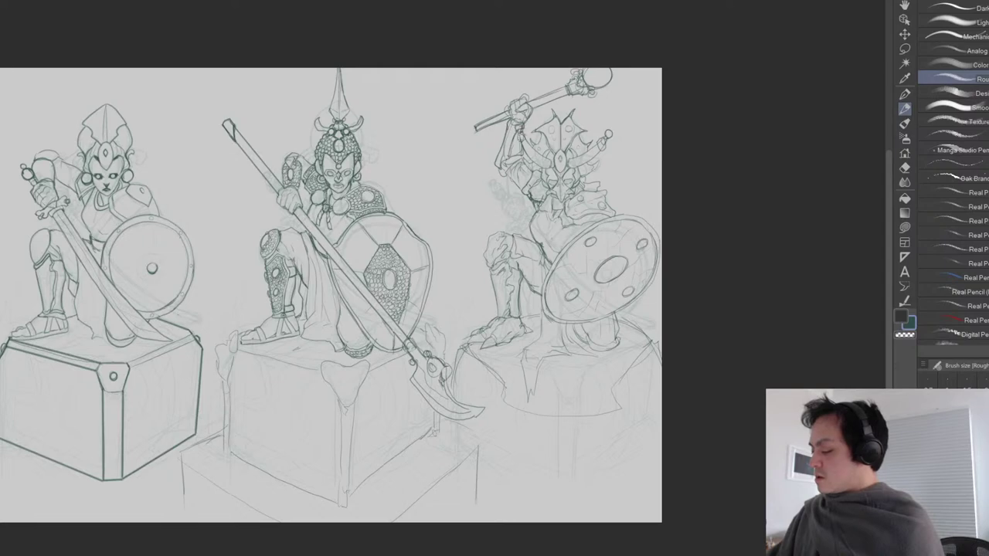
Erase the pointed chin piece below the third warrior's mask and redraw it as curved, overlapping strands reaching onto the chest.
scroll(510, 354, "down", 4)
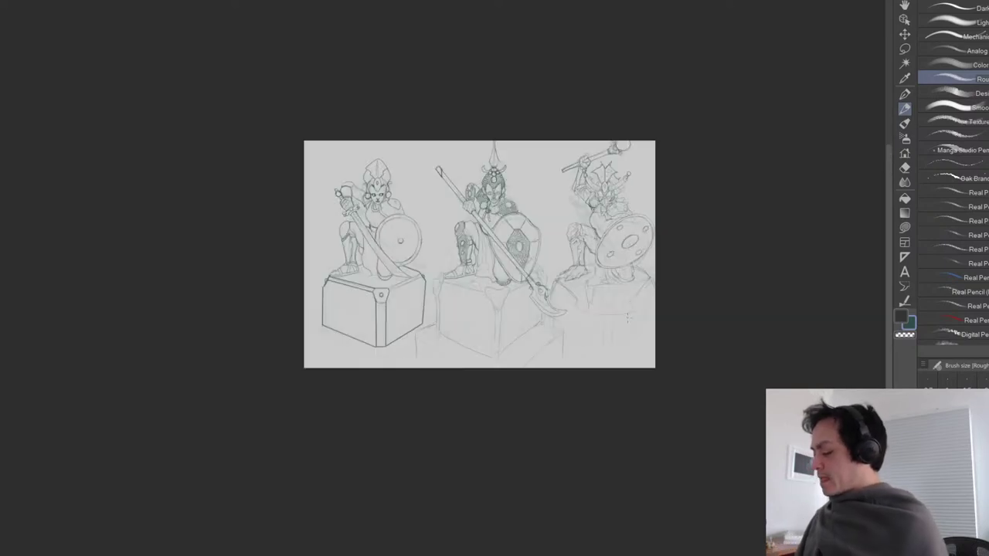
scroll(510, 353, "up", 5)
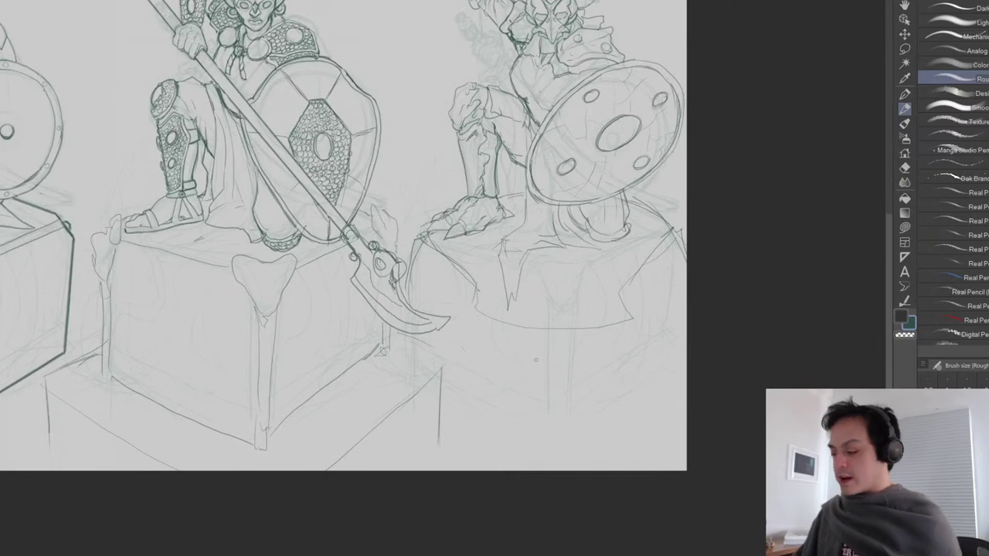
scroll(514, 406, "down", 1)
left_click_drag(515, 407, 496, 474)
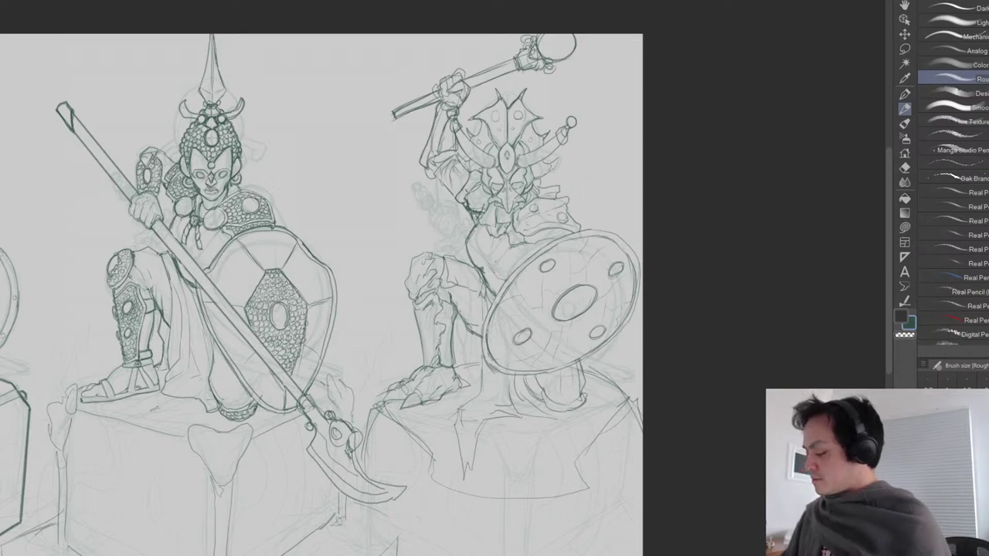
key("e")
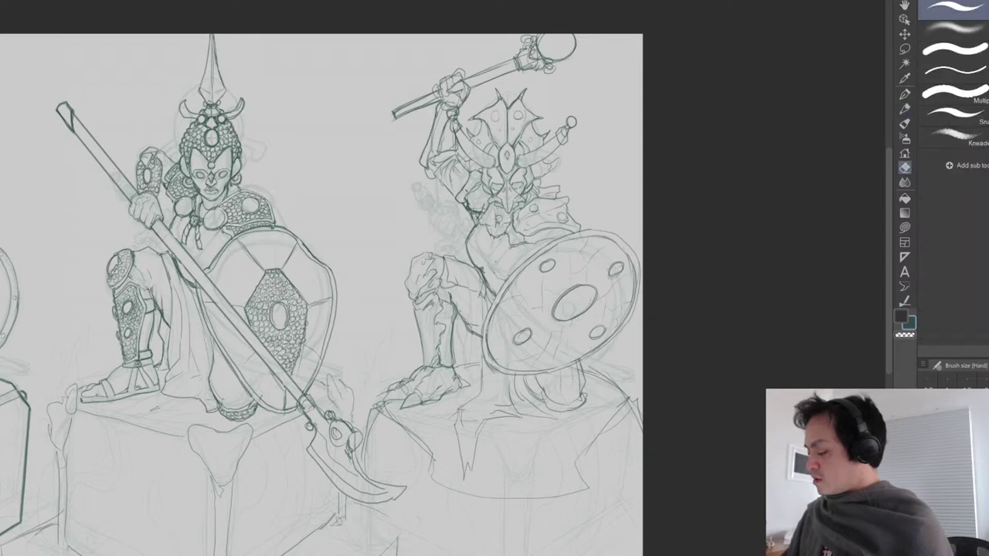
key("p")
key("e")
key("p")
mouse_move(495, 216)
left_mouse_down()
mouse_move(476, 224)
mouse_move(493, 226)
left_mouse_up()
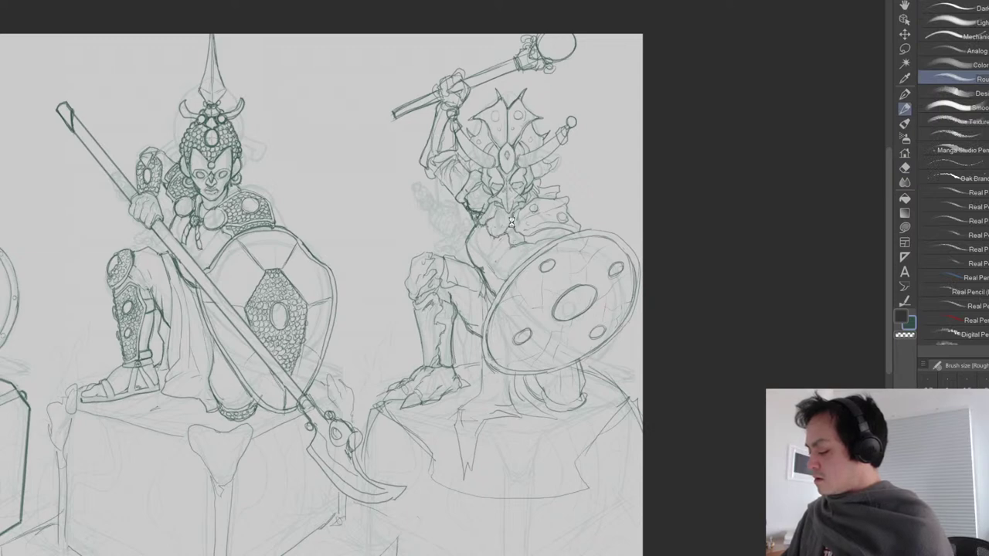
left_click_drag(513, 237, 527, 249)
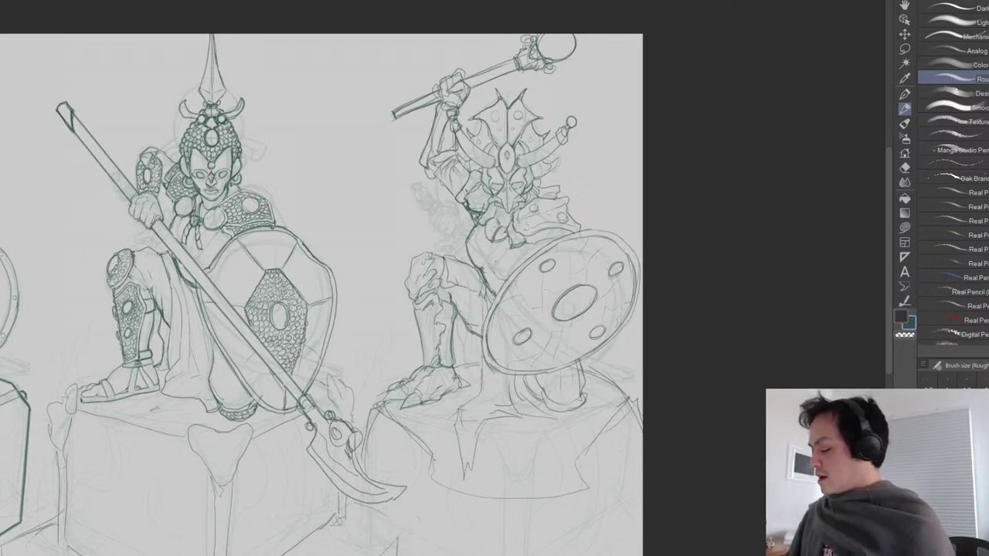
Draw curved band lines on the third warrior's folded leg beneath the shield.
left_click_drag(569, 280, 587, 231)
scroll(587, 232, "down", 2)
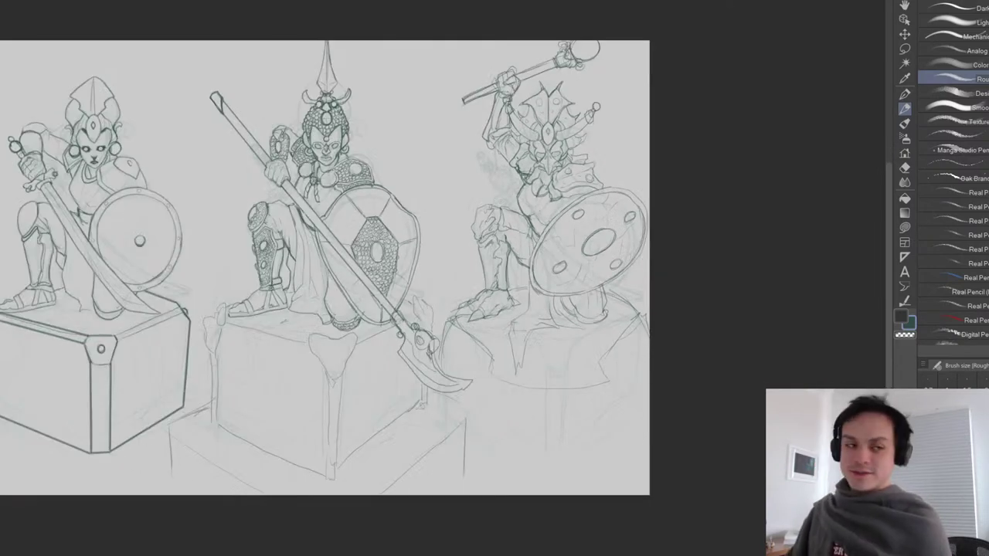
left_click_drag(371, 293, 389, 307)
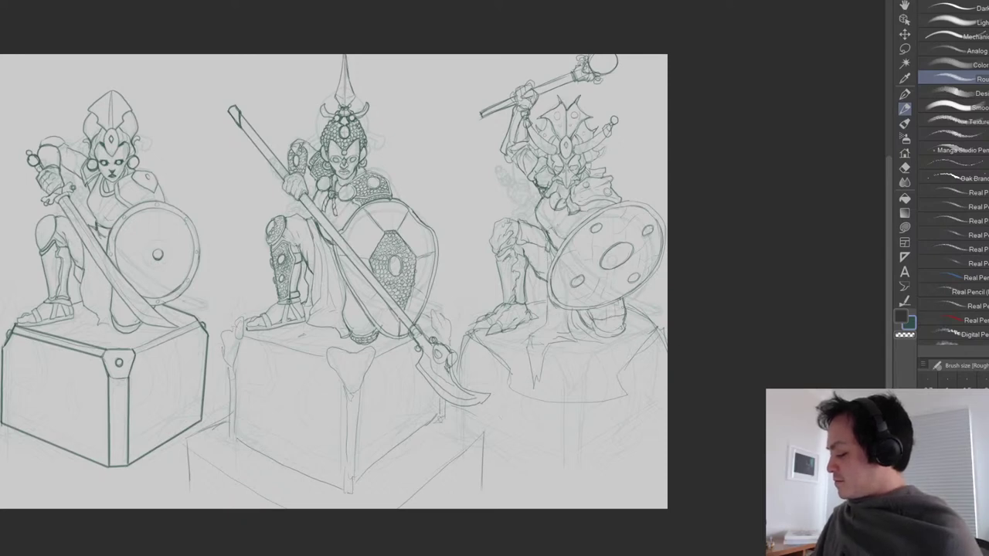
left_click_drag(624, 300, 627, 315)
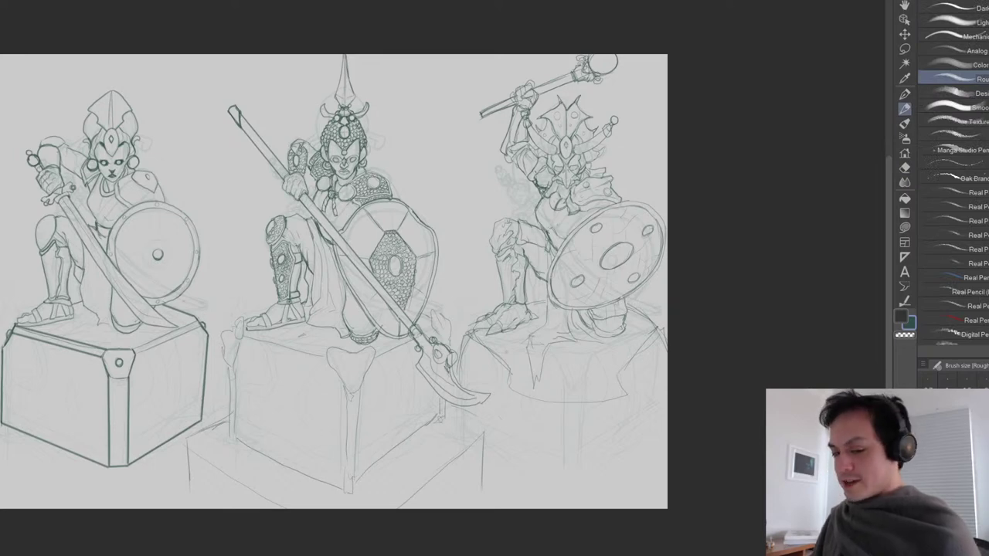
Review the line art of all three warriors, ending with a close look at the third warrior's helmet, mask and shield.
left_click_drag(541, 301, 527, 319)
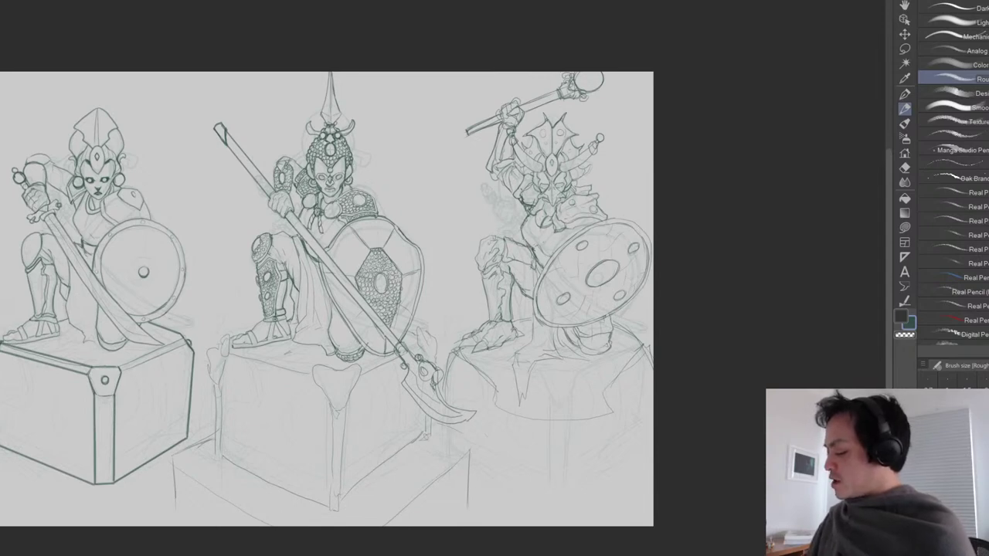
left_click_drag(433, 301, 407, 313)
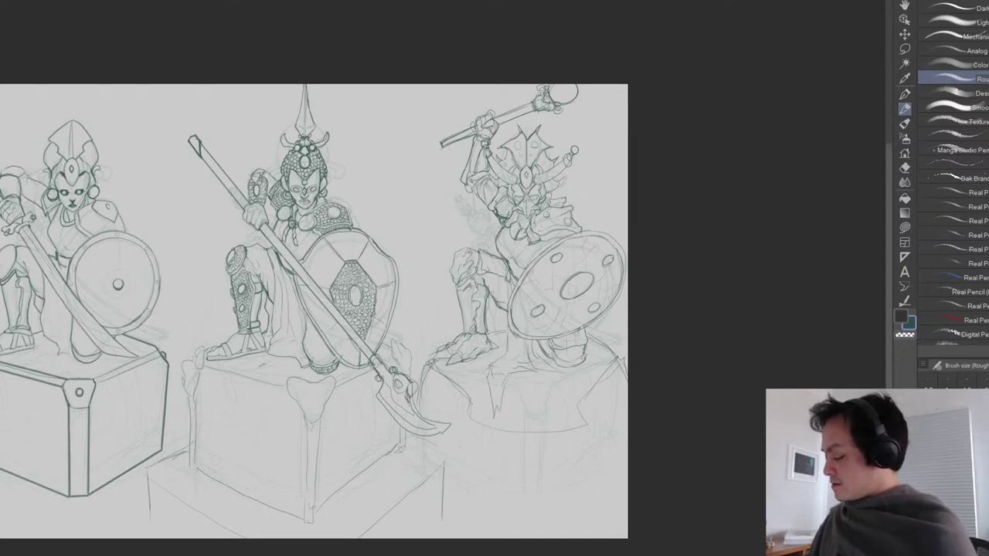
left_click_drag(386, 294, 343, 345)
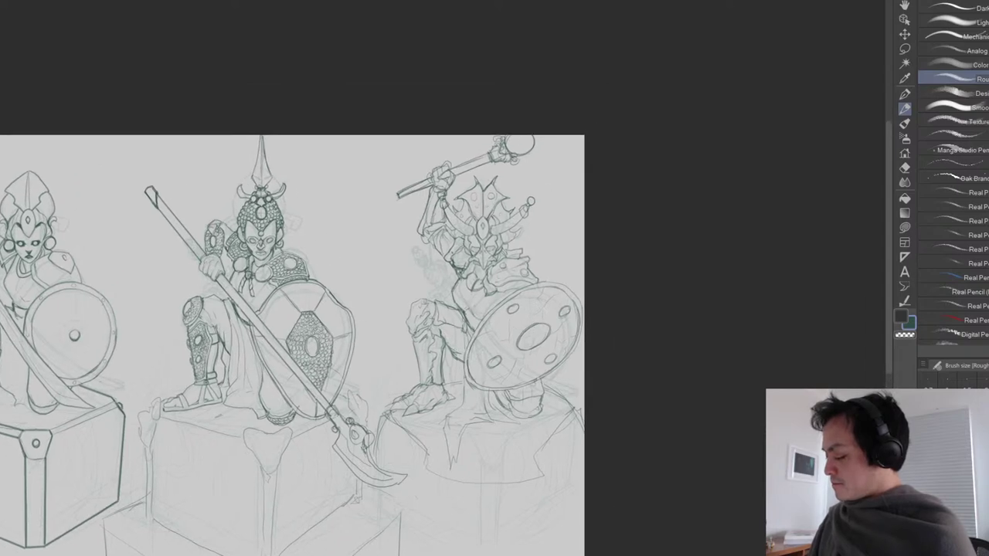
mouse_move(386, 309)
left_mouse_down()
mouse_move(438, 273)
mouse_move(499, 254)
left_mouse_up()
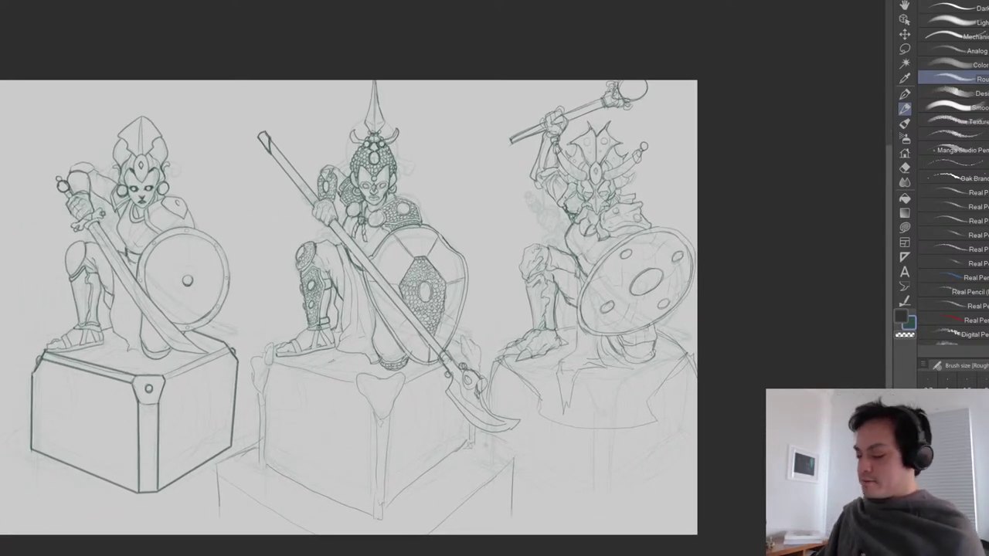
left_click_drag(309, 309, 309, 385)
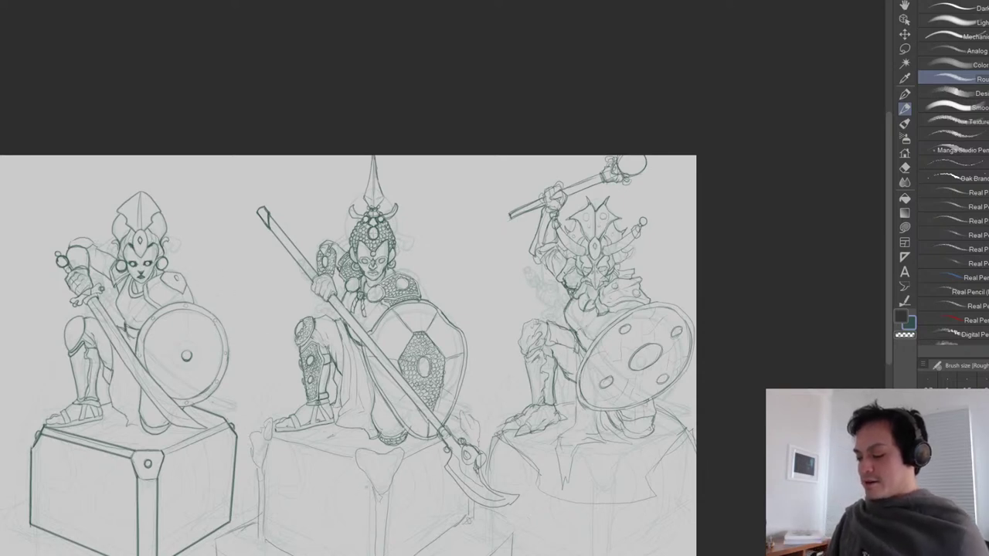
left_click_drag(547, 461, 481, 418)
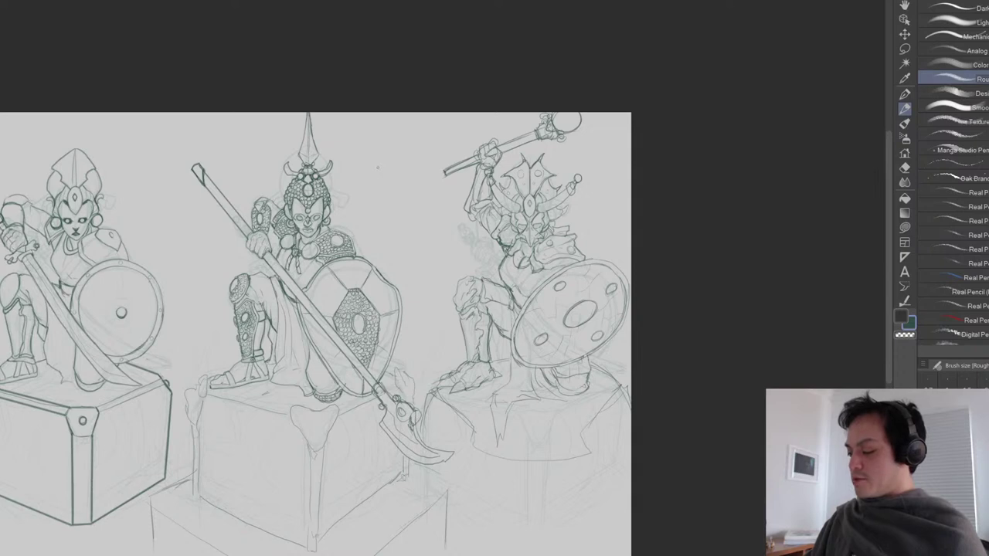
left_click_drag(369, 172, 313, 196)
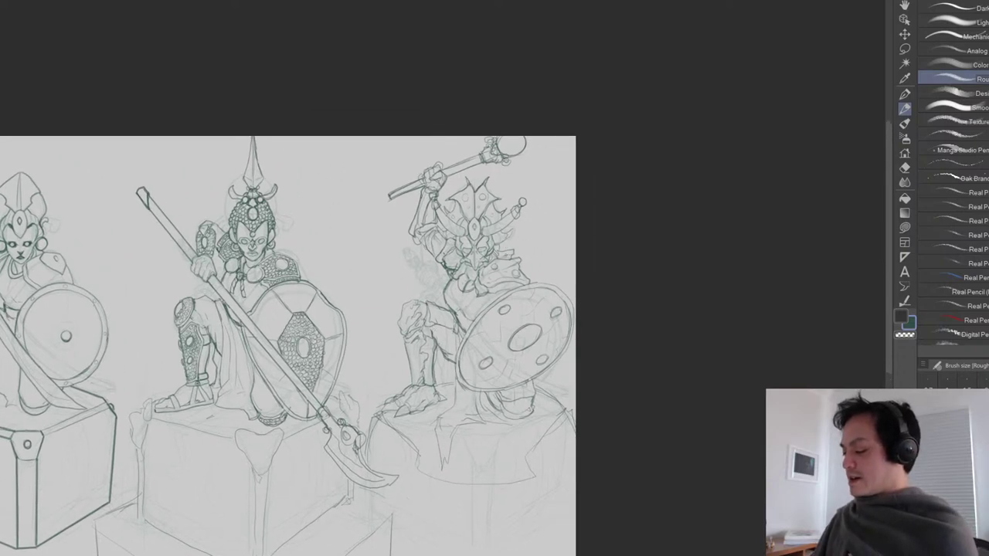
scroll(494, 266, "up", 1)
mouse_move(500, 234)
left_mouse_down()
mouse_move(489, 262)
mouse_move(499, 257)
left_mouse_up()
scroll(499, 258, "up", 1)
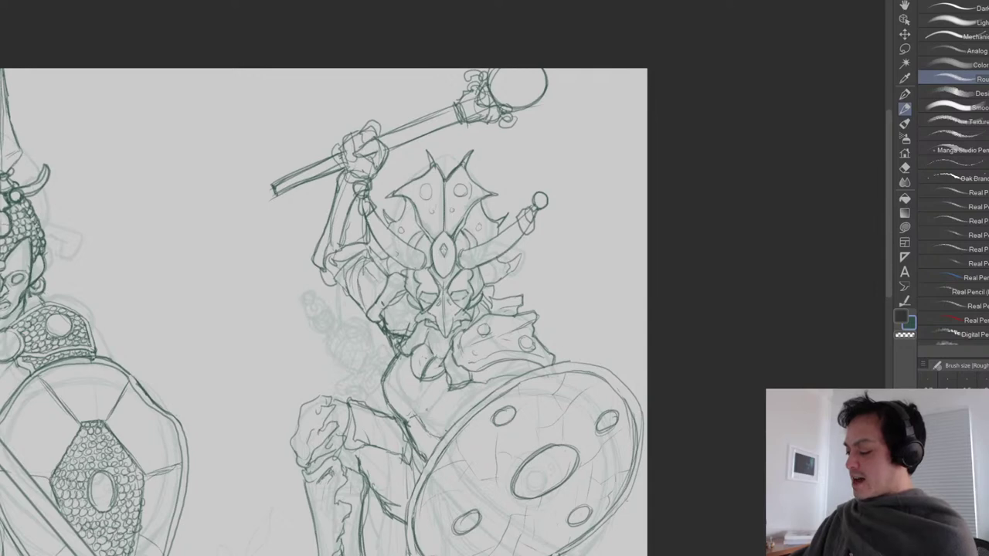
Draw a round knob and banded end on the third warrior's helmet horn beside the raised wrist, and clean up the opposite horn's knob.
key("e")
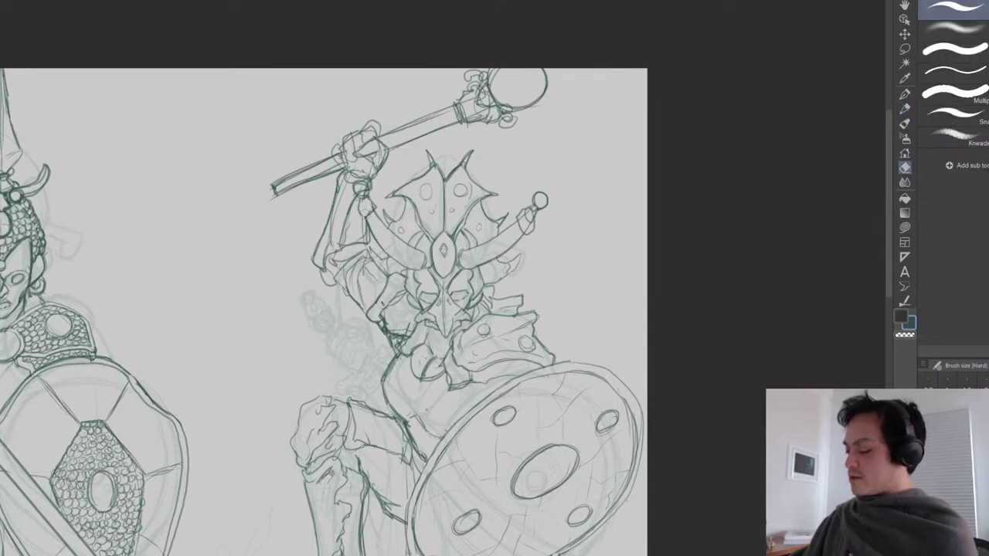
key("p")
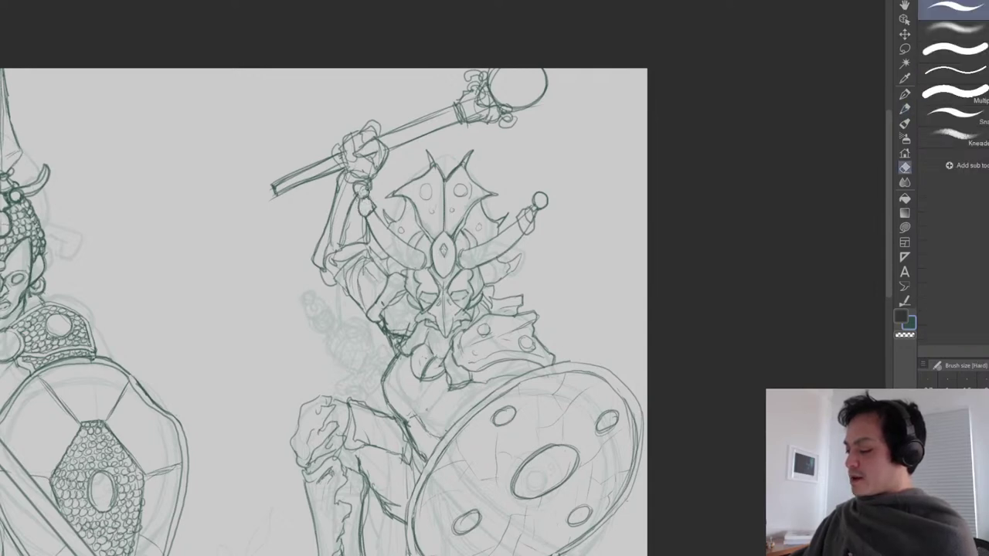
left_click_drag(360, 199, 355, 195)
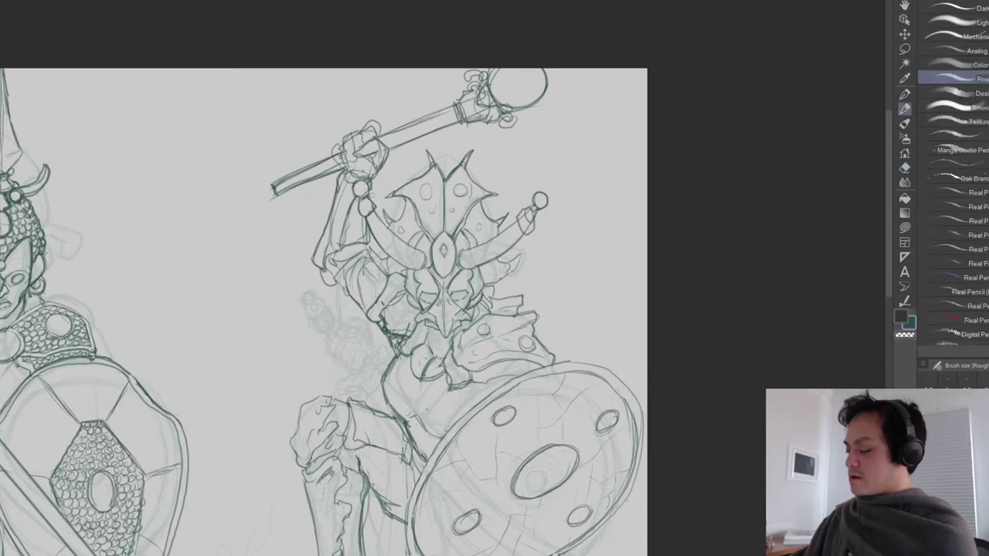
key("e")
mouse_move(537, 202)
left_mouse_down()
mouse_move(549, 202)
mouse_move(516, 217)
mouse_move(533, 235)
mouse_move(542, 212)
left_mouse_up()
key("p")
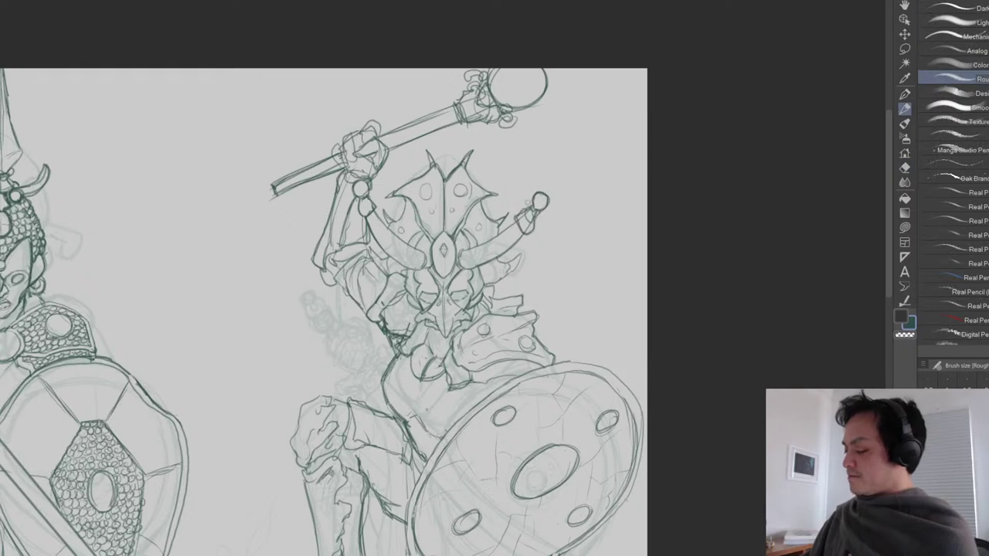
key("e")
mouse_move(355, 202)
left_mouse_down()
mouse_move(366, 220)
mouse_move(382, 215)
mouse_move(370, 222)
left_mouse_up()
key("p")
mouse_move(366, 199)
left_mouse_down()
mouse_move(357, 219)
mouse_move(370, 222)
left_mouse_up()
left_click_drag(365, 214, 374, 222)
Draw a long curved tail sweeping from behind the third warrior's shield across the pedestal to a pointed tip, erasing stray overlaps.
mouse_move(513, 344)
left_mouse_down()
mouse_move(520, 282)
mouse_move(487, 249)
mouse_move(559, 248)
left_mouse_up()
scroll(519, 282, "down", 2)
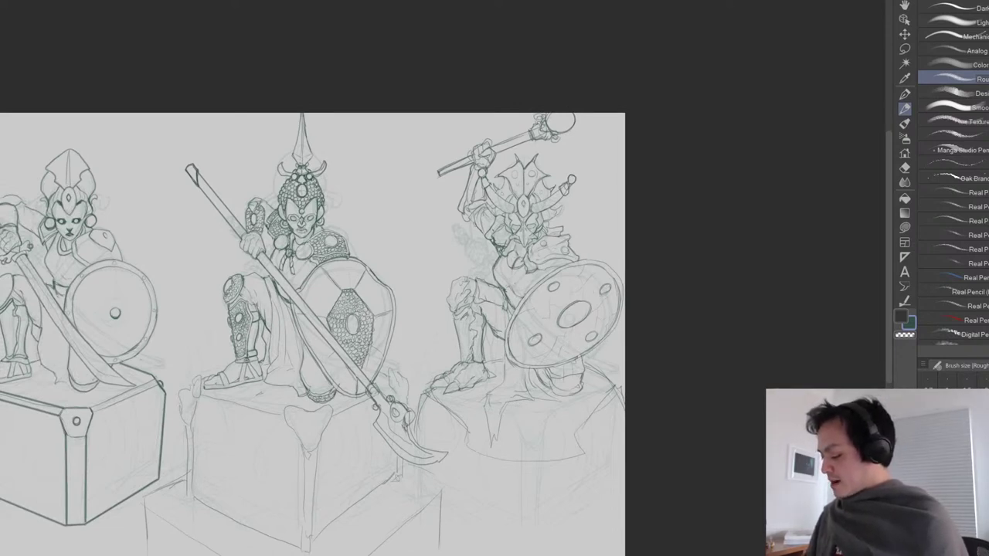
mouse_move(599, 346)
left_mouse_down()
mouse_move(615, 371)
mouse_move(553, 436)
left_mouse_up()
mouse_move(595, 366)
left_mouse_down()
mouse_move(559, 416)
mouse_move(526, 431)
mouse_move(499, 489)
mouse_move(518, 463)
mouse_move(566, 433)
left_mouse_up()
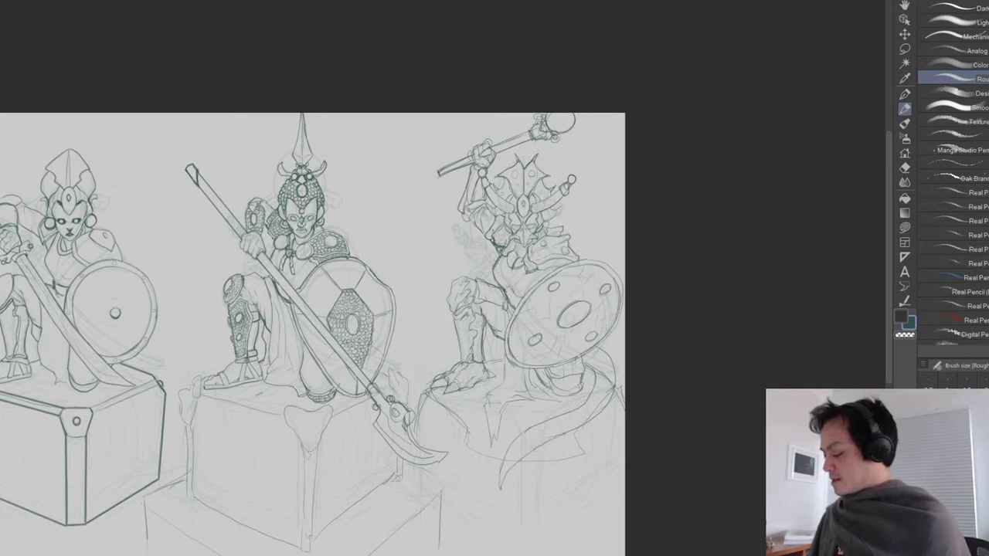
key("e")
mouse_move(602, 377)
left_mouse_down()
mouse_move(593, 364)
mouse_move(607, 391)
mouse_move(599, 411)
left_mouse_up()
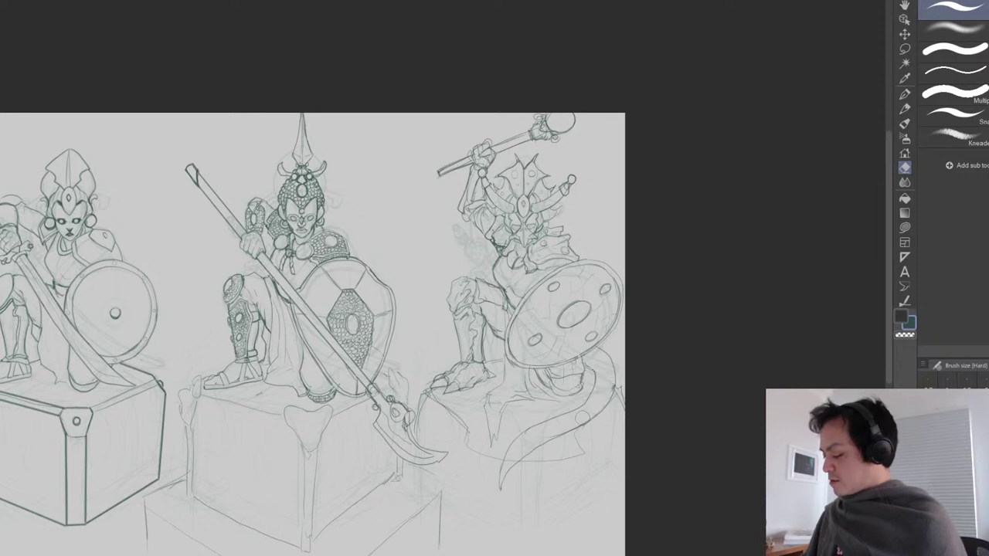
key("p")
mouse_move(507, 450)
left_mouse_down()
mouse_move(501, 491)
mouse_move(610, 405)
left_mouse_up()
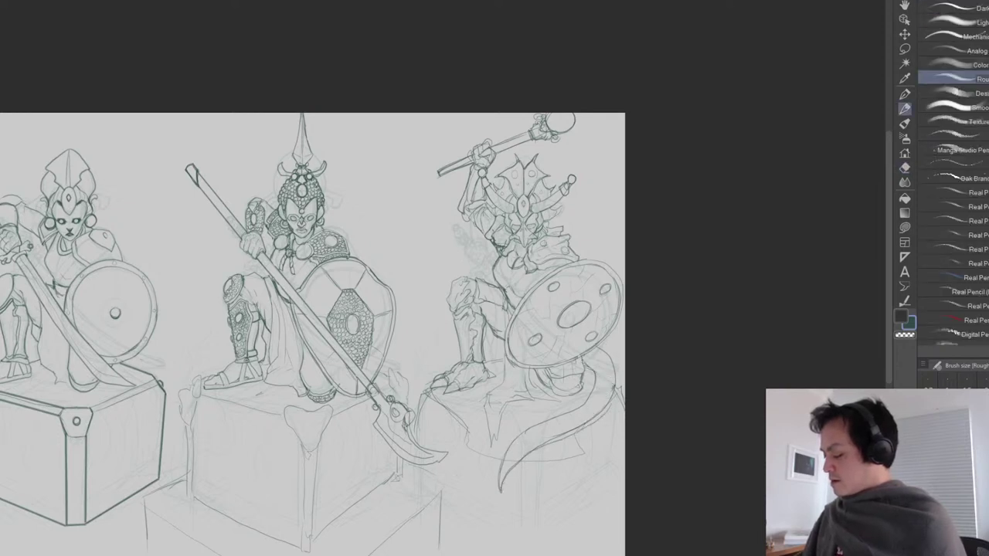
key("e")
left_click_drag(539, 448, 619, 382)
key("p")
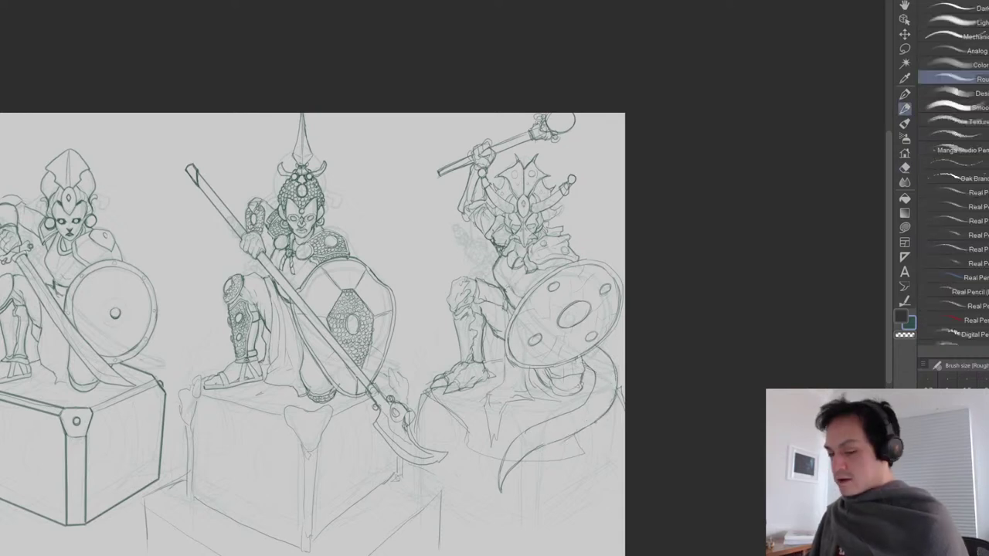
left_click_drag(532, 452, 591, 424)
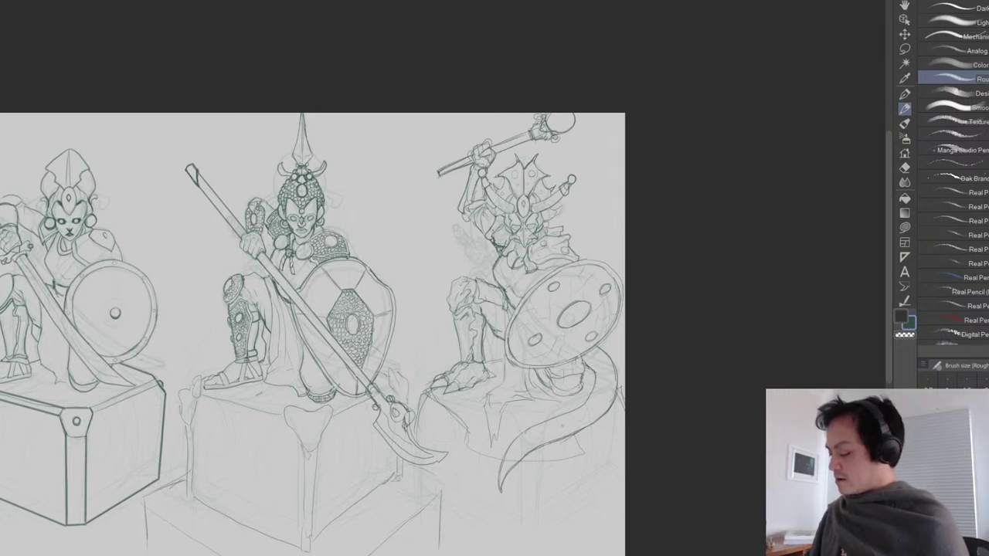
Erase and redraw the pointed tip of the third warrior's tail, and add another outer curve beside the shield.
left_click_drag(529, 430, 501, 465)
key("e")
mouse_move(524, 431)
left_mouse_down()
mouse_move(510, 447)
mouse_move(502, 491)
mouse_move(544, 439)
mouse_move(497, 486)
left_mouse_up()
key("p")
mouse_move(516, 440)
left_mouse_down()
mouse_move(500, 488)
mouse_move(568, 433)
left_mouse_up()
left_click_drag(513, 463, 571, 432)
mouse_move(585, 366)
left_mouse_down()
mouse_move(598, 375)
mouse_move(615, 362)
left_mouse_up()
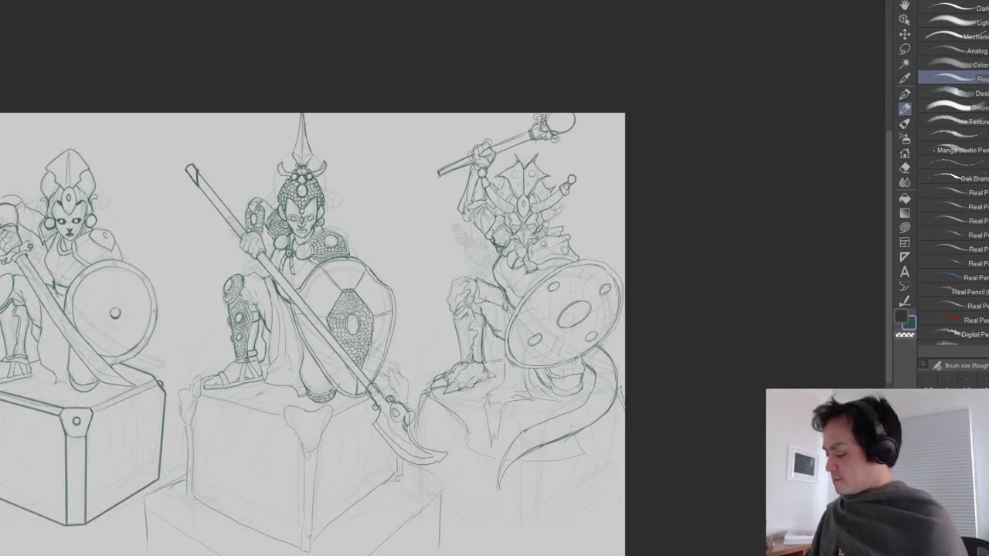
Erase the tail's lower sweep, redraw it longer with a slender curved tip, and strengthen its outline and the folded-leg lines.
key("e")
mouse_move(609, 408)
left_mouse_down()
mouse_move(510, 460)
mouse_move(502, 483)
mouse_move(550, 417)
left_mouse_up()
key("p")
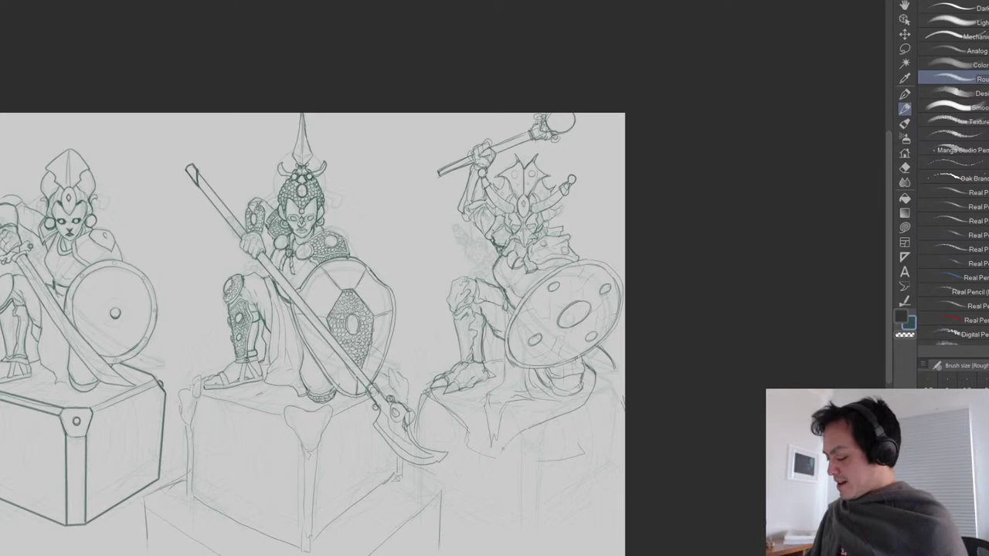
mouse_move(487, 493)
left_mouse_down()
mouse_move(519, 453)
mouse_move(595, 411)
mouse_move(615, 367)
mouse_move(593, 415)
mouse_move(504, 466)
left_mouse_up()
mouse_move(538, 427)
left_mouse_down()
mouse_move(499, 456)
mouse_move(486, 490)
mouse_move(494, 466)
left_mouse_up()
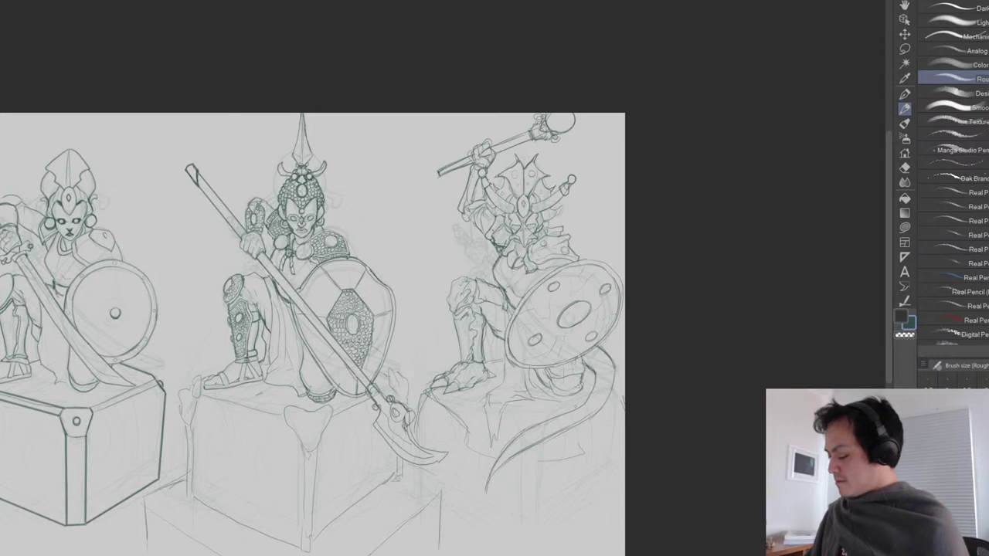
mouse_move(608, 365)
left_mouse_down()
mouse_move(615, 391)
mouse_move(600, 411)
left_mouse_up()
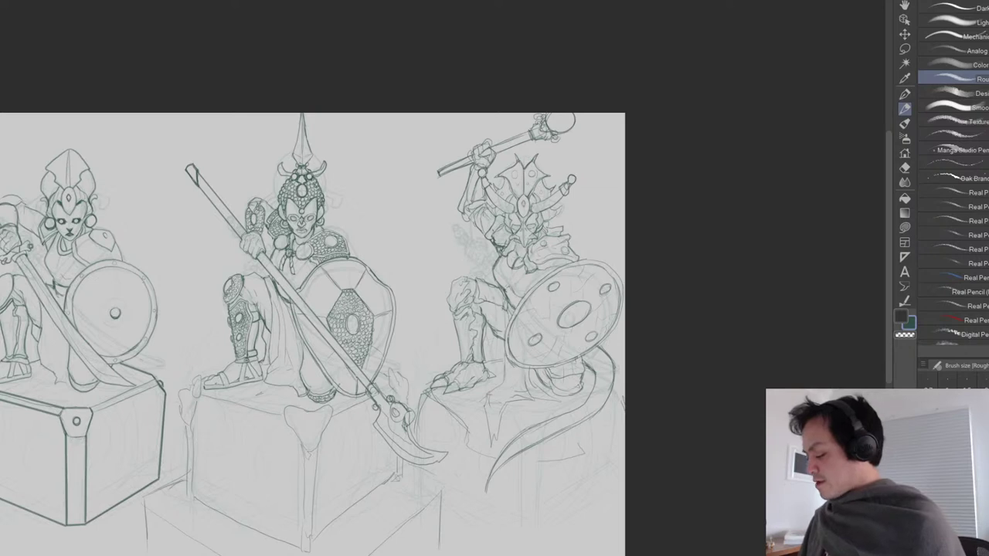
key("e")
key("p")
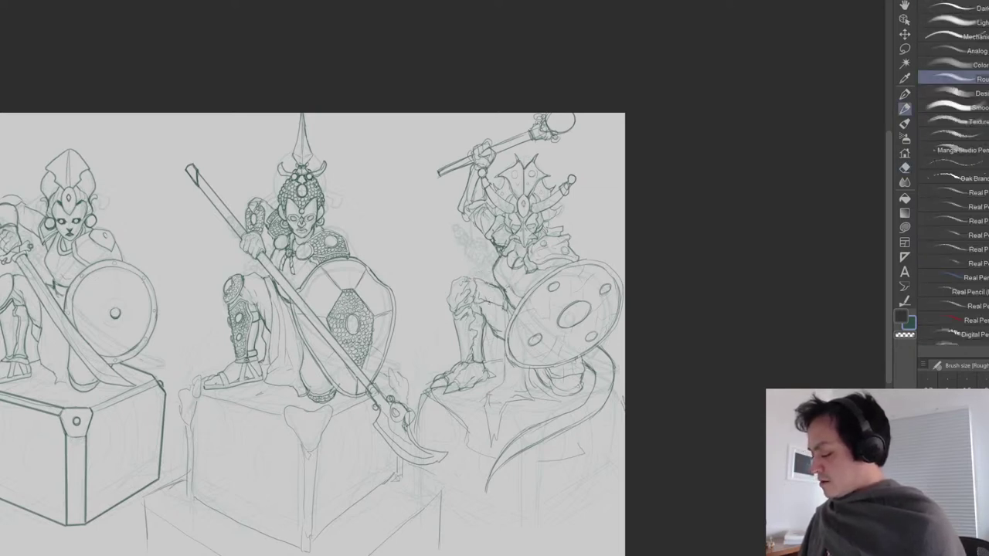
mouse_move(483, 302)
left_mouse_down()
mouse_move(497, 308)
mouse_move(496, 334)
mouse_move(498, 310)
left_mouse_up()
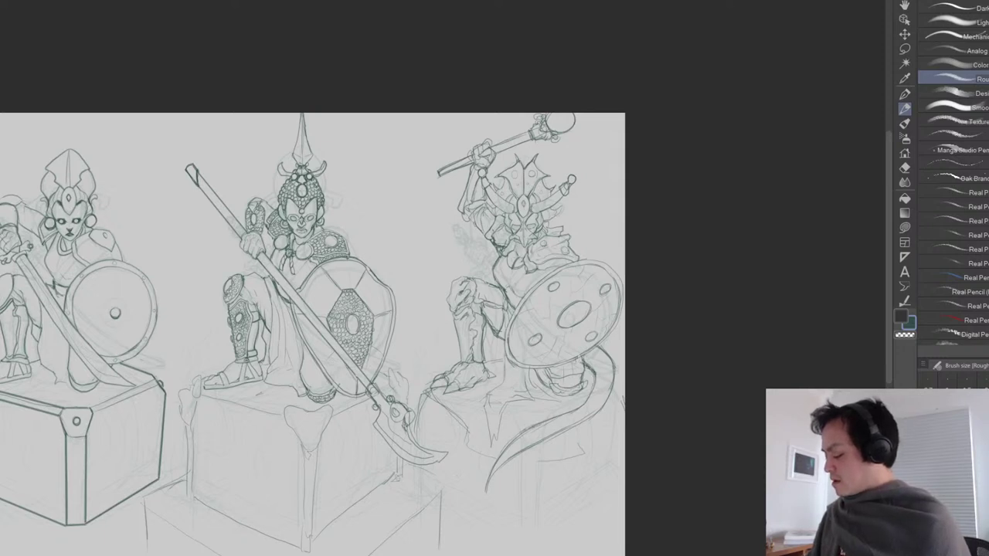
mouse_move(489, 484)
left_mouse_down()
mouse_move(497, 467)
mouse_move(595, 416)
left_mouse_up()
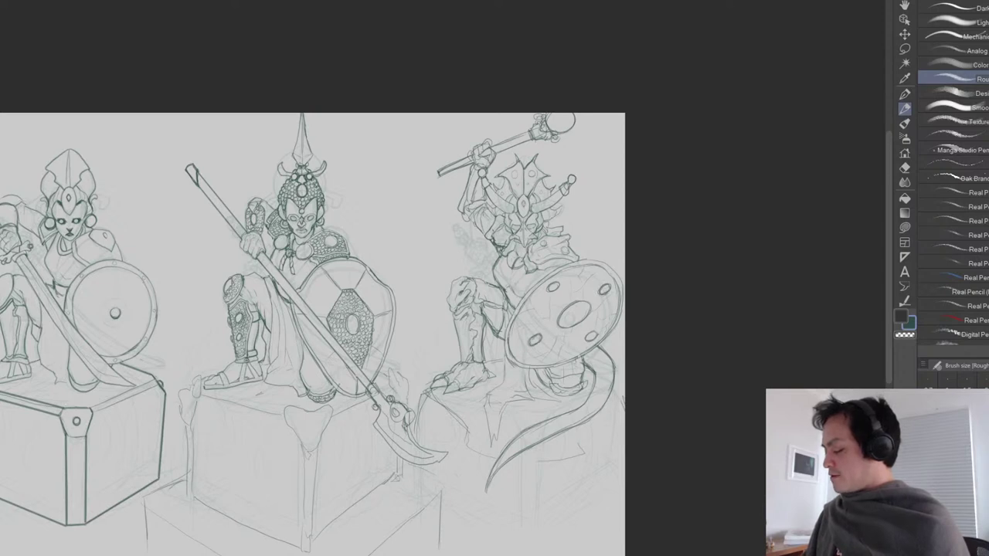
Strengthen the third warrior's shield rim and add a thickness line inside one of its upper holes.
left_click_drag(325, 325, 321, 303)
scroll(587, 253, "up", 1)
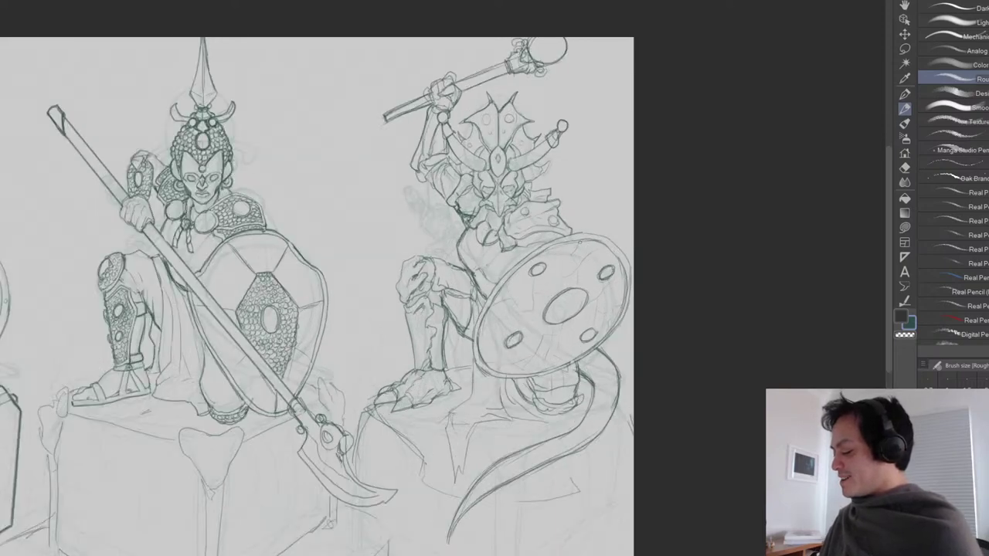
left_click_drag(585, 234, 608, 239)
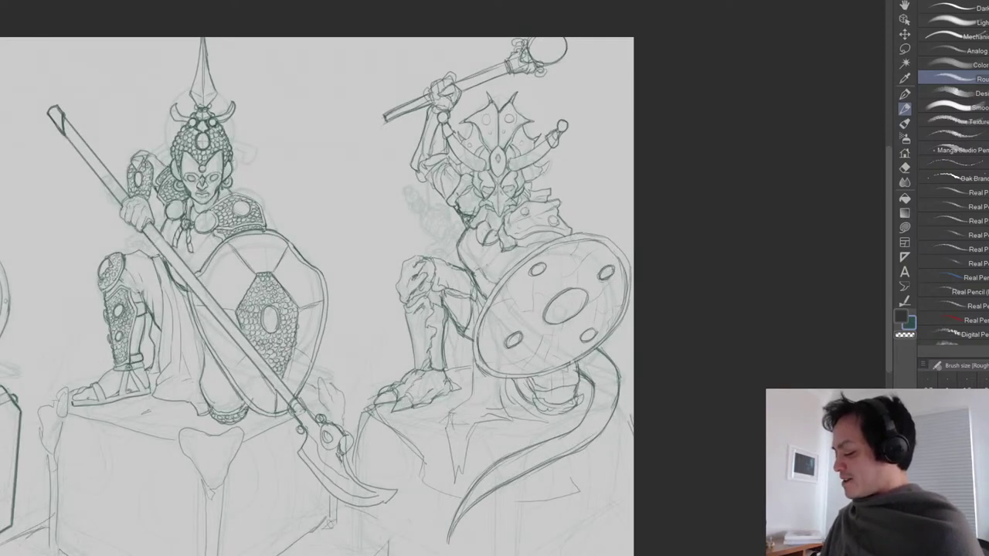
left_click_drag(483, 329, 480, 354)
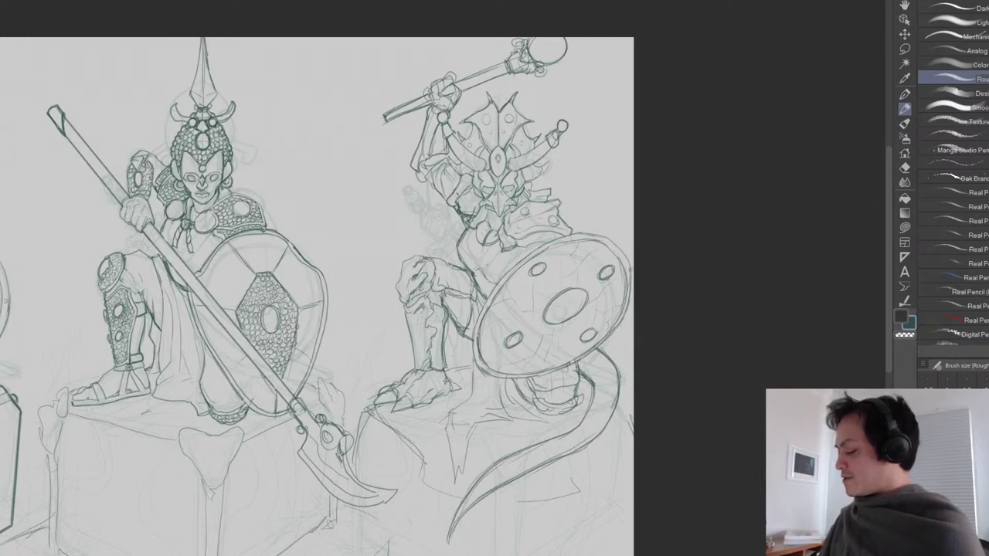
left_click_drag(572, 234, 606, 240)
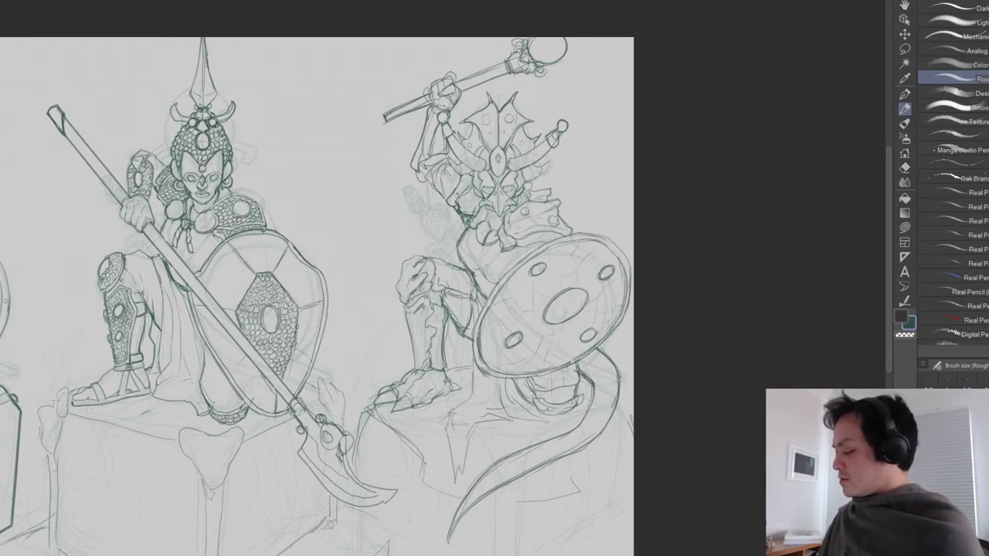
key("e")
key("p")
left_click_drag(542, 263, 544, 269)
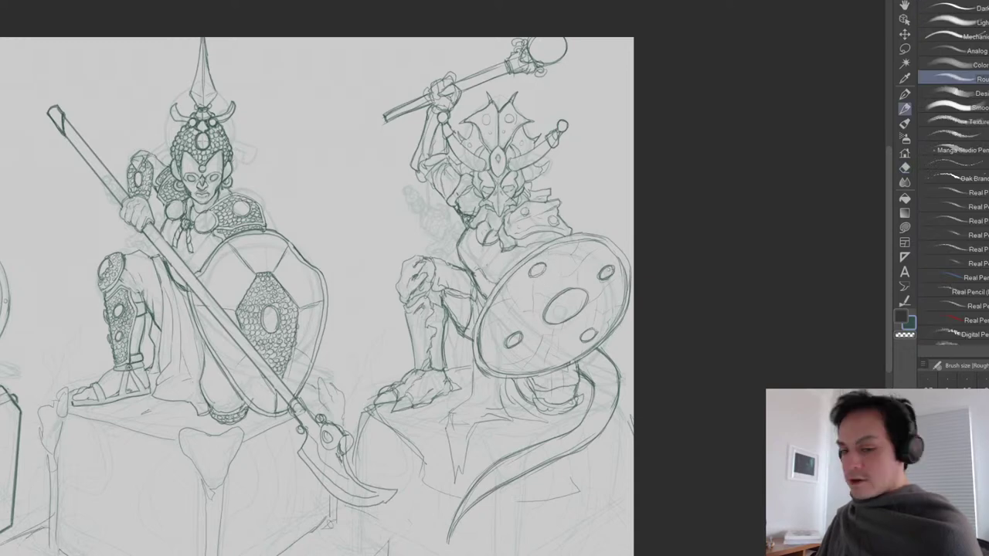
Erase the outer edge of the third warrior's shoulder armor above the shield and redraw it with pointed, spiked ends.
left_click_drag(531, 317, 480, 424)
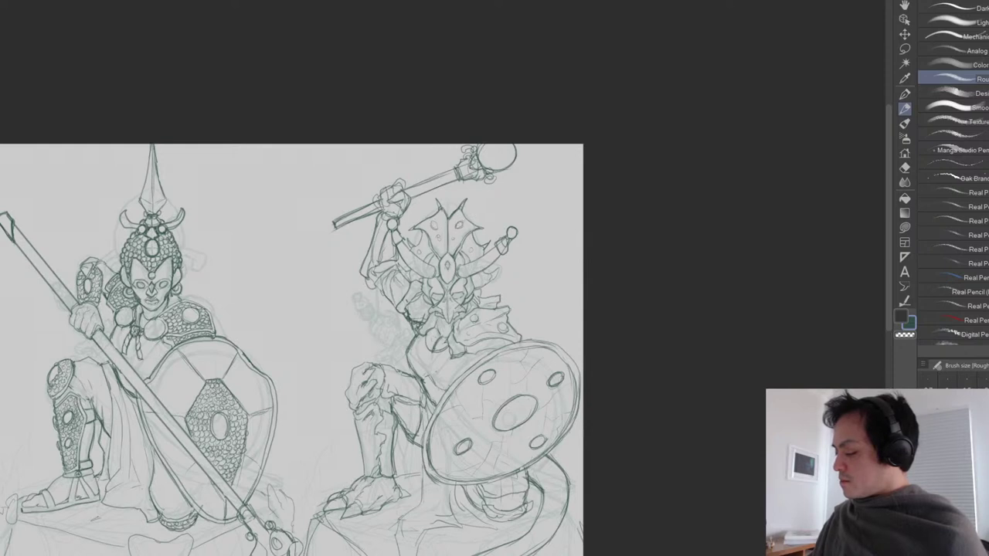
left_click_drag(433, 348, 466, 316)
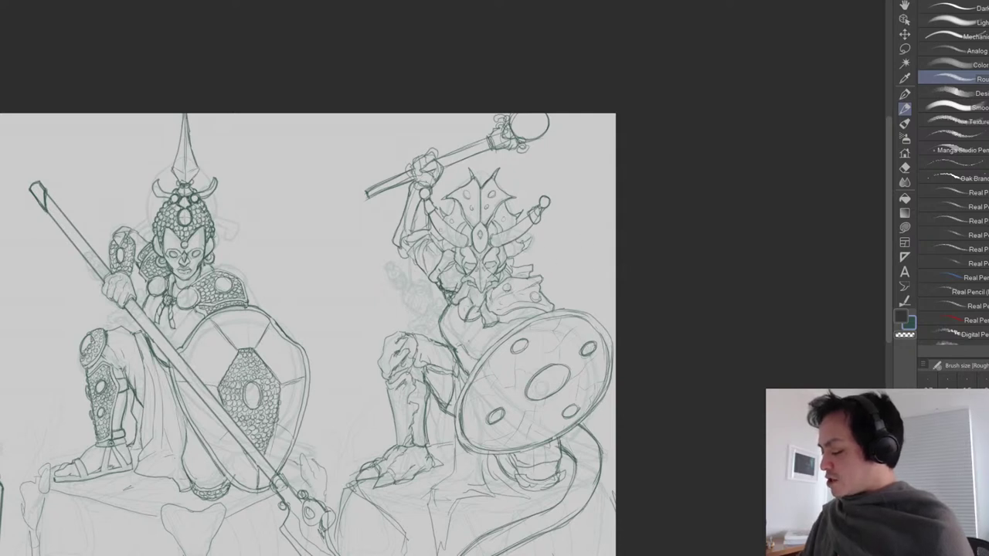
key("e")
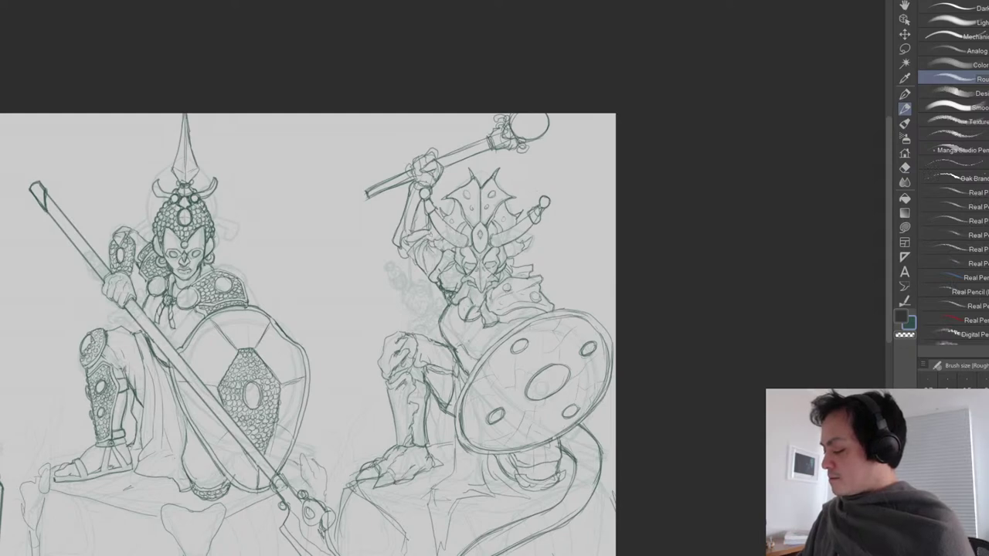
left_click_drag(587, 388, 539, 334)
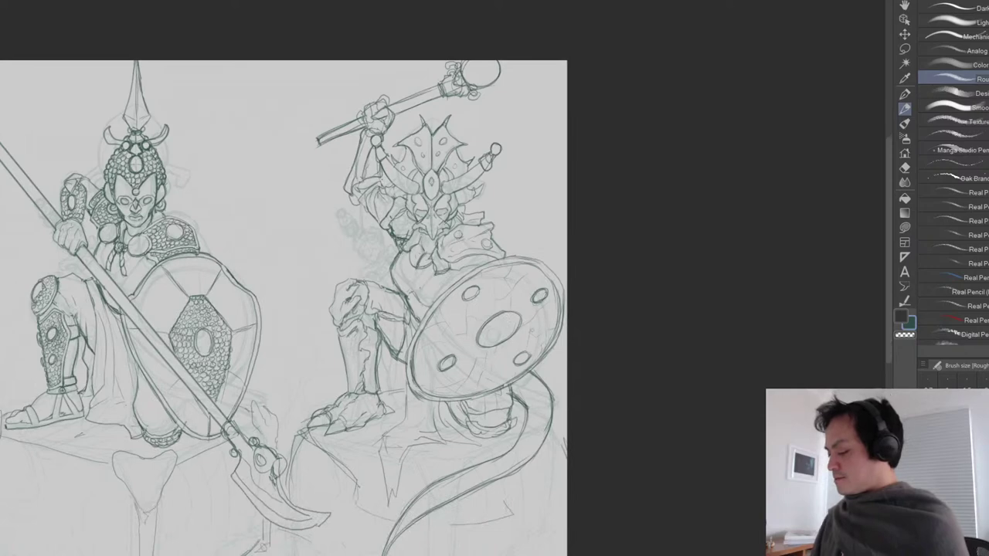
scroll(539, 334, "down", 3)
scroll(536, 303, "up", 5)
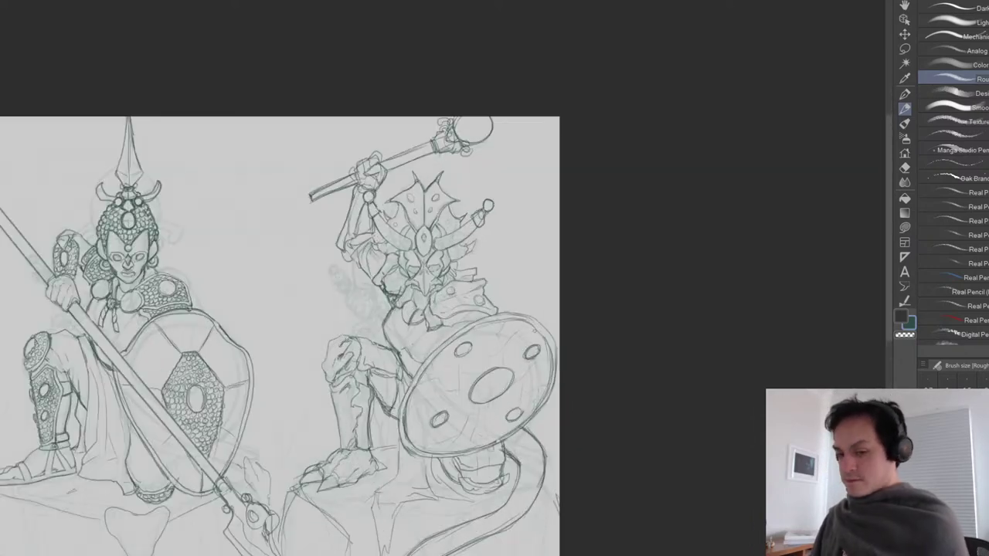
key("e")
mouse_move(481, 283)
left_mouse_down()
mouse_move(498, 295)
mouse_move(499, 285)
left_mouse_up()
key("p")
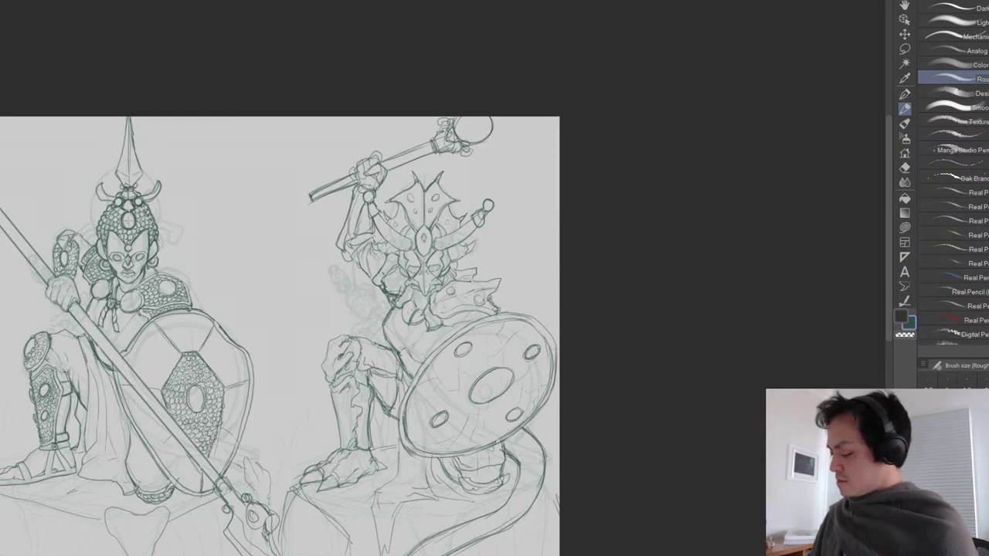
Erase the loose sketch lines on the third warrior's pedestal and redraw the jagged edge around the tail.
left_click_drag(437, 417, 445, 388)
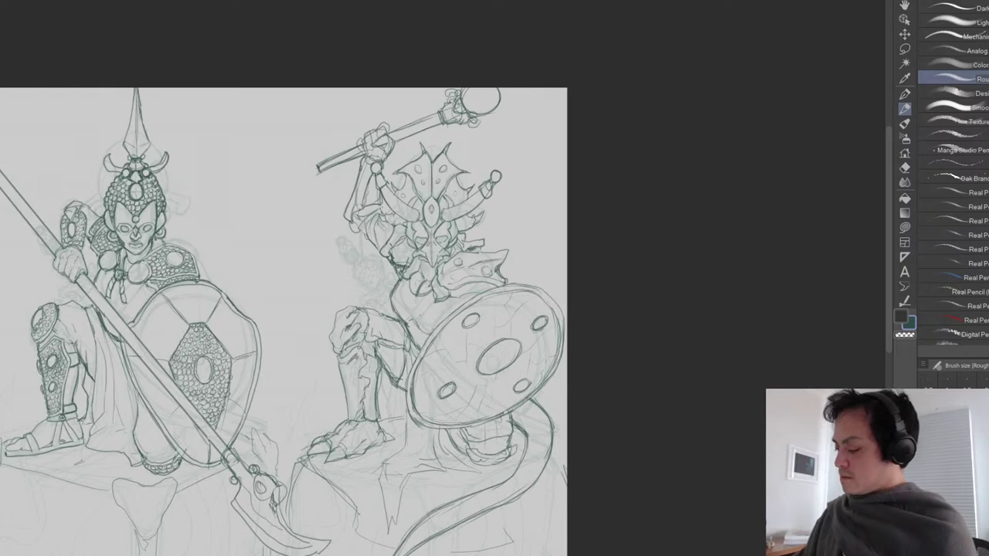
left_click_drag(522, 349, 524, 313)
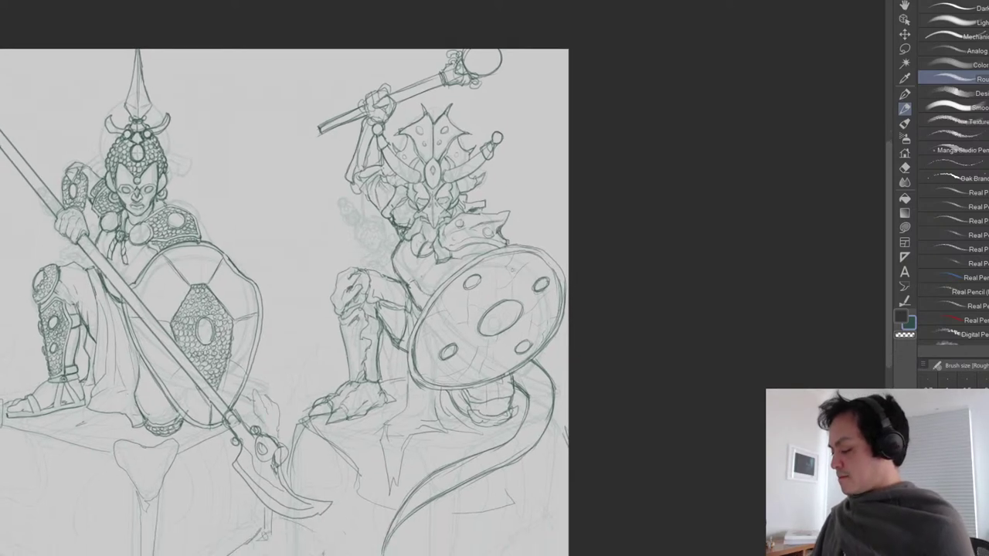
scroll(524, 314, "down", 1)
left_click_drag(510, 413, 551, 363)
scroll(552, 363, "down", 2)
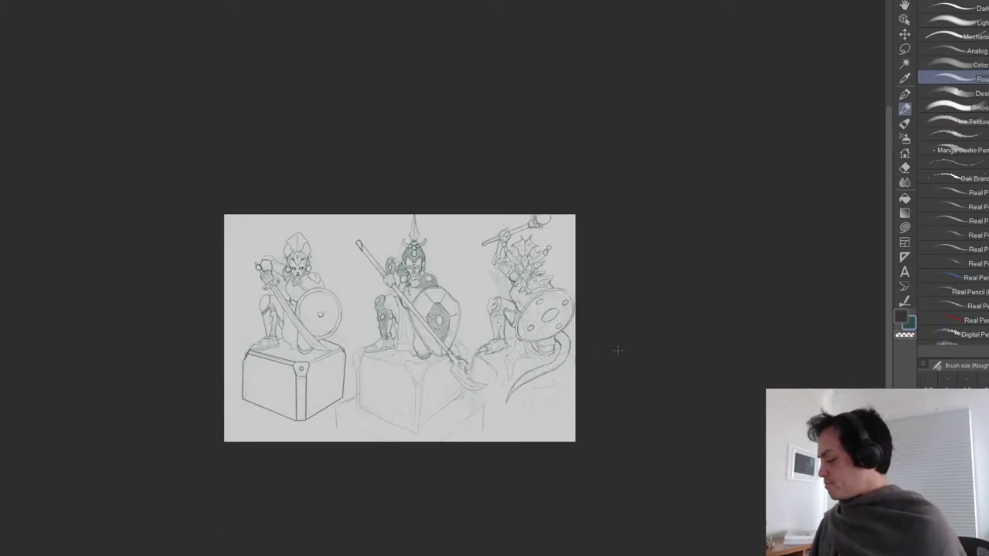
scroll(564, 398, "up", 3)
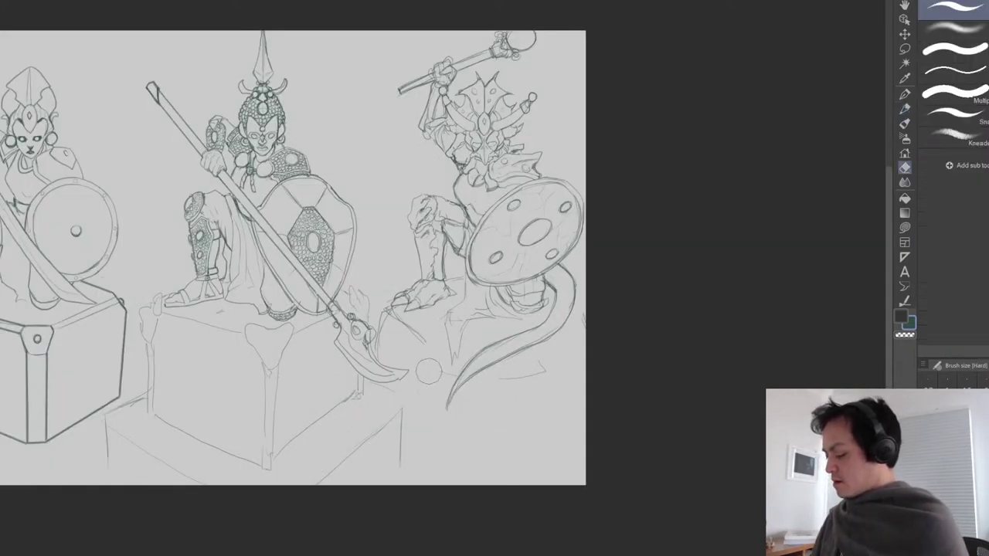
mouse_move(425, 340)
left_mouse_down()
mouse_move(439, 360)
mouse_move(541, 381)
mouse_move(577, 326)
left_mouse_up()
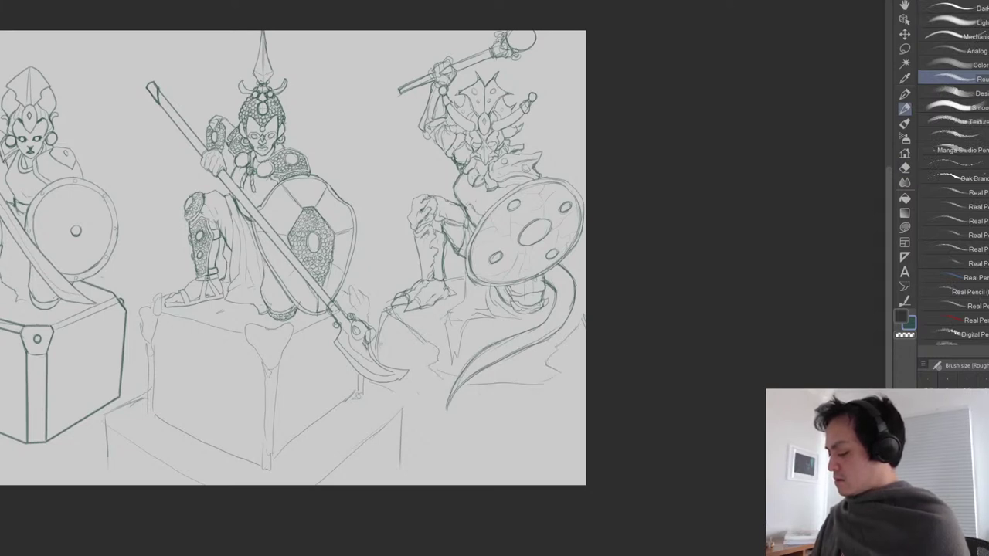
Draw the rounded lower edge of the third warrior's pedestal as a wide curve rising at its sides.
left_click_drag(438, 467, 579, 462)
left_click_drag(583, 417, 569, 456)
left_click_drag(434, 468, 570, 462)
left_click_drag(483, 467, 566, 446)
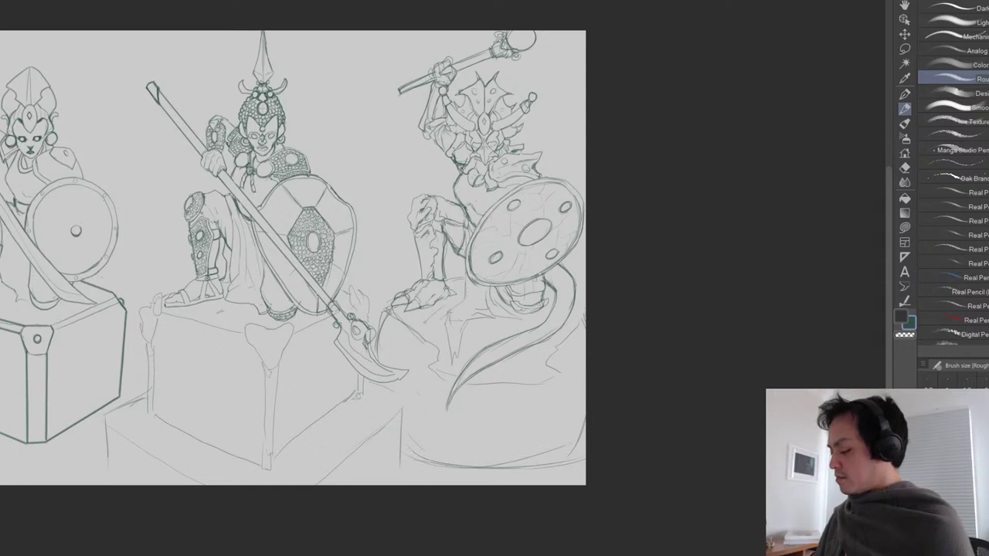
Erase the V-shaped notch on top of the third warrior's pedestal and redraw the surface lines beside the foot.
key("e")
mouse_move(467, 318)
left_mouse_down()
mouse_move(453, 362)
mouse_move(434, 327)
mouse_move(425, 337)
left_mouse_up()
key("p")
left_click_drag(446, 327, 470, 331)
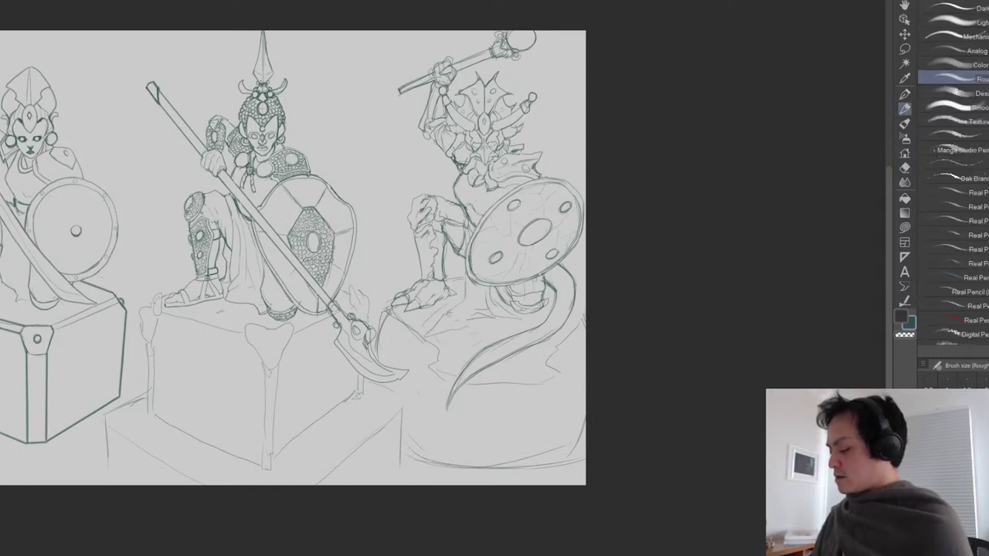
Draw the short curved edge lines on the third warrior's pedestal beside the tail, at the canvas edge.
left_click_drag(584, 301, 576, 315)
left_click_drag(584, 306, 577, 328)
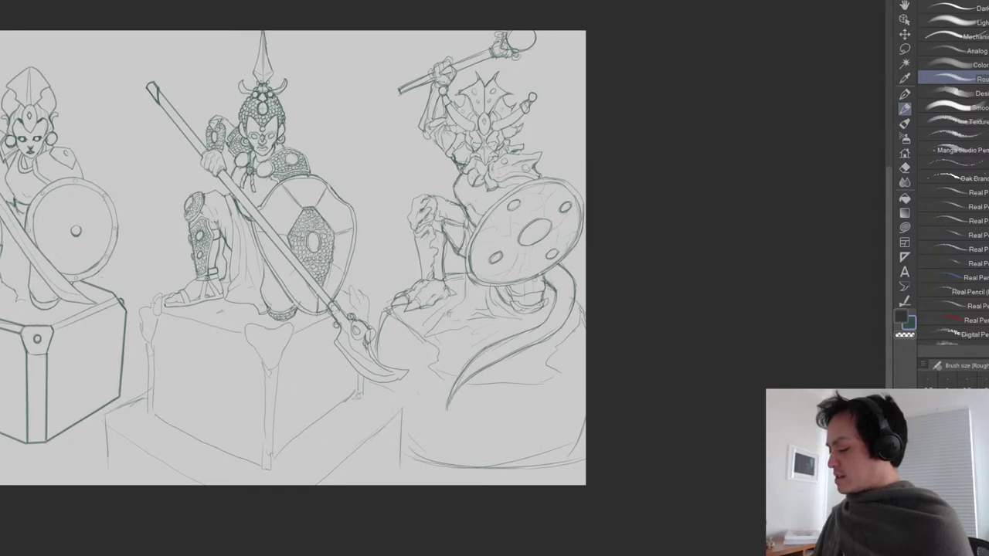
mouse_move(533, 371)
left_mouse_down()
mouse_move(484, 369)
mouse_move(497, 347)
left_mouse_up()
scroll(481, 370, "down", 4)
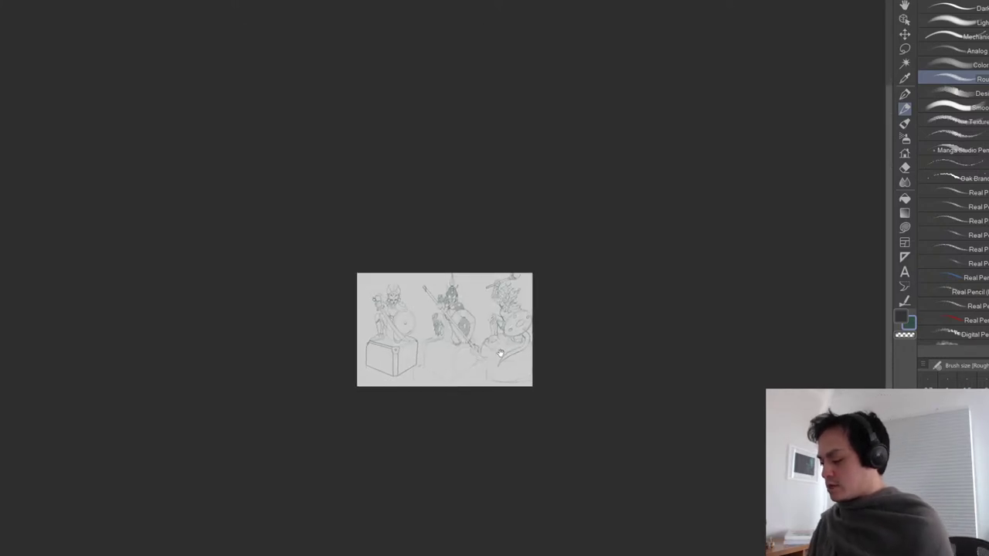
scroll(498, 348, "up", 3)
scroll(493, 369, "up", 3)
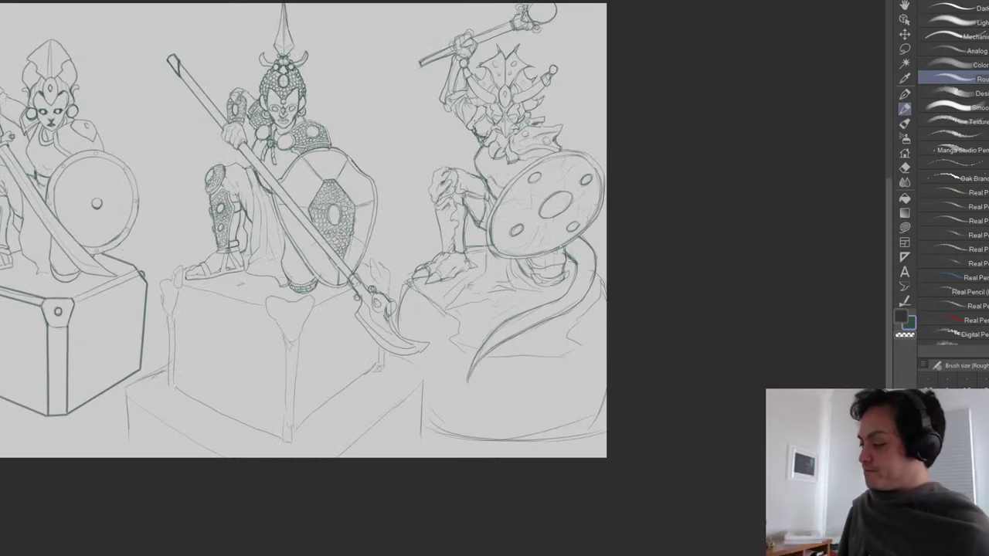
left_click_drag(483, 313, 499, 349)
left_click_drag(573, 332, 573, 334)
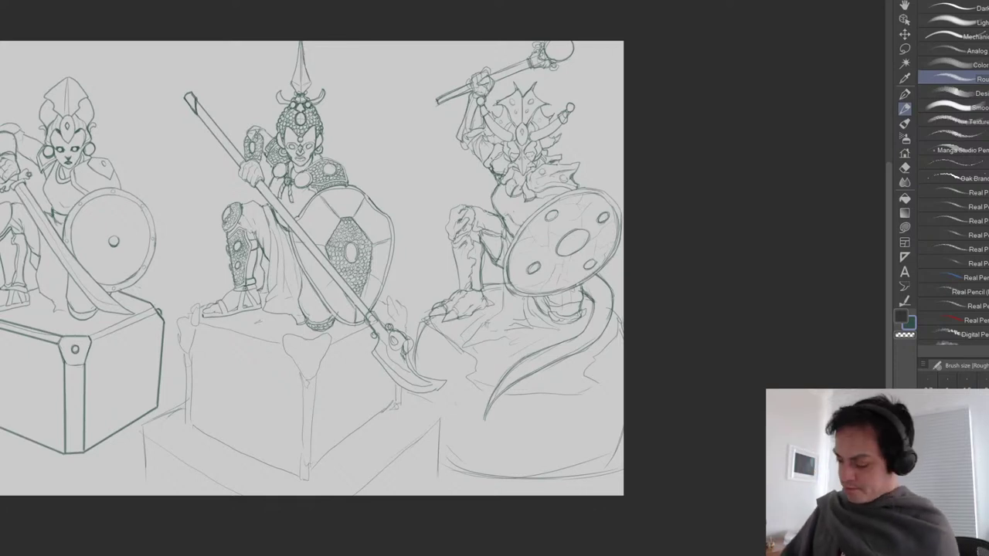
Lasso the third warrior together with its pedestal and separate the selection onto its own layer, hiding the other two warriors.
key("m")
mouse_move(421, 324)
left_mouse_down()
mouse_move(414, 175)
mouse_move(471, 13)
mouse_move(648, 51)
mouse_move(707, 326)
mouse_move(602, 500)
mouse_move(470, 485)
mouse_move(450, 447)
mouse_move(452, 362)
mouse_move(420, 360)
mouse_move(418, 312)
left_mouse_up()
key("p")
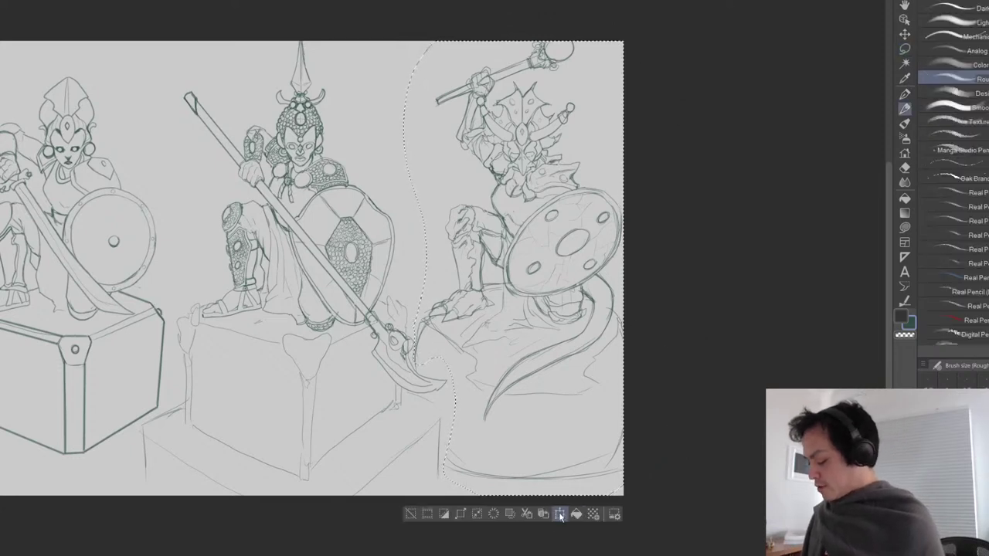
left_click(543, 516)
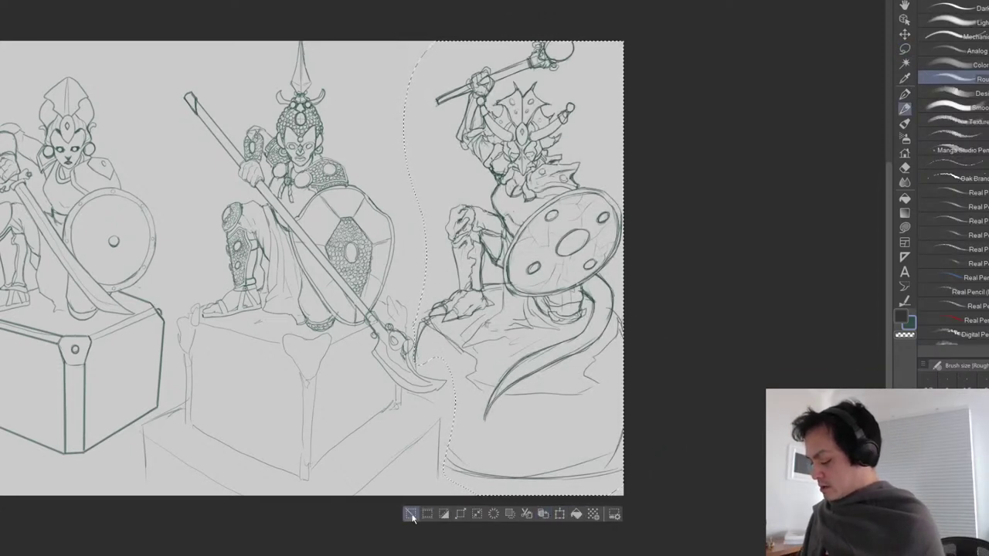
left_click(526, 514)
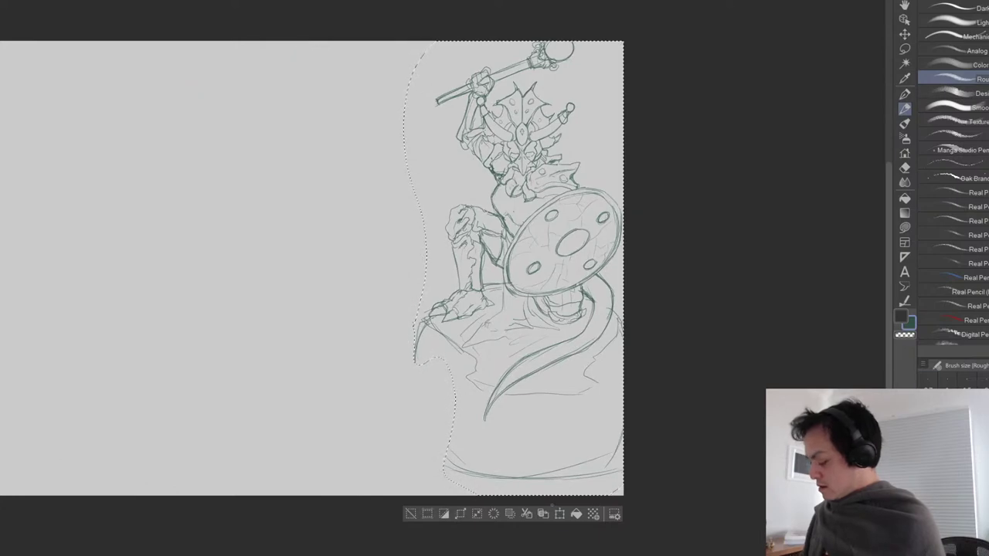
Enlarge the third warrior's sketch, shift it inward from the canvas edge, and fade it for inking.
left_click(560, 514)
left_click_drag(551, 259, 477, 281)
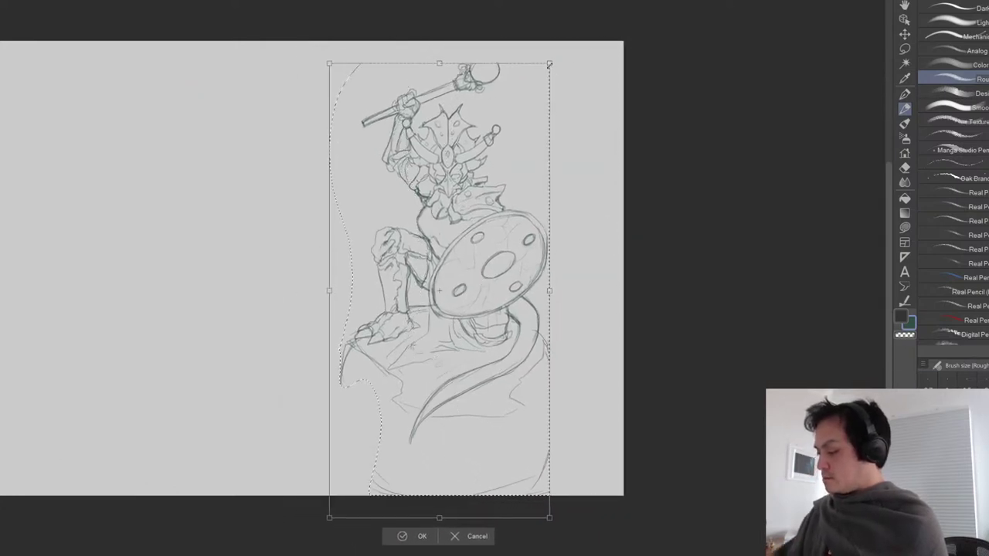
left_click_drag(550, 64, 570, 22)
left_click_drag(553, 162, 539, 231)
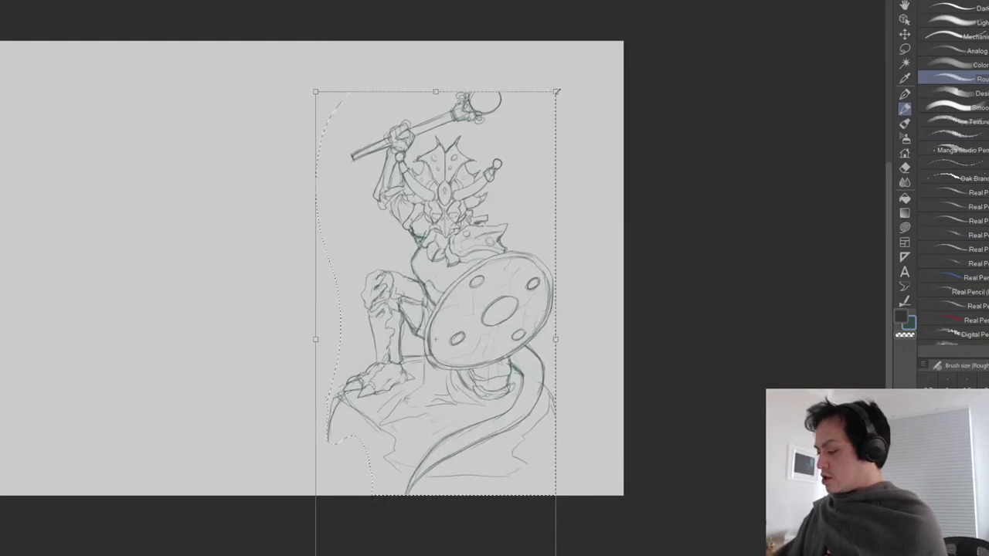
left_click_drag(556, 91, 591, 59)
mouse_move(548, 200)
left_mouse_down()
mouse_move(544, 210)
mouse_move(547, 199)
left_mouse_up()
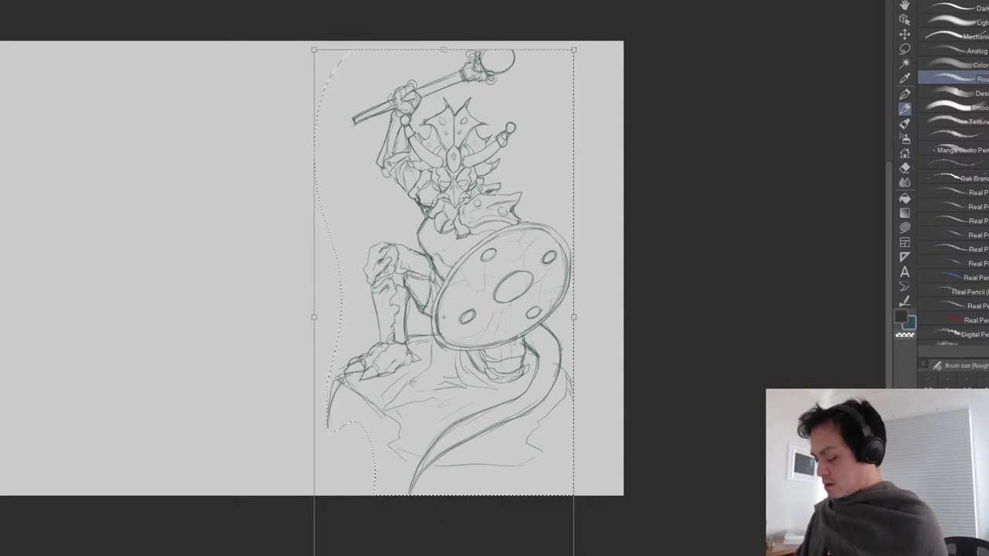
key("Return")
key("ctrl+d")
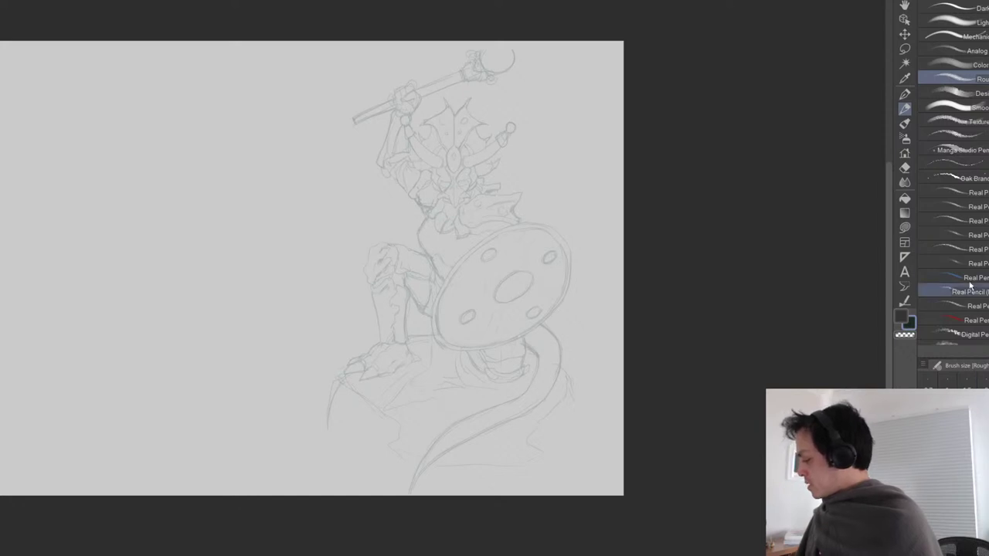
Ink the scalloped brow lines and upper outer edges on both sides of the third warrior's mask with the Real G pen.
left_click(904, 93)
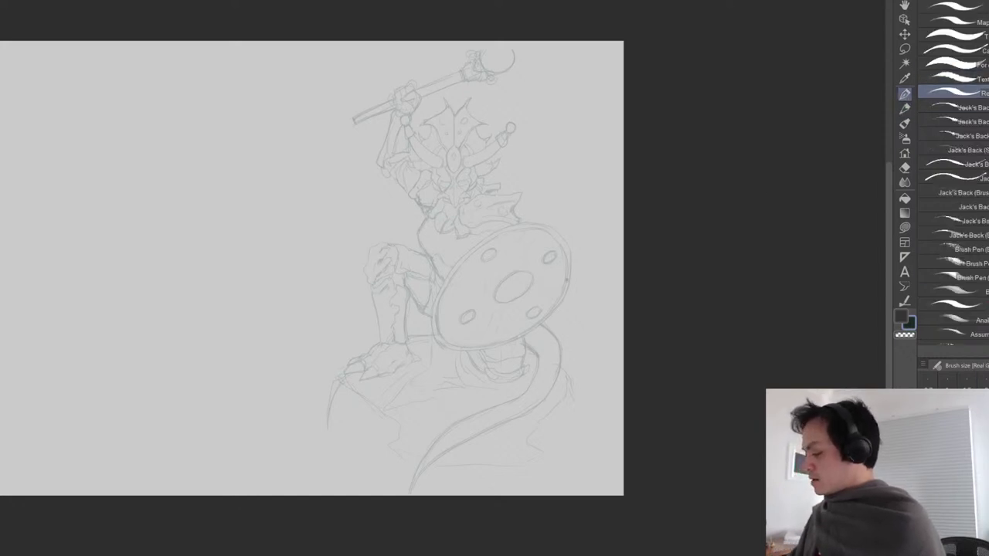
left_click_drag(510, 262, 550, 295)
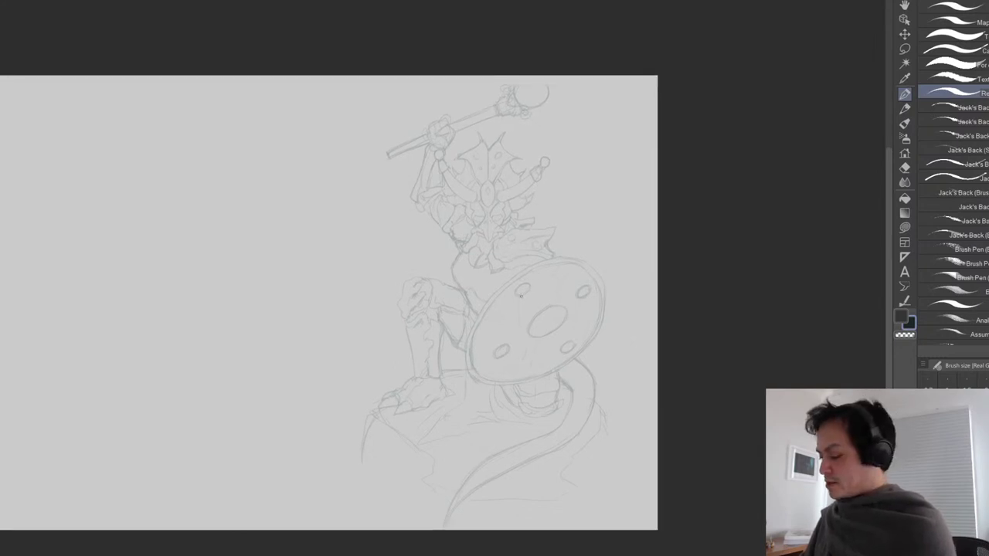
scroll(541, 275, "up", 3)
scroll(503, 374, "up", 2)
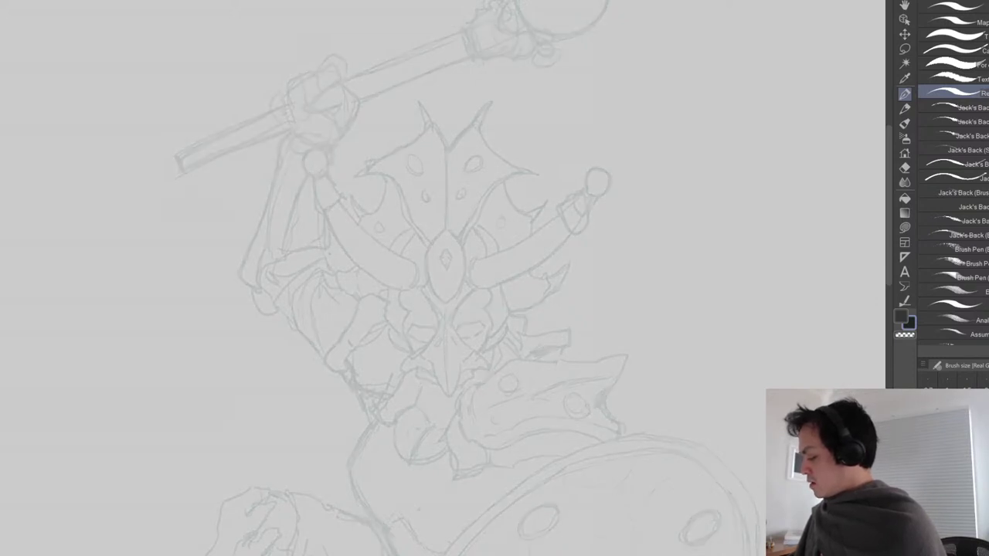
scroll(467, 338, "up", 2)
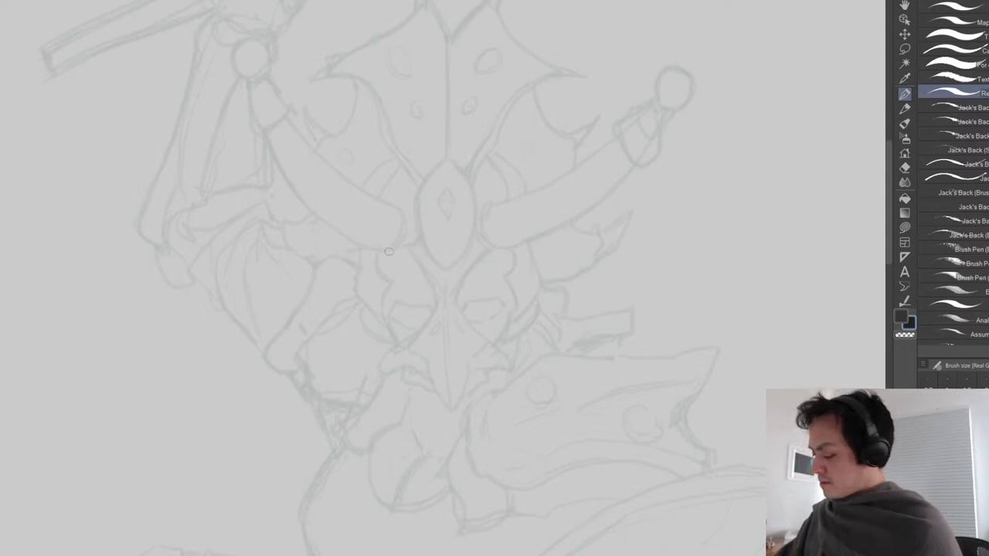
left_click_drag(378, 251, 417, 244)
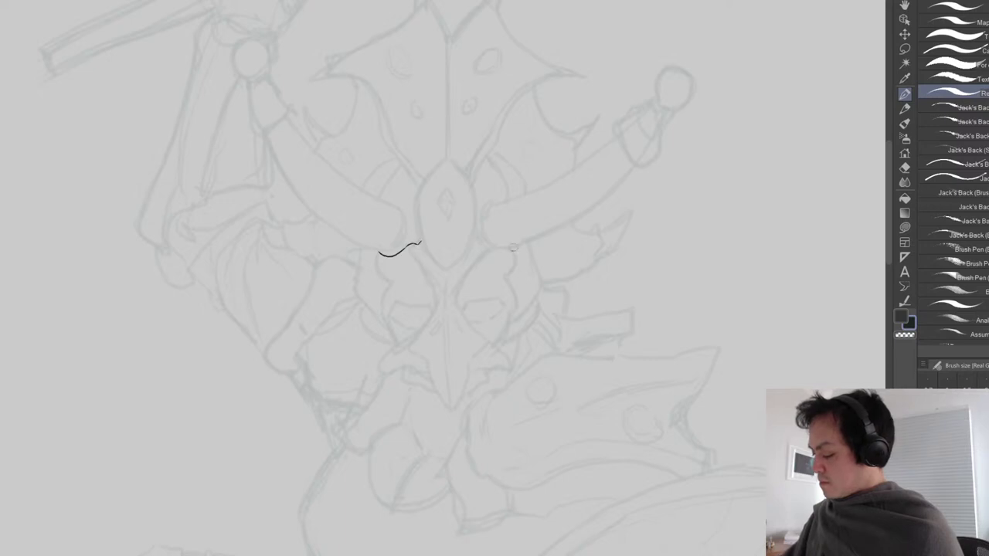
left_click_drag(483, 246, 510, 253)
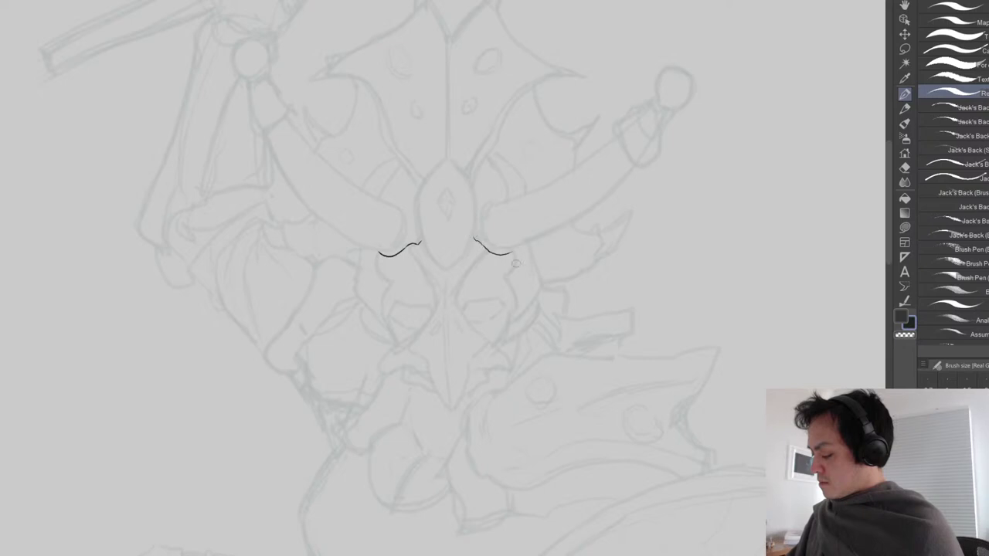
mouse_move(515, 260)
left_mouse_down()
mouse_move(504, 280)
mouse_move(512, 311)
left_mouse_up()
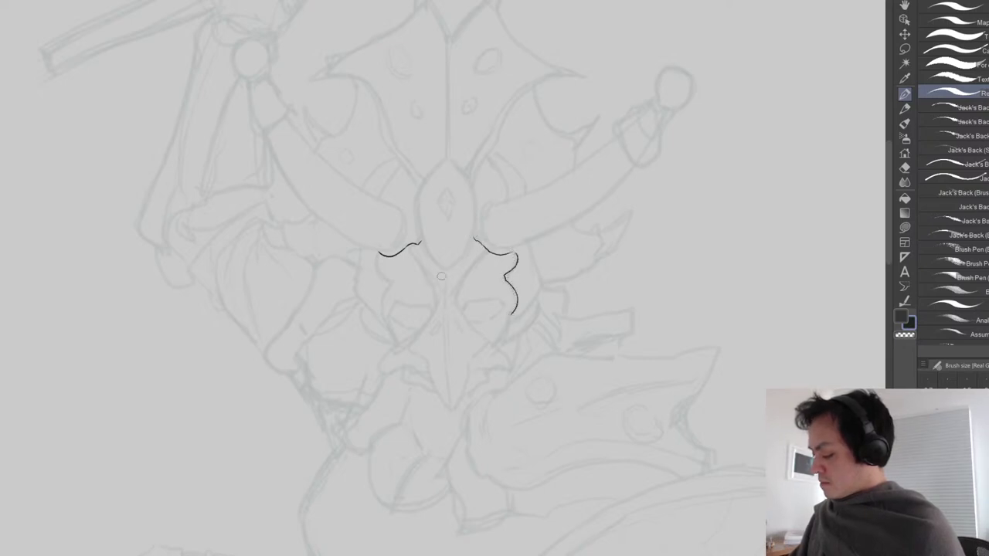
mouse_move(378, 254)
left_mouse_down()
mouse_move(377, 274)
mouse_move(390, 279)
mouse_move(384, 319)
left_mouse_up()
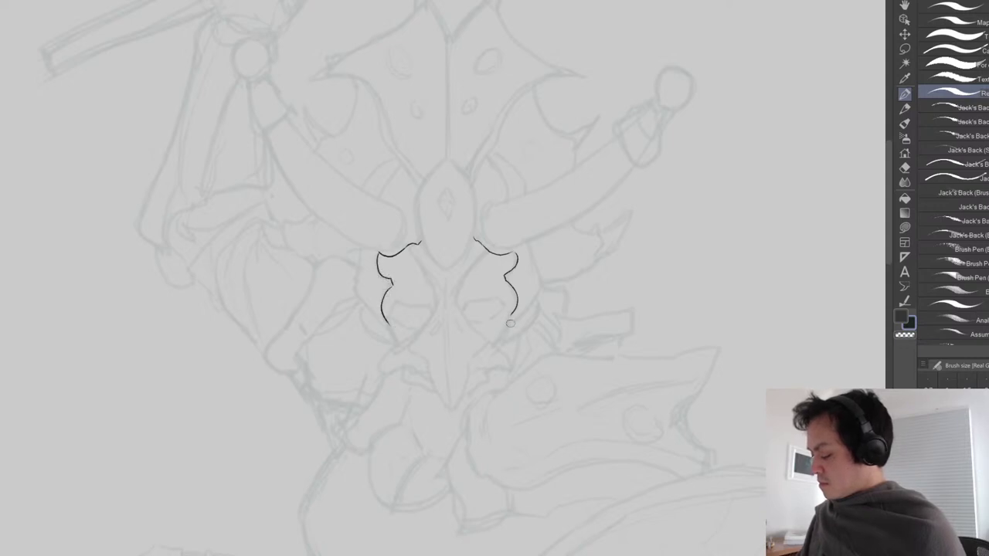
Ink the mask's lower socket edges, the crossing inner curves, the hooked cheek points and the pointed beak.
left_click_drag(513, 312, 504, 336)
left_click_drag(390, 329, 397, 345)
left_click_drag(504, 336, 491, 341)
mouse_move(435, 302)
left_mouse_down()
mouse_move(388, 350)
mouse_move(383, 370)
mouse_move(408, 364)
left_mouse_up()
mouse_move(464, 279)
left_mouse_down()
mouse_move(458, 302)
mouse_move(470, 326)
left_mouse_up()
mouse_move(501, 346)
left_mouse_down()
mouse_move(511, 363)
mouse_move(492, 369)
left_mouse_up()
mouse_move(410, 337)
left_mouse_down()
mouse_move(446, 402)
mouse_move(471, 386)
mouse_move(503, 333)
left_mouse_up()
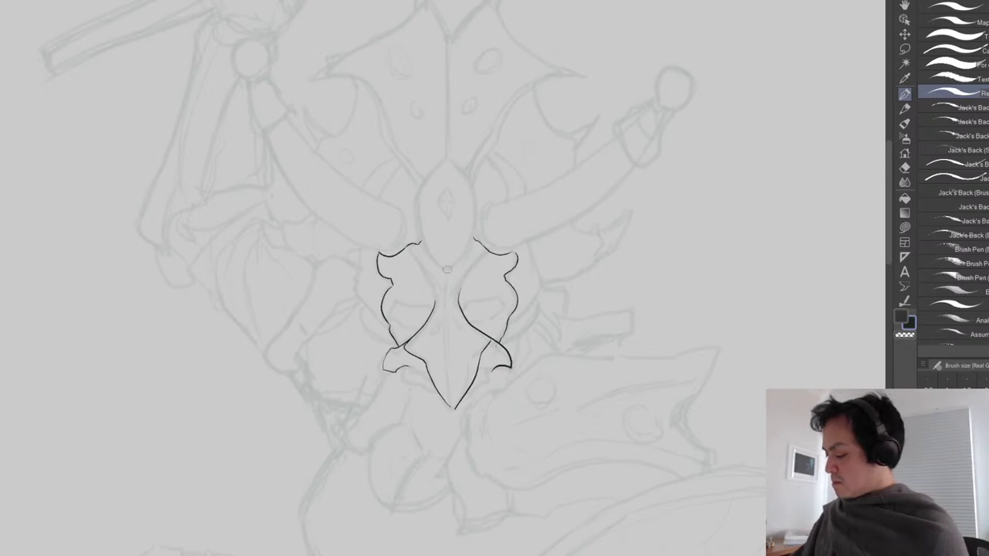
Ink the mask's nose bridge lines up to the brow and add two small nostril marks above the beak.
left_click_drag(412, 246, 434, 275)
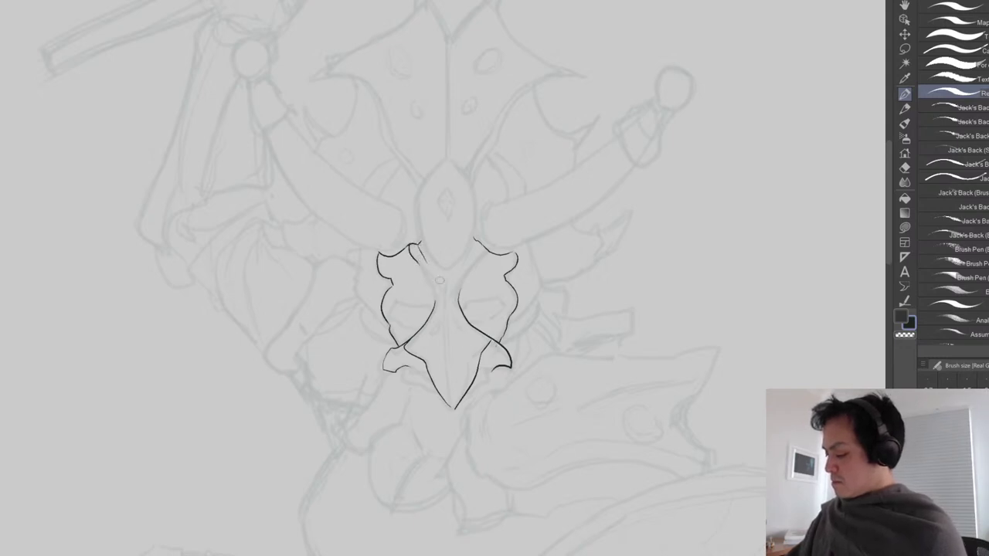
left_click_drag(476, 242, 488, 255)
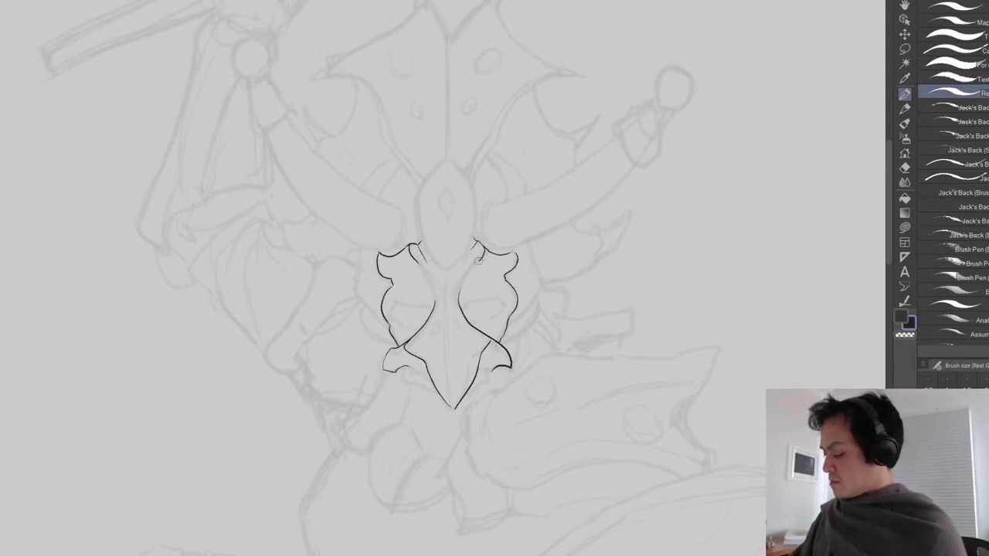
mouse_move(420, 267)
left_mouse_down()
mouse_move(439, 323)
mouse_move(456, 329)
left_mouse_up()
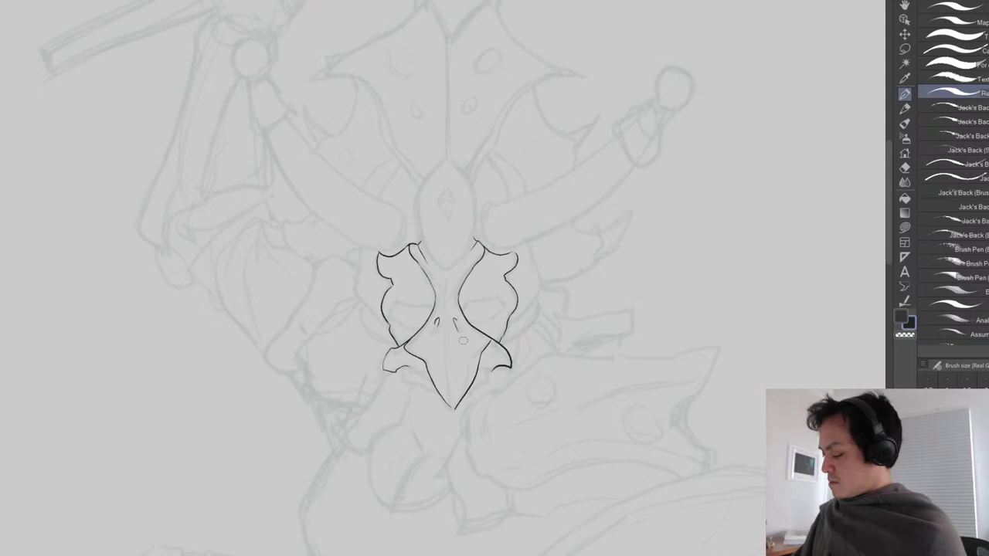
left_click_drag(405, 367, 429, 382)
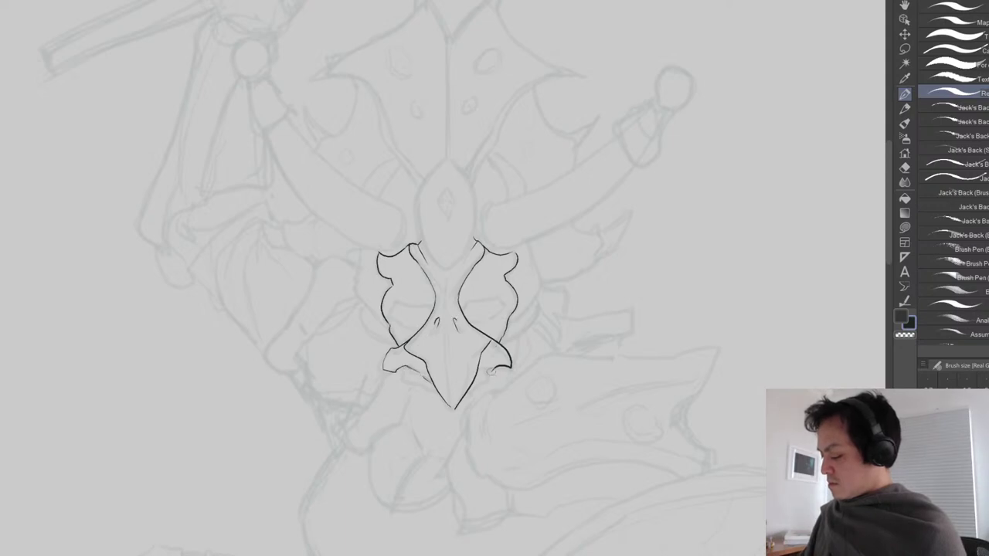
Erase the hooked cheek point on the mask's right side and draw short jaw lines on both sides of the beak.
key("e")
mouse_move(525, 386)
left_mouse_down()
mouse_move(495, 372)
mouse_move(504, 369)
mouse_move(471, 385)
left_mouse_up()
key("p")
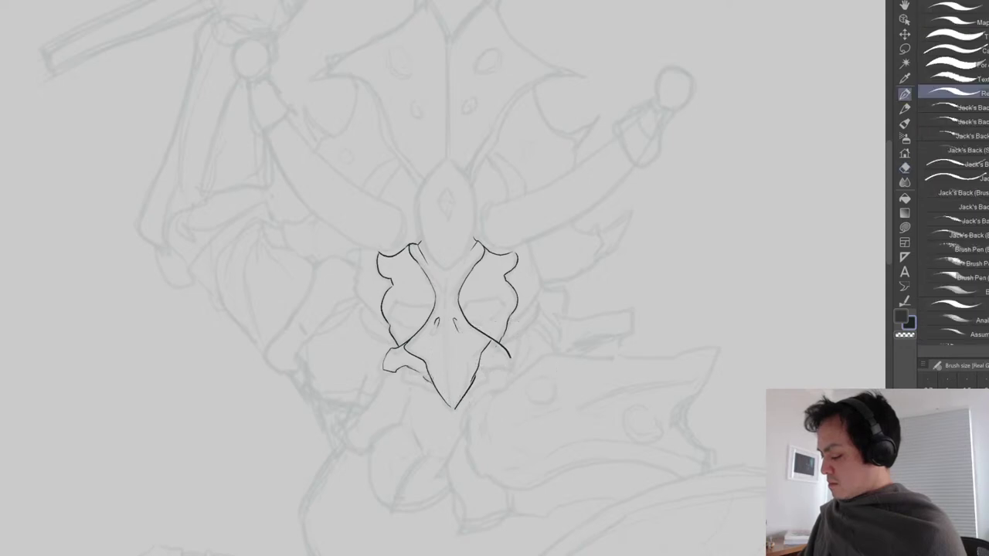
left_click_drag(403, 368, 434, 389)
mouse_move(494, 372)
left_mouse_down()
mouse_move(487, 388)
mouse_move(461, 387)
left_mouse_up()
Try inking the eyes inside both mask sockets, and erase them.
mouse_move(392, 315)
left_mouse_down()
mouse_move(400, 306)
mouse_move(500, 301)
mouse_move(508, 312)
mouse_move(392, 320)
mouse_move(424, 312)
left_mouse_up()
mouse_move(486, 308)
left_mouse_down()
mouse_move(495, 318)
mouse_move(496, 306)
left_mouse_up()
scroll(557, 319, "down", 3)
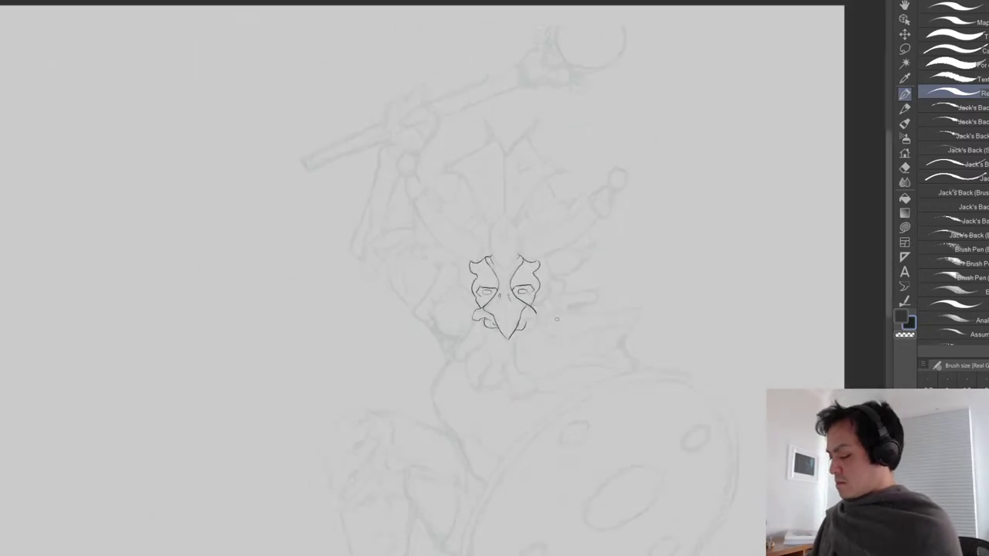
scroll(556, 318, "up", 3)
key("e")
mouse_move(529, 287)
left_mouse_down()
mouse_move(502, 309)
mouse_move(495, 302)
mouse_move(521, 282)
mouse_move(464, 272)
mouse_move(468, 292)
mouse_move(466, 282)
mouse_move(451, 300)
left_mouse_up()
key("p")
Redraw the lower outer edge and the hooked cheek point on the mask's right side.
key("e")
key("p")
left_click_drag(531, 281, 529, 303)
mouse_move(540, 359)
left_mouse_down()
mouse_move(556, 254)
mouse_move(539, 288)
mouse_move(503, 262)
mouse_move(512, 244)
mouse_move(500, 270)
left_mouse_up()
key("e")
key("p")
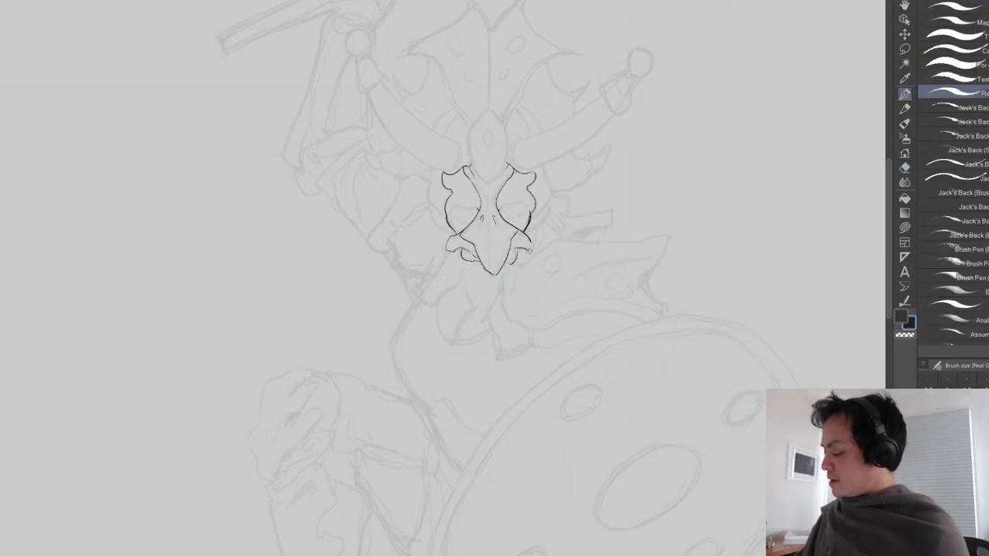
Ink the angular outer contours of the helmet on both sides of the mask.
left_click_drag(531, 231, 489, 289)
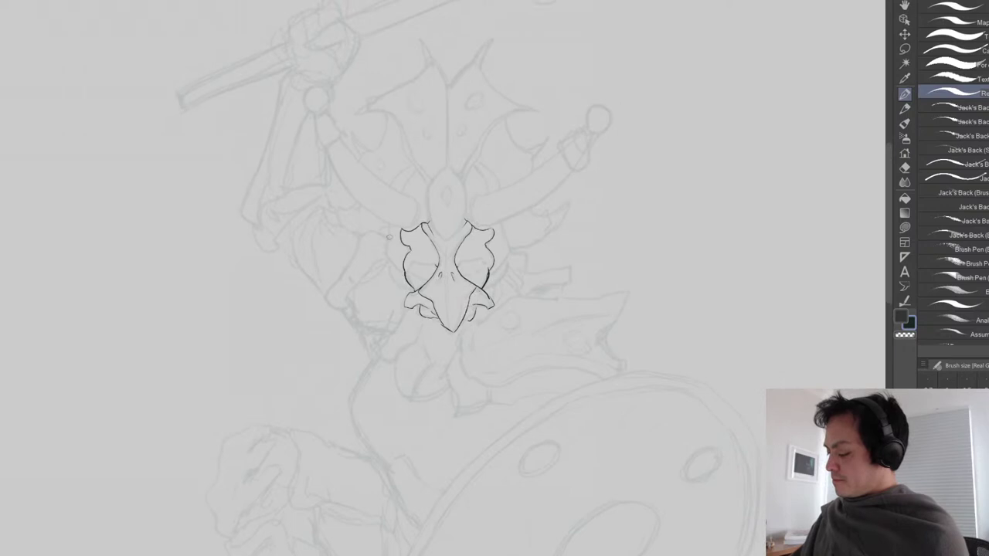
mouse_move(387, 224)
left_mouse_down()
mouse_move(385, 266)
mouse_move(405, 293)
left_mouse_up()
mouse_move(504, 222)
left_mouse_down()
mouse_move(510, 255)
mouse_move(468, 304)
left_mouse_up()
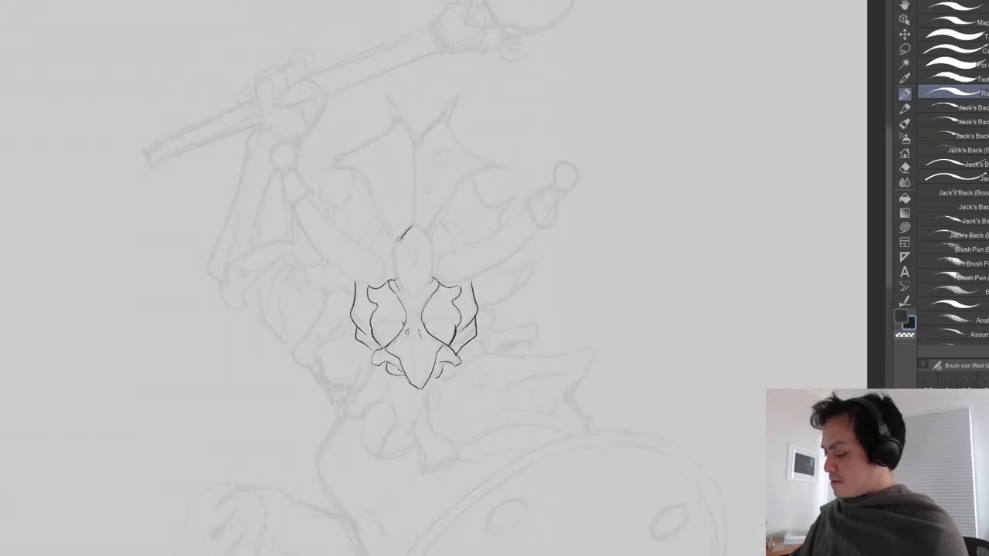
Ink the pointed oval forehead gem with its inner diamond and the vertical centre line of the crest above it.
left_click_drag(393, 266, 405, 295)
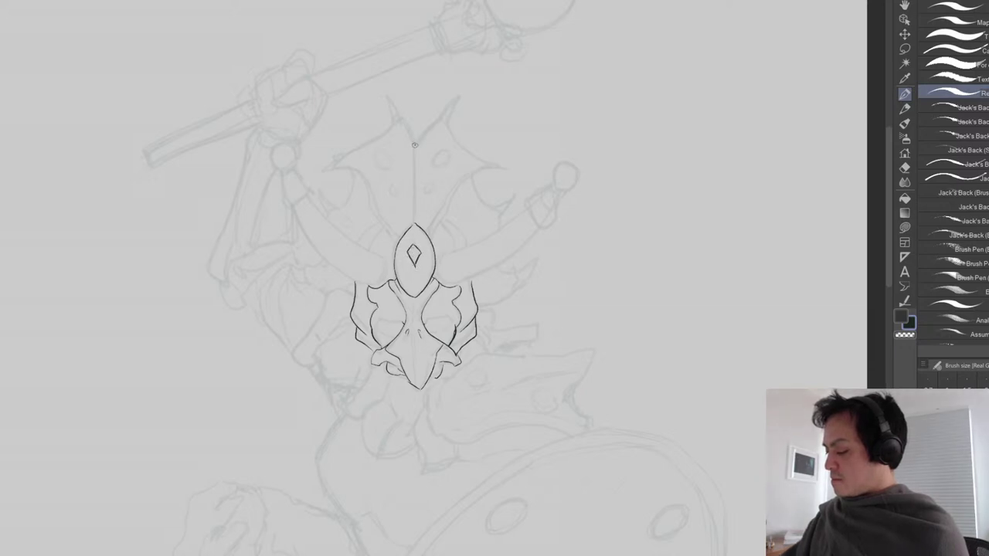
left_click_drag(414, 177, 414, 210)
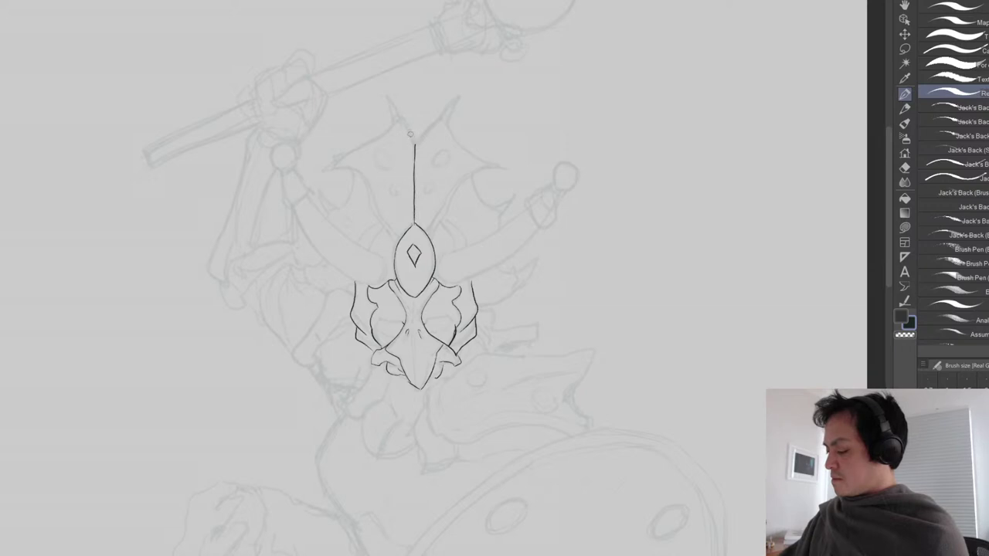
Ink the V-shaped notch at the top of the crest and extend its two tips into long, outward-curving spikes.
left_click_drag(414, 140, 402, 114)
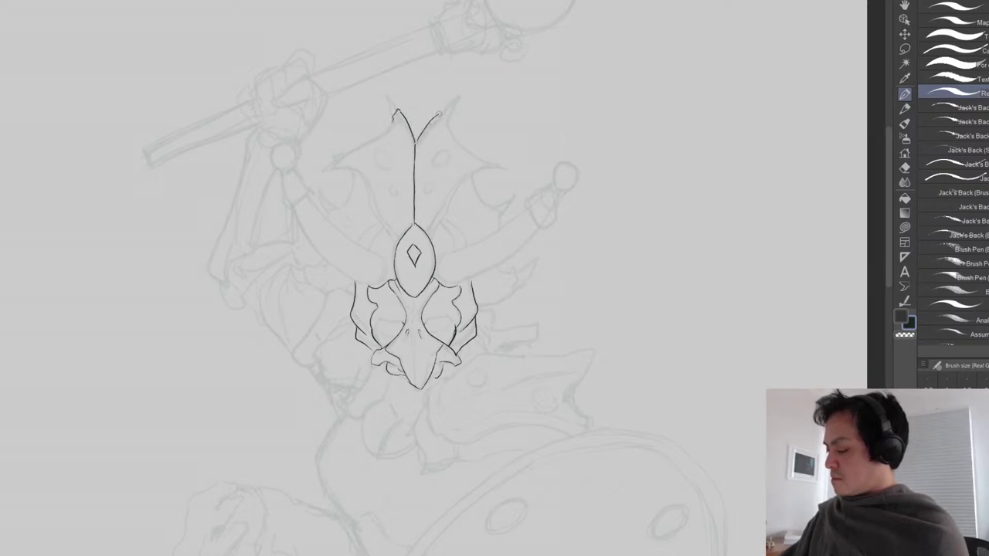
mouse_move(447, 116)
left_mouse_down()
mouse_move(487, 79)
mouse_move(457, 104)
left_mouse_up()
left_click_drag(399, 112, 369, 77)
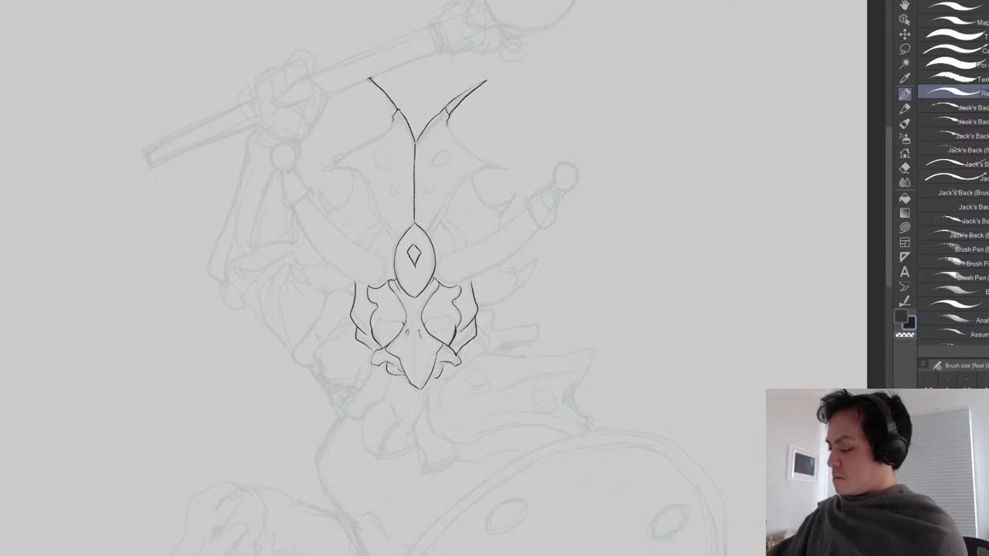
Ink the crest's concave upper side edges down from the top spikes and end each in an outward-pointing side spike.
left_click_drag(439, 131, 456, 148)
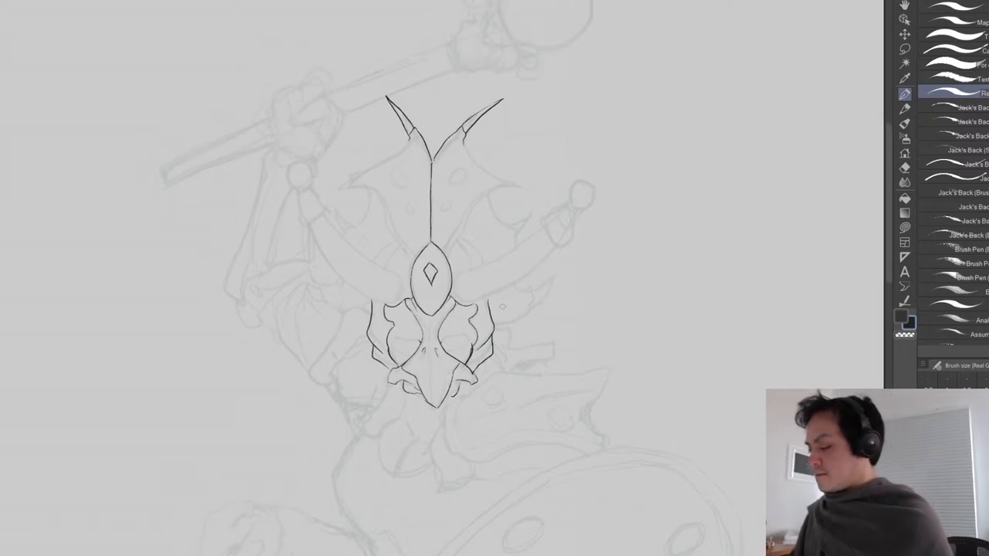
key("ctrl+plus")
left_click_drag(389, 95, 302, 148)
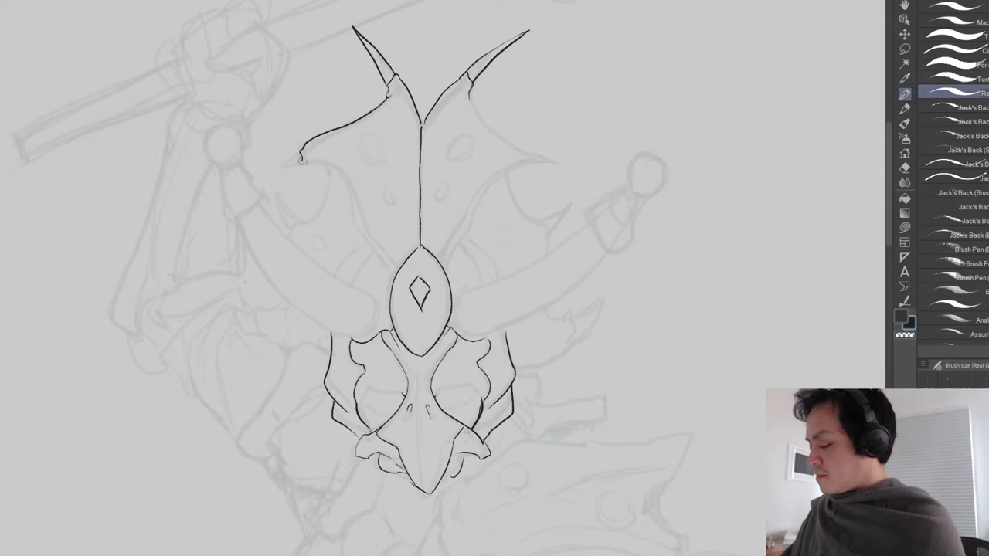
mouse_move(472, 96)
left_mouse_down()
mouse_move(480, 116)
mouse_move(549, 153)
mouse_move(541, 162)
mouse_move(591, 176)
mouse_move(545, 161)
left_mouse_up()
mouse_move(299, 158)
left_mouse_down()
mouse_move(263, 182)
mouse_move(302, 162)
left_mouse_up()
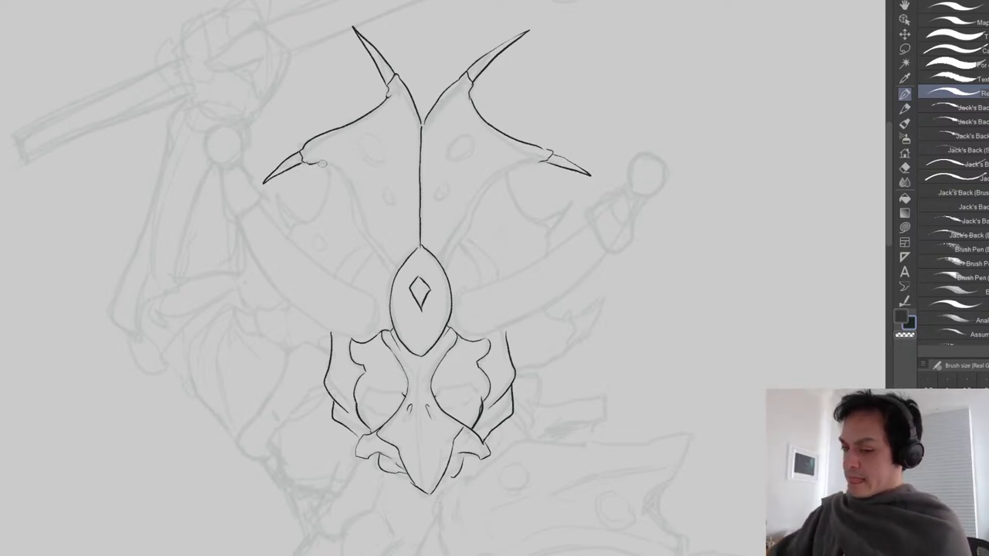
Ink the crest's lower edges from the side spikes down to the gem and a small curve bridging the top notch.
left_click_drag(328, 164, 387, 264)
mouse_move(446, 269)
left_mouse_down()
mouse_move(503, 177)
mouse_move(554, 159)
left_mouse_up()
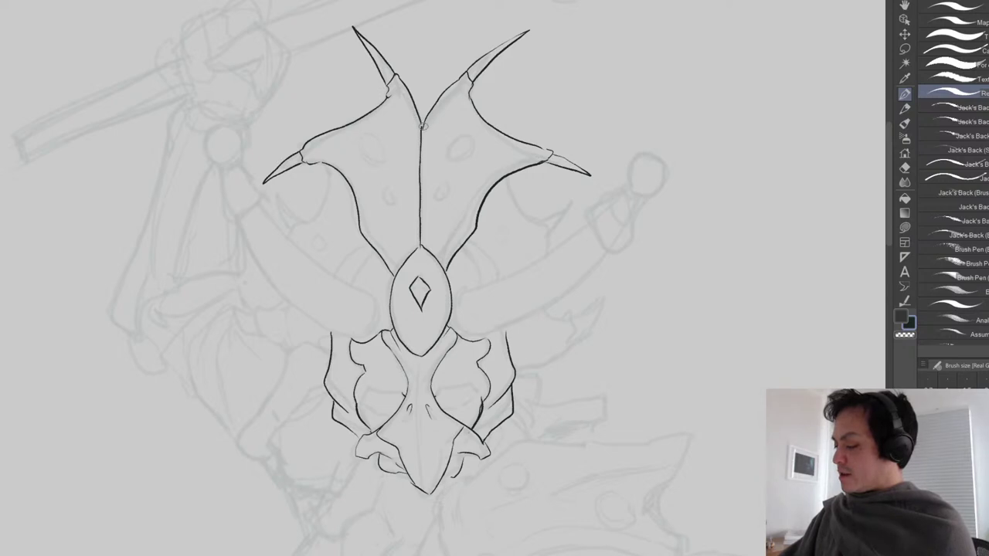
left_click_drag(411, 97, 441, 92)
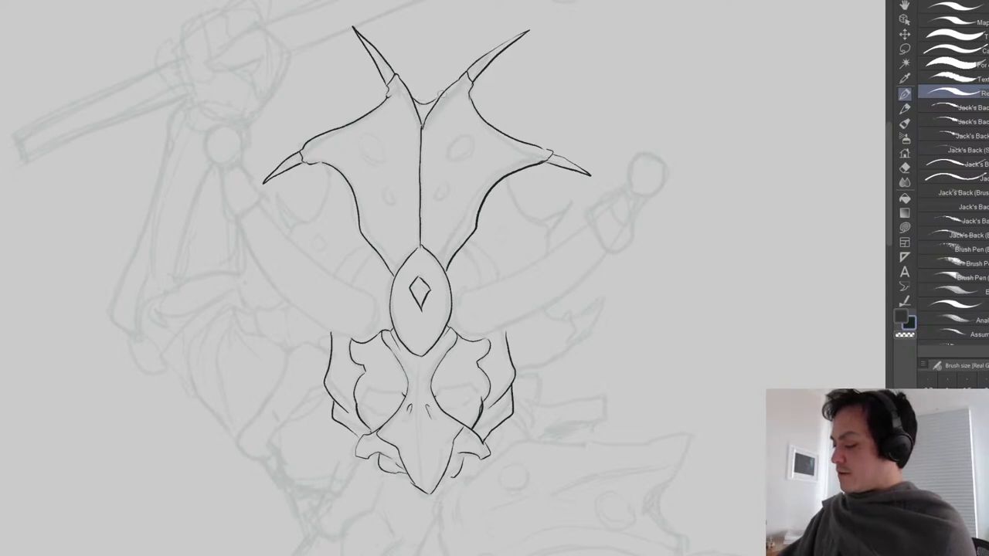
left_click_drag(475, 297, 499, 240)
Ink the smaller rear fins with curved edges and hooked spikes beneath both sides of the crest.
scroll(540, 331, "down", 2)
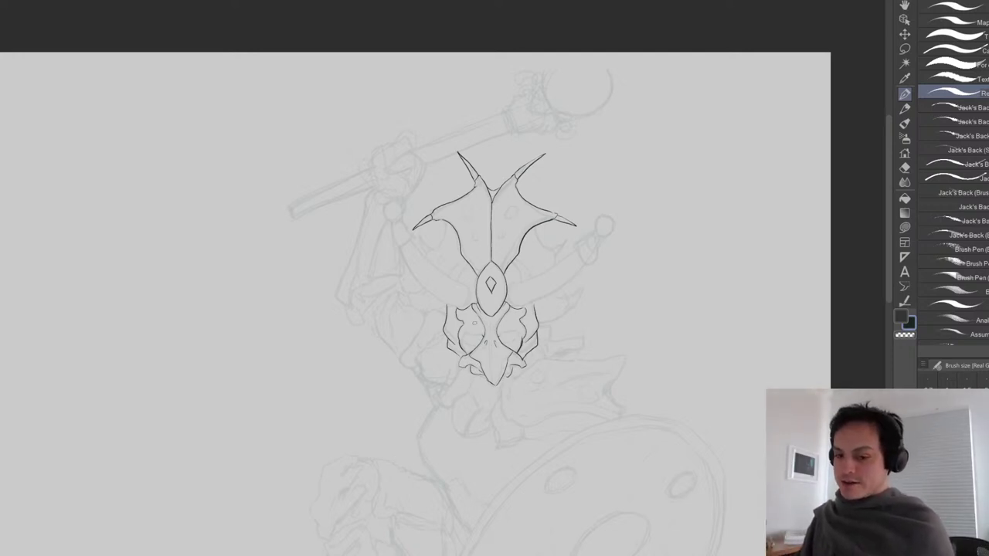
scroll(475, 323, "up", 4)
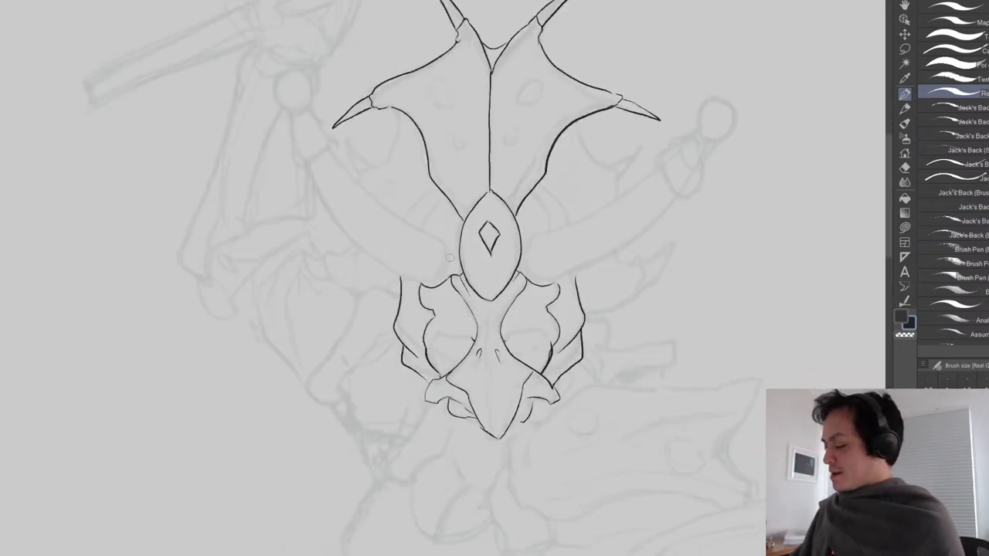
mouse_move(396, 108)
left_mouse_down()
mouse_move(393, 144)
mouse_move(383, 159)
mouse_move(367, 157)
mouse_move(358, 183)
mouse_move(345, 132)
mouse_move(368, 159)
left_mouse_up()
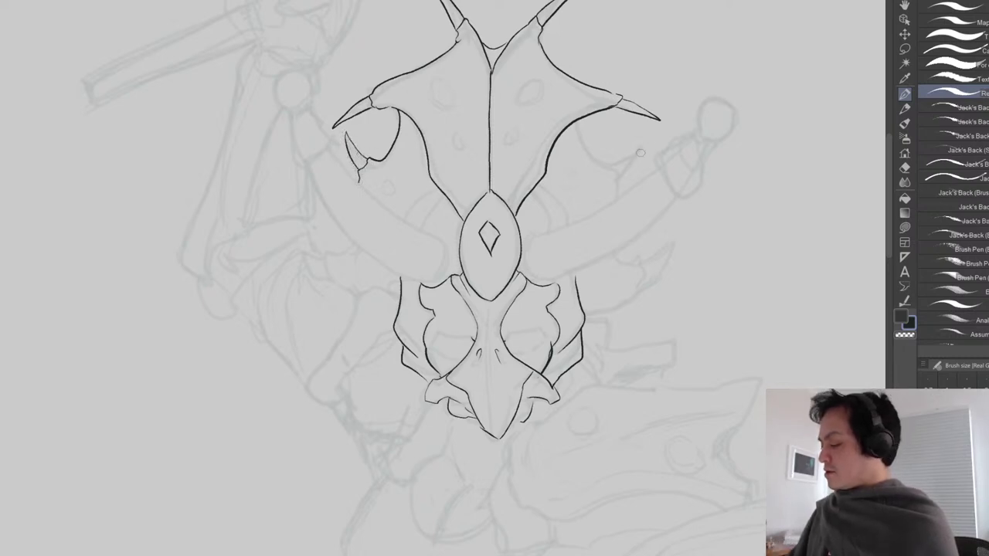
mouse_move(581, 116)
left_mouse_down()
mouse_move(616, 163)
mouse_move(616, 201)
mouse_move(635, 152)
mouse_move(655, 135)
mouse_move(621, 175)
left_mouse_up()
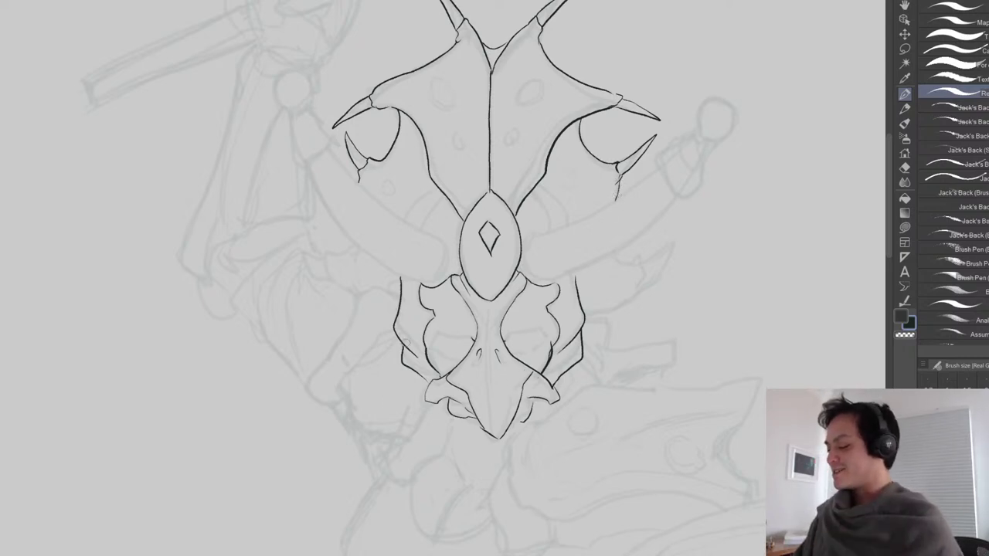
Ink the curved double bands between the crest's lower edges and the horn bases on both sides of the gem.
mouse_move(434, 187)
left_mouse_down()
mouse_move(412, 226)
mouse_move(438, 240)
left_mouse_up()
mouse_move(529, 187)
left_mouse_down()
mouse_move(545, 206)
mouse_move(543, 234)
left_mouse_up()
mouse_move(534, 179)
left_mouse_down()
mouse_move(561, 203)
mouse_move(571, 235)
left_mouse_up()
scroll(571, 224, "down", 3)
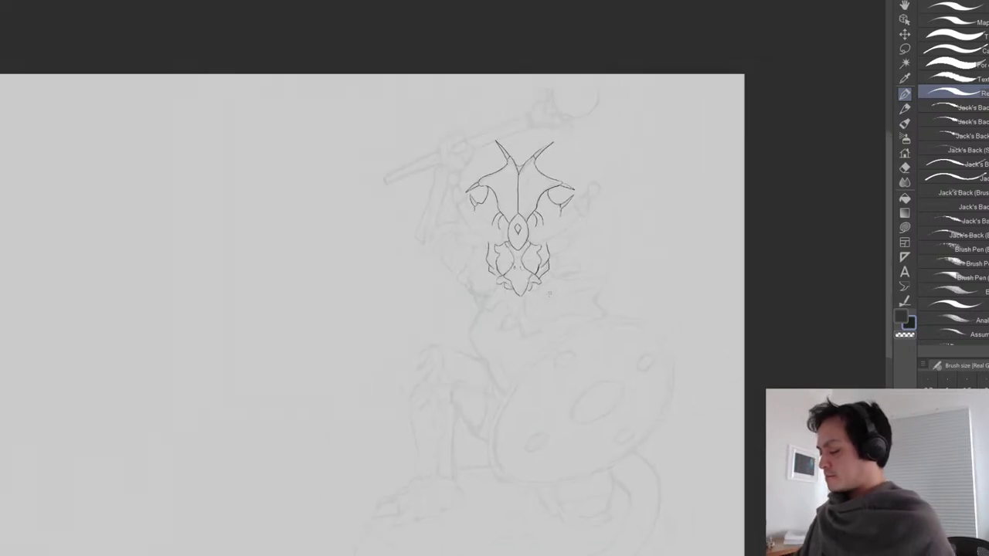
Ink the crescent-shaped rings at the base of both horns beside the gem.
scroll(595, 283, "up", 8)
mouse_move(476, 177)
left_mouse_down()
mouse_move(464, 230)
mouse_move(480, 241)
left_mouse_up()
mouse_move(476, 177)
left_mouse_down()
mouse_move(453, 179)
mouse_move(442, 224)
mouse_move(469, 254)
mouse_move(490, 248)
left_mouse_up()
mouse_move(302, 180)
left_mouse_down()
mouse_move(317, 218)
mouse_move(278, 249)
mouse_move(300, 257)
mouse_move(331, 216)
mouse_move(315, 183)
left_mouse_up()
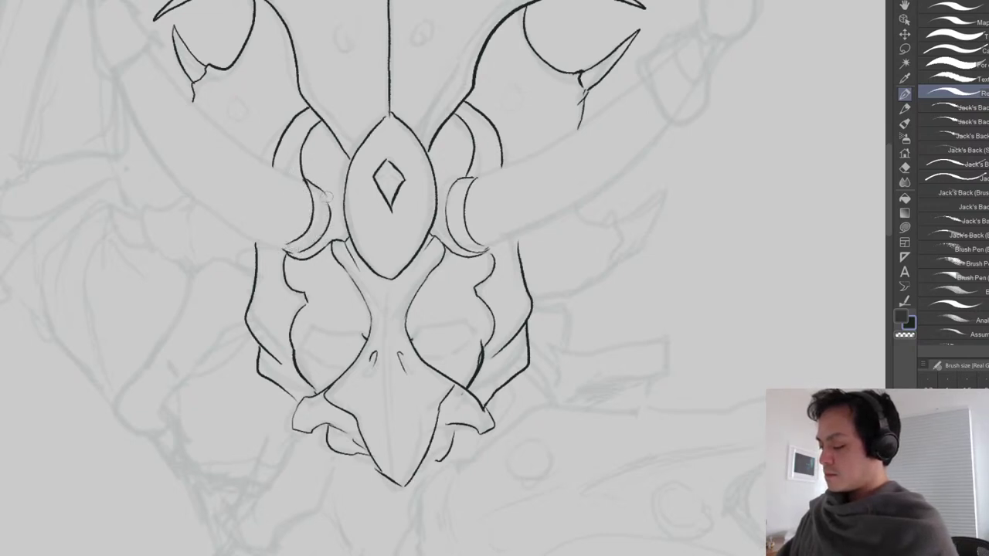
scroll(550, 282, "down", 5)
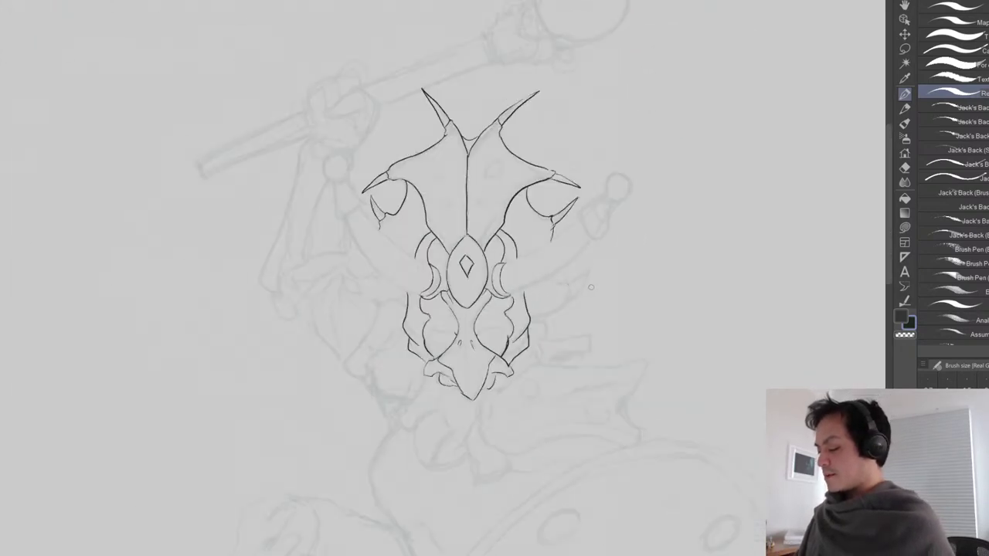
Ink the upper and lower edges of the right horn, curving outward from its base ring.
scroll(565, 285, "up", 5)
left_click_drag(405, 287, 573, 192)
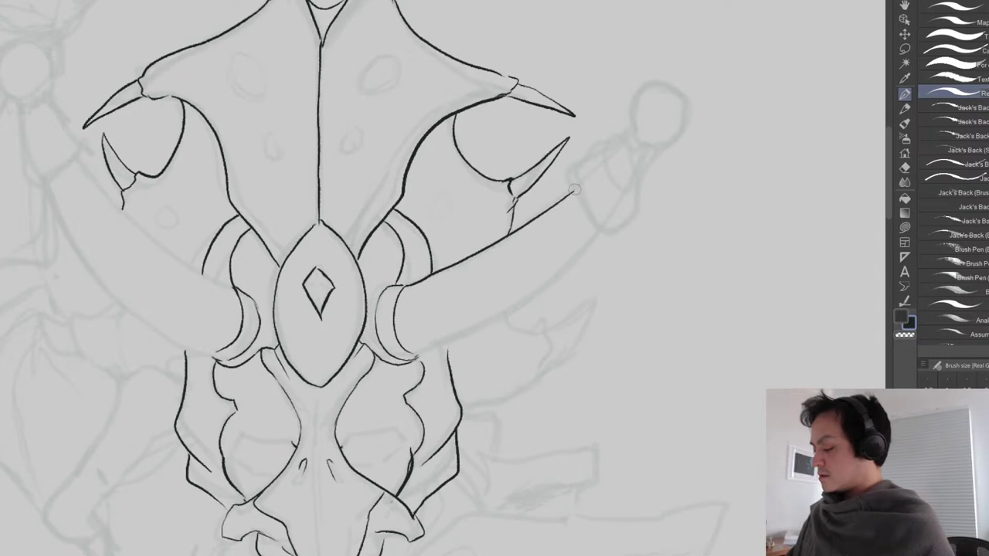
mouse_move(424, 352)
left_mouse_down()
mouse_move(495, 321)
mouse_move(612, 222)
left_mouse_up()
left_click_drag(583, 251, 506, 317)
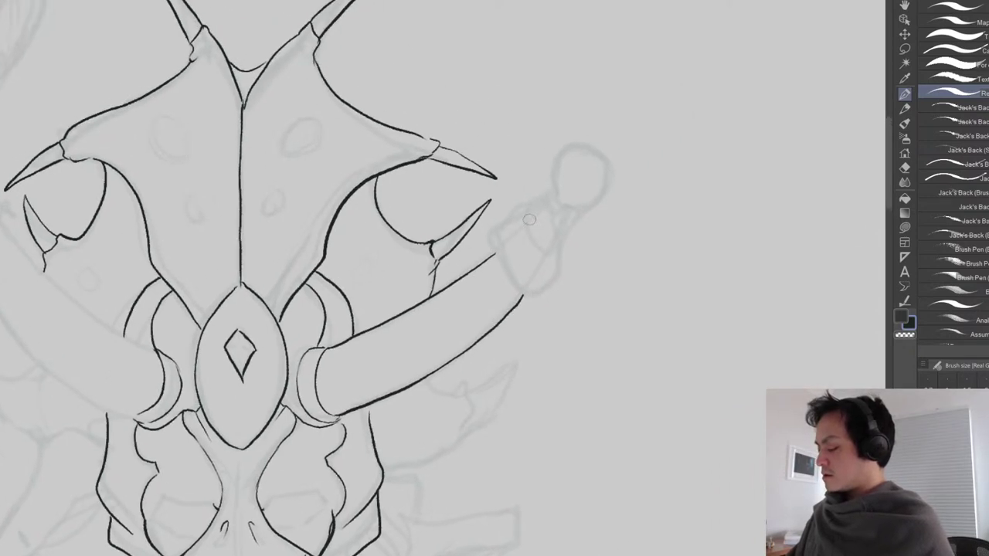
Ink the flared cap, the narrow neck and the round ball at the tip of the right horn.
mouse_move(526, 221)
left_mouse_down()
mouse_move(496, 255)
mouse_move(525, 290)
mouse_move(544, 292)
left_mouse_up()
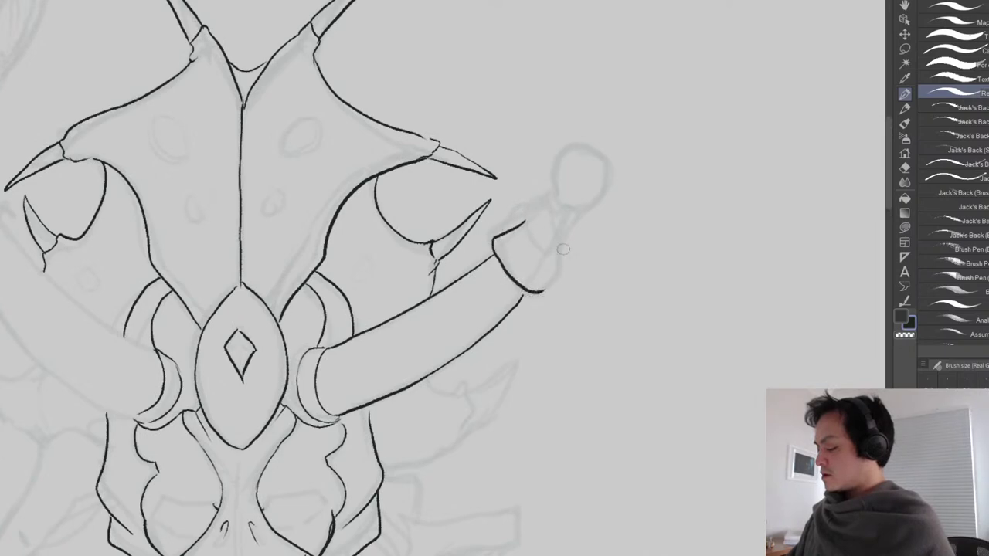
mouse_move(525, 223)
left_mouse_down()
mouse_move(532, 245)
mouse_move(561, 263)
mouse_move(541, 292)
left_mouse_up()
mouse_move(526, 222)
left_mouse_down()
mouse_move(551, 202)
mouse_move(579, 215)
mouse_move(563, 249)
left_mouse_up()
mouse_move(550, 197)
left_mouse_down()
mouse_move(583, 209)
mouse_move(555, 188)
mouse_move(581, 144)
mouse_move(618, 176)
mouse_move(592, 207)
mouse_move(567, 200)
left_mouse_up()
scroll(595, 215, "down", 8)
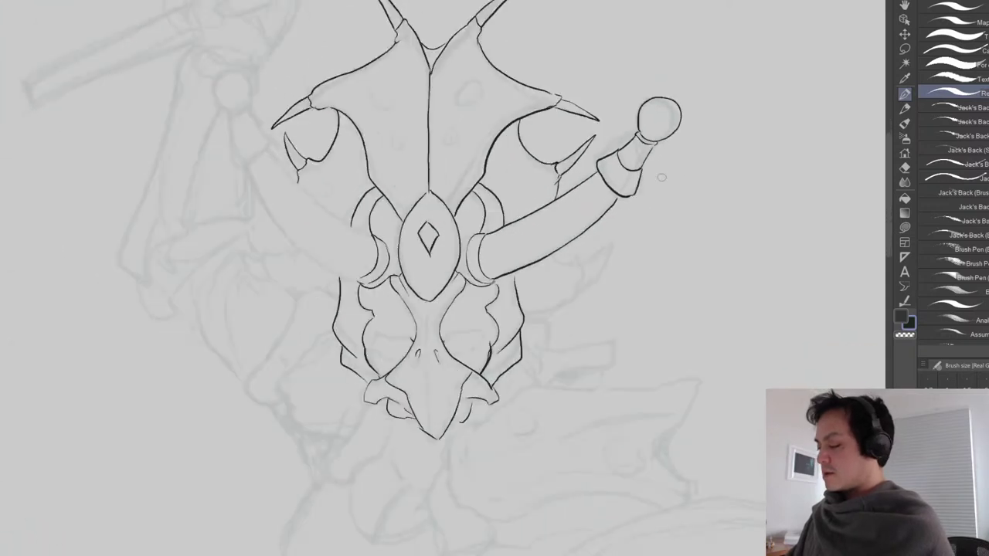
Erase and redraw the rim and corner of the right horn's cap, and thicken the collar under its ball.
scroll(576, 282, "up", 8)
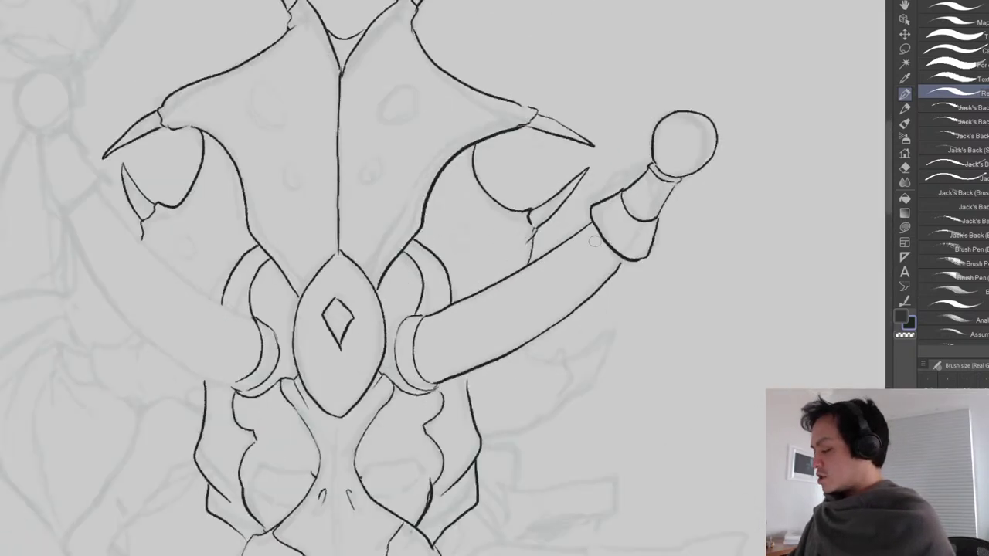
key("e")
left_click_drag(598, 225, 622, 252)
key("p")
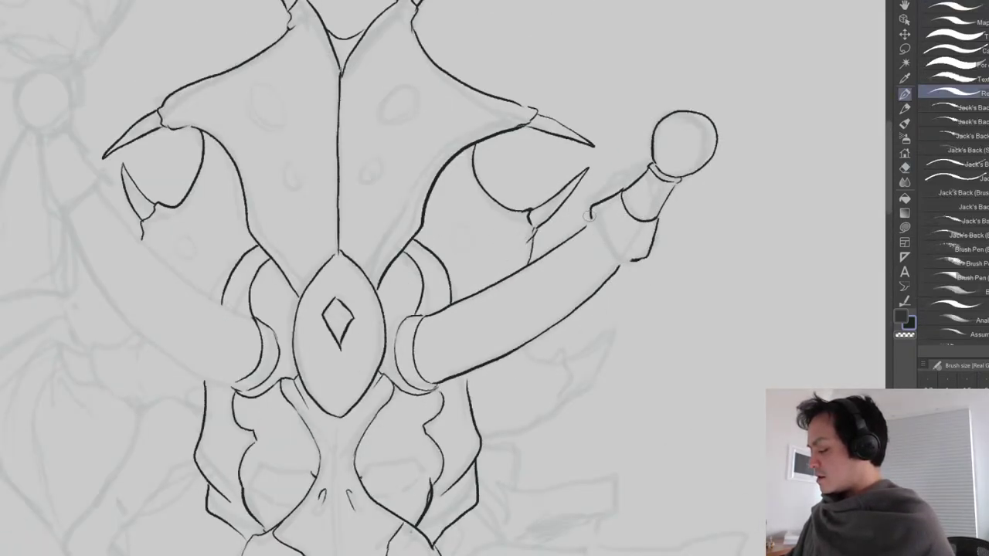
mouse_move(591, 204)
left_mouse_down()
mouse_move(618, 254)
mouse_move(654, 242)
mouse_move(658, 226)
left_mouse_up()
key("e")
mouse_move(639, 265)
left_mouse_down()
mouse_move(586, 224)
mouse_move(595, 219)
mouse_move(645, 253)
left_mouse_up()
key("p")
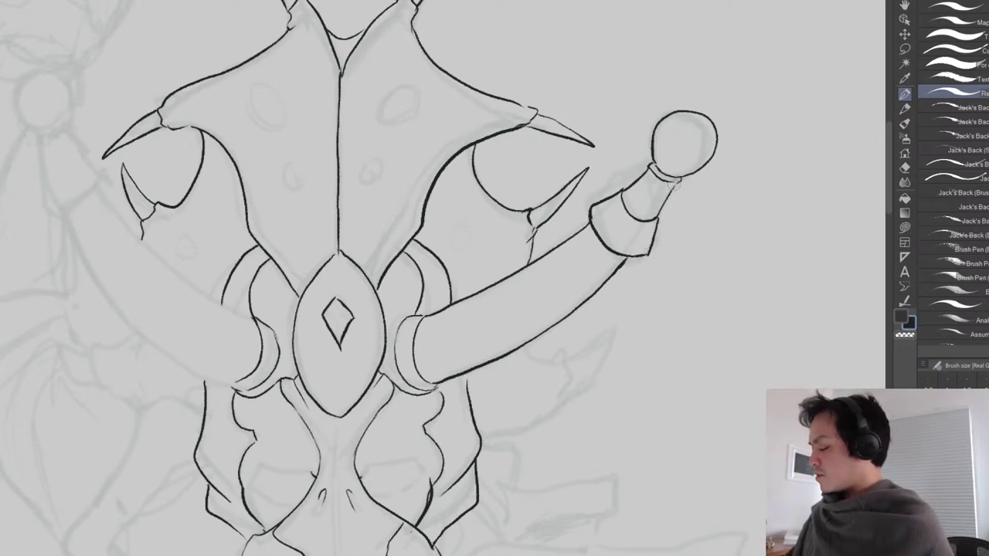
mouse_move(675, 183)
left_mouse_down()
mouse_move(684, 178)
mouse_move(650, 168)
left_mouse_up()
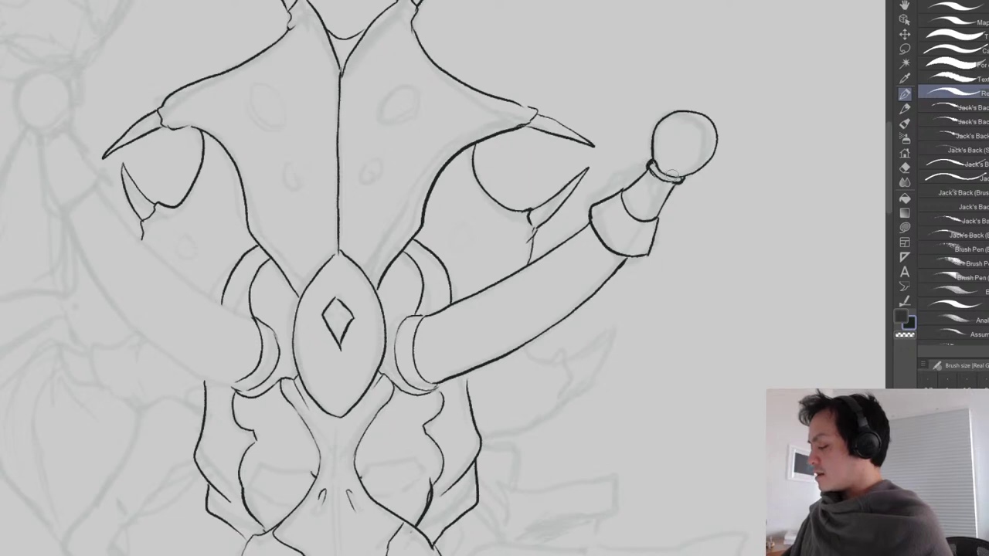
Ink the lower and upper edges of the left horn, curving up and outward from its base ring.
scroll(716, 153, "down", 3)
scroll(673, 209, "down", 1)
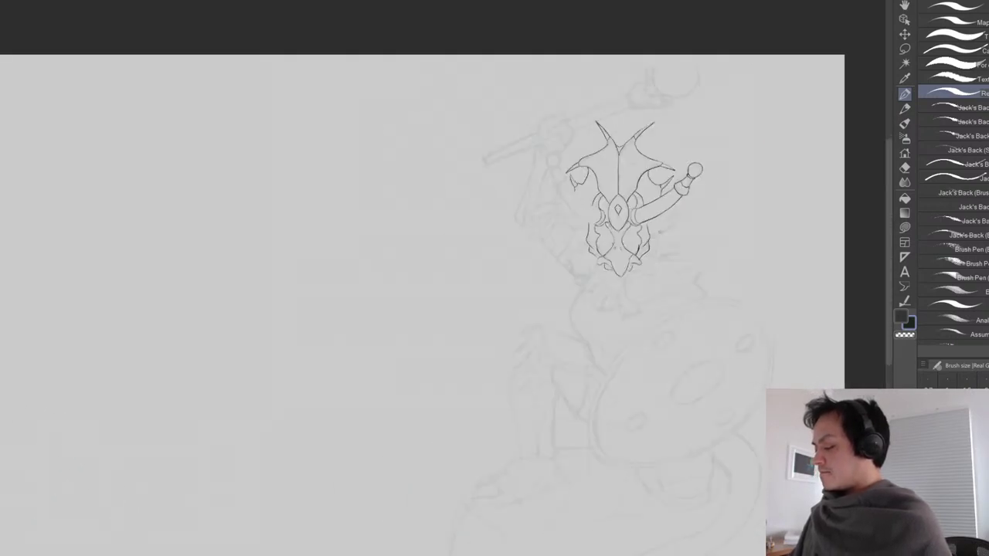
left_click_drag(672, 209, 619, 234)
scroll(598, 323, "up", 1)
left_click_drag(598, 323, 542, 377)
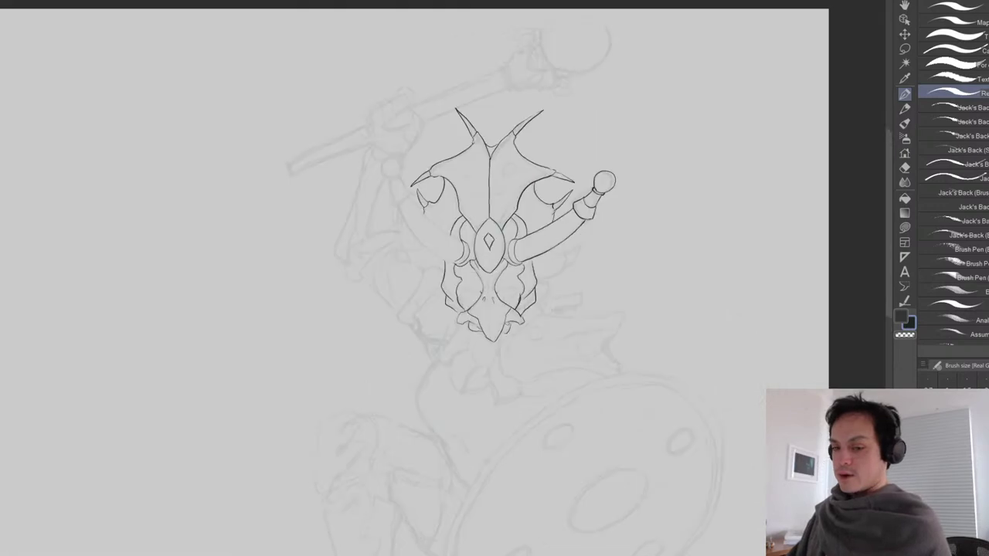
left_click_drag(515, 300, 524, 336)
scroll(523, 336, "up", 1)
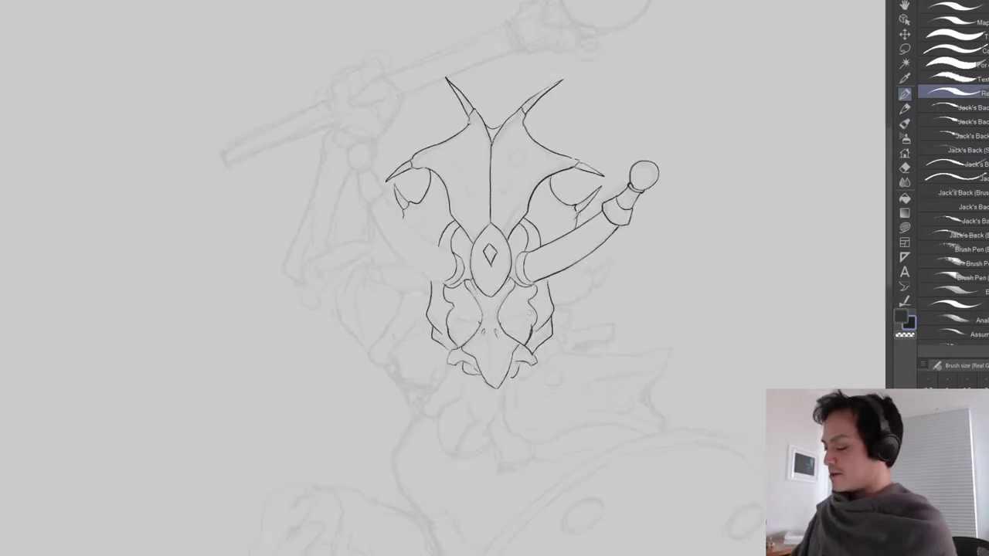
scroll(751, 295, "up", 2)
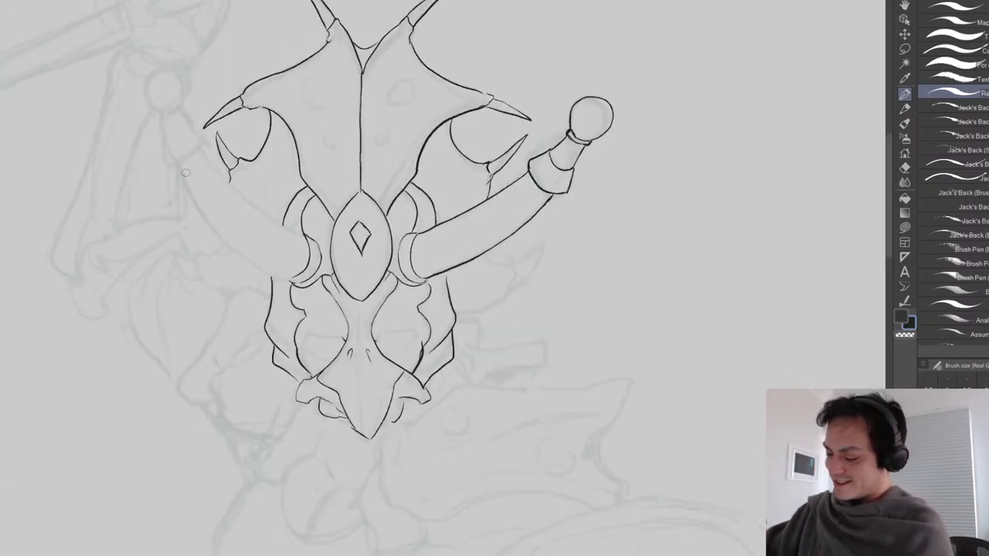
mouse_move(180, 165)
left_mouse_down()
mouse_move(220, 238)
mouse_move(286, 278)
left_mouse_up()
mouse_move(200, 148)
left_mouse_down()
mouse_move(241, 202)
mouse_move(305, 240)
left_mouse_up()
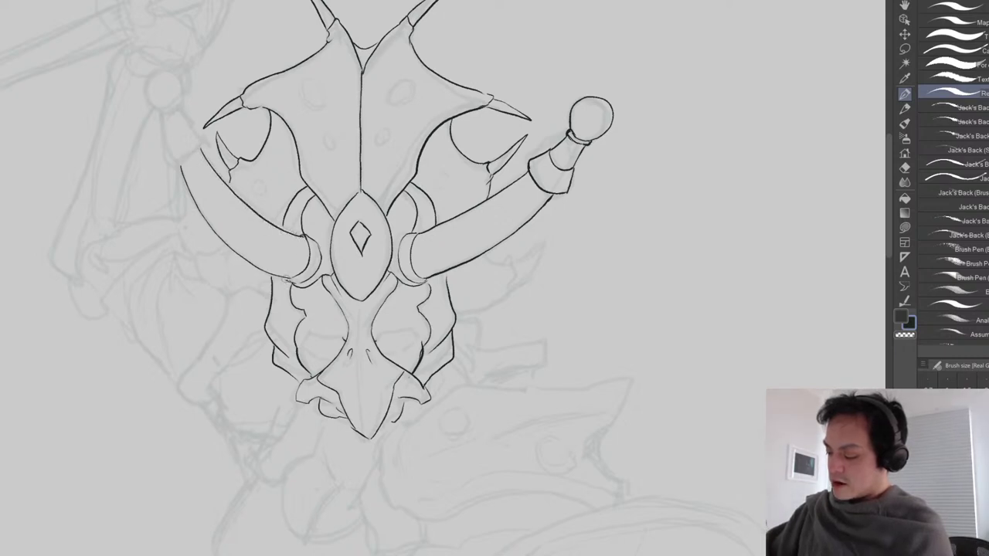
Clean up and redraw the junction where the left horn's upper edge meets its base ring.
left_click_drag(389, 219, 475, 167)
key("e")
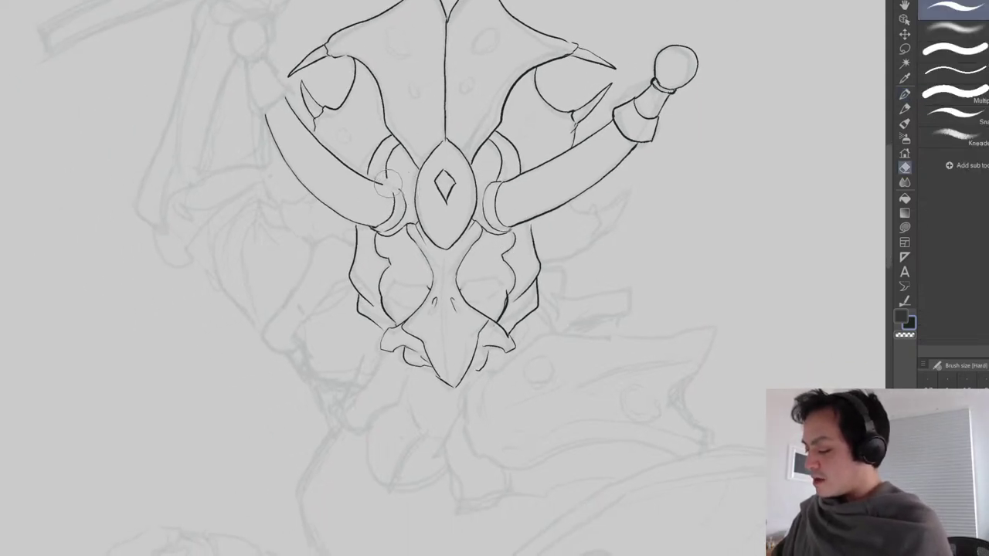
key("p")
left_click_drag(384, 183, 392, 190)
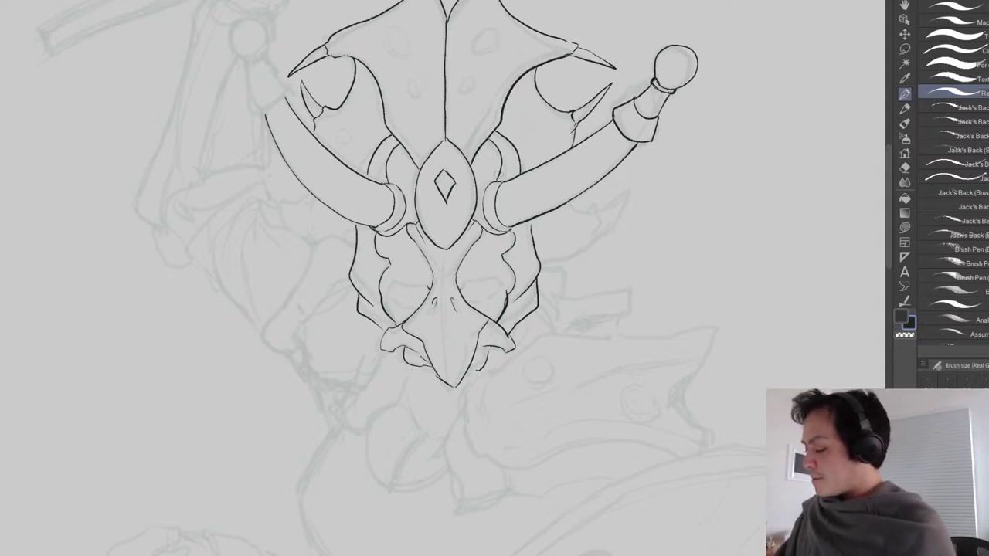
Ink a large and a small oval marking on each half of the crest.
scroll(501, 201, "up", 5)
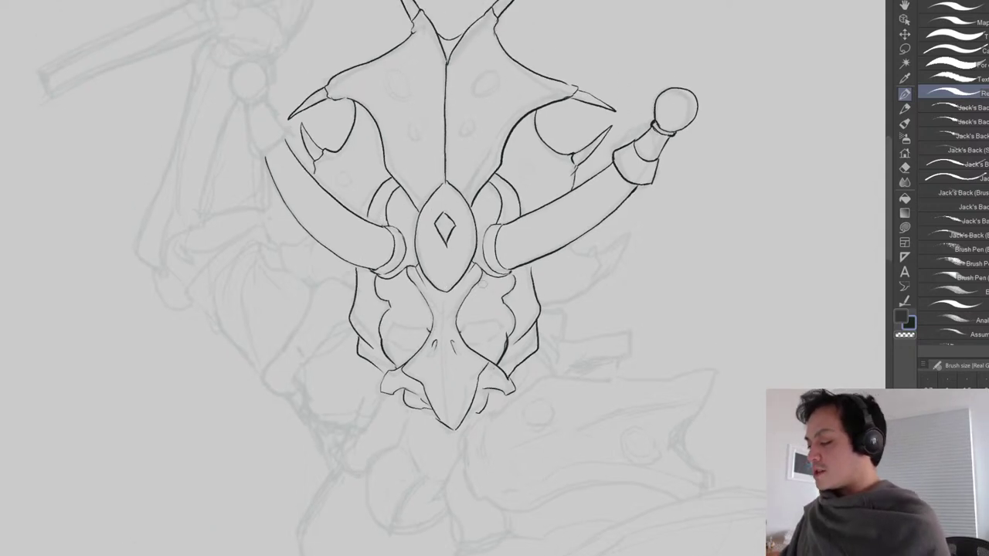
scroll(501, 201, "up", 2)
mouse_move(500, 189)
left_mouse_down()
mouse_move(485, 185)
mouse_move(467, 218)
mouse_move(502, 209)
mouse_move(495, 184)
left_mouse_up()
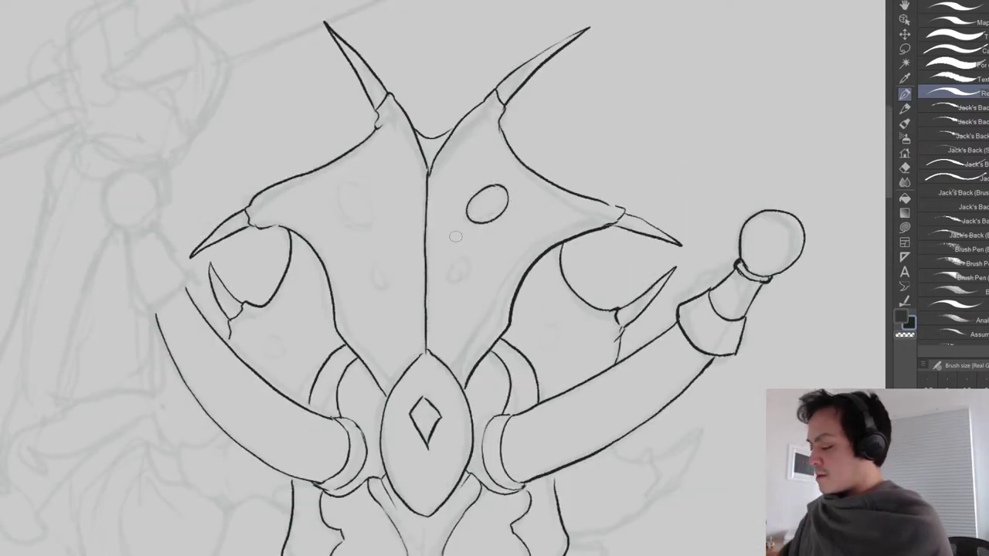
mouse_move(338, 187)
left_mouse_down()
mouse_move(340, 212)
mouse_move(363, 213)
mouse_move(350, 181)
mouse_move(368, 191)
mouse_move(363, 222)
left_mouse_up()
mouse_move(468, 261)
left_mouse_down()
mouse_move(455, 271)
mouse_move(469, 284)
mouse_move(468, 263)
left_mouse_up()
mouse_move(387, 266)
left_mouse_down()
mouse_move(375, 279)
mouse_move(392, 275)
mouse_move(381, 264)
left_mouse_up()
Ink one small oval marking on each of the two rear fins behind the horns.
left_click_drag(487, 355, 520, 276)
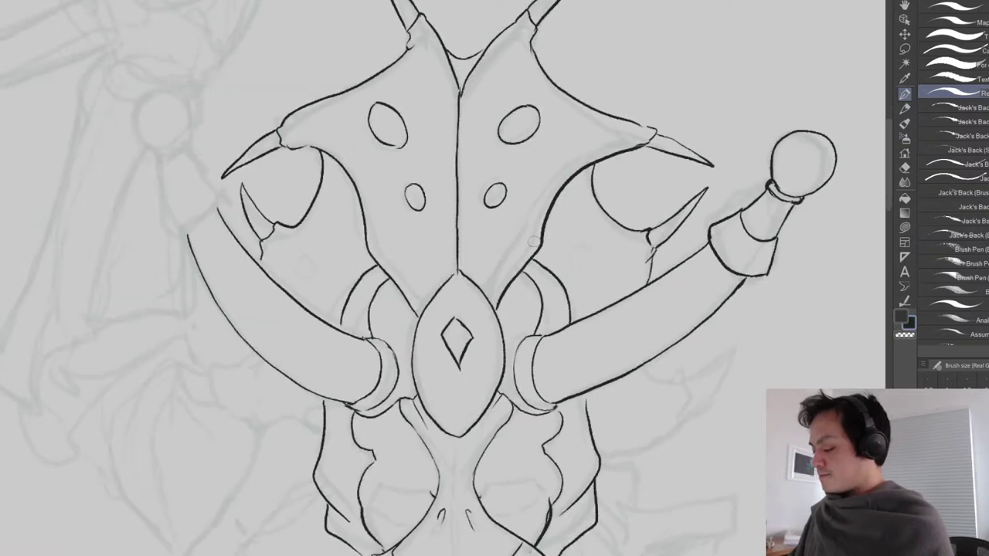
mouse_move(302, 253)
left_mouse_down()
mouse_move(320, 272)
mouse_move(306, 253)
left_mouse_up()
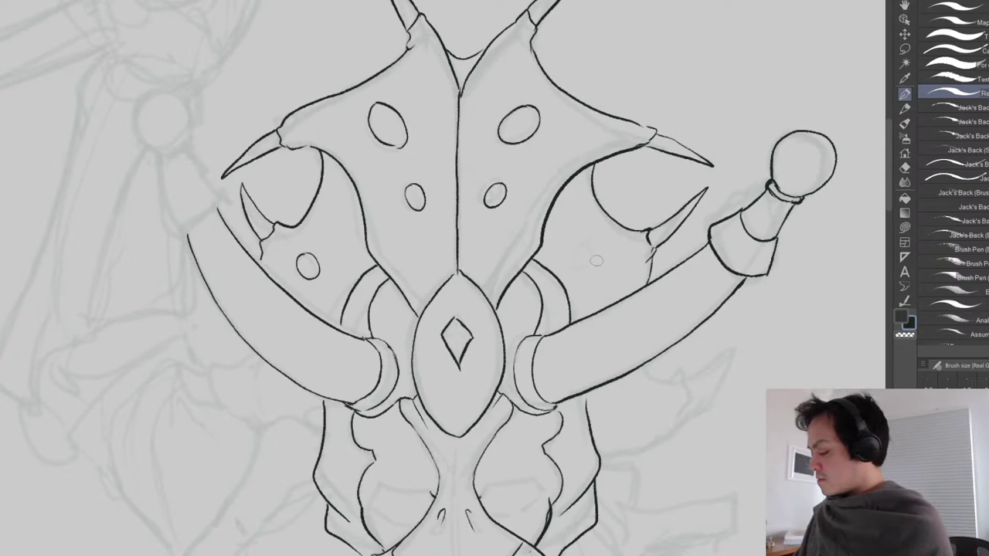
mouse_move(603, 256)
left_mouse_down()
mouse_move(586, 277)
mouse_move(600, 277)
mouse_move(594, 254)
left_mouse_up()
Ink the pointed, ear-like side flap with its notched edge and spike tip beneath the right horn.
mouse_move(622, 340)
left_mouse_down()
mouse_move(624, 500)
mouse_move(595, 341)
mouse_move(532, 335)
mouse_move(530, 320)
left_mouse_up()
scroll(530, 315, "up", 4)
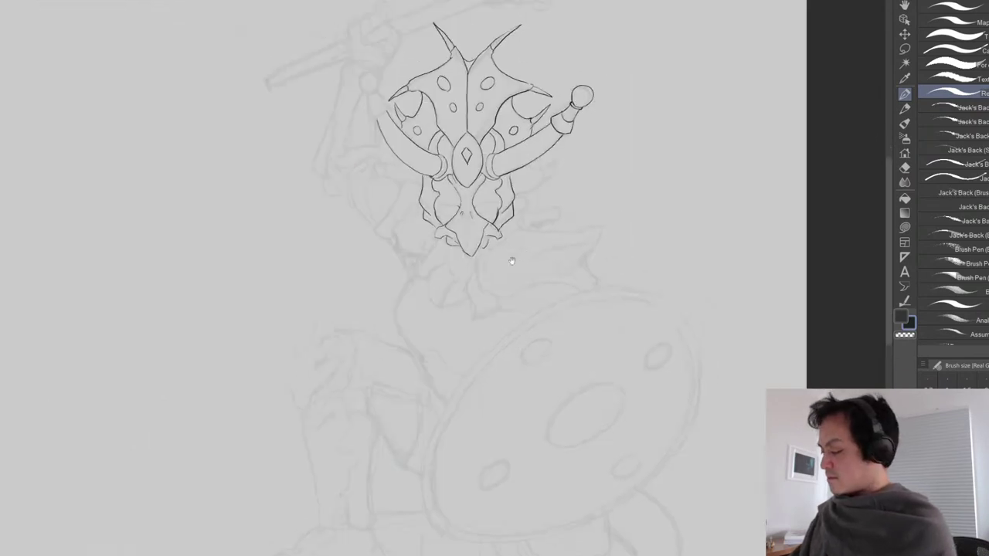
mouse_move(508, 192)
left_mouse_down()
mouse_move(532, 191)
mouse_move(532, 207)
mouse_move(516, 232)
mouse_move(474, 252)
left_mouse_up()
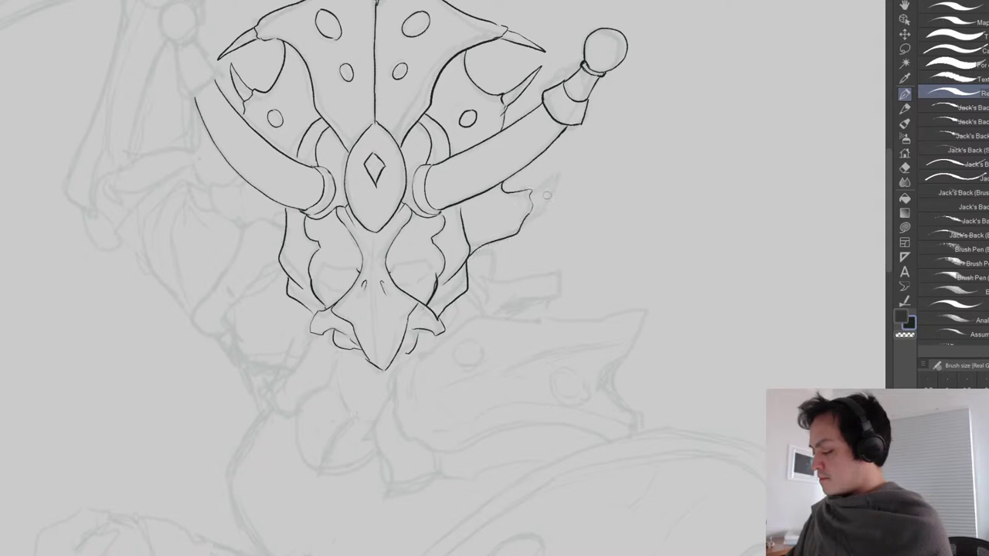
mouse_move(530, 195)
left_mouse_down()
mouse_move(578, 158)
mouse_move(530, 216)
left_mouse_up()
left_click_drag(483, 285, 527, 232)
scroll(596, 233, "down", 2)
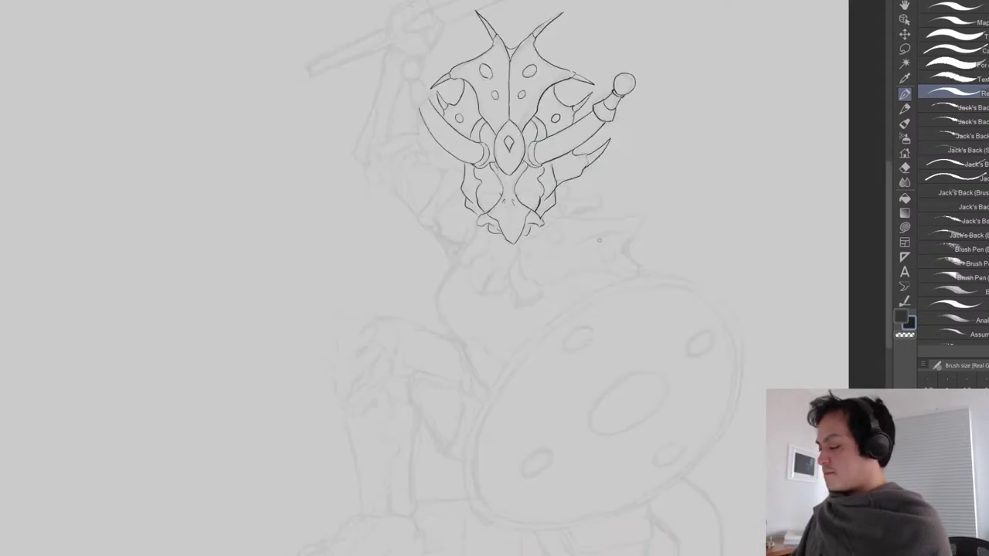
left_click_drag(591, 334, 530, 377)
scroll(541, 348, "up", 3)
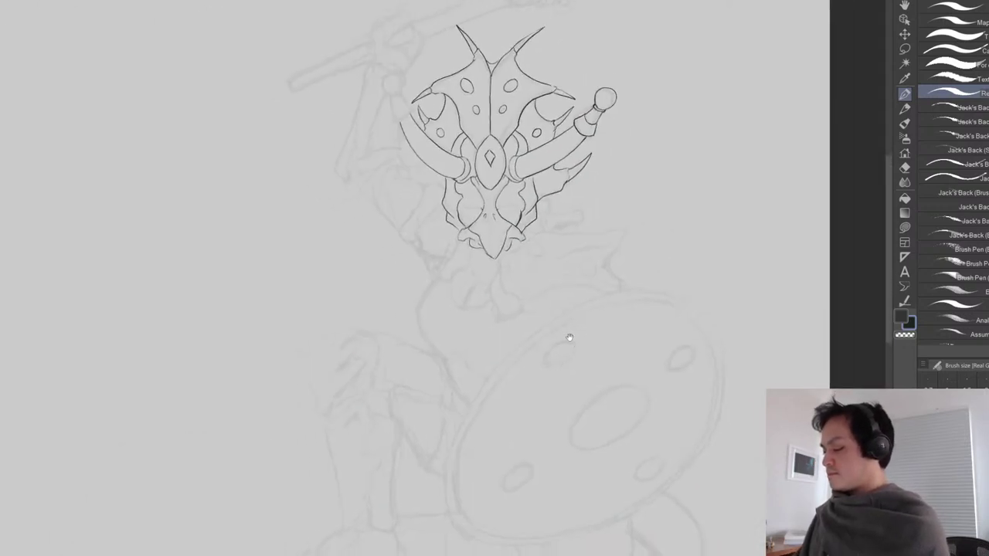
Ink the small pointed jaw tips on both sides of the beak and a short neck line beneath it.
scroll(554, 313, "down", 2)
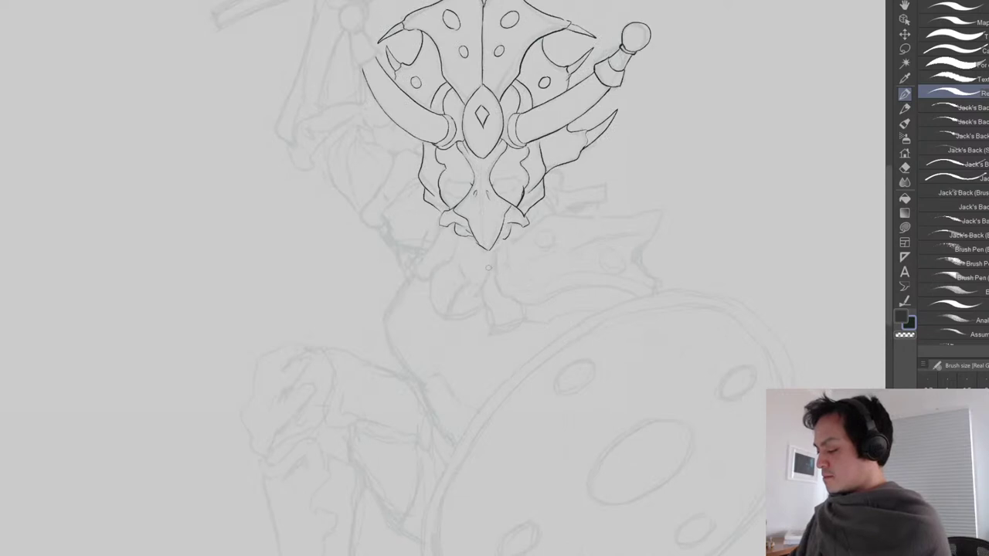
scroll(448, 228, "up", 3)
mouse_move(419, 203)
left_mouse_down()
mouse_move(427, 218)
mouse_move(462, 225)
left_mouse_up()
left_click_drag(550, 185, 510, 227)
left_click_drag(445, 224, 464, 233)
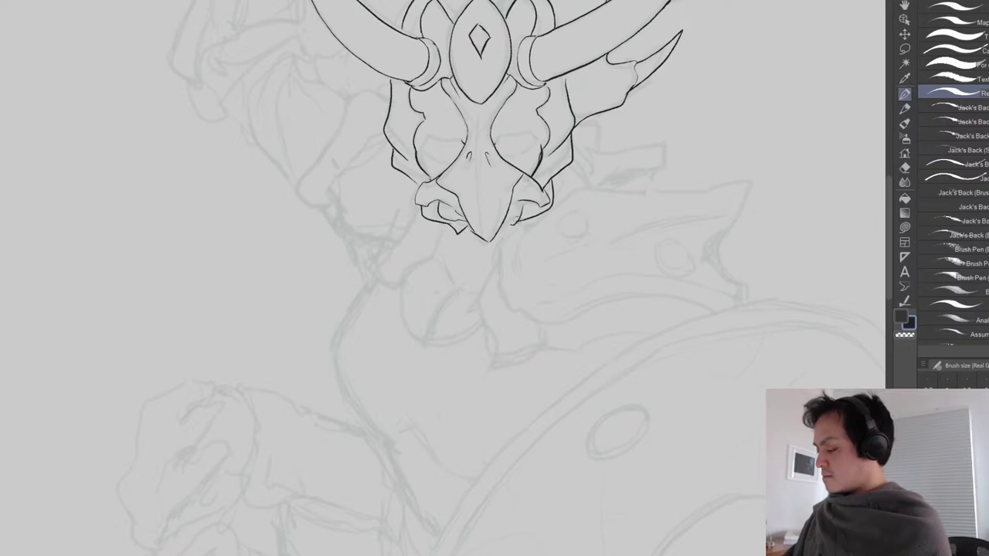
mouse_move(532, 200)
left_mouse_down()
mouse_move(520, 224)
mouse_move(514, 230)
mouse_move(527, 207)
mouse_move(476, 263)
left_mouse_up()
key("e")
key("p")
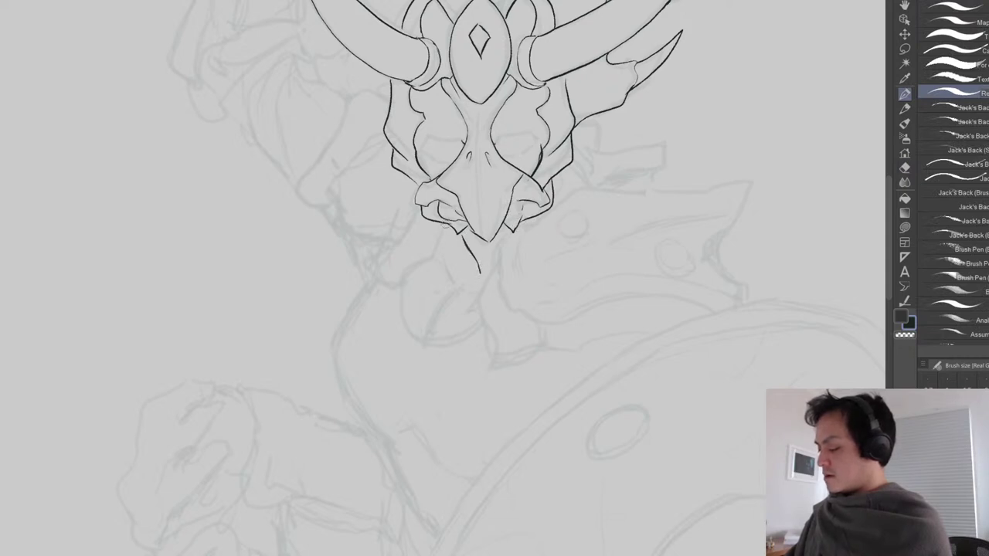
Ink the two hanging collar flaps below the mask and the curved lower edge of the right shoulder plate.
mouse_move(448, 224)
left_mouse_down()
mouse_move(400, 279)
mouse_move(364, 266)
mouse_move(425, 202)
left_mouse_up()
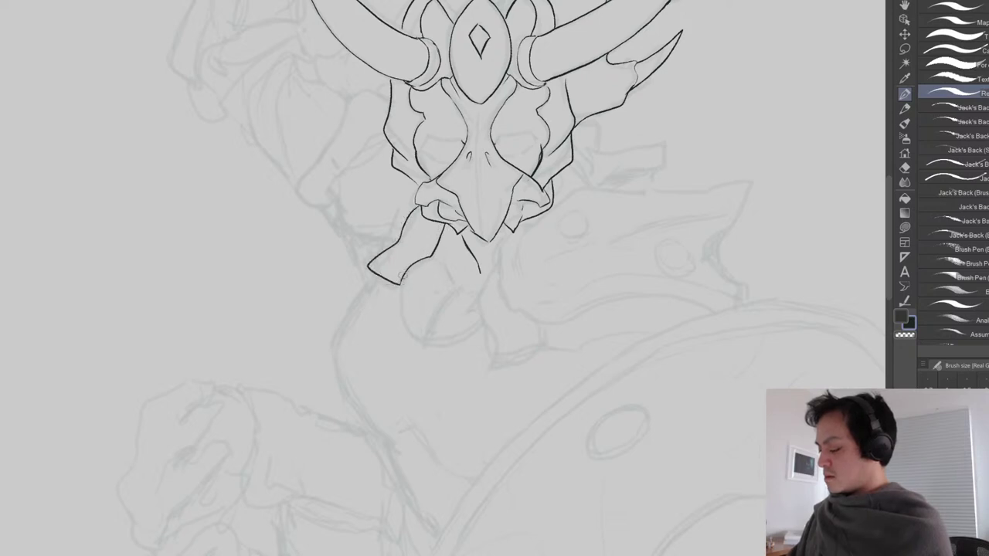
left_click_drag(401, 282, 425, 262)
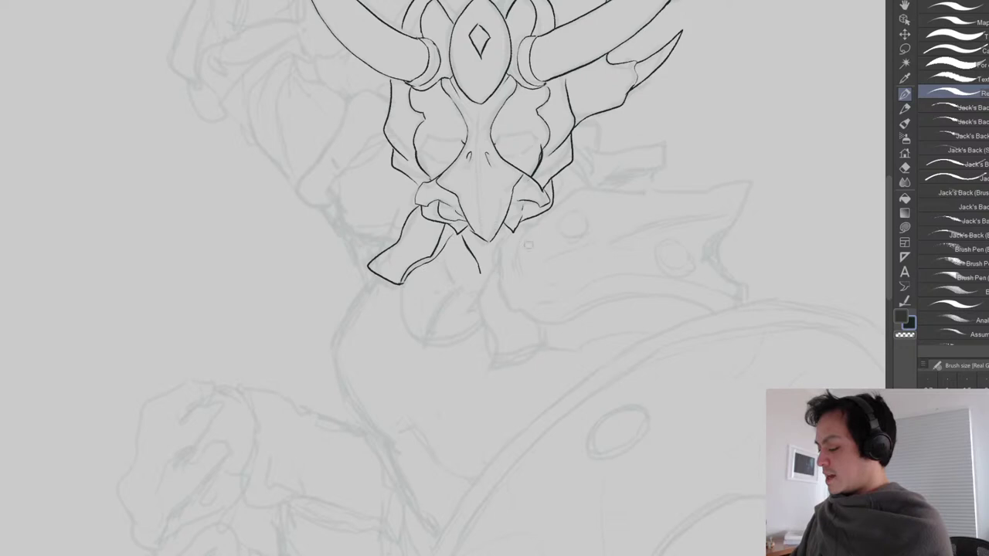
mouse_move(490, 270)
left_mouse_down()
mouse_move(475, 302)
mouse_move(489, 360)
mouse_move(540, 360)
mouse_move(547, 326)
left_mouse_up()
mouse_move(508, 230)
left_mouse_down()
mouse_move(503, 297)
mouse_move(513, 310)
mouse_move(536, 306)
mouse_move(531, 320)
mouse_move(550, 323)
mouse_move(647, 292)
mouse_move(722, 314)
left_mouse_up()
mouse_move(570, 379)
left_mouse_down()
mouse_move(549, 330)
mouse_move(572, 366)
left_mouse_up()
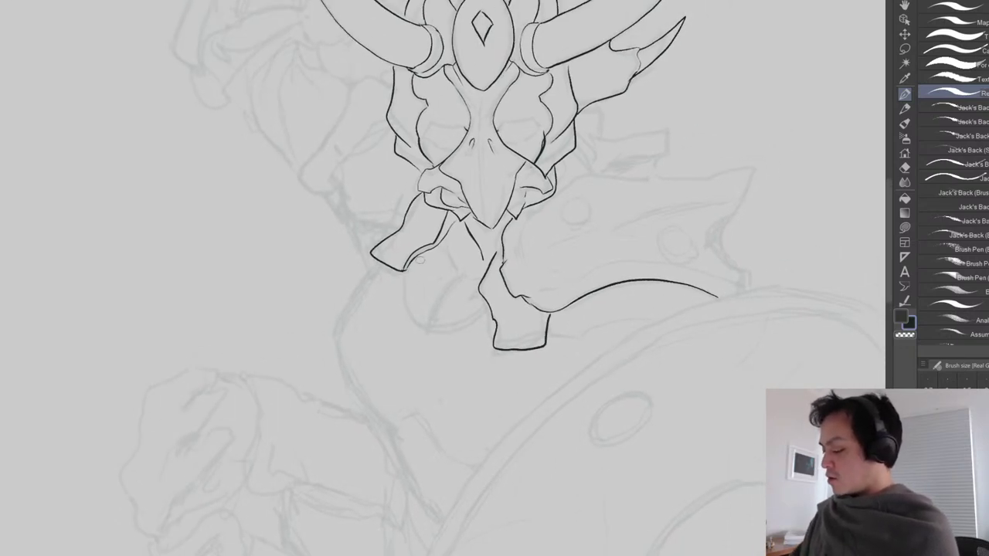
Ink the rounded chest form between the collar flaps with its inner creases, and darken the two nostrils on the beak.
mouse_move(416, 255)
left_mouse_down()
mouse_move(411, 318)
mouse_move(432, 332)
mouse_move(480, 314)
left_mouse_up()
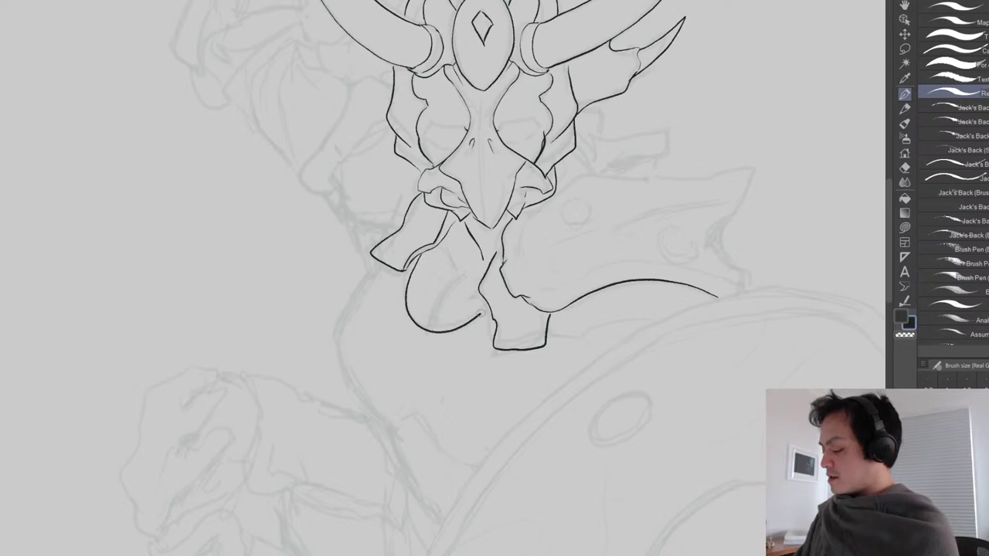
left_click_drag(458, 281, 441, 309)
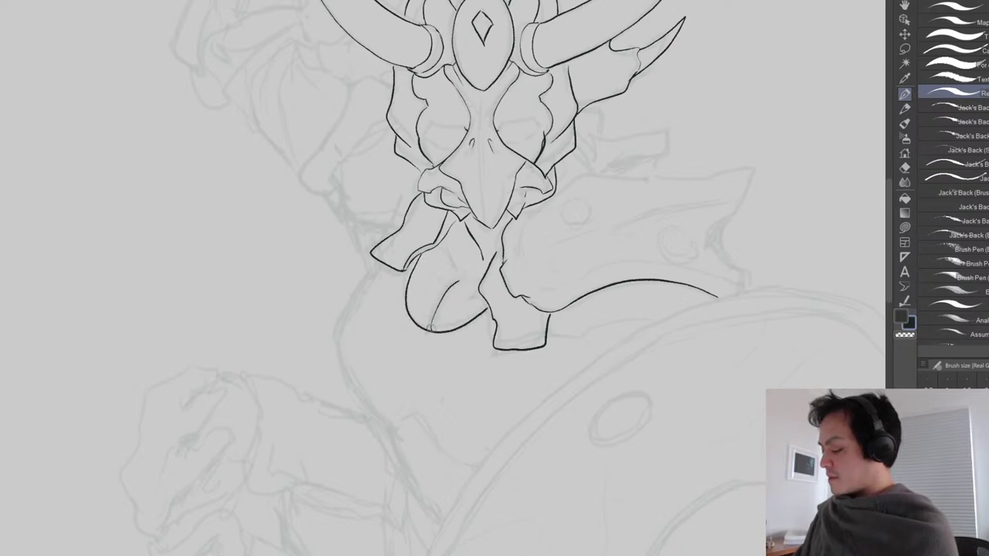
left_click_drag(450, 263, 456, 279)
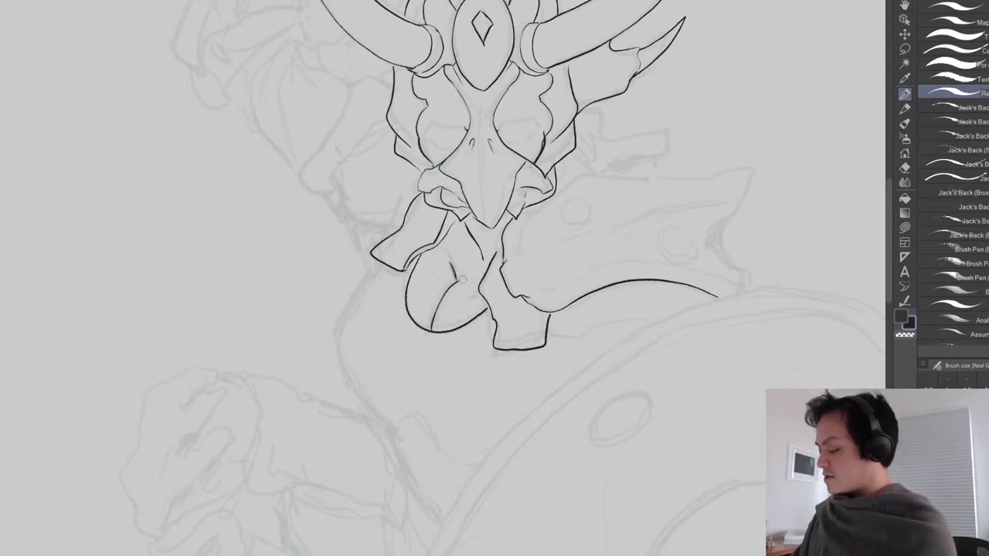
left_click_drag(447, 232, 446, 259)
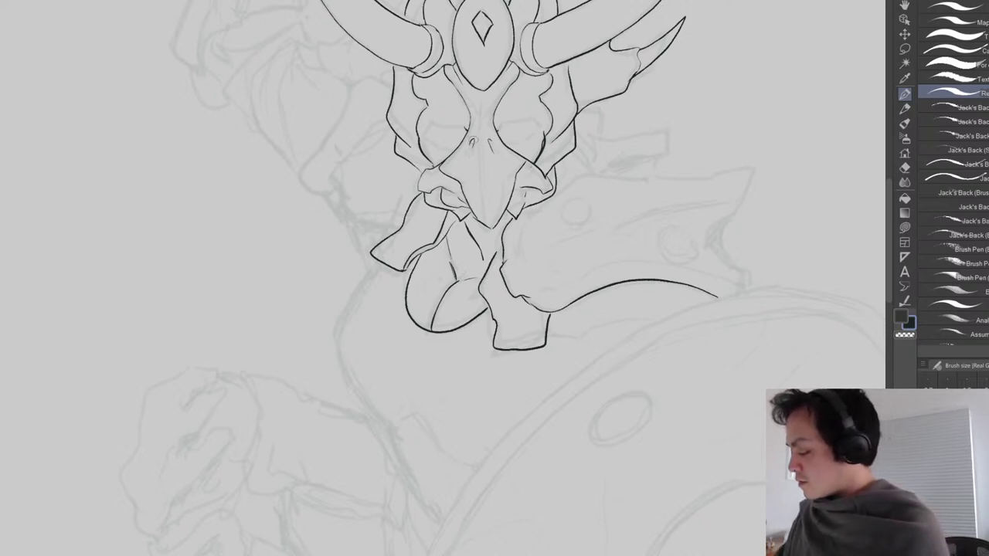
left_click_drag(473, 141, 472, 149)
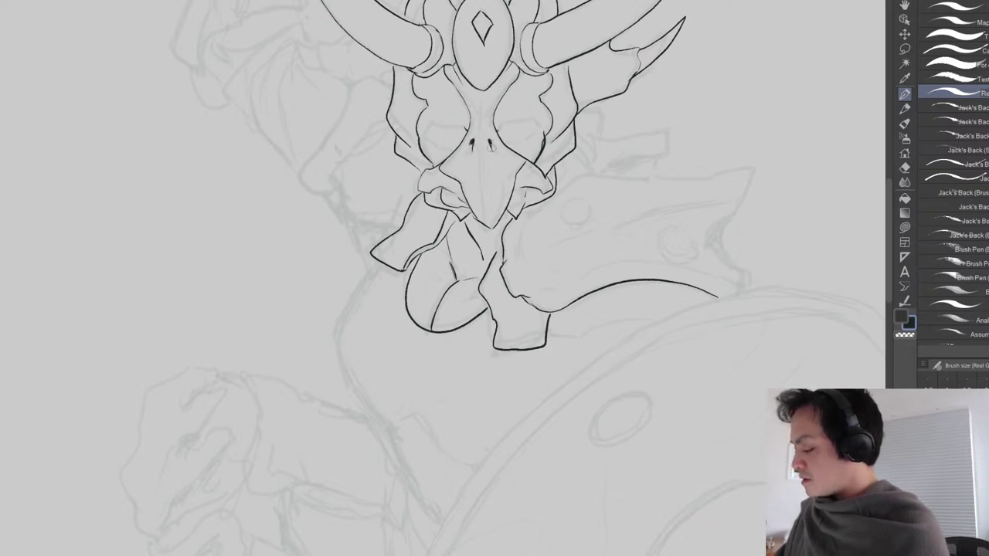
Ink the torso's left contour from the collar flap, bulging around the belly and down to the shield's rim.
left_click_drag(476, 413, 502, 402)
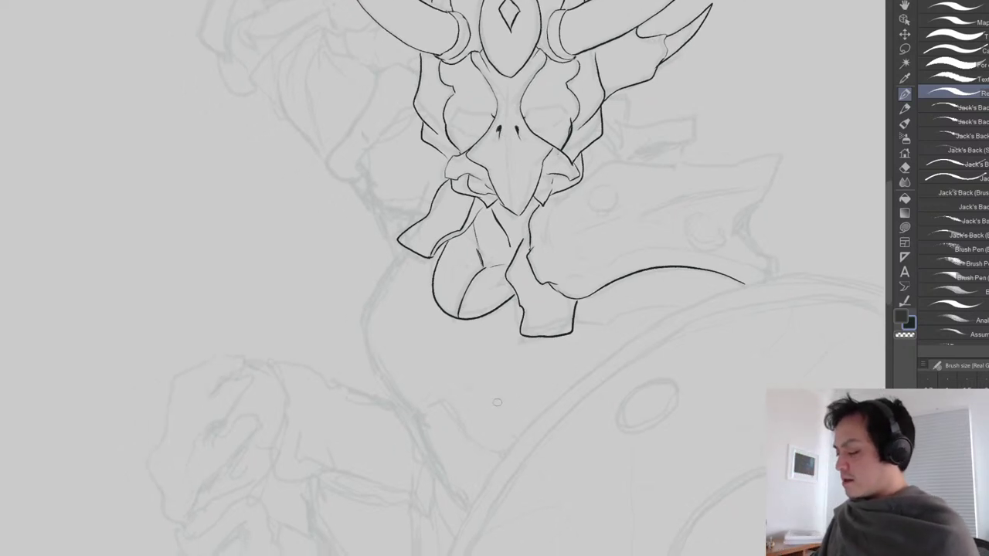
mouse_move(404, 248)
left_mouse_down()
mouse_move(363, 328)
mouse_move(386, 383)
mouse_move(422, 418)
mouse_move(411, 379)
left_mouse_up()
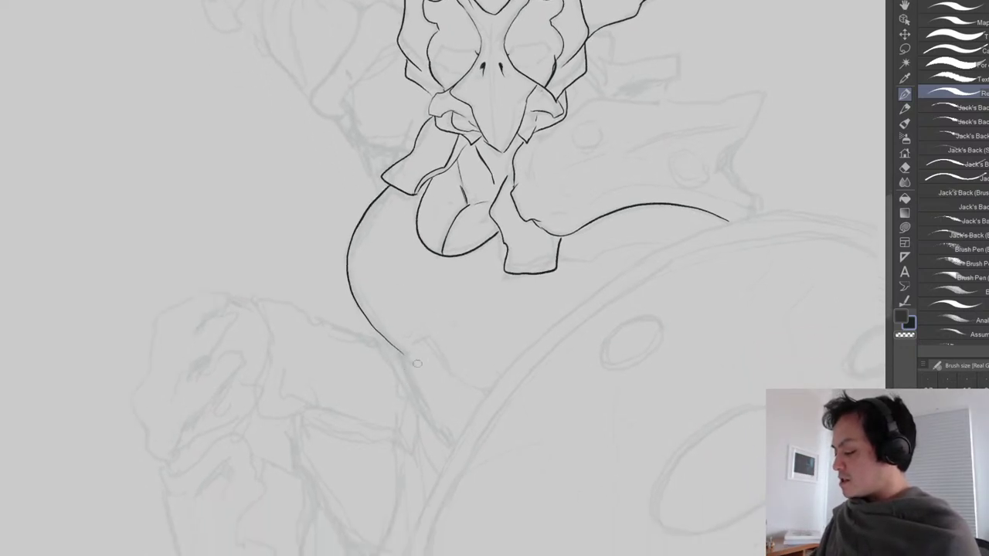
mouse_move(394, 346)
left_mouse_down()
mouse_move(423, 421)
mouse_move(447, 444)
left_mouse_up()
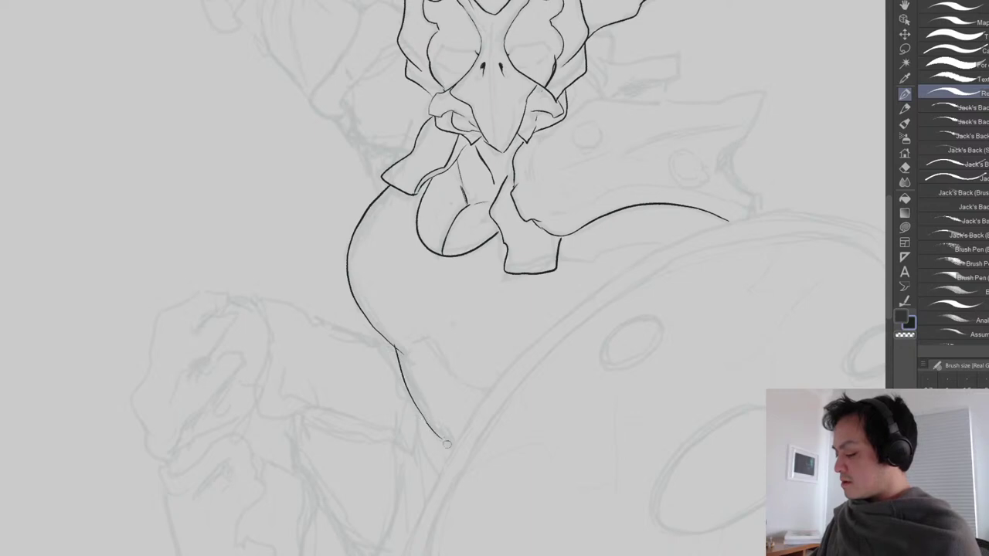
left_click_drag(409, 361, 429, 466)
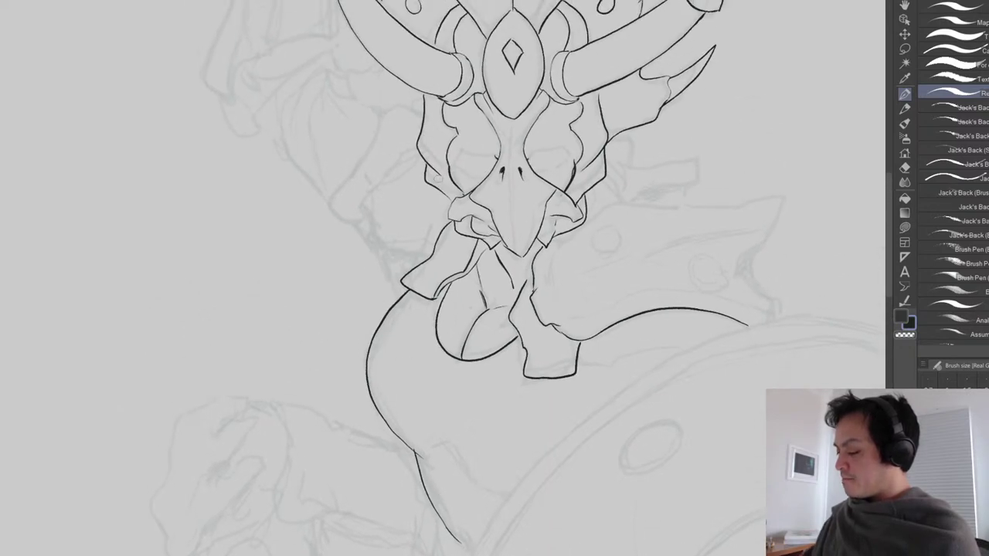
Ink the two overlapping shoulder pieces left of the mask, adding a short crease on the outer one.
mouse_move(424, 147)
left_mouse_down()
mouse_move(390, 158)
mouse_move(359, 207)
mouse_move(369, 224)
mouse_move(378, 198)
mouse_move(391, 258)
mouse_move(421, 251)
left_mouse_up()
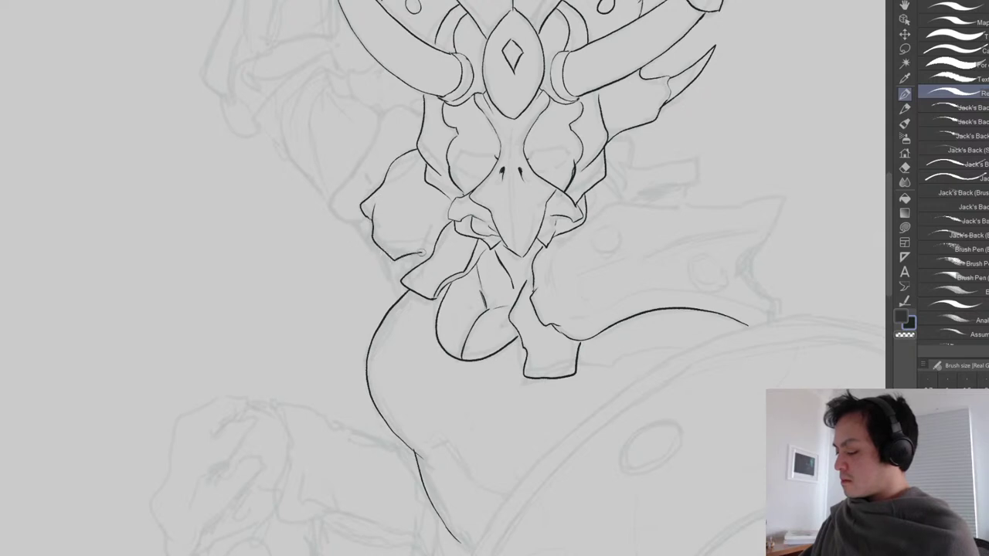
left_click_drag(449, 409, 375, 386)
key("ctrl+minus")
scroll(401, 389, "up", 3)
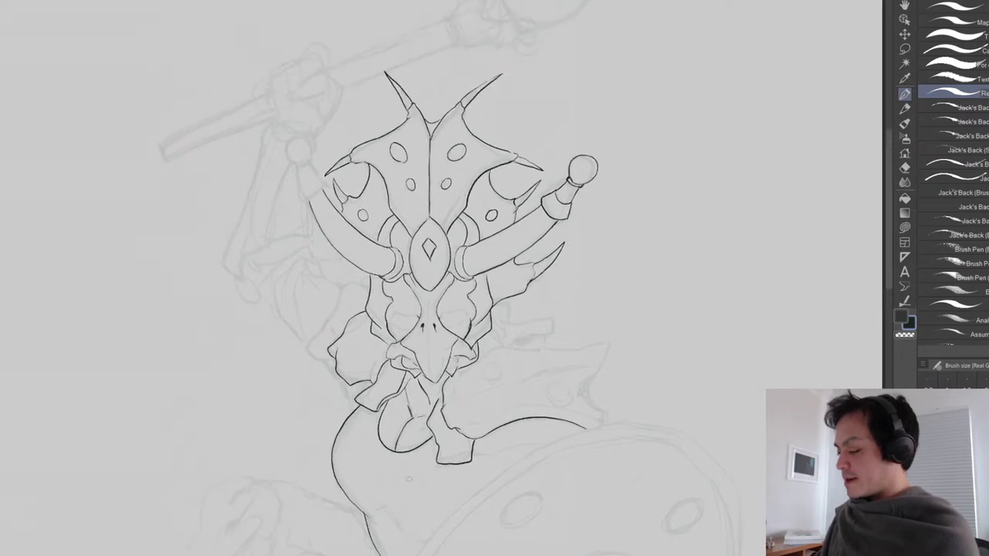
mouse_move(301, 347)
left_mouse_down()
mouse_move(315, 356)
mouse_move(274, 336)
mouse_move(345, 231)
left_mouse_up()
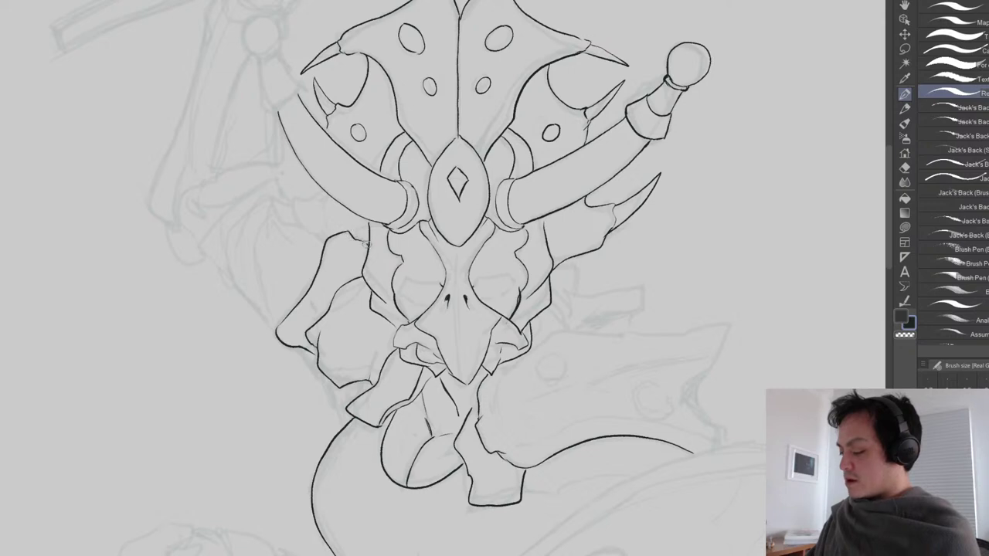
left_click_drag(311, 300, 314, 316)
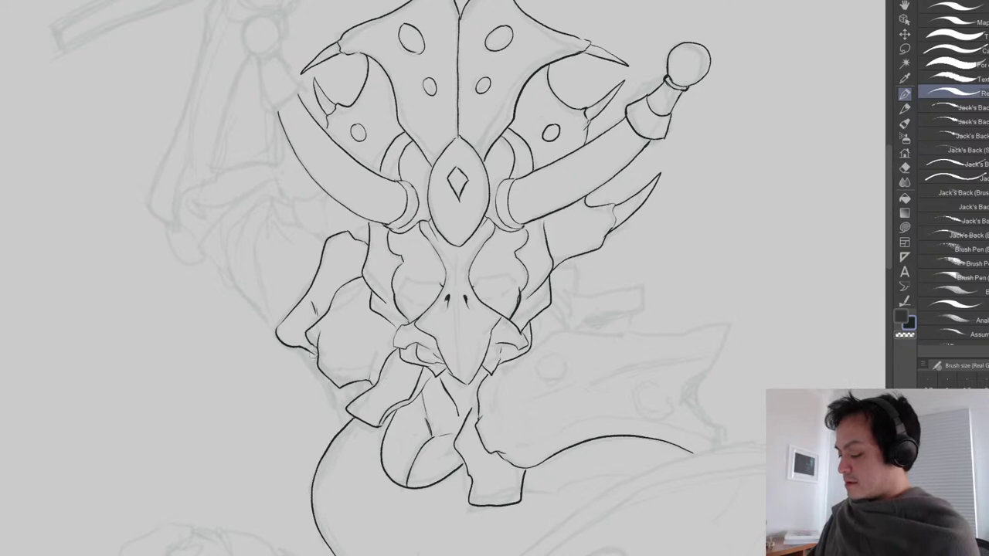
Ink the tapering side lines that connect the underside of the left shoulder pieces to the torso, tidying their ends.
left_click_drag(328, 381, 343, 426)
mouse_move(304, 349)
left_mouse_down()
mouse_move(345, 423)
mouse_move(381, 397)
left_mouse_up()
key("e")
key("p")
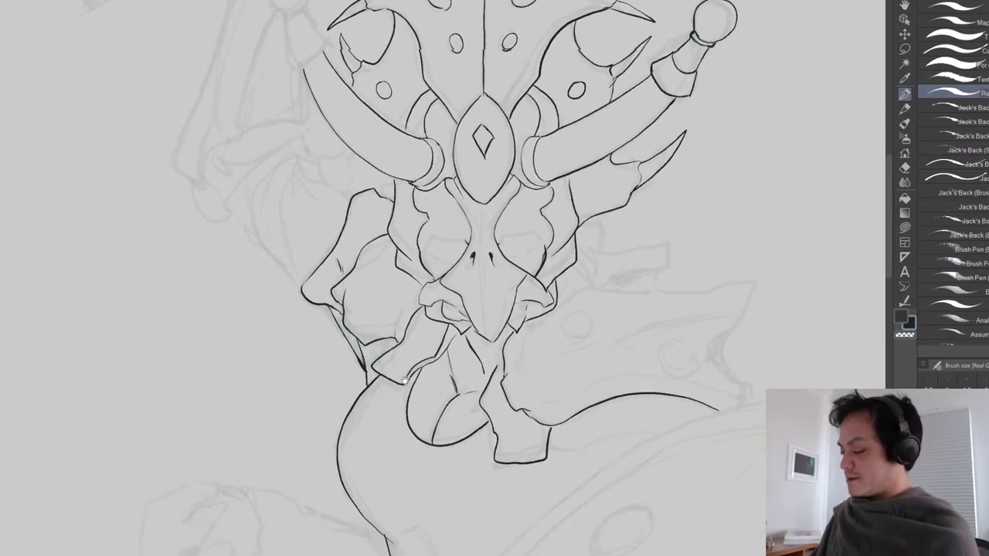
Ink the elbow and upper-arm contours of the creature's raised arm over the sketch.
scroll(421, 381, "down", 4)
key("ctrl+plus")
key("ctrl+plus")
key("ctrl+plus")
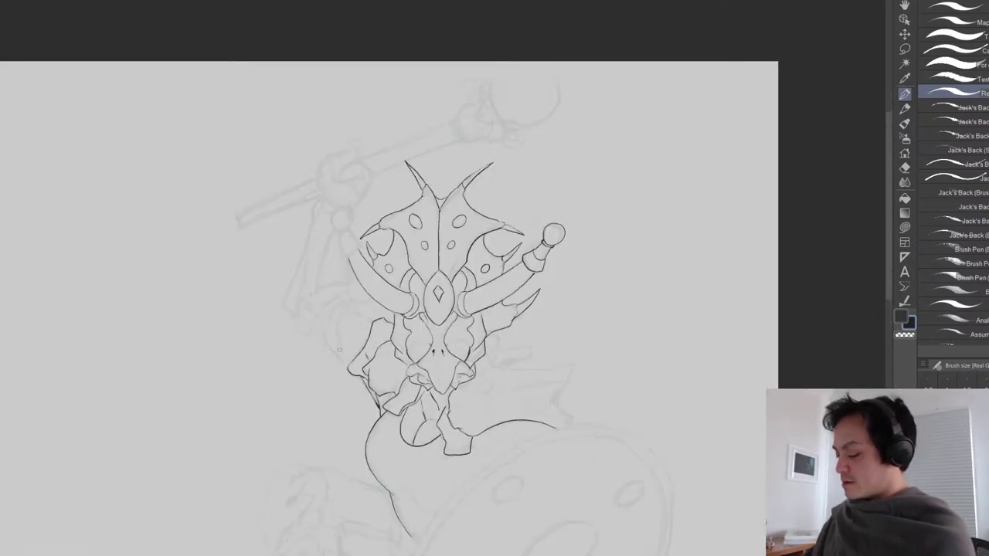
left_click_drag(323, 316, 344, 368)
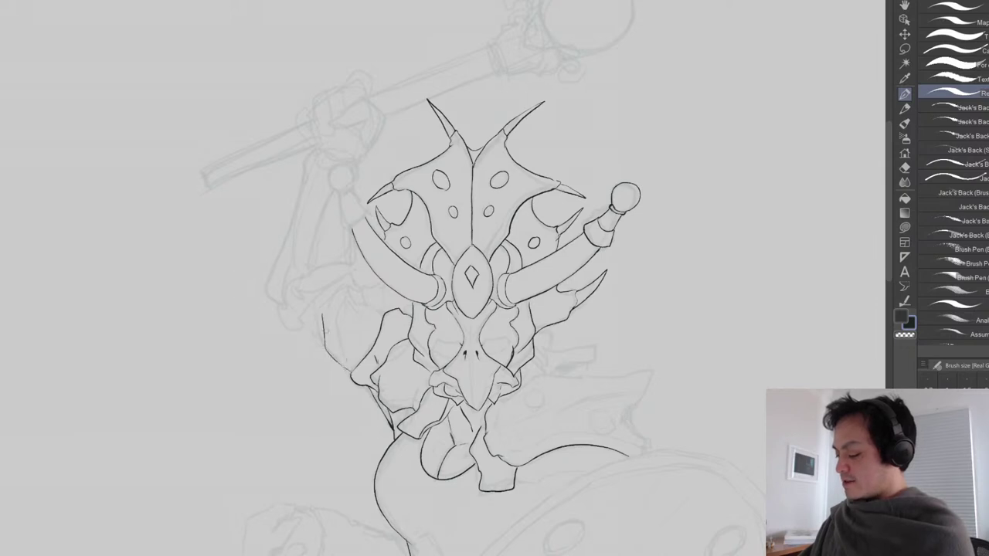
left_click_drag(282, 299, 308, 335)
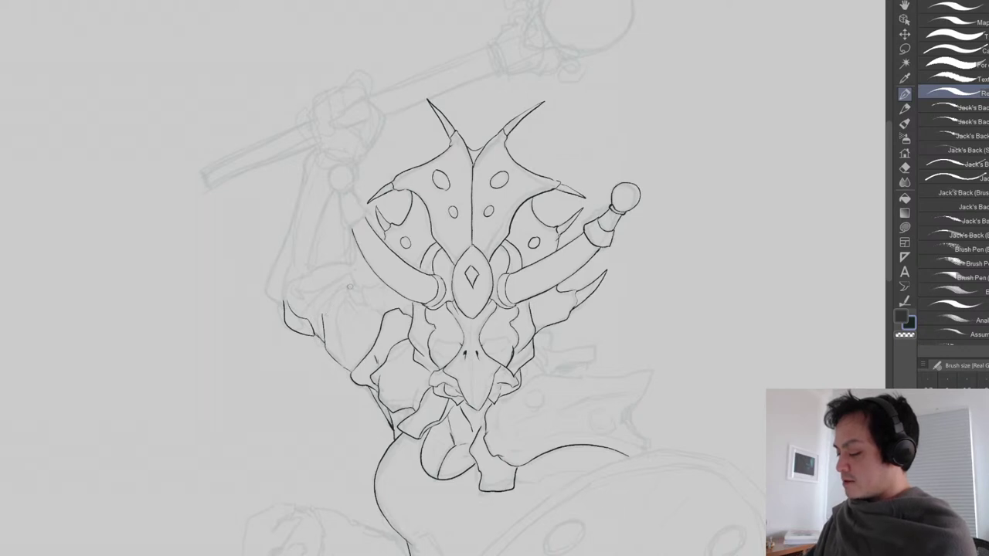
left_click_drag(354, 289, 330, 307)
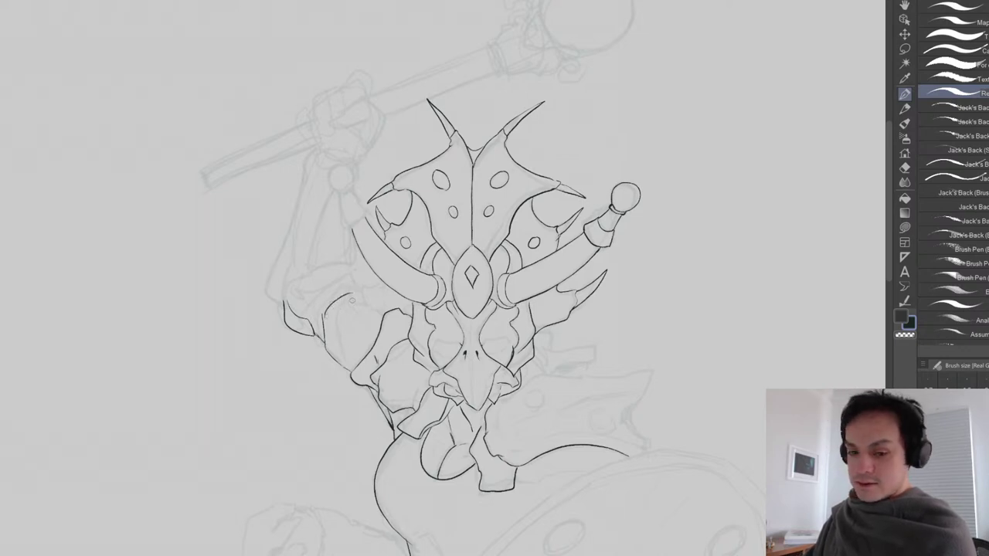
left_click_drag(378, 291, 416, 282)
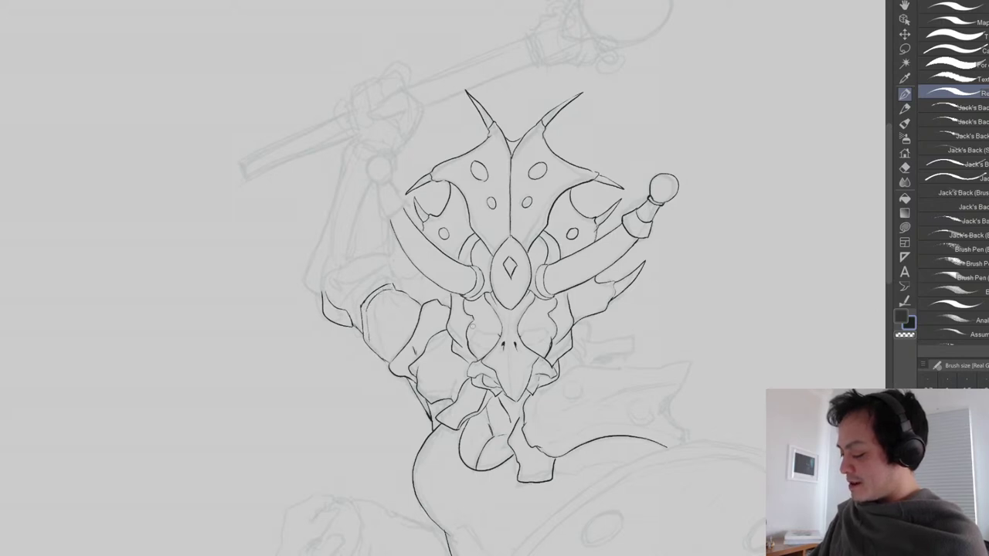
Refine the raised upper arm by erasing stray line parts and redrawing its inner rim and lower muscle edge.
key("e")
key("p")
left_click_drag(368, 343, 368, 346)
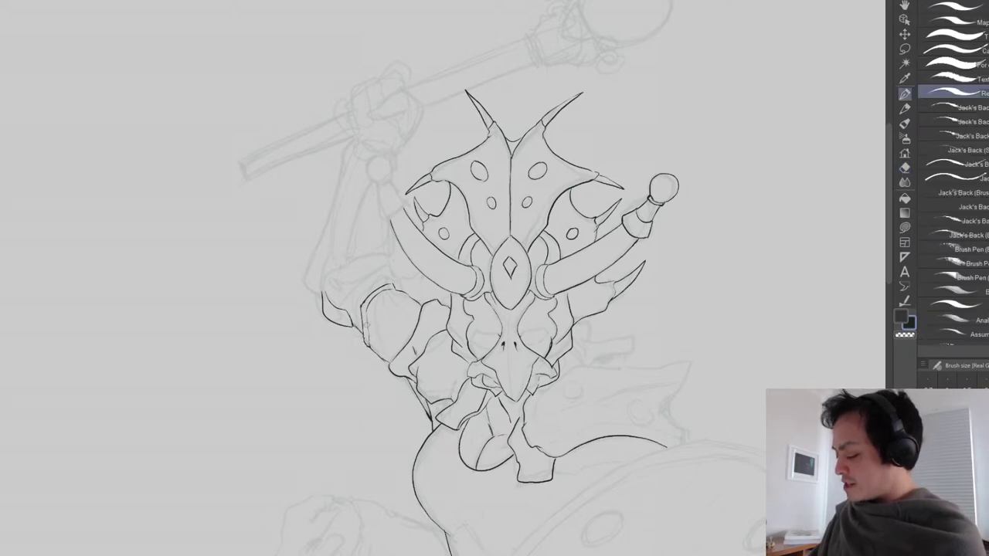
key("e")
key("p")
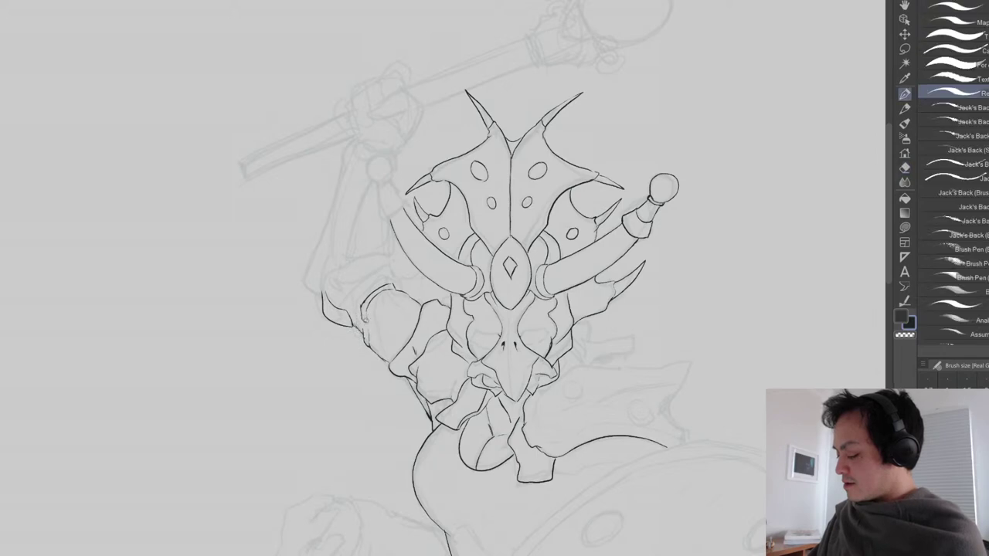
left_click_drag(385, 342, 401, 351)
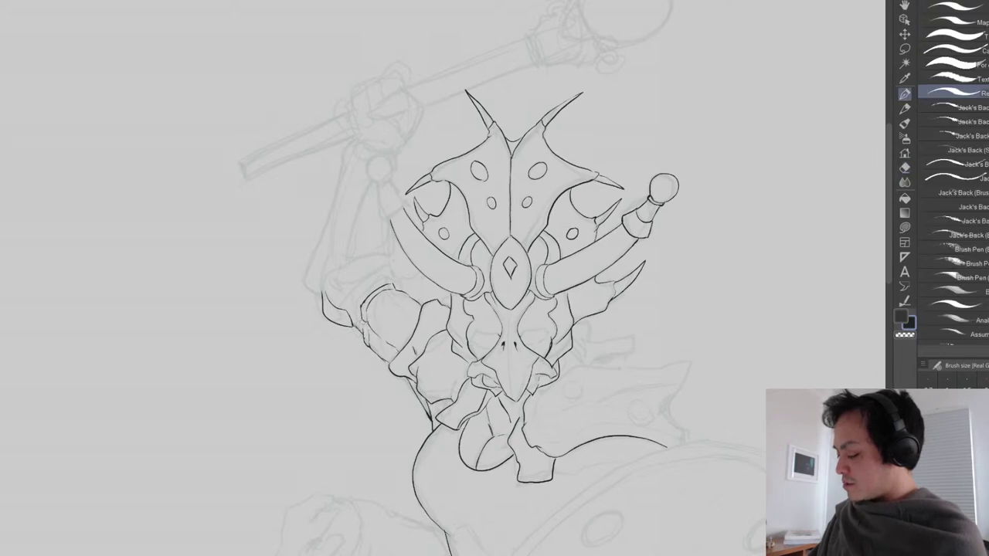
left_click_drag(361, 323, 374, 352)
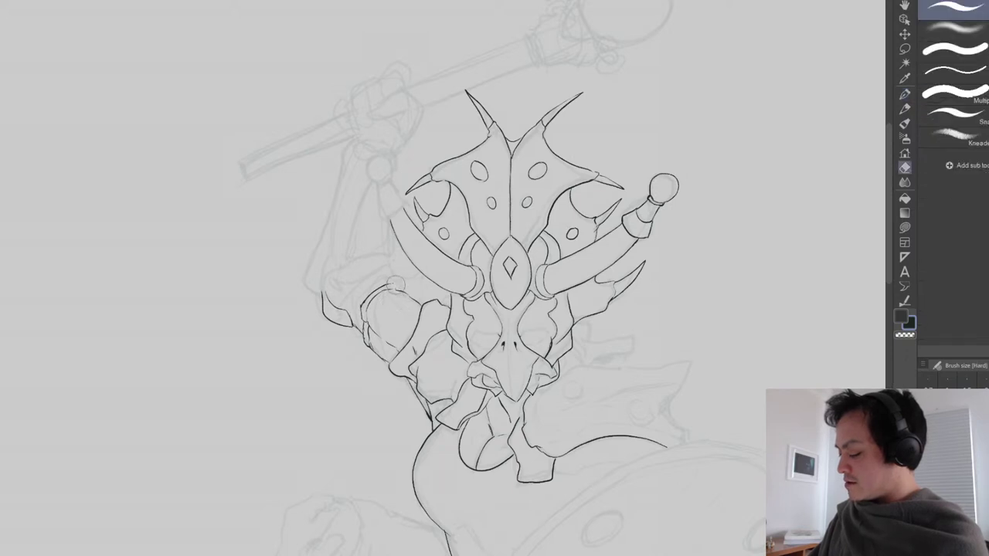
Ink the outline of the shield arm's forearm guard, including its pointed tip and notched end, and tidy the lines.
left_click_drag(427, 423, 461, 421)
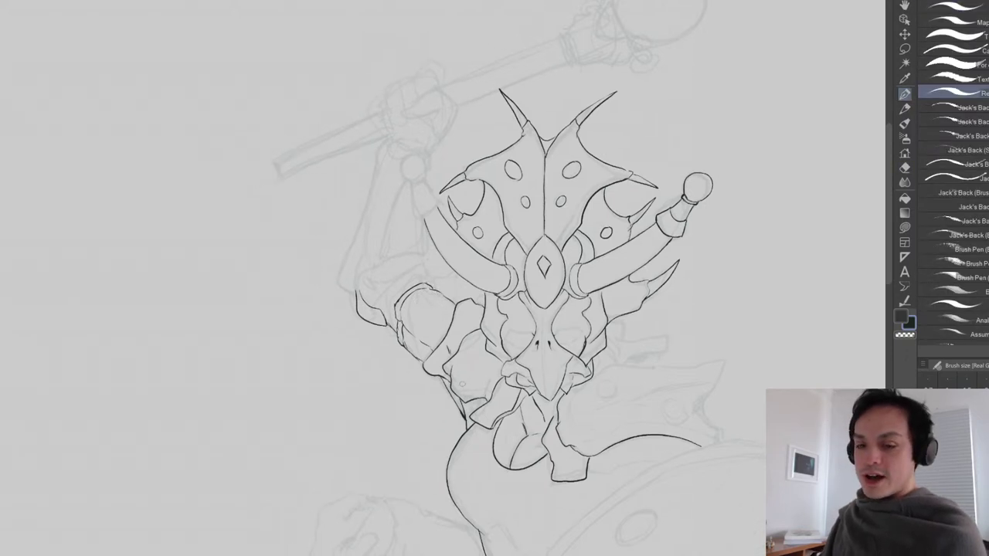
mouse_move(464, 343)
left_mouse_down()
mouse_move(418, 363)
mouse_move(391, 283)
left_mouse_up()
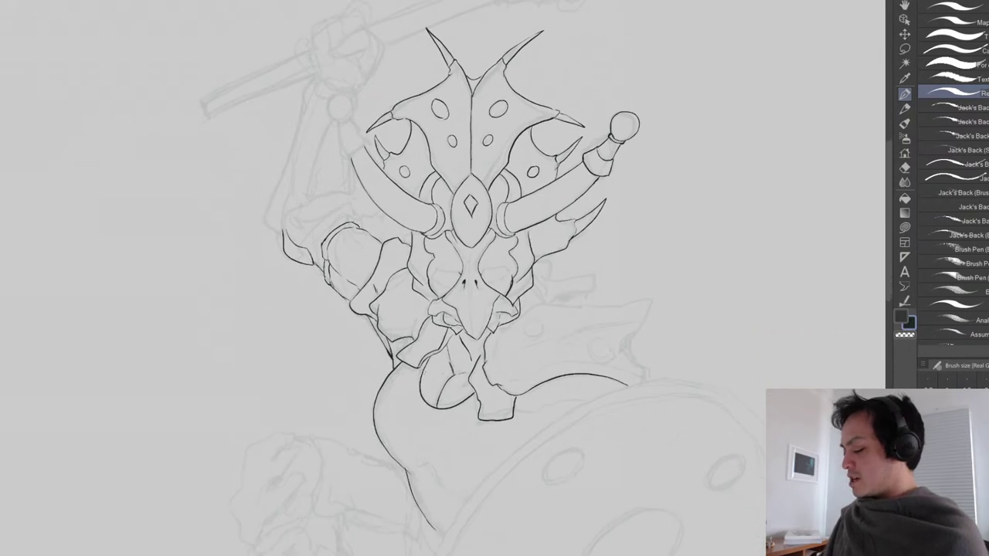
left_click_drag(511, 427, 446, 383)
scroll(457, 414, "down", 2)
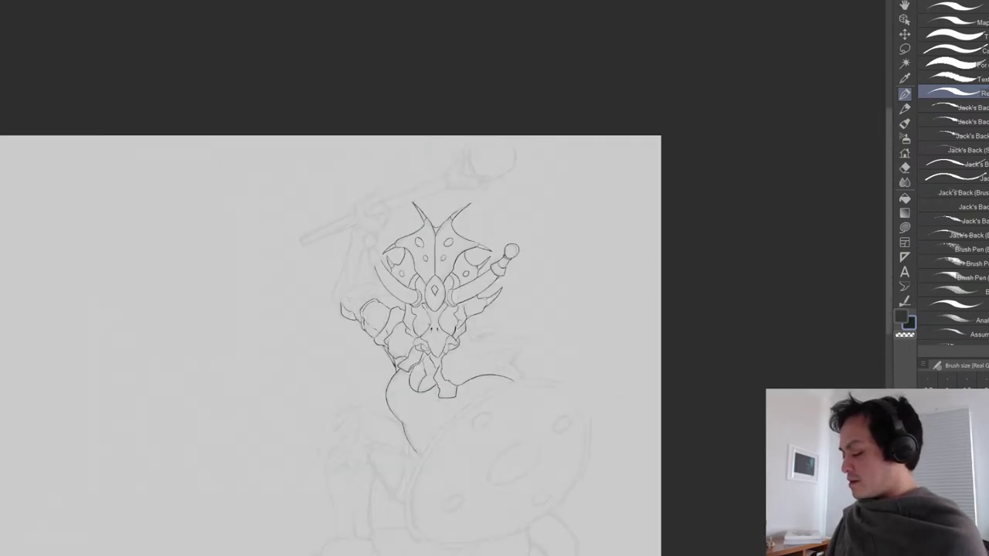
scroll(511, 427, "up", 4)
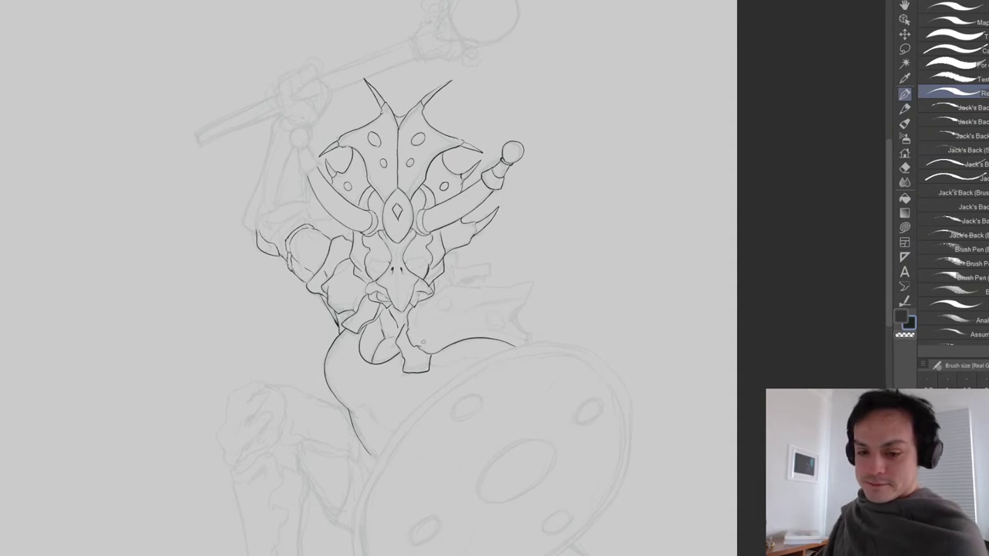
left_click_drag(425, 343, 442, 364)
scroll(441, 366, "up", 3)
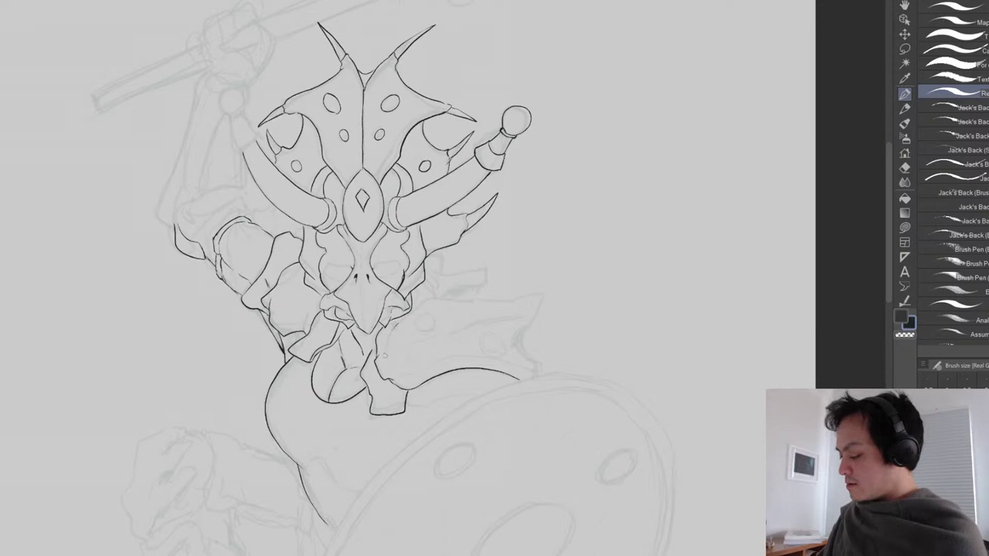
mouse_move(388, 341)
left_mouse_down()
mouse_move(451, 299)
mouse_move(546, 292)
mouse_move(538, 320)
mouse_move(517, 334)
mouse_move(524, 352)
mouse_move(513, 345)
mouse_move(540, 360)
left_mouse_up()
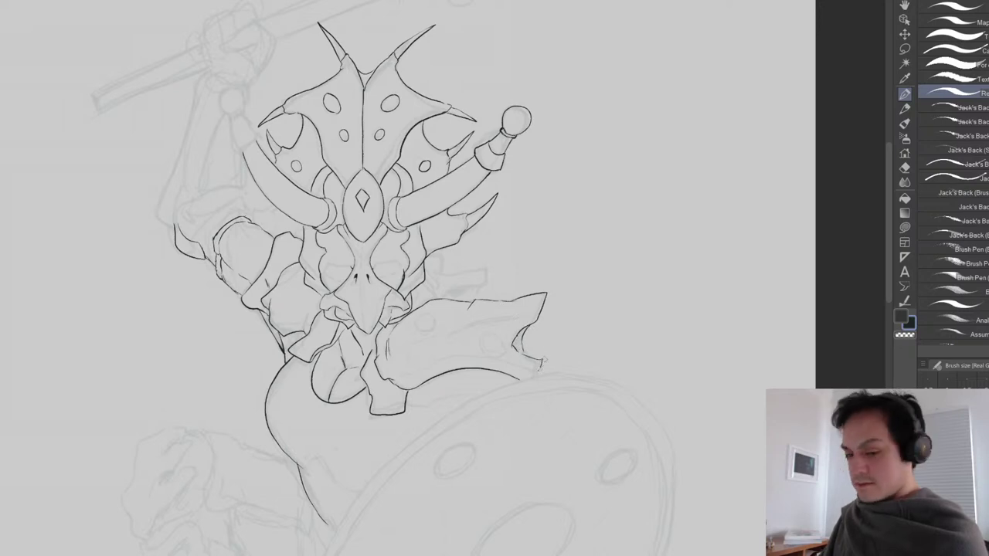
key("e")
key("p")
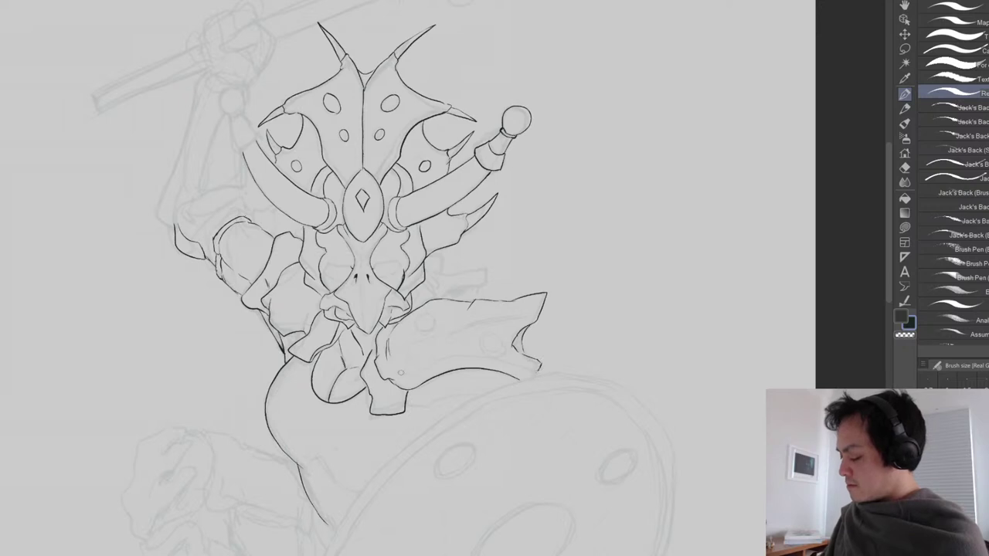
Add the lower rim line, an oval spot and a curved contour line inside the forearm guard.
mouse_move(403, 376)
left_mouse_down()
mouse_move(474, 358)
mouse_move(532, 371)
left_mouse_up()
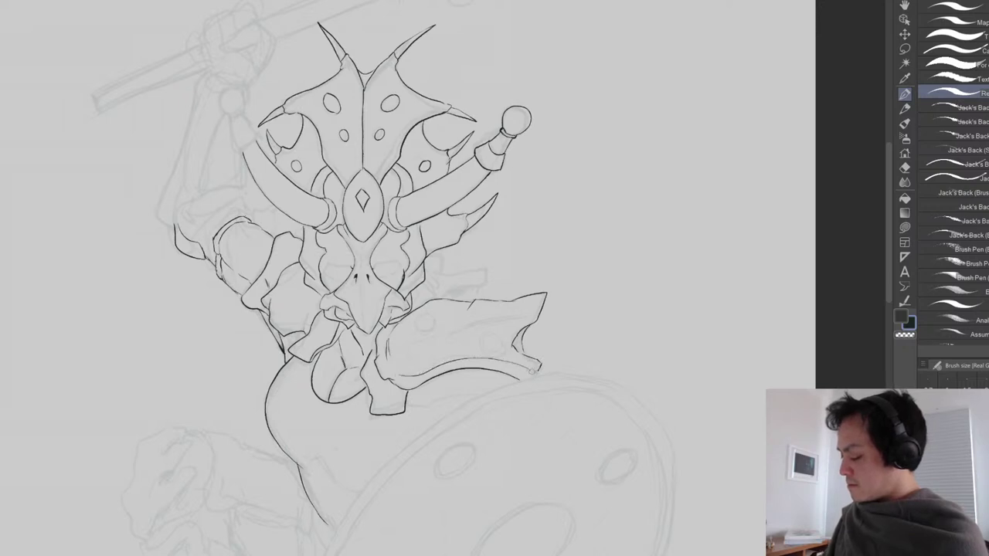
mouse_move(433, 312)
left_mouse_down()
mouse_move(420, 313)
mouse_move(429, 333)
mouse_move(437, 314)
left_mouse_up()
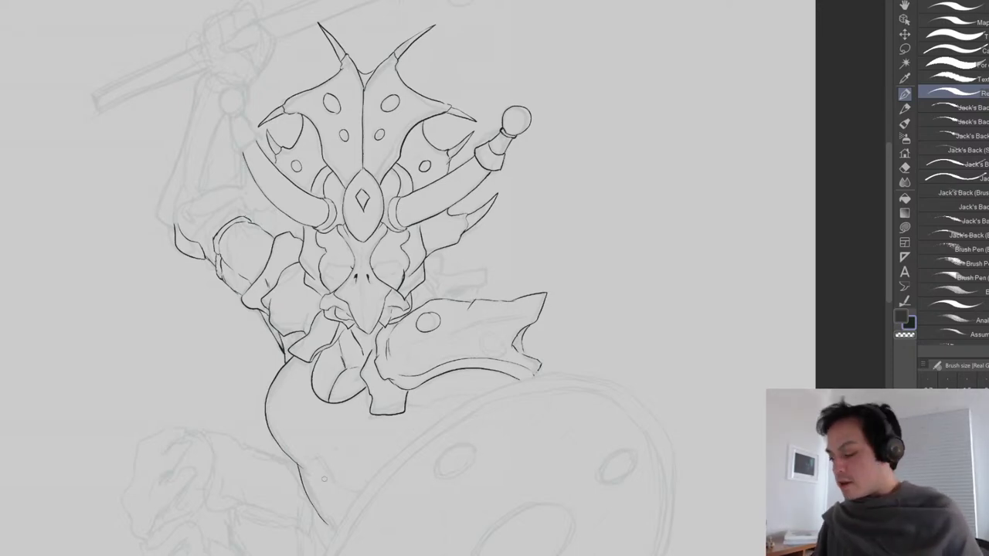
left_click_drag(500, 403, 525, 347)
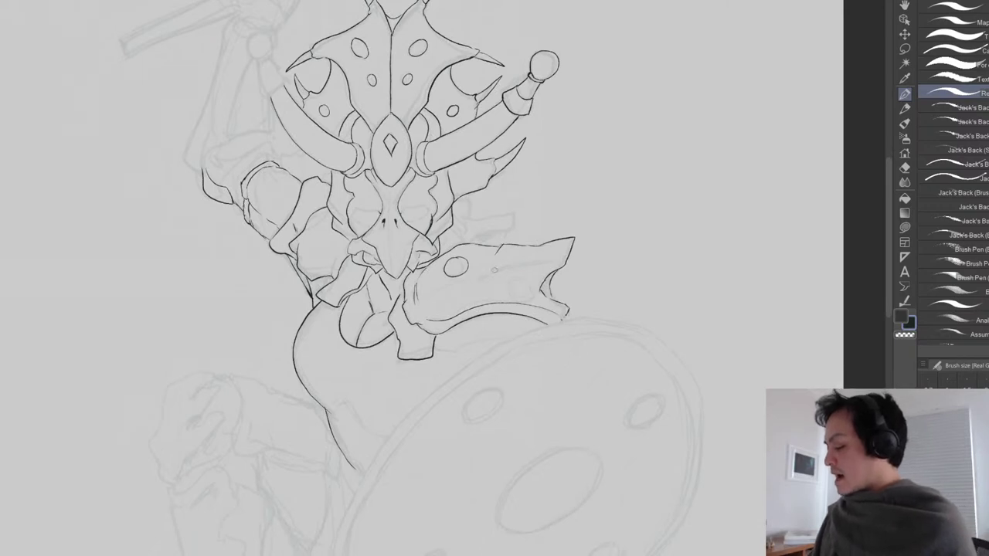
left_click_drag(490, 273, 562, 259)
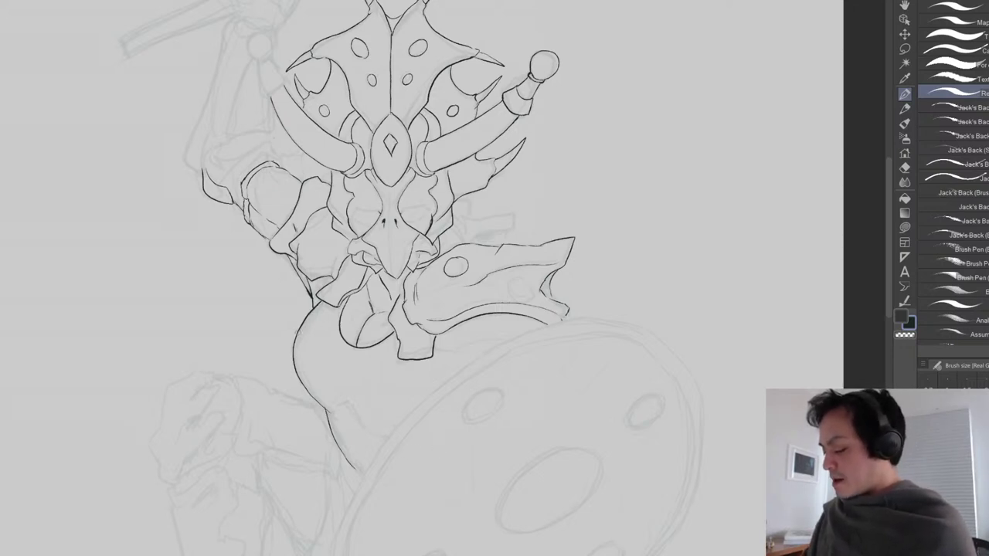
Ink the angled fold at the waist and thicken the torso's outer contour.
left_click_drag(310, 396, 330, 419)
left_click_drag(292, 363, 302, 325)
mouse_move(335, 391)
left_mouse_down()
mouse_move(317, 326)
mouse_move(366, 375)
left_mouse_up()
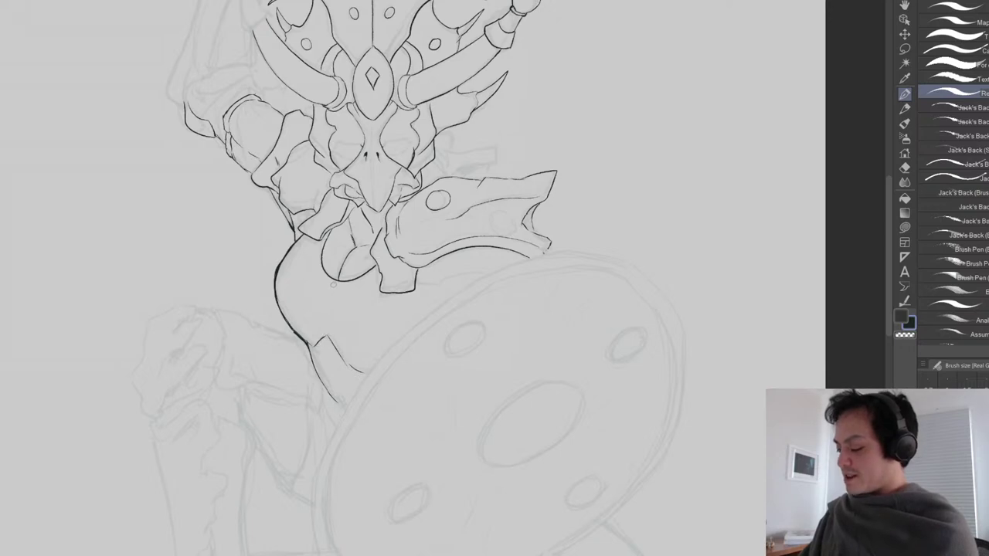
Draw a double seam line down the torso from the collar and continue it diagonally to the shield's edge.
left_click_drag(333, 281, 329, 335)
left_click_drag(337, 282, 331, 337)
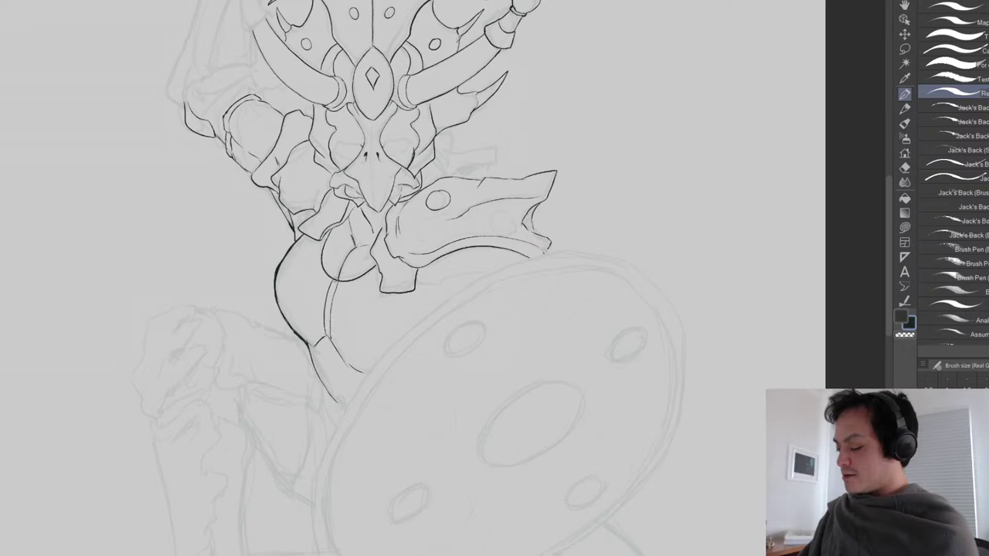
mouse_move(338, 277)
left_mouse_down()
mouse_move(330, 343)
mouse_move(341, 276)
left_mouse_up()
mouse_move(331, 337)
left_mouse_down()
mouse_move(308, 352)
mouse_move(337, 338)
mouse_move(370, 369)
left_mouse_up()
left_click_drag(332, 340, 368, 373)
Thicken the contours around the armpit and underside of the raised arm's shoulder.
left_click_drag(391, 407, 402, 372)
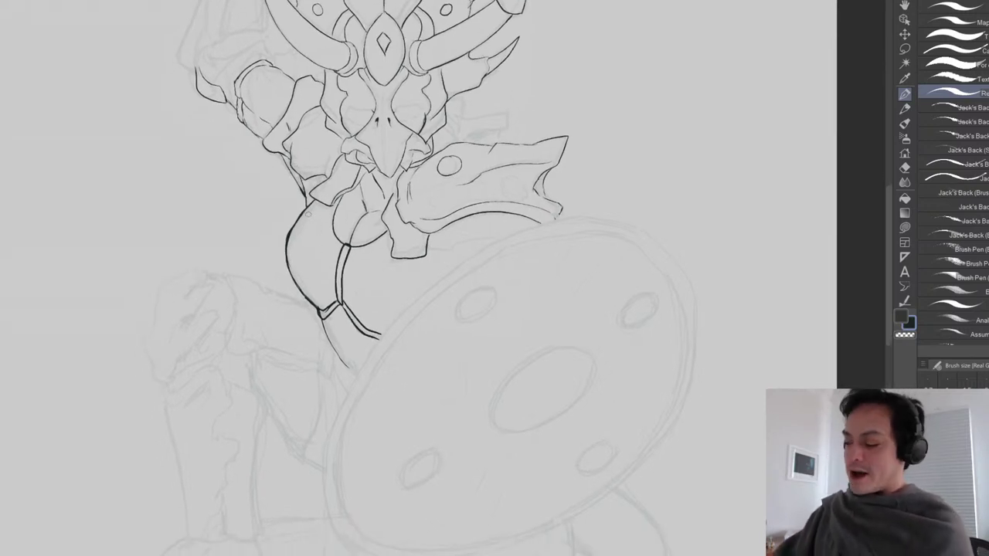
mouse_move(278, 152)
left_mouse_down()
mouse_move(307, 203)
mouse_move(295, 173)
mouse_move(326, 174)
mouse_move(331, 163)
mouse_move(305, 177)
mouse_move(326, 174)
left_mouse_up()
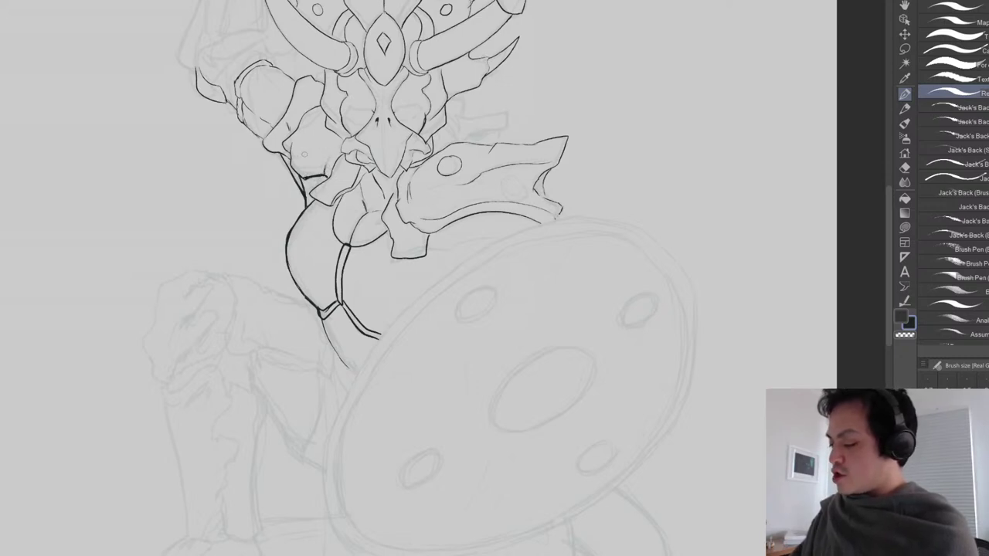
left_click_drag(289, 149, 306, 179)
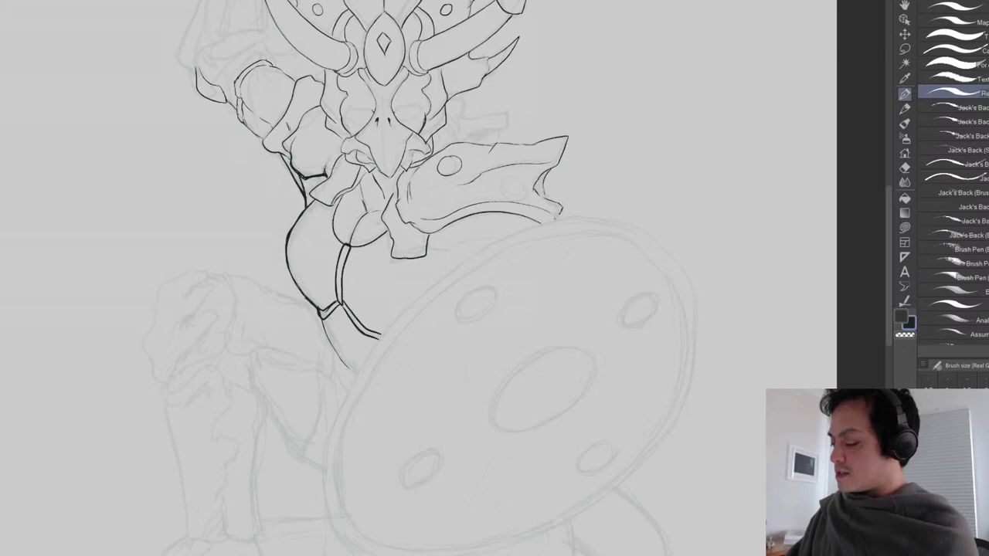
left_click_drag(287, 154, 293, 141)
Thicken the forearm guard's elbow edge and clean up the line at its lower end corner.
left_click_drag(471, 265, 454, 265)
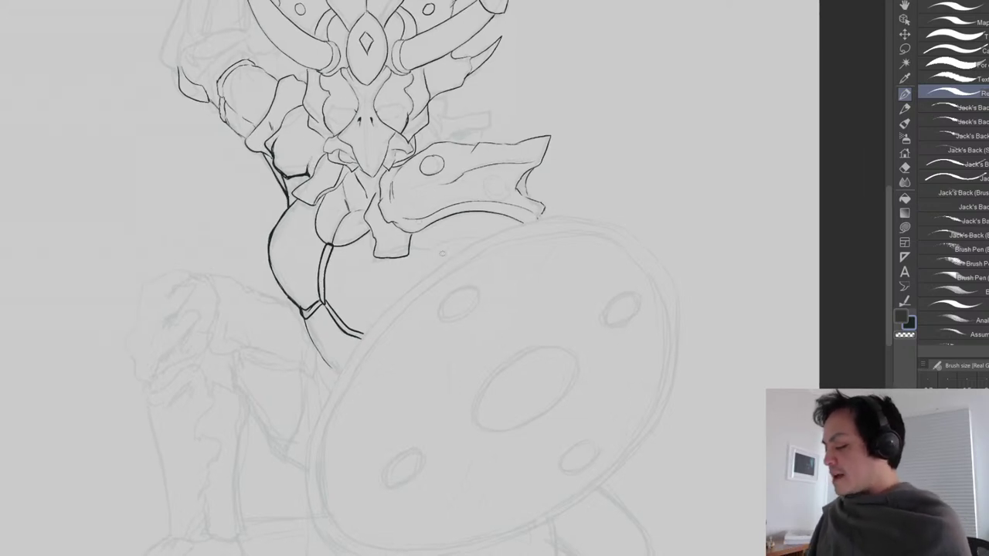
key("e")
key("p")
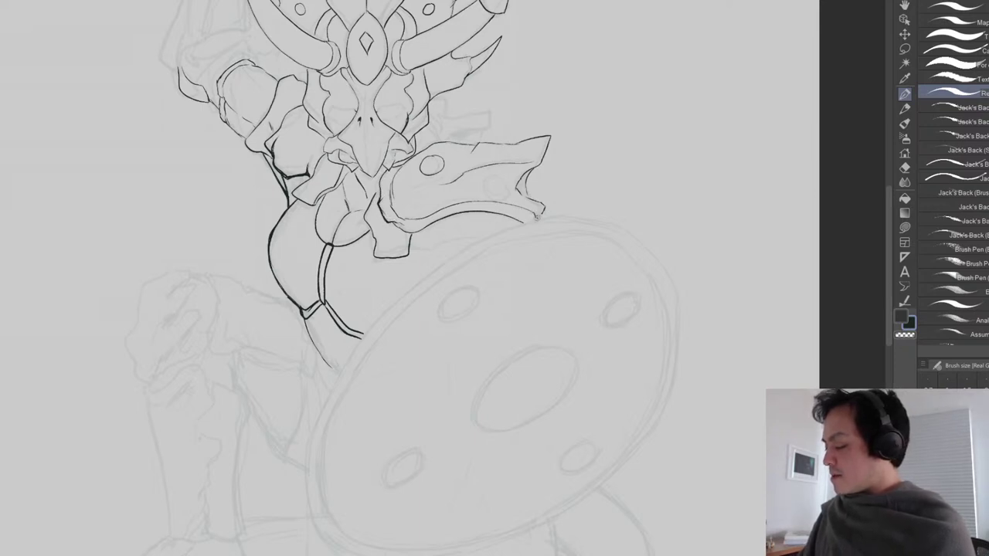
left_click_drag(546, 202, 544, 205)
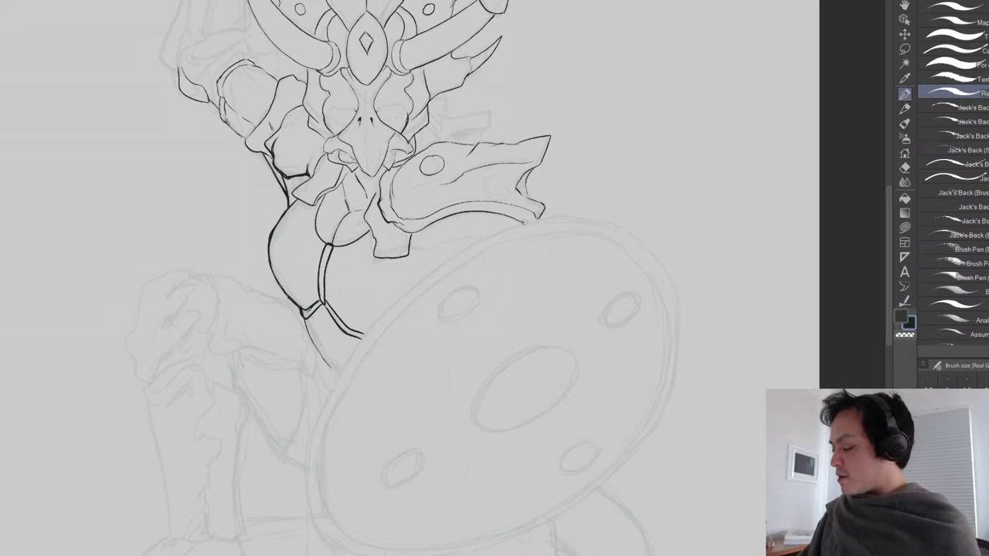
Add a second parallel line around the rounded collar below the head and clean up where it meets the torso seam.
mouse_move(480, 295)
left_mouse_down()
mouse_move(477, 272)
mouse_move(551, 170)
left_mouse_up()
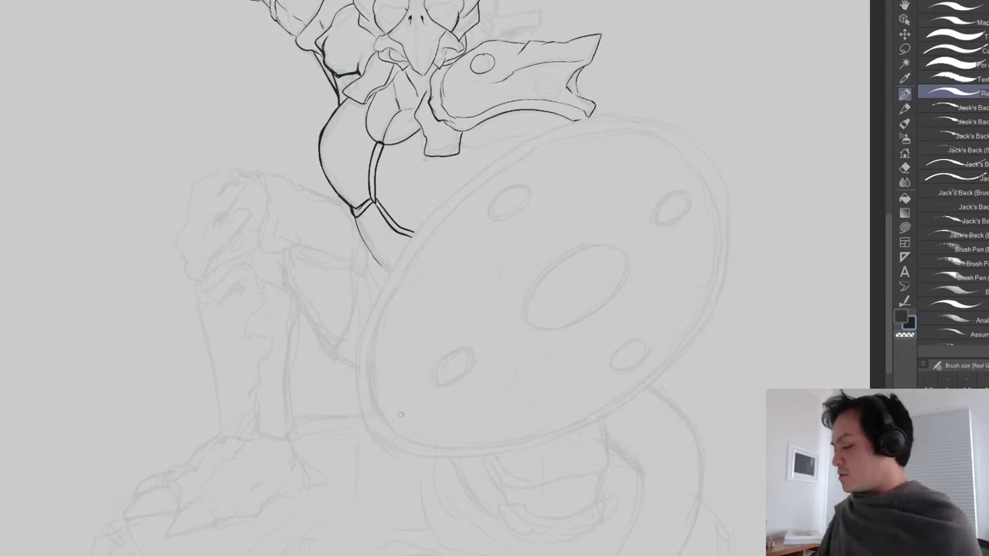
left_click_drag(483, 167, 337, 309)
key("e")
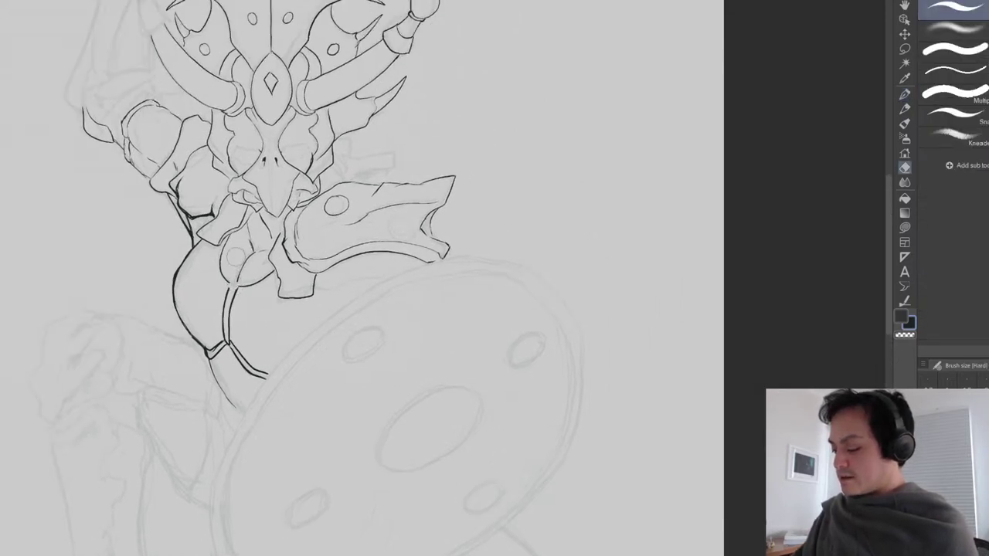
key("p")
mouse_move(218, 246)
left_mouse_down()
mouse_move(228, 288)
mouse_move(271, 270)
left_mouse_up()
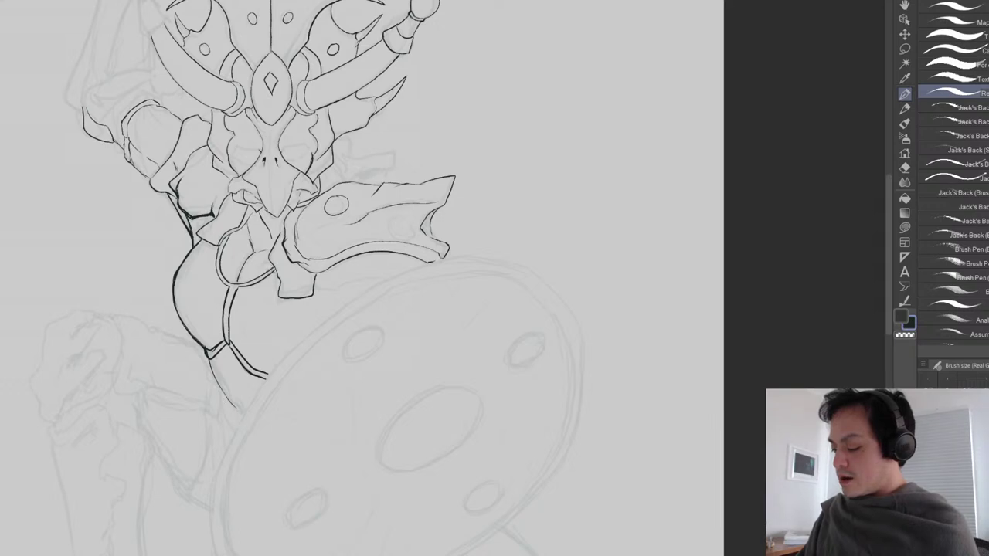
key("e")
key("p")
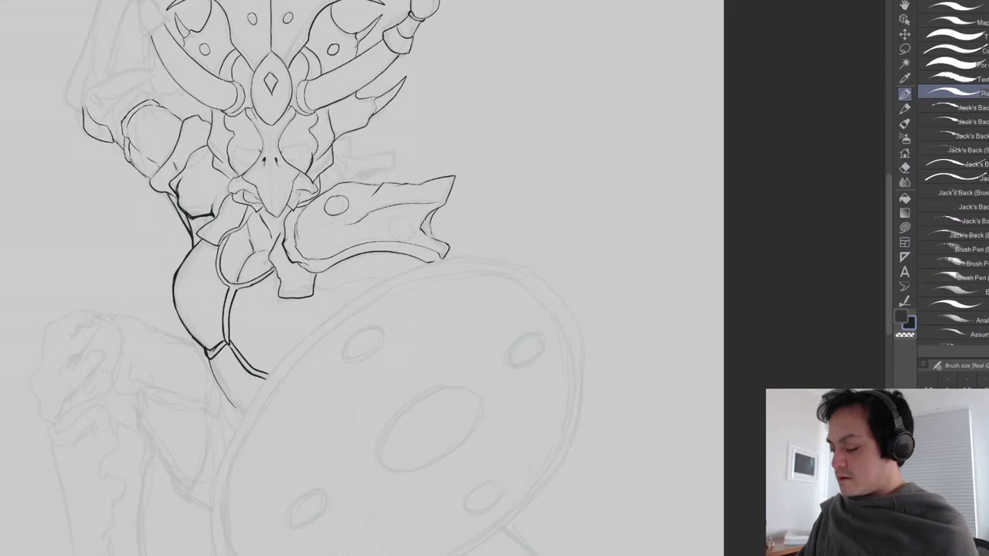
mouse_move(233, 236)
left_mouse_down()
mouse_move(222, 258)
mouse_move(253, 211)
mouse_move(275, 245)
left_mouse_up()
Ink a short curved contour beside the lower waist, running down to the shield's edge.
left_click_drag(366, 465, 404, 367)
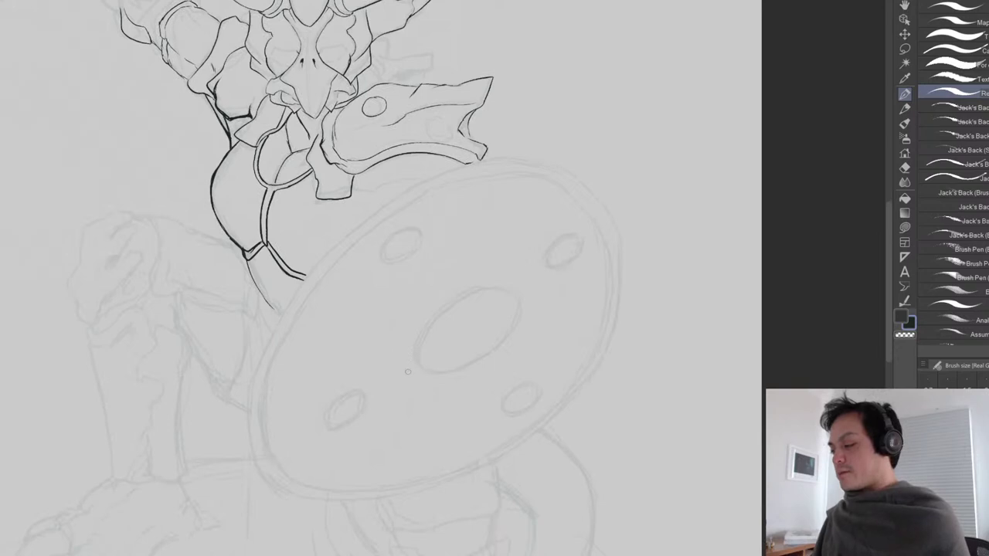
scroll(404, 367, "down", 4)
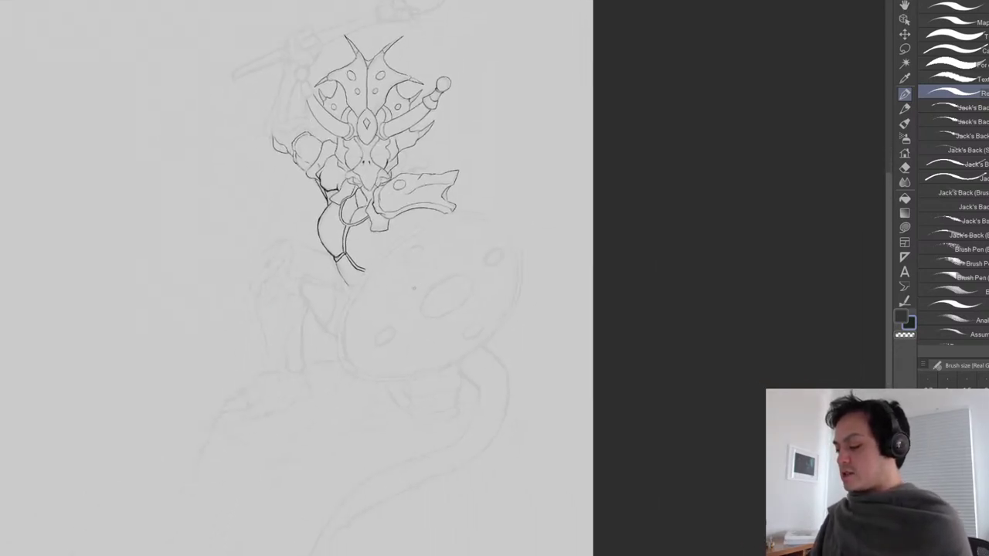
scroll(411, 293, "up", 3)
left_click_drag(277, 269, 335, 337)
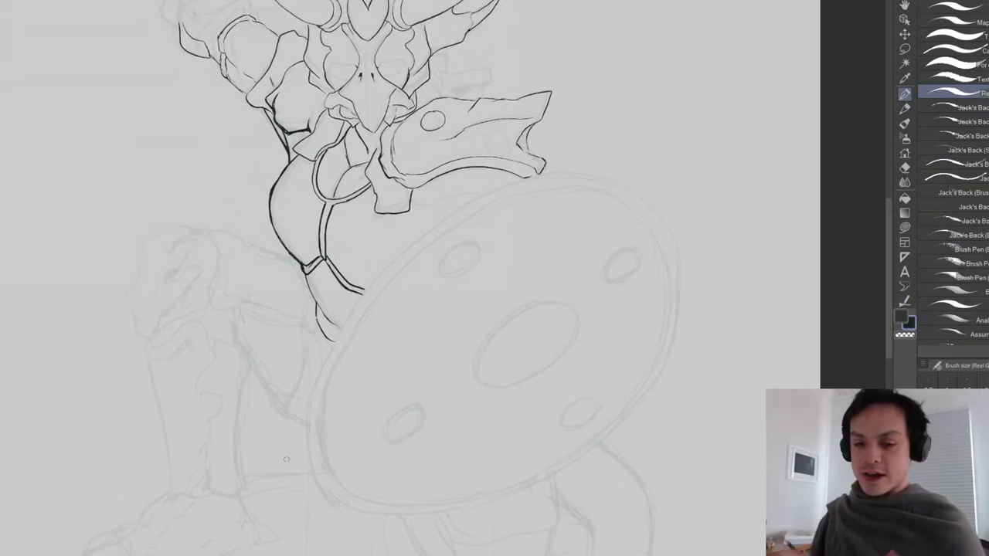
Ink the jagged plates behind the shoulder armour and the short contour running from the chest strap to the shield, cleaning up their overlaps.
left_click_drag(462, 365, 449, 332)
scroll(487, 279, "down", 1)
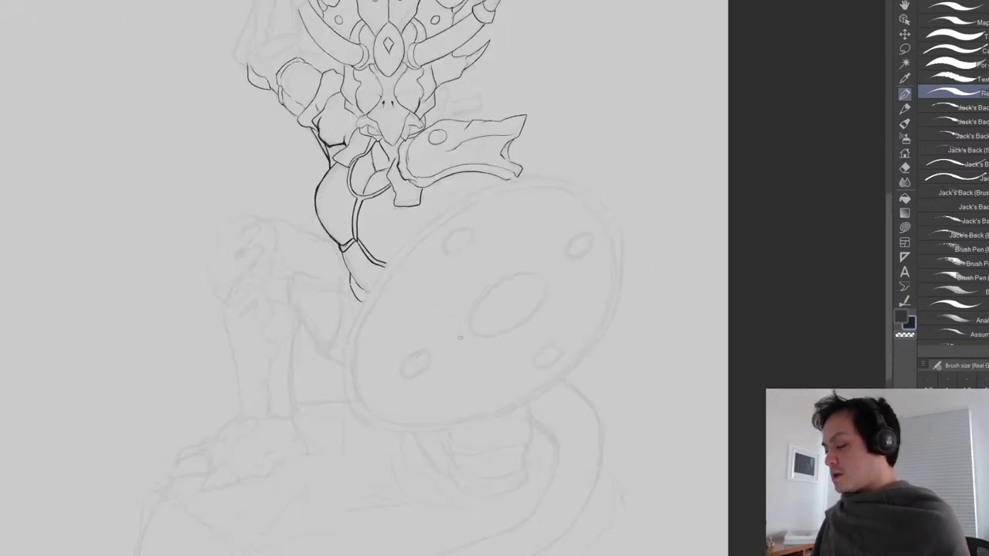
key("ctrl+minus")
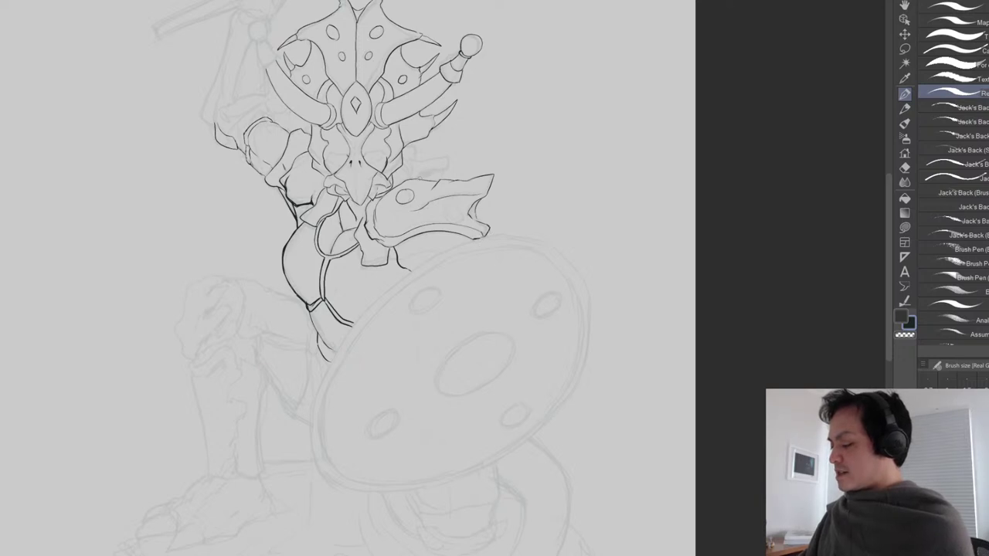
mouse_move(403, 146)
left_mouse_down()
mouse_move(446, 158)
mouse_move(451, 173)
mouse_move(419, 178)
left_mouse_up()
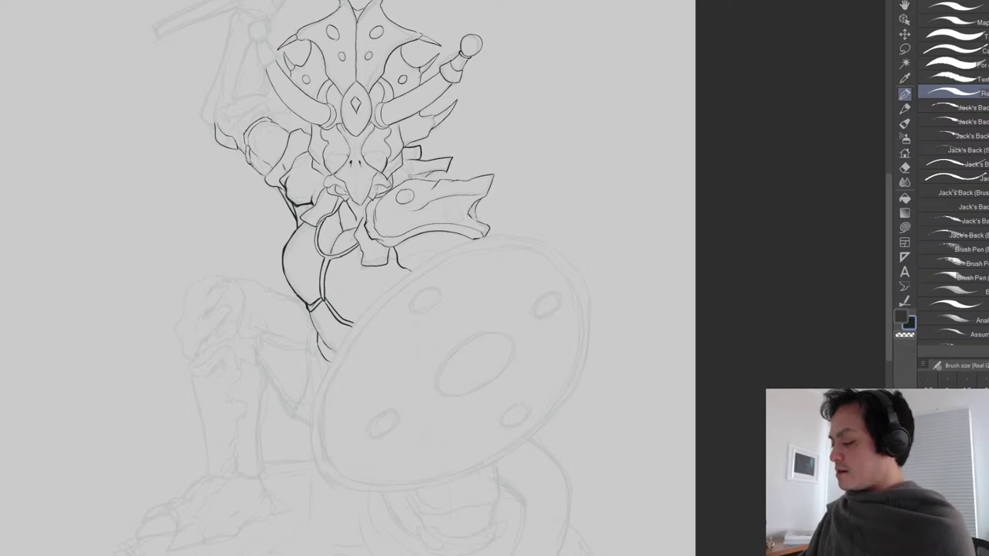
key("e")
key("p")
key("e")
key("p")
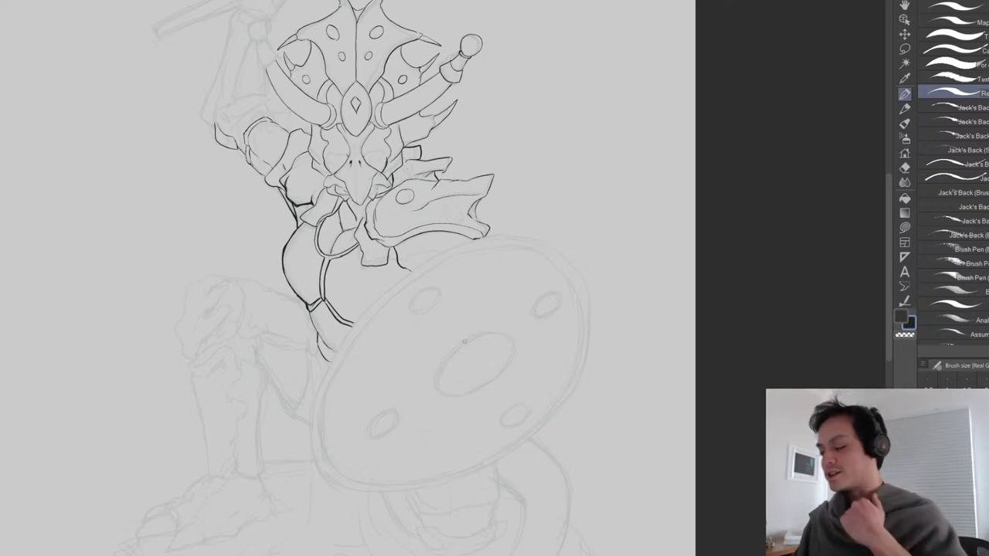
Ink the shield's full oval outline and clean up the body lines where they meet its edge.
left_click_drag(468, 385, 406, 320)
scroll(466, 374, "down", 1)
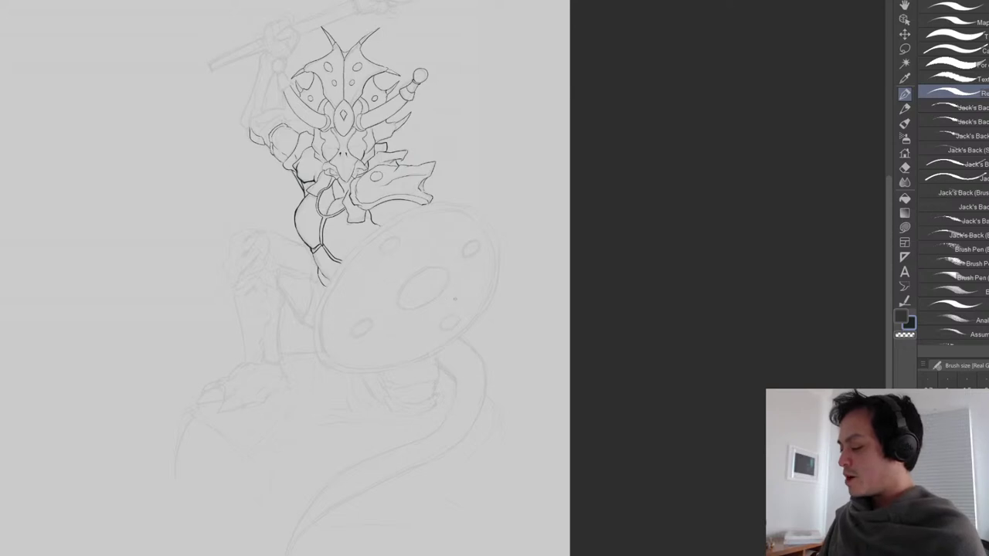
scroll(423, 291, "up", 3)
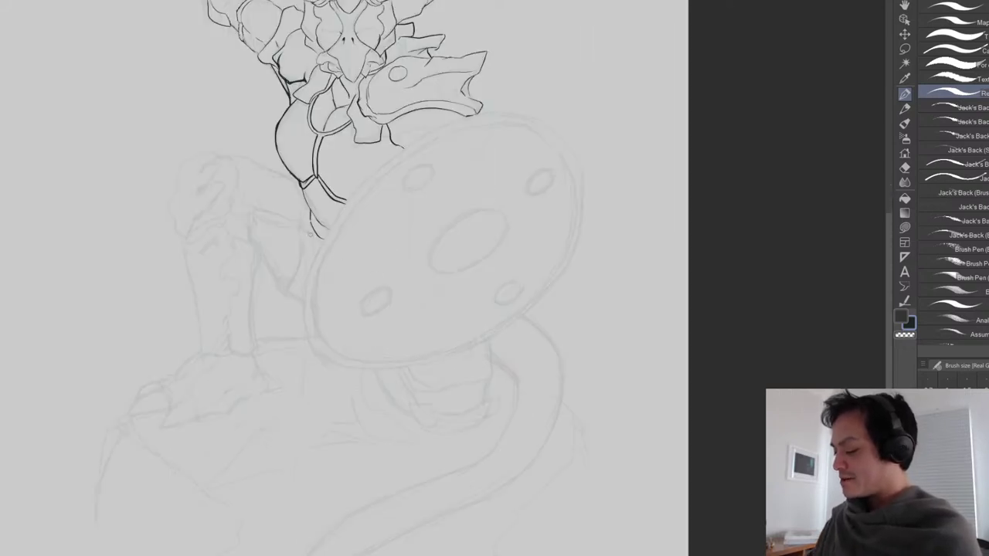
mouse_move(312, 221)
left_mouse_down()
mouse_move(303, 365)
mouse_move(319, 267)
mouse_move(339, 223)
mouse_move(317, 256)
mouse_move(327, 232)
mouse_move(395, 151)
mouse_move(455, 122)
mouse_move(508, 112)
mouse_move(553, 130)
mouse_move(581, 172)
mouse_move(587, 204)
mouse_move(575, 245)
mouse_move(523, 315)
mouse_move(437, 358)
mouse_move(368, 368)
left_mouse_up()
mouse_move(317, 254)
left_mouse_down()
mouse_move(306, 340)
mouse_move(334, 365)
mouse_move(380, 369)
left_mouse_up()
key("e")
key("p")
key("e")
key("p")
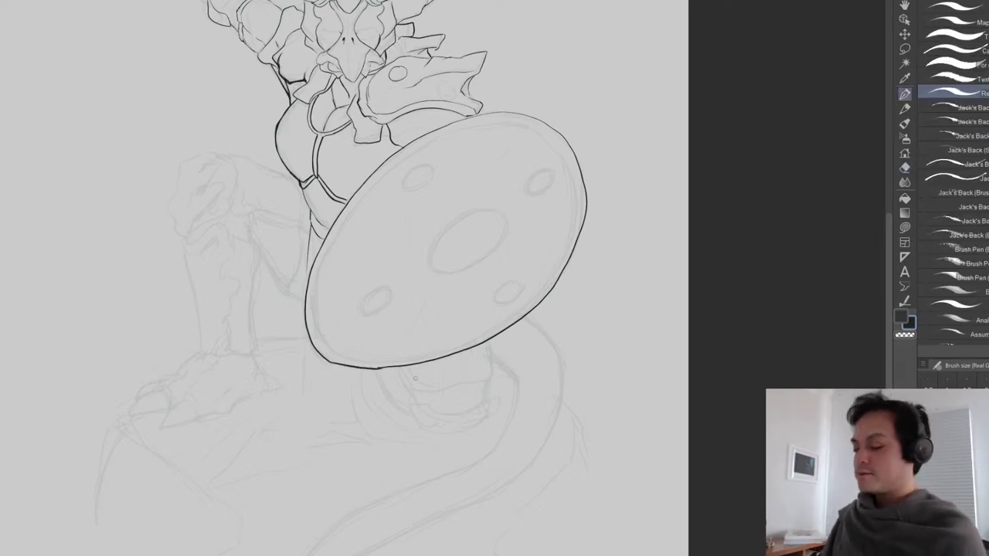
Ink both side contours of the lower leg emerging beneath the shield.
left_click_drag(446, 418, 468, 415)
scroll(427, 461, "down", 2)
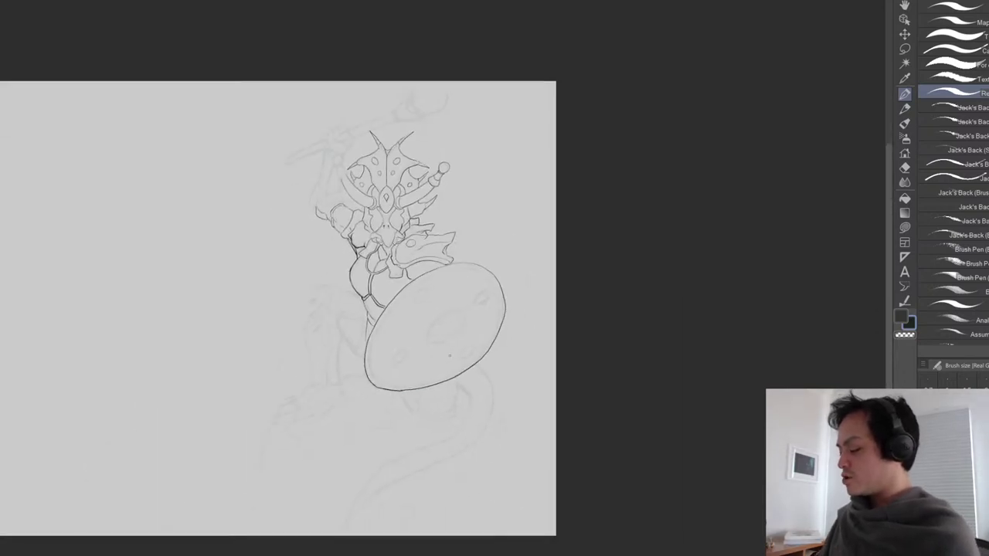
scroll(469, 415, "up", 1)
scroll(469, 381, "up", 2)
left_click_drag(448, 368, 448, 411)
left_click_drag(357, 393, 371, 422)
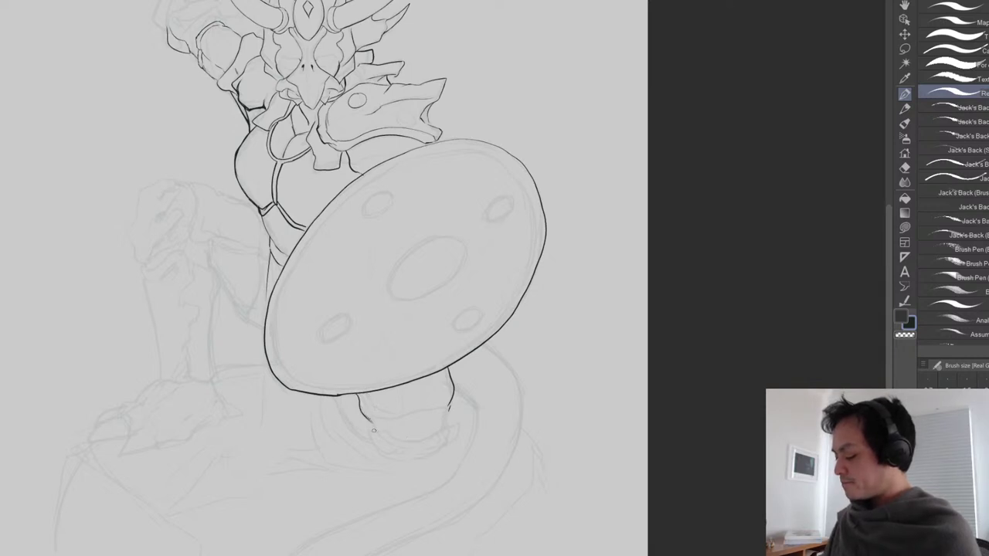
Ink the pointed cuff at the base of the leg beneath the shield, refine its side contour and add the curved line behind it.
mouse_move(371, 429)
left_mouse_down()
mouse_move(396, 446)
mouse_move(447, 426)
mouse_move(445, 445)
left_mouse_up()
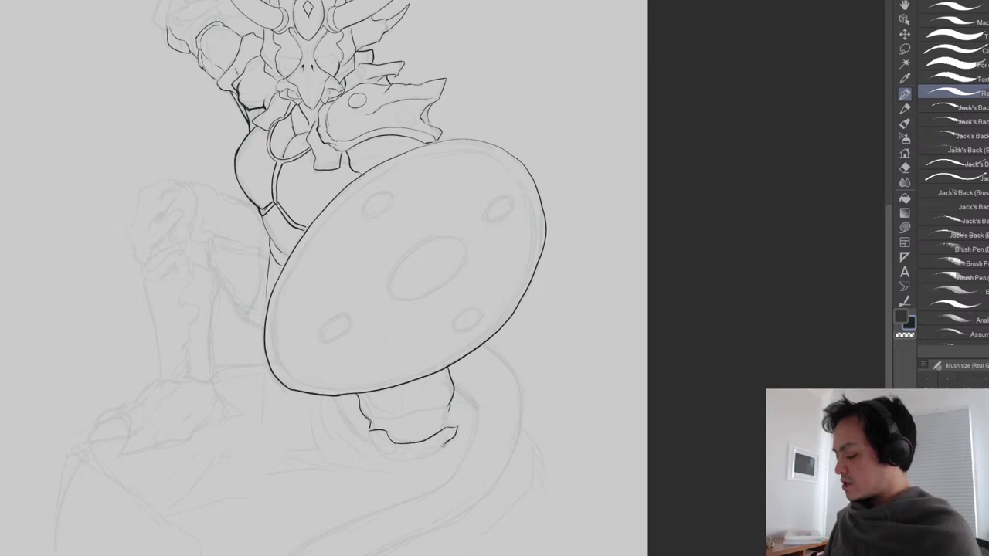
mouse_move(369, 432)
left_mouse_down()
mouse_move(417, 460)
mouse_move(440, 452)
left_mouse_up()
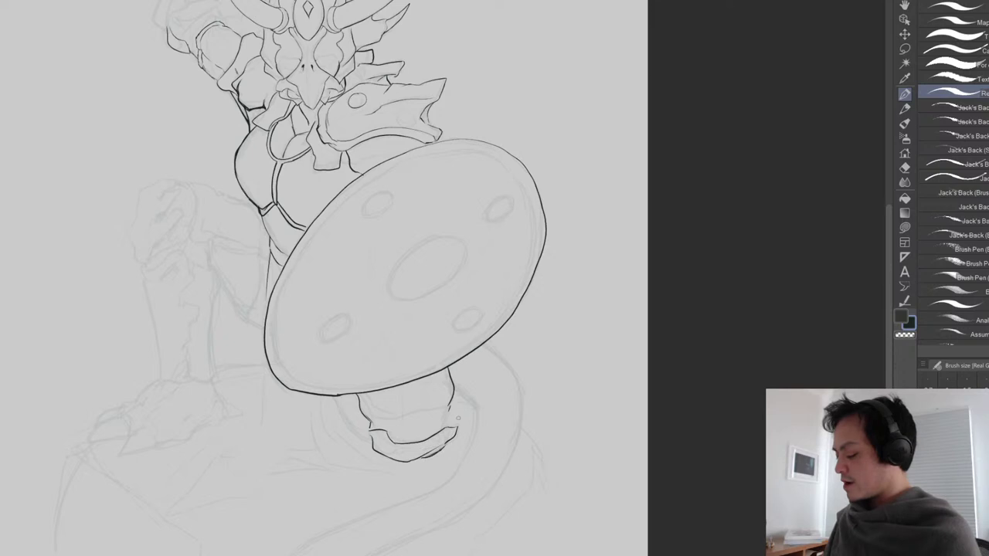
left_click_drag(448, 410, 446, 429)
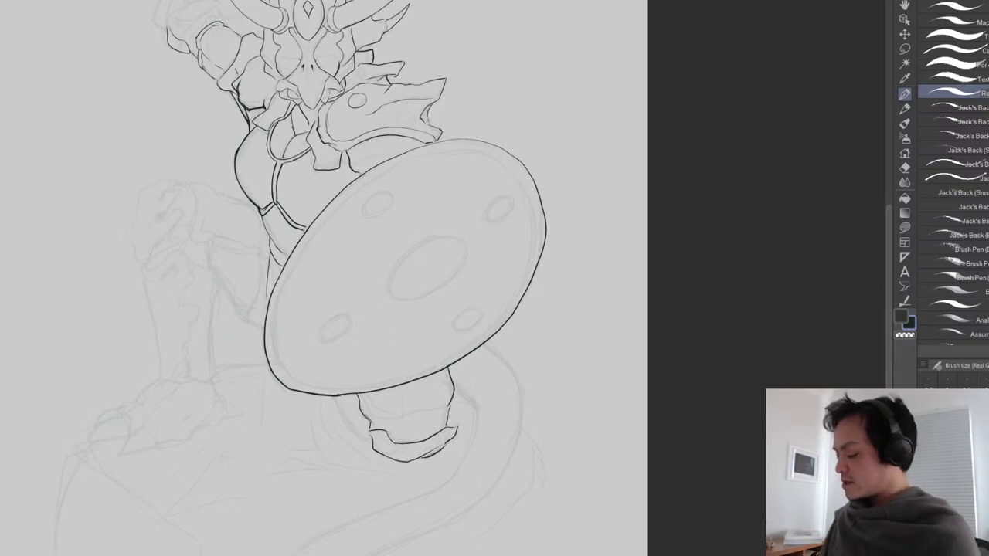
left_click_drag(338, 396, 364, 437)
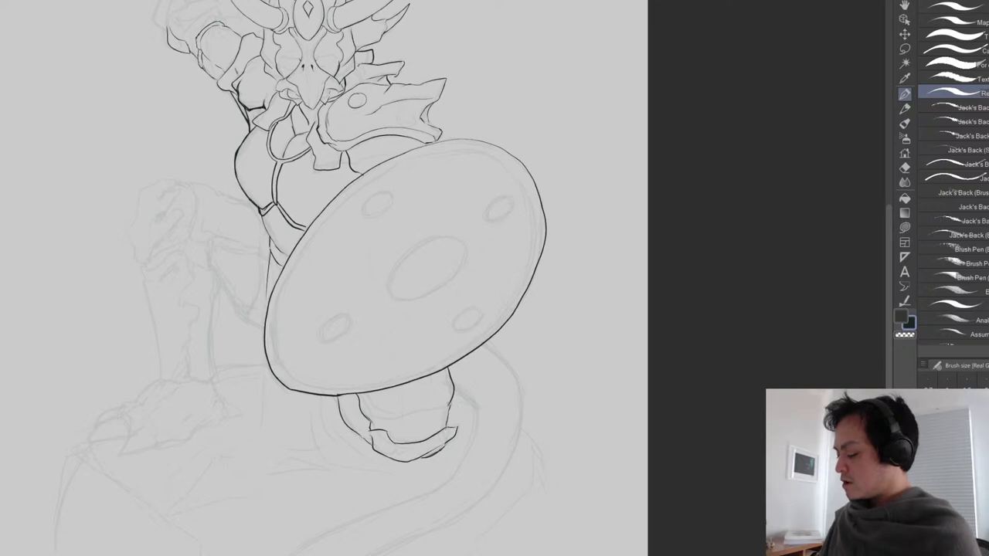
left_click_drag(453, 390, 449, 405)
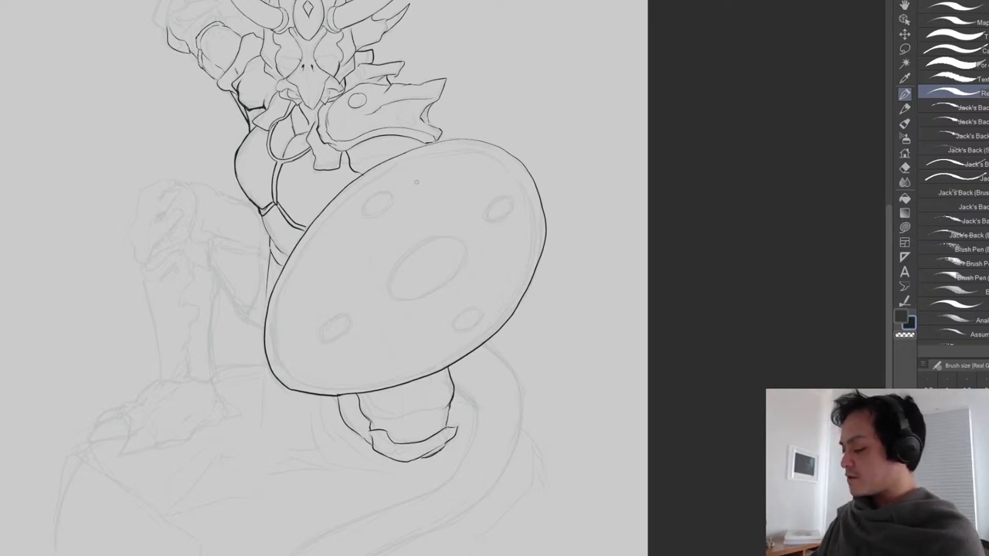
Ink the shield's inner rim as a second line parallel to its outer outline.
mouse_move(290, 270)
left_mouse_down()
mouse_move(334, 205)
mouse_move(410, 158)
mouse_move(490, 153)
mouse_move(520, 180)
mouse_move(533, 211)
mouse_move(523, 279)
mouse_move(497, 318)
mouse_move(453, 351)
mouse_move(350, 384)
mouse_move(294, 374)
left_mouse_up()
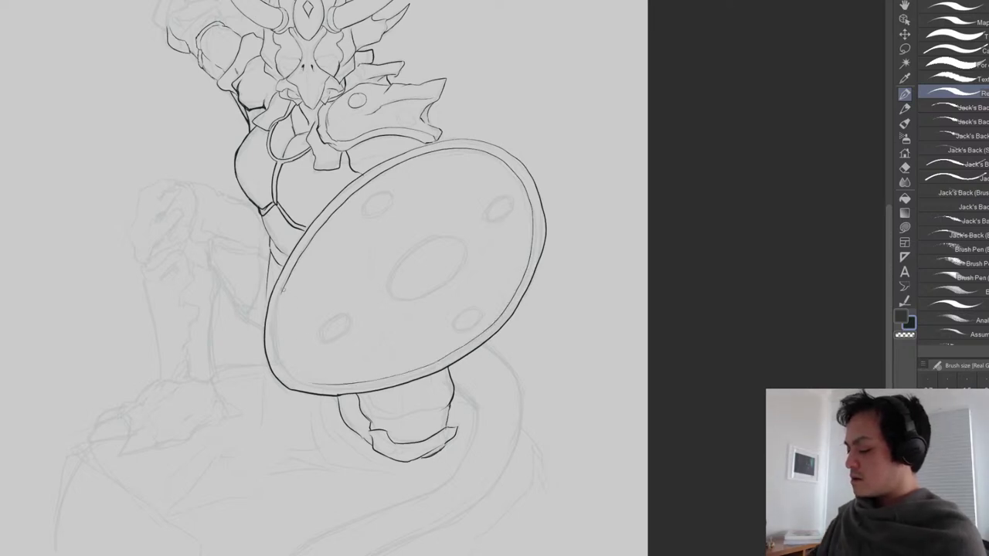
mouse_move(282, 291)
left_mouse_down()
mouse_move(276, 355)
mouse_move(312, 383)
left_mouse_up()
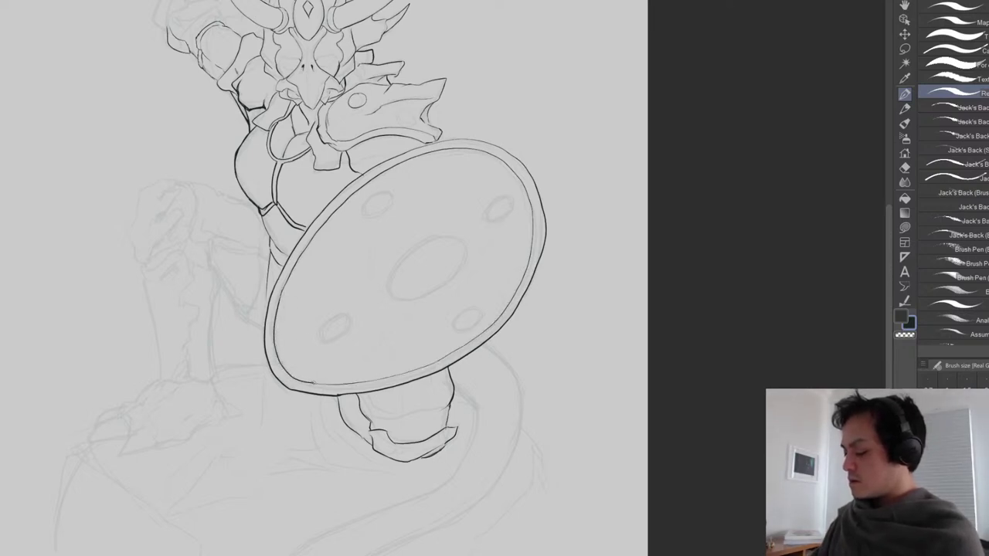
left_click_drag(384, 380, 427, 312)
scroll(481, 324, "down", 4)
left_click_drag(496, 329, 461, 340)
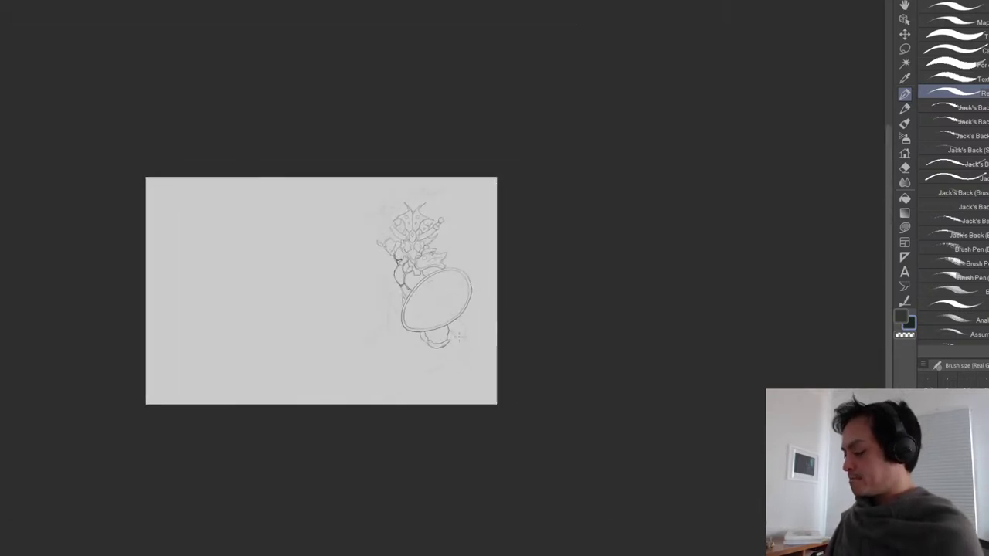
Ink the raised thigh's upper, lower and knee-side contours and clean up where the thigh meets the hip.
scroll(460, 339, "up", 3)
mouse_move(445, 306)
left_mouse_down()
mouse_move(475, 305)
mouse_move(420, 336)
left_mouse_up()
mouse_move(386, 302)
left_mouse_down()
mouse_move(386, 362)
mouse_move(428, 338)
left_mouse_up()
scroll(385, 360, "up", 2)
left_click(270, 267)
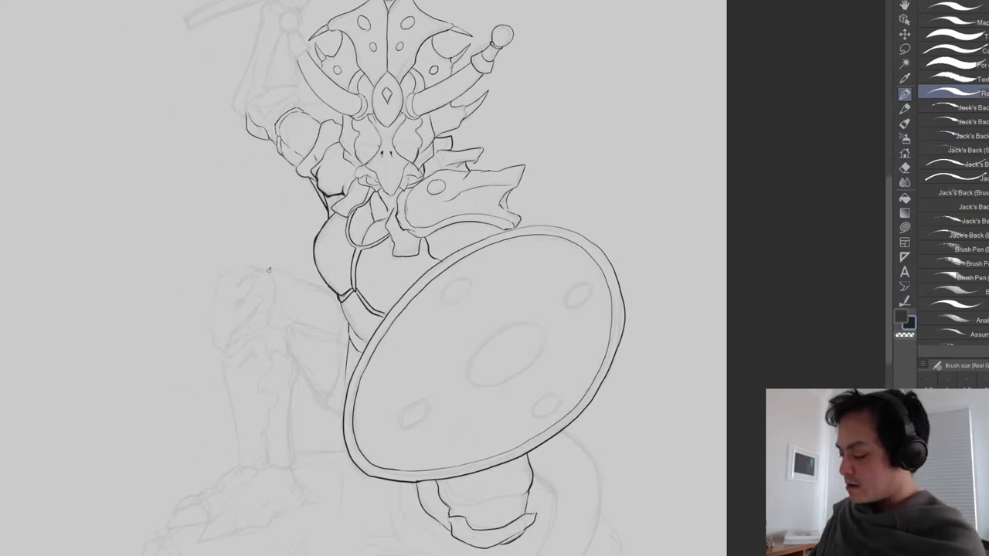
left_click_drag(289, 346, 222, 317)
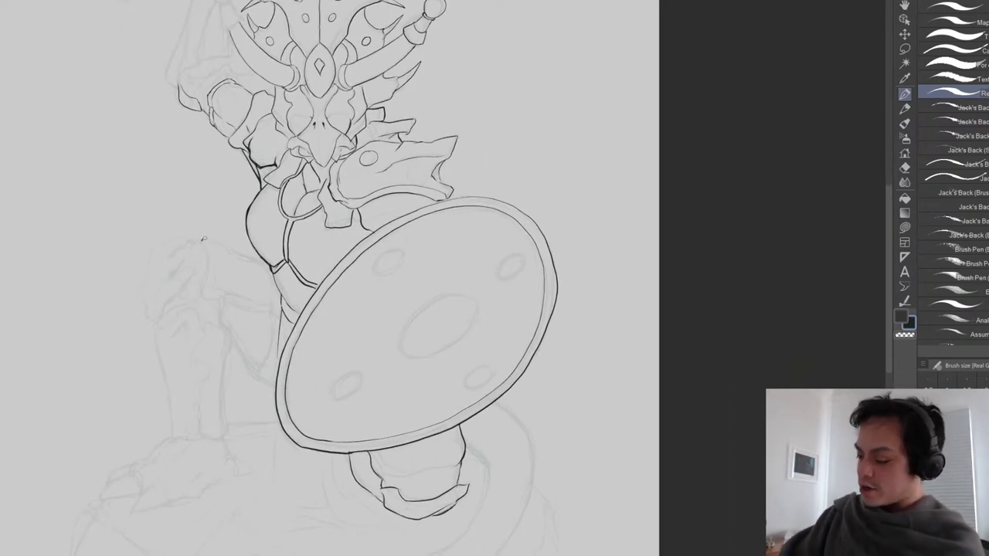
left_click_drag(203, 241, 263, 263)
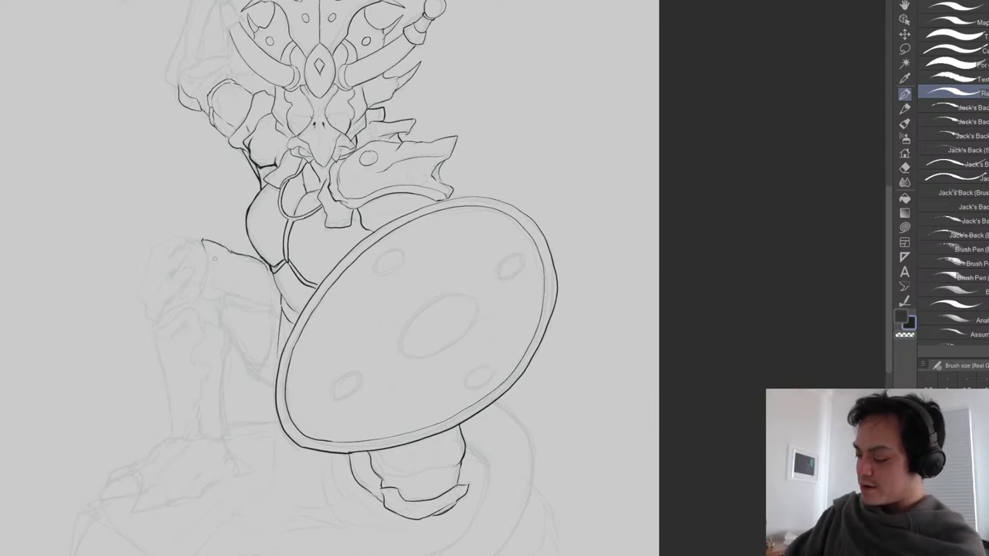
mouse_move(206, 249)
left_mouse_down()
mouse_move(204, 282)
mouse_move(263, 307)
mouse_move(277, 301)
left_mouse_up()
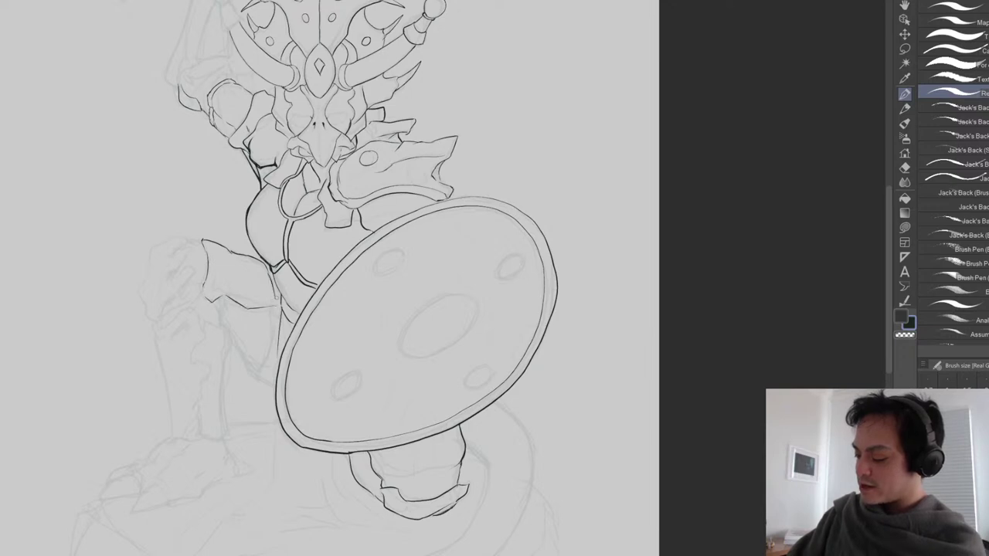
key("e")
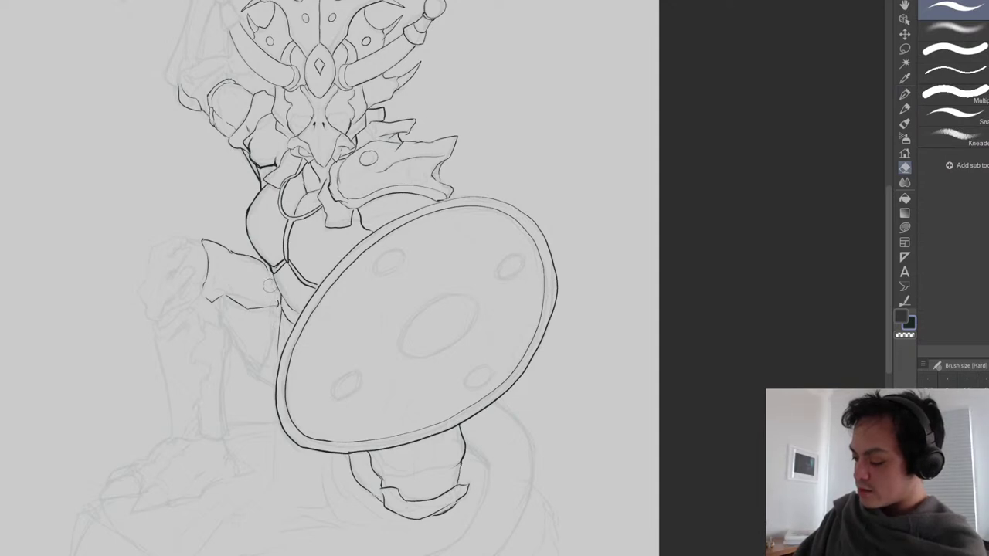
key("p")
left_click_drag(266, 272, 277, 296)
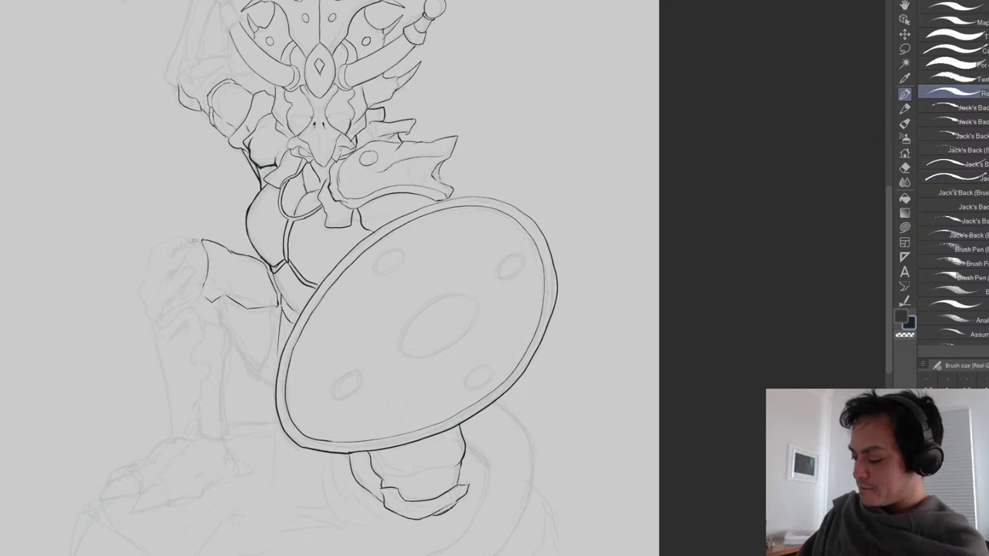
Ink the bent leg's knee guard with its bumpy outline, two dark slots and curved lower band, refining its outer edge.
mouse_move(149, 262)
left_mouse_down()
mouse_move(159, 240)
mouse_move(184, 233)
mouse_move(147, 272)
mouse_move(144, 303)
mouse_move(164, 309)
mouse_move(194, 267)
mouse_move(167, 276)
left_mouse_up()
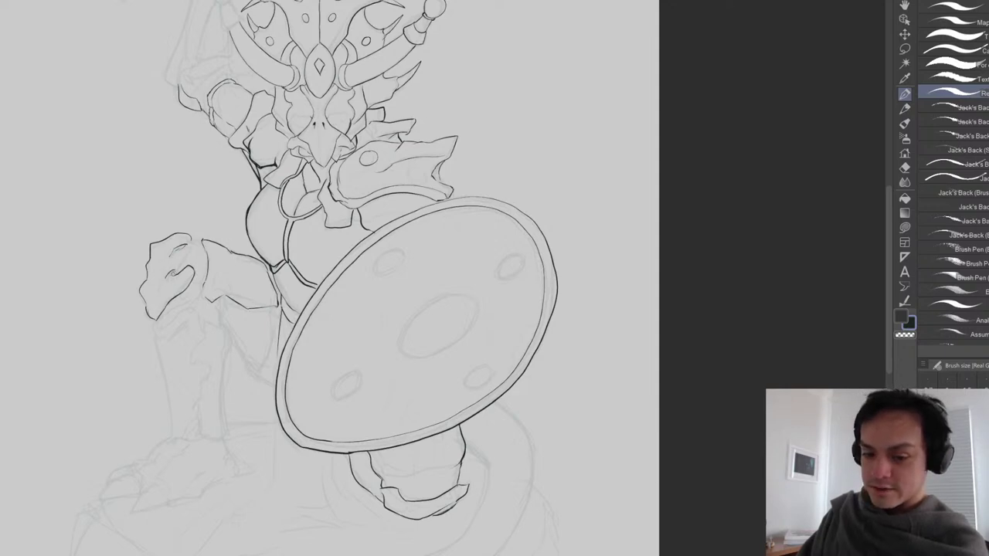
mouse_move(166, 279)
left_mouse_down()
mouse_move(181, 266)
mouse_move(165, 293)
left_mouse_up()
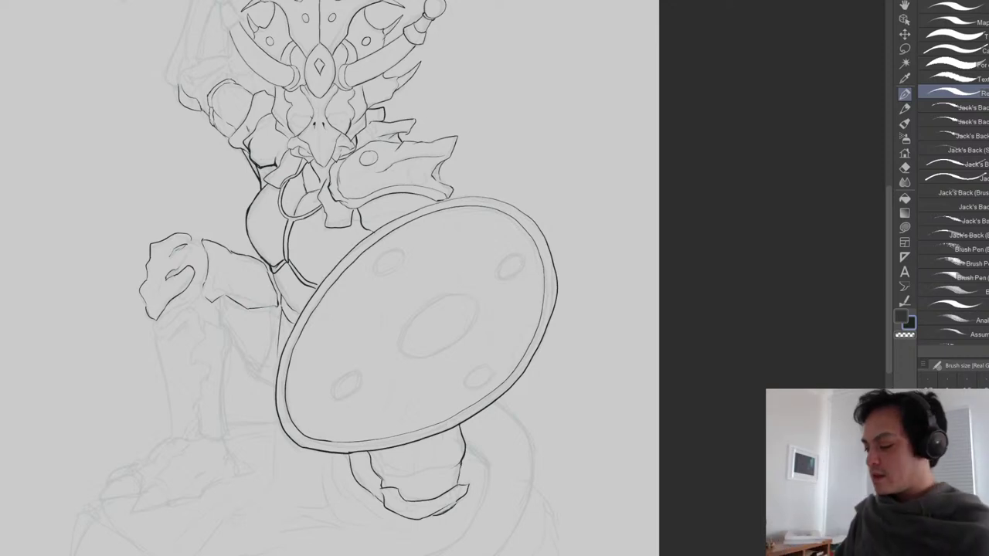
mouse_move(189, 244)
left_mouse_down()
mouse_move(164, 279)
mouse_move(167, 259)
left_mouse_up()
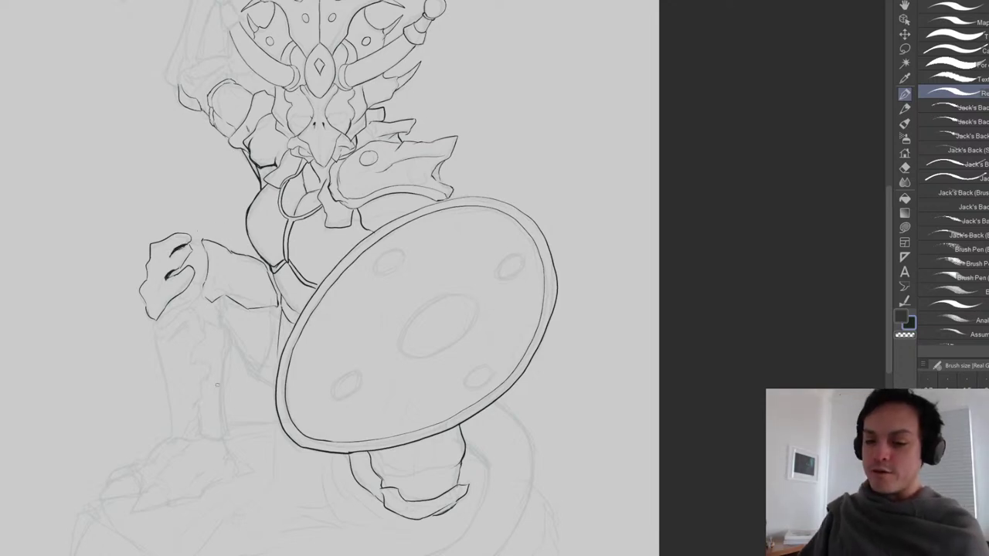
key("e")
key("p")
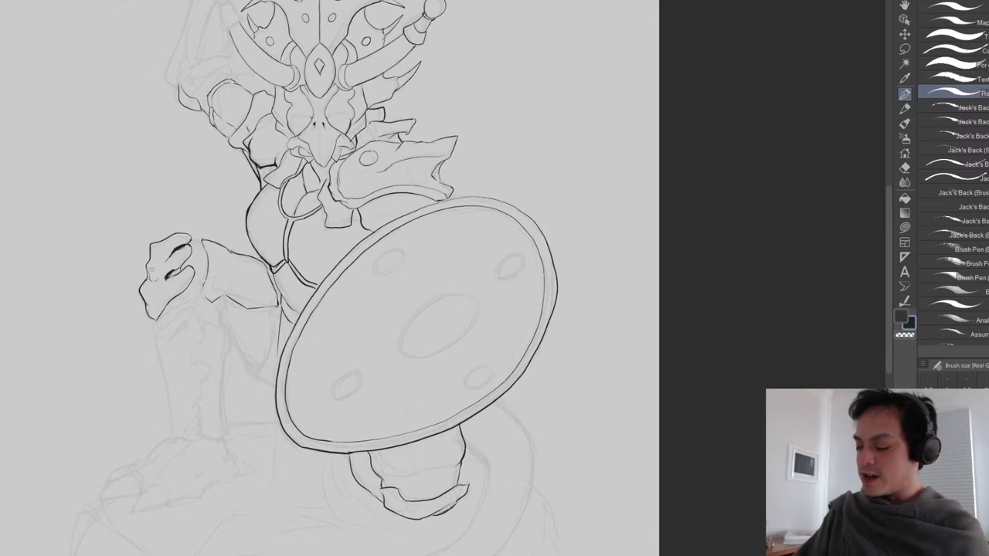
mouse_move(152, 323)
left_mouse_down()
mouse_move(158, 334)
mouse_move(195, 308)
mouse_move(194, 317)
left_mouse_up()
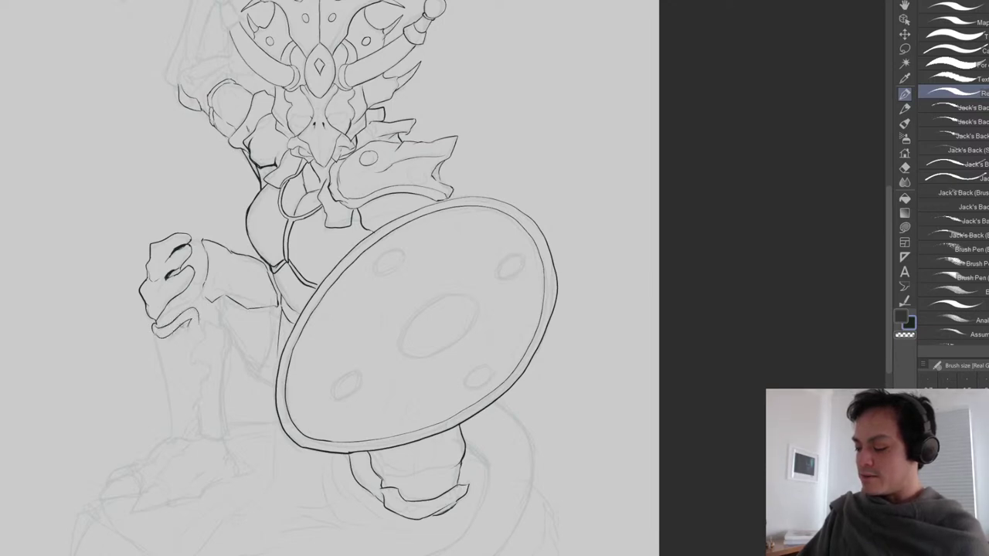
Ink the shin guard below the knee with a long outer edge, a wavy inner edge and a closed base at the ankle.
left_click_drag(153, 334, 177, 437)
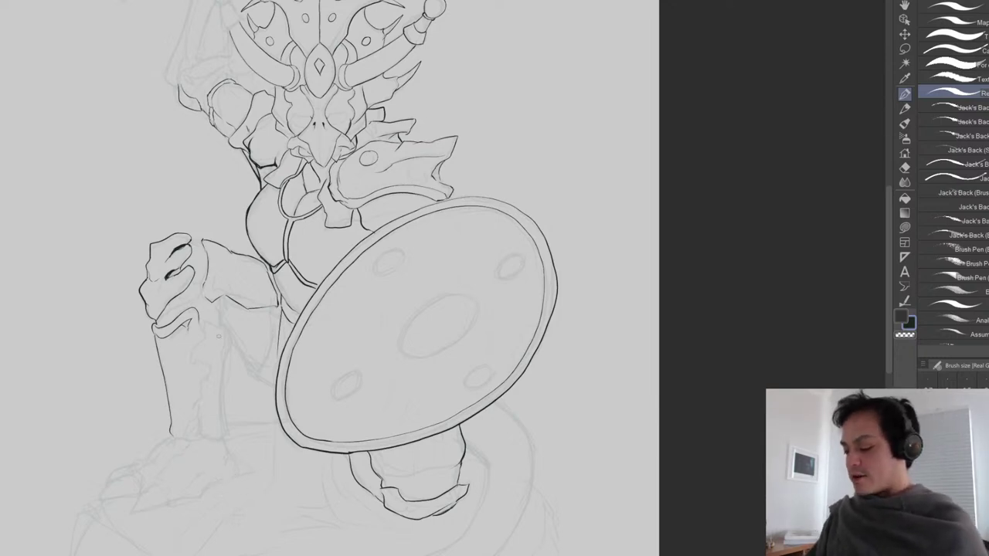
left_click_drag(198, 319, 201, 330)
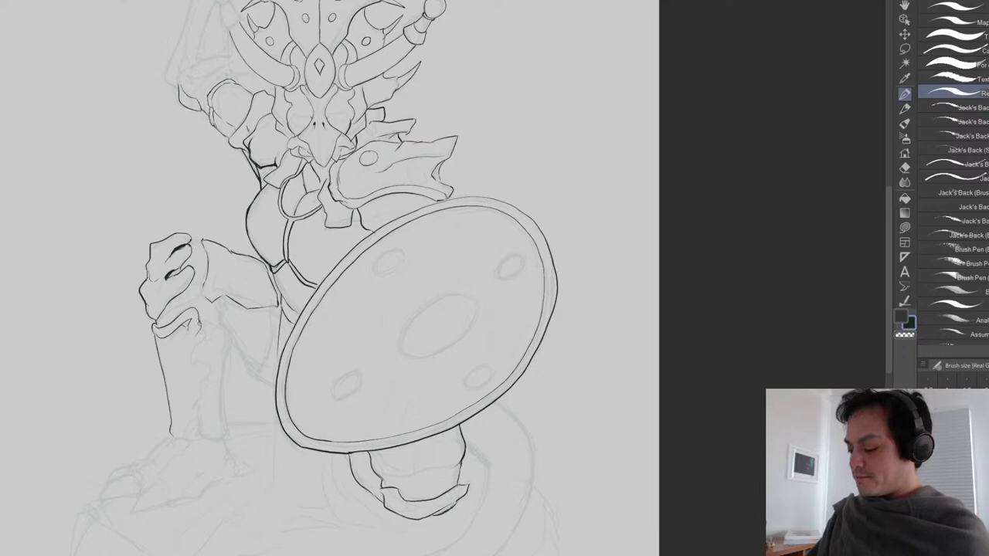
mouse_move(204, 335)
left_mouse_down()
mouse_move(190, 362)
mouse_move(212, 371)
mouse_move(196, 404)
left_mouse_up()
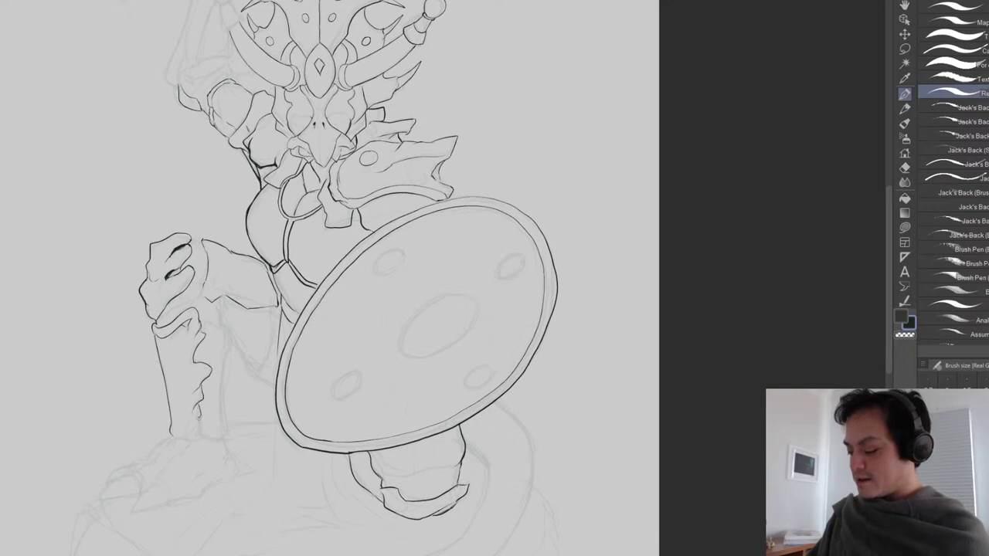
left_click_drag(172, 435, 195, 440)
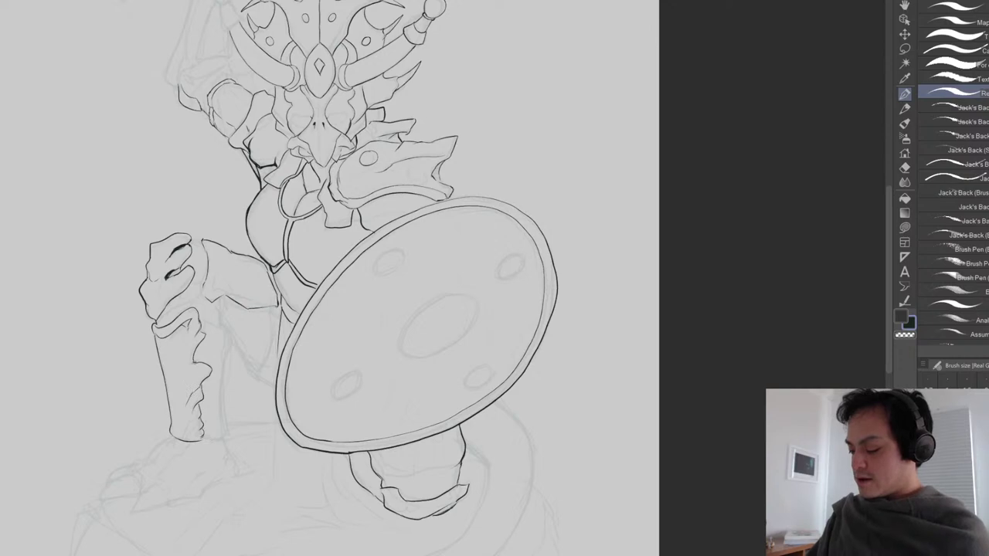
Add a crease line inside the upper shin guard and clean up its wavy edge just below the knee.
left_click_drag(195, 336, 188, 354)
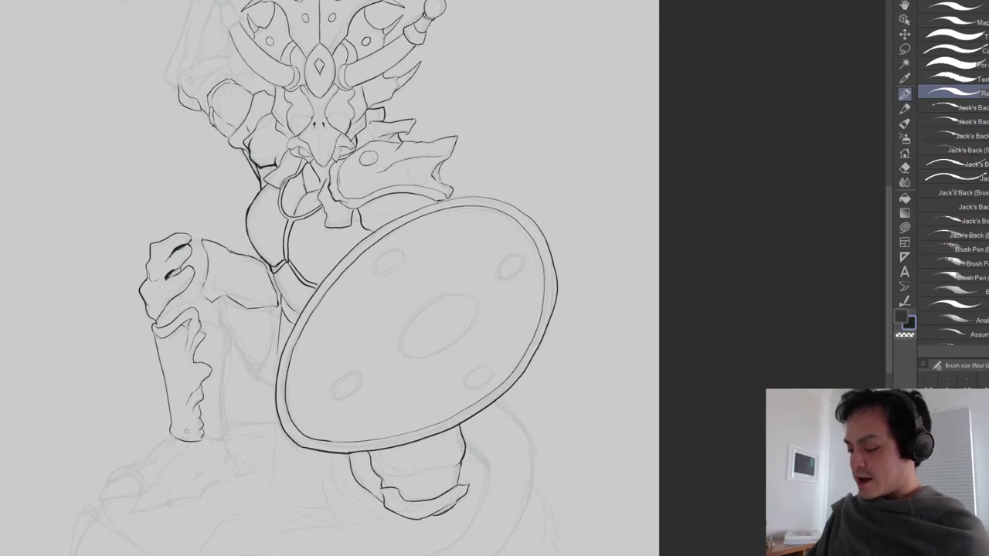
key("e")
left_click_drag(207, 331, 202, 334)
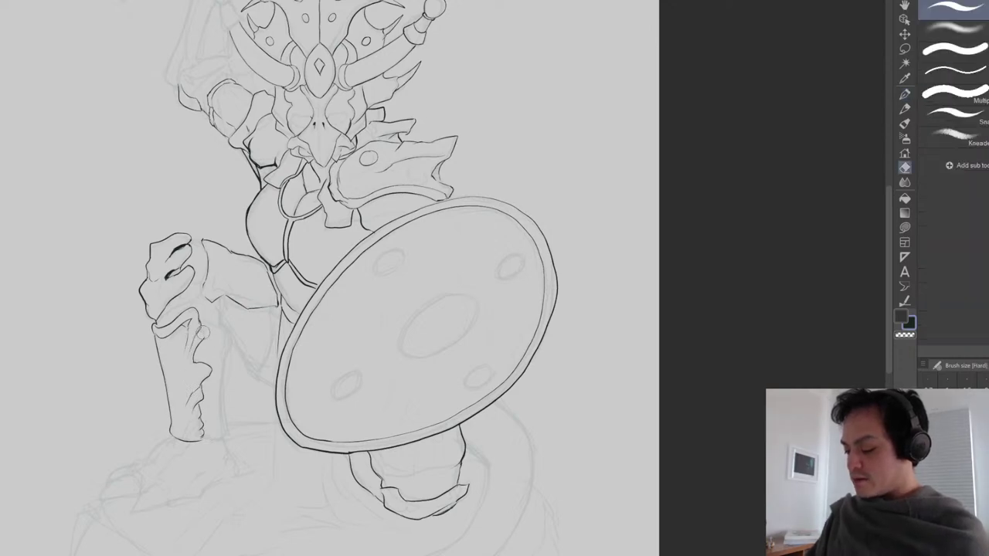
key("p")
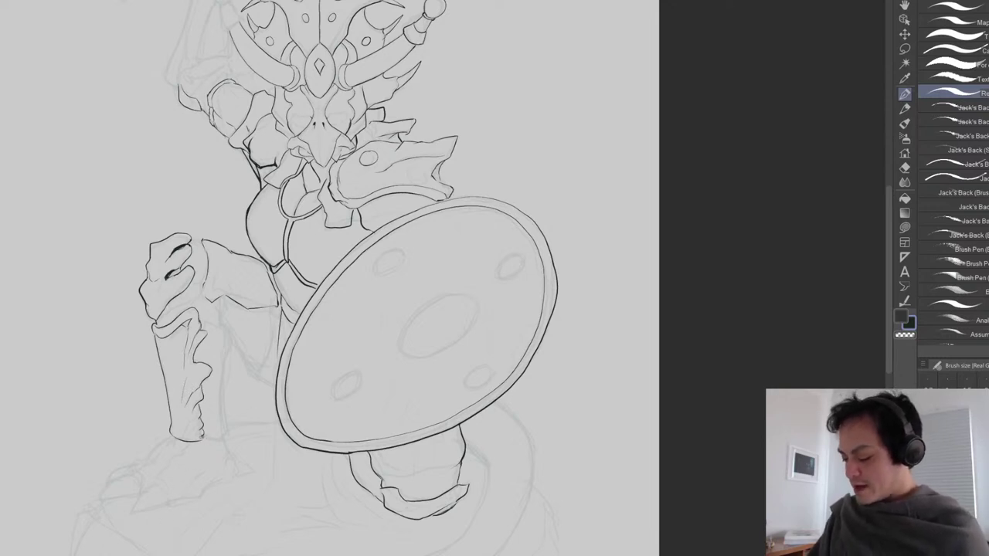
Clean up the shin guard's base, then ink the lower leg's rear contour to the ankle and the bent thigh's underside.
key("e")
left_click_drag(179, 439, 197, 436)
key("p")
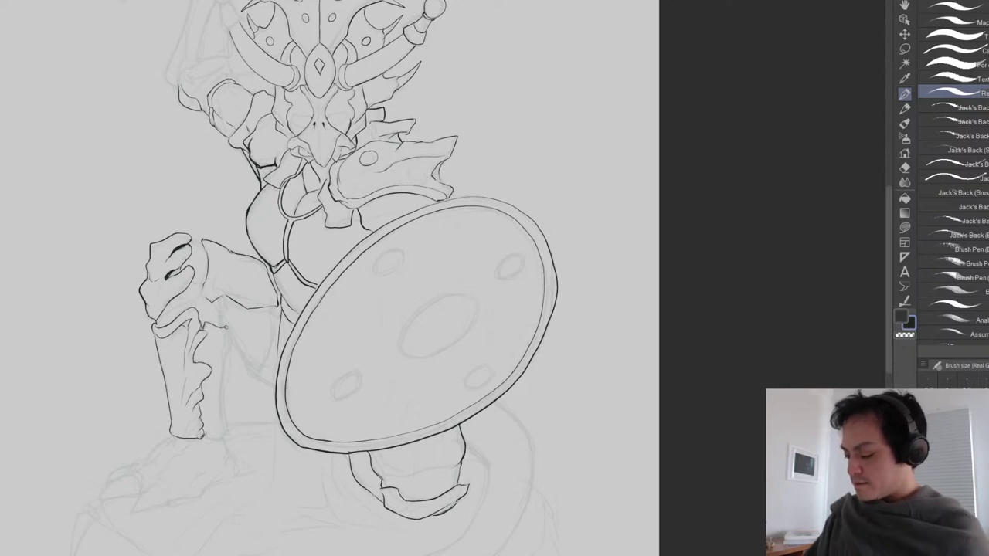
left_click_drag(229, 337, 221, 414)
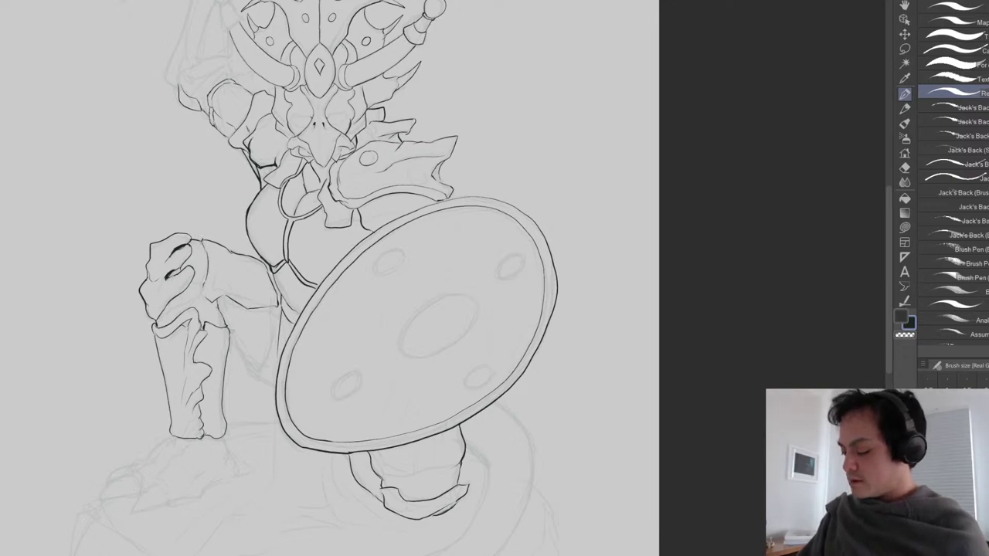
left_click_drag(226, 318, 275, 387)
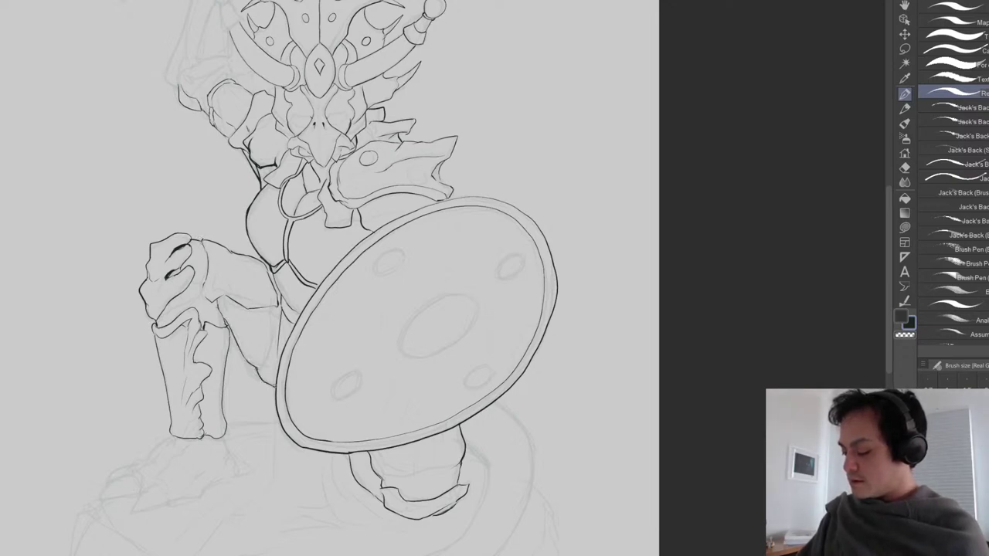
left_click_drag(280, 306, 274, 385)
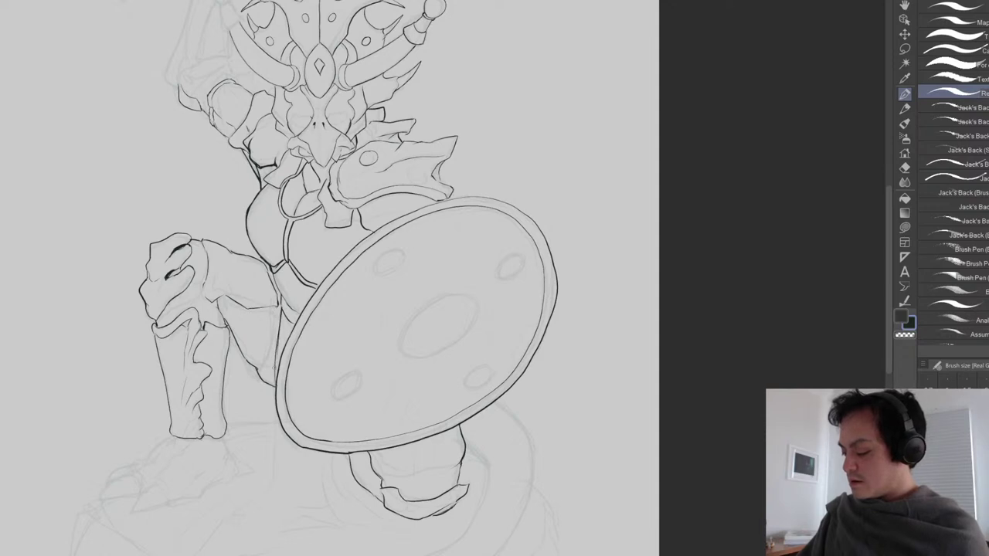
Ink a long trailing line from beneath the hip down beside the shield's rim, bending near the ground, and clean up around it.
key("e")
left_click_drag(279, 340, 273, 391)
key("p")
mouse_move(280, 331)
left_mouse_down()
mouse_move(267, 403)
mouse_move(278, 464)
mouse_move(261, 488)
left_mouse_up()
left_click_drag(266, 269, 271, 278)
mouse_move(410, 471)
left_mouse_down()
mouse_move(425, 409)
mouse_move(403, 404)
left_mouse_up()
key("ctrl+minus")
key("ctrl+minus")
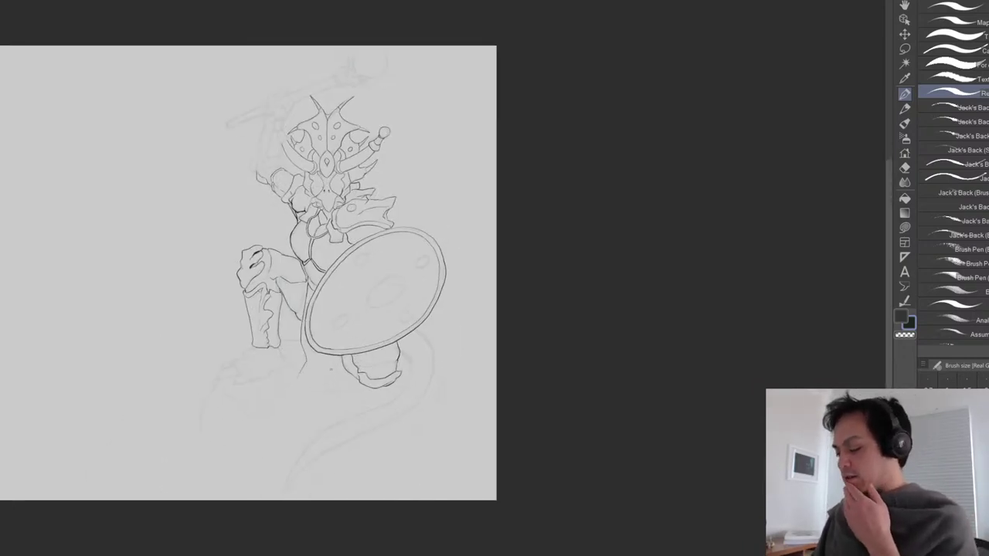
scroll(269, 302, "up", 4)
key("e")
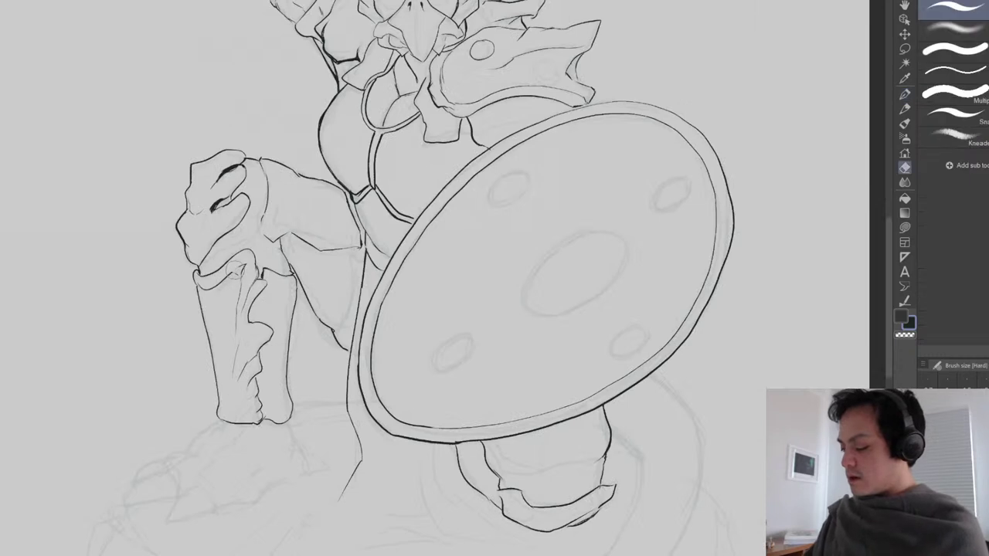
key("p")
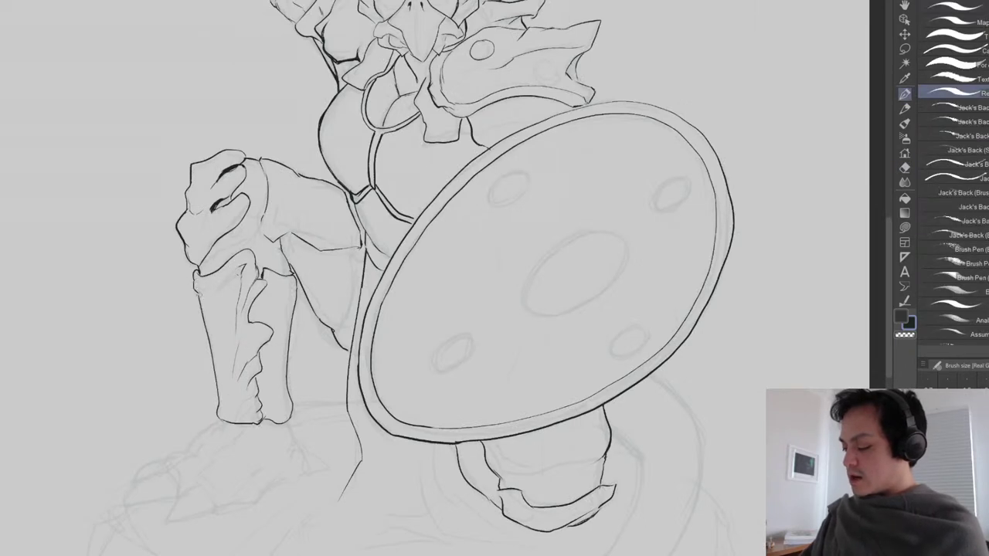
Rework the knee guard's upper part into a tall jagged spike and ink the rounded knee contour behind it.
left_click_drag(464, 278, 439, 340)
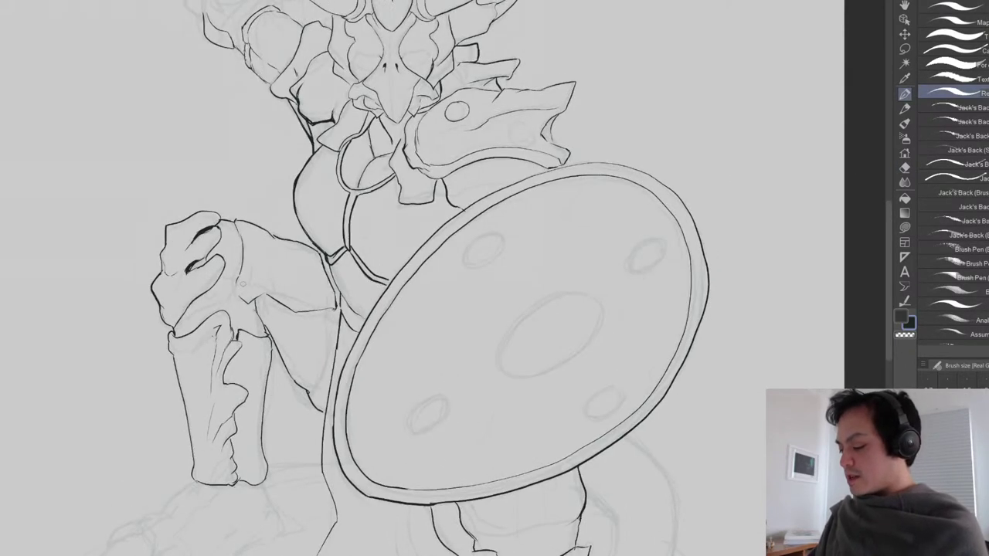
key("e")
mouse_move(215, 228)
left_mouse_down()
mouse_move(182, 262)
mouse_move(185, 278)
mouse_move(216, 223)
mouse_move(171, 224)
mouse_move(177, 212)
mouse_move(210, 255)
mouse_move(189, 274)
left_mouse_up()
key("p")
key("e")
key("p")
key("e")
mouse_move(167, 238)
left_mouse_down()
mouse_move(169, 206)
mouse_move(179, 220)
left_mouse_up()
key("p")
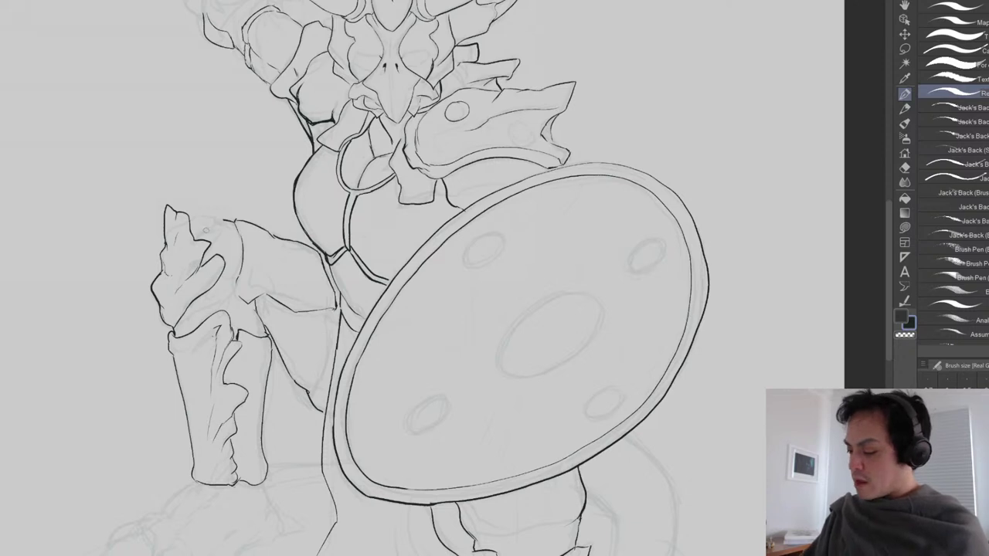
left_click_drag(194, 229, 224, 220)
Reinforce the lines at the back of the bent knee and along the underside of the leg to the shield.
left_click_drag(243, 302, 259, 310)
left_click_drag(281, 358, 323, 412)
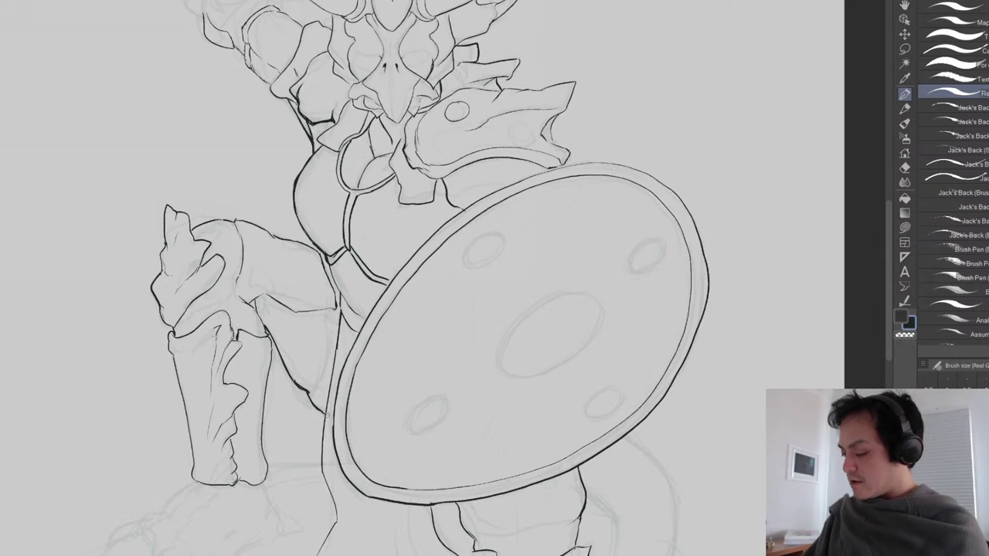
left_click_drag(374, 432, 330, 430)
scroll(433, 438, "down", 2)
left_click_drag(441, 441, 436, 356)
scroll(309, 278, "down", 3)
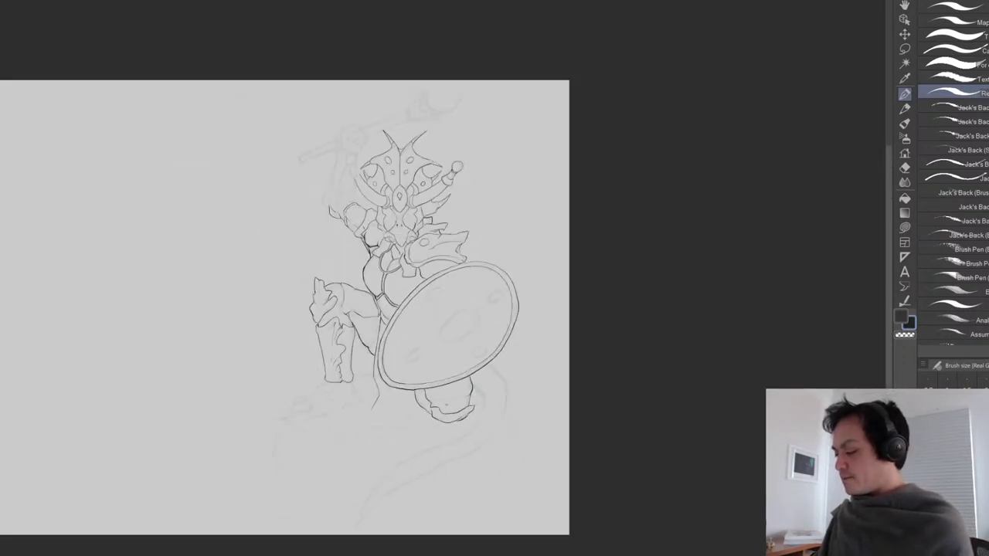
Ink the bent leg's clawed foot with a rear spur, three pointed front claws, toe knuckles and the instep contour.
scroll(386, 278, "up", 4)
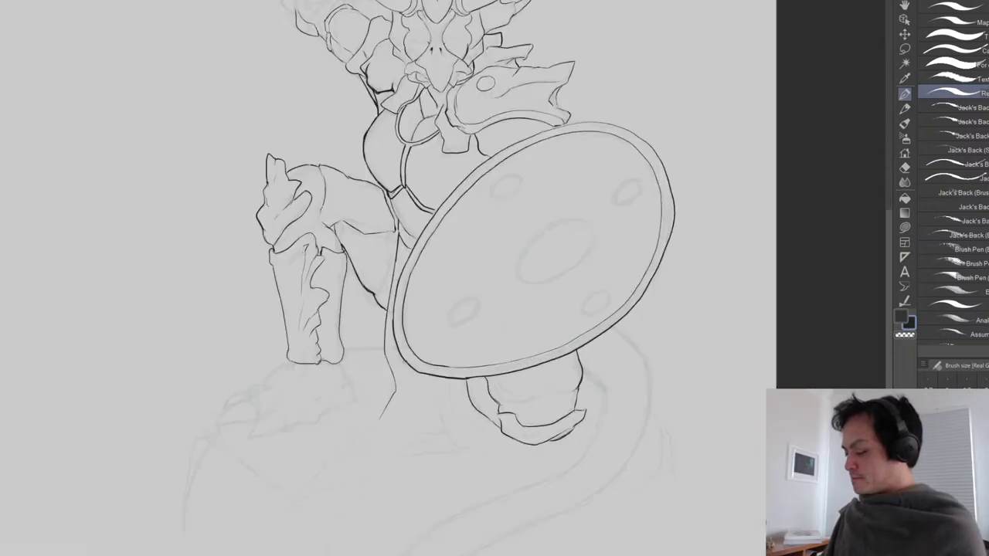
left_click_drag(341, 361, 352, 380)
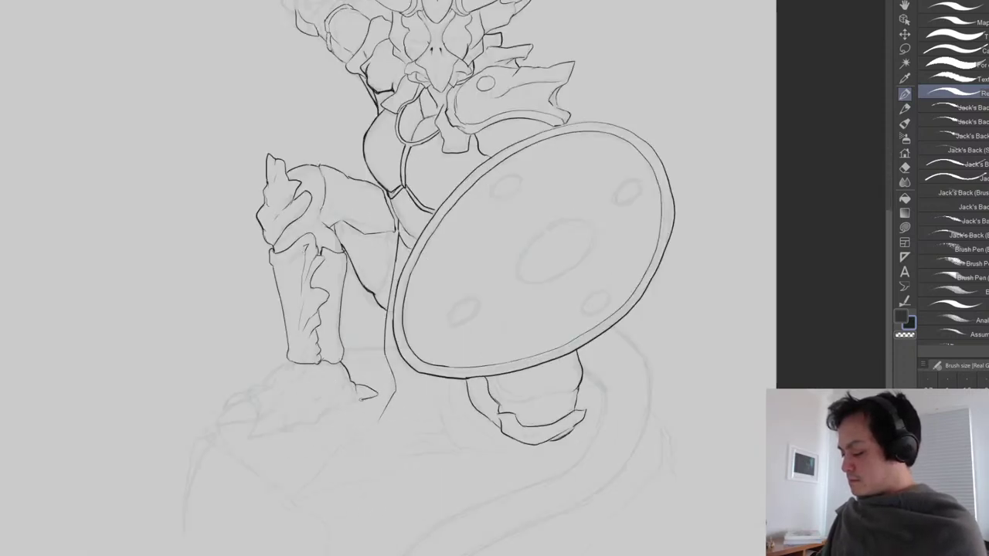
mouse_move(333, 409)
left_mouse_down()
mouse_move(313, 425)
mouse_move(341, 400)
mouse_move(315, 427)
mouse_move(305, 429)
mouse_move(300, 411)
mouse_move(287, 422)
mouse_move(272, 411)
mouse_move(246, 438)
mouse_move(283, 423)
left_mouse_up()
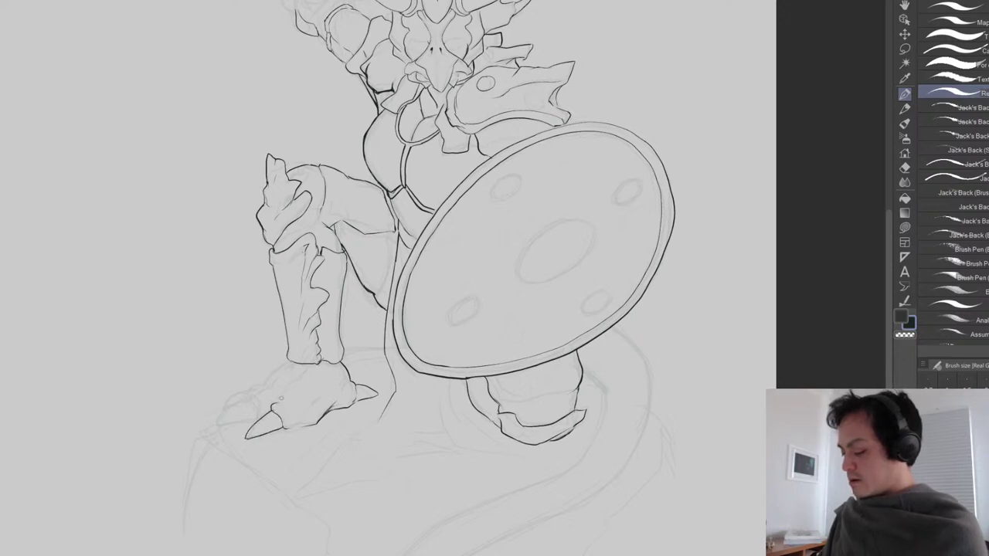
left_click_drag(283, 430, 315, 416)
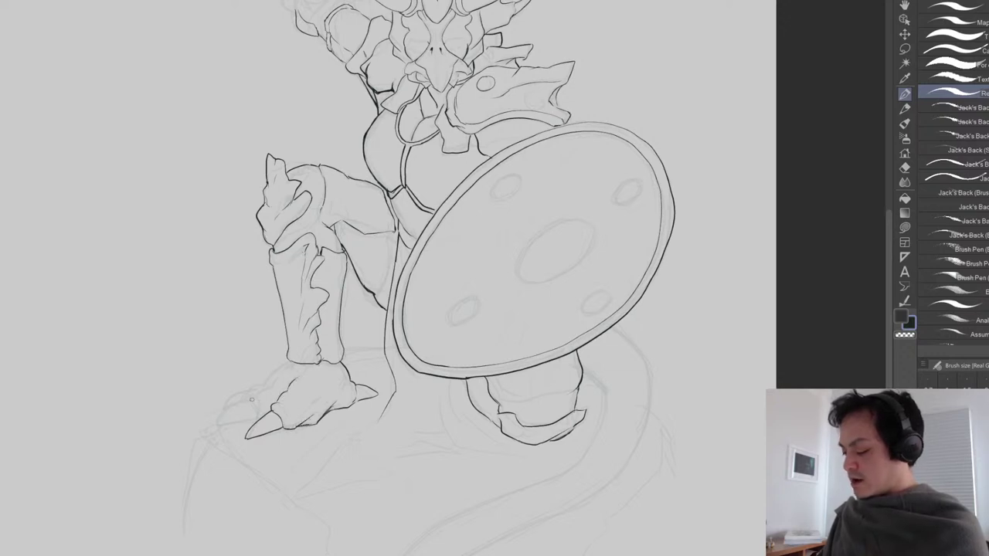
left_click_drag(247, 401, 214, 426)
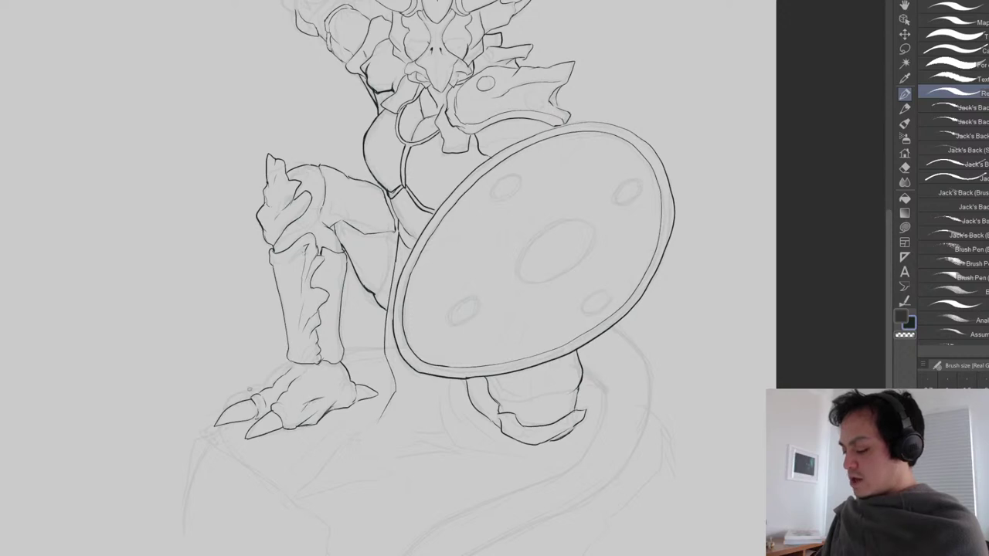
left_click_drag(247, 388, 222, 407)
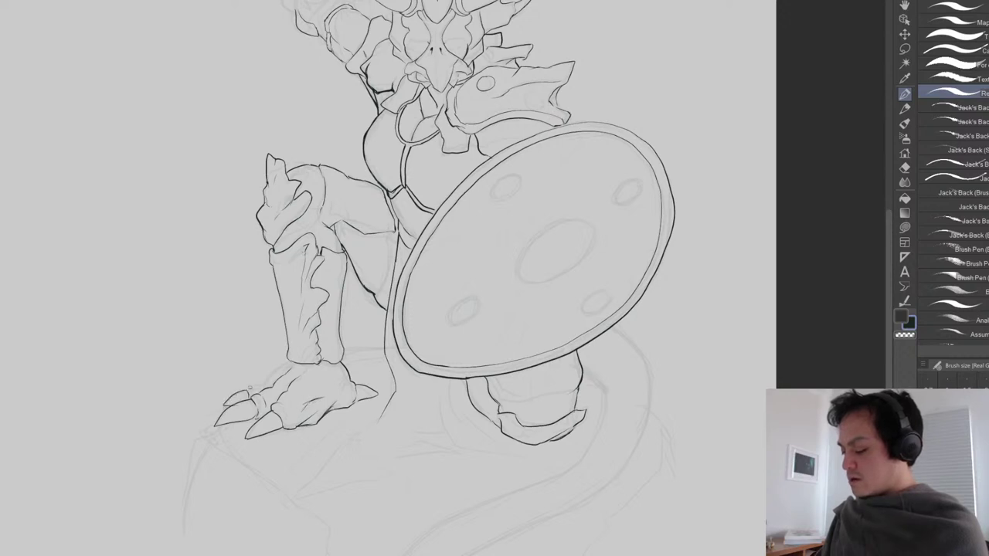
left_click_drag(264, 380, 288, 363)
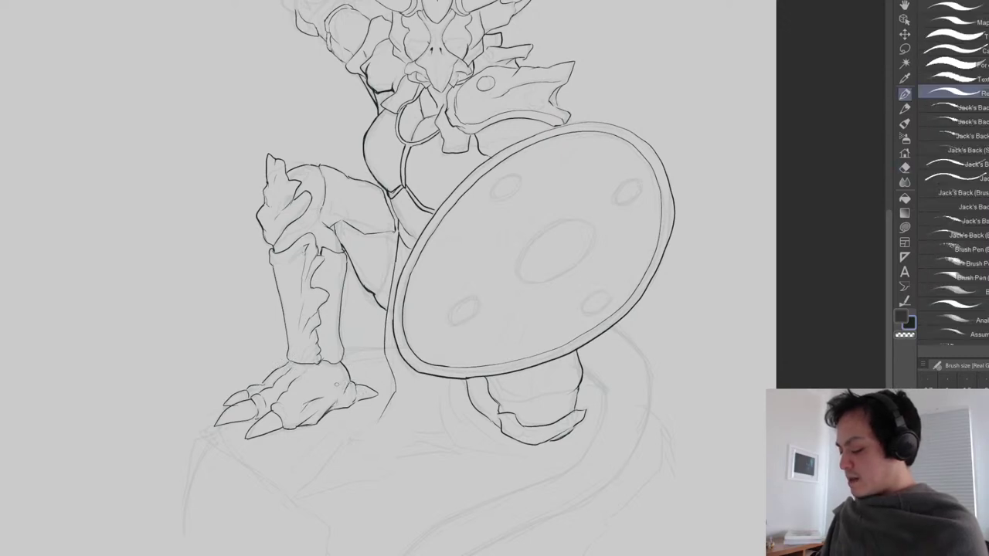
scroll(398, 364, "down", 3)
left_click_drag(570, 433, 592, 425)
scroll(309, 278, "up", 3)
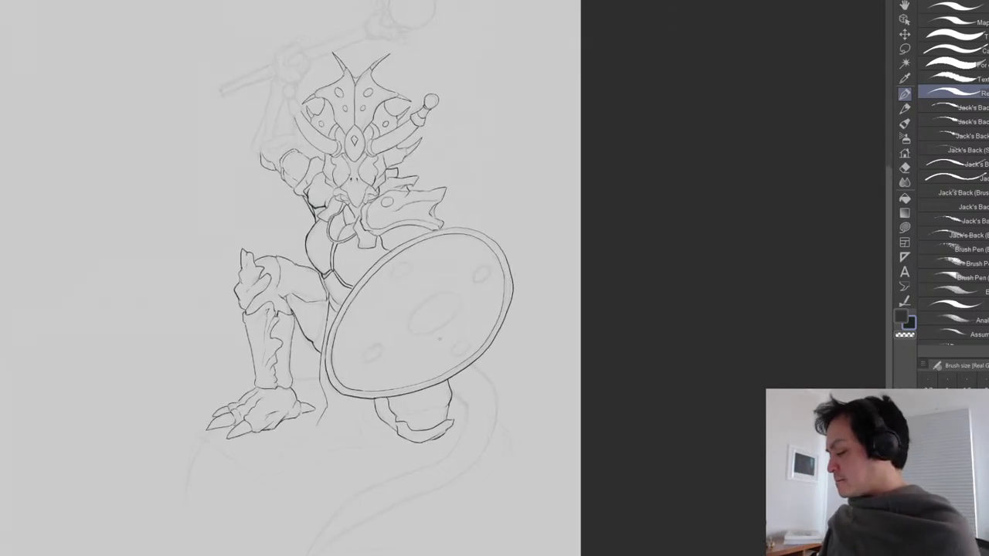
scroll(446, 298, "up", 2)
mouse_move(433, 292)
left_mouse_down()
mouse_move(391, 331)
mouse_move(407, 350)
mouse_move(459, 331)
mouse_move(469, 313)
mouse_move(463, 297)
mouse_move(433, 289)
mouse_move(467, 297)
mouse_move(462, 327)
mouse_move(416, 347)
mouse_move(393, 333)
mouse_move(430, 300)
mouse_move(400, 345)
left_mouse_up()
key("e")
key("p")
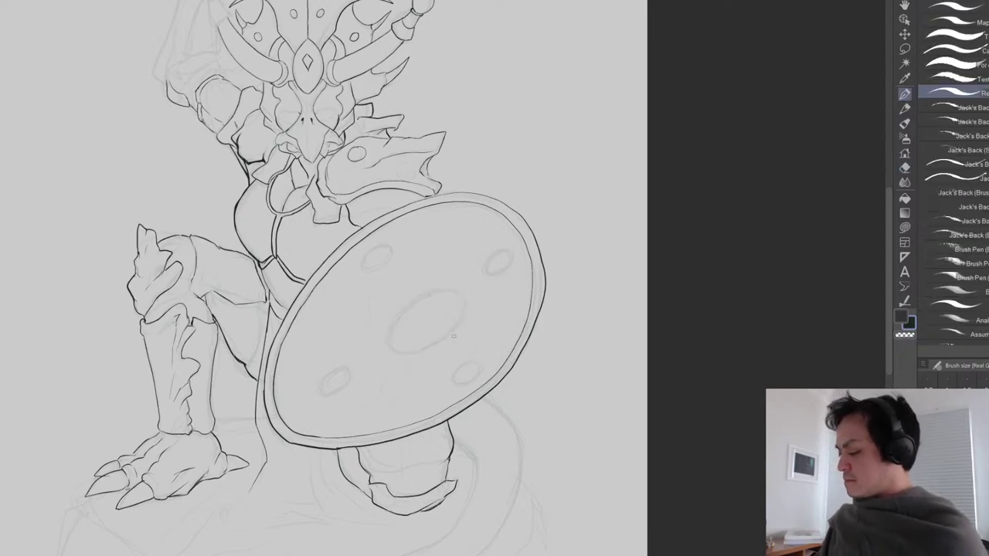
Ink angled brow lines above both eyes, slanting down toward the bridge of the beak.
left_click_drag(439, 309, 481, 535)
scroll(375, 336, "up", 2)
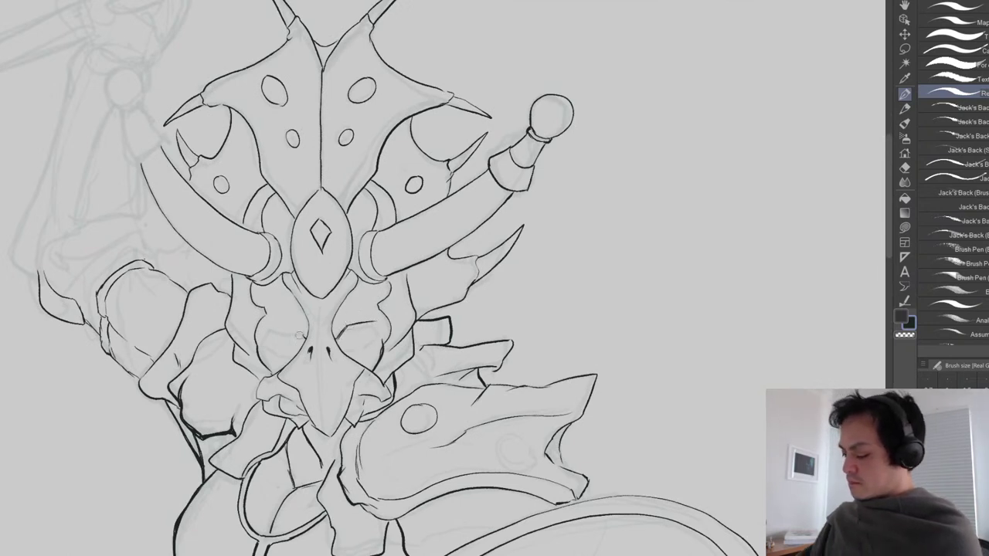
mouse_move(288, 324)
left_mouse_down()
mouse_move(307, 338)
mouse_move(276, 329)
mouse_move(302, 325)
left_mouse_up()
left_click_drag(267, 330, 300, 326)
key("e")
key("p")
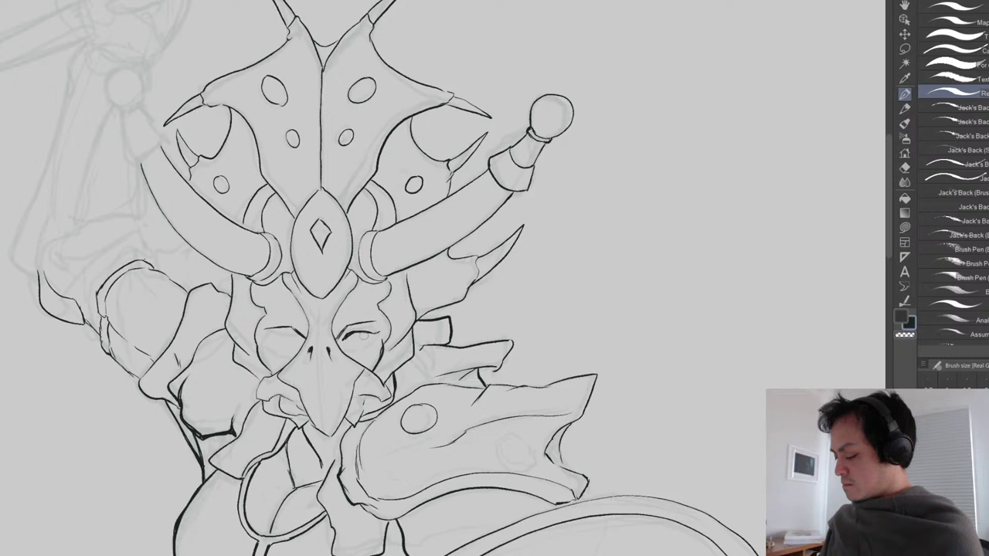
Ink almond-shaped outlines for both eyes and add a short crease beneath each one.
mouse_move(348, 335)
left_mouse_down()
mouse_move(372, 335)
mouse_move(363, 343)
mouse_move(372, 334)
left_mouse_up()
mouse_move(270, 341)
left_mouse_down()
mouse_move(298, 337)
mouse_move(265, 340)
mouse_move(295, 338)
mouse_move(302, 347)
mouse_move(290, 349)
mouse_move(374, 341)
left_mouse_up()
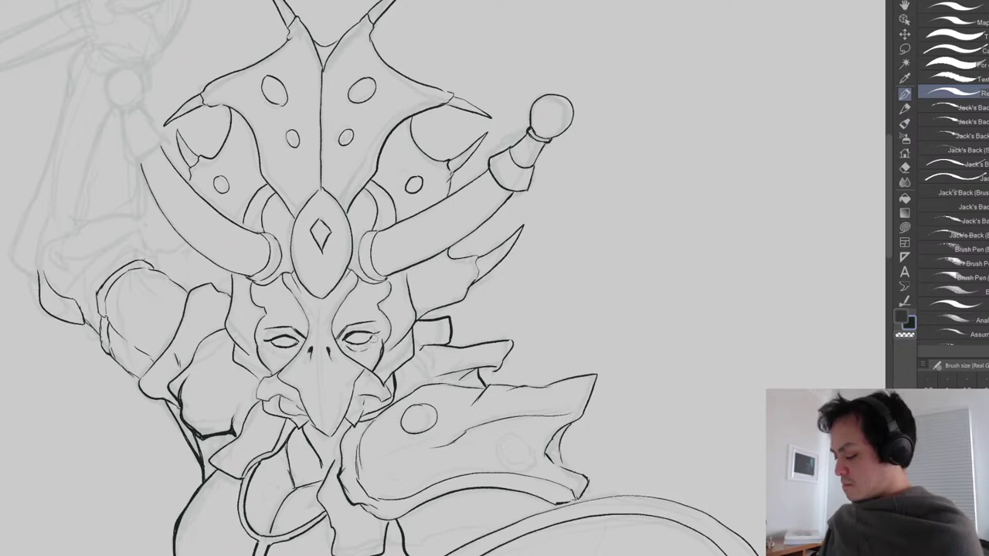
left_click_drag(271, 351, 283, 356)
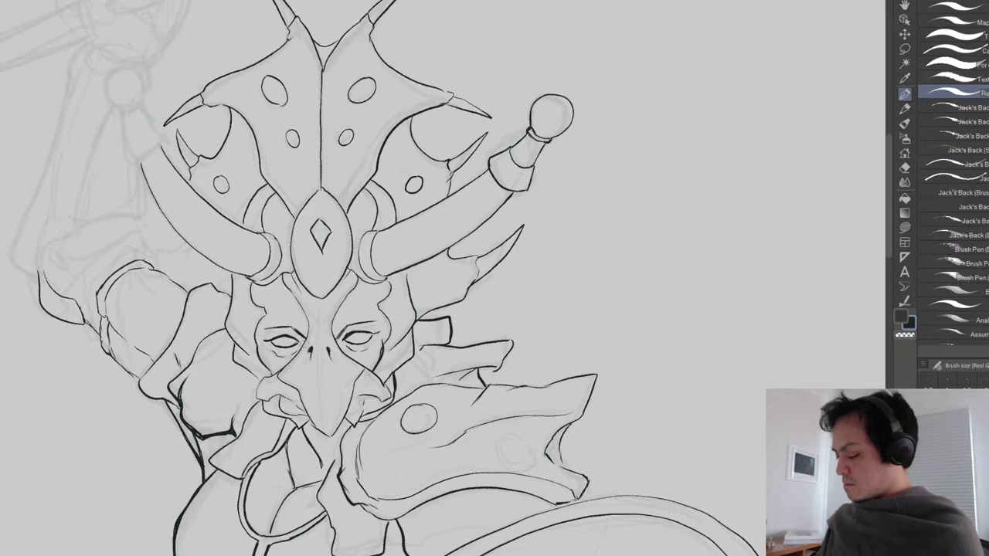
left_click_drag(365, 350, 375, 380)
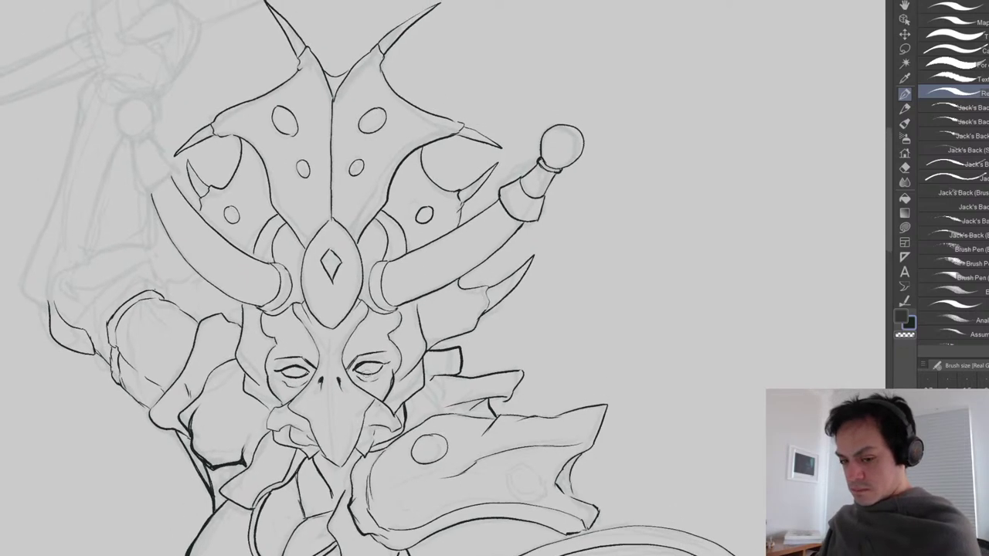
Draw the curved iris lines inside both eyes.
scroll(370, 375, "up", 2)
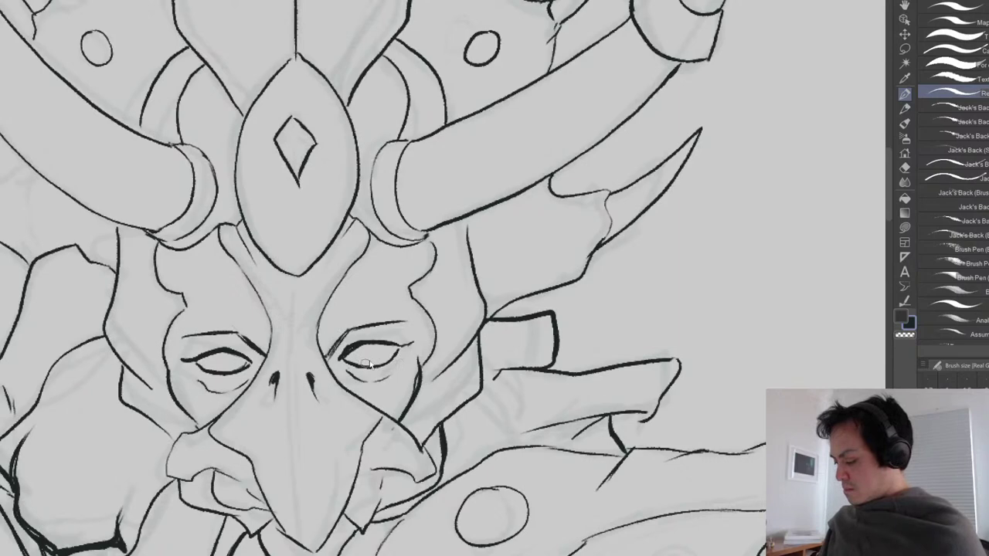
mouse_move(358, 345)
left_mouse_down()
mouse_move(358, 364)
mouse_move(390, 353)
mouse_move(387, 361)
left_mouse_up()
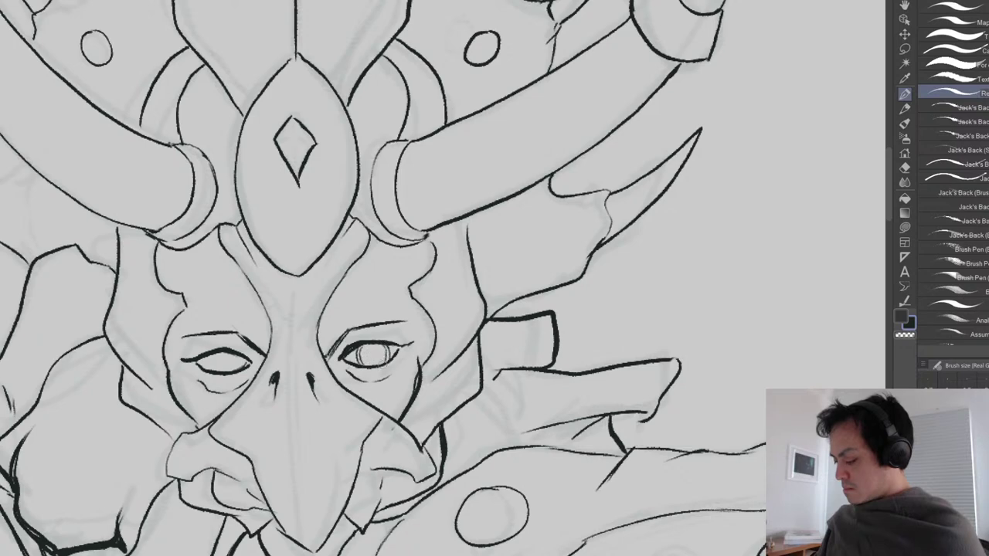
left_click_drag(281, 409, 355, 366)
mouse_move(284, 311)
left_mouse_down()
mouse_move(283, 328)
mouse_move(283, 319)
mouse_move(290, 329)
mouse_move(308, 312)
mouse_move(311, 328)
left_mouse_up()
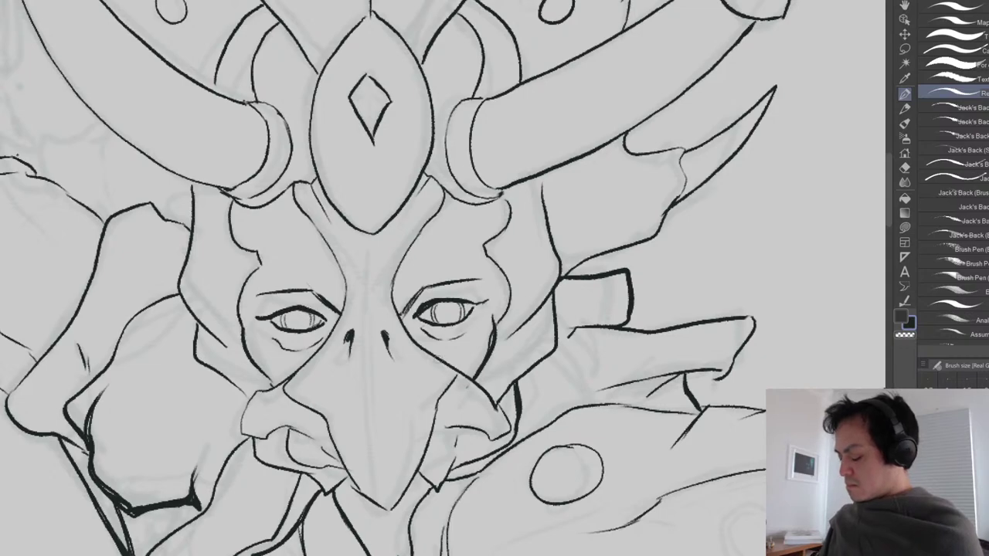
scroll(464, 279, "down", 3)
scroll(456, 324, "down", 2)
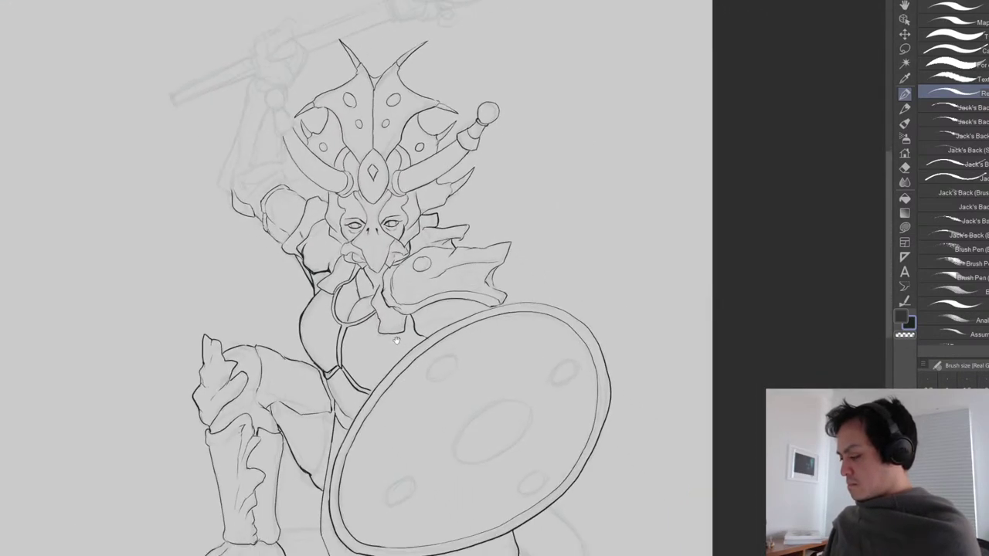
Extend the brow ridges with small curved folds beyond the outer corners of both eyes.
left_click_drag(456, 324, 461, 382)
scroll(418, 397, "up", 3)
left_click_drag(311, 189, 332, 299)
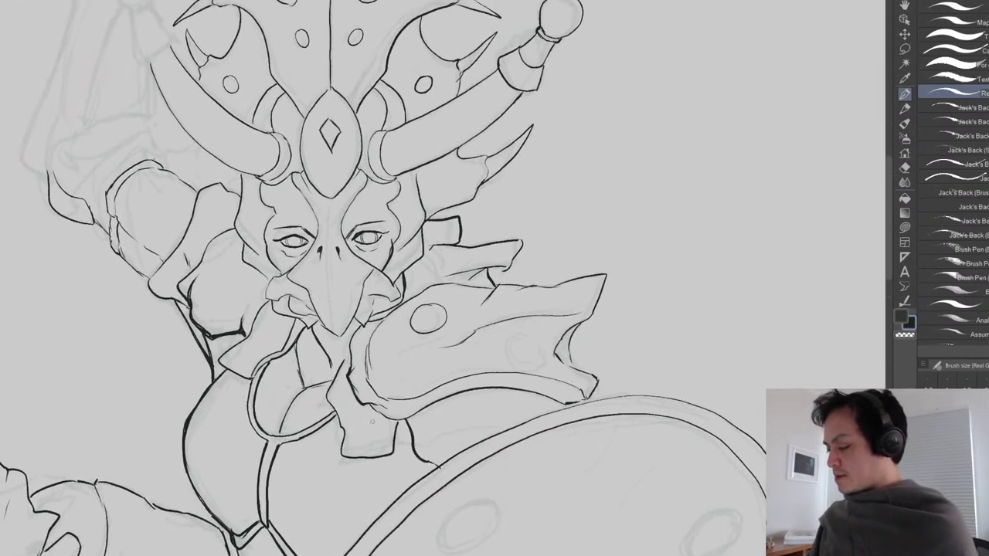
scroll(332, 299, "up", 2)
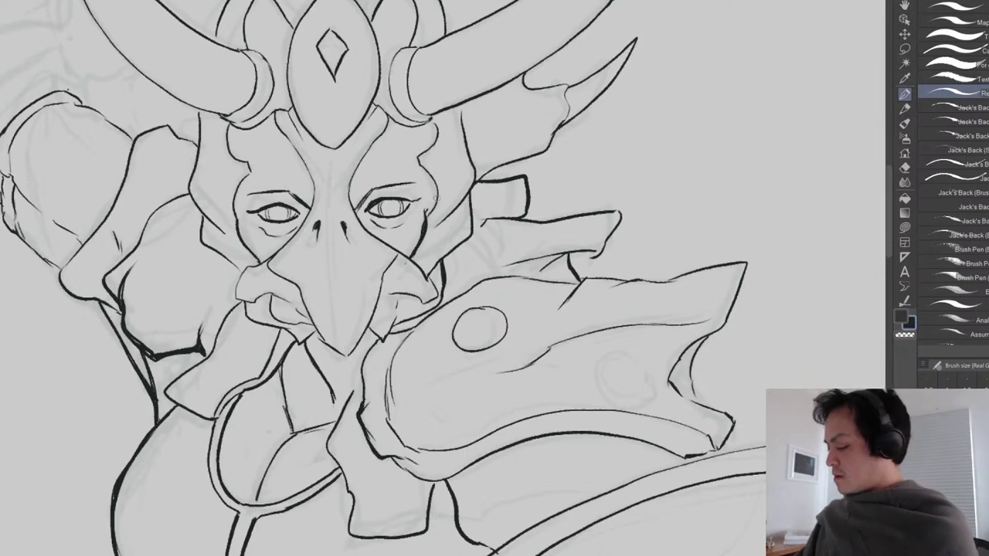
left_click_drag(389, 200, 400, 237)
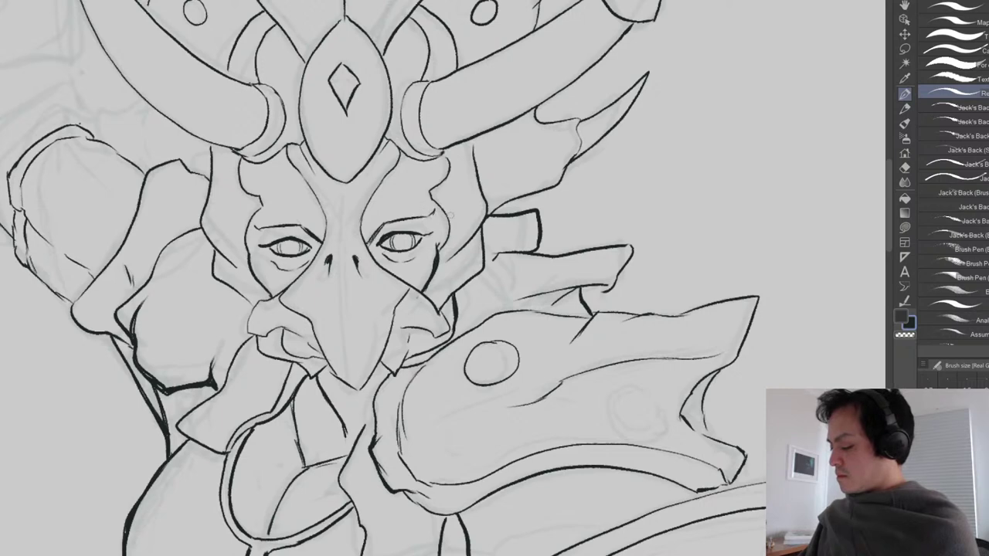
left_click_drag(444, 222, 437, 235)
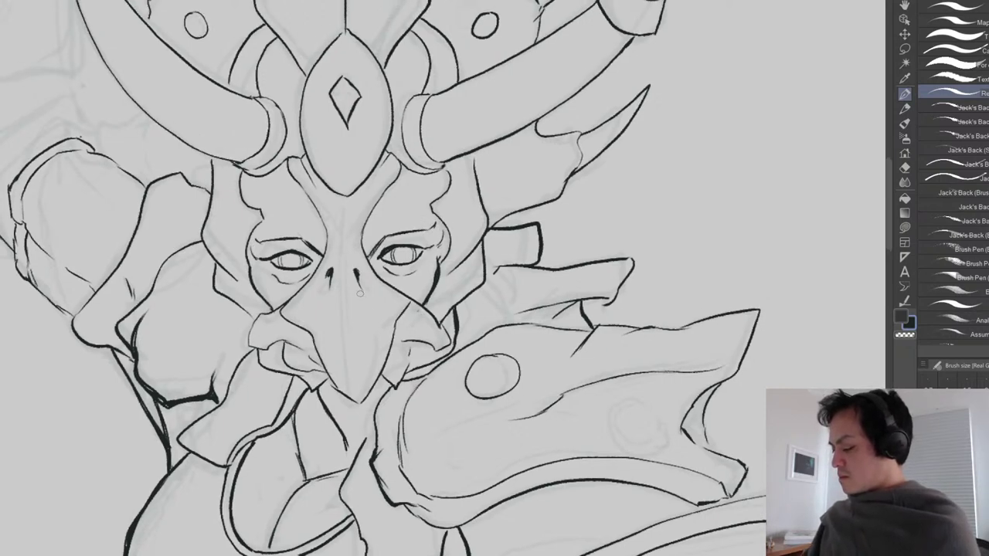
Erase the inked lower beak, the jaw pieces on both sides and the adjoining neck lines.
key("e")
mouse_move(309, 339)
left_mouse_down()
mouse_move(360, 388)
mouse_move(397, 336)
mouse_move(354, 394)
mouse_move(312, 363)
mouse_move(336, 416)
mouse_move(292, 345)
left_mouse_up()
mouse_move(383, 334)
left_mouse_down()
mouse_move(388, 365)
mouse_move(401, 357)
mouse_move(345, 384)
mouse_move(287, 350)
mouse_move(291, 358)
mouse_move(269, 359)
mouse_move(293, 319)
mouse_move(294, 328)
mouse_move(250, 340)
mouse_move(349, 397)
left_mouse_up()
key("p")
key("e")
left_click_drag(266, 354, 351, 392)
left_click_drag(398, 348, 420, 337)
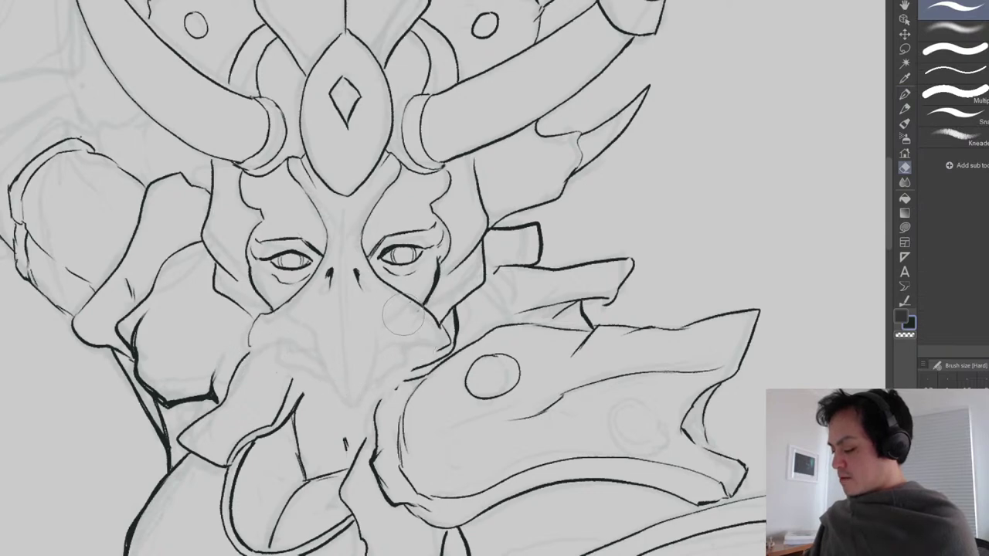
Redraw the lower face with a broader beak contour spanning both cheeks beneath the eyes.
key("p")
mouse_move(251, 348)
left_mouse_down()
mouse_move(319, 397)
mouse_move(335, 425)
mouse_move(364, 422)
mouse_move(415, 360)
mouse_move(449, 337)
mouse_move(452, 259)
left_mouse_up()
scroll(453, 286, "down", 4)
left_click_drag(449, 326, 407, 378)
scroll(413, 376, "down", 2)
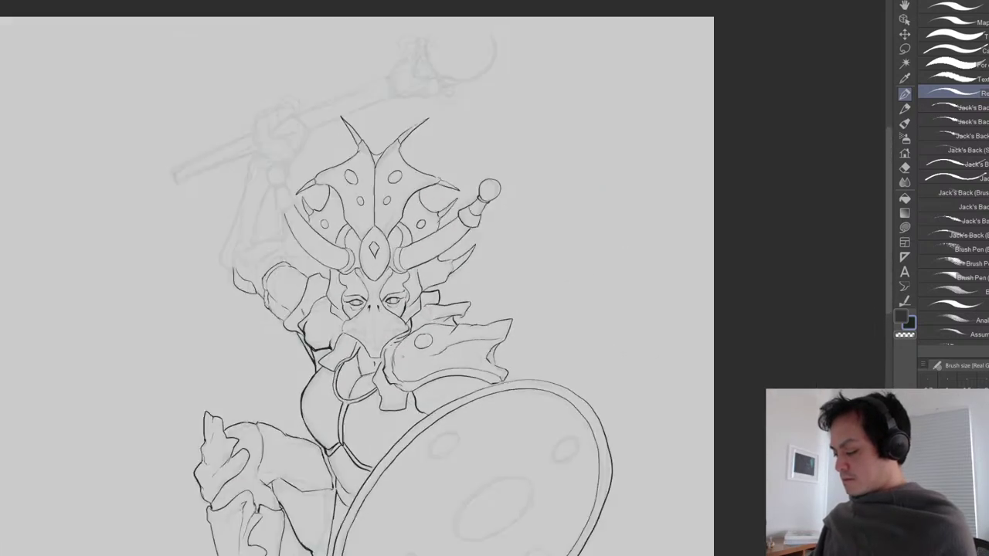
Erase the small nostril marks between the eyes and draw a small oval on the forehead above each eye.
scroll(382, 321, "up", 3)
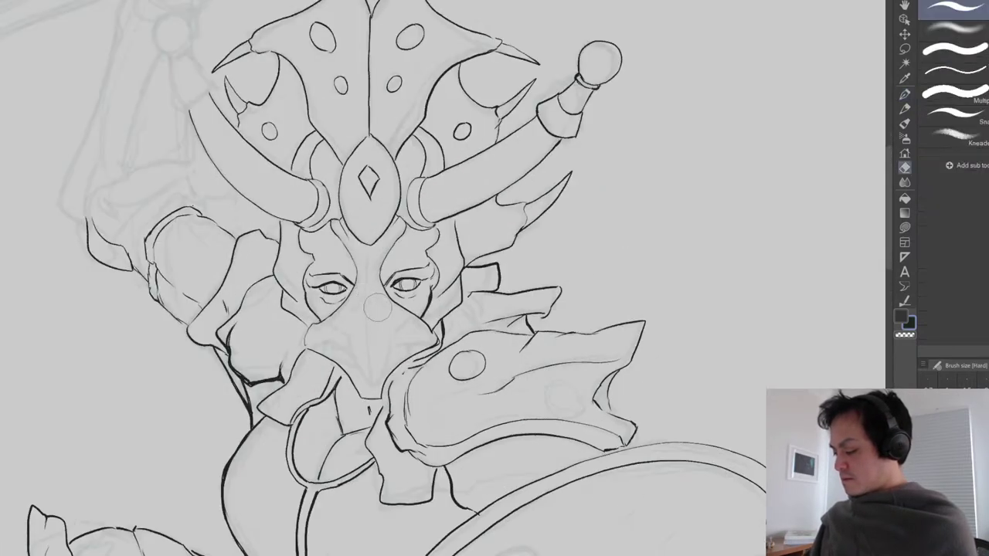
scroll(391, 355, "down", 5)
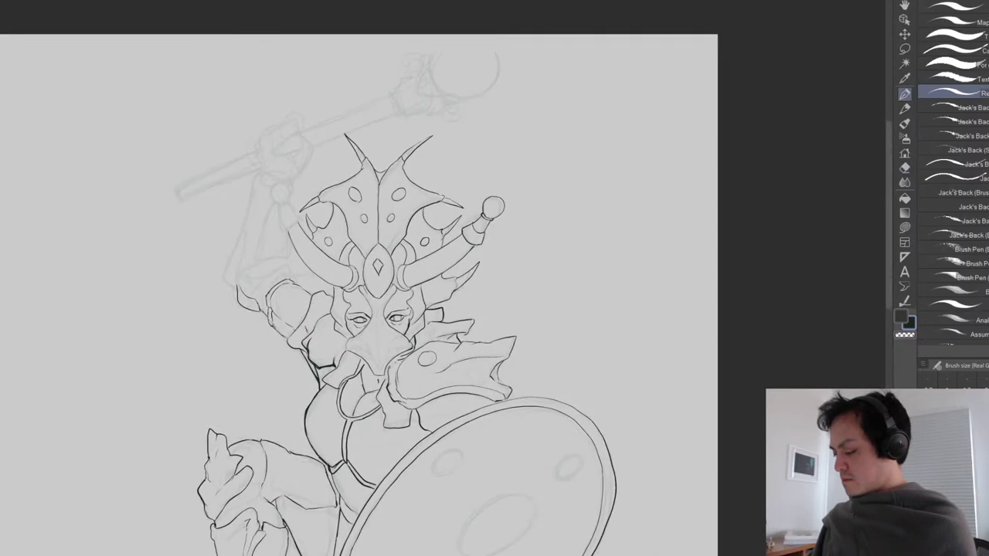
scroll(388, 361, "up", 3)
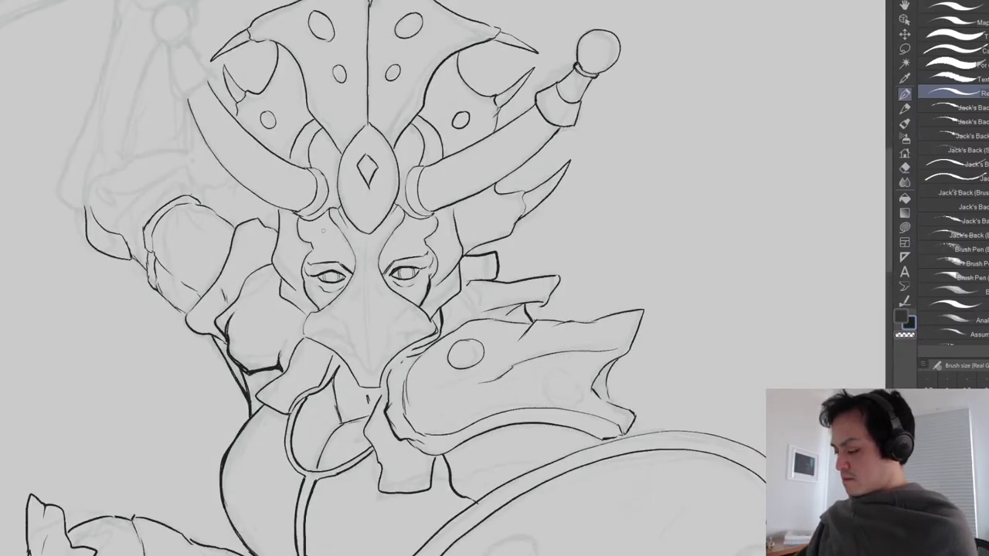
left_click_drag(318, 229, 323, 237)
mouse_move(403, 232)
left_mouse_down()
mouse_move(412, 233)
mouse_move(405, 229)
left_mouse_up()
scroll(408, 234, "down", 5)
left_click_drag(498, 323, 461, 369)
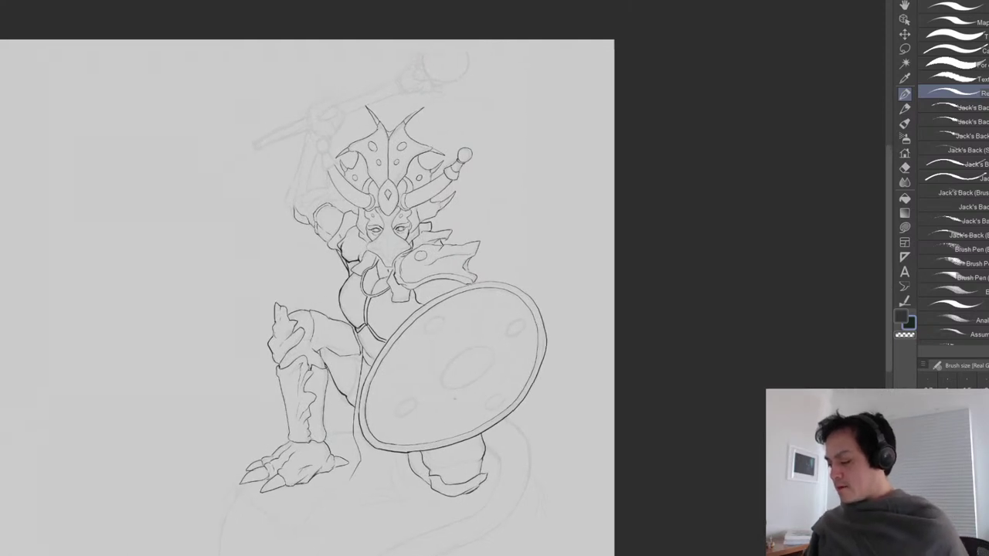
Ink the tail as one long tapering sweep from behind the shield, following the sketch to its pointed tip.
scroll(418, 275, "up", 3)
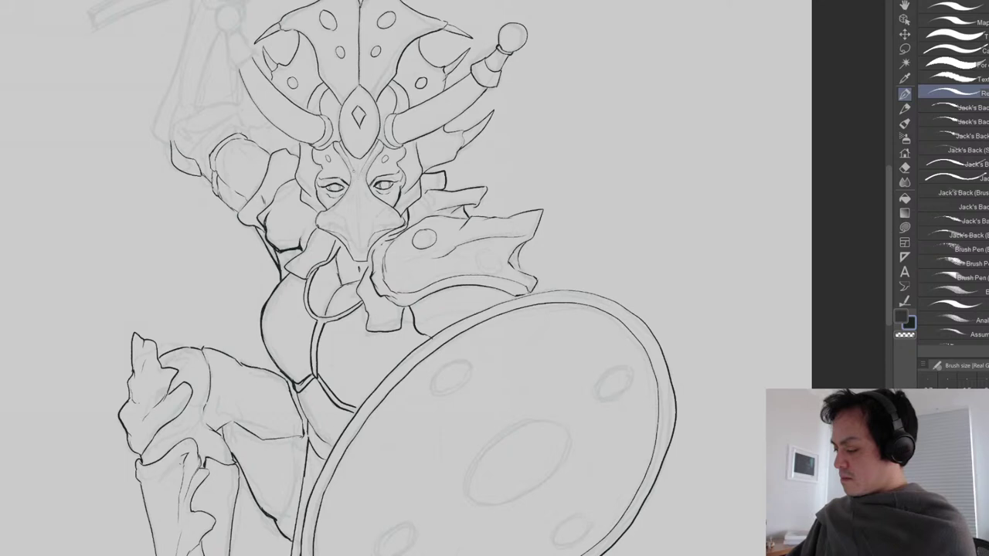
scroll(418, 251, "down", 3)
left_click_drag(402, 381, 367, 347)
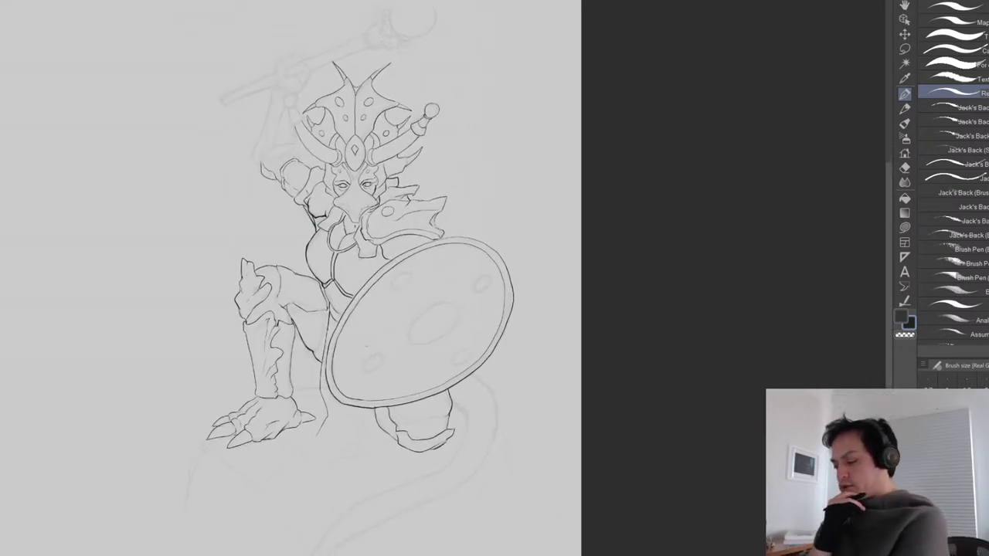
scroll(482, 342, "down", 3)
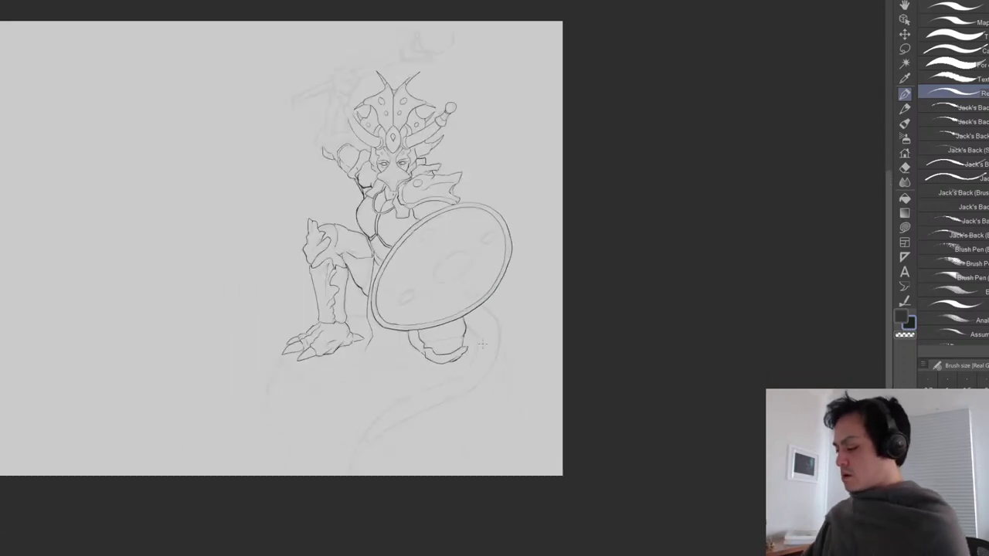
scroll(483, 343, "up", 2)
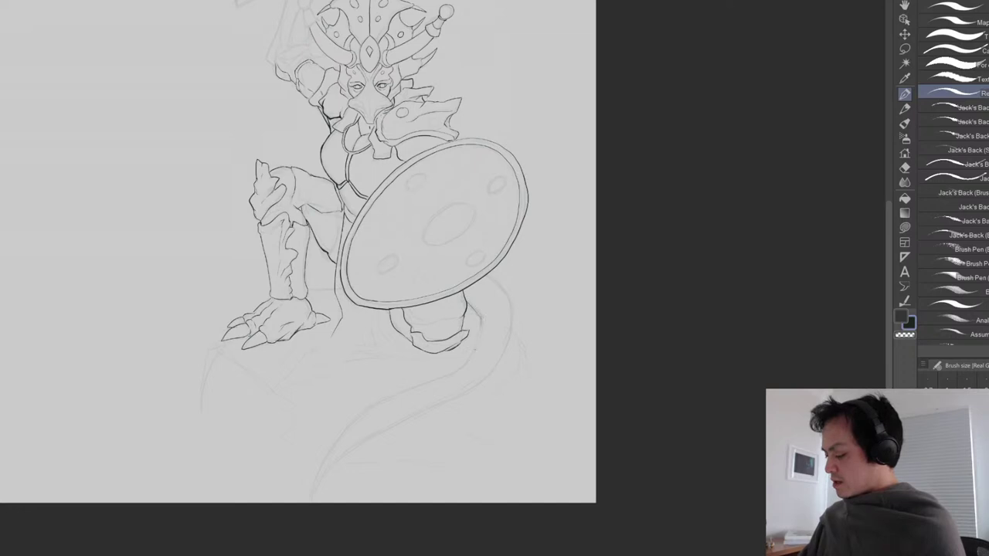
mouse_move(480, 326)
left_mouse_down()
mouse_move(471, 357)
mouse_move(401, 392)
mouse_move(314, 484)
mouse_move(377, 434)
mouse_move(459, 398)
mouse_move(509, 345)
mouse_move(511, 298)
mouse_move(494, 279)
left_mouse_up()
left_click_drag(507, 380, 524, 306)
scroll(524, 305, "down", 3)
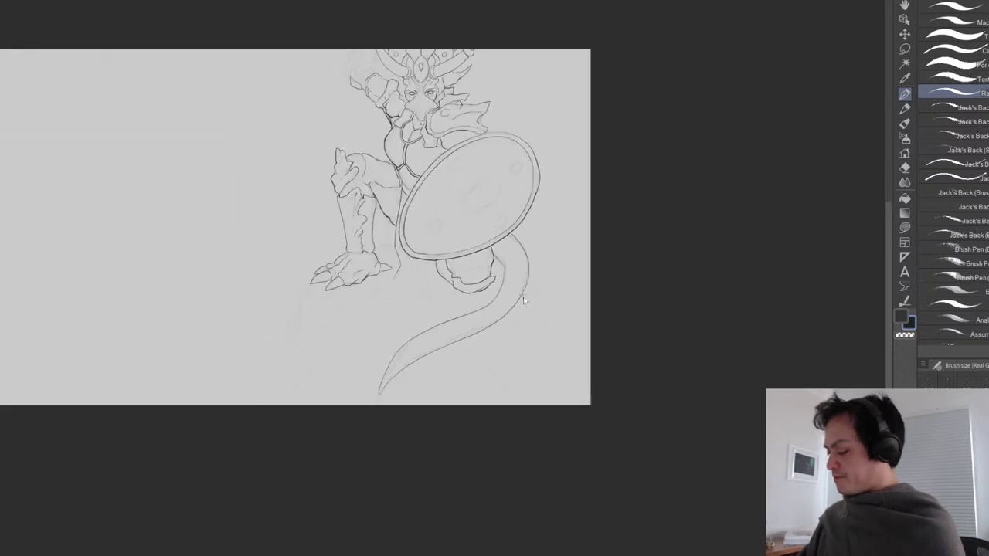
Erase the inked tail outline and try a replacement curve beside the kneeling leg.
scroll(526, 303, "up", 3)
key("e")
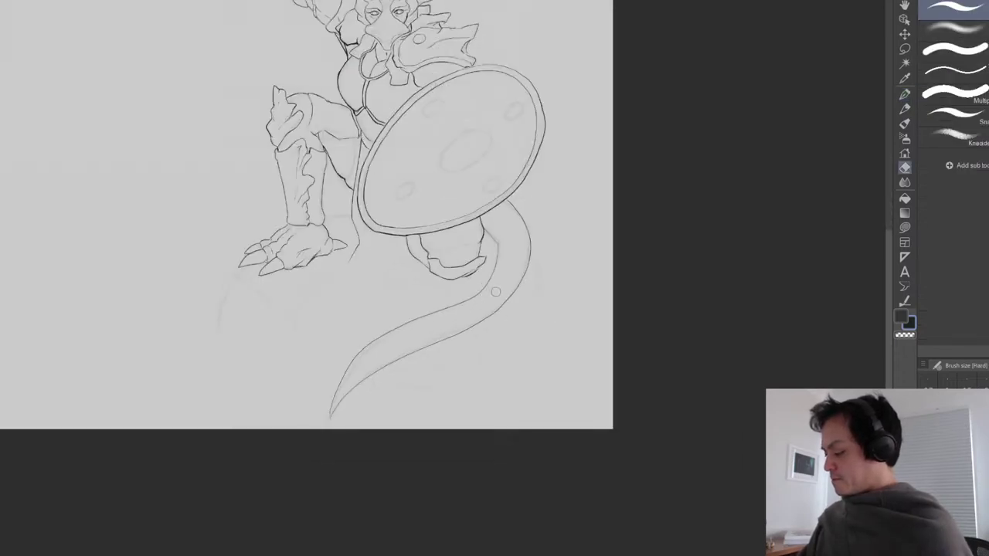
mouse_move(503, 249)
left_mouse_down()
mouse_move(354, 365)
mouse_move(338, 412)
mouse_move(553, 232)
left_mouse_up()
key("p")
mouse_move(494, 253)
left_mouse_down()
mouse_move(468, 291)
mouse_move(377, 296)
mouse_move(343, 321)
mouse_move(350, 363)
mouse_move(396, 321)
mouse_move(498, 307)
mouse_move(522, 278)
mouse_move(526, 235)
mouse_move(528, 266)
left_mouse_up()
key("e")
key("p")
key("e")
Redraw the tail's inner contour curving beneath the kneeling leg, and erase the overly wide outer bend.
mouse_move(513, 204)
left_mouse_down()
mouse_move(499, 231)
mouse_move(506, 307)
mouse_move(398, 297)
mouse_move(347, 330)
mouse_move(369, 334)
mouse_move(422, 301)
left_mouse_up()
key("p")
mouse_move(515, 232)
left_mouse_down()
mouse_move(536, 271)
mouse_move(514, 232)
mouse_move(535, 254)
mouse_move(523, 244)
mouse_move(529, 292)
mouse_move(499, 259)
mouse_move(481, 285)
mouse_move(539, 275)
mouse_move(444, 311)
mouse_move(467, 292)
mouse_move(392, 299)
left_mouse_up()
key("e")
key("p")
key("e")
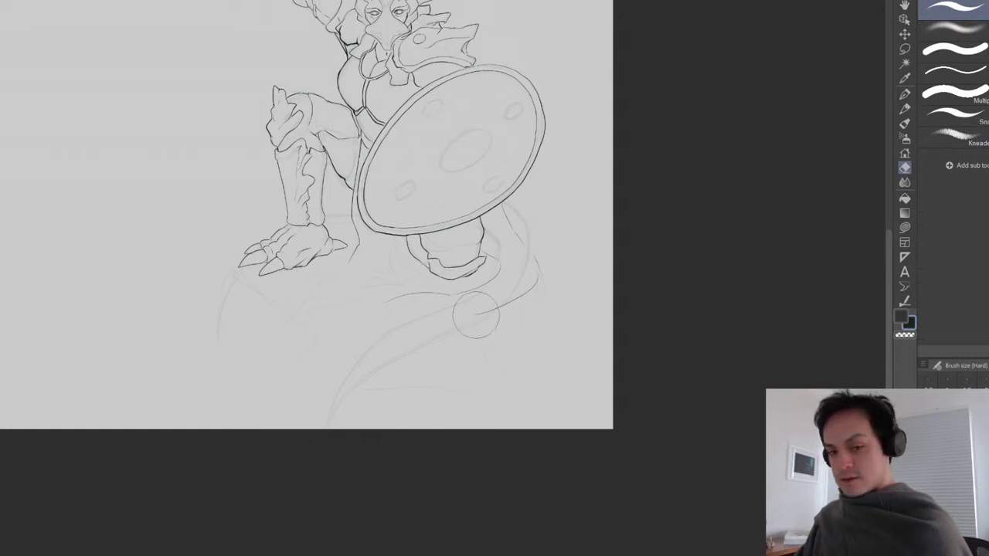
mouse_move(473, 319)
left_mouse_down()
mouse_move(523, 291)
mouse_move(533, 247)
left_mouse_up()
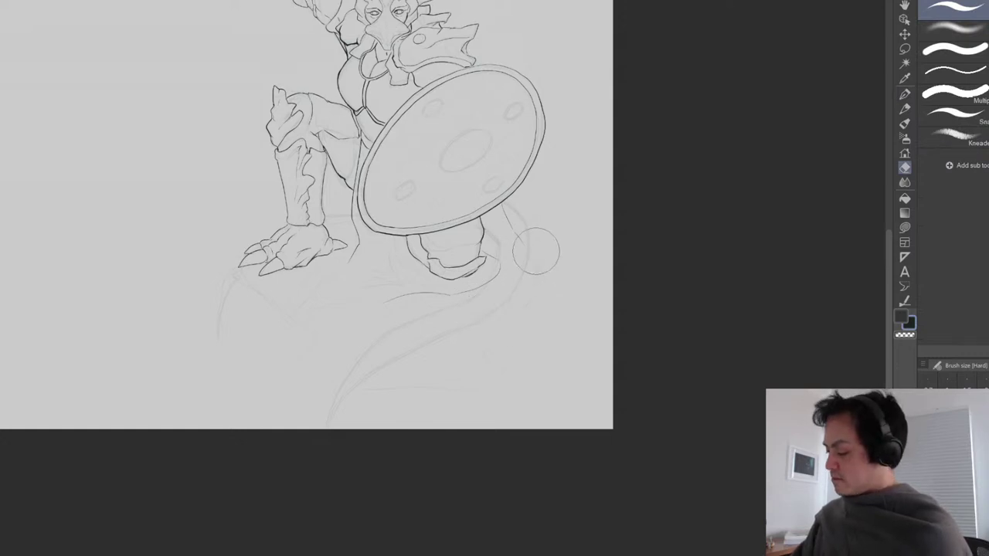
Ink a tighter outer bend of the tail and finish it as an S-curve with a curled, pointed tip.
key("p")
mouse_move(526, 295)
left_mouse_down()
mouse_move(486, 312)
mouse_move(460, 317)
left_mouse_up()
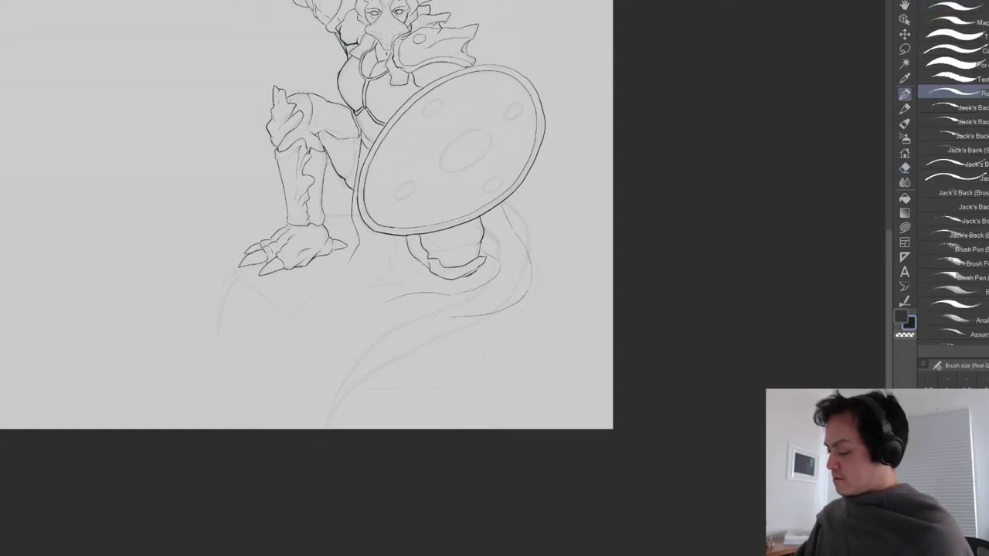
left_click_drag(384, 312, 353, 325)
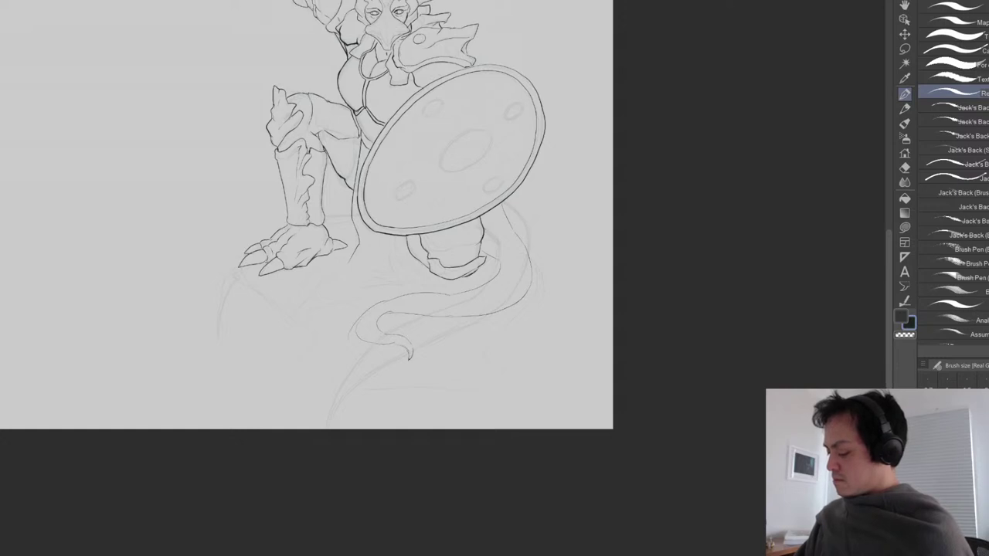
mouse_move(371, 341)
left_mouse_down()
mouse_move(357, 318)
mouse_move(386, 301)
mouse_move(342, 341)
mouse_move(374, 360)
left_mouse_up()
key("e")
key("p")
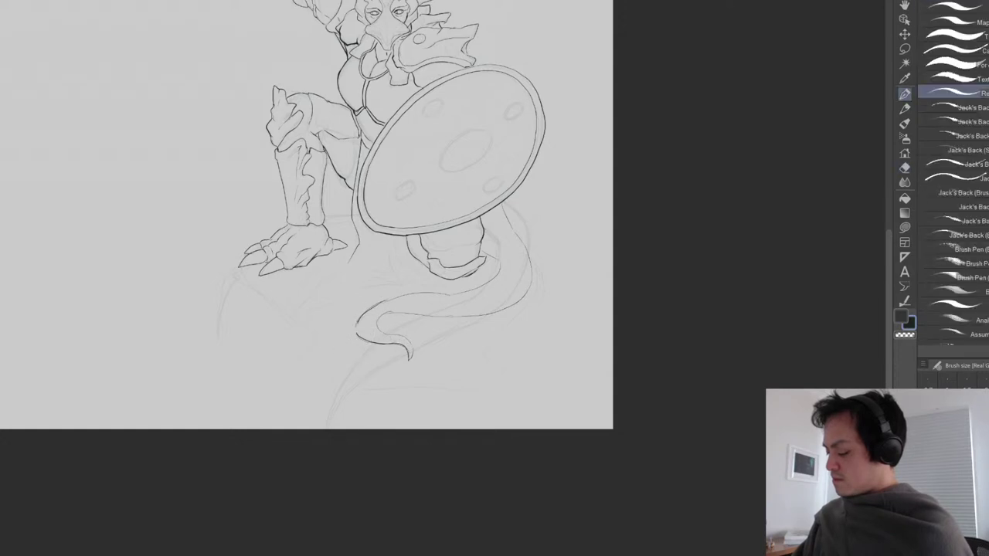
left_click_drag(405, 296, 434, 292)
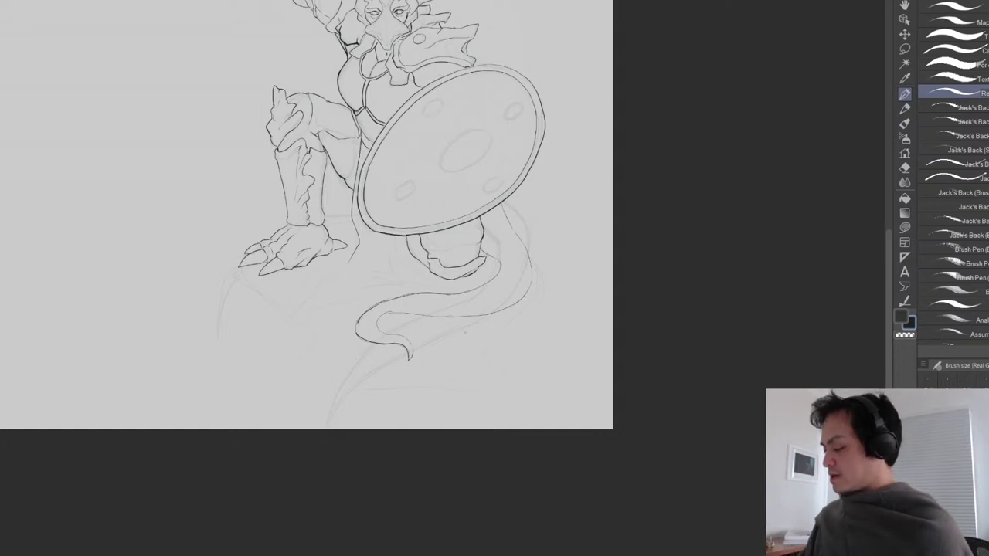
Clean up and redraw the outer contour of the tail's base where it emerges from behind the shield.
left_click_drag(532, 289, 478, 361)
scroll(479, 361, "down", 1)
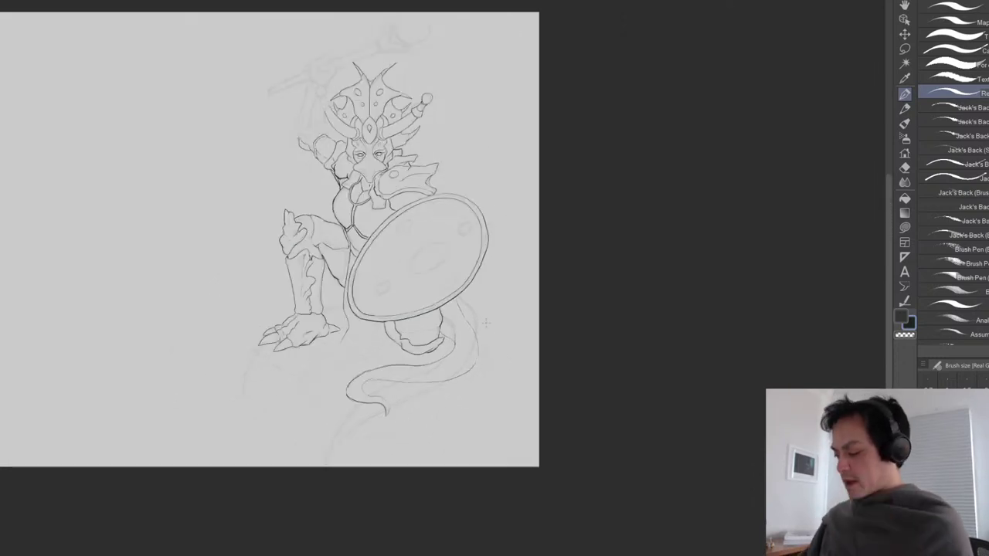
scroll(425, 271, "up", 3)
key("e")
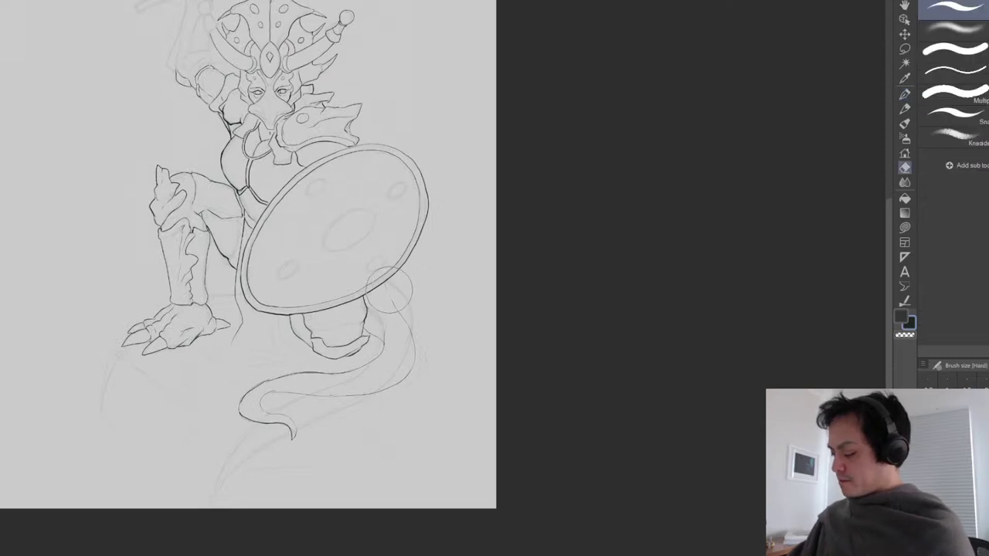
key("p")
left_click_drag(379, 288, 401, 315)
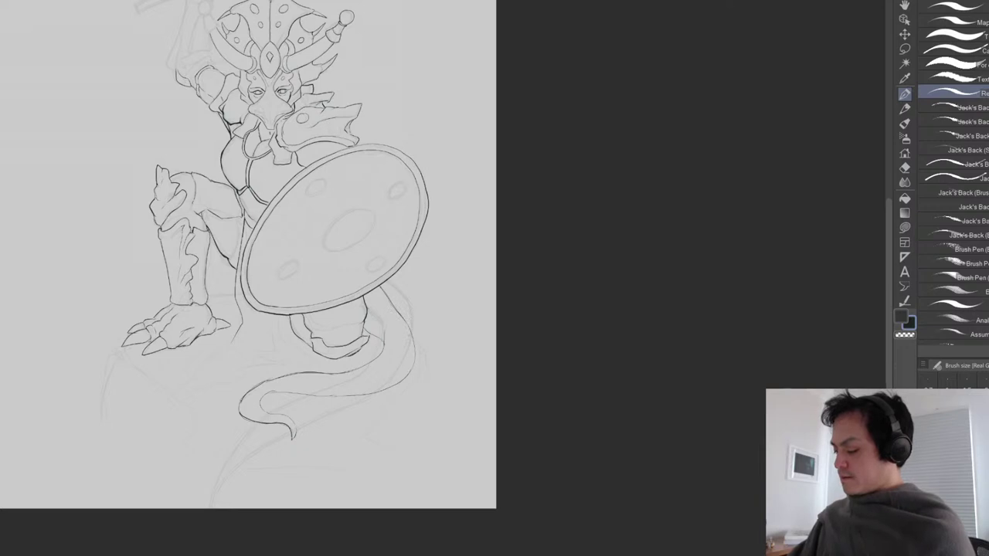
Redraw the cloth hanging beside the shield as a pointed, bordered panel and fill it with a scale pattern.
left_click_drag(309, 255, 421, 270)
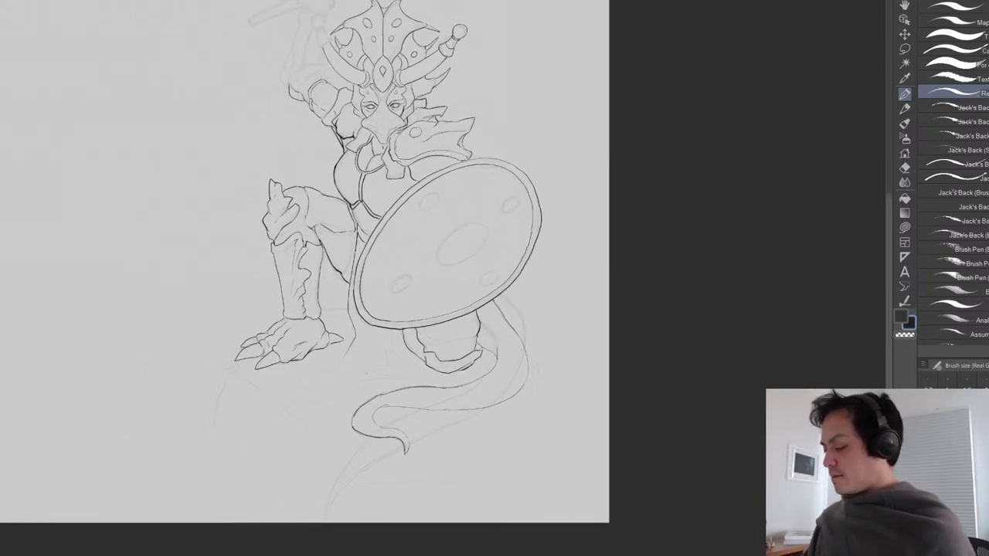
mouse_move(352, 332)
left_mouse_down()
mouse_move(360, 386)
mouse_move(353, 353)
mouse_move(343, 357)
mouse_move(357, 260)
mouse_move(357, 360)
left_mouse_up()
key("e")
key("p")
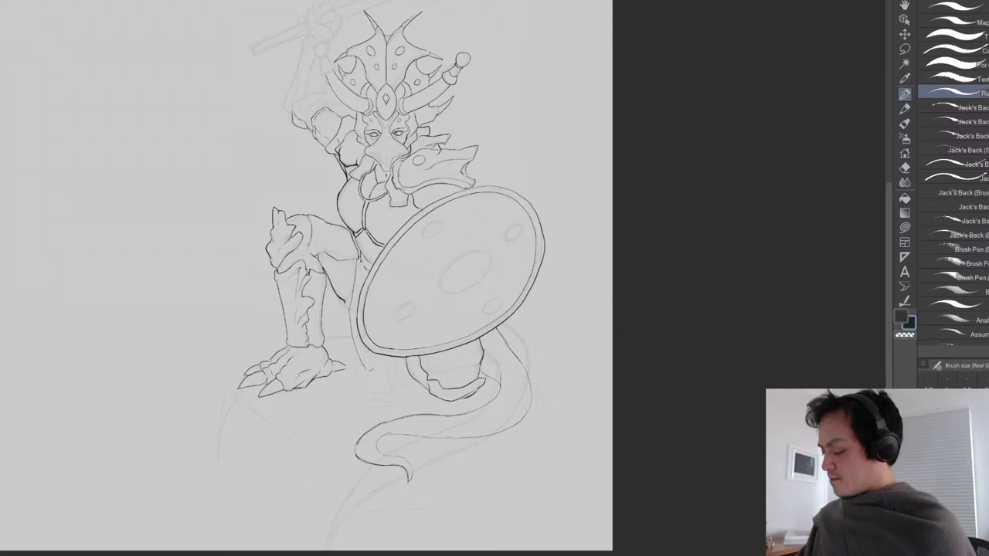
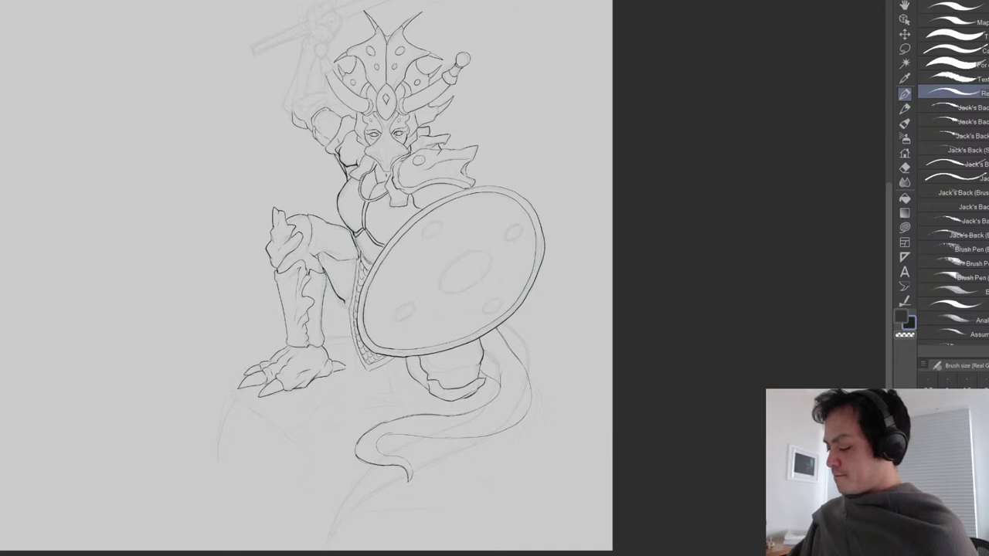
left_click_drag(355, 243, 363, 234)
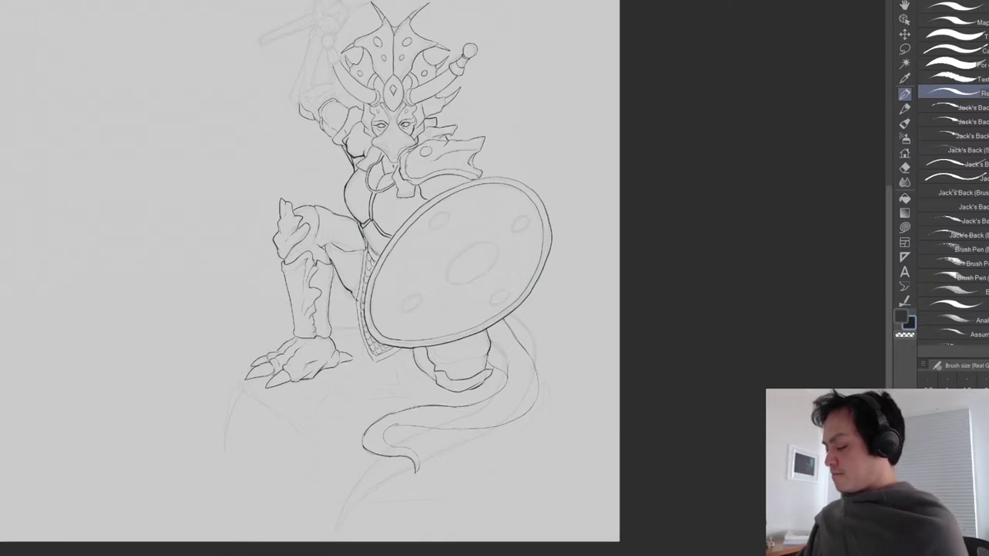
scroll(488, 371, "down", 1)
left_click_drag(488, 380, 490, 383)
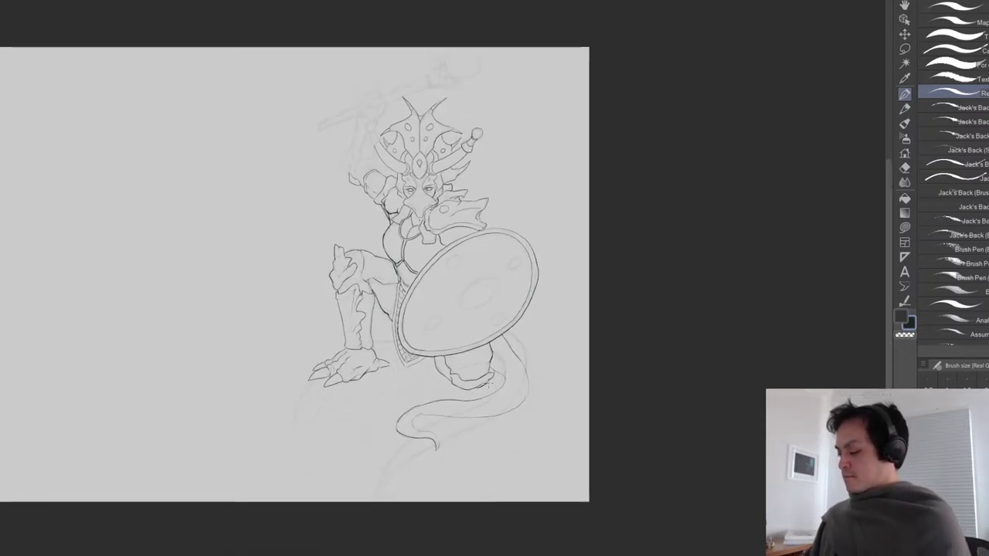
Erase the inner lines of the raised thigh and draw a curved armour edge from the knee to the hip.
key("ctrl+plus")
key("e")
mouse_move(433, 288)
left_mouse_down()
mouse_move(406, 280)
mouse_move(419, 264)
mouse_move(499, 323)
mouse_move(452, 283)
mouse_move(405, 268)
mouse_move(485, 354)
left_mouse_up()
key("p")
scroll(499, 322, "up", 3)
key("e")
key("p")
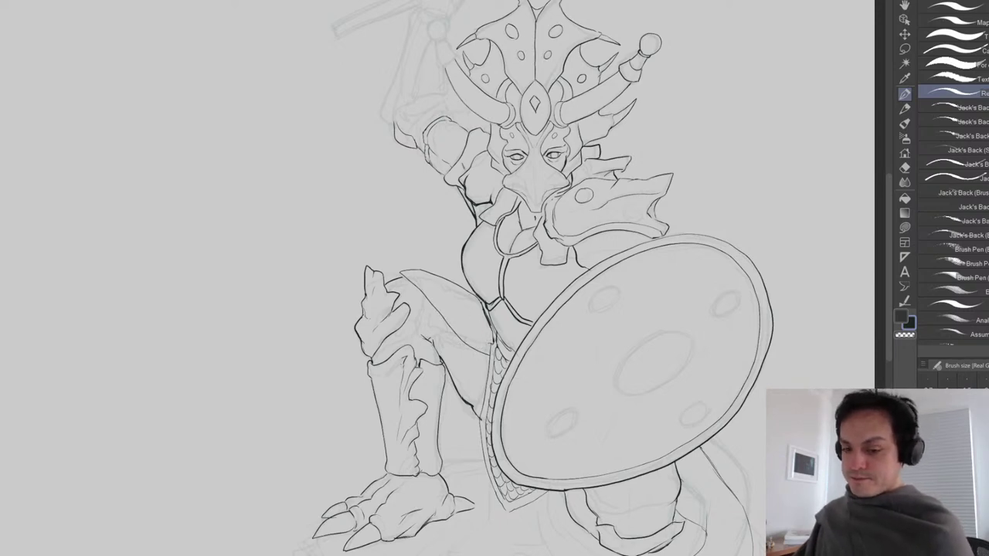
Erase the curved armour edge across the raised thigh.
key("e")
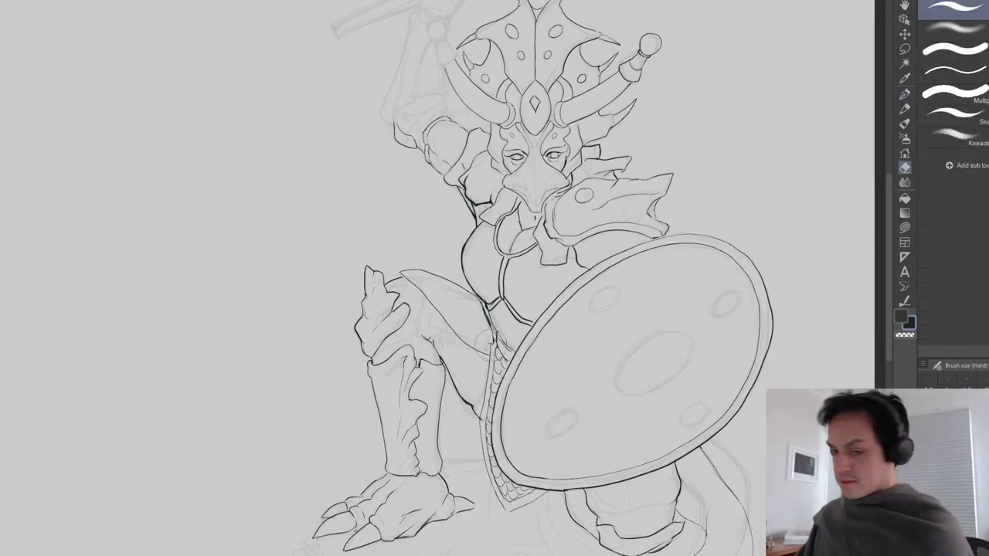
mouse_move(499, 350)
left_mouse_down()
mouse_move(473, 338)
mouse_move(488, 353)
mouse_move(488, 336)
left_mouse_up()
key("p")
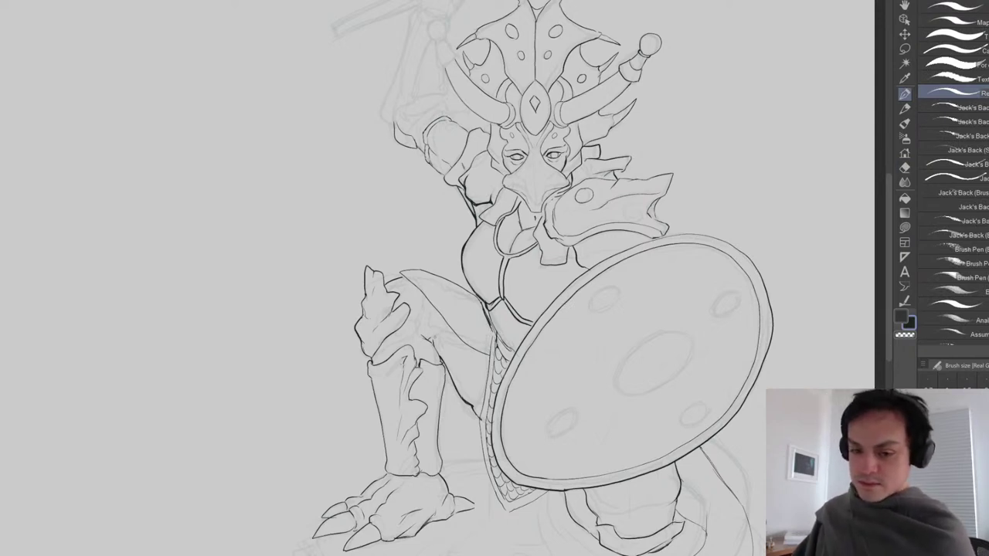
key("e")
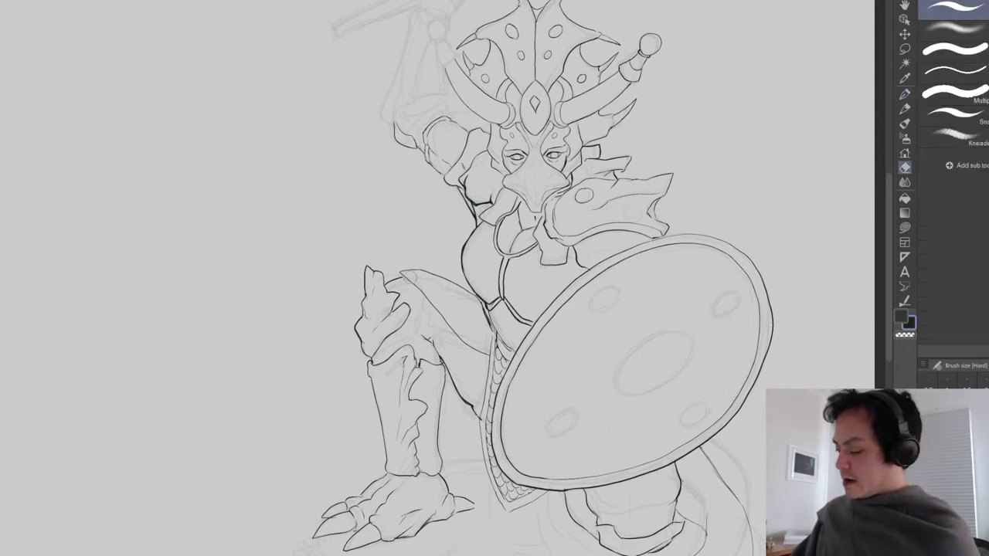
left_click_drag(400, 272, 479, 352)
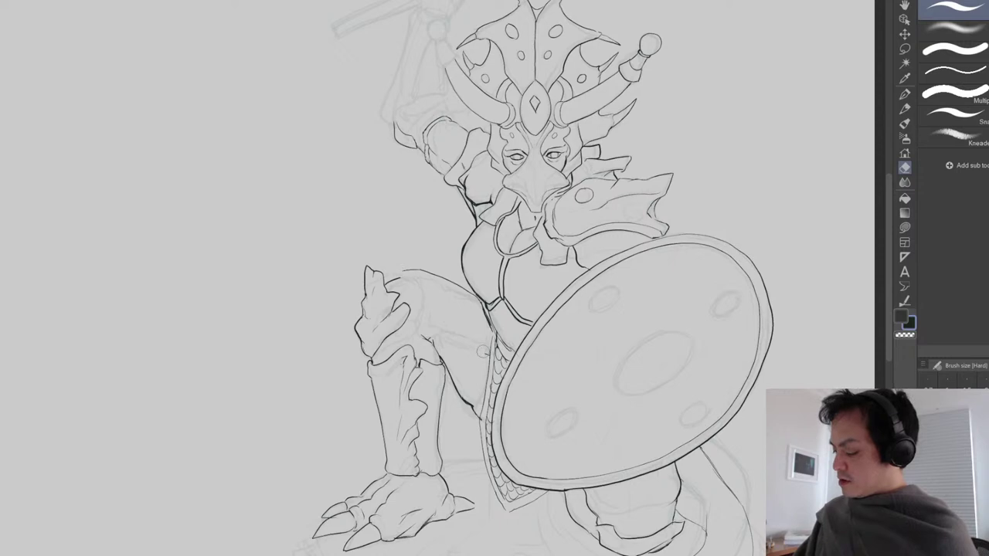
Redraw the thigh guard's lower edge as a double-lined border running from the knee to the hip.
key("p")
left_click_drag(405, 280, 485, 358)
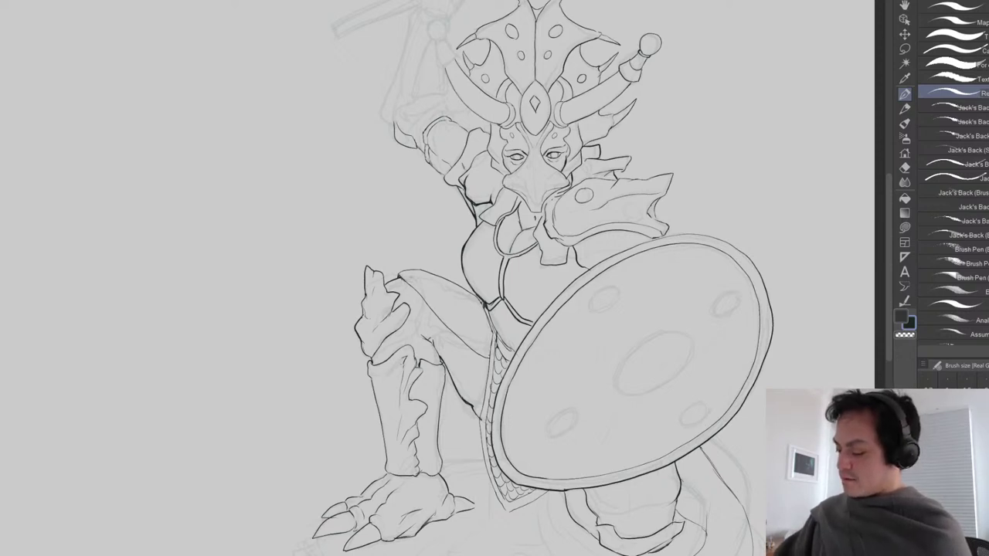
mouse_move(433, 302)
left_mouse_down()
mouse_move(477, 346)
mouse_move(484, 264)
mouse_move(409, 265)
left_mouse_up()
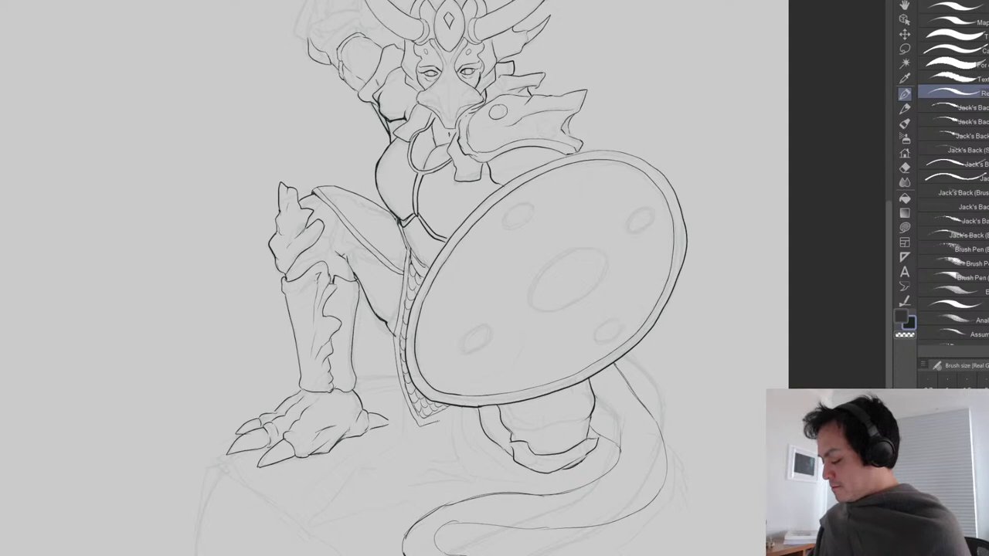
Examine the whole figure's composition, the raised weapon arm and the lower body at different magnifications.
scroll(490, 377, "down", 8)
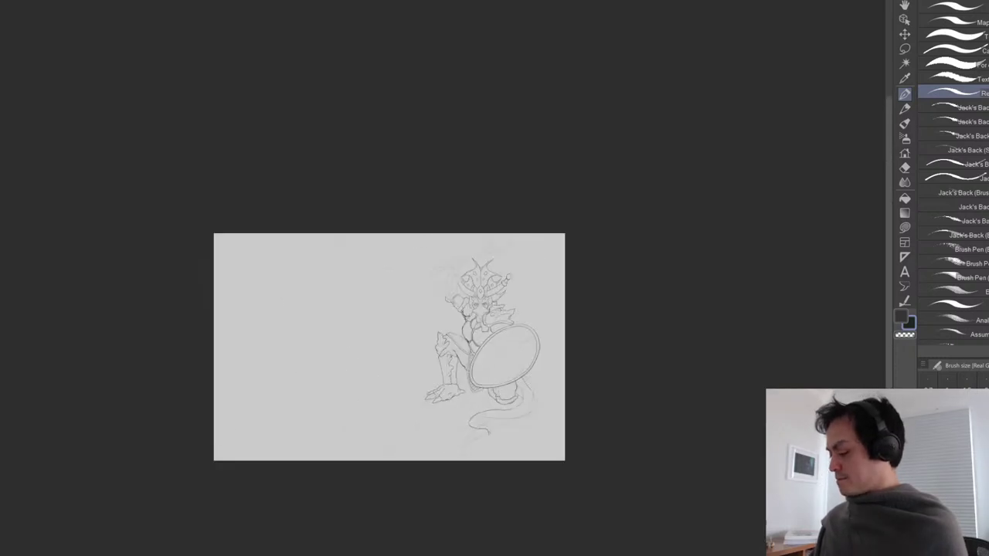
left_click_drag(506, 417, 467, 420)
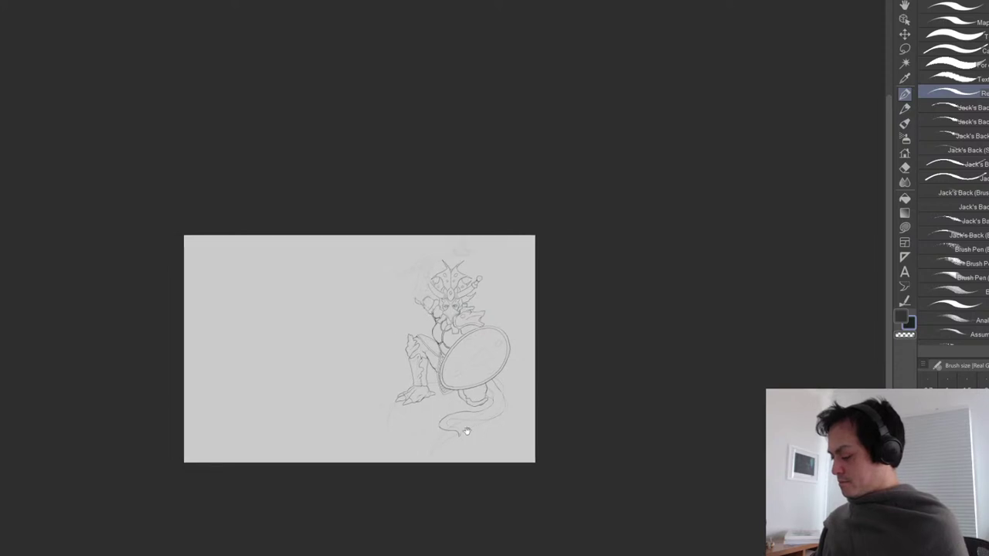
scroll(465, 430, "up", 3)
left_click_drag(442, 305, 448, 339)
scroll(448, 338, "up", 2)
left_click_drag(366, 151, 340, 376)
scroll(340, 376, "up", 2)
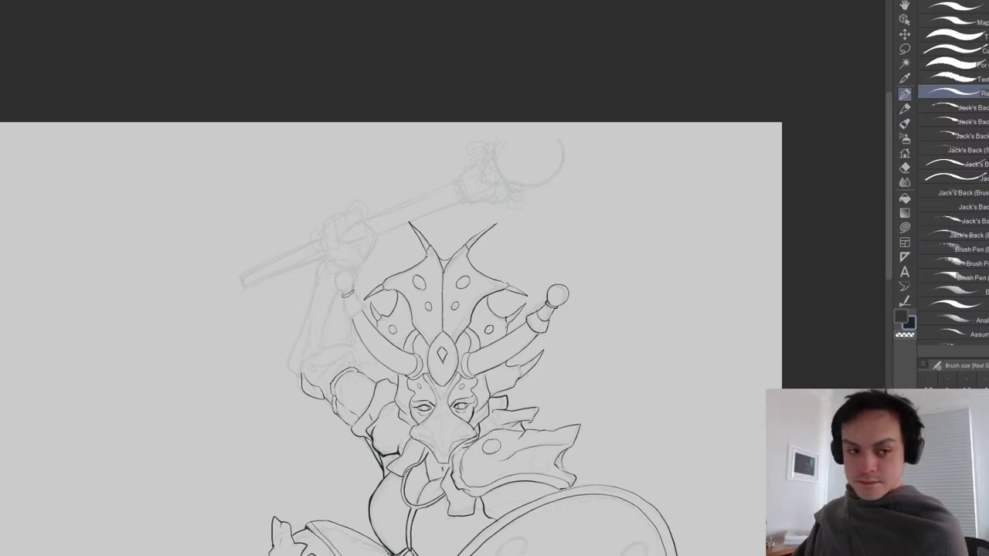
scroll(358, 289, "up", 2)
key("e")
left_click_drag(376, 293, 369, 296)
key("p")
left_click_drag(525, 450, 486, 245)
scroll(486, 245, "down", 3)
left_click_drag(521, 541, 438, 421)
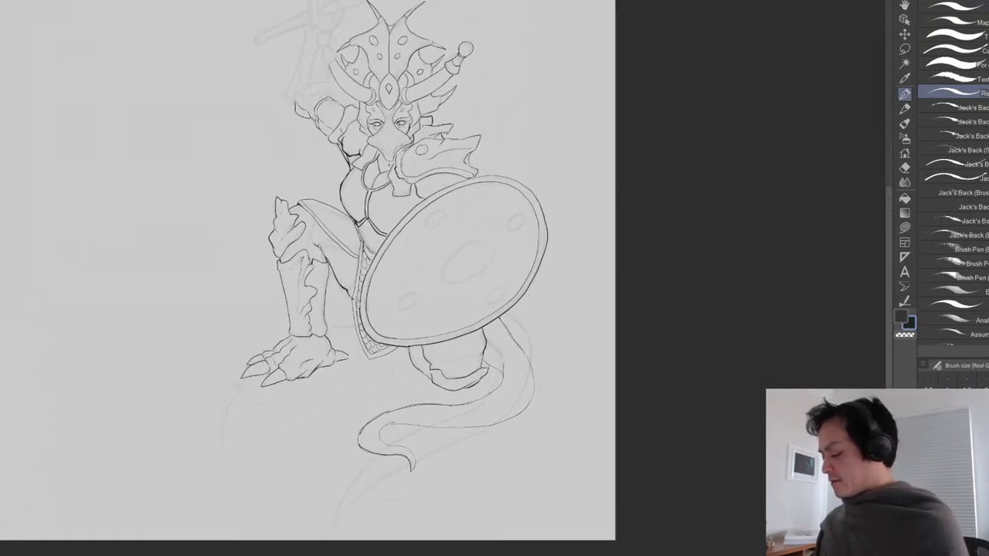
Ink the large tilted oval at the centre of the shield over its sketch.
mouse_move(502, 229)
left_mouse_down()
mouse_move(550, 284)
mouse_move(550, 300)
mouse_move(460, 241)
left_mouse_up()
left_click_drag(414, 319, 420, 298)
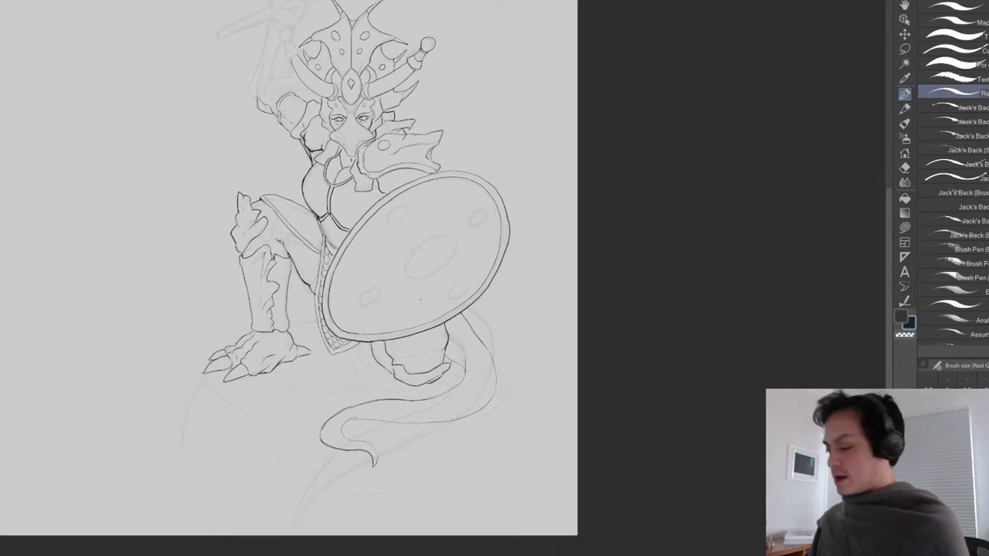
scroll(390, 203, "up", 1)
scroll(390, 203, "up", 2)
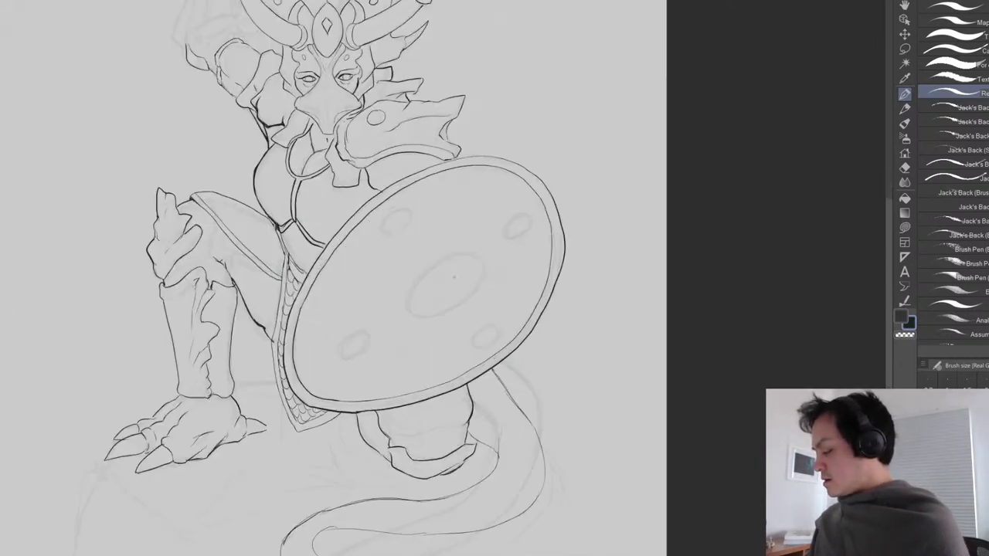
scroll(454, 265, "down", 1)
scroll(442, 280, "up", 1)
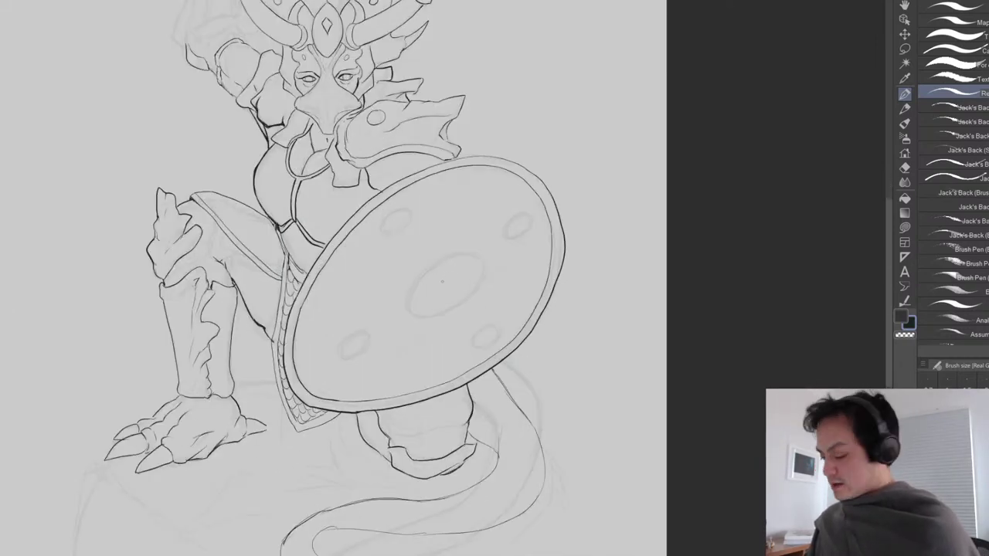
mouse_move(443, 258)
left_mouse_down()
mouse_move(404, 303)
mouse_move(419, 315)
mouse_move(452, 308)
mouse_move(484, 272)
mouse_move(453, 257)
mouse_move(409, 290)
left_mouse_up()
key("e")
key("p")
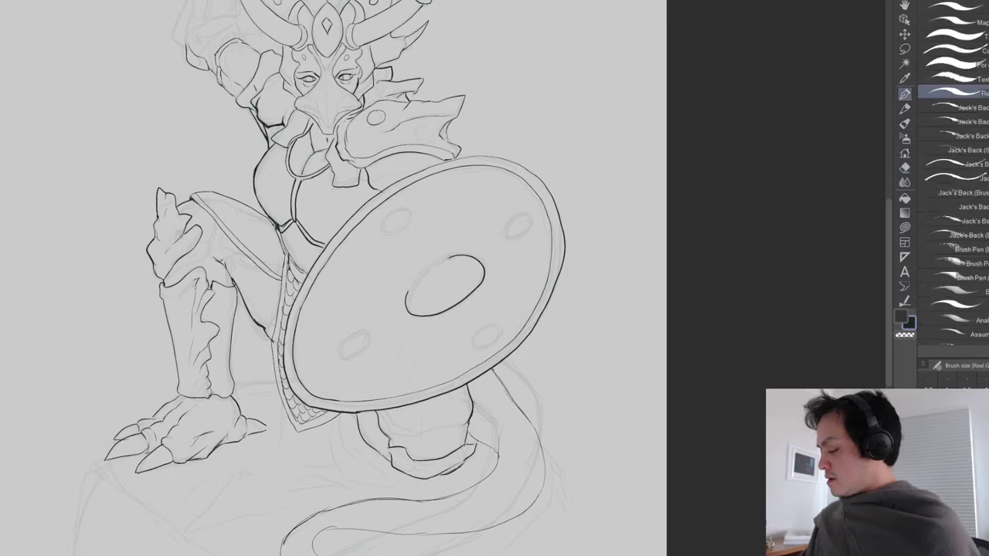
left_click_drag(445, 258, 411, 285)
mouse_move(485, 269)
left_mouse_down()
mouse_move(467, 295)
mouse_move(426, 316)
mouse_move(406, 306)
mouse_move(422, 276)
mouse_move(473, 258)
mouse_move(485, 272)
mouse_move(466, 255)
mouse_move(423, 269)
mouse_move(407, 311)
mouse_move(447, 310)
mouse_move(475, 293)
mouse_move(464, 255)
left_mouse_up()
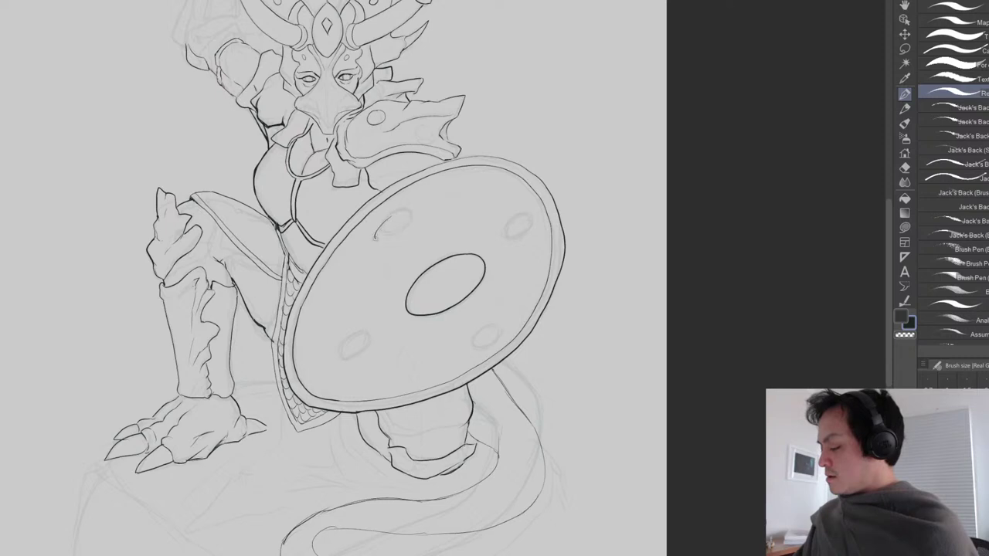
Ink the four small ovals spaced around the central oval on the shield's face.
mouse_move(407, 231)
left_mouse_down()
mouse_move(527, 222)
mouse_move(393, 237)
mouse_move(406, 221)
mouse_move(398, 210)
mouse_move(375, 229)
mouse_move(377, 245)
mouse_move(403, 227)
left_mouse_up()
key("e")
key("p")
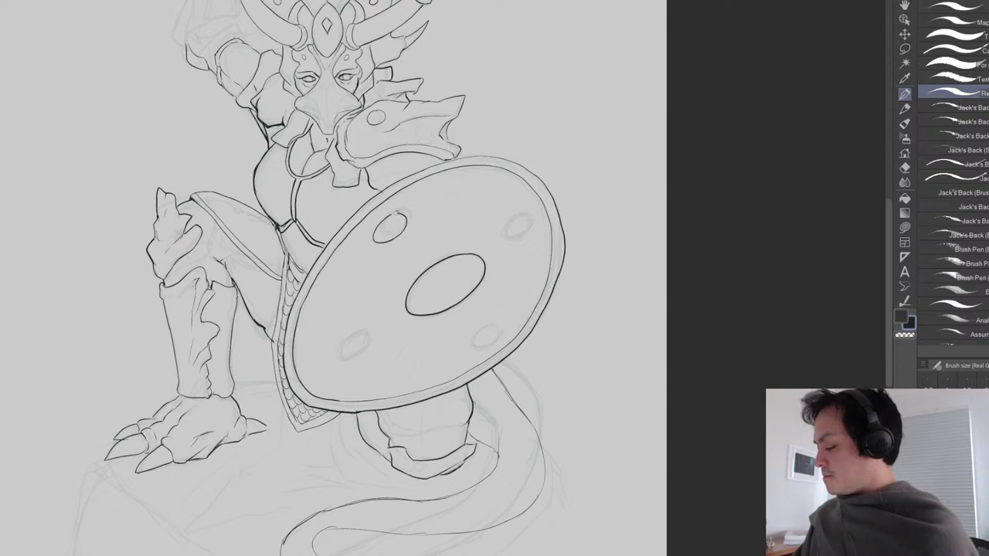
mouse_move(525, 215)
left_mouse_down()
mouse_move(503, 232)
mouse_move(529, 229)
left_mouse_up()
mouse_move(362, 330)
left_mouse_down()
mouse_move(333, 349)
mouse_move(357, 360)
mouse_move(368, 334)
left_mouse_up()
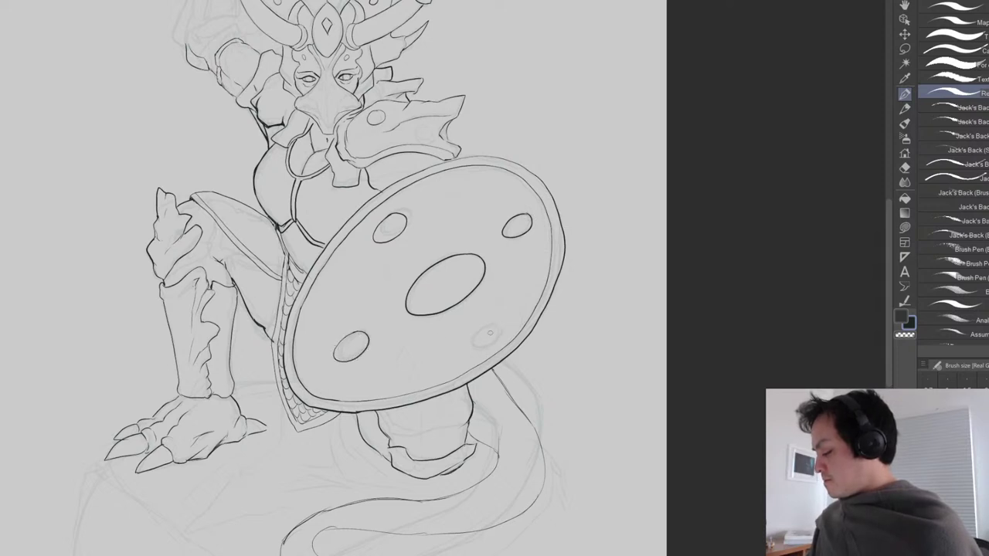
mouse_move(489, 327)
left_mouse_down()
mouse_move(473, 346)
mouse_move(500, 340)
mouse_move(485, 324)
left_mouse_up()
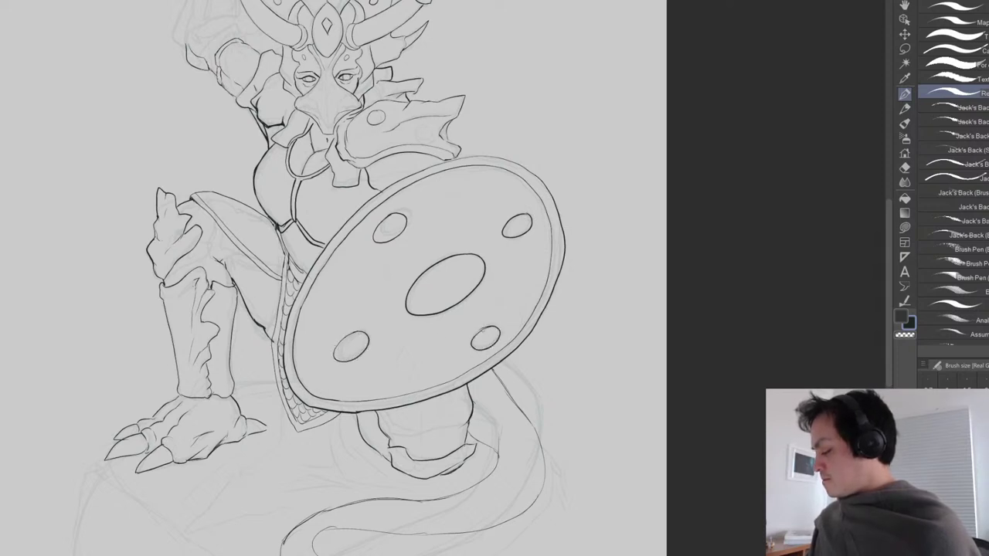
Ink a second small oval on the shoulder armour, near its forked outer end.
left_click_drag(481, 283, 529, 244)
scroll(530, 283, "down", 4)
left_click_drag(495, 303, 410, 347)
scroll(410, 347, "up", 8)
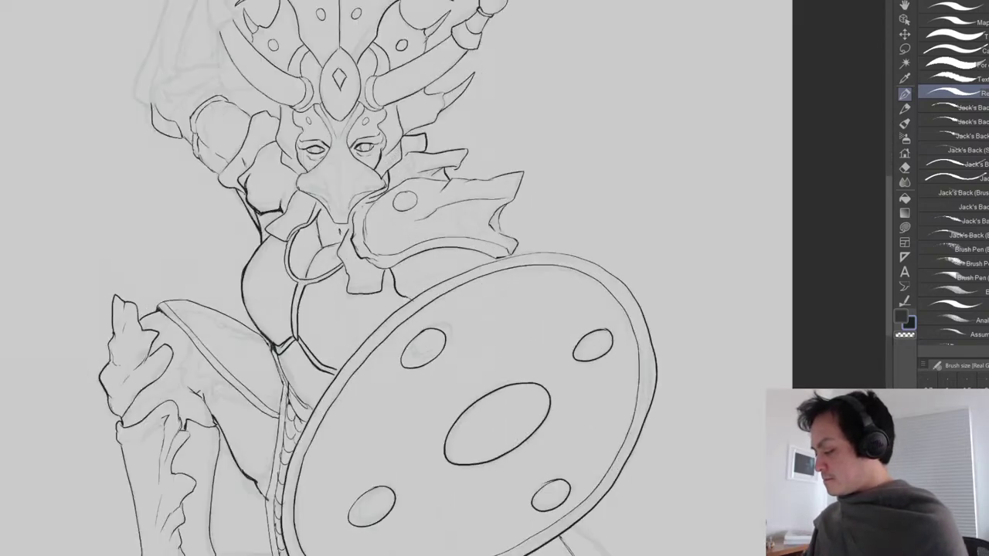
left_click_drag(469, 213, 493, 252)
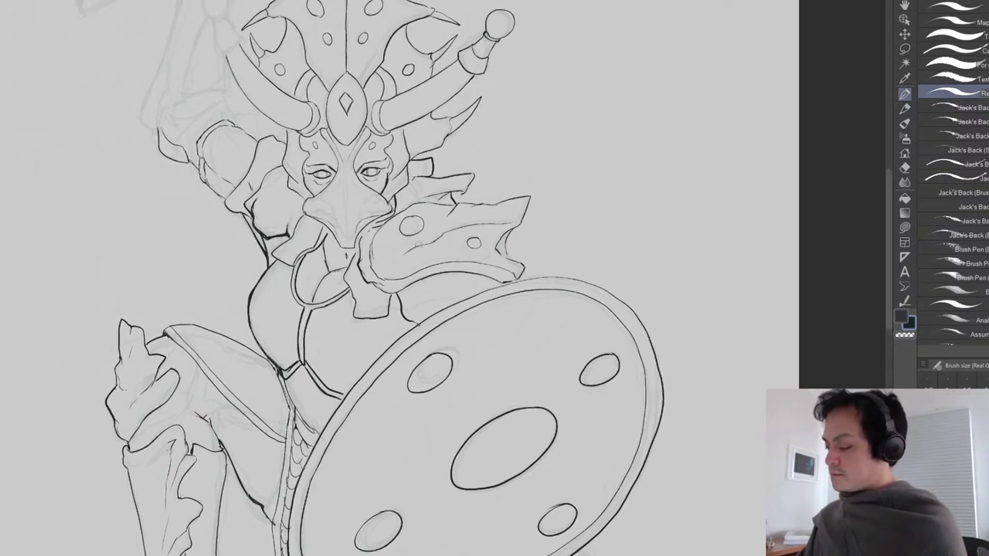
Ink the round knob above the tip of the horn beside the raised arm.
left_click_drag(418, 224, 411, 285)
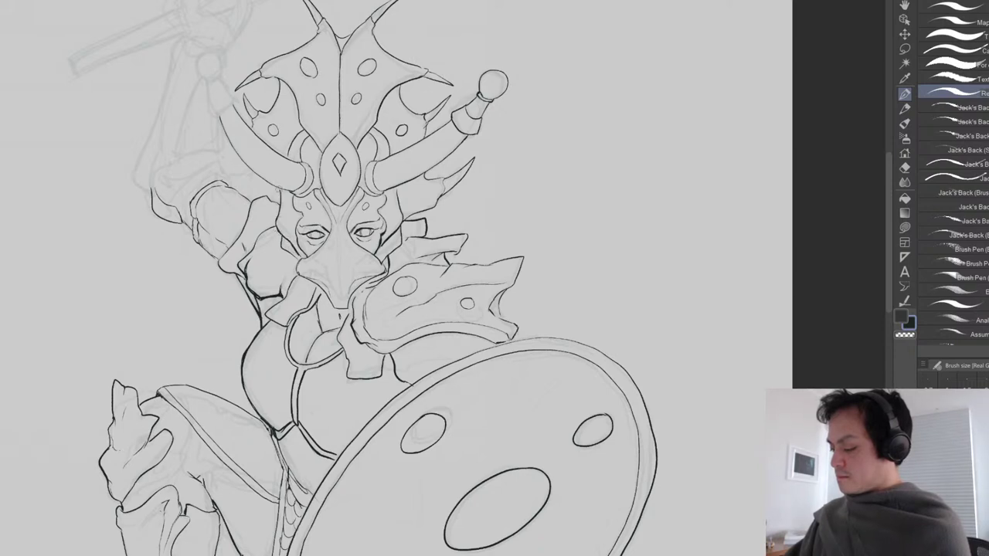
left_click_drag(217, 204, 268, 345)
key("ctrl+plus")
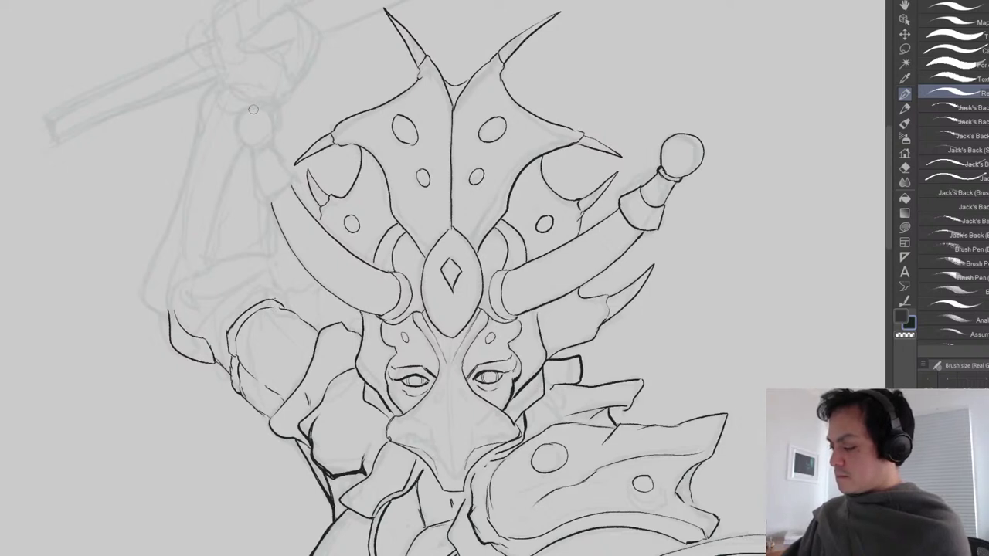
mouse_move(248, 107)
left_mouse_down()
mouse_move(240, 140)
mouse_move(254, 142)
mouse_move(233, 108)
mouse_move(256, 107)
mouse_move(270, 141)
left_mouse_up()
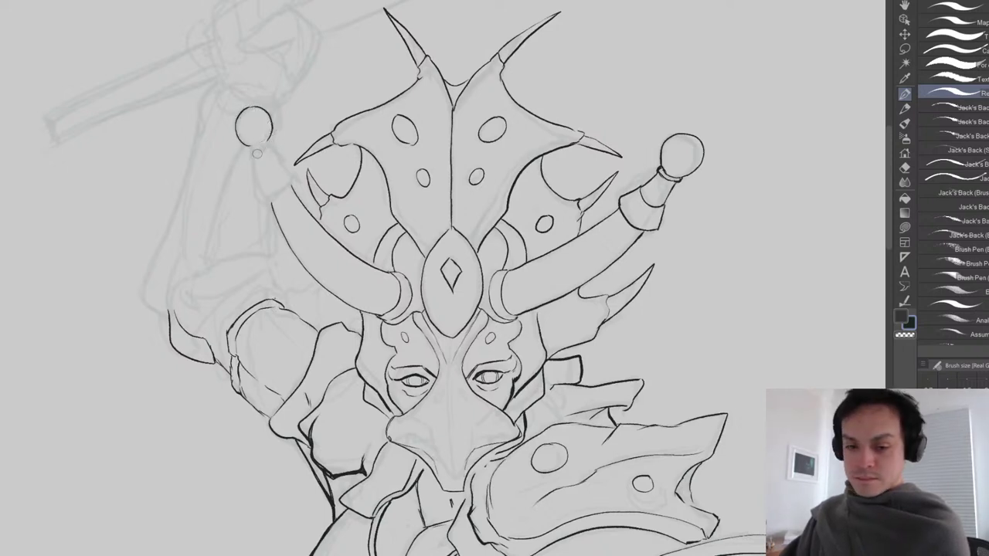
Ink the narrow neck and flared cap joining the round knob to the horn beside the raised arm.
mouse_move(248, 146)
left_mouse_down()
mouse_move(252, 152)
mouse_move(271, 143)
mouse_move(260, 192)
mouse_move(253, 161)
mouse_move(262, 193)
left_mouse_up()
key("e")
key("p")
left_click_drag(253, 151, 258, 178)
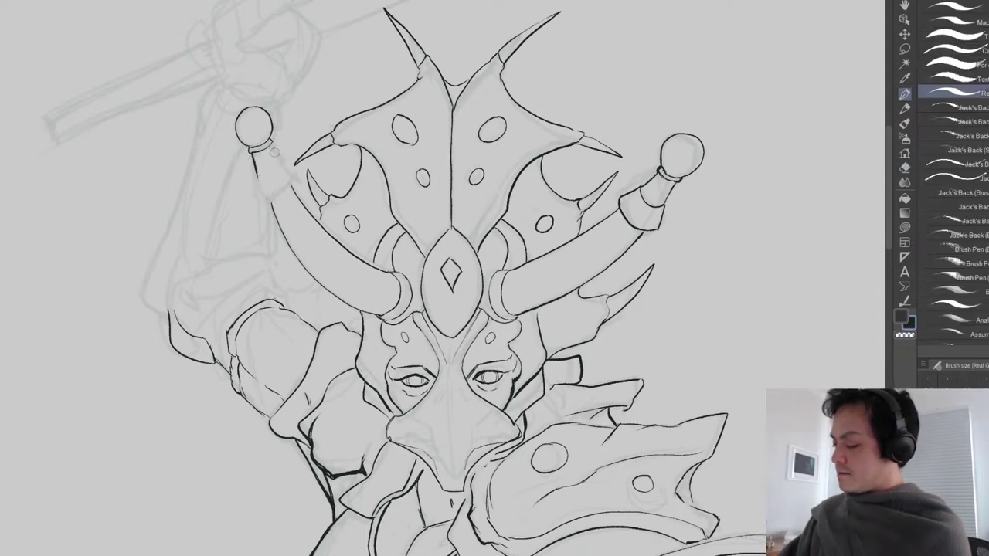
mouse_move(273, 146)
left_mouse_down()
mouse_move(258, 178)
mouse_move(277, 180)
mouse_move(255, 178)
mouse_move(255, 199)
mouse_move(282, 200)
mouse_move(297, 172)
mouse_move(282, 196)
left_mouse_up()
key("e")
key("p")
left_click_drag(384, 190, 379, 144)
Erase the upper outline of the raised arm's armour where it meets the head's side fin.
scroll(495, 305, "down", 4)
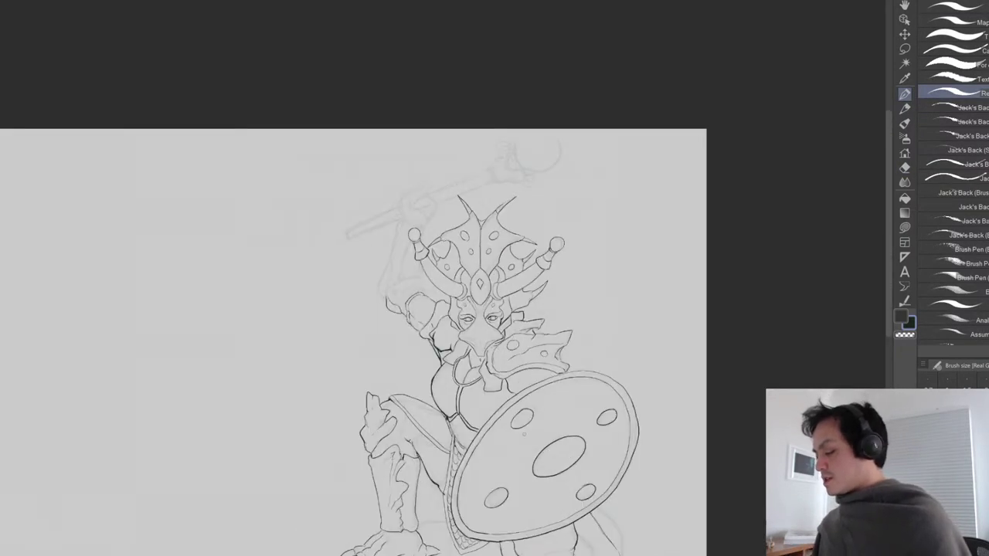
left_click_drag(502, 432, 387, 379)
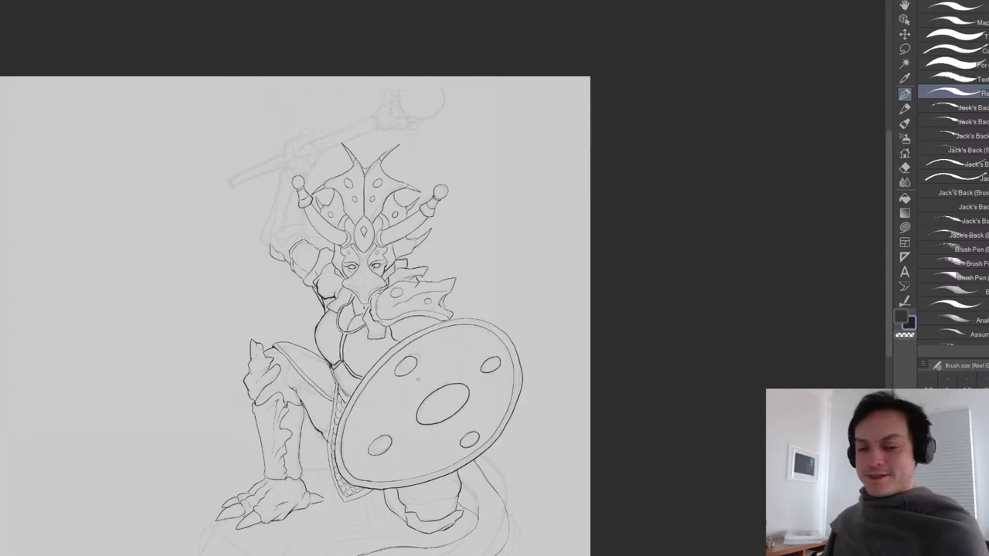
scroll(382, 332, "up", 1)
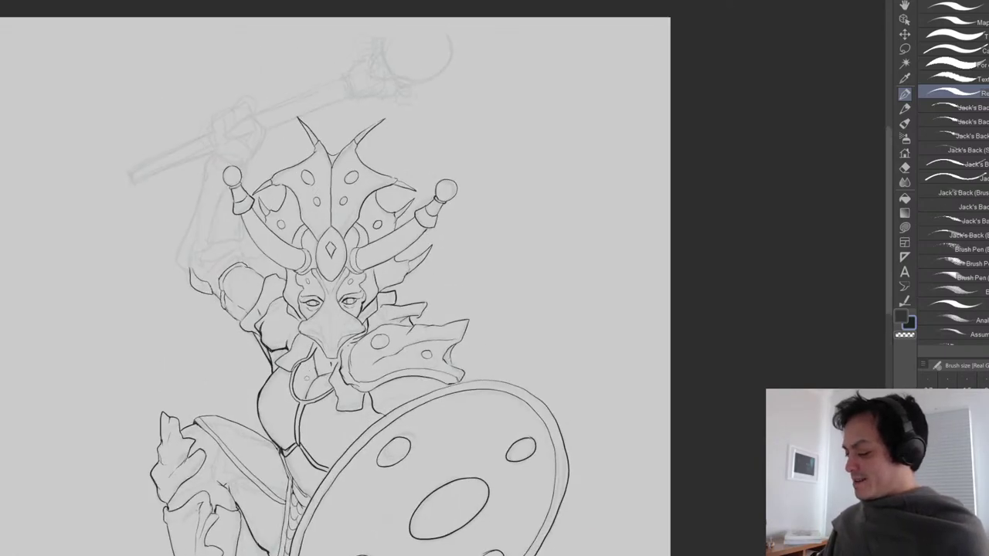
scroll(305, 371, "up", 1)
left_click_drag(297, 352, 292, 369)
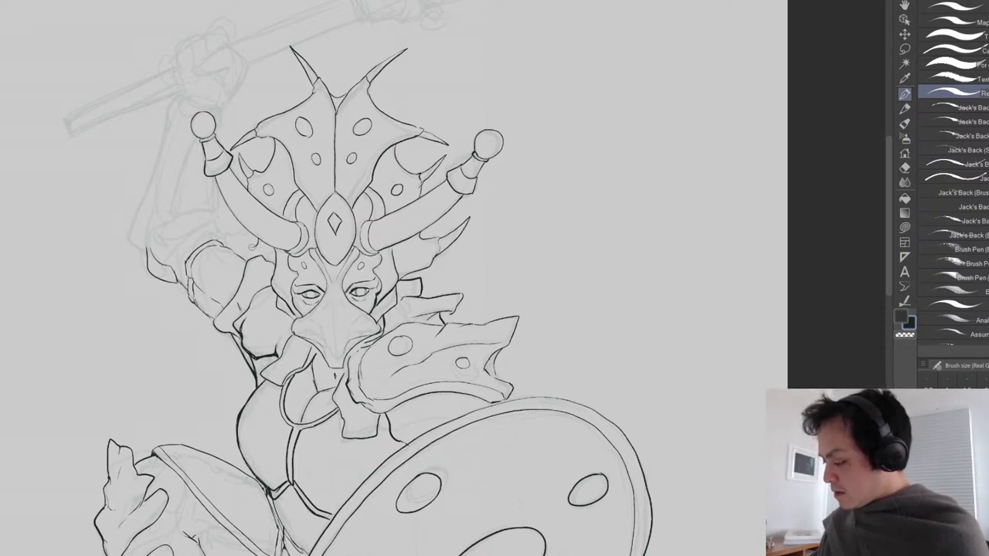
key("e")
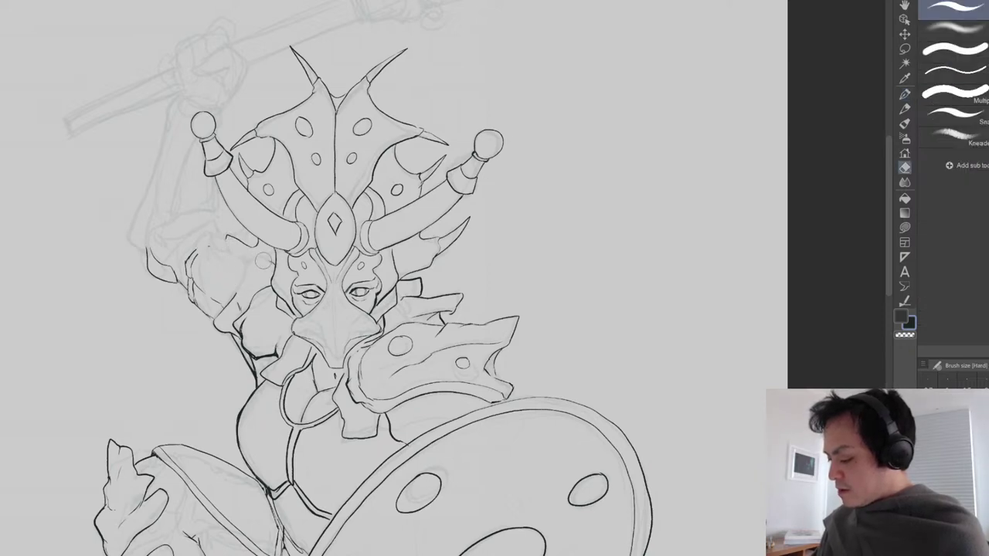
key("p")
Ink the jagged side fin below the horn on the raised-arm side of the head, correcting its upper edge.
left_click_drag(421, 451, 446, 379)
key("ctrl+minus")
key("ctrl+minus")
left_click_drag(466, 411, 497, 332)
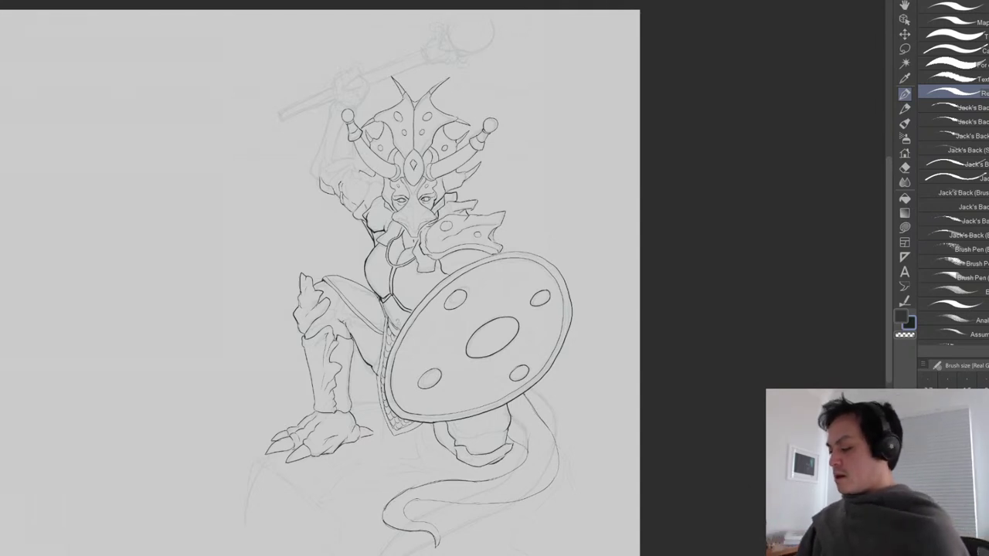
scroll(366, 277, "up", 5)
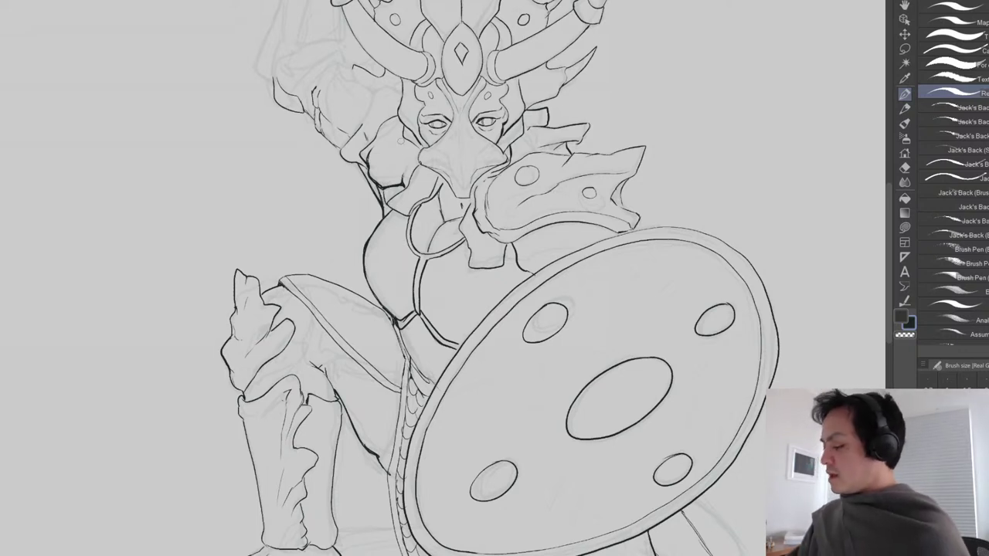
left_click_drag(432, 290, 412, 441)
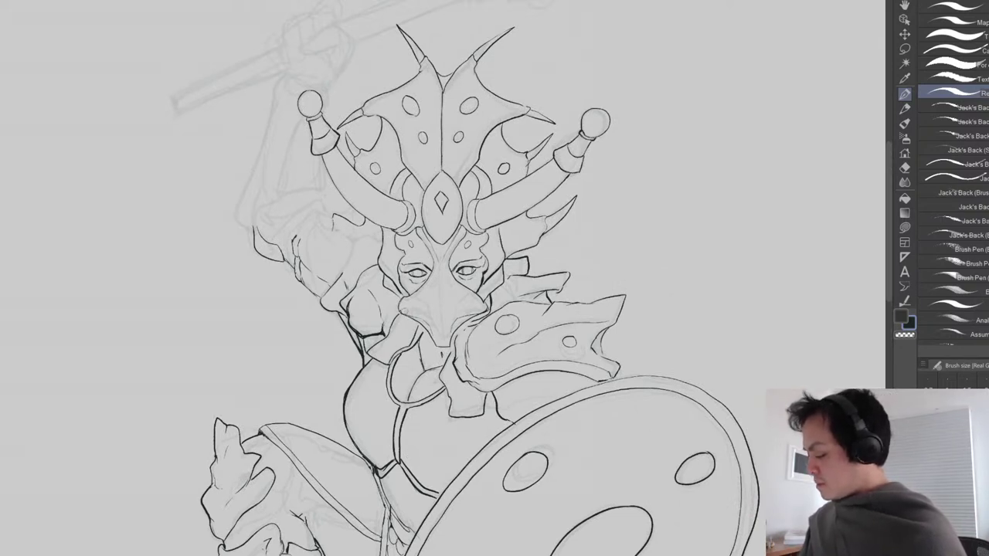
left_click_drag(377, 262, 331, 225)
left_click_drag(357, 293, 368, 310)
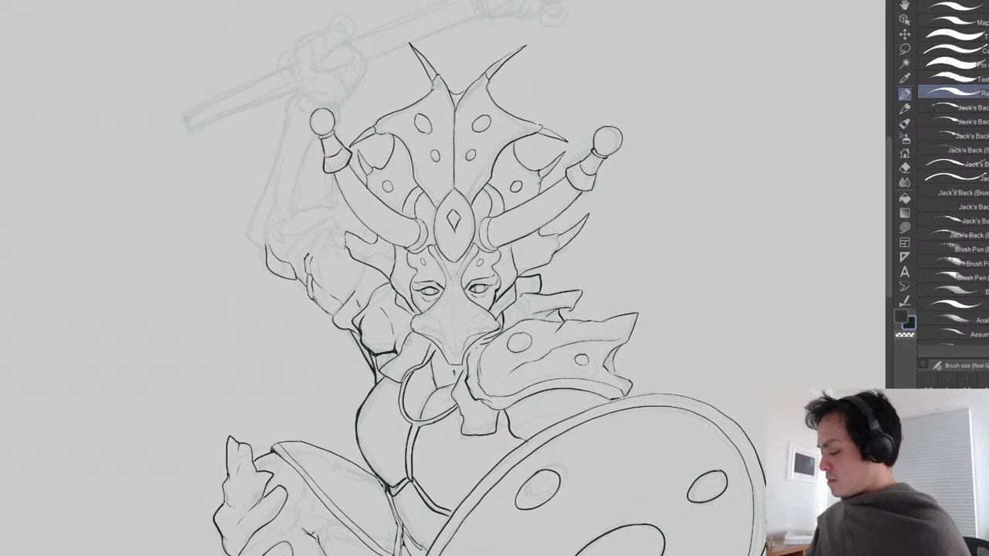
key("e")
key("p")
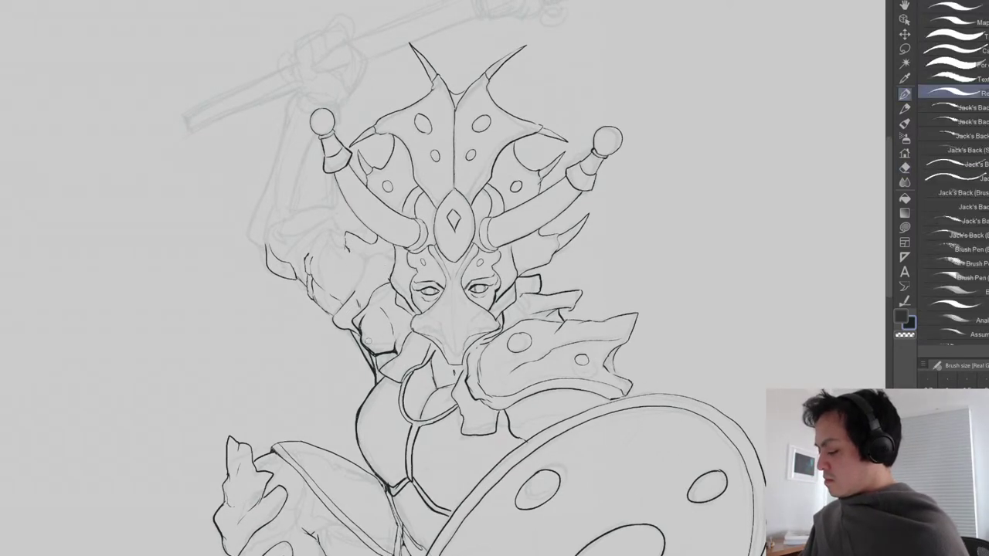
key("e")
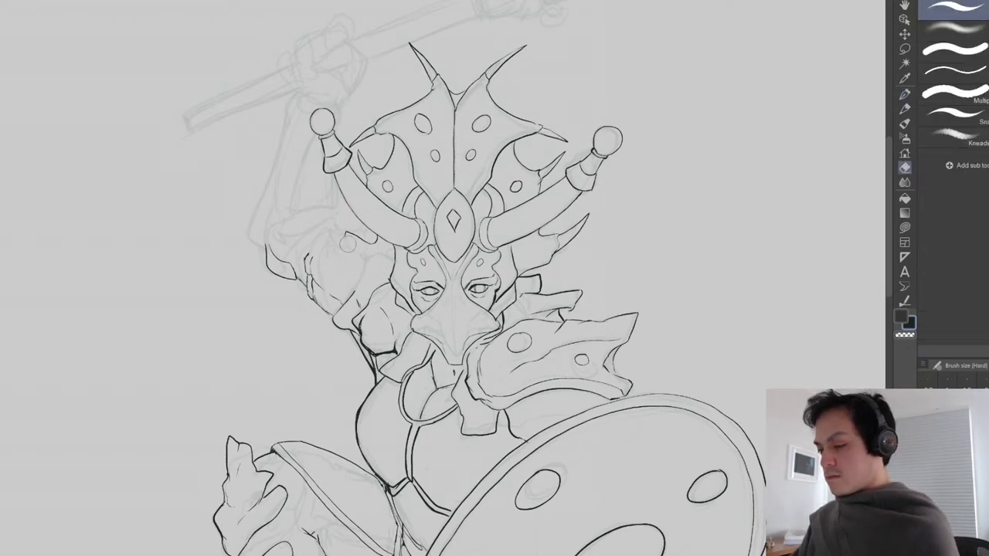
key("p")
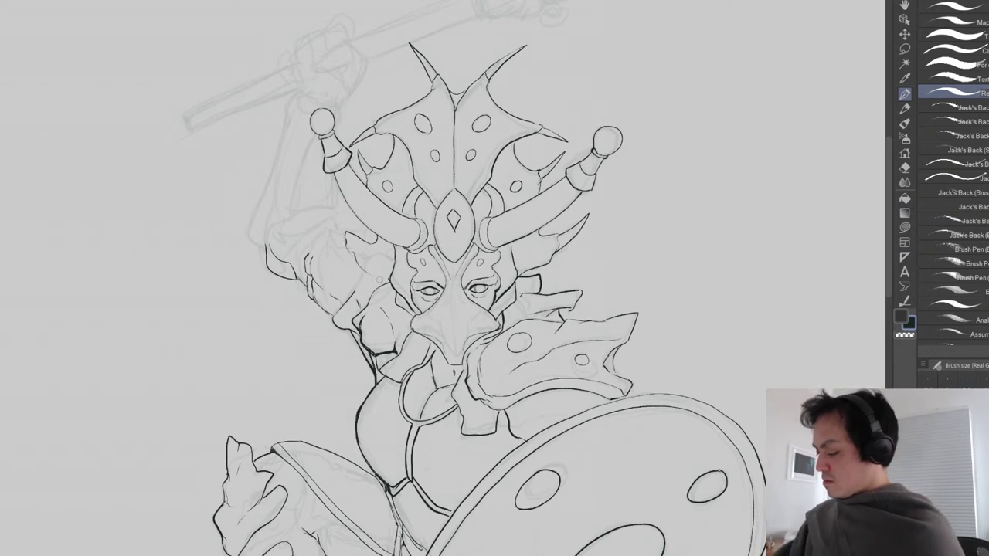
Clean up the lines around the side fin and ink a curved pointed spike rising from its outer edge.
key("e")
left_click_drag(348, 251, 376, 278)
key("p")
mouse_move(344, 234)
left_mouse_down()
mouse_move(320, 198)
mouse_move(342, 246)
left_mouse_up()
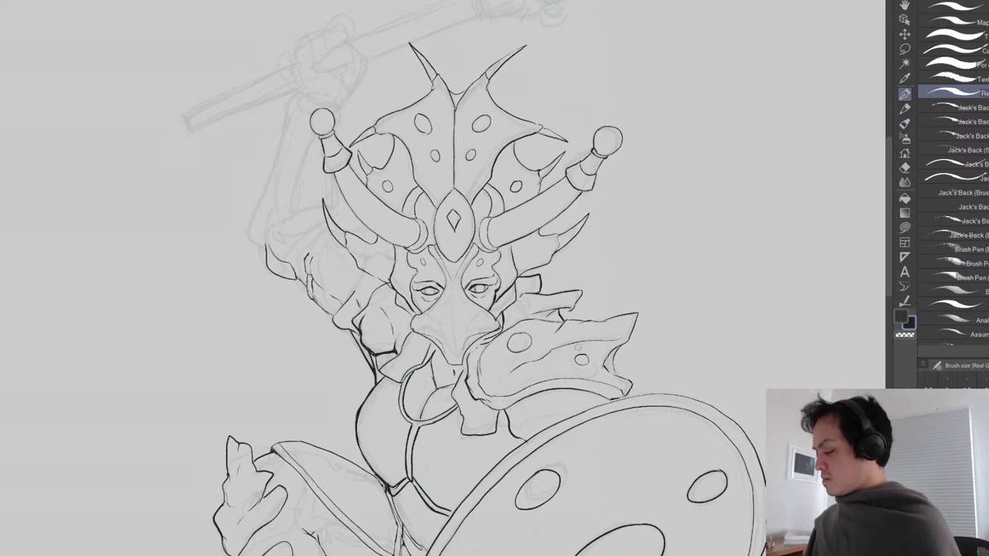
Ink the two curved nostril lines on the upper part of the creature's beak.
scroll(630, 108, "down", 3)
scroll(480, 245, "up", 3)
scroll(469, 193, "up", 1)
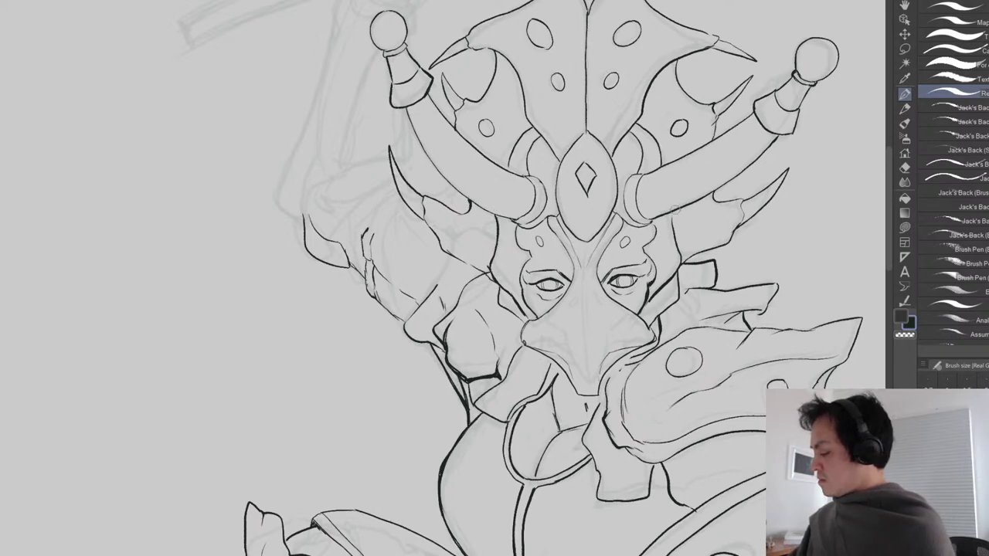
left_click_drag(671, 219, 677, 160)
scroll(672, 178, "down", 2)
left_click_drag(622, 333, 572, 325)
scroll(572, 325, "up", 3)
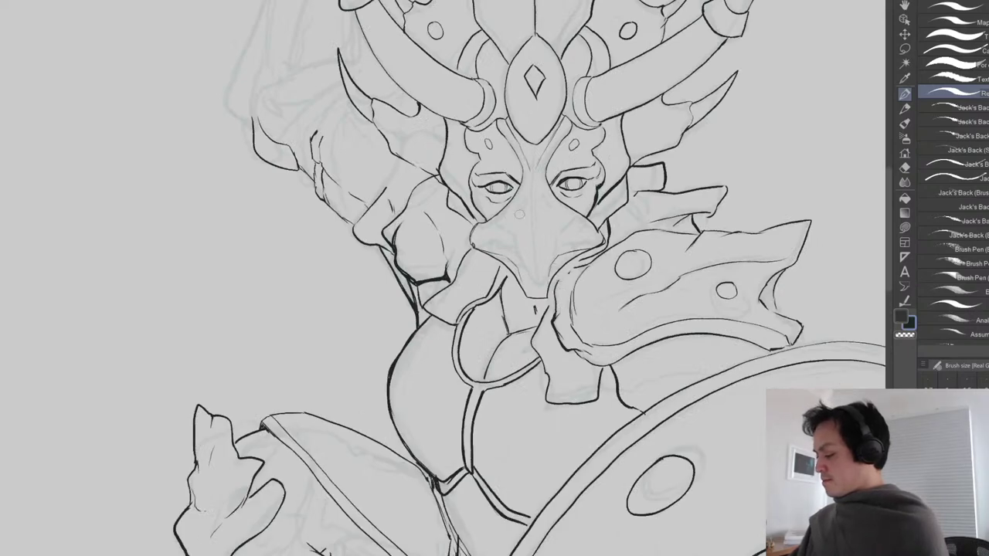
mouse_move(516, 208)
left_mouse_down()
mouse_move(516, 232)
mouse_move(544, 204)
mouse_move(556, 224)
left_mouse_up()
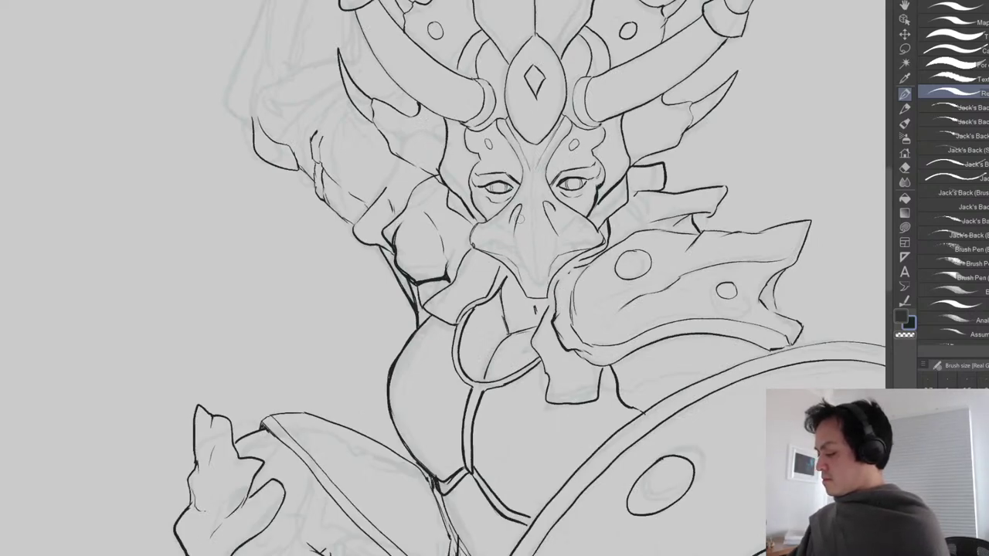
Erase unwanted lines along the middle and shield-side half of the beak.
scroll(521, 253, "down", 1)
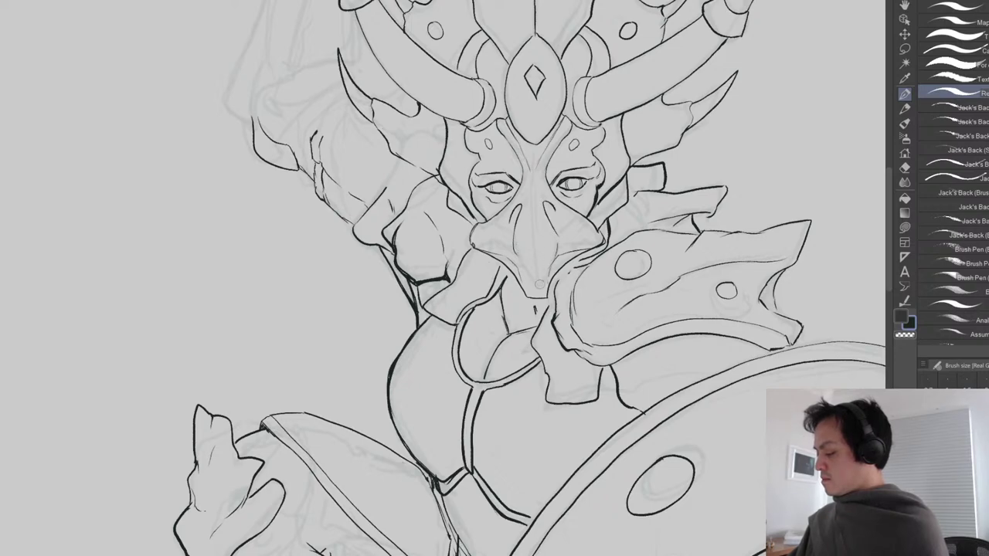
scroll(521, 253, "down", 1)
scroll(552, 244, "up", 2)
key("e")
mouse_move(539, 250)
left_mouse_down()
mouse_move(545, 238)
mouse_move(545, 273)
left_mouse_up()
mouse_move(558, 237)
left_mouse_down()
mouse_move(560, 283)
mouse_move(587, 230)
left_mouse_up()
key("p")
Examine the whole figure on the canvas and the uninked sketch of the raised weapon arm.
scroll(591, 251, "down", 2)
left_click_drag(550, 433, 465, 402)
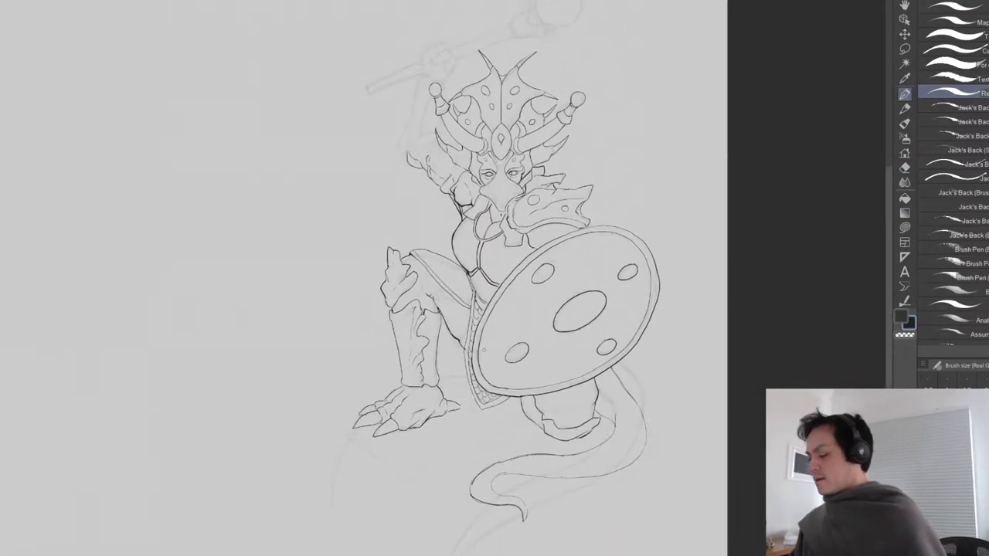
left_click_drag(550, 388, 562, 325)
scroll(564, 327, "down", 3)
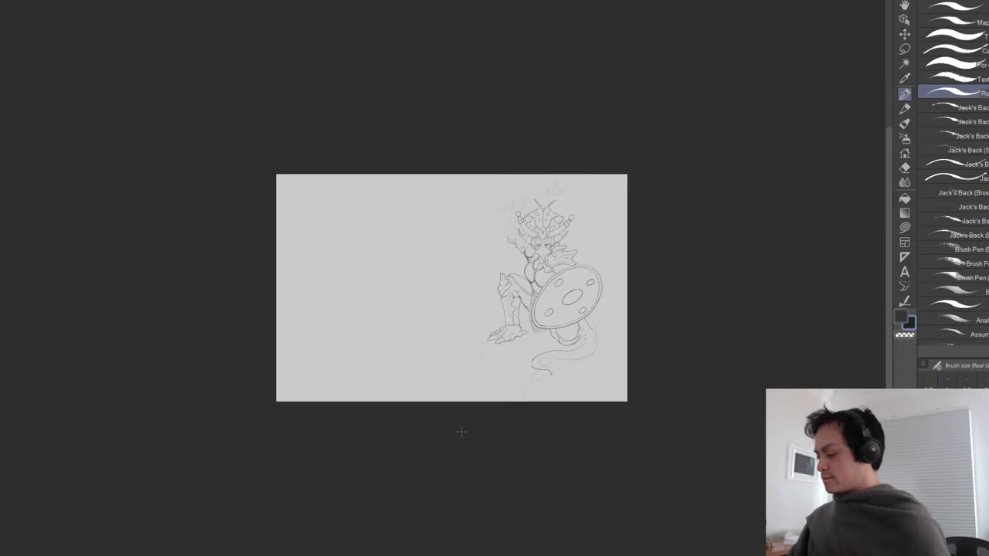
scroll(540, 270, "up", 5)
mouse_move(523, 330)
left_mouse_down()
mouse_move(506, 375)
mouse_move(543, 382)
left_mouse_up()
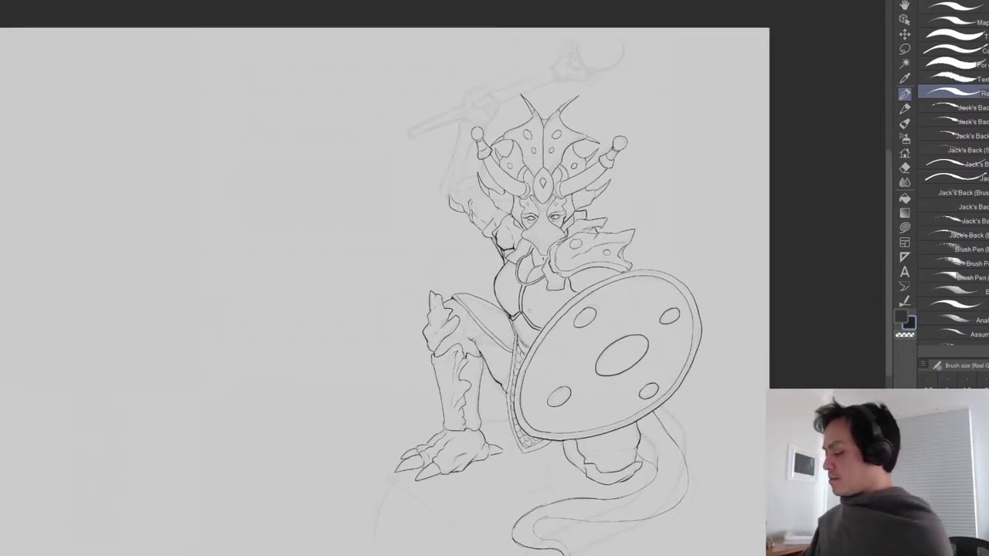
scroll(542, 382, "up", 3)
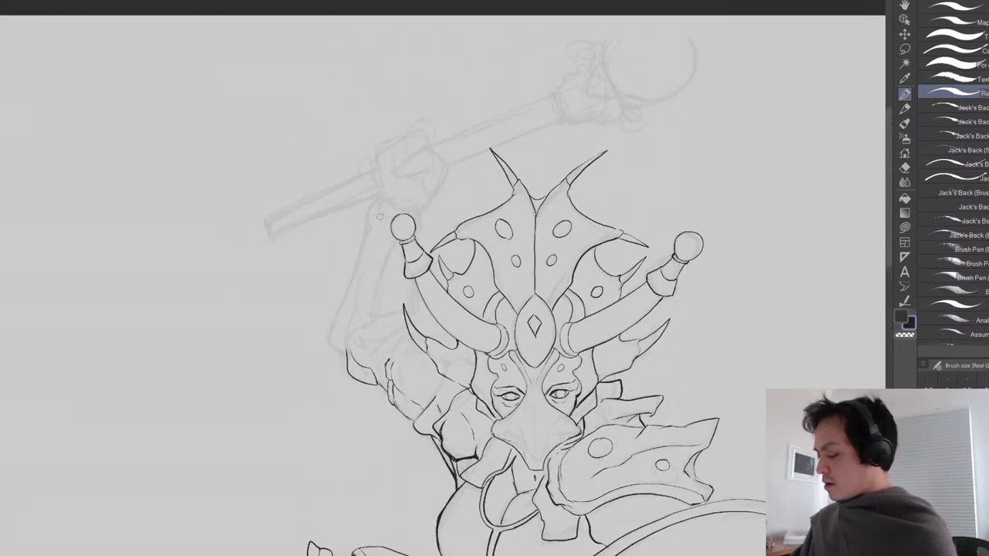
Ink the raised forearm's outer and inner outlines, the wrist, and the thumb side of the fist gripping the weapon.
mouse_move(380, 199)
left_mouse_down()
mouse_move(365, 223)
mouse_move(378, 210)
mouse_move(366, 220)
mouse_move(325, 341)
mouse_move(332, 350)
mouse_move(340, 353)
mouse_move(356, 304)
left_mouse_up()
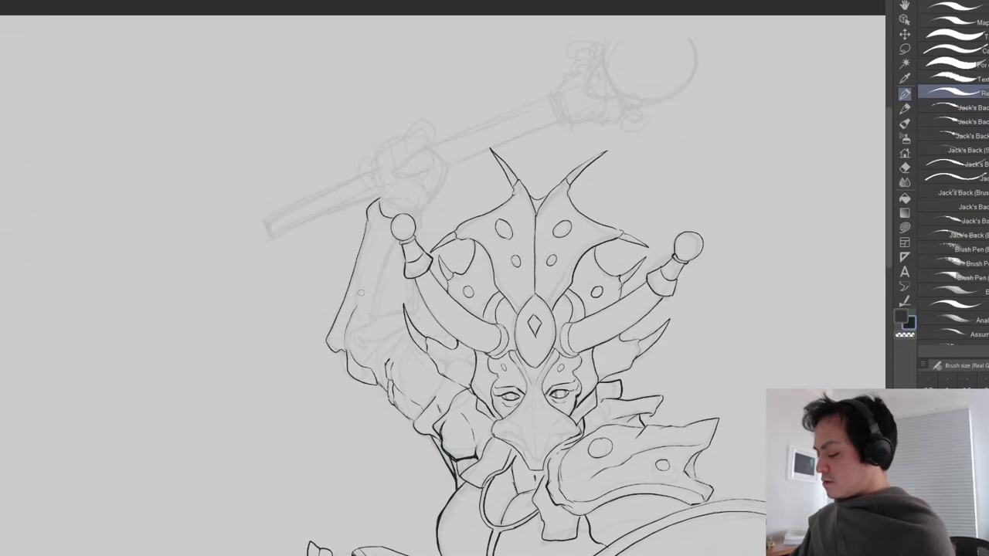
mouse_move(395, 238)
left_mouse_down()
mouse_move(369, 315)
mouse_move(403, 314)
left_mouse_up()
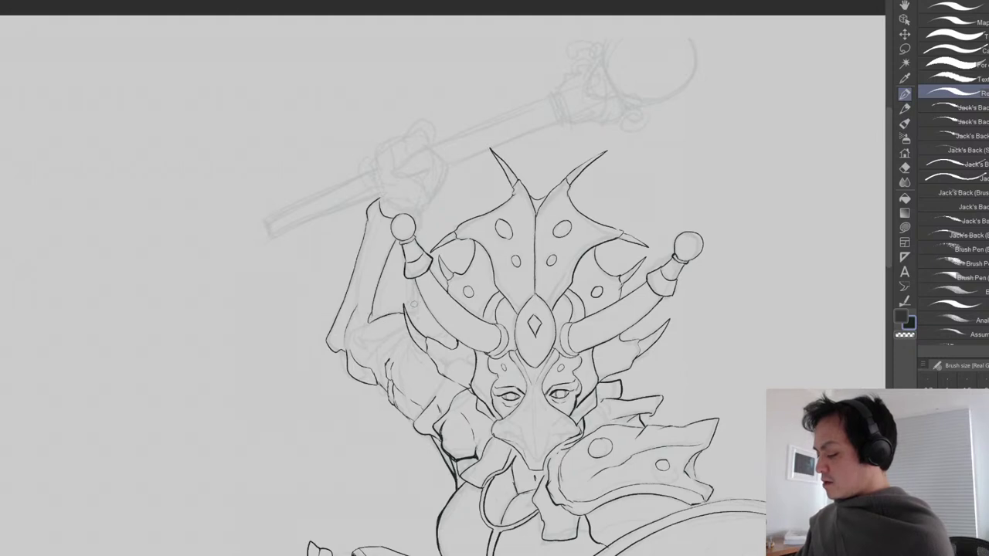
left_click_drag(416, 281, 409, 311)
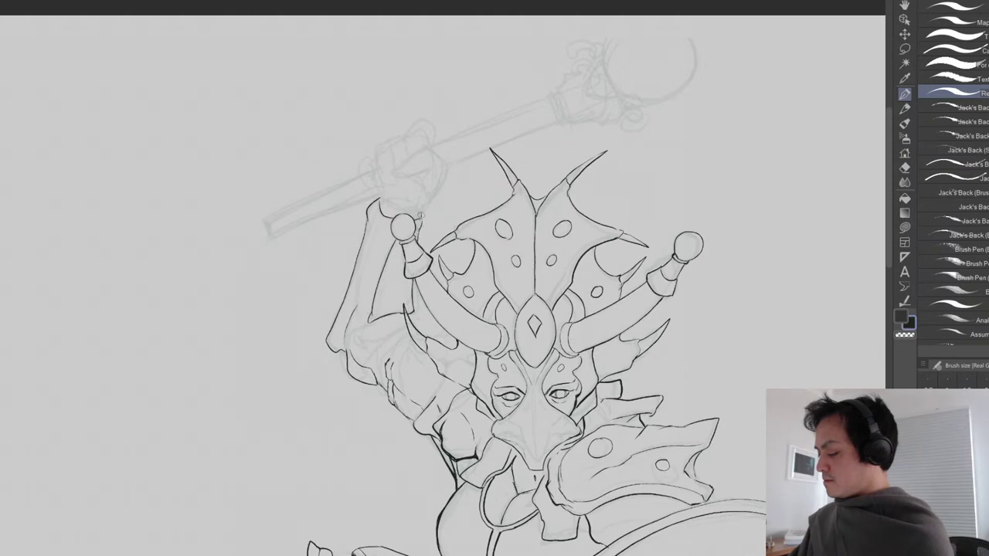
mouse_move(392, 200)
left_mouse_down()
mouse_move(438, 190)
mouse_move(448, 169)
mouse_move(422, 144)
mouse_move(393, 172)
mouse_move(426, 166)
mouse_move(470, 113)
left_mouse_up()
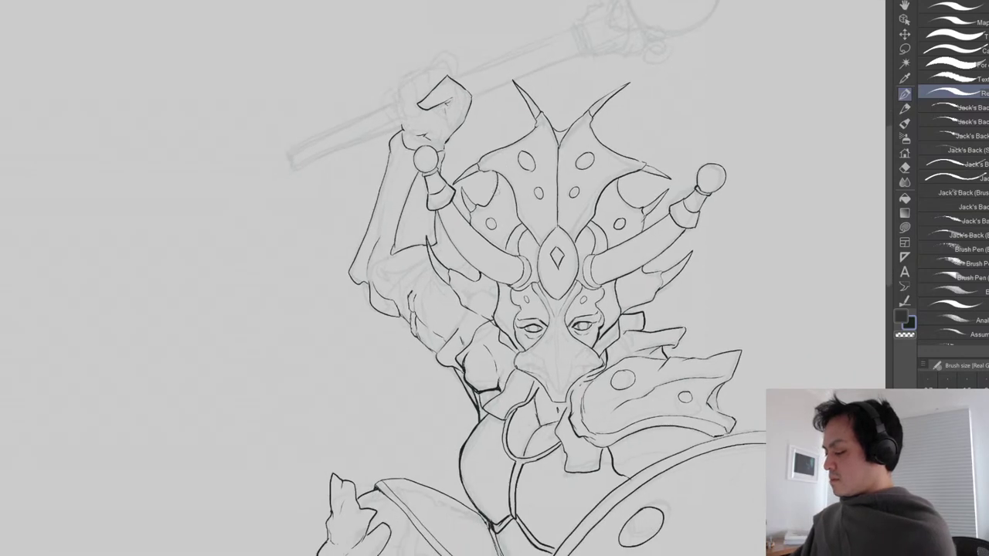
Ink a curved contour line across the upper arm muscle just above the shoulder of the raised arm.
key("ctrl+minus")
key("ctrl+minus")
left_click_drag(559, 418, 545, 374)
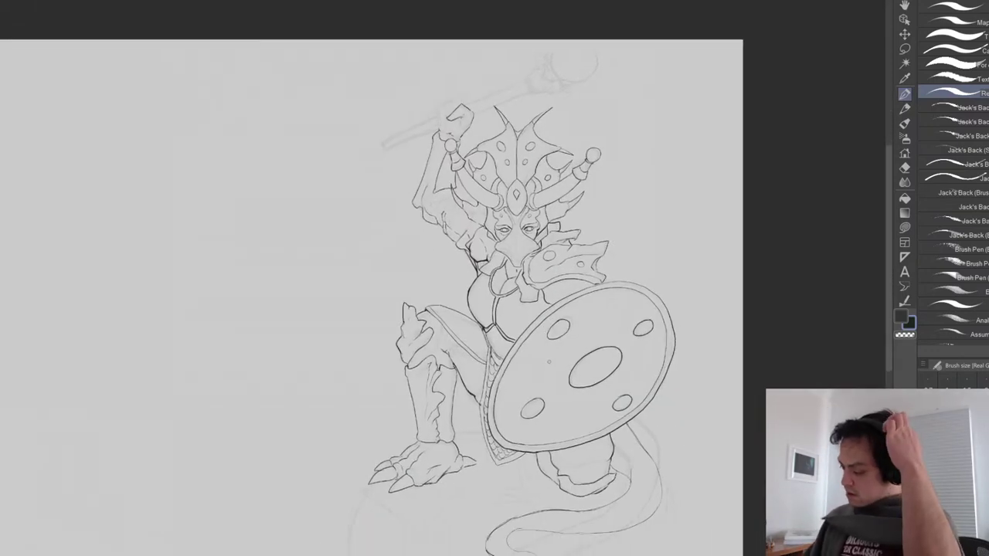
scroll(574, 192, "up", 3)
scroll(468, 345, "up", 2)
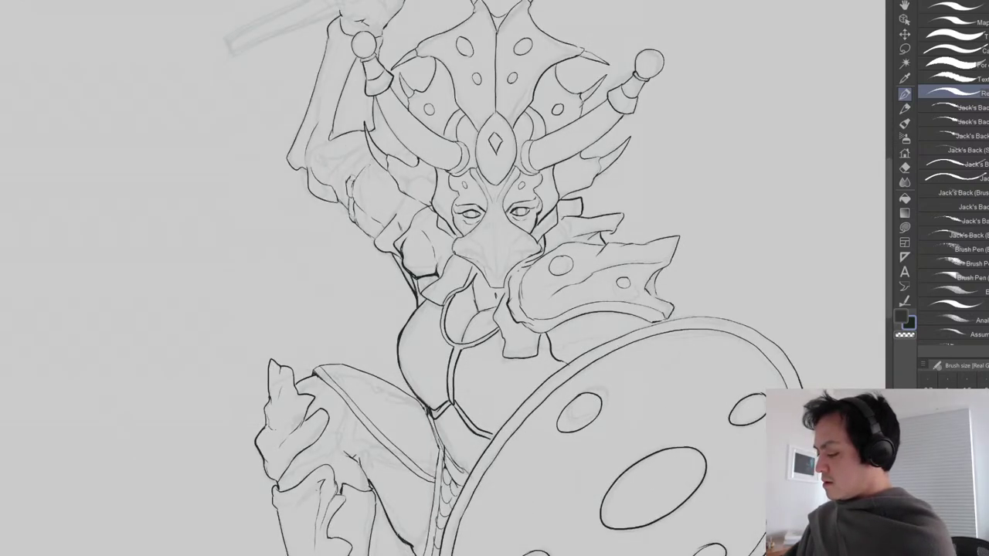
left_click_drag(349, 179, 374, 158)
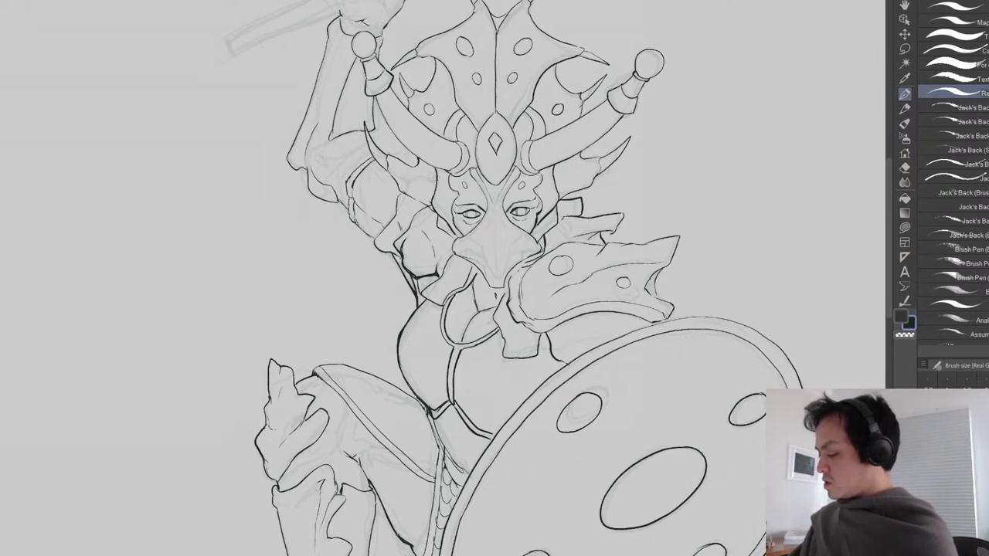
Ink the curved fold lines around the elbow and upper arm of the raised weapon arm.
scroll(602, 232, "down", 2)
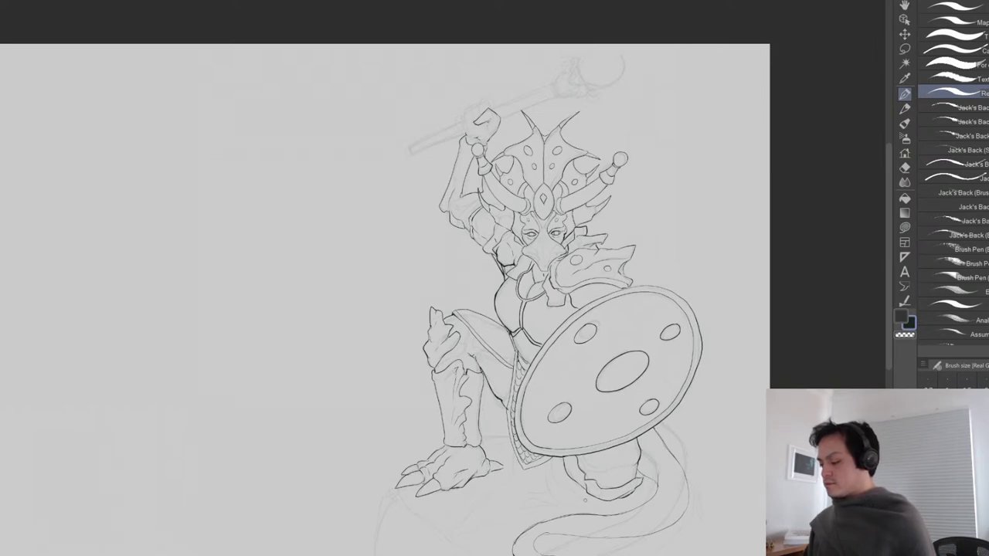
left_click_drag(547, 325, 561, 434)
scroll(552, 386, "up", 2)
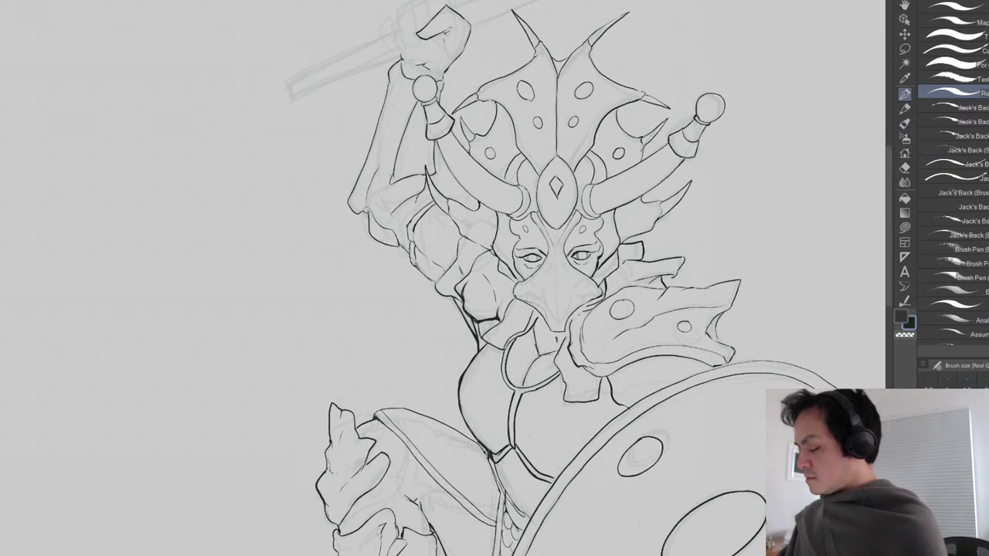
key("e")
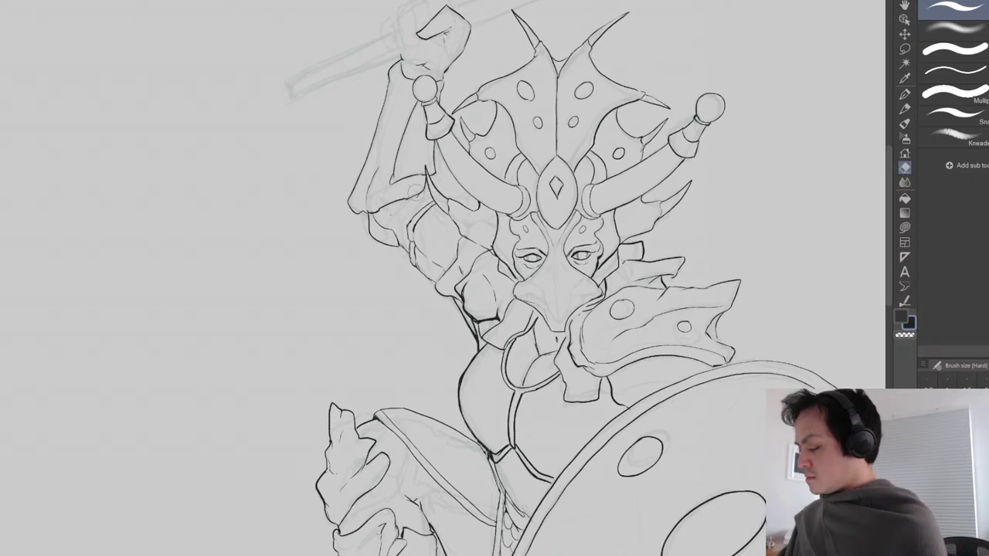
key("p")
left_click_drag(427, 184, 389, 215)
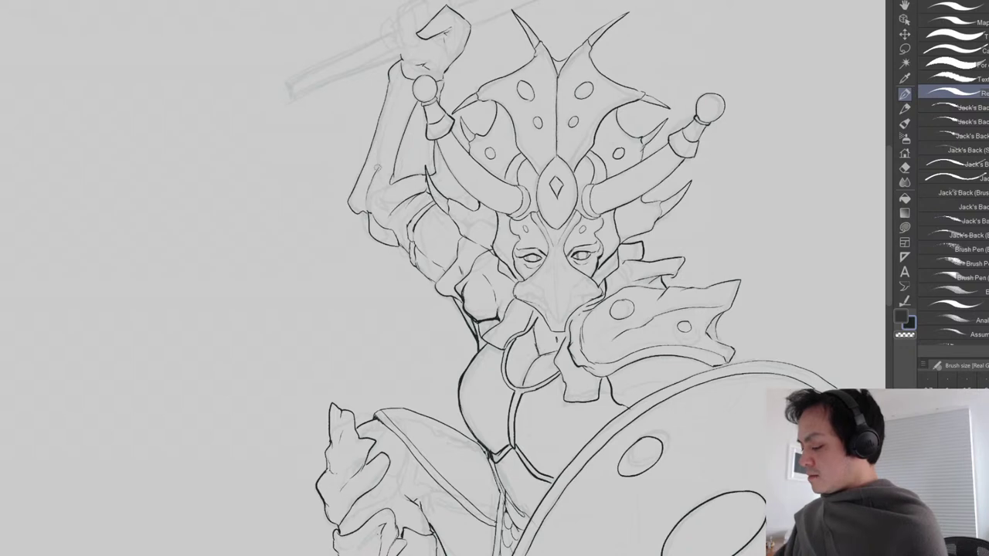
left_click_drag(363, 210, 415, 176)
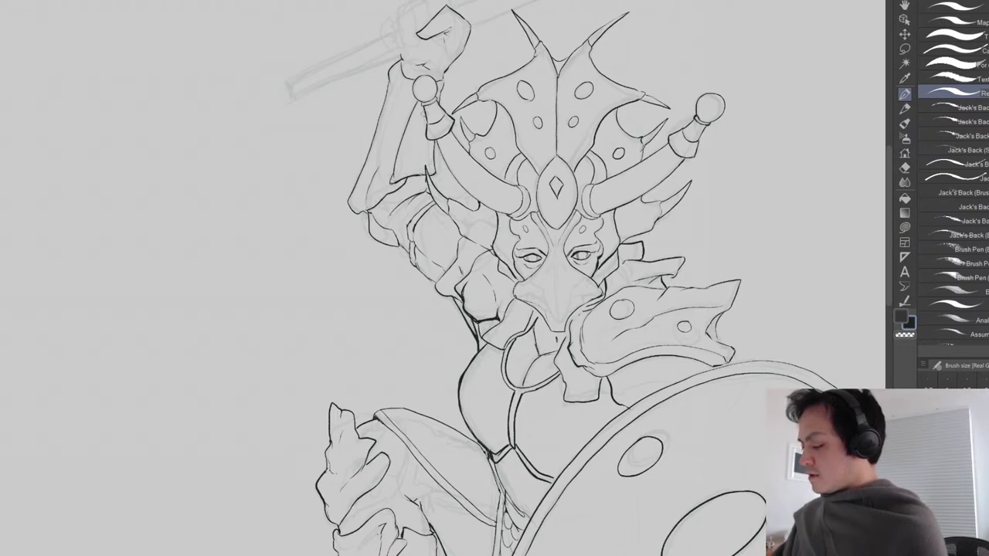
Thicken the inner edge of the raised forearm and reinforce the lines at its wrist.
left_click_drag(415, 103, 394, 165)
left_click_drag(447, 80, 440, 97)
mouse_move(401, 59)
left_mouse_down()
mouse_move(438, 106)
mouse_move(431, 172)
mouse_move(388, 203)
left_mouse_up()
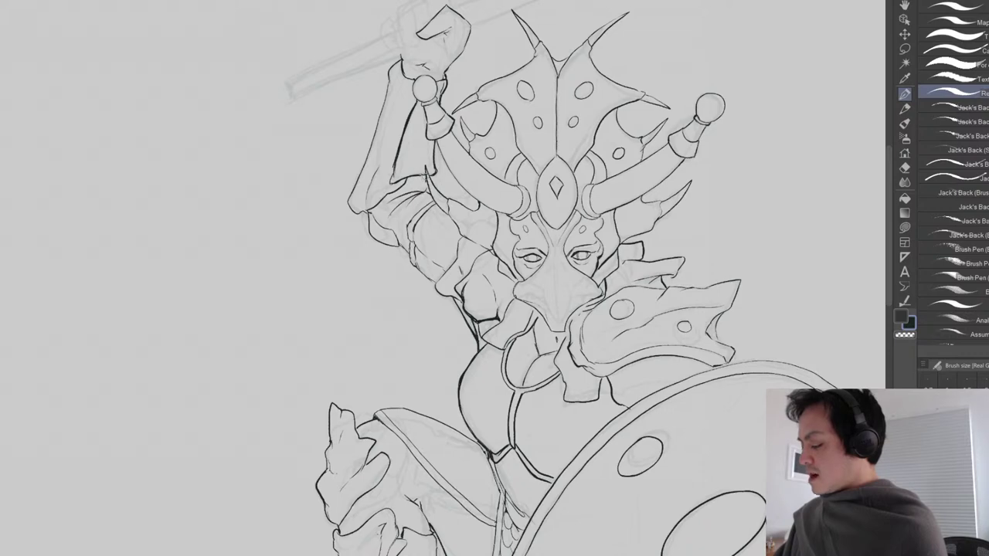
Ink the curled fingers and knuckles of the raised fist around the weapon shaft.
scroll(540, 201, "down", 5)
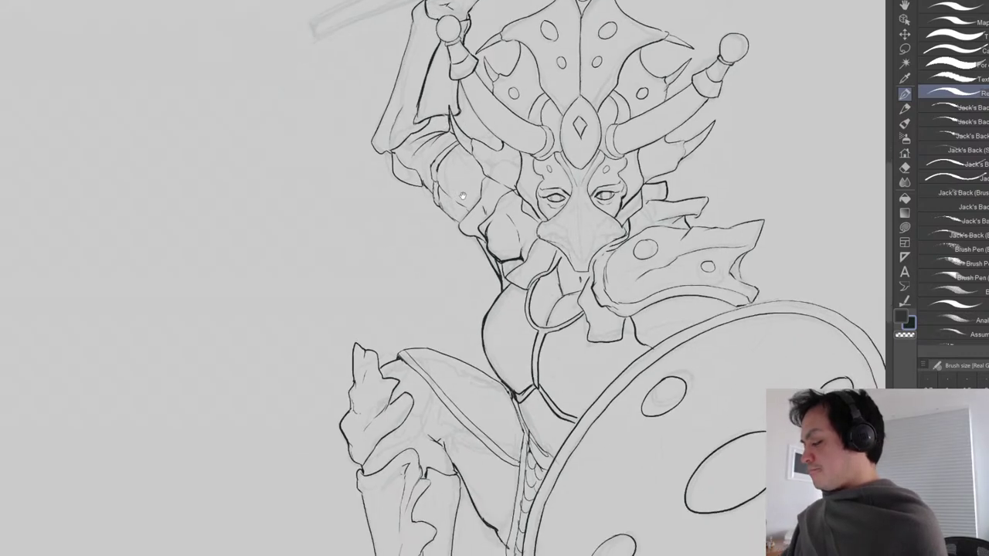
left_click_drag(564, 427, 509, 381)
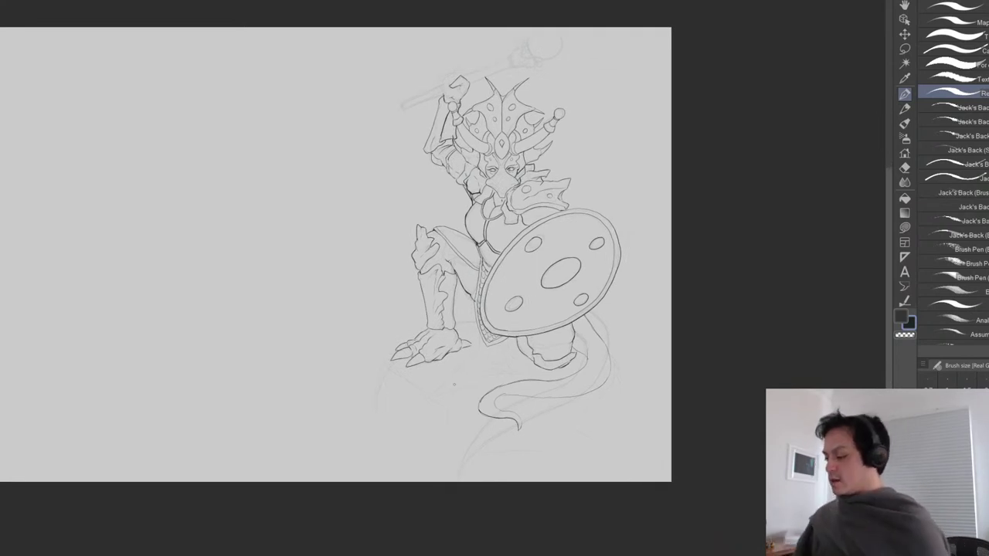
left_click_drag(450, 189, 480, 377)
left_click_drag(489, 340, 506, 205)
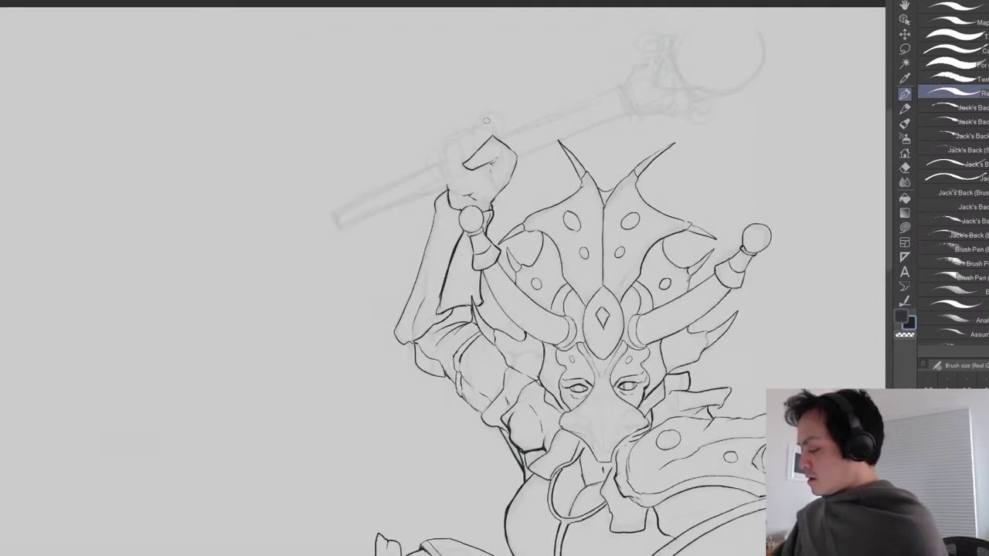
mouse_move(475, 128)
left_mouse_down()
mouse_move(499, 130)
mouse_move(466, 129)
mouse_move(462, 147)
mouse_move(473, 135)
mouse_move(455, 153)
mouse_move(454, 138)
mouse_move(446, 163)
mouse_move(460, 154)
mouse_move(443, 149)
mouse_move(433, 165)
mouse_move(450, 184)
left_mouse_up()
key("e")
key("p")
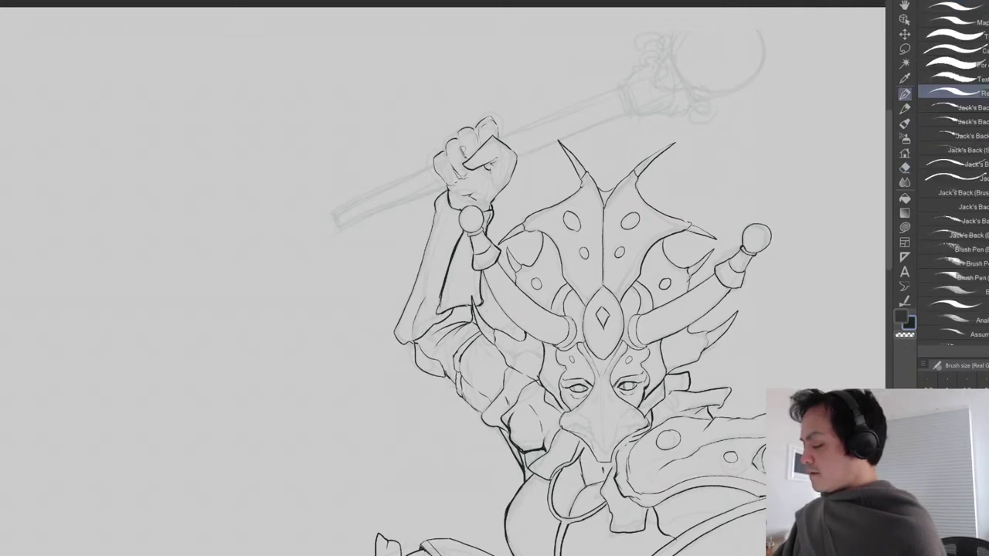
left_click_drag(461, 134, 465, 155)
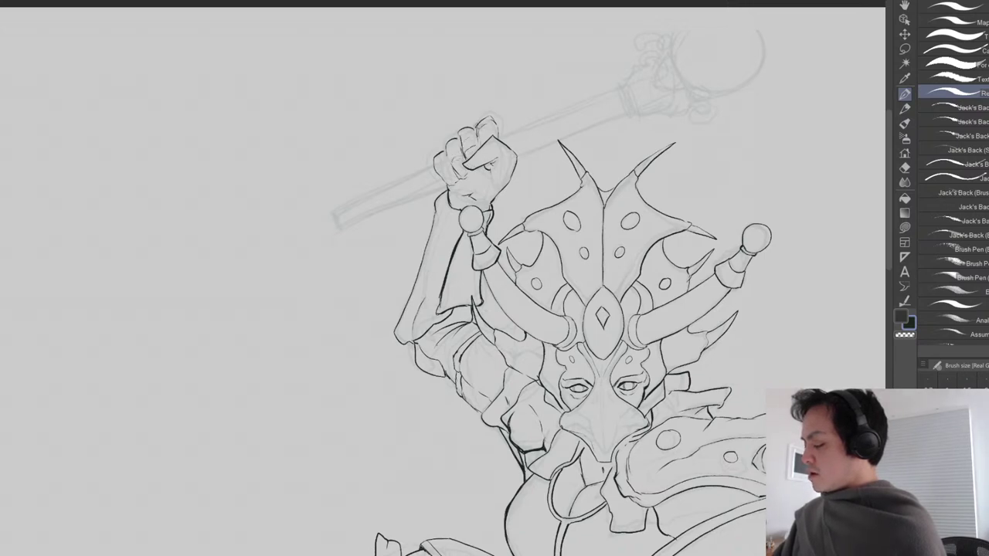
left_click_drag(459, 135, 461, 147)
left_click_drag(470, 124, 475, 131)
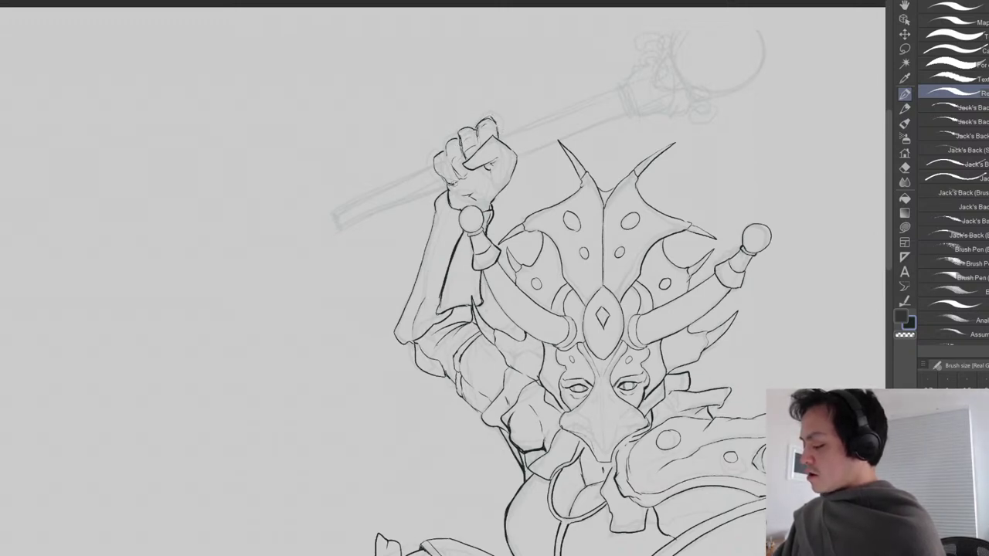
Erase stray marks between the raised fist's fingers and redraw the finger and thumb lines more cleanly.
key("e")
left_click_drag(445, 171, 453, 185)
key("p")
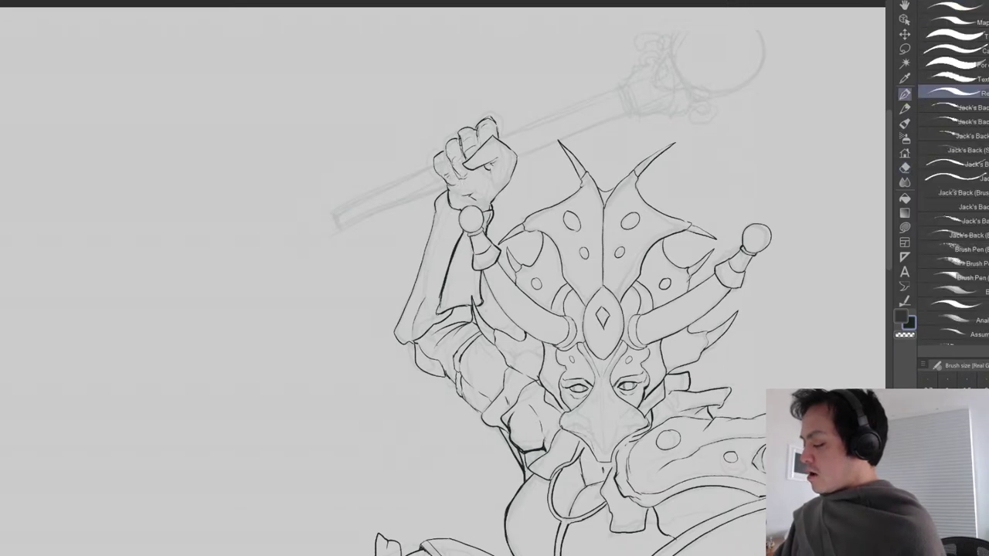
key("e")
left_click_drag(459, 130, 465, 151)
key("p")
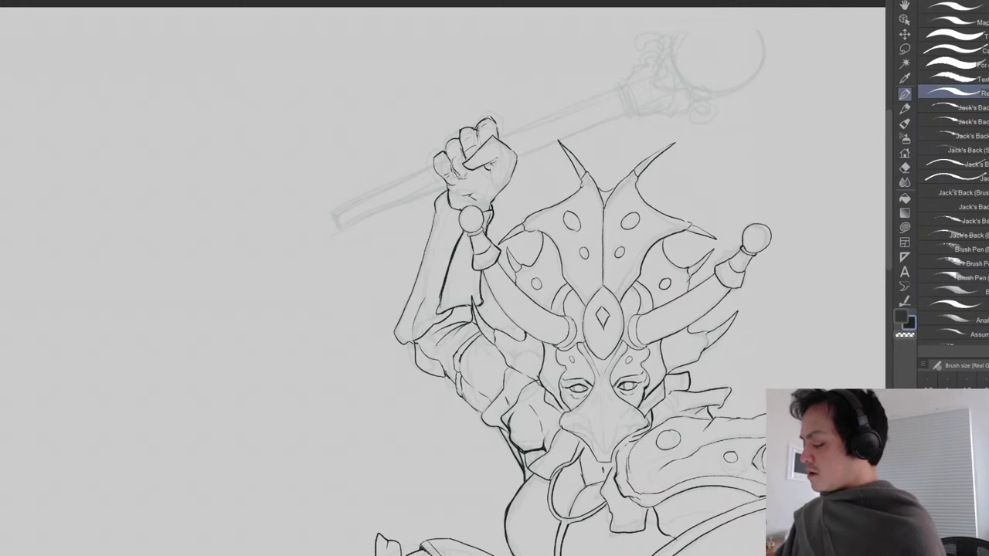
mouse_move(470, 167)
left_mouse_down()
mouse_move(465, 180)
mouse_move(492, 155)
mouse_move(479, 141)
mouse_move(506, 139)
left_mouse_up()
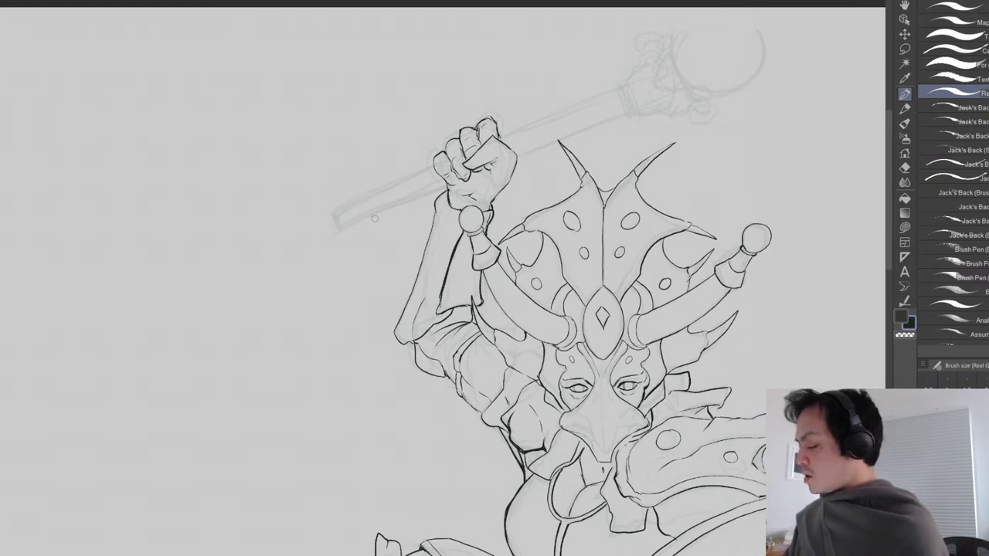
Ink the weapon shaft's butt end below the fist, add palm creases, and clean up the hand's outer edge.
mouse_move(433, 165)
left_mouse_down()
mouse_move(326, 216)
mouse_move(327, 227)
mouse_move(447, 186)
left_mouse_up()
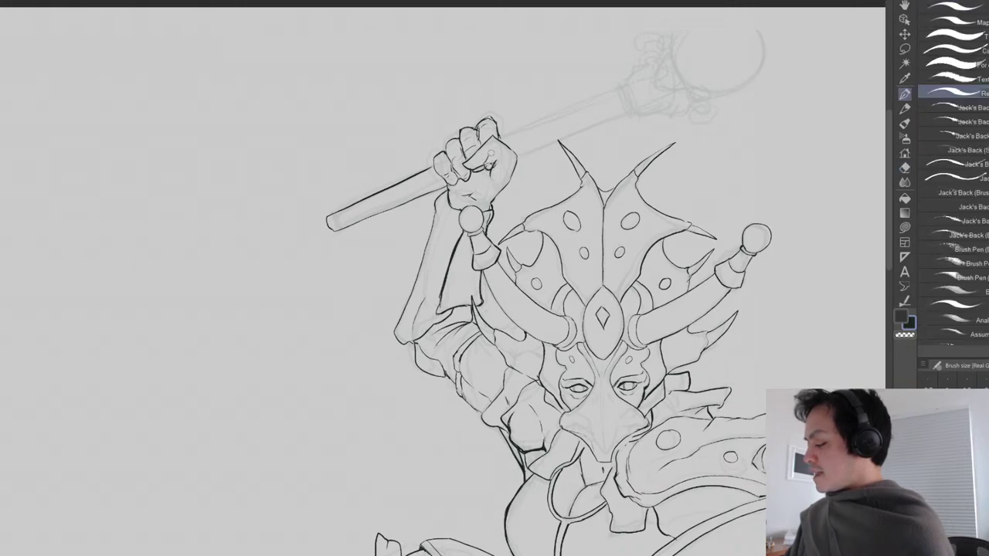
mouse_move(488, 164)
left_mouse_down()
mouse_move(498, 153)
mouse_move(504, 163)
mouse_move(471, 190)
left_mouse_up()
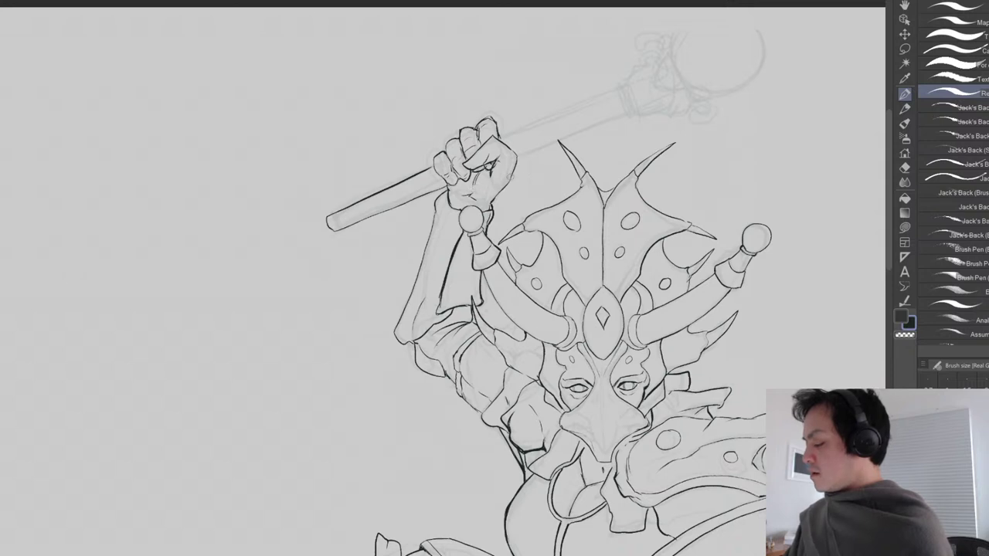
key("e")
key("p")
key("e")
mouse_move(514, 151)
left_mouse_down()
mouse_move(490, 139)
mouse_move(516, 156)
mouse_move(498, 196)
left_mouse_up()
key("p")
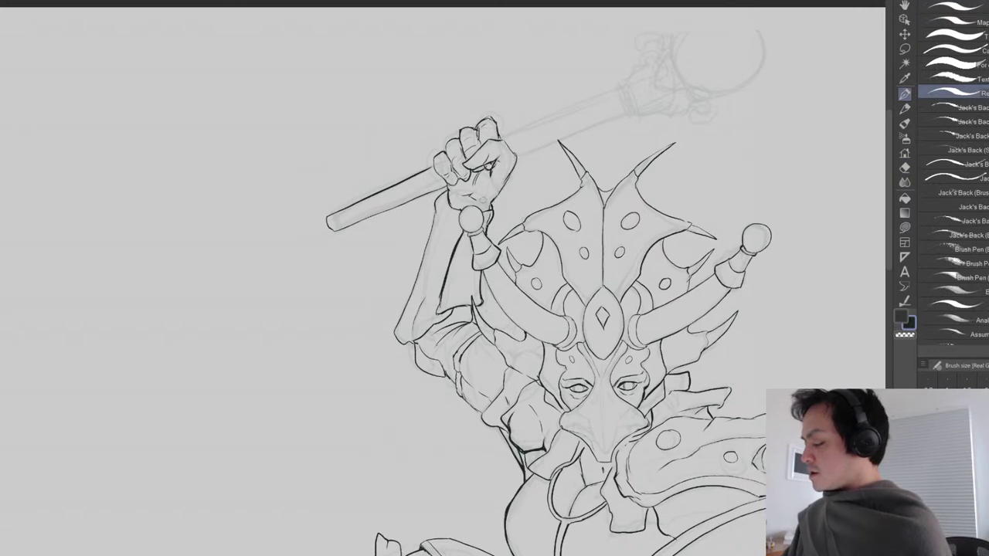
Erase and redraw the outer contour of the little finger on the raised fist.
key("e")
left_click_drag(436, 155, 444, 178)
key("p")
key("e")
key("p")
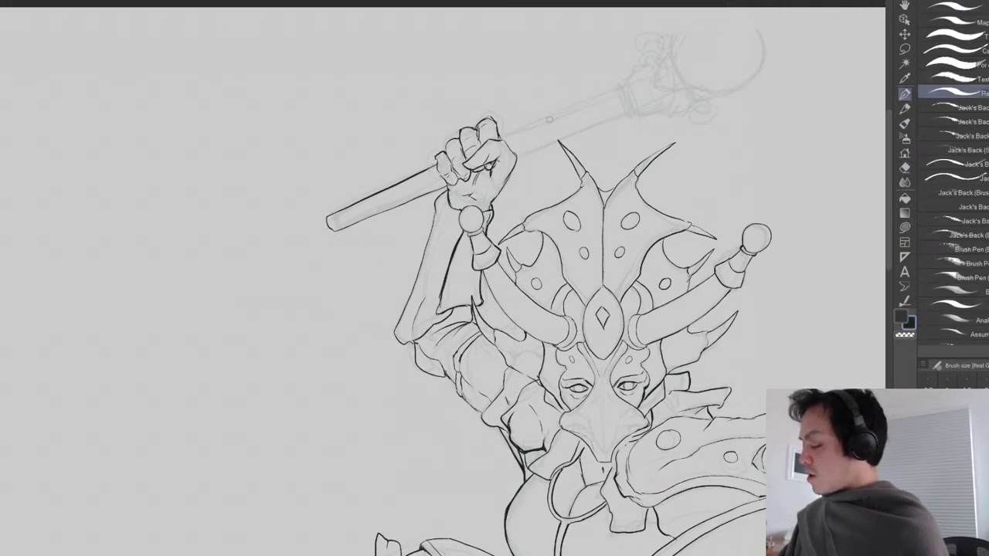
Ink both long edges of the weapon shaft between the fist and the weapon head.
left_click_drag(499, 136, 618, 88)
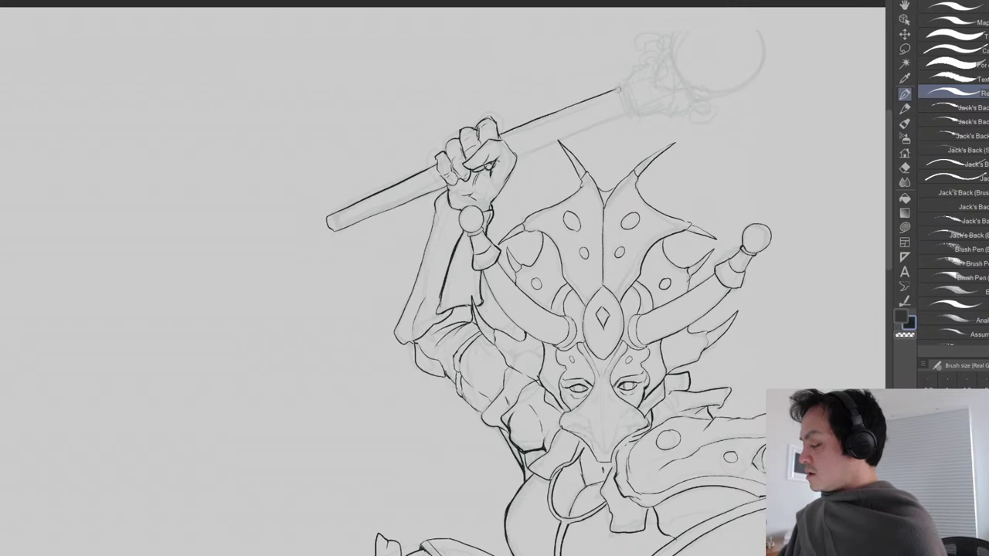
mouse_move(534, 148)
left_mouse_down()
mouse_move(628, 112)
mouse_move(596, 168)
left_mouse_up()
scroll(596, 169, "down", 1)
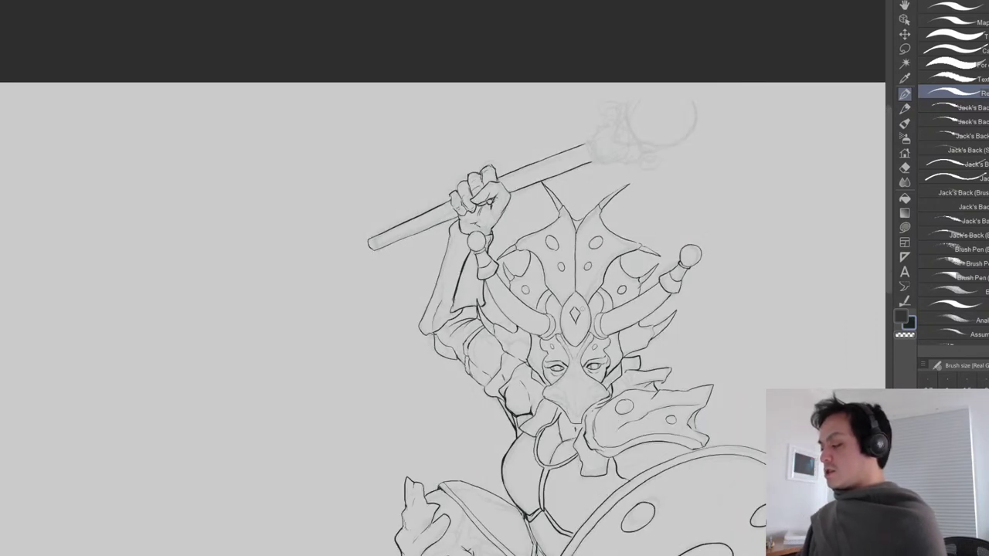
left_click_drag(531, 397, 475, 334)
key("ctrl+minus")
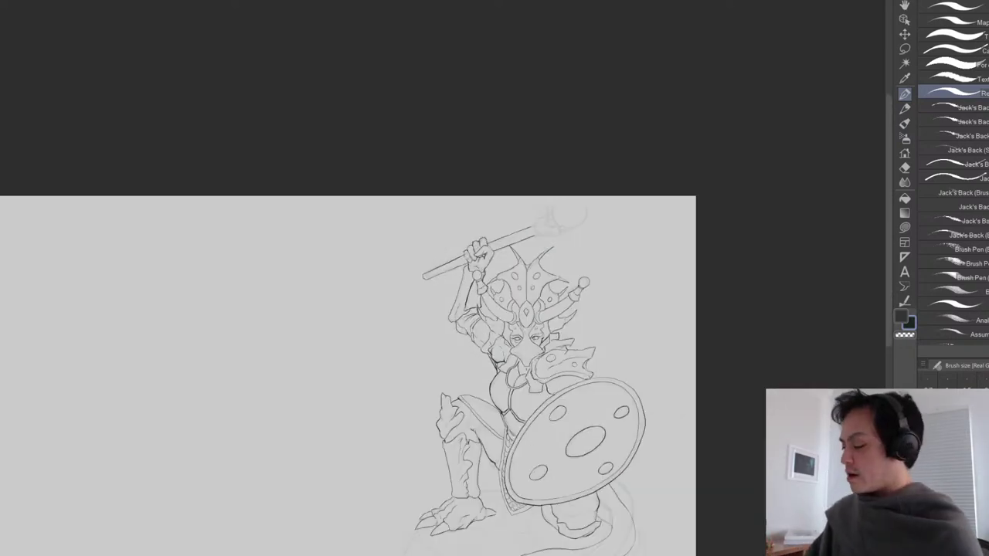
Ink a double-ringed collar with rounded ends where the weapon shaft meets its head.
key("ctrl+plus")
key("ctrl+plus")
key("ctrl+plus")
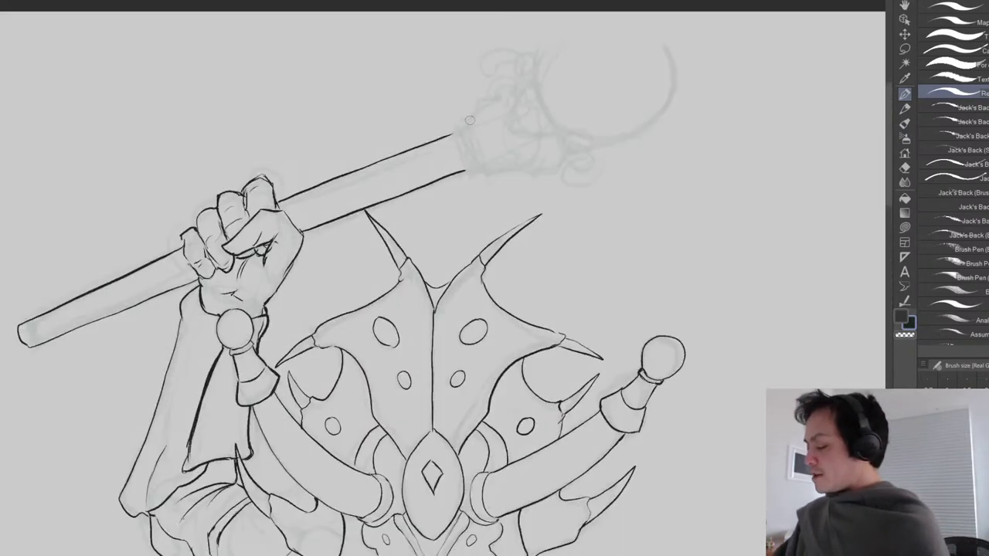
left_click_drag(461, 122, 467, 168)
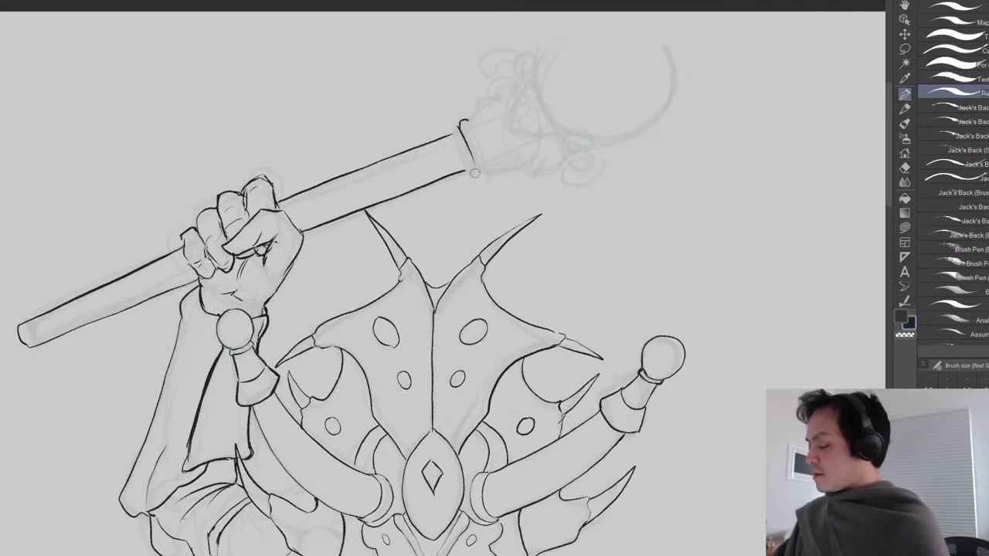
left_click_drag(468, 120, 487, 174)
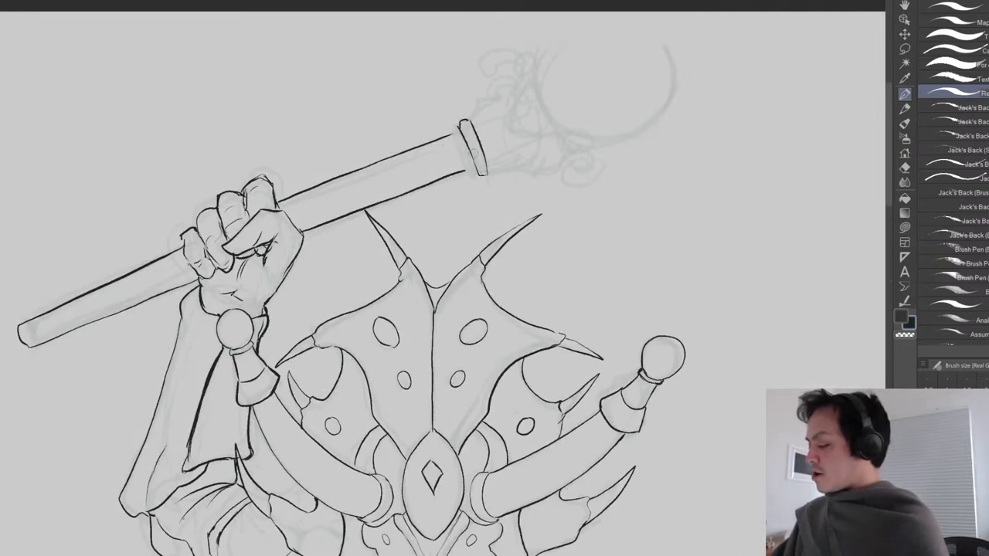
mouse_move(461, 126)
left_mouse_down()
mouse_move(467, 171)
mouse_move(477, 172)
left_mouse_up()
mouse_move(458, 129)
left_mouse_down()
mouse_move(469, 121)
mouse_move(474, 134)
left_mouse_up()
left_click_drag(486, 168, 481, 175)
Ink the flared socket beyond the weapon's collar, with two curved pointed prongs cradling the sketched orb.
mouse_move(489, 113)
left_mouse_down()
mouse_move(536, 197)
mouse_move(495, 197)
mouse_move(518, 181)
left_mouse_up()
mouse_move(507, 255)
left_mouse_down()
mouse_move(551, 263)
mouse_move(564, 242)
left_mouse_up()
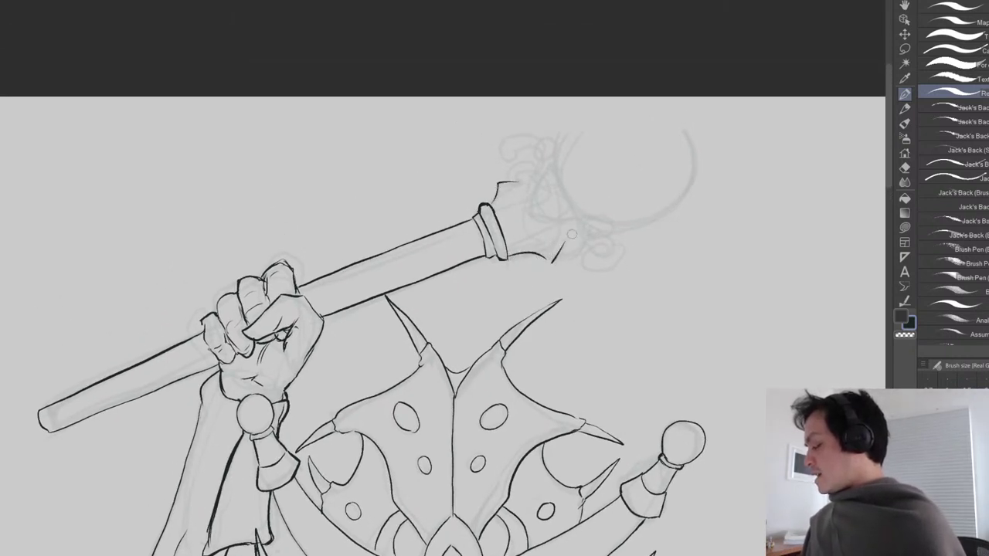
mouse_move(532, 188)
left_mouse_down()
mouse_move(514, 206)
mouse_move(545, 236)
mouse_move(567, 238)
left_mouse_up()
key("e")
mouse_move(541, 190)
left_mouse_down()
mouse_move(523, 209)
mouse_move(547, 231)
mouse_move(562, 229)
mouse_move(518, 209)
mouse_move(534, 166)
mouse_move(548, 160)
mouse_move(533, 192)
mouse_move(540, 210)
mouse_move(590, 236)
mouse_move(565, 239)
left_mouse_up()
key("p")
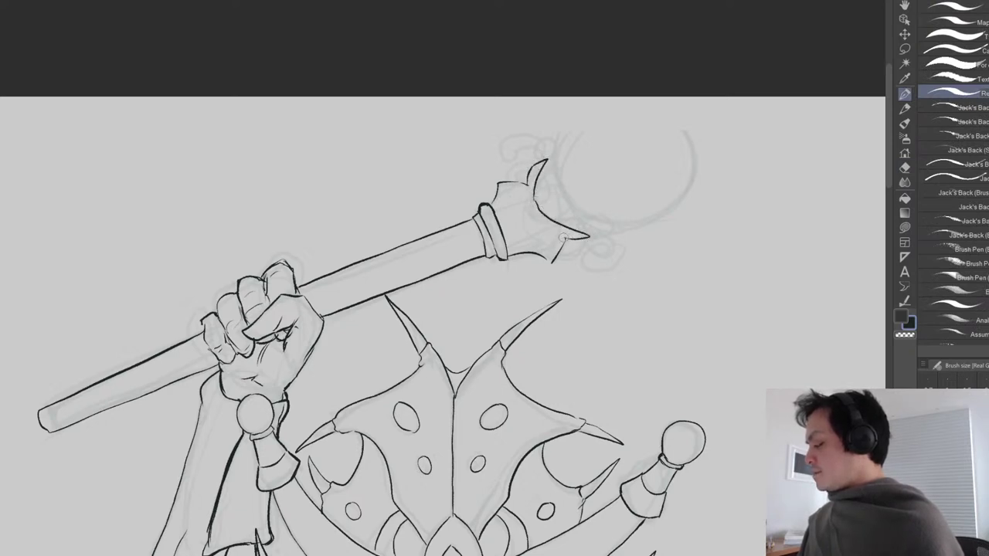
left_click_drag(528, 177, 527, 191)
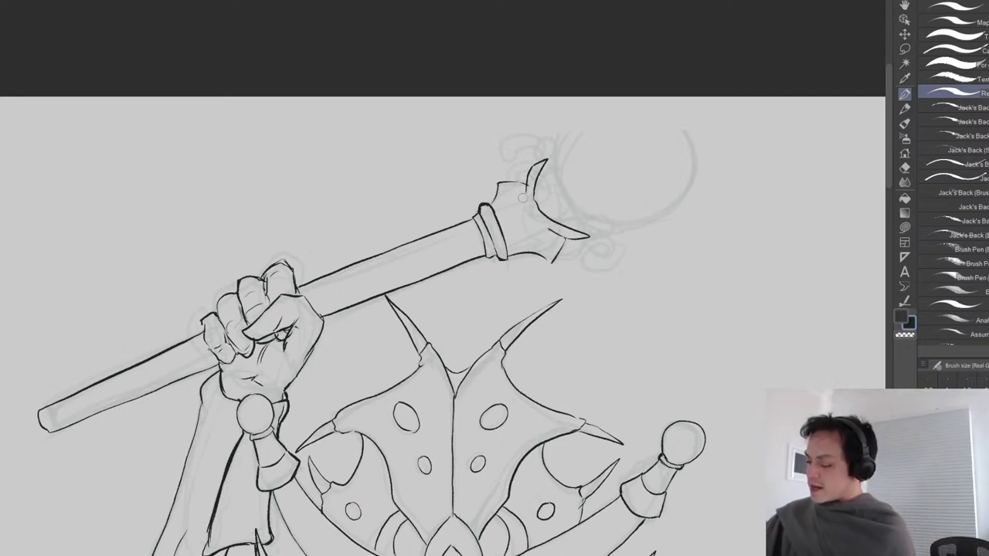
Ink a small round ball beside each of the two curved prongs on the weapon's socket.
key("e")
key("p")
mouse_move(526, 159)
left_mouse_down()
mouse_move(507, 165)
mouse_move(527, 177)
mouse_move(504, 167)
mouse_move(507, 179)
mouse_move(532, 172)
mouse_move(514, 181)
mouse_move(523, 170)
left_mouse_up()
key("e")
key("p")
key("e")
key("p")
mouse_move(574, 236)
left_mouse_down()
mouse_move(558, 251)
mouse_move(587, 259)
mouse_move(567, 237)
mouse_move(585, 242)
left_mouse_up()
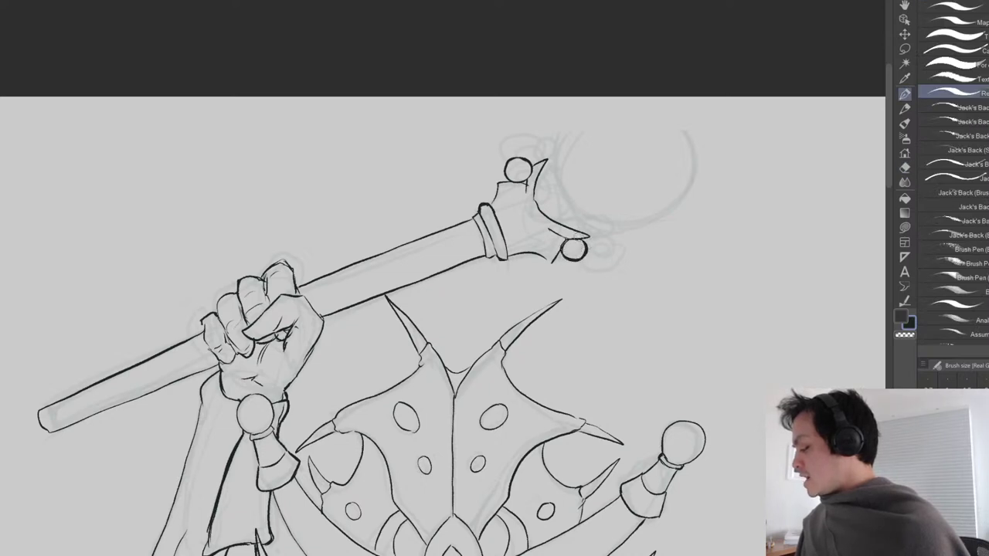
Ink the large orb's round outline in the weapon socket and extend both pointed prongs over it.
left_click_drag(619, 198, 523, 199)
mouse_move(453, 155)
left_mouse_down()
mouse_move(514, 113)
mouse_move(562, 115)
mouse_move(600, 143)
mouse_move(608, 182)
mouse_move(592, 217)
mouse_move(566, 235)
mouse_move(488, 246)
left_mouse_up()
left_click_drag(442, 163, 481, 157)
left_click_drag(499, 226, 491, 236)
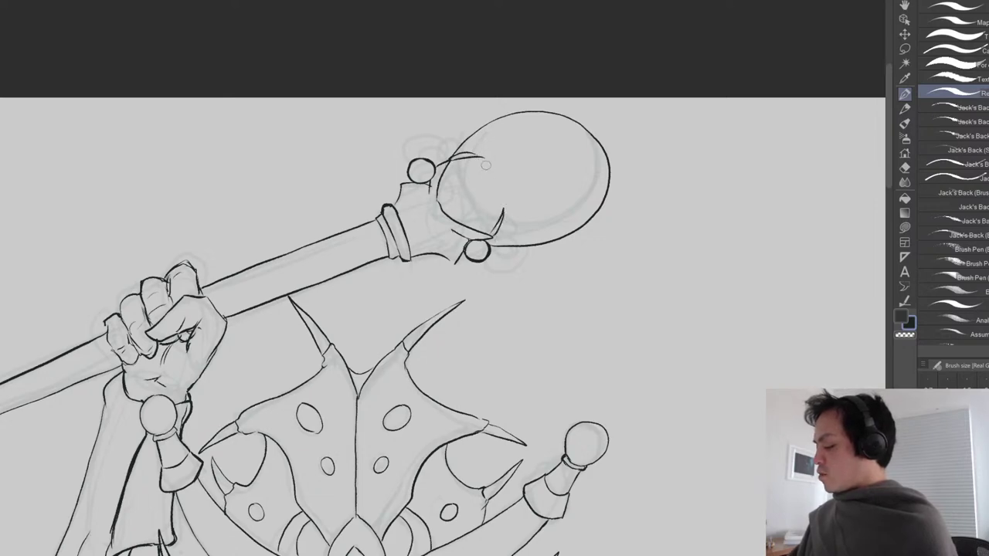
Break the orb's contour with curved insets along its upper and lower edges, and ink an oval recess on its face.
scroll(584, 221, "down", 3)
left_click_drag(610, 282, 559, 227)
mouse_move(528, 197)
left_mouse_down()
mouse_move(514, 219)
mouse_move(499, 194)
left_mouse_up()
scroll(532, 195, "up", 2)
key("e")
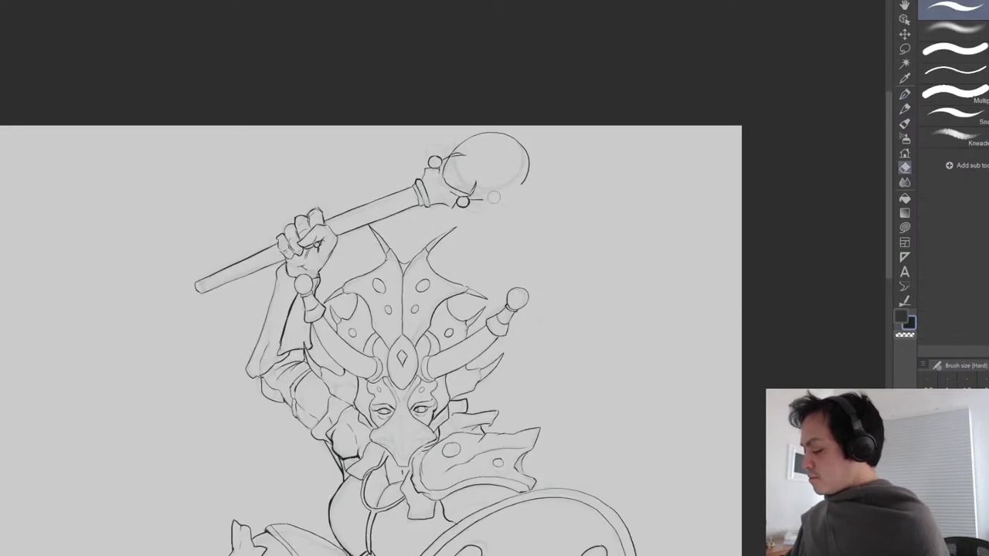
key("p")
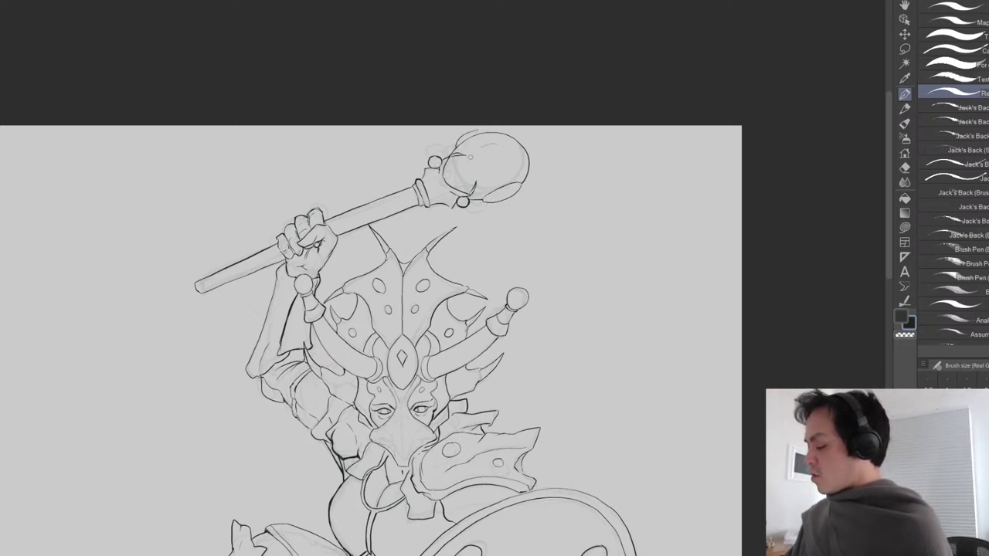
mouse_move(495, 144)
left_mouse_down()
mouse_move(479, 164)
mouse_move(491, 170)
mouse_move(510, 153)
left_mouse_up()
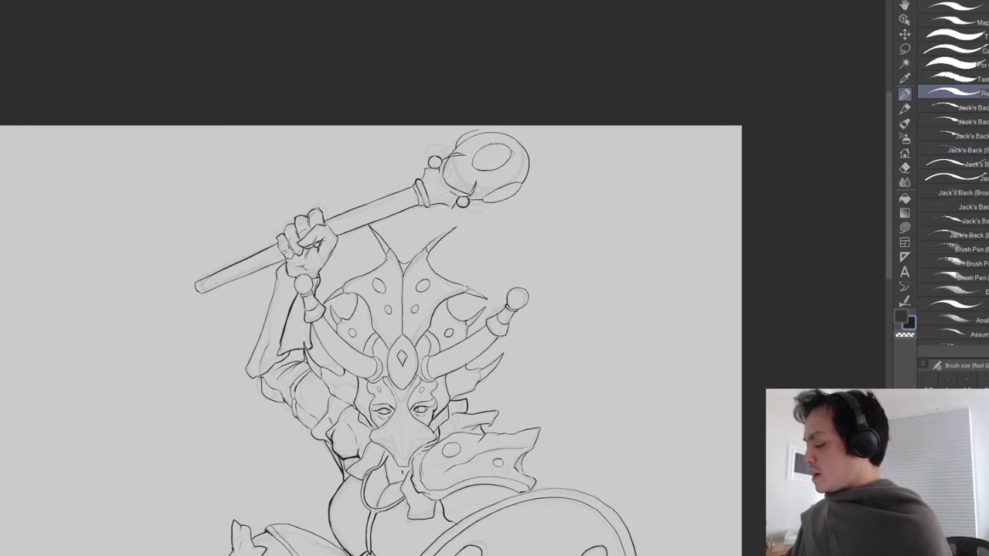
Clean up and re-ink the prongs gripping the orb, and add a small oval gem on the socket between the balls.
key("e")
key("p")
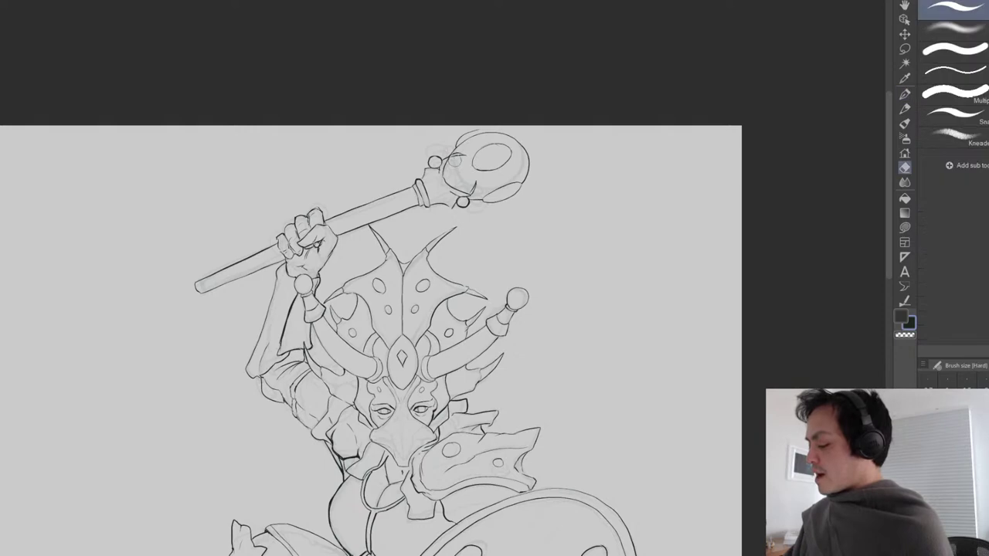
key("e")
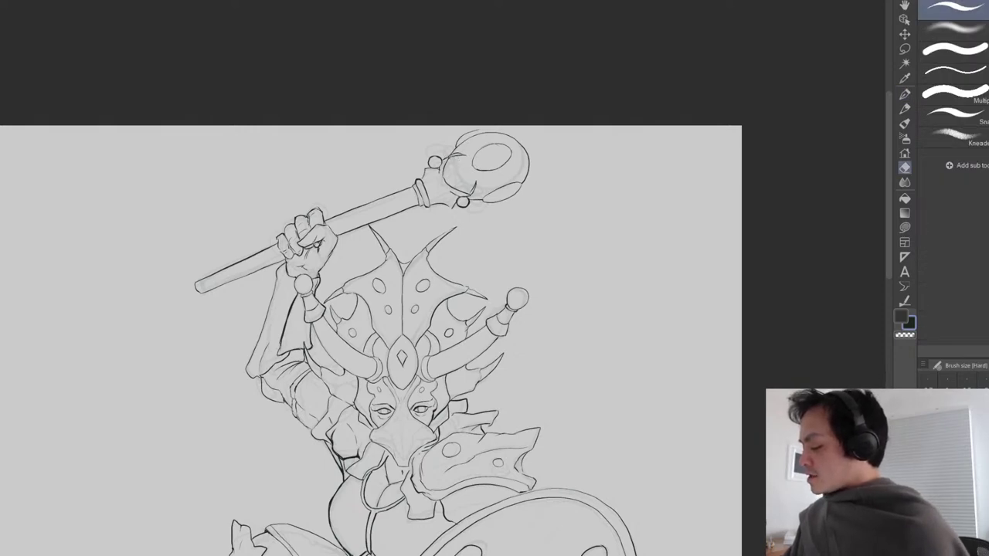
key("p")
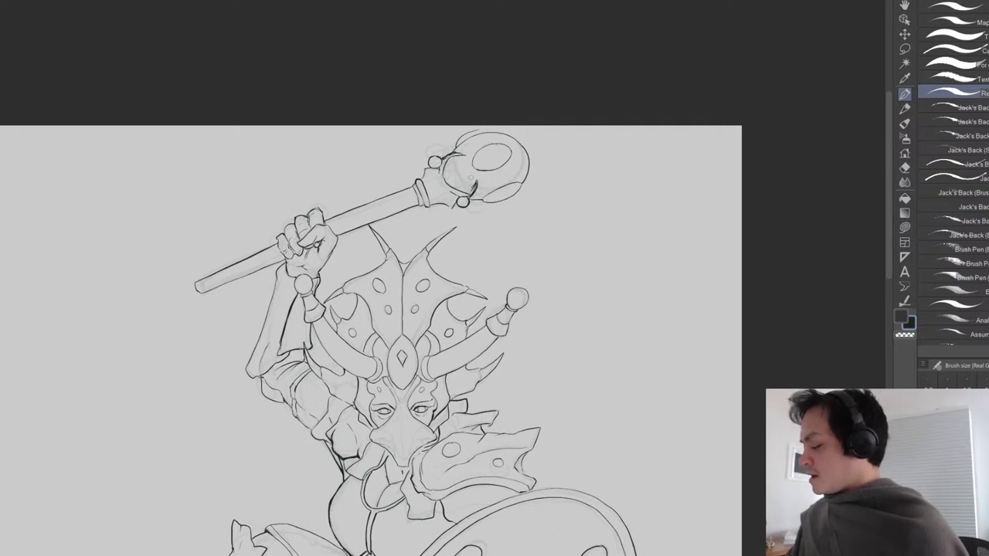
key("e")
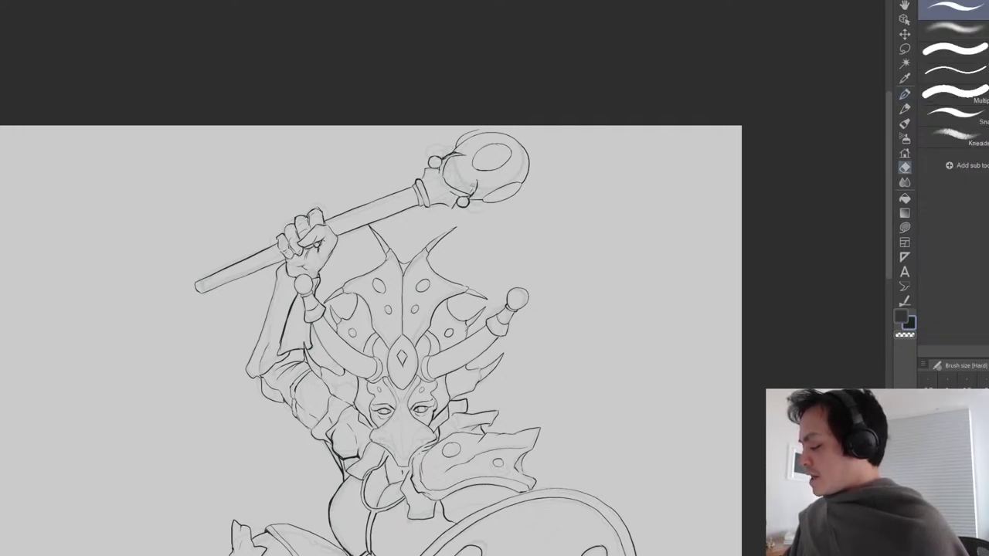
key("p")
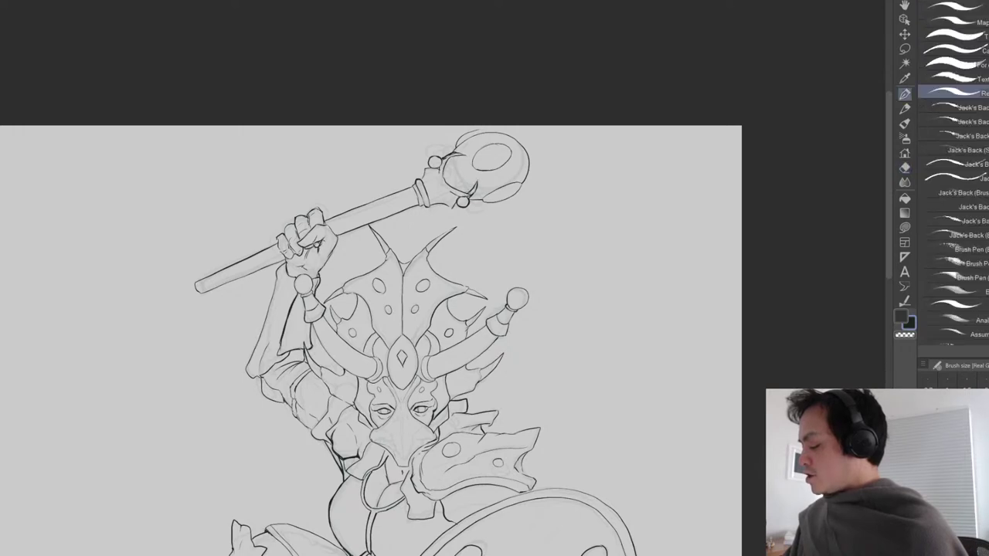
key("e")
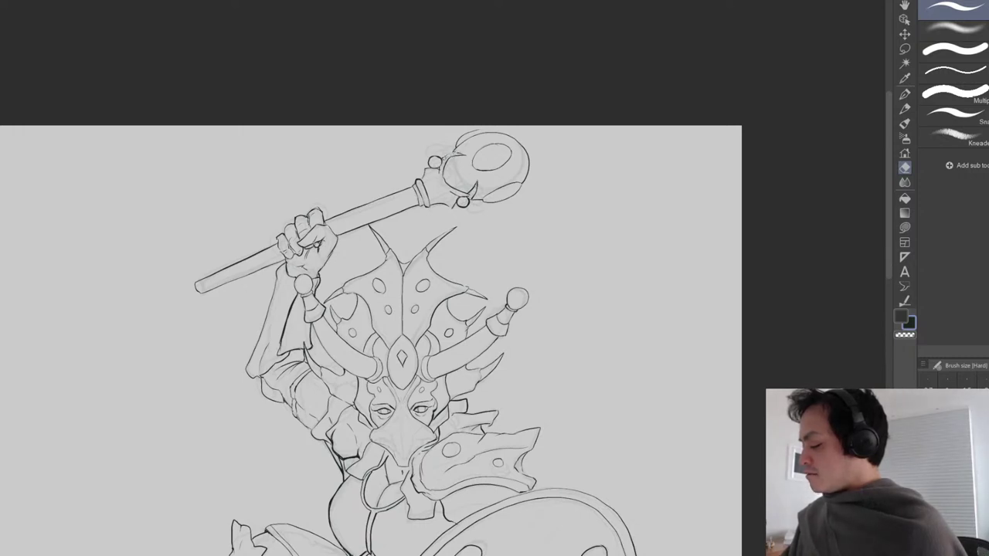
key("p")
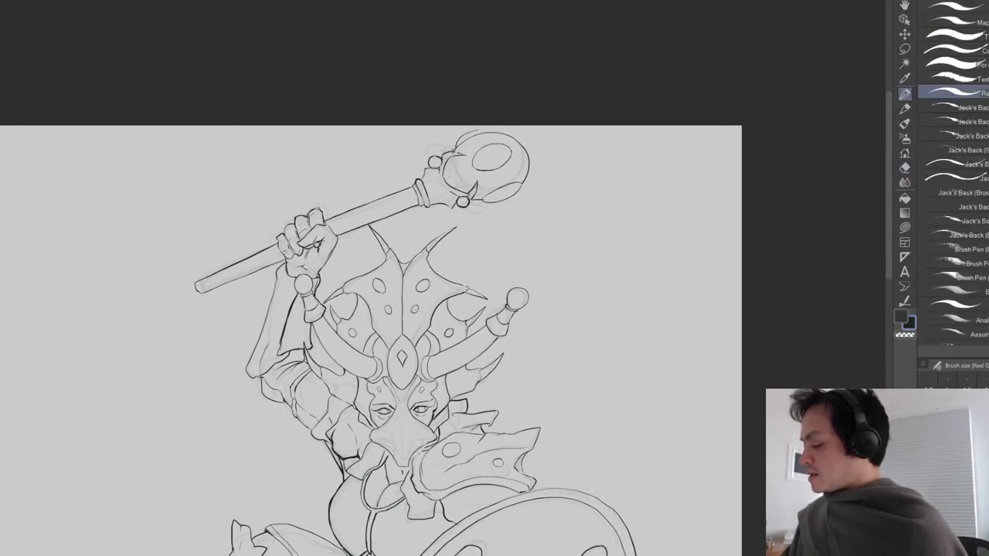
key("e")
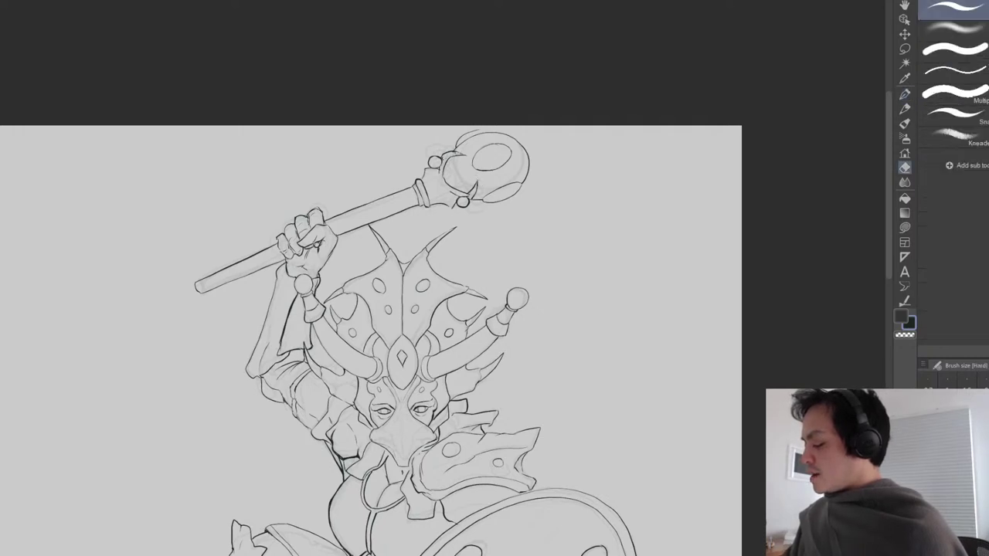
key("p")
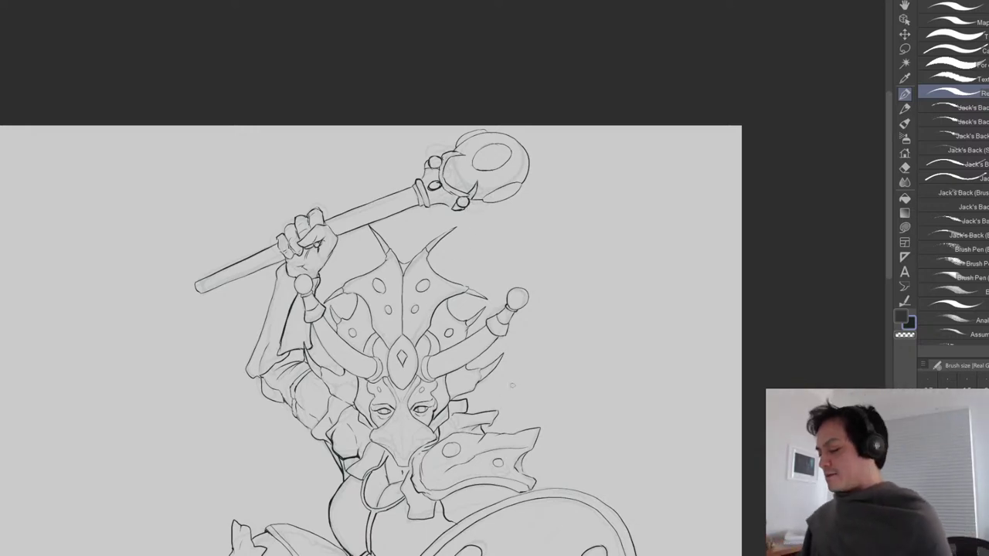
Ink a small rounded bump on the far edge of the orb.
left_click_drag(508, 390, 552, 341)
left_click_drag(573, 120, 539, 178)
scroll(553, 248, "down", 5)
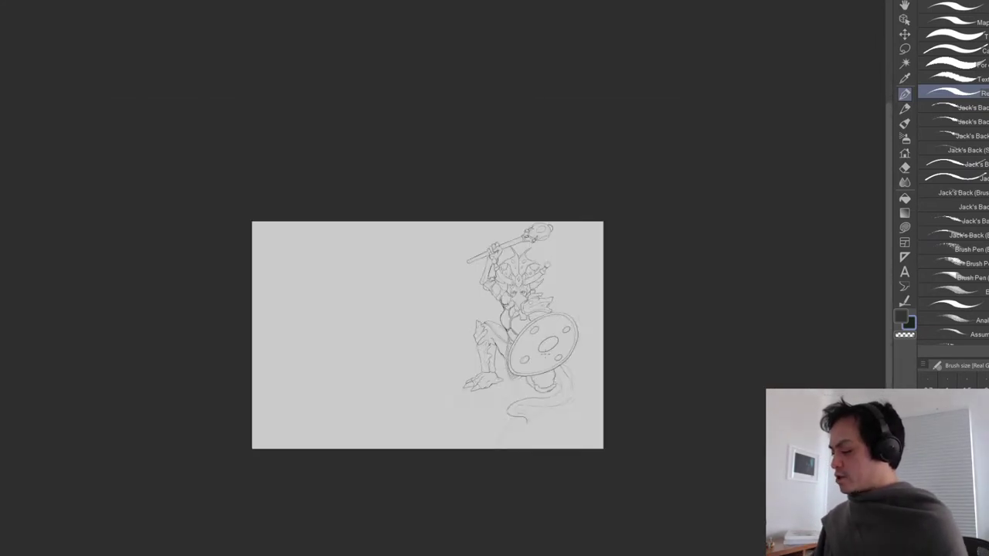
left_click_drag(545, 354, 471, 367)
scroll(470, 366, "up", 2)
left_click_drag(469, 232, 465, 347)
scroll(465, 348, "up", 1)
Erase the double-ringed collar and ink the socket tapering directly into the weapon shaft.
key("e")
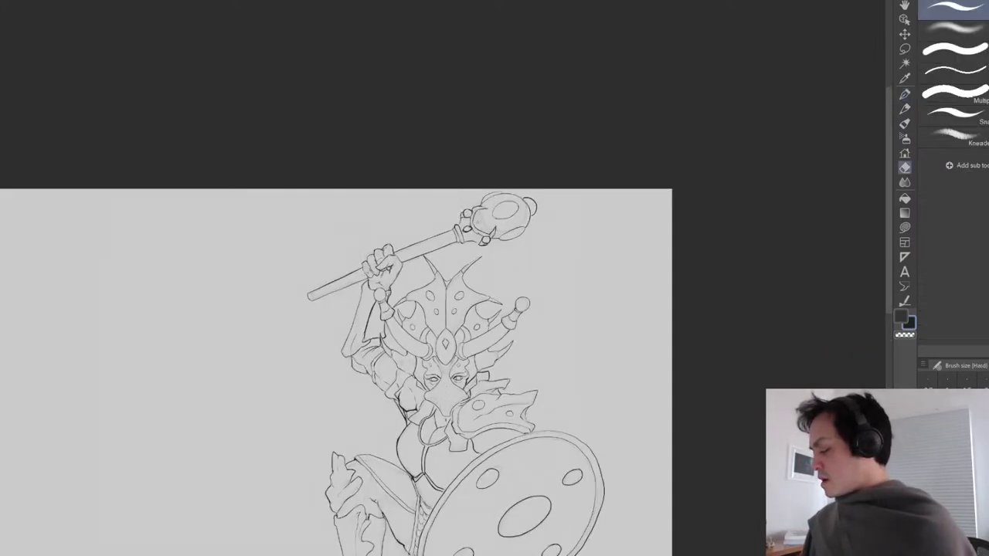
left_click_drag(474, 222, 479, 232)
key("p")
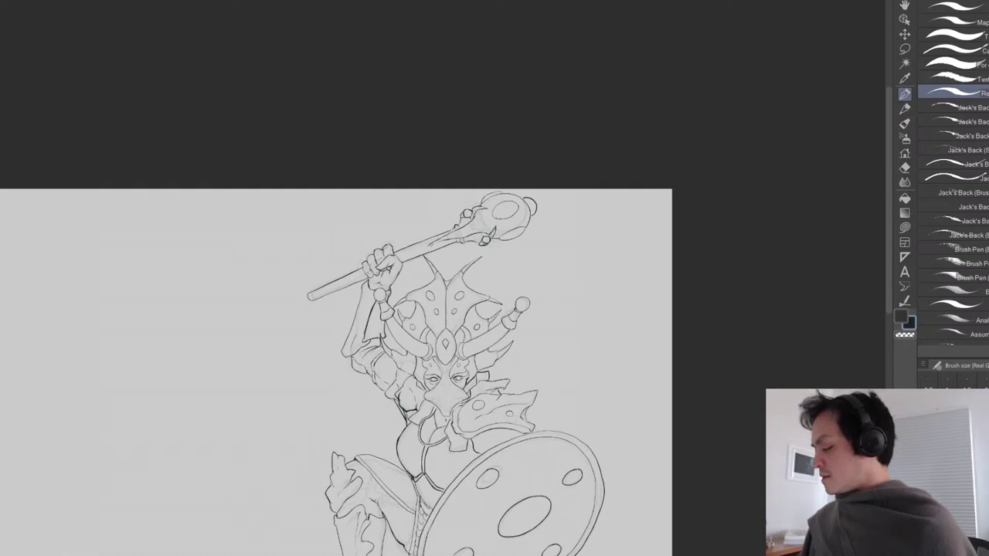
key("e")
left_click_drag(470, 233, 428, 248)
key("p")
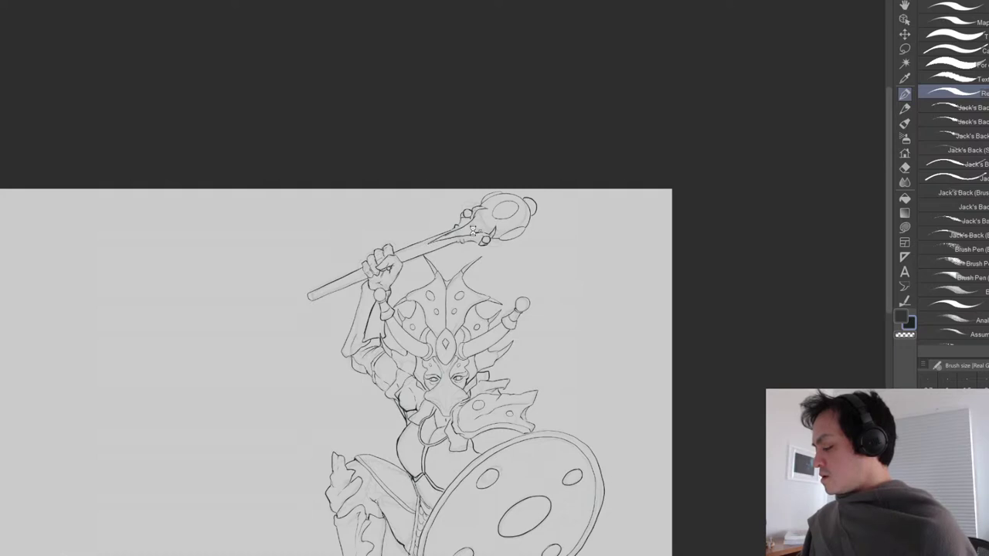
Redraw the socket's taper as a long point on the shaft, with small bands and spikes along its sides.
key("e")
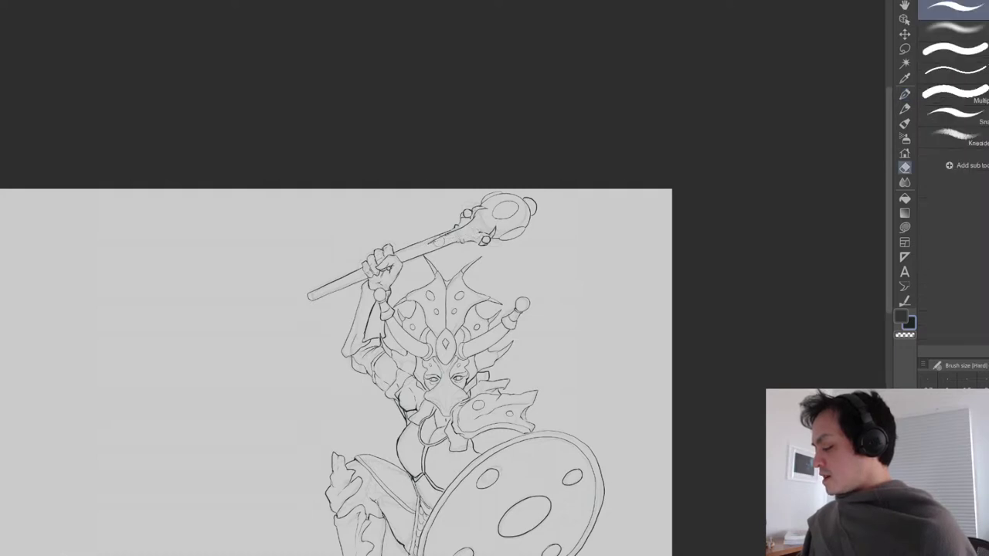
key("p")
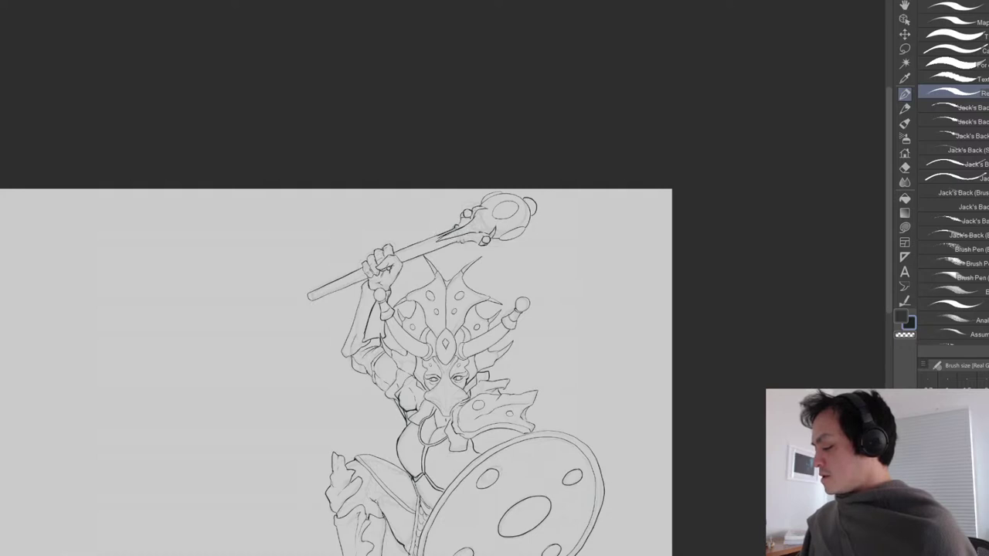
key("e")
left_click_drag(455, 228, 438, 236)
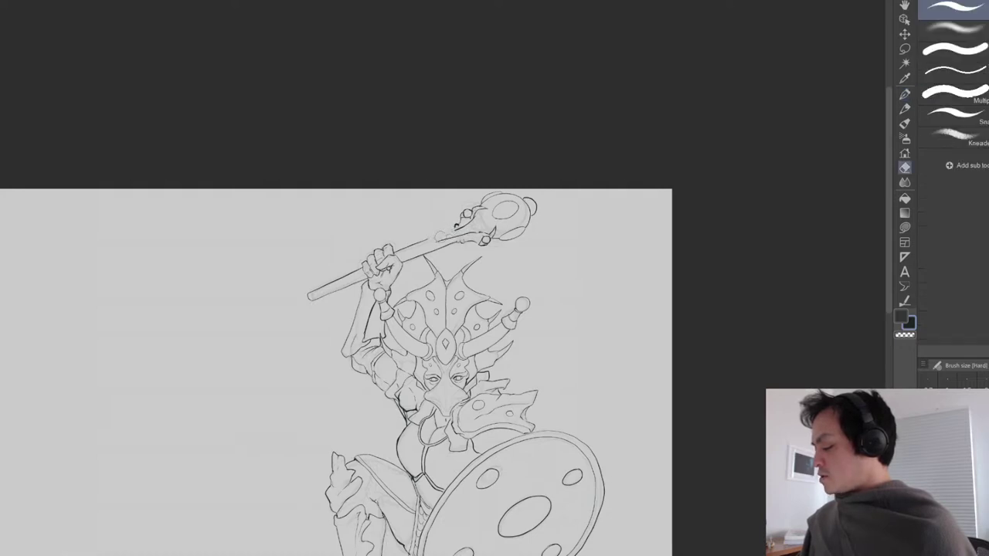
key("p")
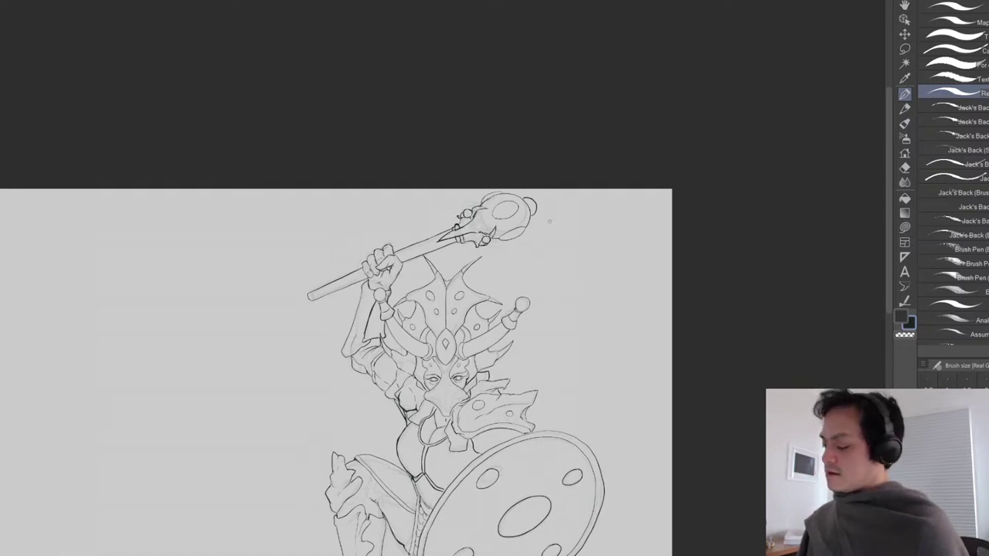
Erase the bump on the orb's far edge, ink a slimmer curved one, and tidy the central oval's line.
key("e")
scroll(544, 201, "up", 2)
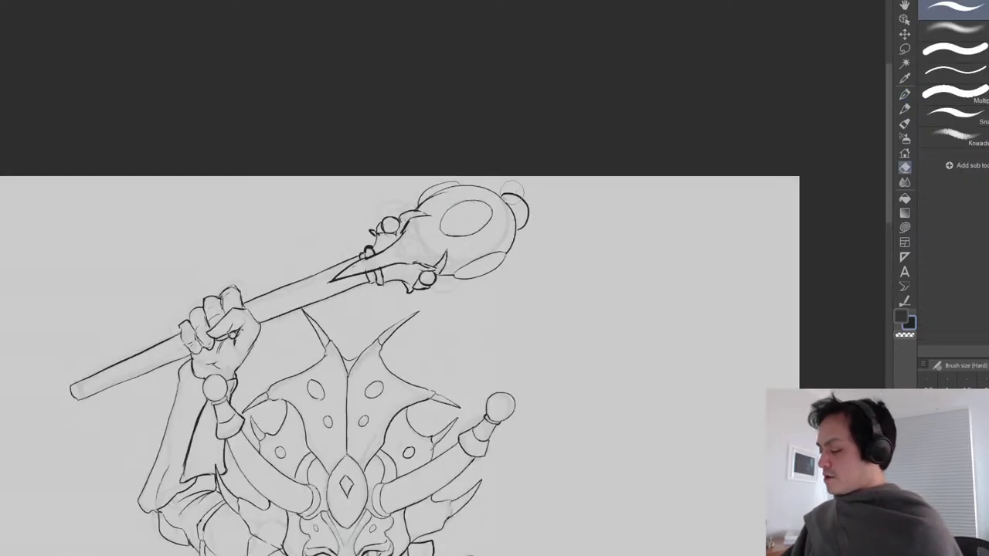
key("p")
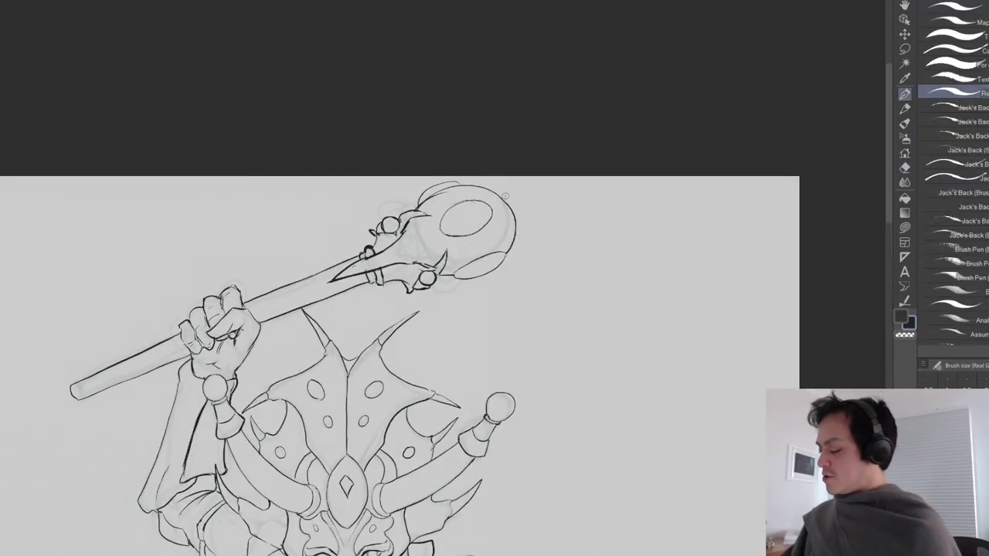
mouse_move(502, 195)
left_mouse_down()
mouse_move(522, 217)
mouse_move(516, 229)
mouse_move(510, 204)
mouse_move(505, 242)
left_mouse_up()
key("e")
key("p")
mouse_move(450, 225)
left_mouse_down()
mouse_move(440, 235)
mouse_move(470, 231)
mouse_move(461, 206)
mouse_move(443, 226)
left_mouse_up()
key("e")
key("p")
mouse_move(485, 197)
left_mouse_down()
mouse_move(456, 200)
mouse_move(441, 217)
mouse_move(445, 232)
mouse_move(480, 230)
mouse_move(480, 198)
left_mouse_up()
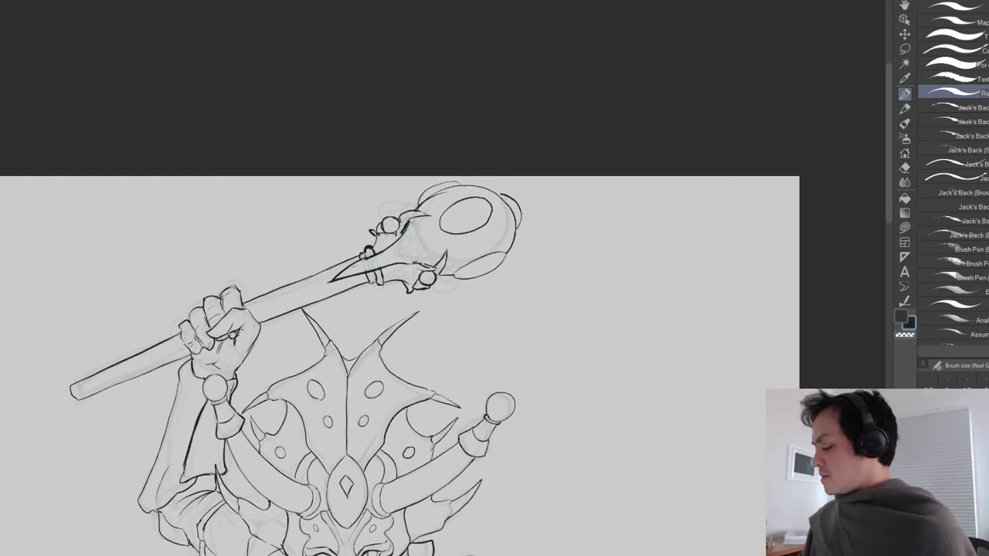
Thicken the outlines of the orb's central oval and edge insets, and reinforce the orb's outer contour.
mouse_move(445, 249)
left_mouse_down()
mouse_move(430, 267)
mouse_move(454, 277)
mouse_move(510, 252)
left_mouse_up()
mouse_move(456, 279)
left_mouse_down()
mouse_move(491, 272)
mouse_move(504, 249)
left_mouse_up()
mouse_move(440, 230)
left_mouse_down()
mouse_move(448, 202)
mouse_move(487, 198)
mouse_move(492, 222)
mouse_move(439, 229)
mouse_move(427, 190)
mouse_move(460, 183)
left_mouse_up()
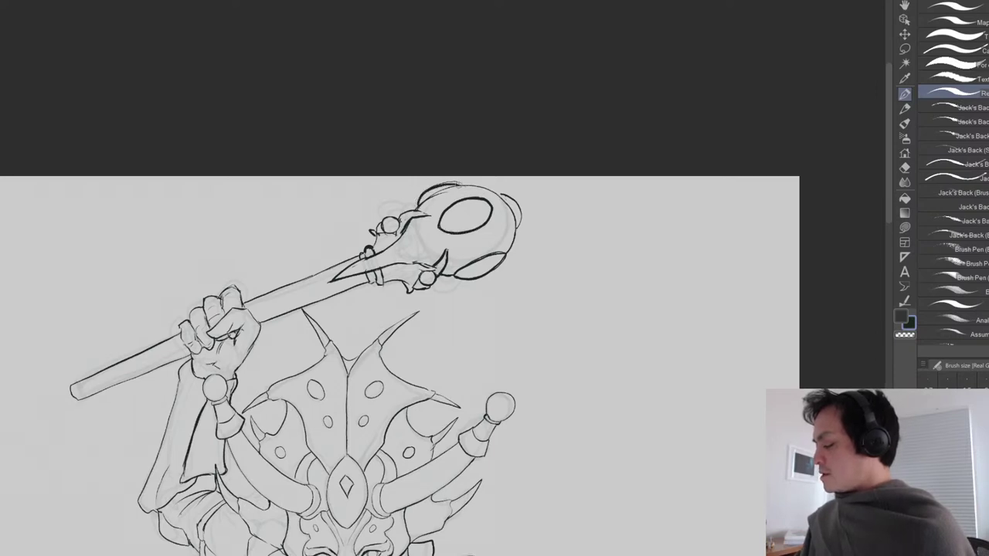
mouse_move(418, 209)
left_mouse_down()
mouse_move(455, 185)
mouse_move(488, 193)
left_mouse_up()
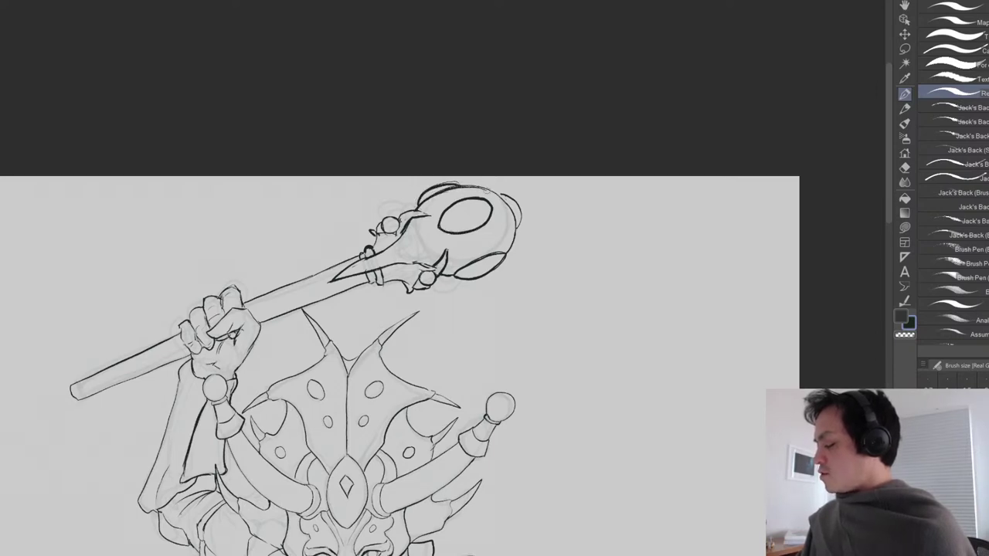
left_click_drag(517, 230, 505, 256)
Ink a round ball pommel on the butt end of the weapon shaft and a band across the shaft above it.
scroll(568, 231, "down", 5)
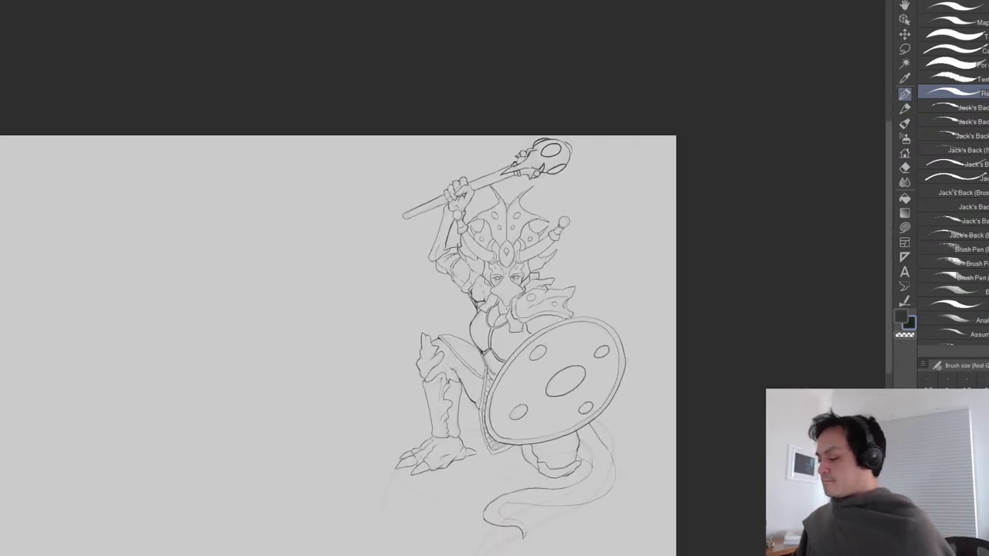
left_click_drag(567, 335, 551, 397)
scroll(470, 326, "up", 3)
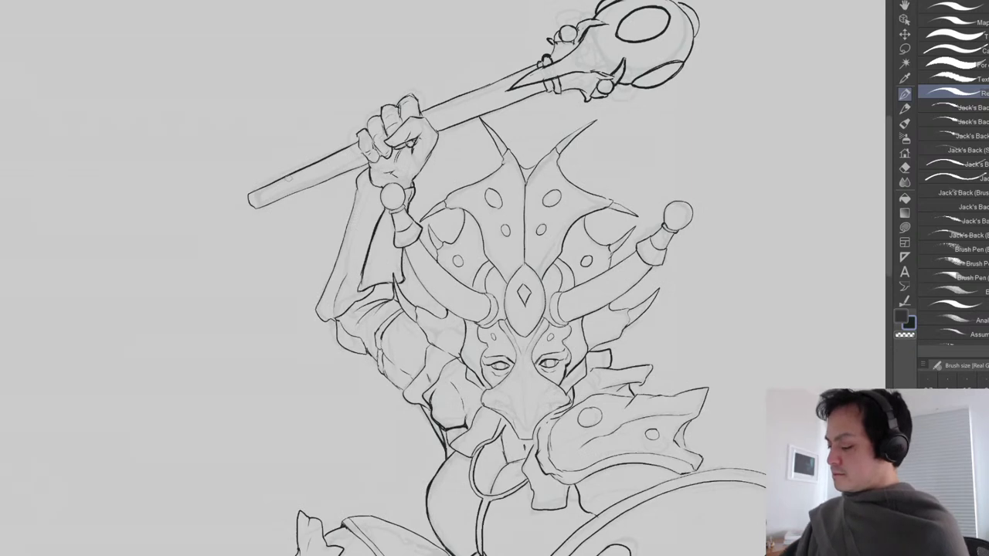
mouse_move(285, 176)
left_mouse_down()
mouse_move(290, 194)
mouse_move(249, 205)
mouse_move(262, 210)
left_mouse_up()
mouse_move(253, 208)
left_mouse_down()
mouse_move(294, 193)
mouse_move(287, 175)
mouse_move(247, 210)
mouse_move(233, 196)
mouse_move(222, 208)
mouse_move(243, 220)
mouse_move(241, 198)
mouse_move(230, 194)
mouse_move(224, 223)
mouse_move(253, 215)
mouse_move(255, 203)
left_mouse_up()
key("ctrl+minus")
key("ctrl+minus")
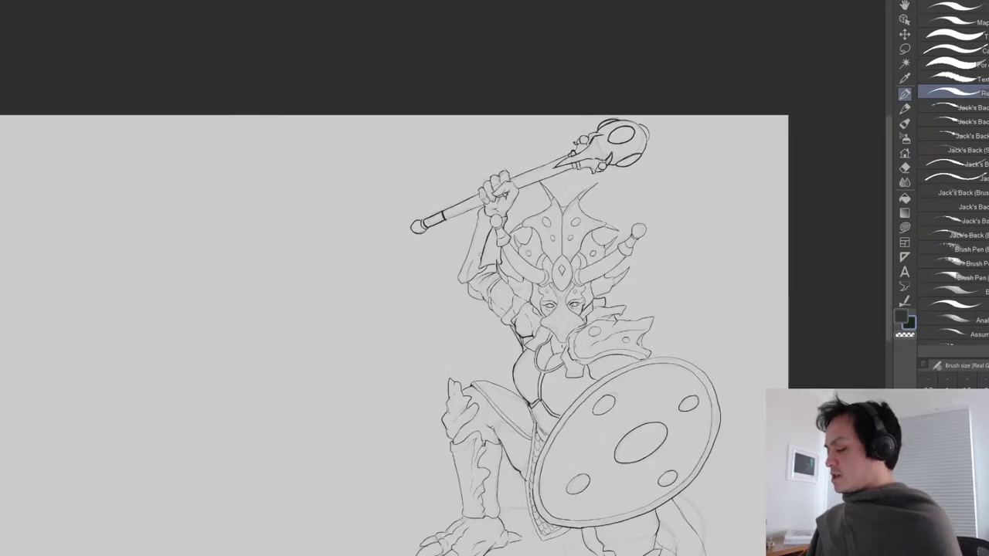
Clean up the pommel joint, turn the shaft band into a raised ring, and thicken the shaft edges up to the fist.
key("ctrl+plus")
scroll(462, 291, "up", 1)
key("e")
mouse_move(413, 319)
left_mouse_down()
mouse_move(398, 331)
mouse_move(403, 322)
mouse_move(403, 346)
mouse_move(424, 333)
mouse_move(421, 317)
mouse_move(431, 337)
left_mouse_up()
key("p")
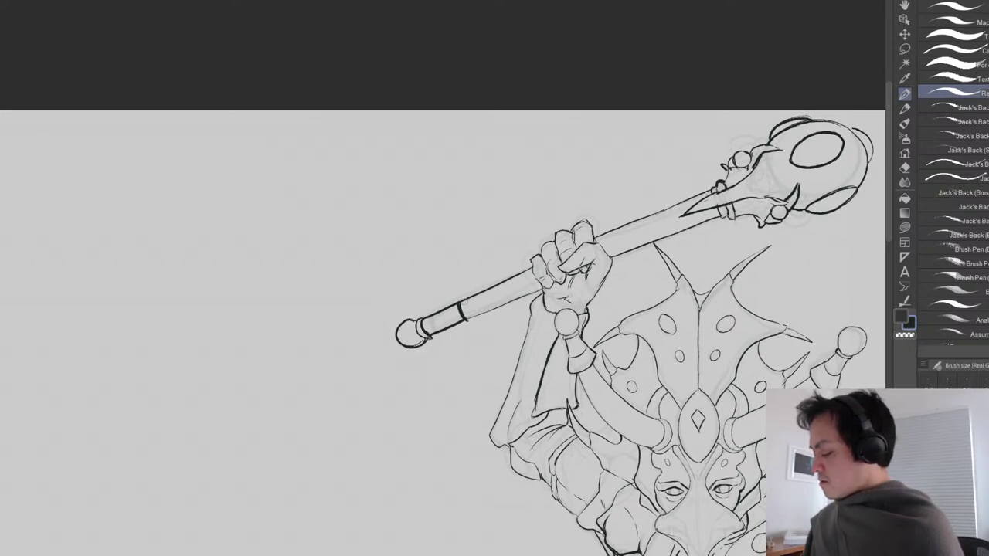
mouse_move(458, 303)
left_mouse_down()
mouse_move(475, 329)
mouse_move(462, 320)
mouse_move(545, 283)
left_mouse_up()
key("e")
key("p")
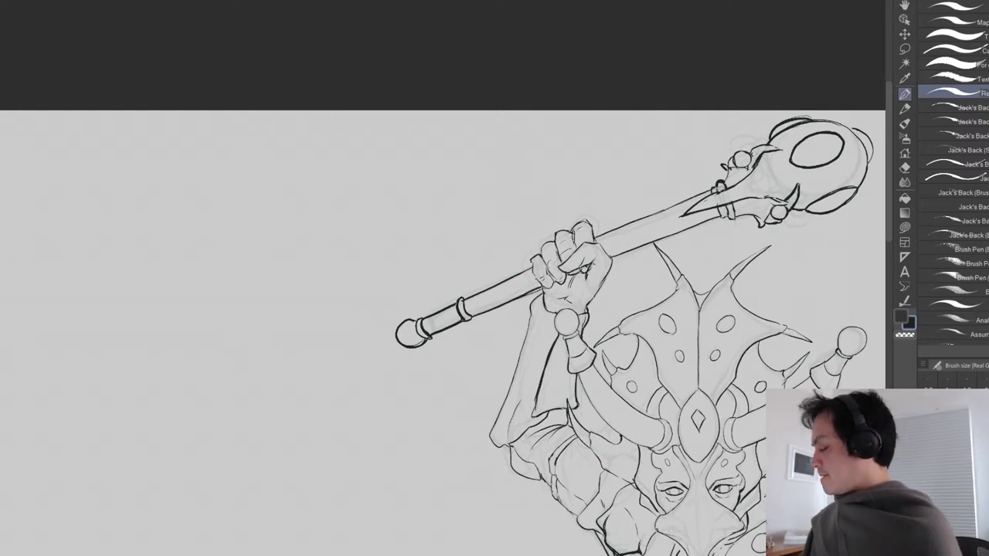
Thicken the tail's outer contour from behind the shield, round the bend and along the lower curve.
scroll(673, 268, "down", 3)
left_click_drag(673, 268, 479, 120)
scroll(443, 333, "down", 2)
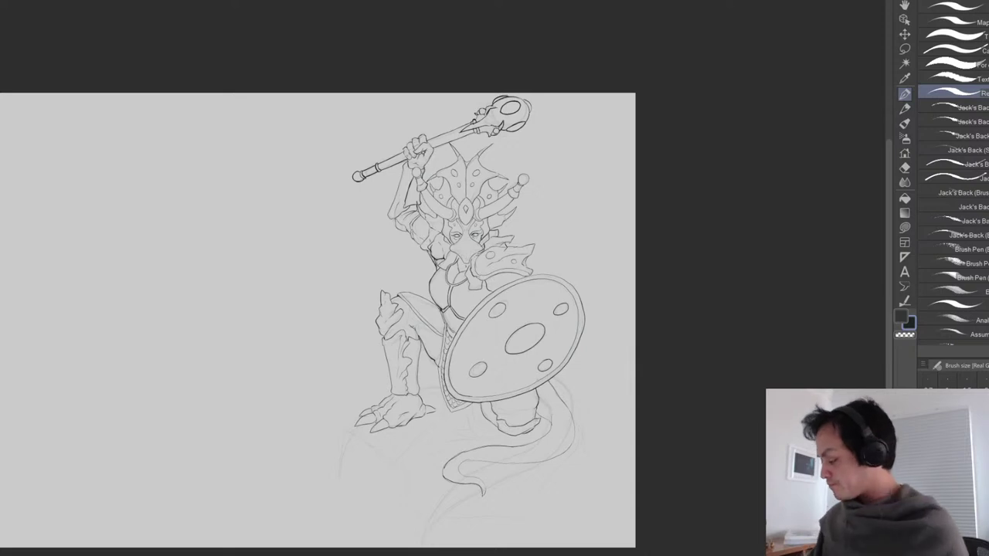
scroll(599, 441, "up", 3)
mouse_move(473, 372)
left_mouse_down()
mouse_move(469, 394)
mouse_move(499, 407)
mouse_move(502, 387)
left_mouse_up()
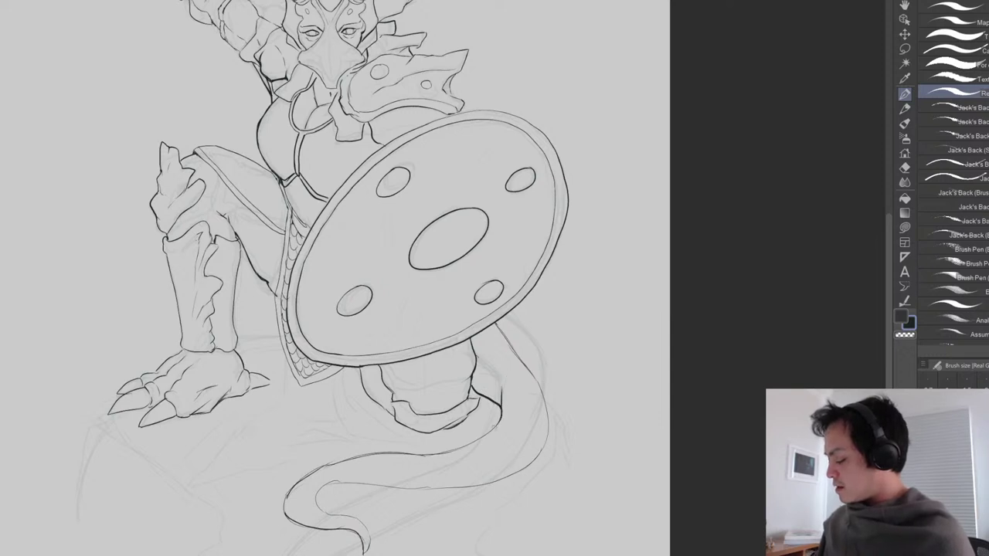
mouse_move(499, 322)
left_mouse_down()
mouse_move(538, 383)
mouse_move(545, 470)
mouse_move(531, 411)
mouse_move(541, 284)
mouse_move(532, 255)
mouse_move(526, 309)
left_mouse_up()
left_click_drag(495, 348, 564, 318)
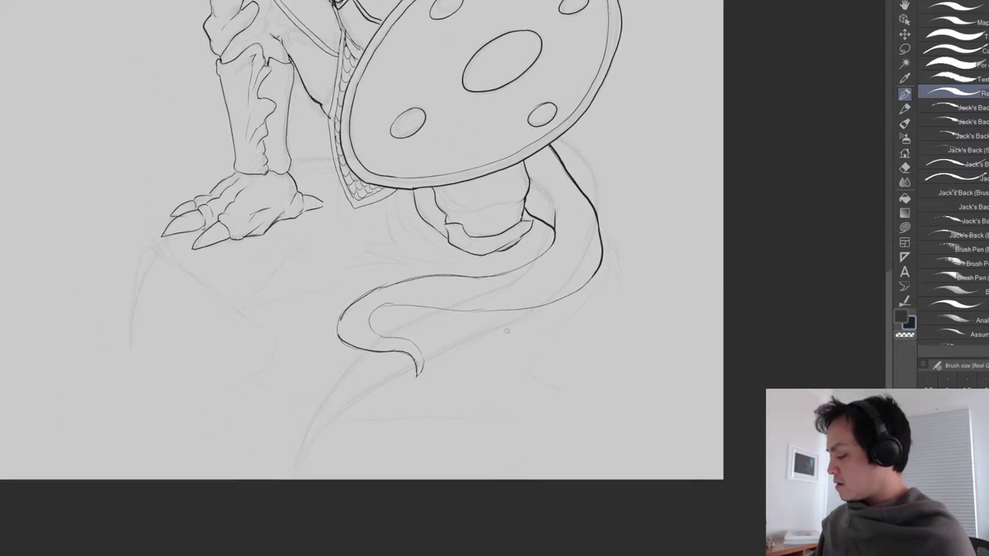
mouse_move(371, 331)
left_mouse_down()
mouse_move(378, 306)
mouse_move(422, 299)
mouse_move(518, 312)
mouse_move(561, 301)
mouse_move(597, 271)
mouse_move(513, 343)
mouse_move(494, 394)
left_mouse_up()
scroll(510, 365, "down", 2)
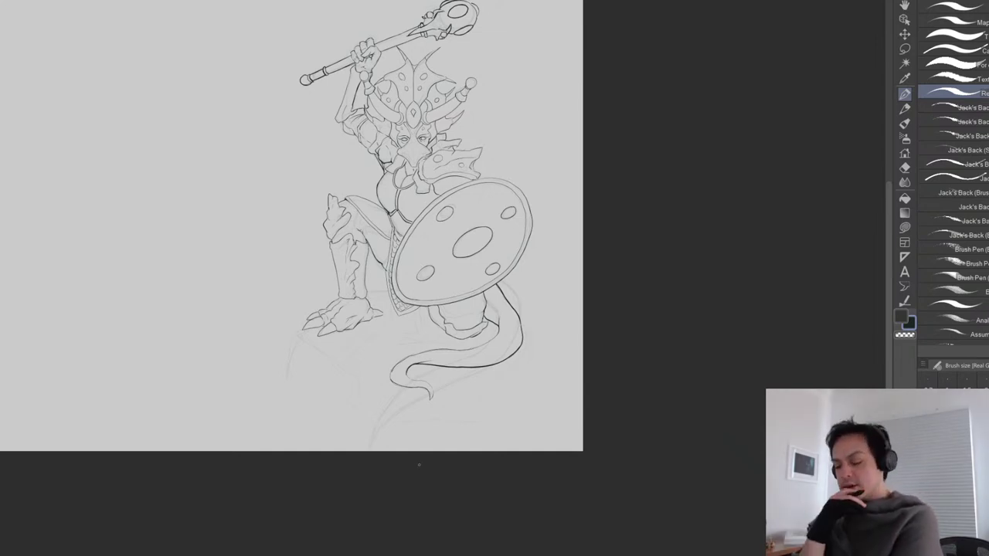
Clean up and re-ink the armour contour between the raised arm and the head.
left_click_drag(516, 277, 514, 336)
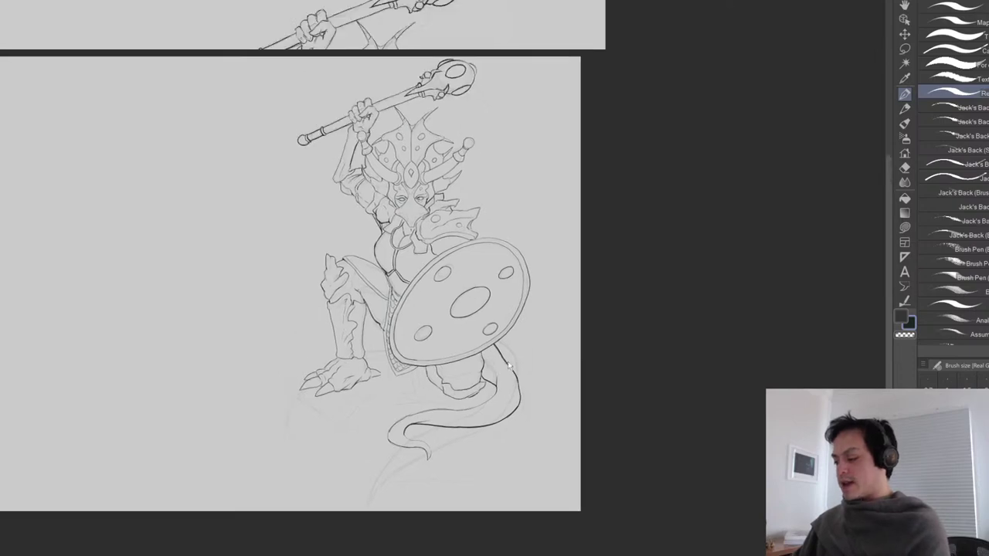
scroll(510, 340, "up", 1)
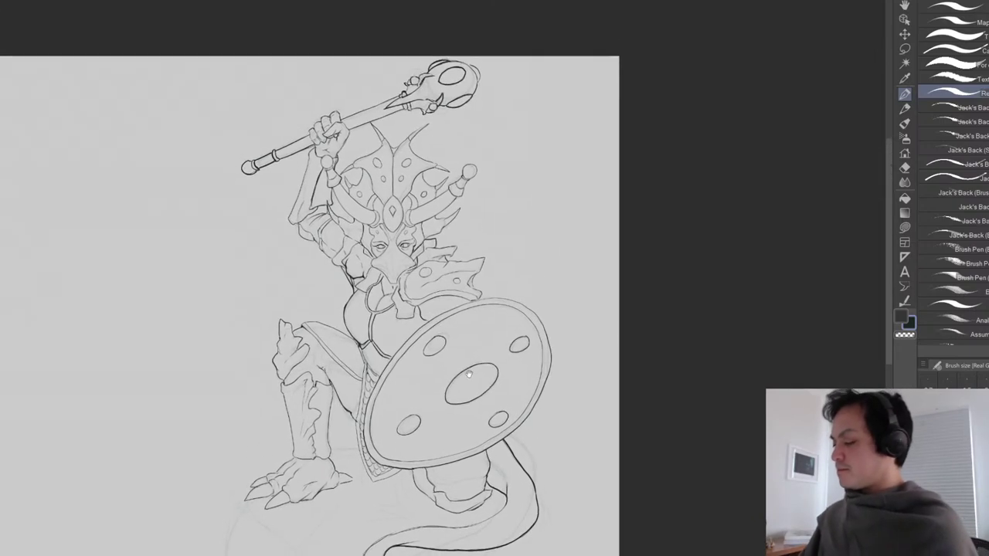
scroll(513, 337, "up", 3)
scroll(381, 247, "up", 3)
key("e")
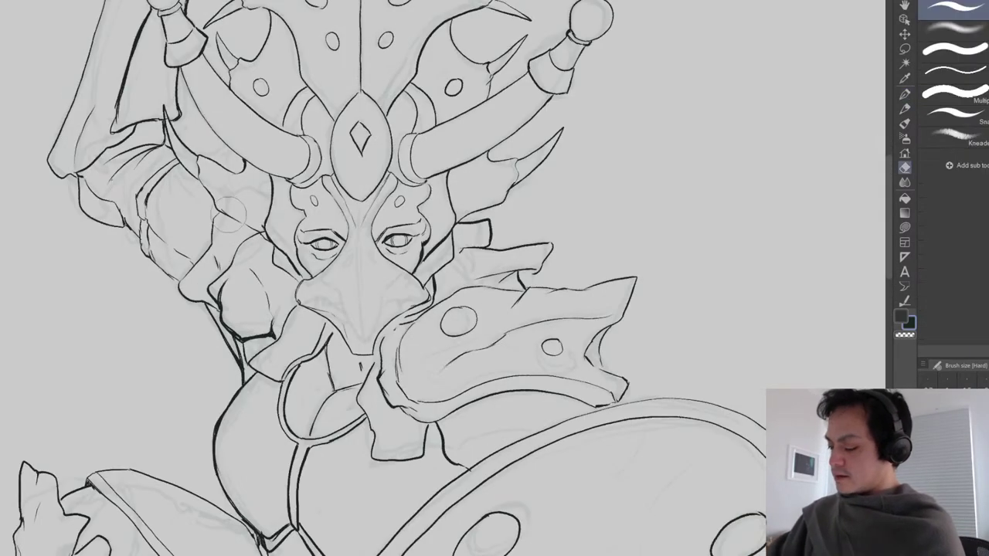
key("p")
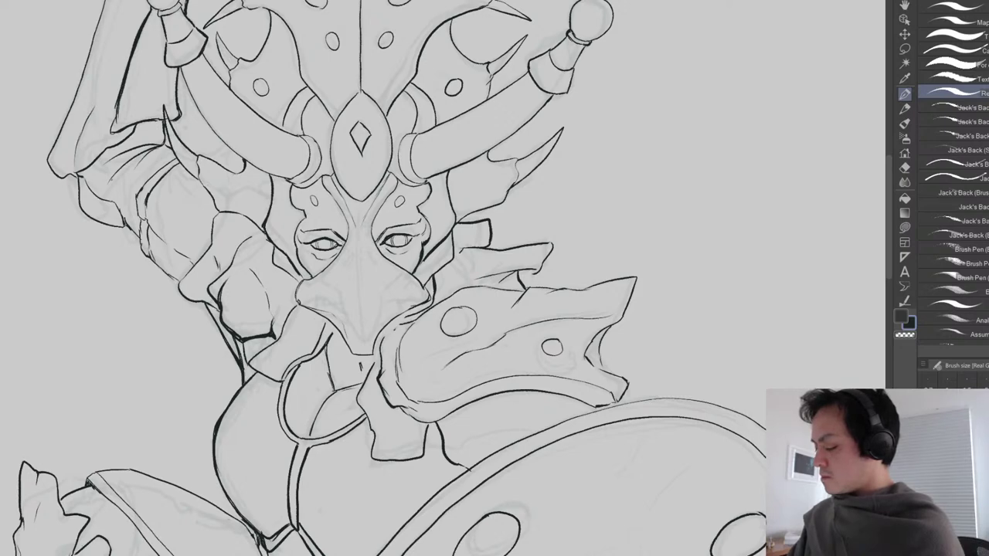
left_click_drag(414, 275, 423, 212)
key("ctrl+minus")
key("ctrl+minus")
key("ctrl+minus")
left_click_drag(465, 366, 452, 321)
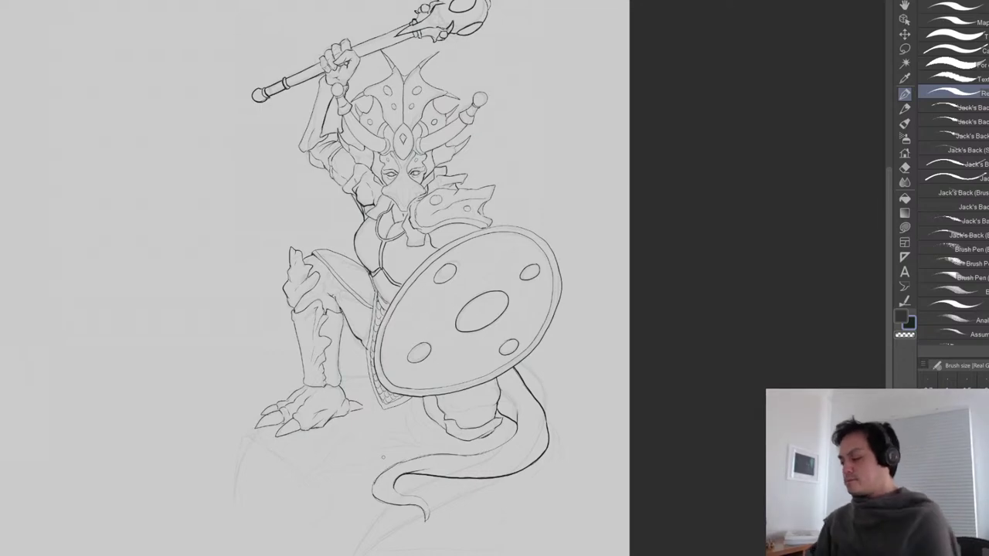
Erase the stray line end where the chest contour meets the shield's rim.
scroll(383, 458, "up", 3)
left_click_drag(580, 63, 456, 217)
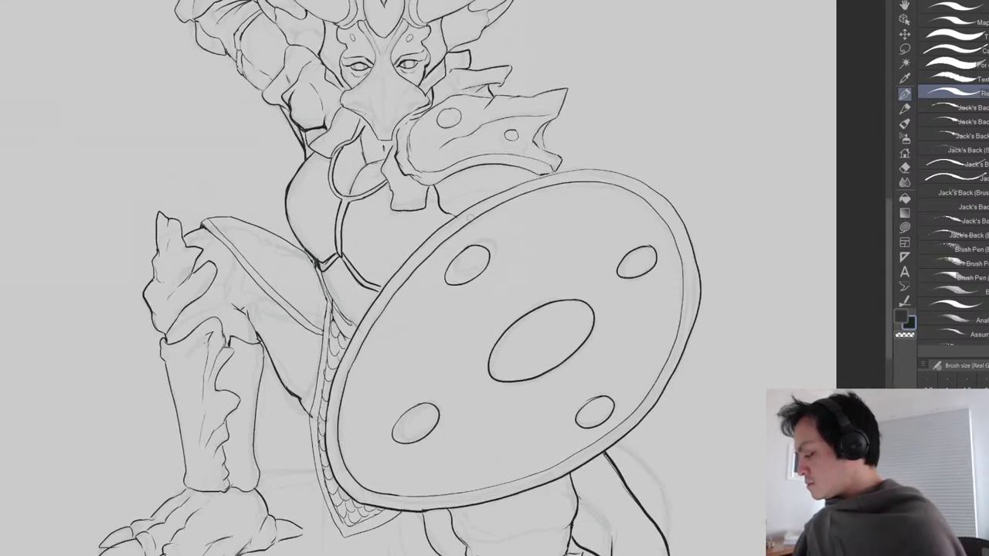
key("e")
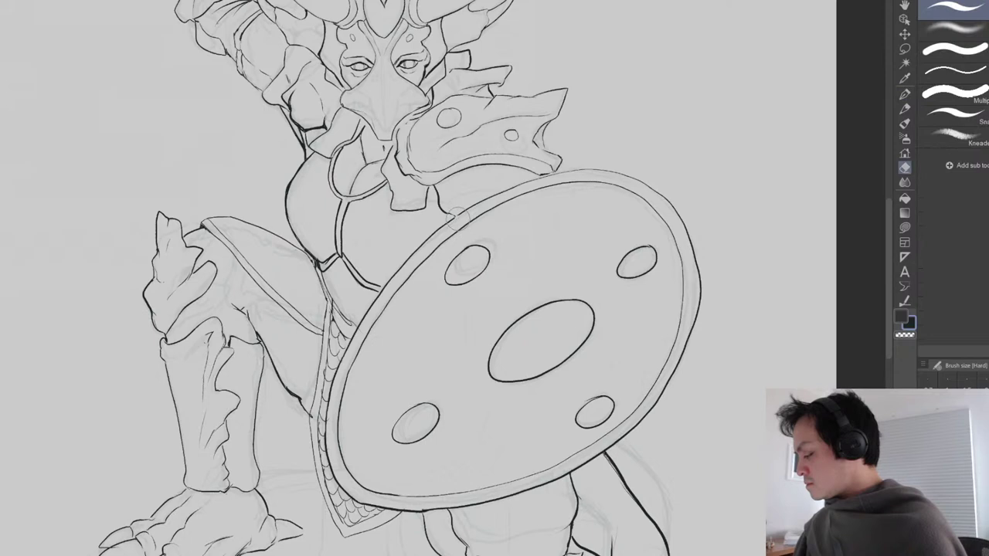
Ink thin, branching crack lines across the shield's upper right area, around the small oval and down the rim.
key("p")
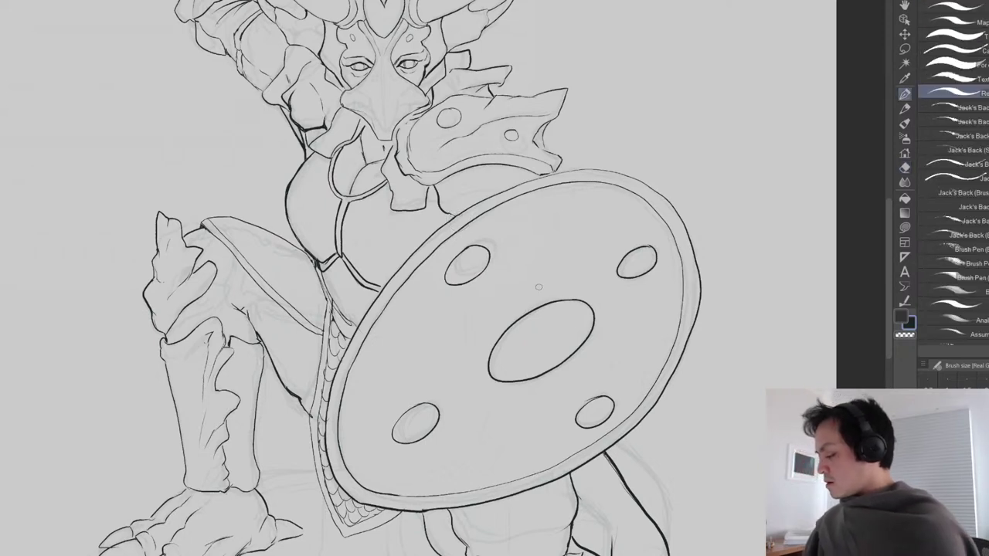
mouse_move(572, 187)
left_mouse_down()
mouse_move(558, 221)
mouse_move(565, 250)
mouse_move(530, 293)
mouse_move(564, 250)
mouse_move(572, 290)
mouse_move(606, 236)
left_mouse_up()
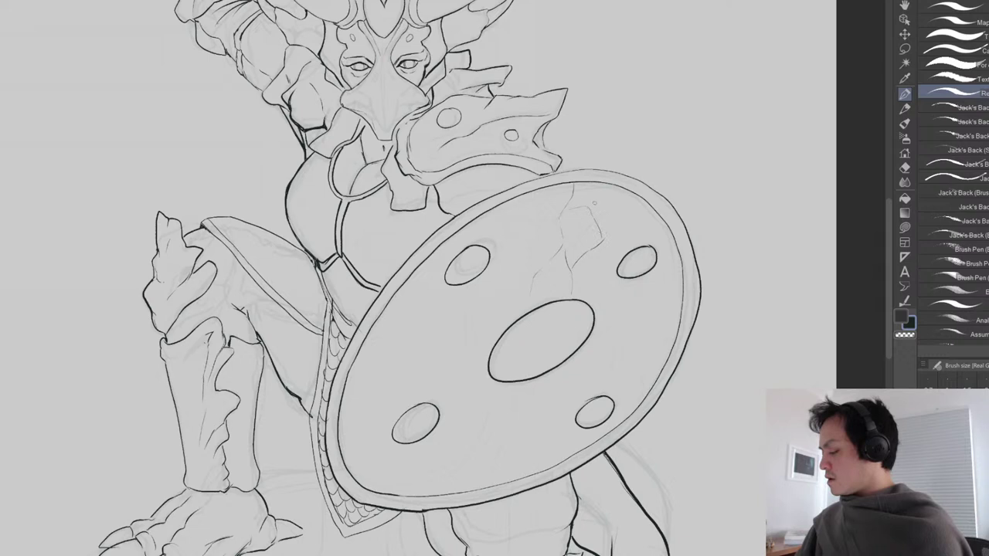
left_click_drag(601, 234, 609, 240)
left_click_drag(655, 295, 647, 349)
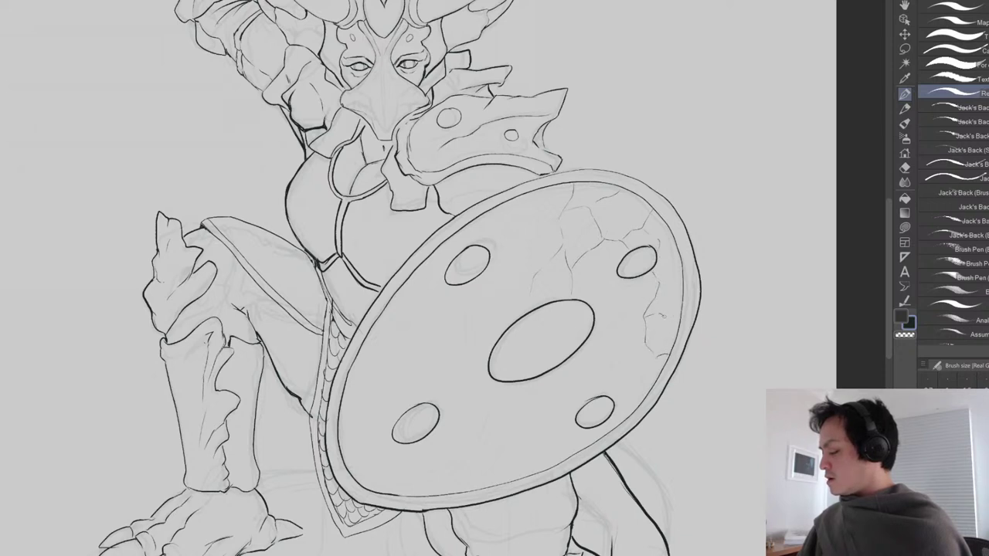
mouse_move(649, 292)
left_mouse_down()
mouse_move(607, 323)
mouse_move(600, 303)
mouse_move(614, 294)
mouse_move(592, 289)
mouse_move(589, 266)
left_mouse_up()
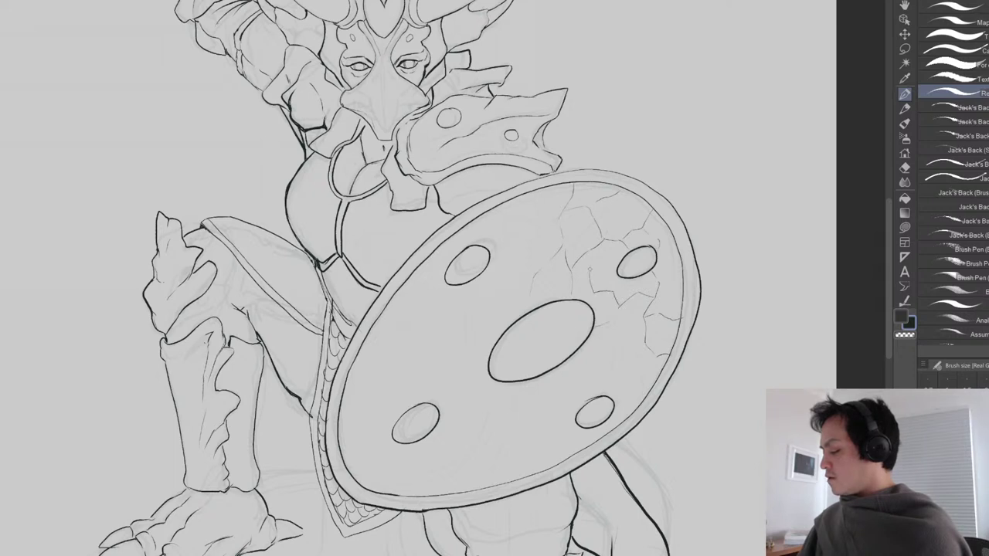
Extend the crack pattern over the shield's upper left area and down its left side around both small ovals.
mouse_move(519, 197)
left_mouse_down()
mouse_move(513, 236)
mouse_move(494, 252)
mouse_move(495, 210)
left_mouse_up()
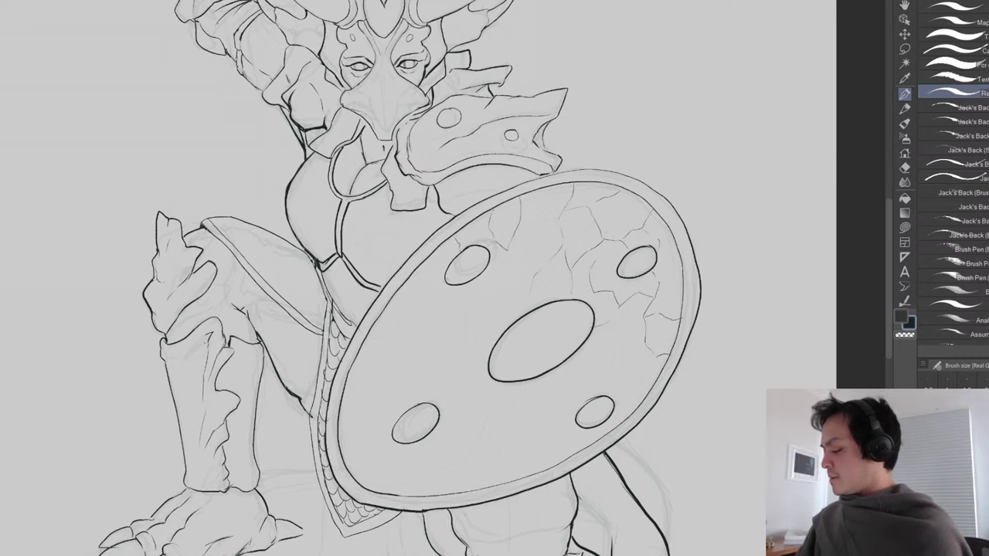
left_click_drag(414, 287, 422, 264)
mouse_move(437, 299)
left_mouse_down()
mouse_move(443, 327)
mouse_move(465, 322)
left_mouse_up()
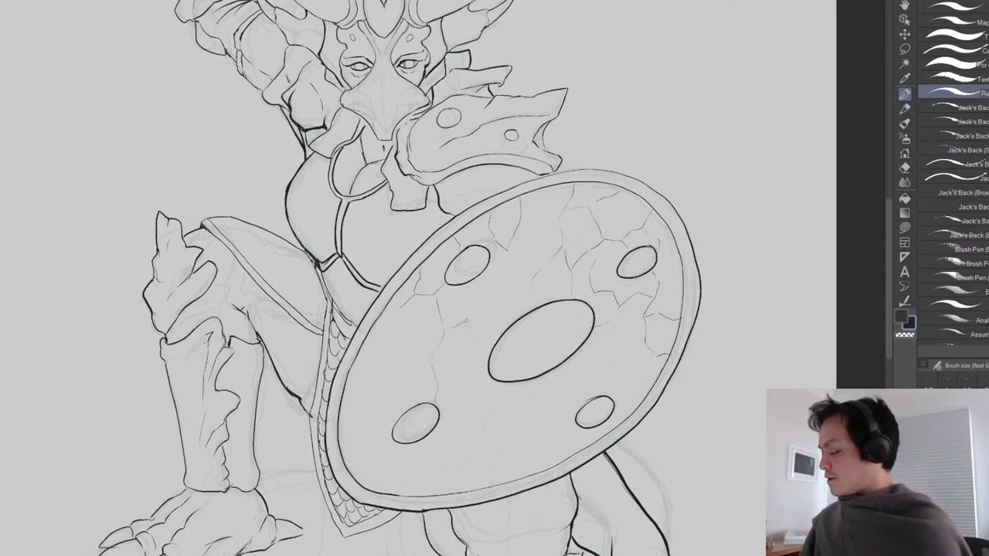
left_click_drag(506, 253, 497, 279)
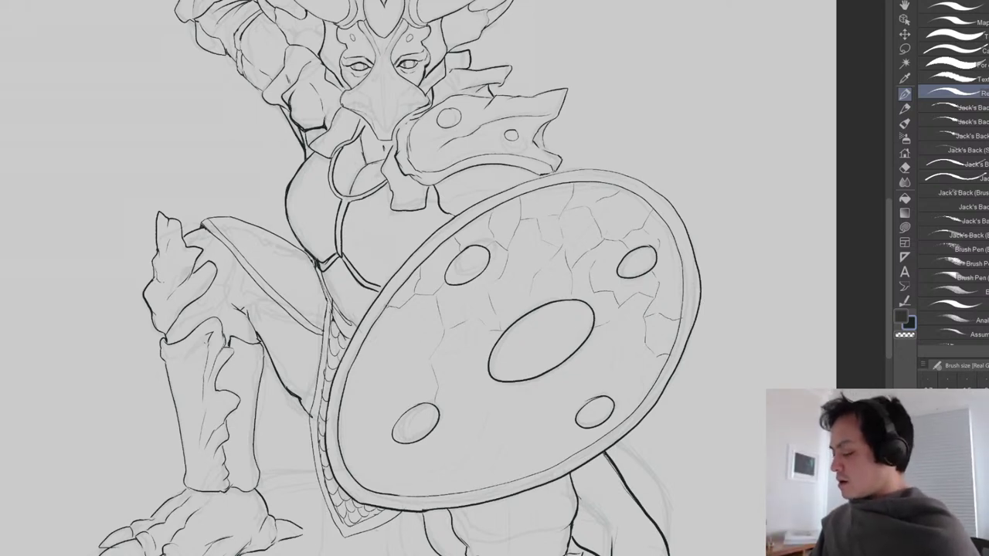
mouse_move(400, 307)
left_mouse_down()
mouse_move(384, 342)
mouse_move(395, 369)
mouse_move(437, 348)
mouse_move(368, 364)
left_mouse_up()
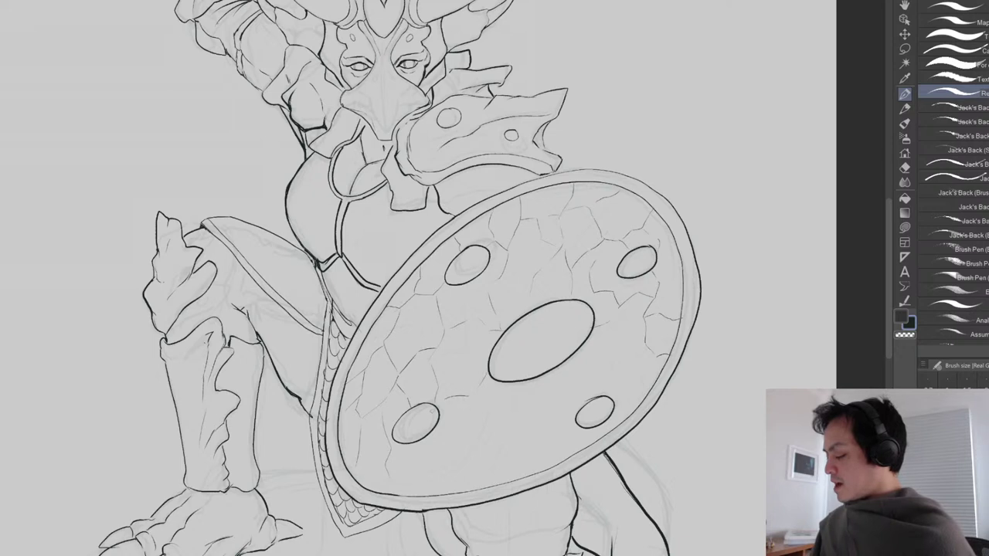
Fill the area around the central oval and the shield's lower part with cracks, joining them to the right side.
left_click_drag(467, 397, 472, 362)
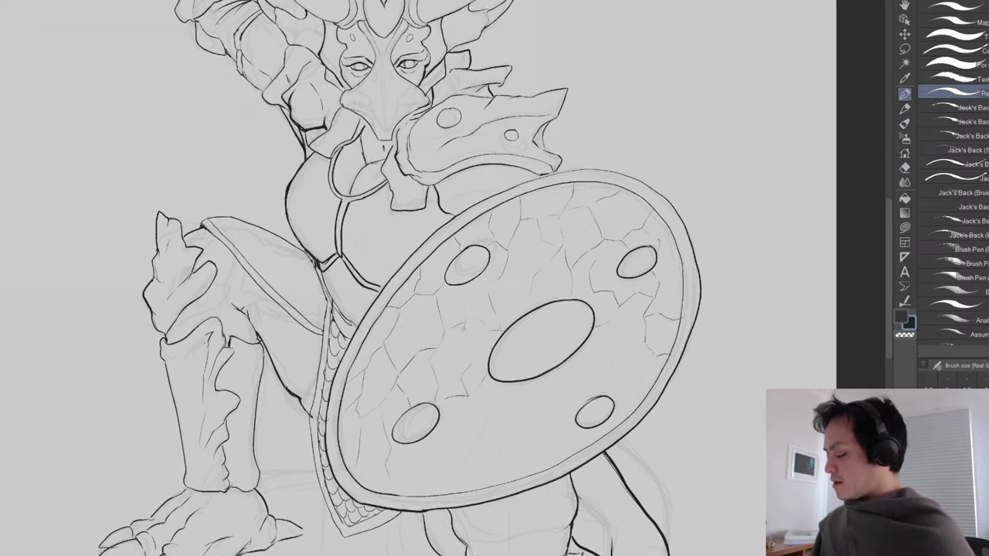
left_click_drag(514, 381, 511, 412)
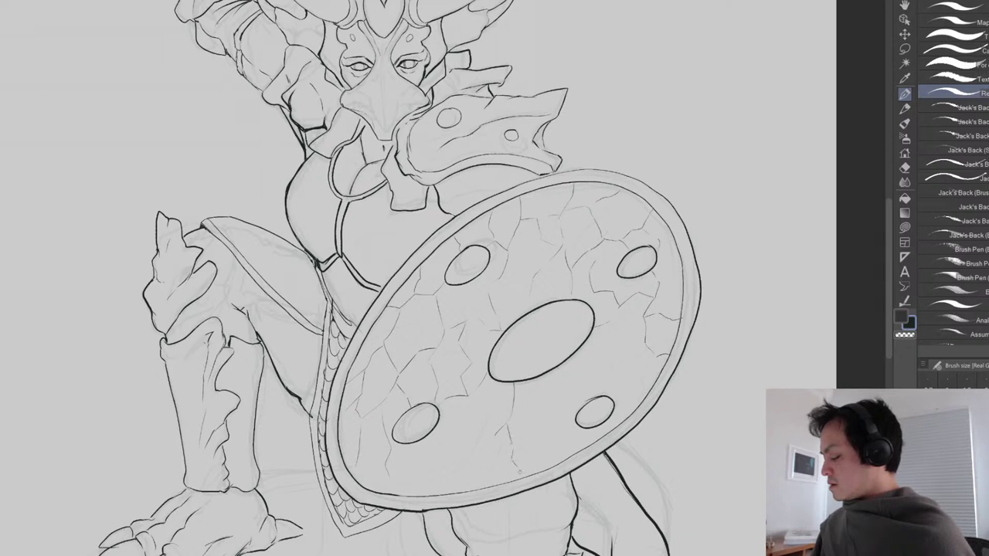
mouse_move(480, 464)
left_mouse_down()
mouse_move(444, 469)
mouse_move(426, 491)
left_mouse_up()
mouse_move(484, 418)
left_mouse_down()
mouse_move(484, 394)
mouse_move(508, 384)
left_mouse_up()
left_click_drag(567, 370, 552, 409)
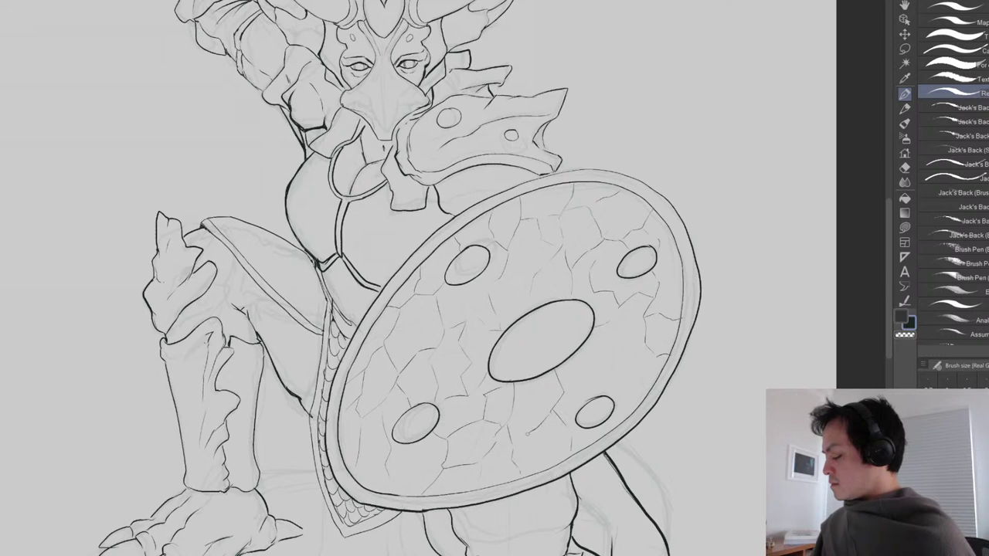
mouse_move(570, 388)
left_mouse_down()
mouse_move(620, 369)
mouse_move(607, 322)
mouse_move(639, 338)
left_mouse_up()
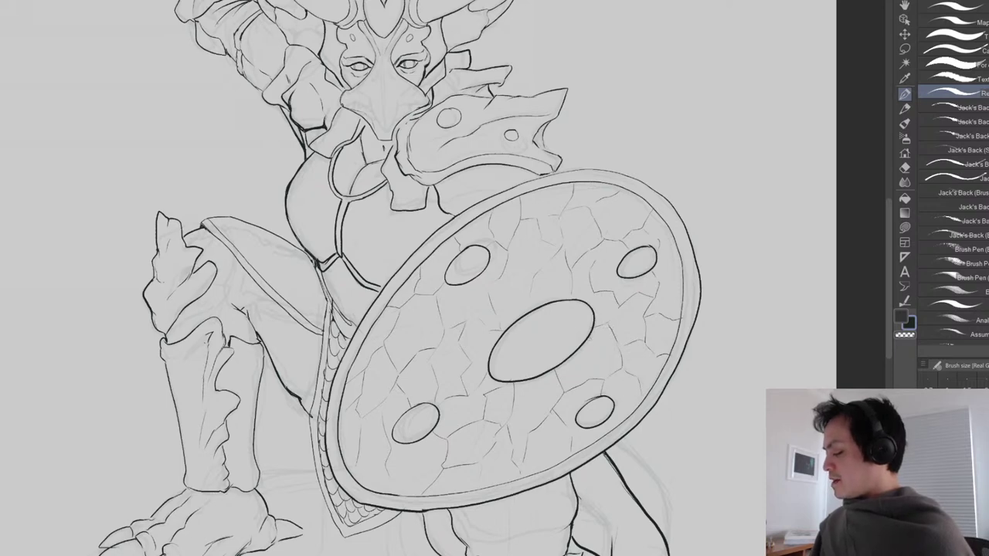
left_click_drag(590, 371, 592, 301)
scroll(592, 301, "down", 3)
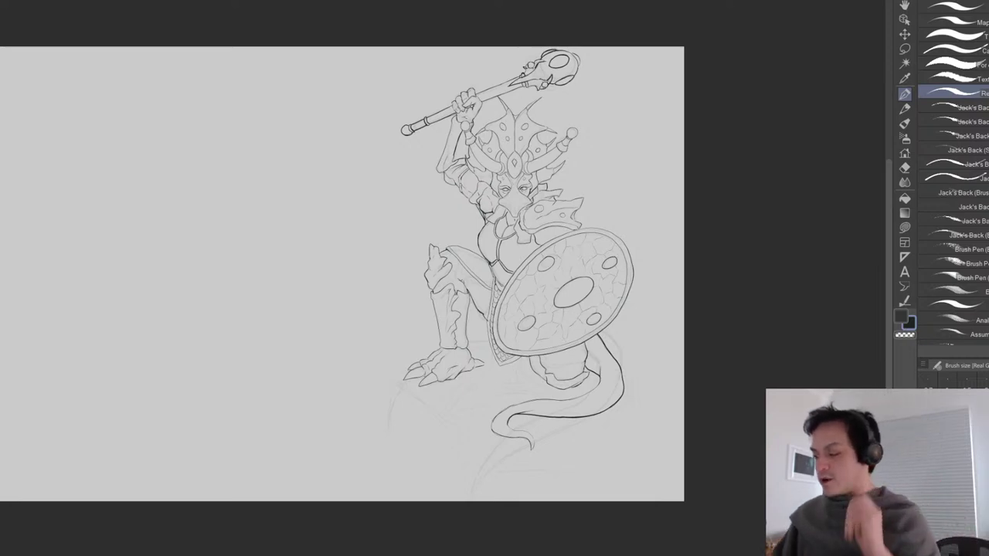
Erase the blunt tip of the prong on the weapon shaft and re-ink it as a longer, finer taper toward the fist.
left_click_drag(495, 232, 471, 381)
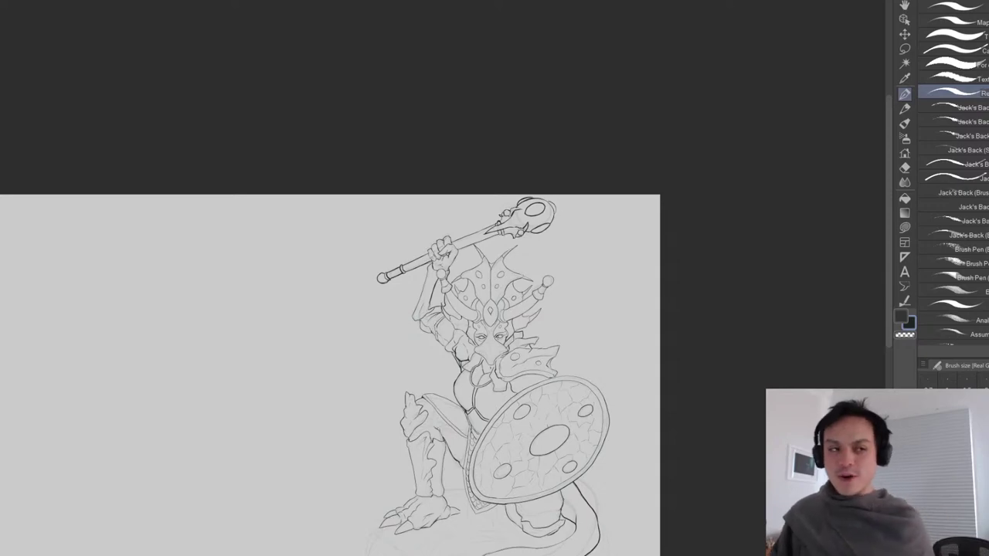
left_click_drag(498, 271, 497, 319)
scroll(496, 319, "up", 2)
scroll(533, 228, "up", 3)
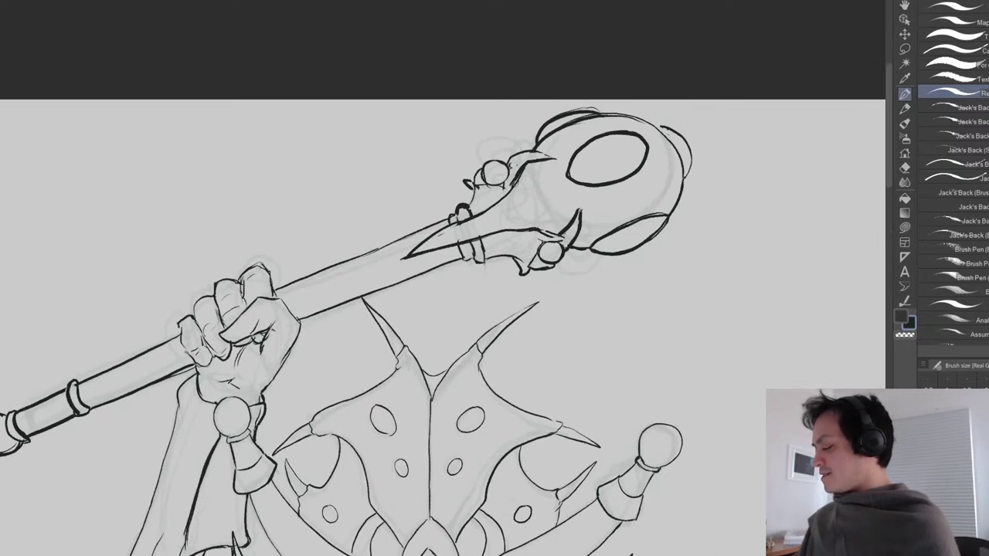
left_click_drag(539, 185, 534, 225)
key("e")
mouse_move(533, 187)
left_mouse_down()
mouse_move(544, 211)
mouse_move(535, 220)
left_mouse_up()
key("p")
key("e")
mouse_move(436, 235)
left_mouse_down()
mouse_move(434, 247)
mouse_move(394, 262)
left_mouse_up()
key("p")
mouse_move(441, 228)
left_mouse_down()
mouse_move(370, 267)
mouse_move(441, 247)
left_mouse_up()
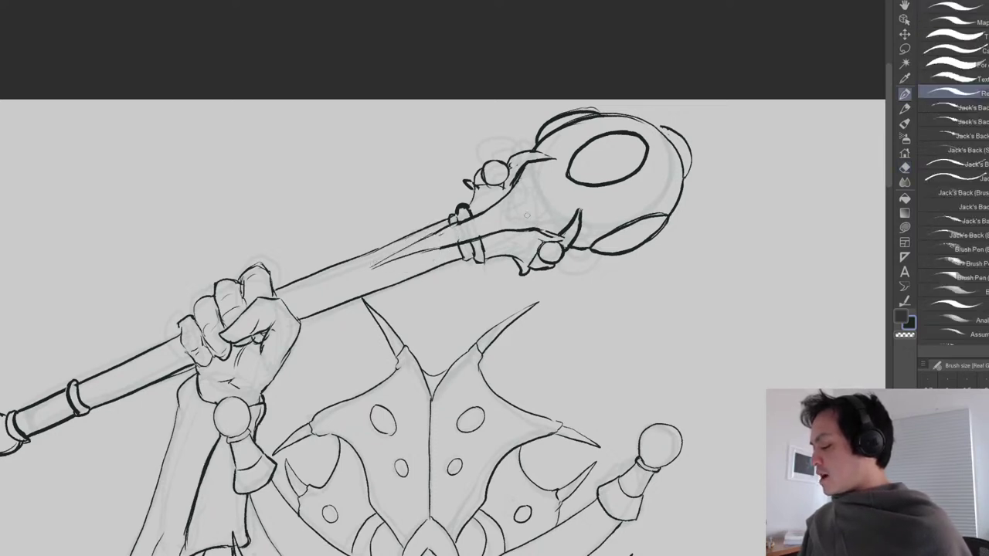
Examine the inked weapon, headdress, torso and shield, both close up and across the whole figure.
scroll(598, 266, "down", 5)
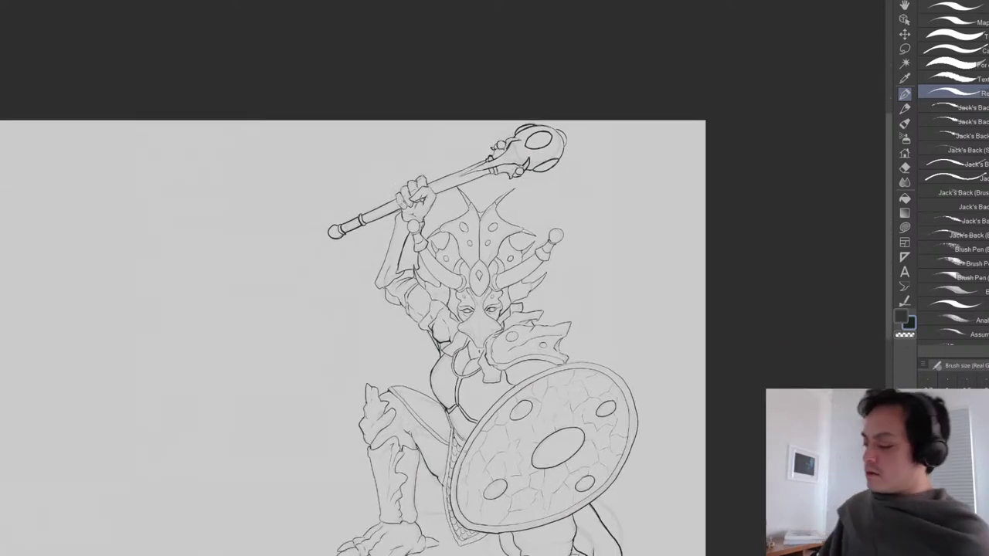
left_click_drag(440, 184, 428, 235)
scroll(428, 234, "up", 3)
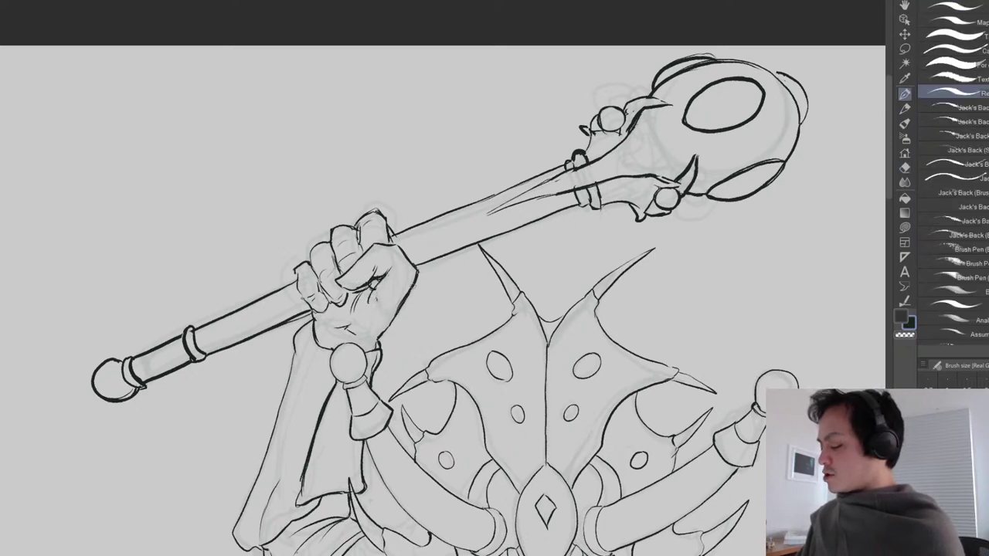
scroll(497, 336, "down", 1)
left_click_drag(509, 347, 458, 282)
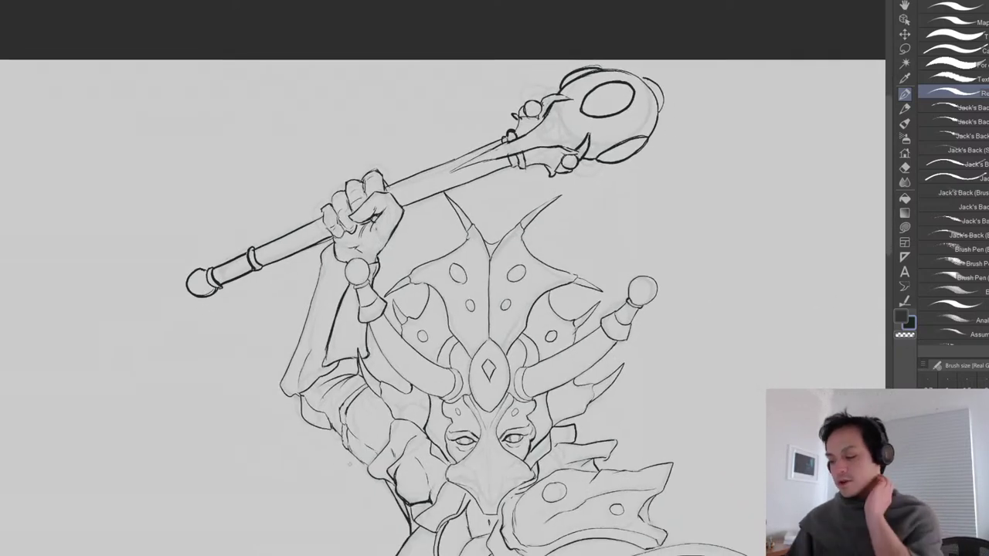
left_click_drag(344, 469, 331, 354)
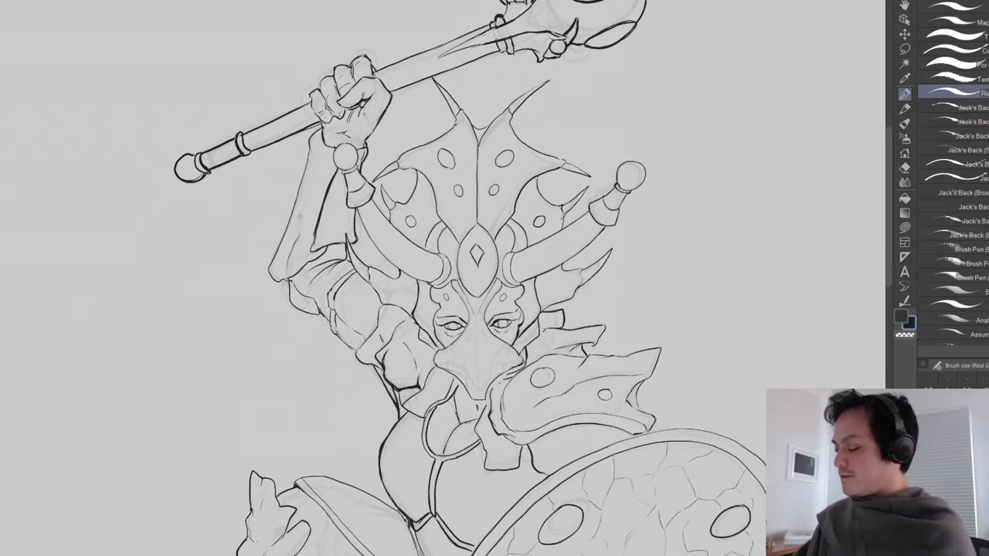
scroll(444, 295, "down", 5)
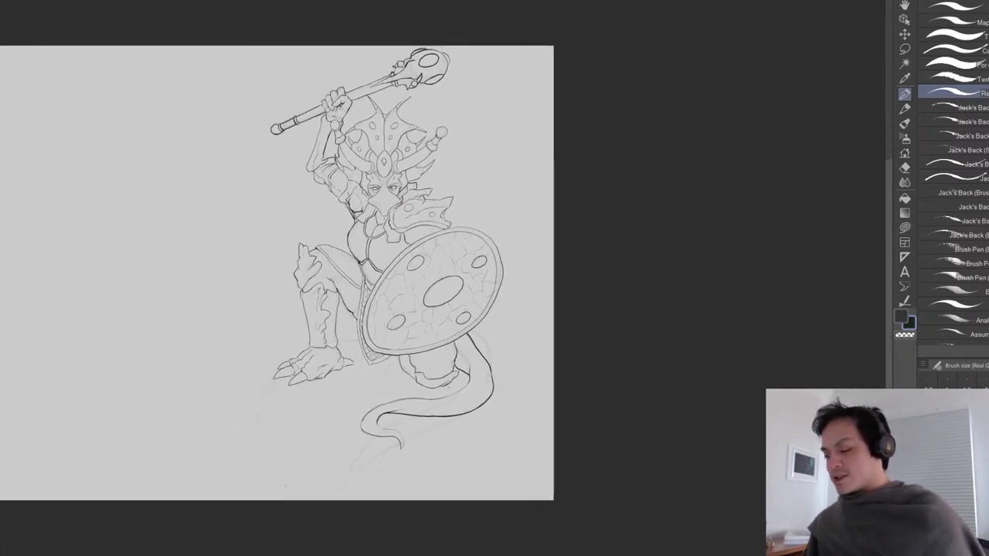
left_click_drag(278, 525, 339, 480)
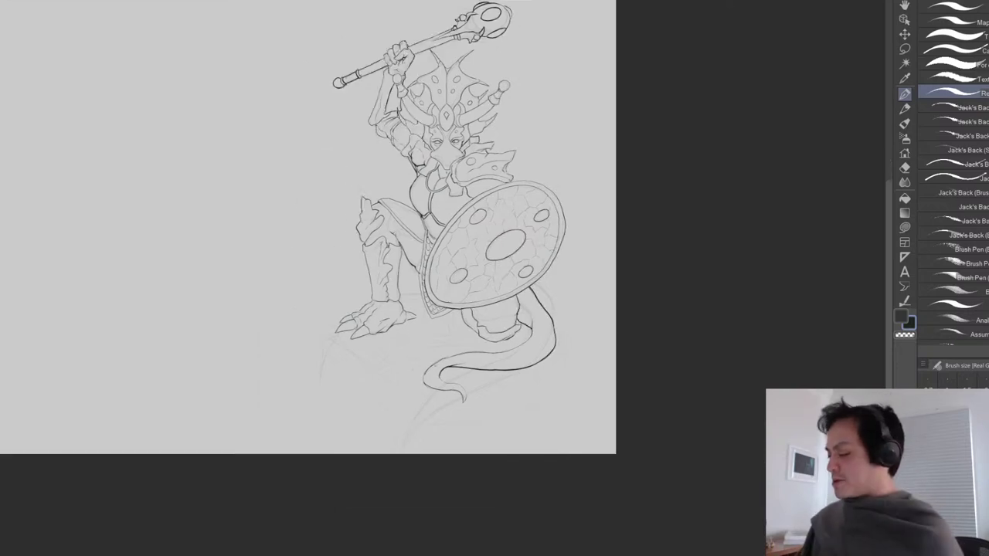
left_click_drag(434, 205, 433, 319)
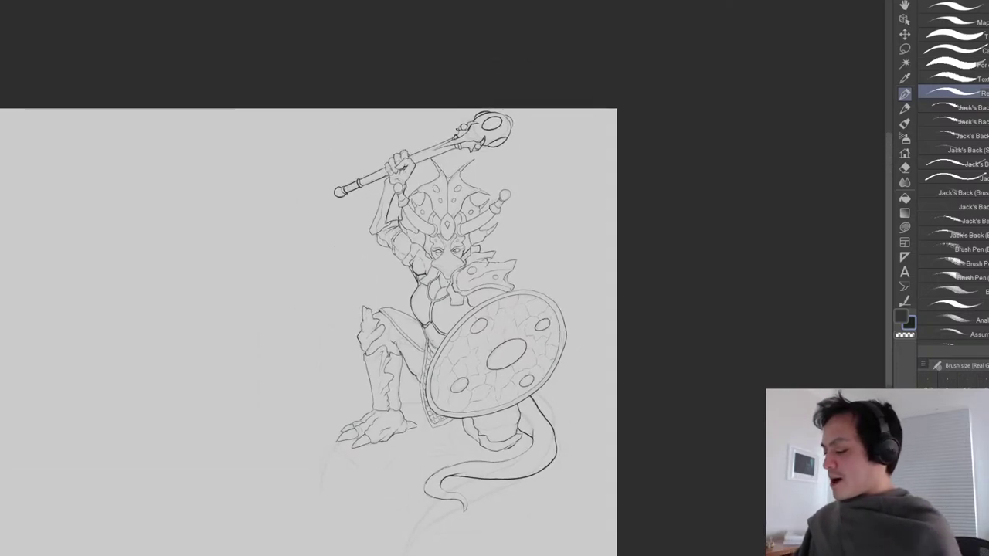
scroll(431, 318, "up", 5)
scroll(360, 203, "down", 5)
scroll(347, 208, "up", 5)
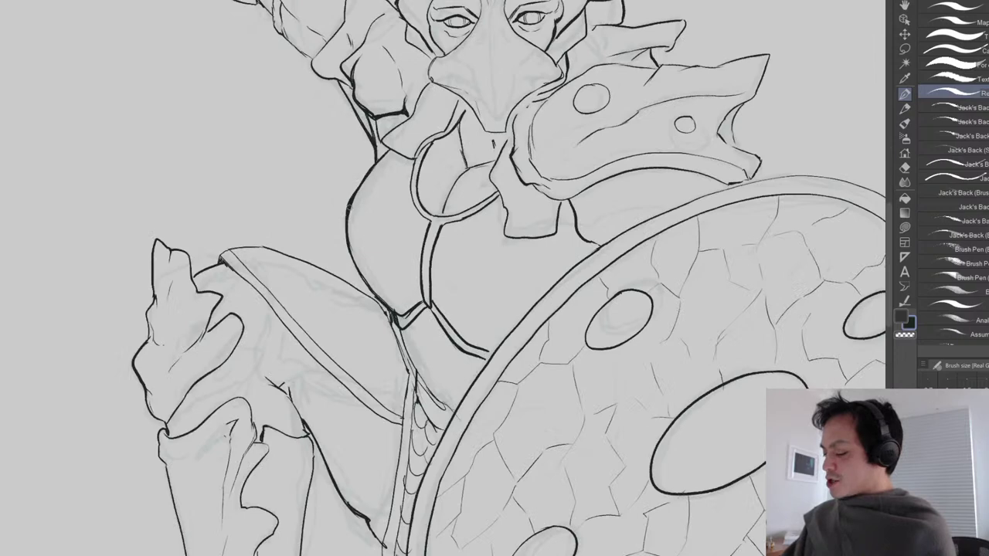
Darken the corner where the torso straps meet below the chest and ink a small ring at their junction.
mouse_move(378, 297)
left_mouse_down()
mouse_move(393, 311)
mouse_move(422, 297)
mouse_move(394, 311)
mouse_move(408, 310)
mouse_move(425, 293)
mouse_move(418, 304)
left_mouse_up()
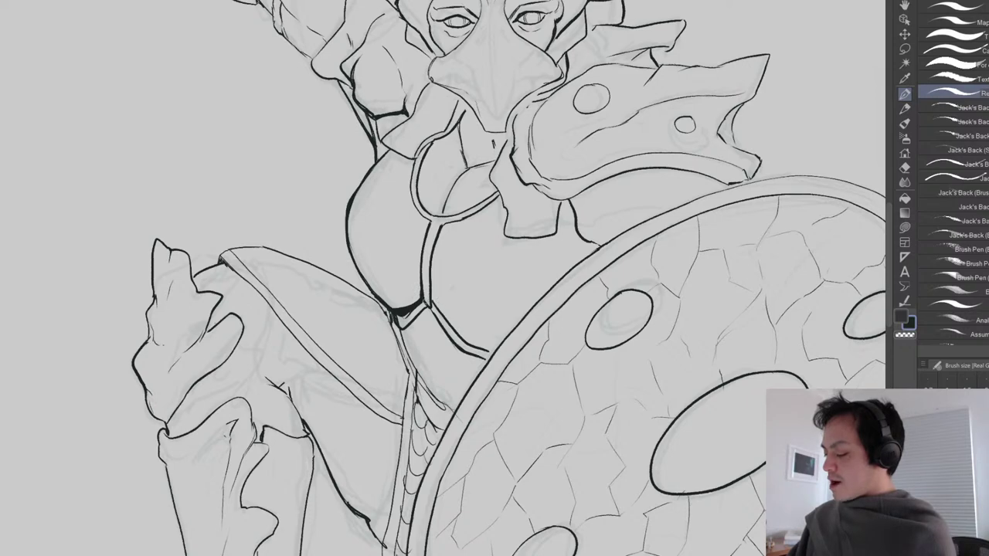
key("e")
key("p")
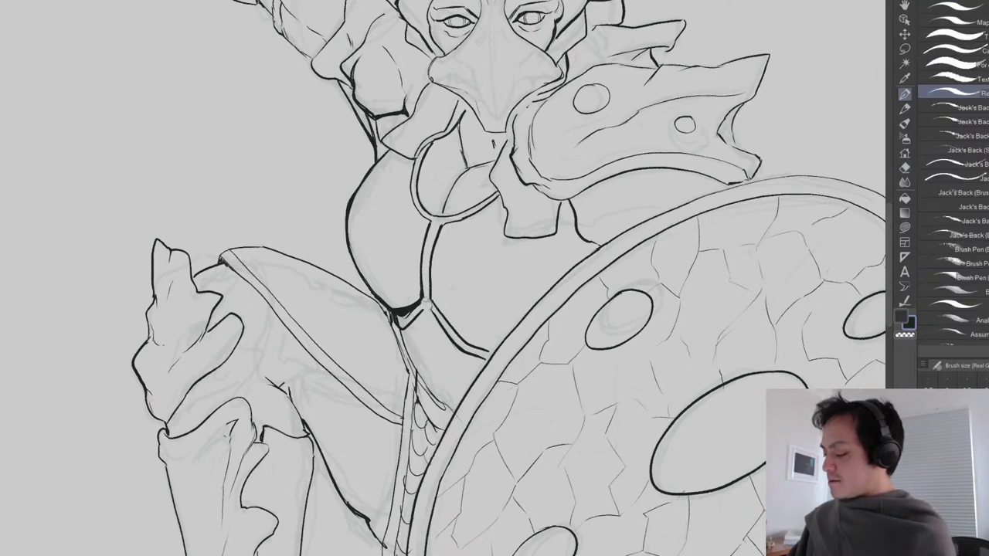
left_click_drag(428, 298, 432, 306)
mouse_move(437, 225)
left_mouse_down()
mouse_move(504, 208)
mouse_move(507, 224)
left_mouse_up()
mouse_move(558, 204)
left_mouse_down()
mouse_move(573, 205)
mouse_move(601, 179)
left_mouse_up()
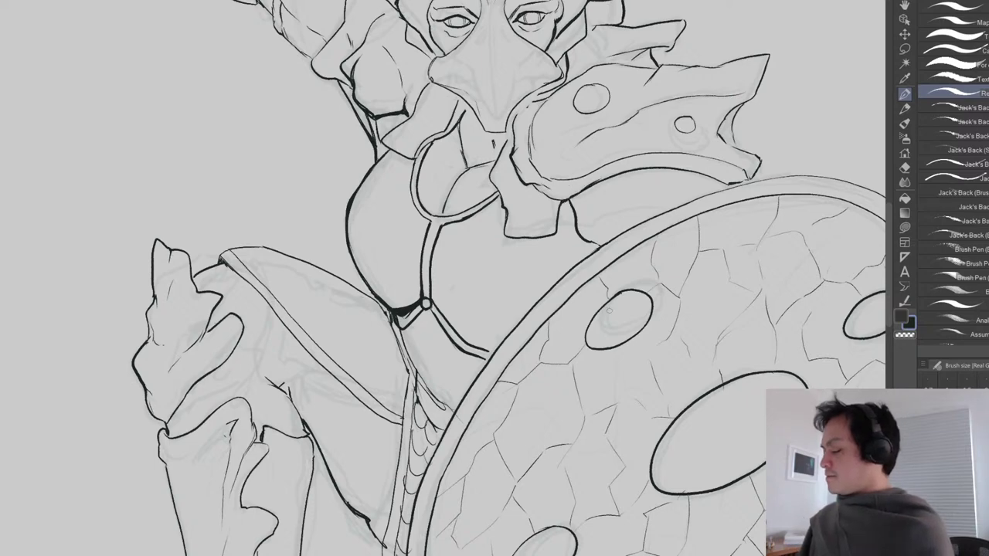
Examine the inked creature's overall pose and silhouette across the whole figure.
scroll(542, 251, "down", 4)
left_click_drag(631, 398, 554, 397)
scroll(567, 380, "down", 4)
key("ctrl+plus")
key("ctrl+plus")
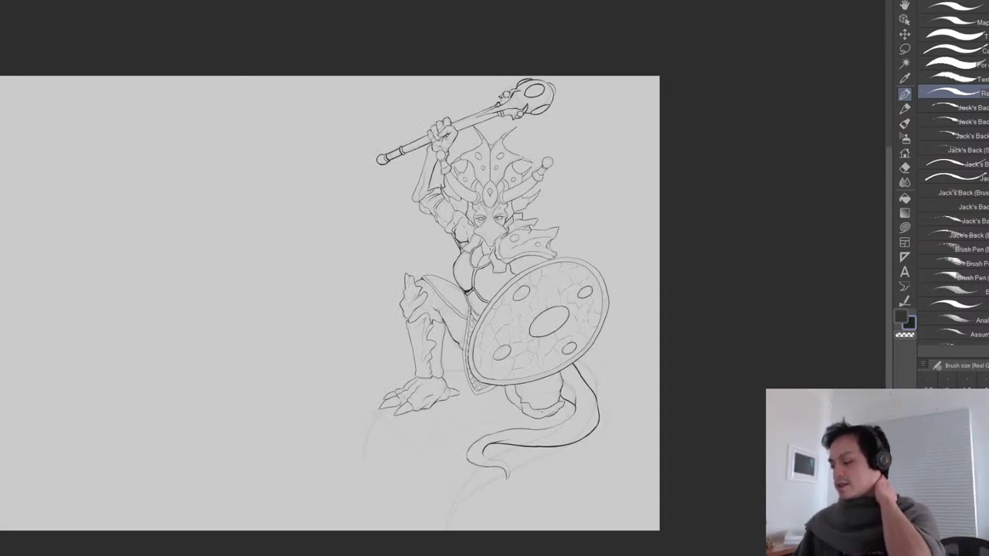
mouse_move(597, 341)
left_mouse_down()
mouse_move(607, 320)
mouse_move(588, 338)
left_mouse_up()
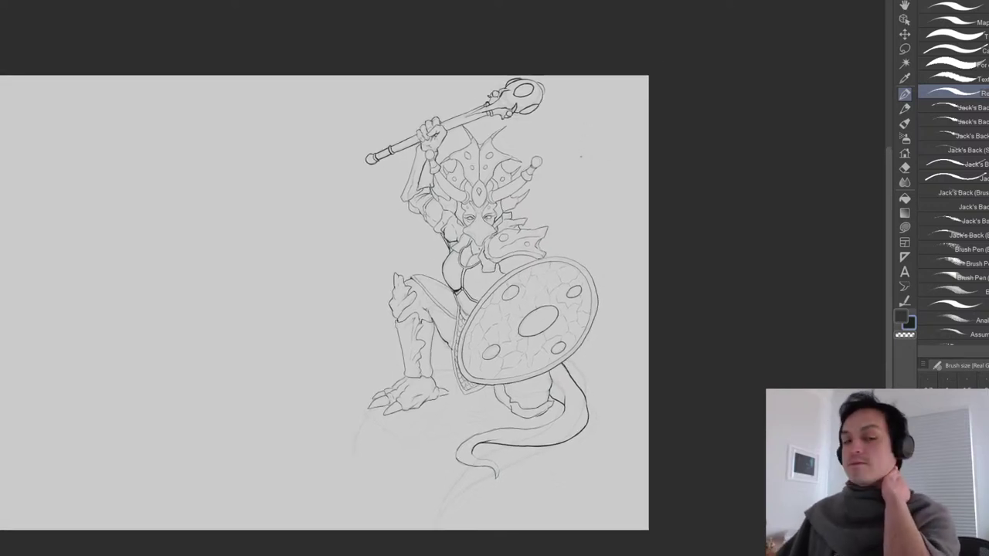
left_click_drag(321, 300, 320, 355)
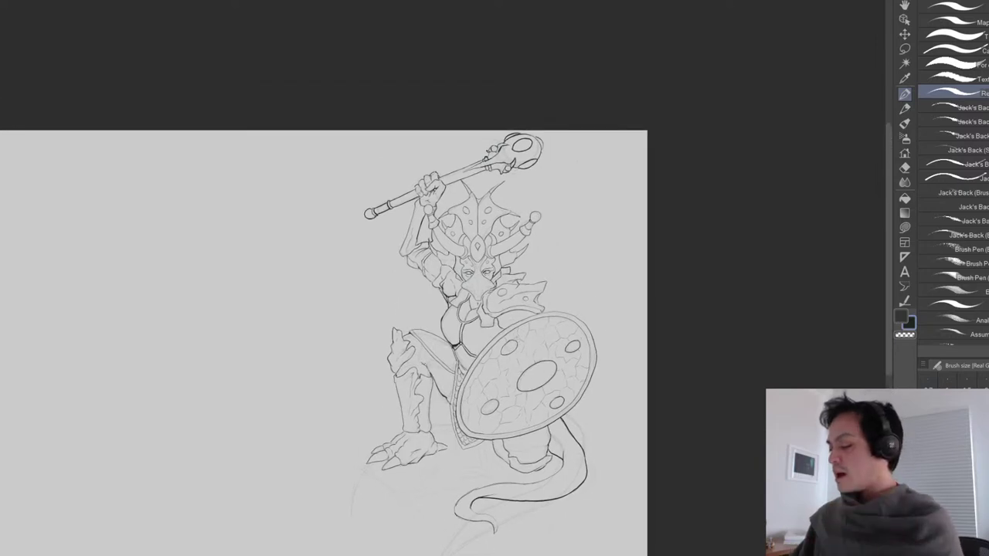
Handwrite the note "Dino Bone Shapes" in the empty canvas area beside the creature's raised weapon.
left_click_drag(303, 185, 397, 202)
scroll(397, 203, "up", 2)
mouse_move(336, 117)
left_mouse_down()
mouse_move(339, 148)
mouse_move(372, 129)
mouse_move(416, 144)
left_mouse_up()
mouse_move(413, 117)
left_mouse_down()
mouse_move(426, 132)
mouse_move(417, 145)
left_mouse_up()
left_click_drag(440, 128, 462, 137)
left_click_drag(465, 138, 487, 138)
left_click_drag(510, 113, 498, 139)
left_click_drag(516, 109, 515, 136)
mouse_move(516, 125)
left_mouse_down()
mouse_move(530, 135)
mouse_move(550, 121)
left_mouse_up()
left_click_drag(548, 115, 547, 134)
left_click_drag(550, 113, 562, 123)
left_click_drag(576, 110, 572, 131)
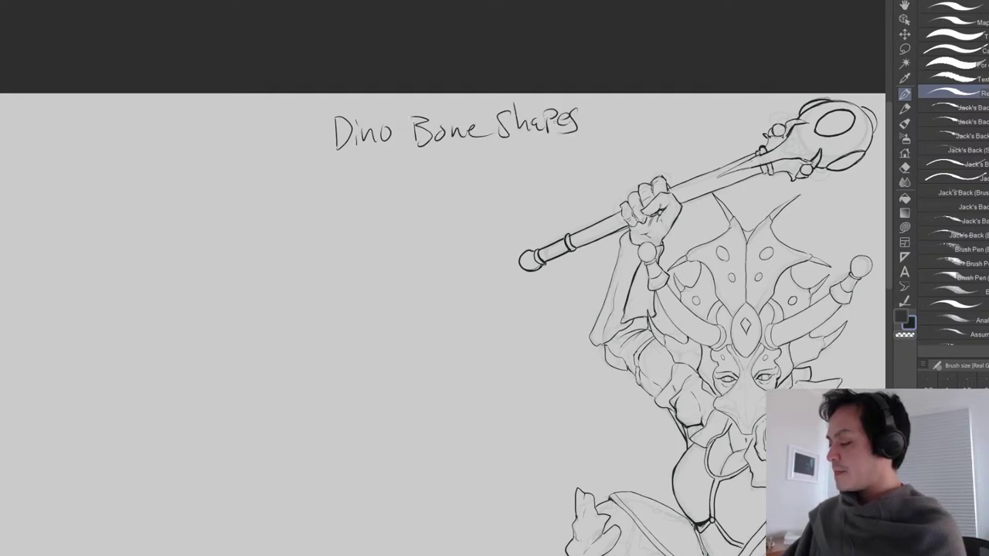
Add a bullet dot before the "Dino Bone Shapes" note and another on the line beneath it.
left_click_drag(514, 425, 265, 201)
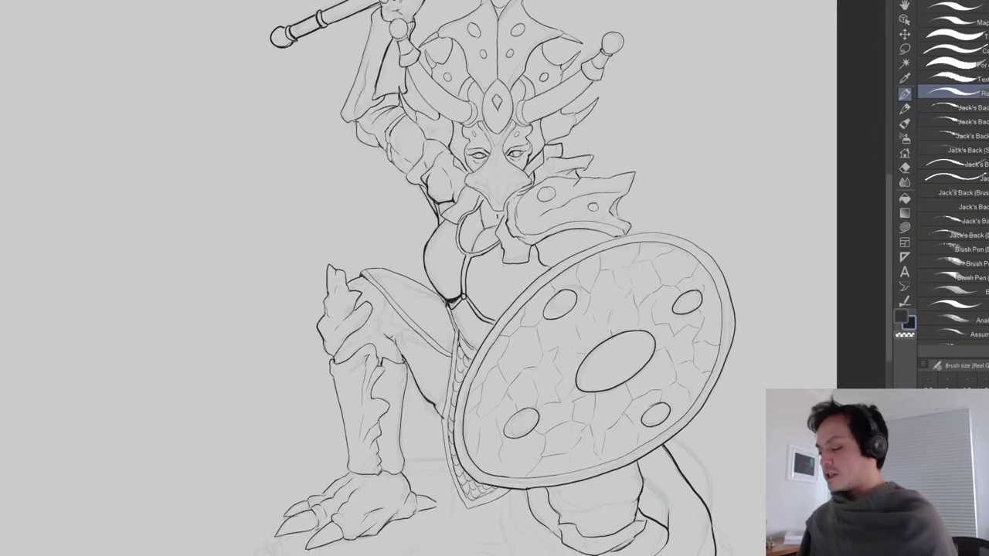
left_click_drag(485, 408, 550, 514)
left_click_drag(351, 271, 402, 348)
left_click(185, 93)
scroll(472, 364, "down", 2)
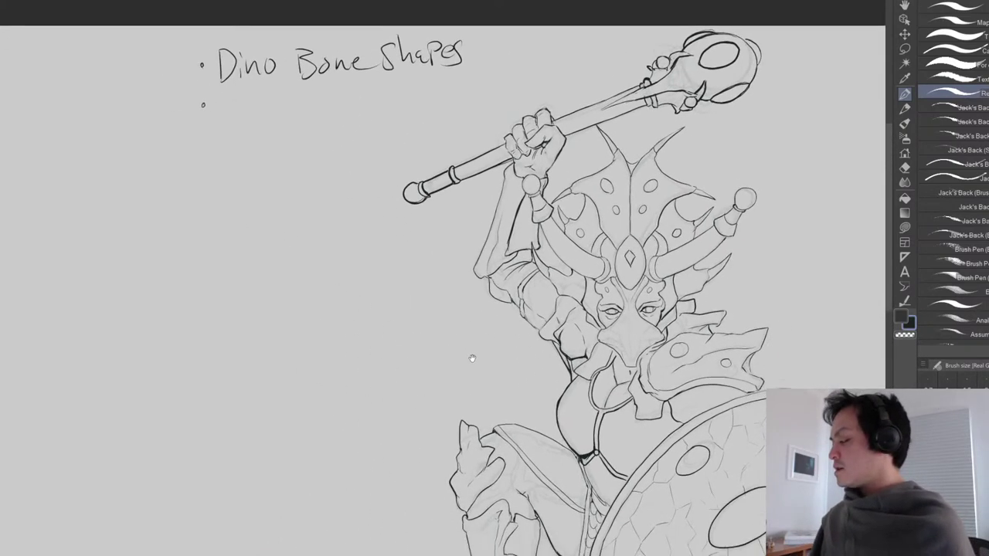
Handwrite "Play w/ Proportions" as the second bulleted note beneath "Dino Bone Shapes".
scroll(472, 364, "up", 2)
scroll(399, 279, "down", 4)
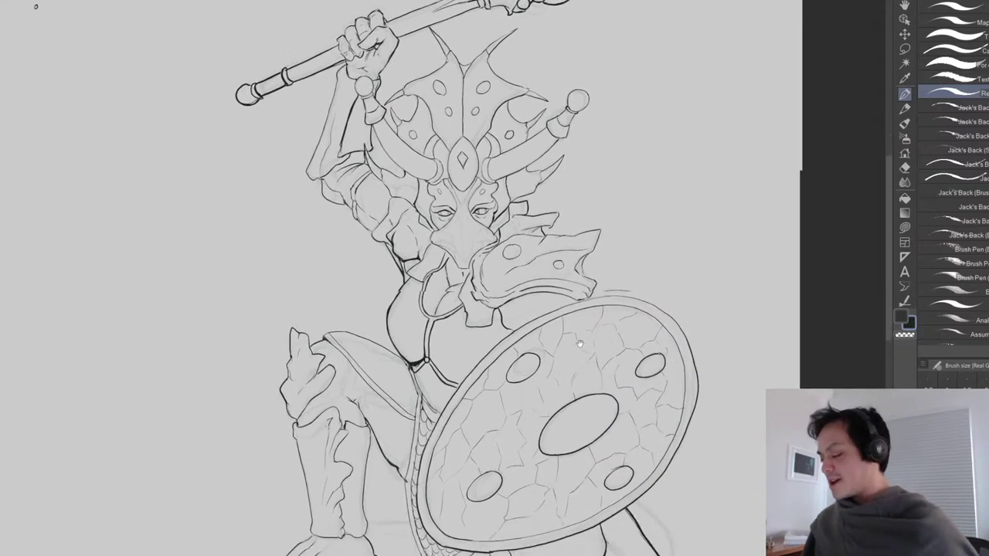
mouse_move(322, 91)
left_mouse_down()
mouse_move(308, 181)
mouse_move(335, 267)
left_mouse_up()
scroll(335, 267, "up", 3)
left_click_drag(238, 201, 239, 235)
mouse_move(231, 201)
left_mouse_down()
mouse_move(241, 197)
mouse_move(242, 215)
mouse_move(261, 230)
left_mouse_up()
mouse_move(279, 216)
left_mouse_down()
mouse_move(290, 241)
mouse_move(330, 205)
mouse_move(329, 233)
left_mouse_up()
left_click_drag(357, 205, 358, 232)
left_click_drag(355, 202, 394, 203)
left_click_drag(400, 204, 410, 226)
left_click_drag(408, 199, 421, 206)
left_click_drag(427, 204, 449, 201)
mouse_move(460, 187)
left_mouse_down()
mouse_move(461, 213)
mouse_move(476, 199)
left_mouse_up()
left_click_drag(473, 203, 483, 199)
left_click_drag(492, 207, 503, 205)
left_click_drag(516, 188, 506, 211)
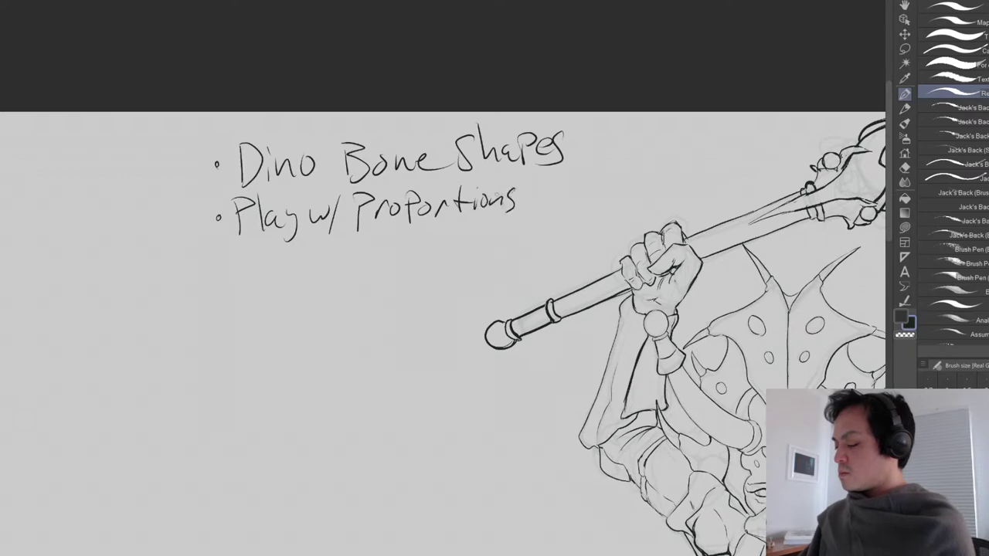
Handwrite a third bulleted note reading "Look up Pedestal designs" and underline it.
left_click_drag(214, 256, 214, 263)
scroll(214, 263, "down", 2)
scroll(309, 190, "down", 2)
mouse_move(276, 153)
left_mouse_down()
mouse_move(283, 162)
mouse_move(293, 156)
left_mouse_up()
mouse_move(298, 150)
left_mouse_down()
mouse_move(300, 163)
mouse_move(334, 155)
left_mouse_up()
mouse_move(266, 175)
left_mouse_down()
mouse_move(267, 195)
mouse_move(273, 176)
mouse_move(296, 184)
mouse_move(337, 170)
left_mouse_up()
mouse_move(343, 167)
left_mouse_down()
mouse_move(341, 177)
mouse_move(352, 156)
mouse_move(361, 159)
left_mouse_up()
left_click_drag(362, 170, 367, 165)
mouse_move(374, 160)
left_mouse_down()
mouse_move(369, 170)
mouse_move(386, 174)
mouse_move(400, 163)
left_mouse_up()
left_click_drag(248, 205, 384, 179)
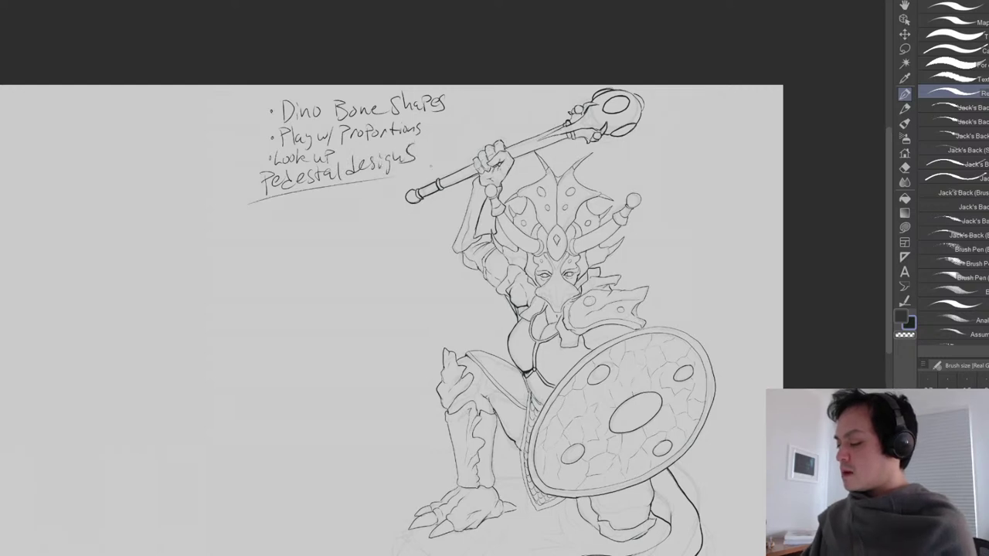
Examine the other drawings: the red sketch of the shield-bearing warrior, and the horned club fighter with and without its shading.
left_click_drag(464, 317, 405, 243)
key("ctrl+minus")
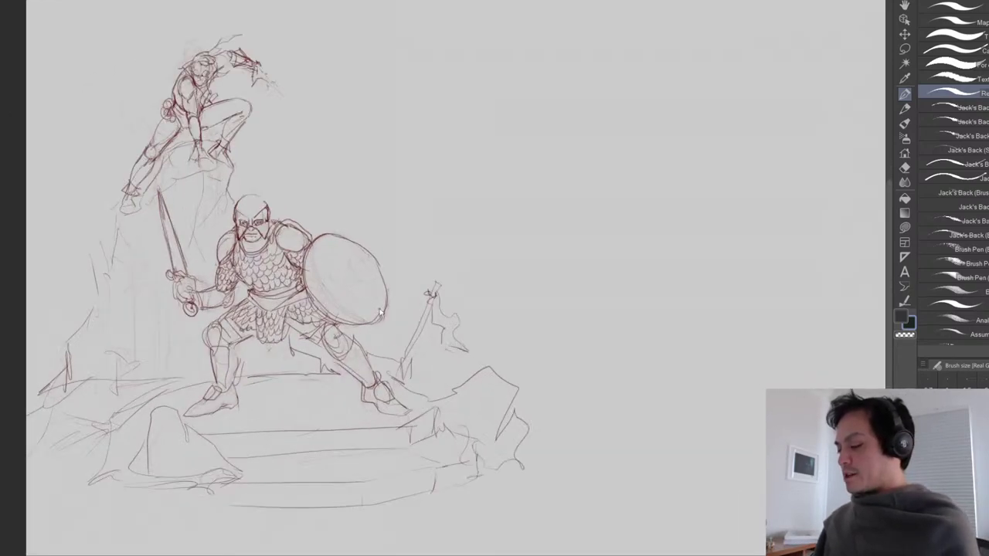
scroll(379, 311, "up", 1)
scroll(441, 295, "down", 2)
left_click_drag(354, 241, 369, 289)
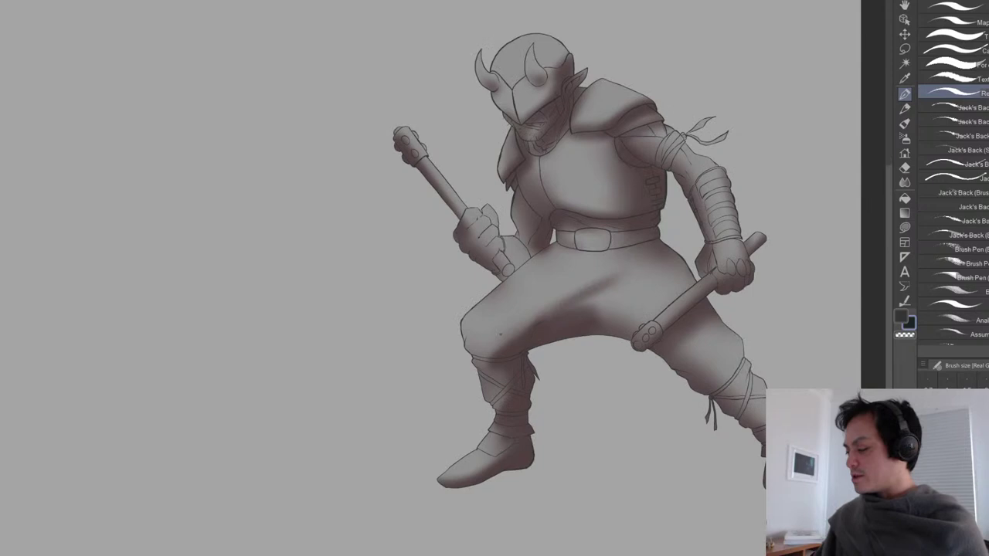
left_click_drag(500, 334, 316, 373)
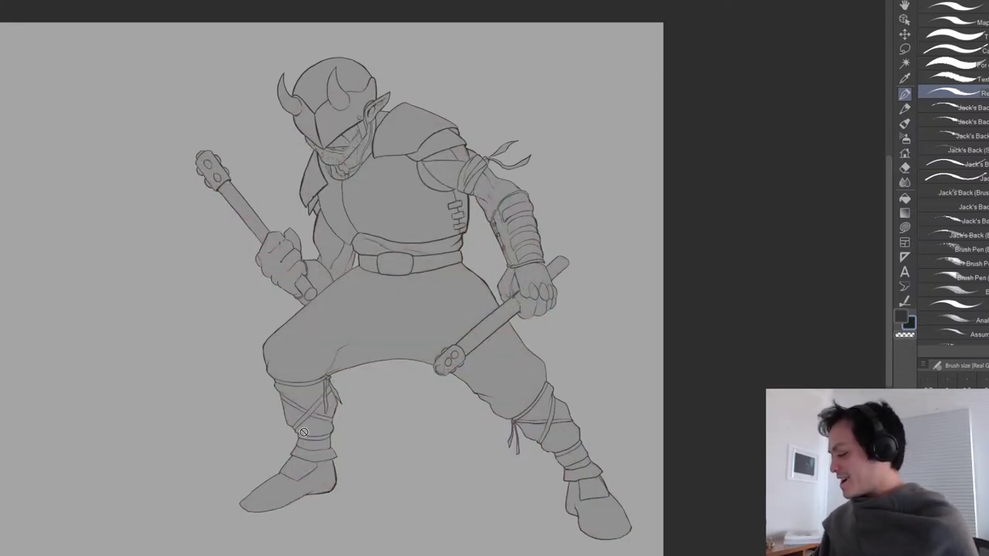
left_click_drag(378, 362, 451, 344)
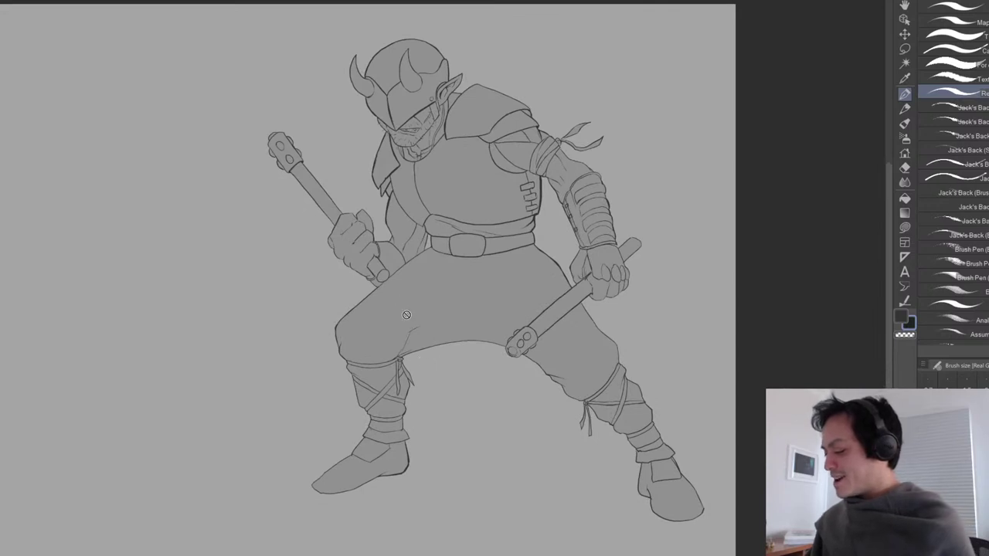